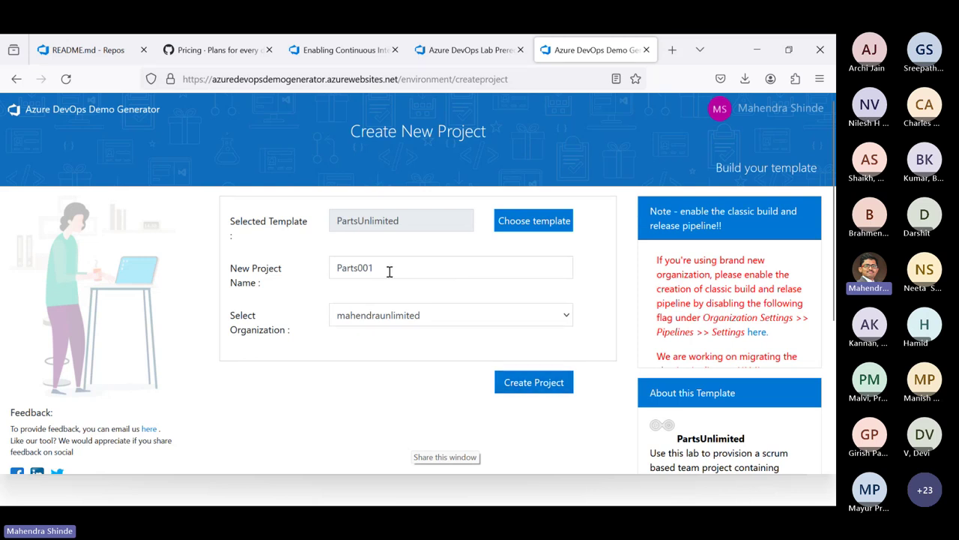
Check the Parts001 project name, browse the template gallery and keep the current organization.
left_click_drag(389, 271, 299, 268)
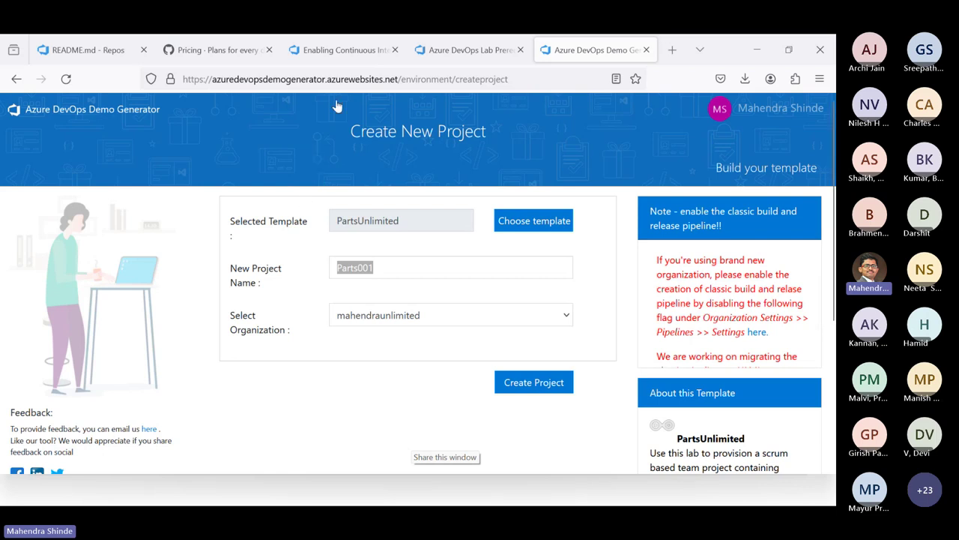
left_click(382, 217)
left_click(533, 231)
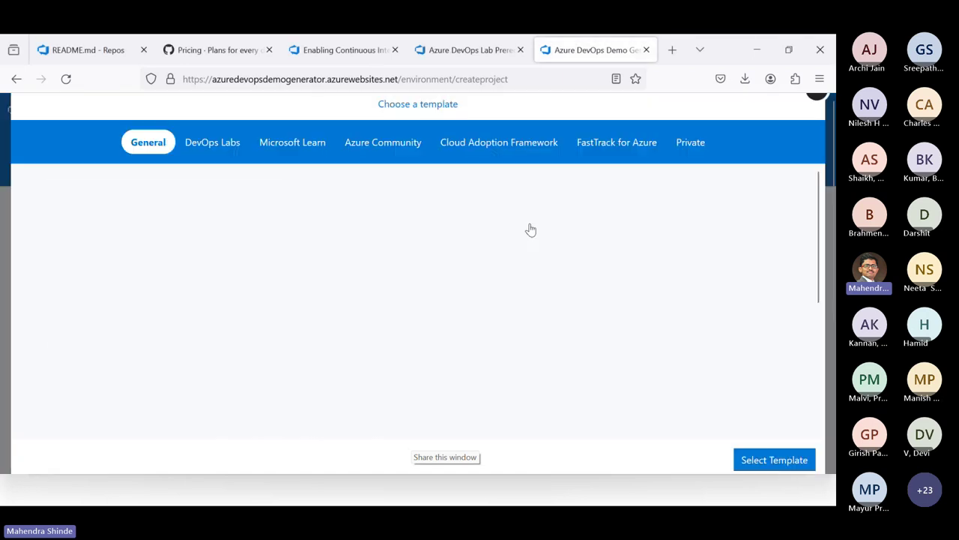
left_click(788, 466)
left_click(395, 268)
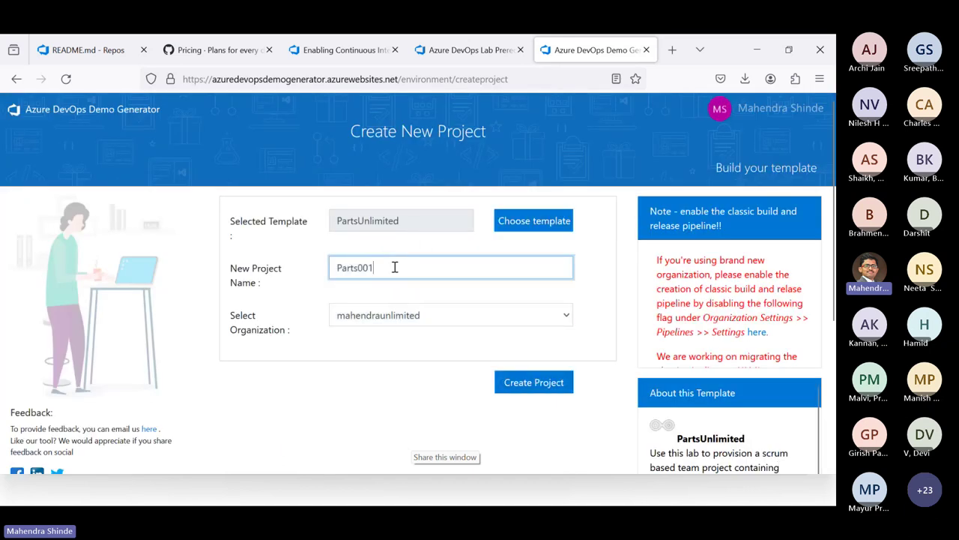
left_click(418, 321)
left_click(418, 321)
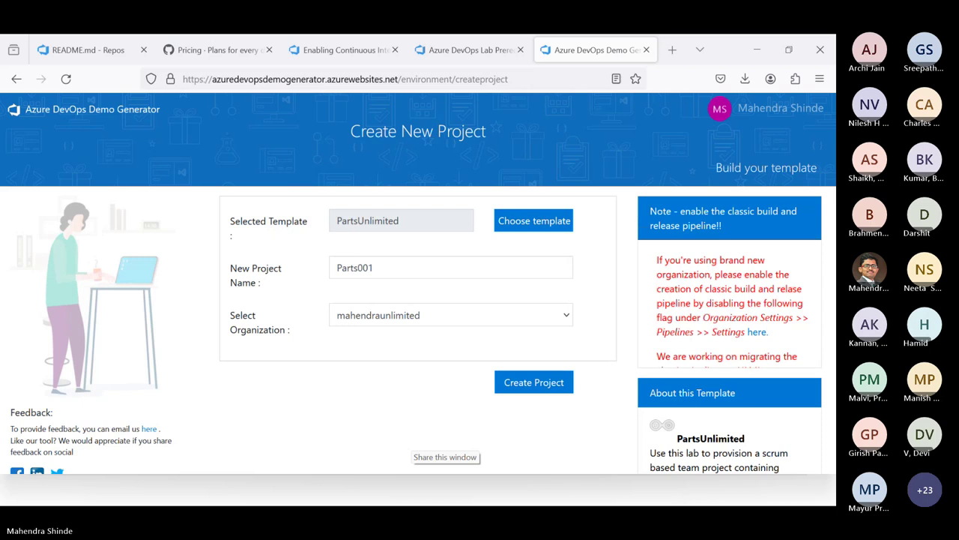
Create Parts001 from the PartsUnlimited template and open the provisioned project.
left_click(526, 386)
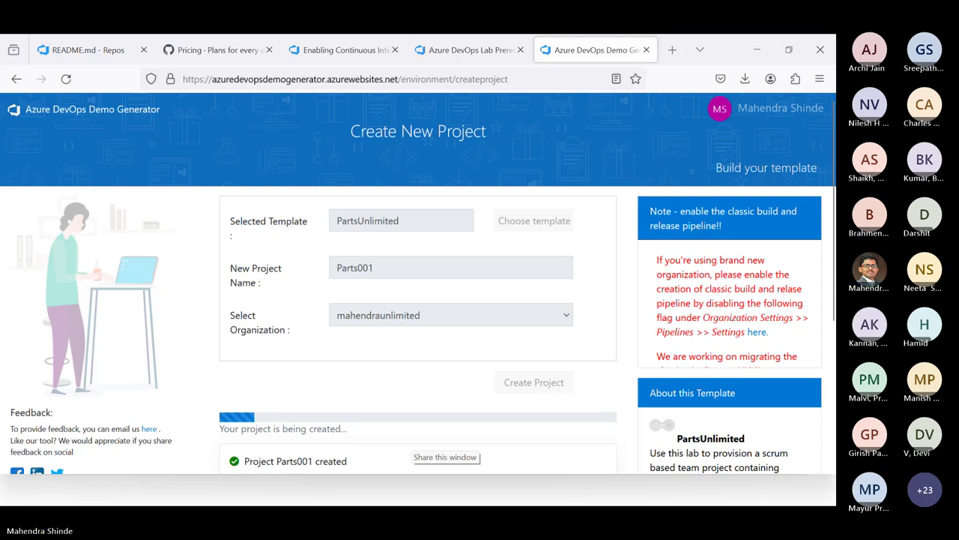
scroll(381, 356, "down", 3)
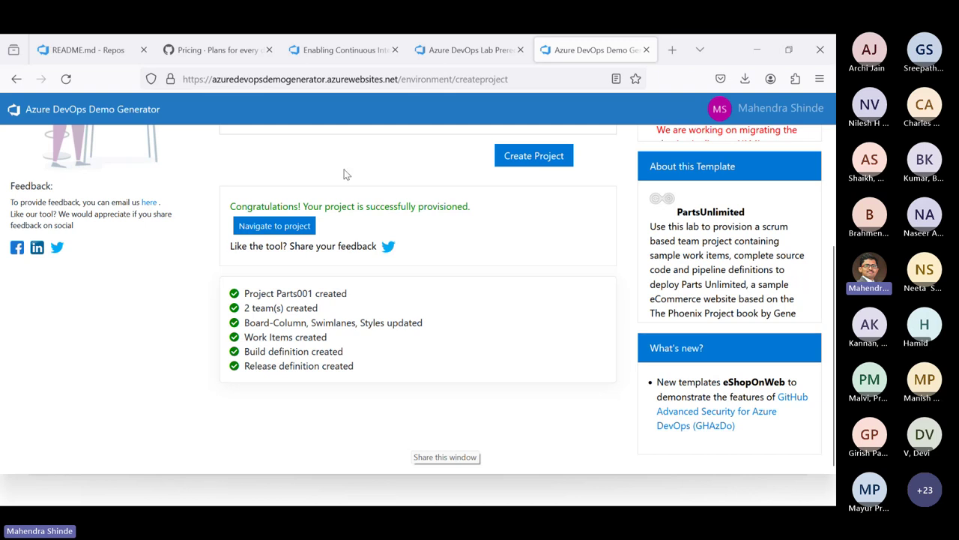
left_click(311, 223)
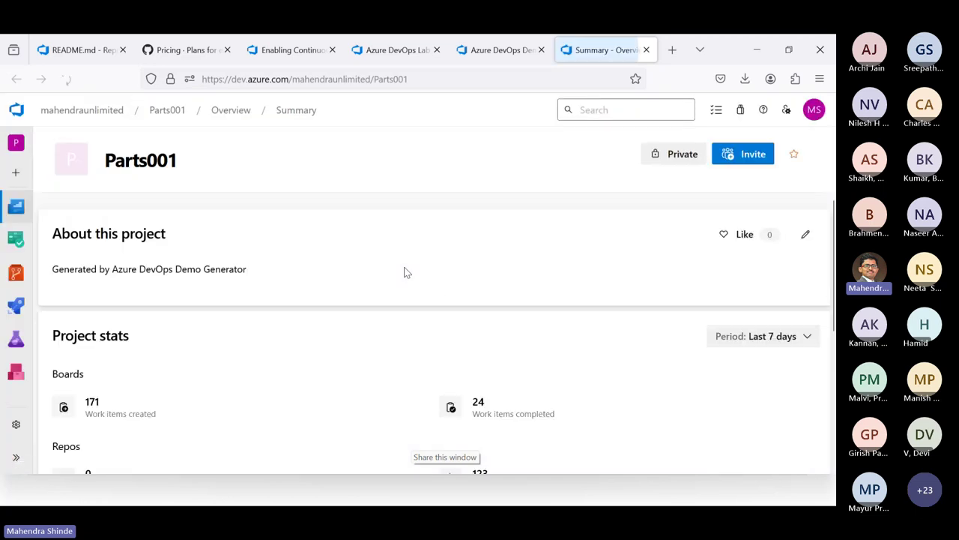
View the Parts001 work items, then open the PartsUnlimited repository's files.
left_click(16, 239)
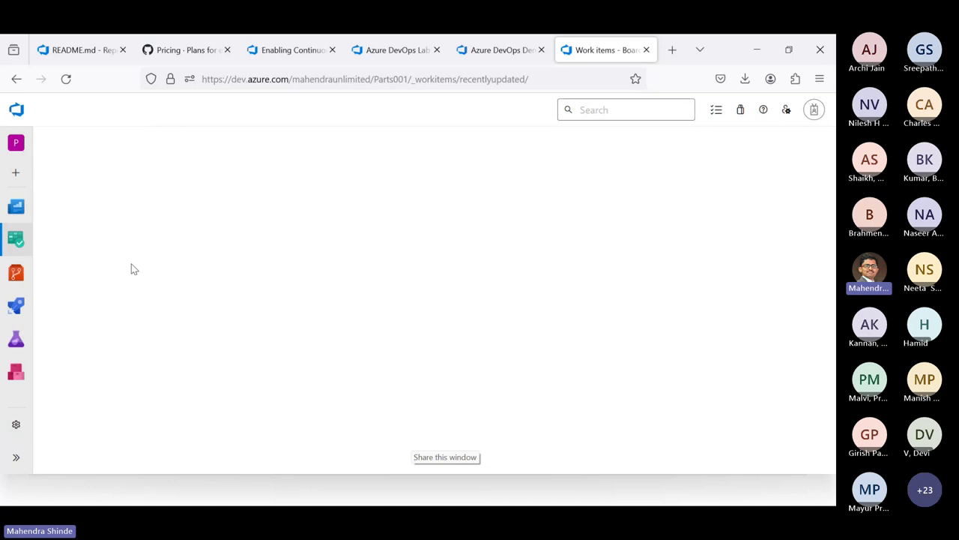
scroll(380, 358, "down", 10)
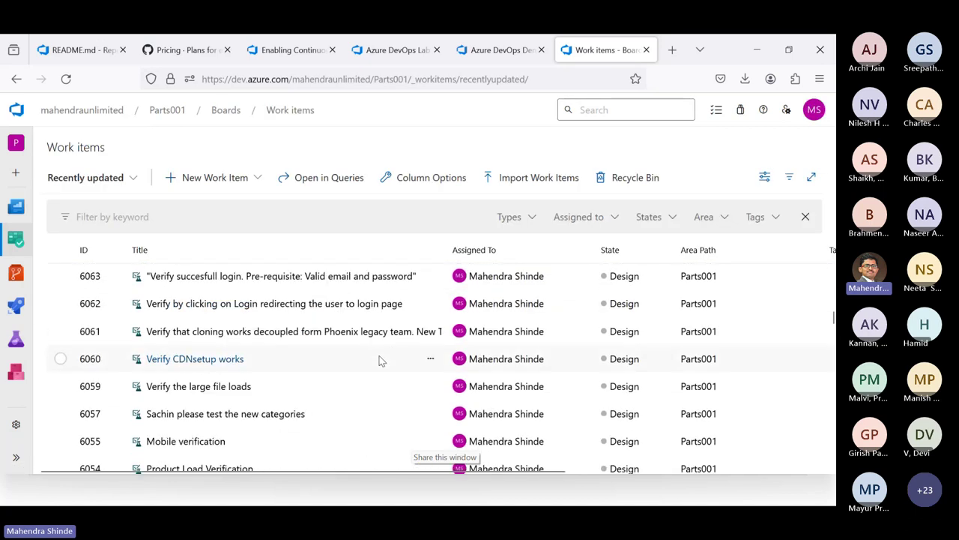
left_click(16, 272)
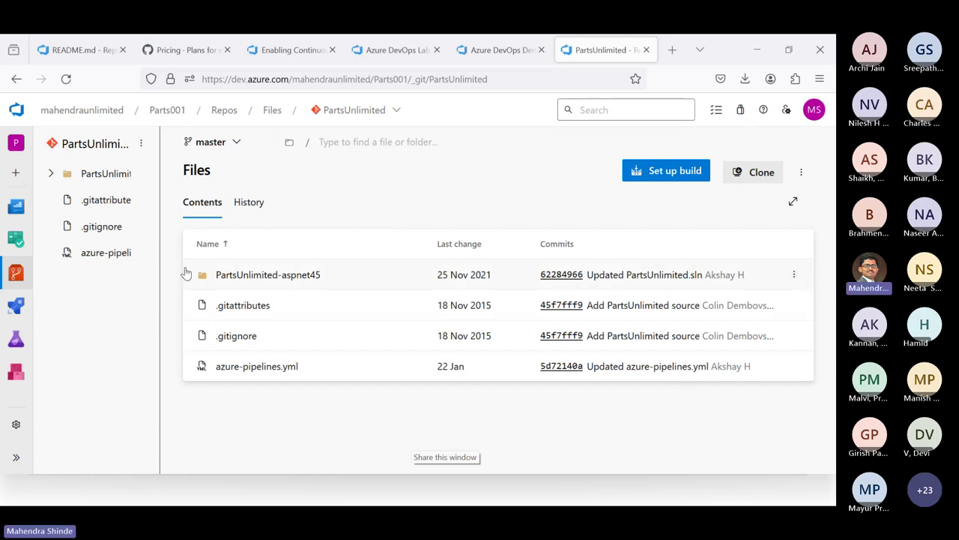
left_click(221, 152)
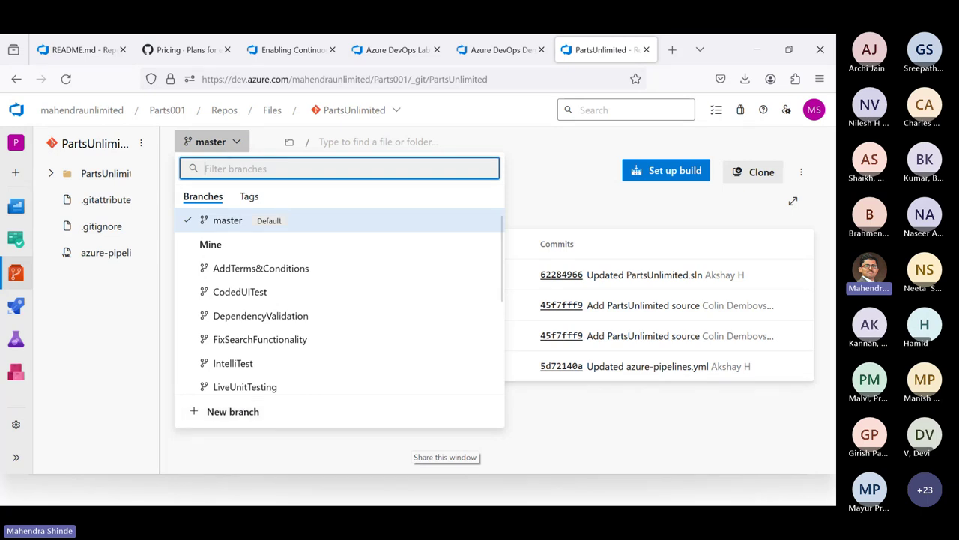
key("Escape")
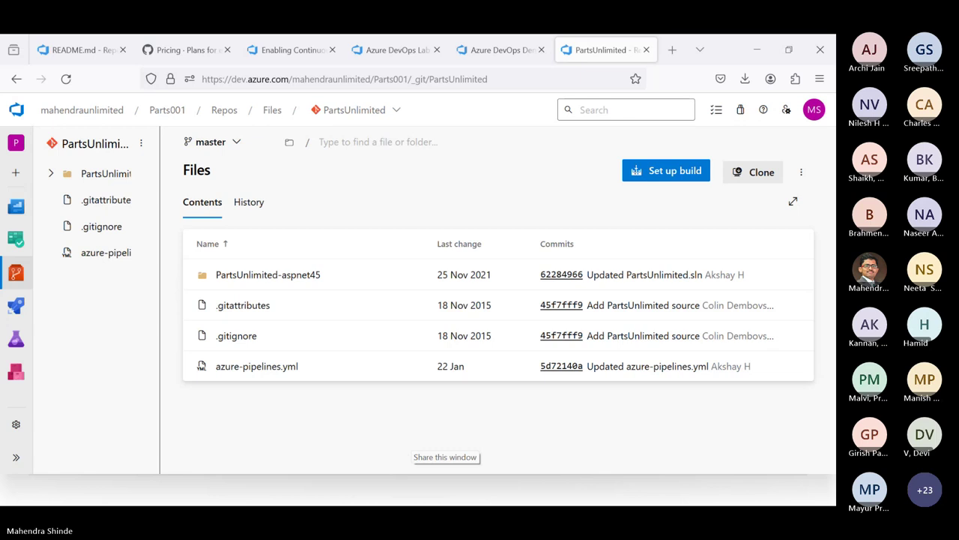
mouse_move(27, 211)
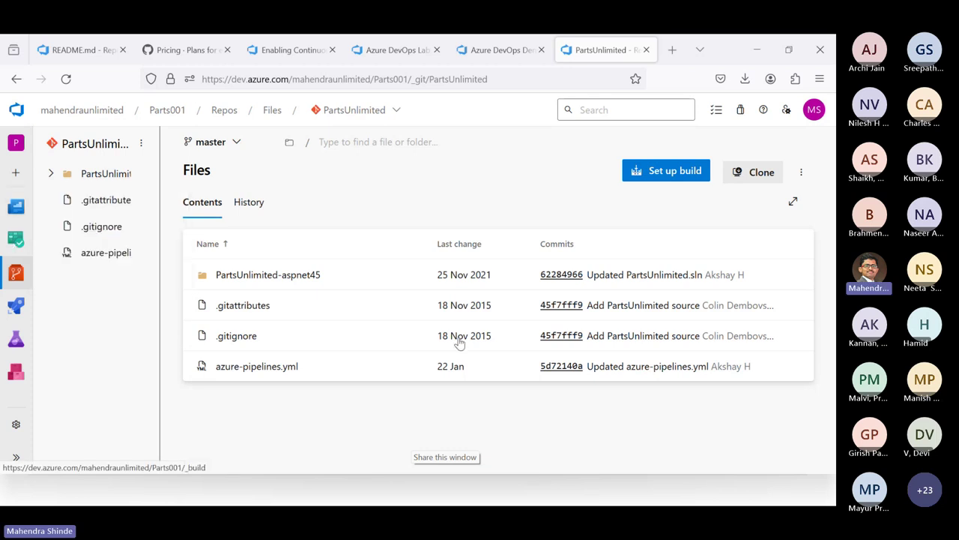
left_click(217, 142)
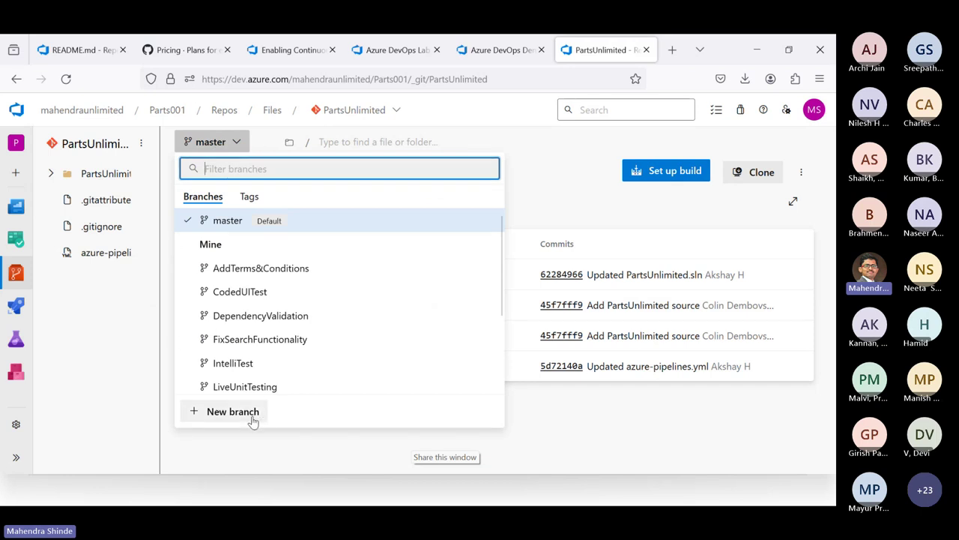
left_click(17, 274)
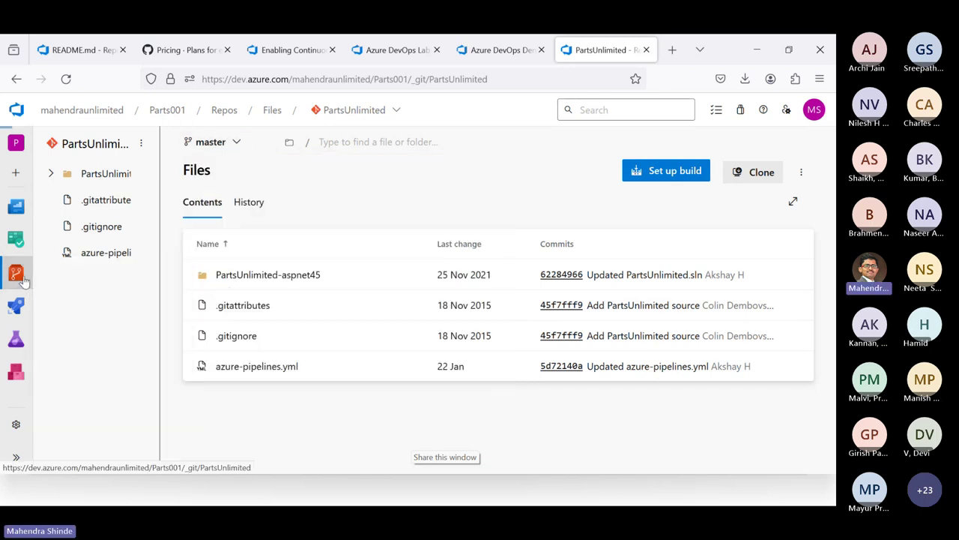
Return to the PartsUnlimited files and check the branch list, staying on master.
left_click(13, 459)
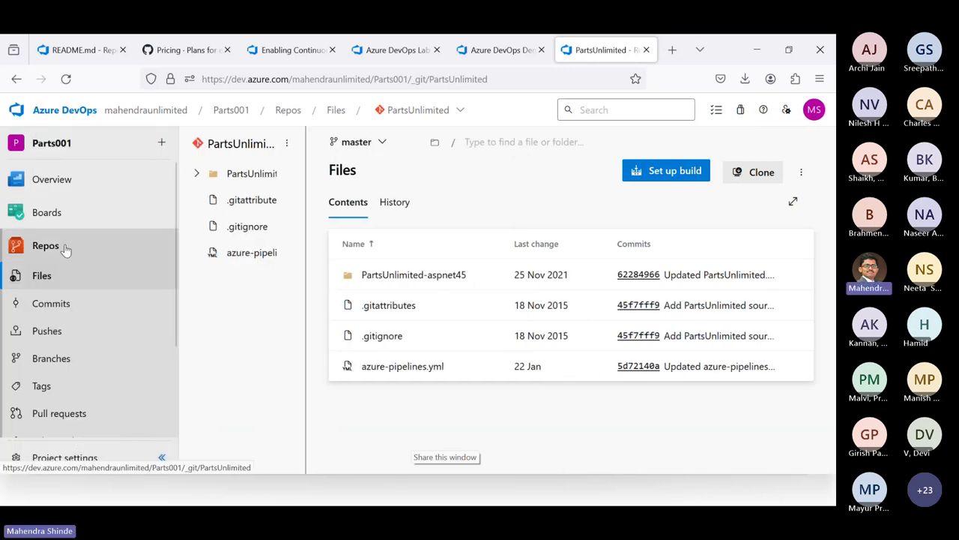
left_click(65, 275)
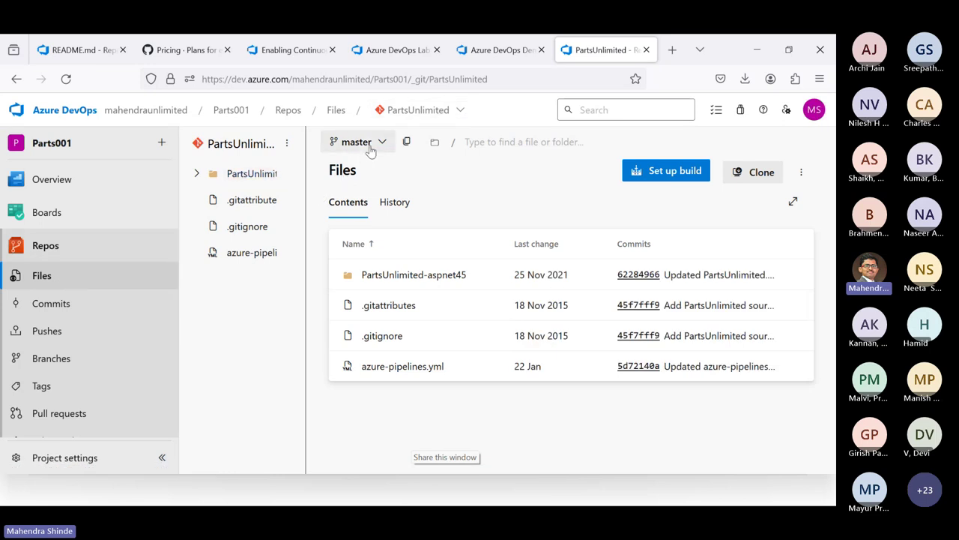
key("ctrl")
key("ctrl")
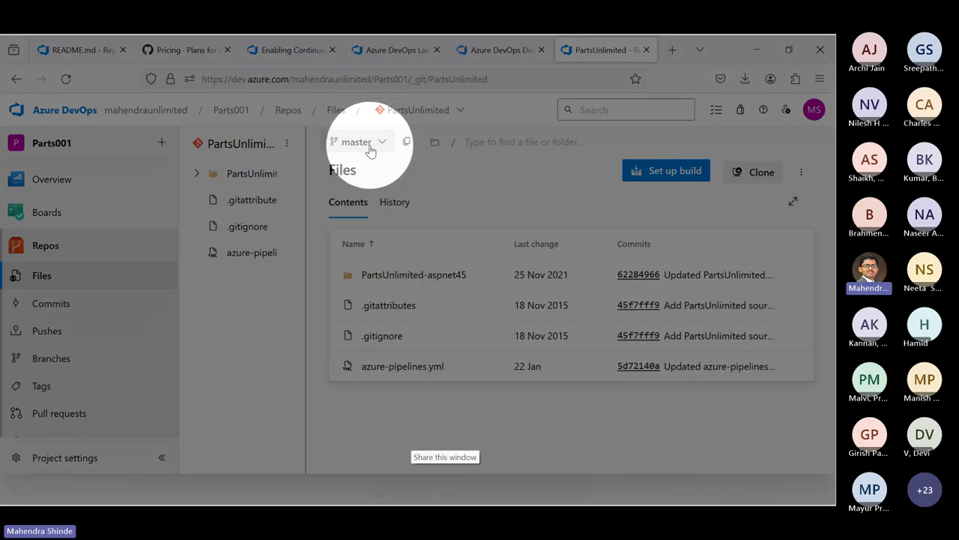
left_click(369, 147)
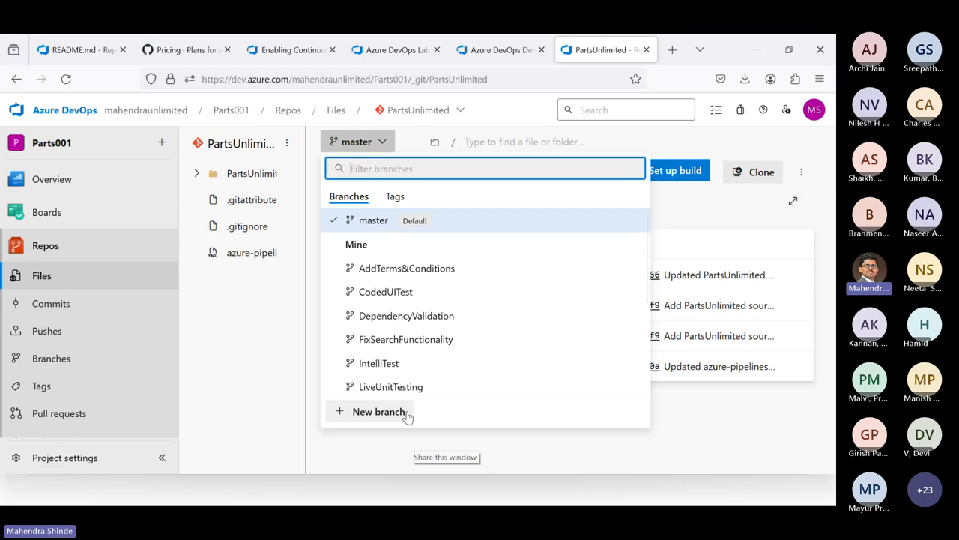
left_click(559, 458)
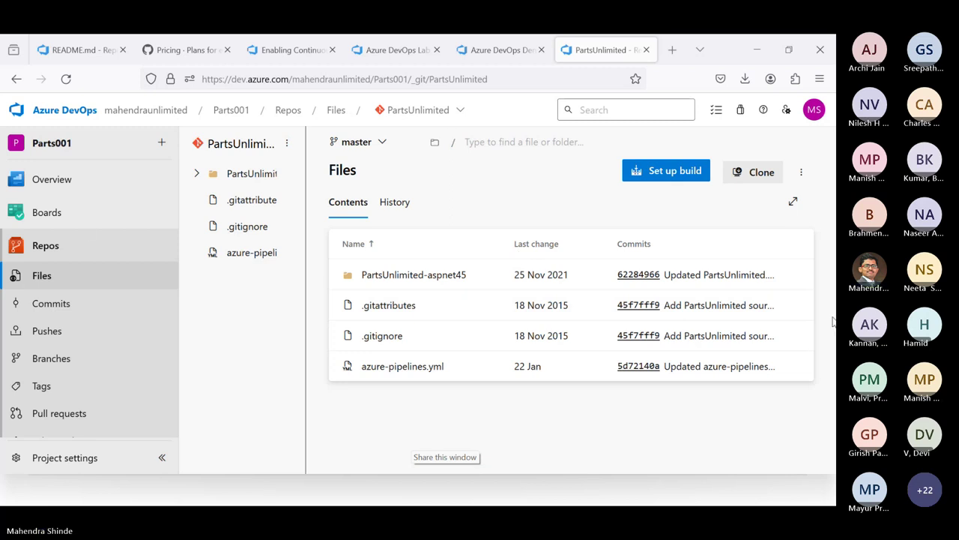
left_click(113, 250)
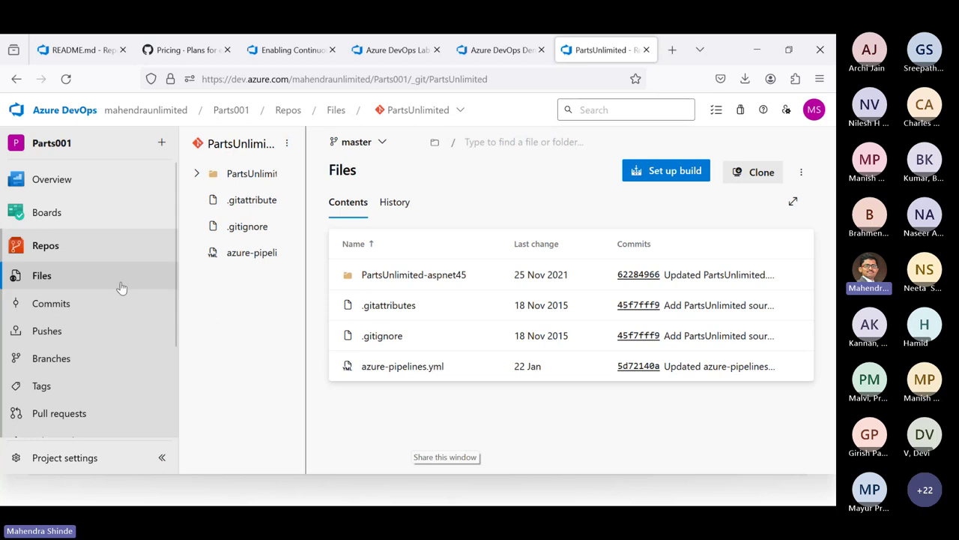
Go from the repository files to the Parts001 Pipelines list showing PartsUnlimitedE2E.
left_click(64, 248)
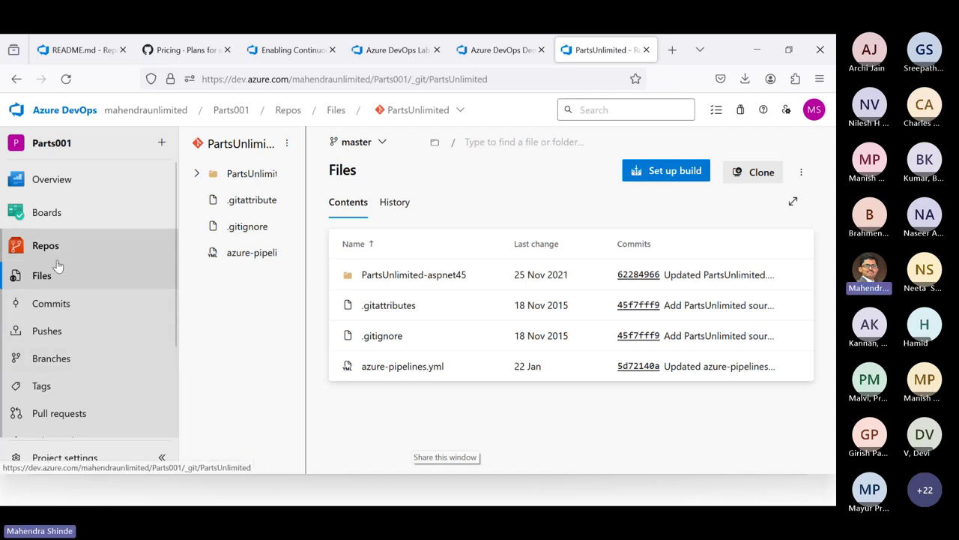
scroll(98, 424, "down", 1)
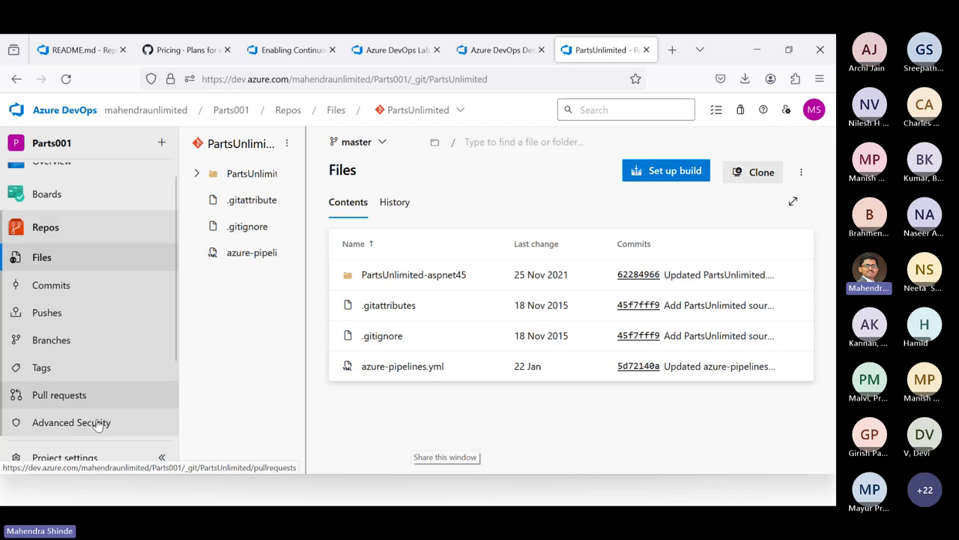
scroll(90, 390, "down", 2)
left_click(75, 353)
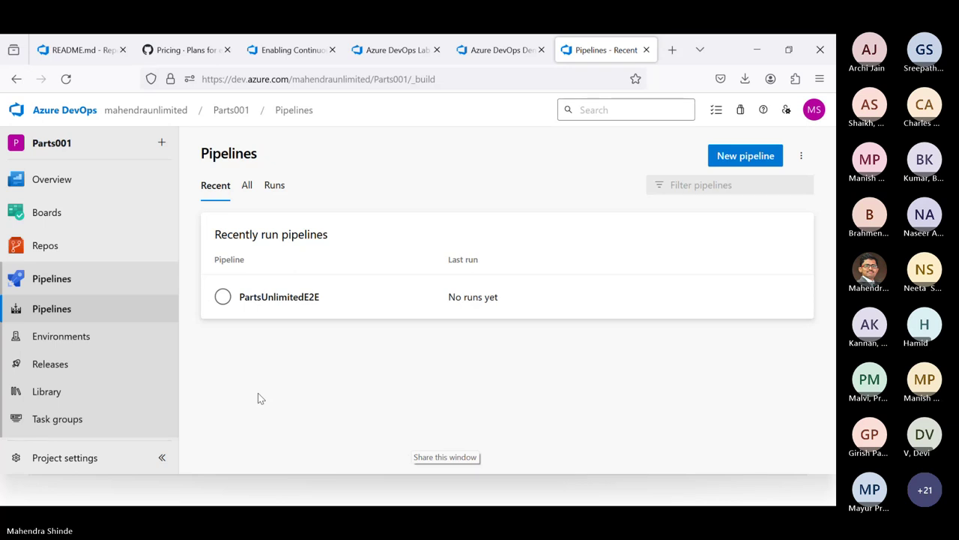
Open the PartsUnlimitedE2E pipeline and see its empty Runs list.
left_click(262, 310)
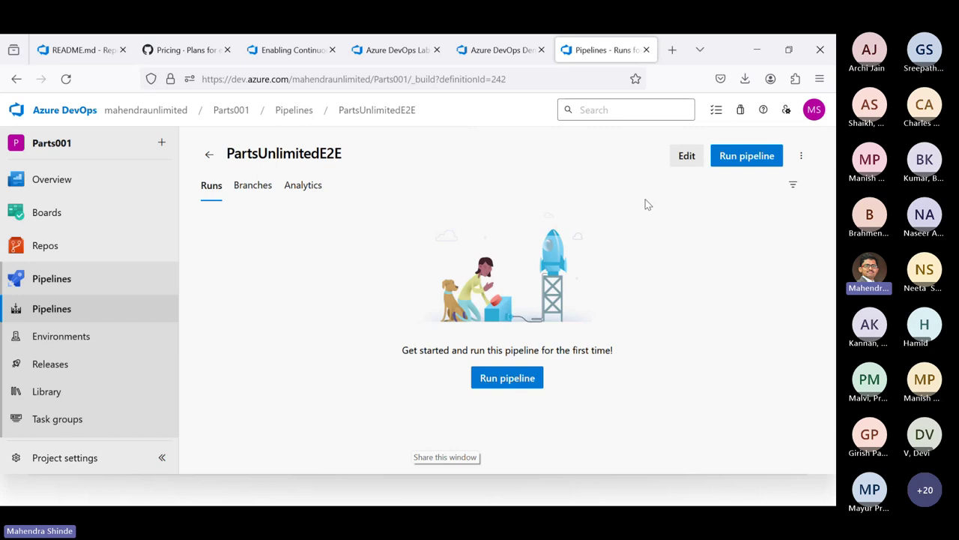
Edit PartsUnlimitedE2E to review its NuGet, build, copy and publish tasks on windows-2019.
left_click(687, 157)
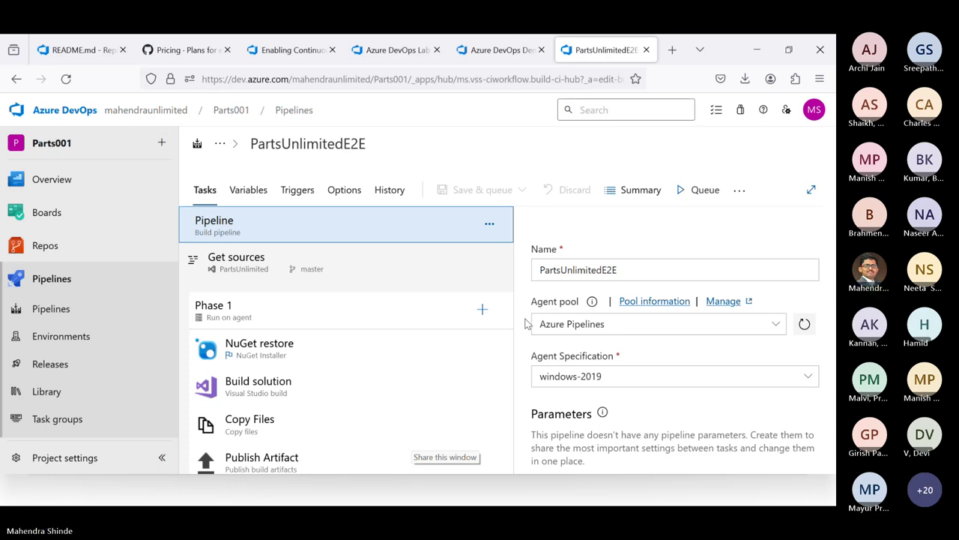
Go back through the Parts001 overview to the project's Pipelines list.
left_click(232, 111)
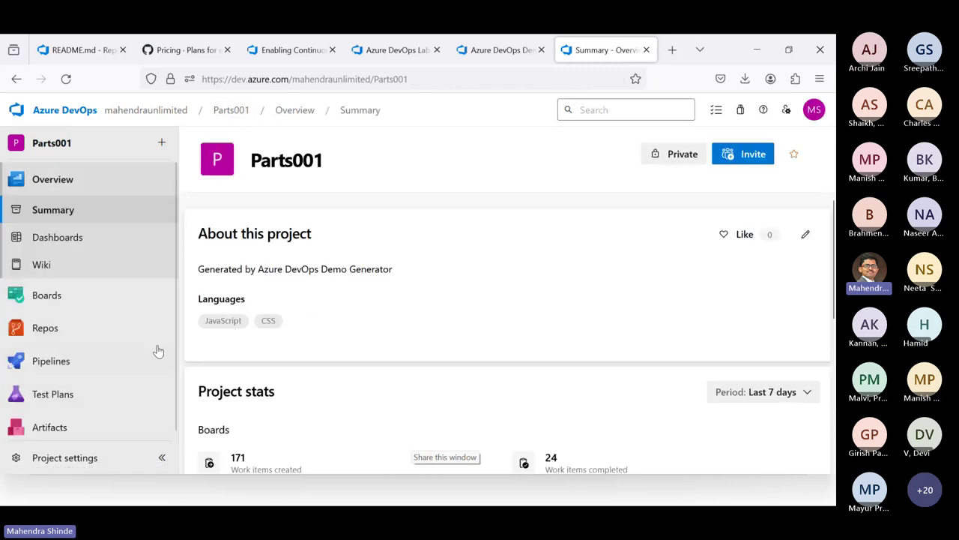
left_click(64, 371)
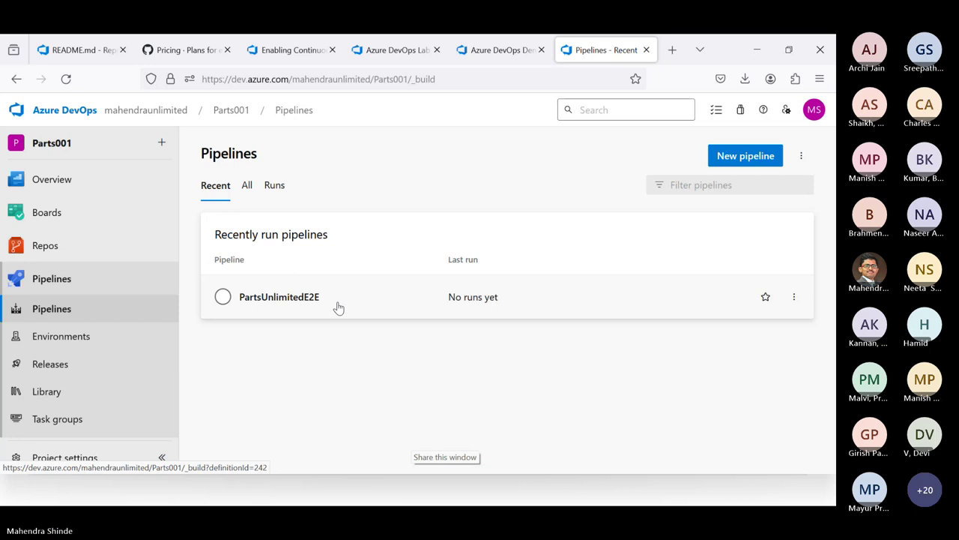
left_click(730, 159)
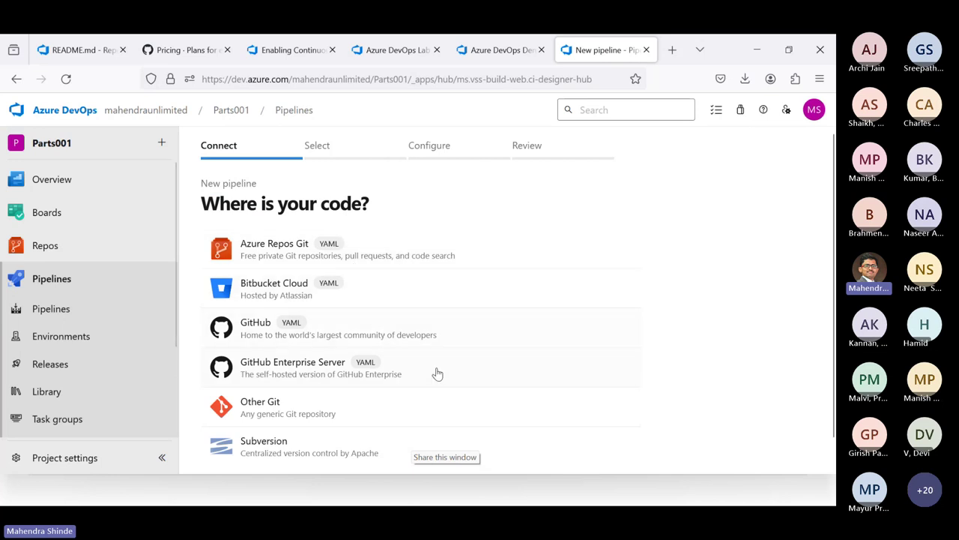
scroll(438, 375, "down", 1)
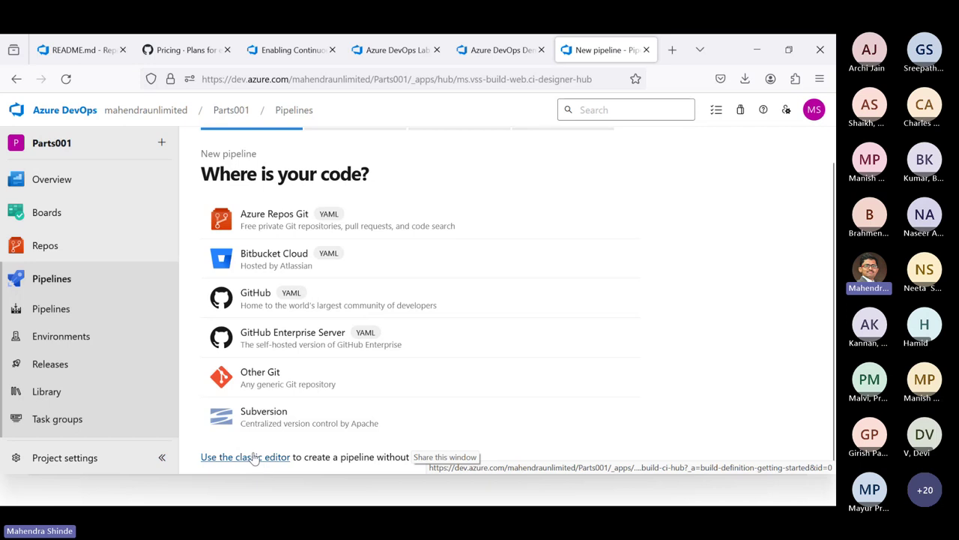
left_click(255, 457)
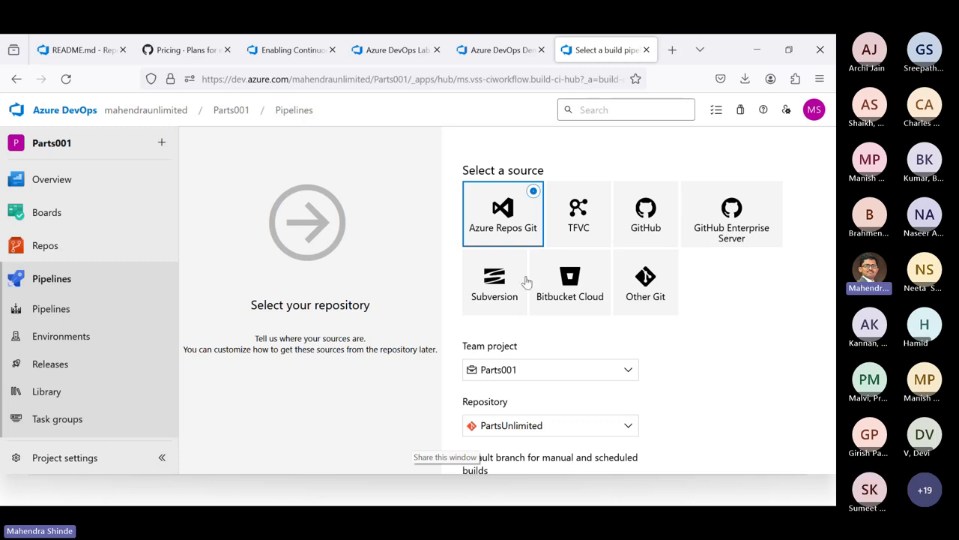
left_click(97, 275)
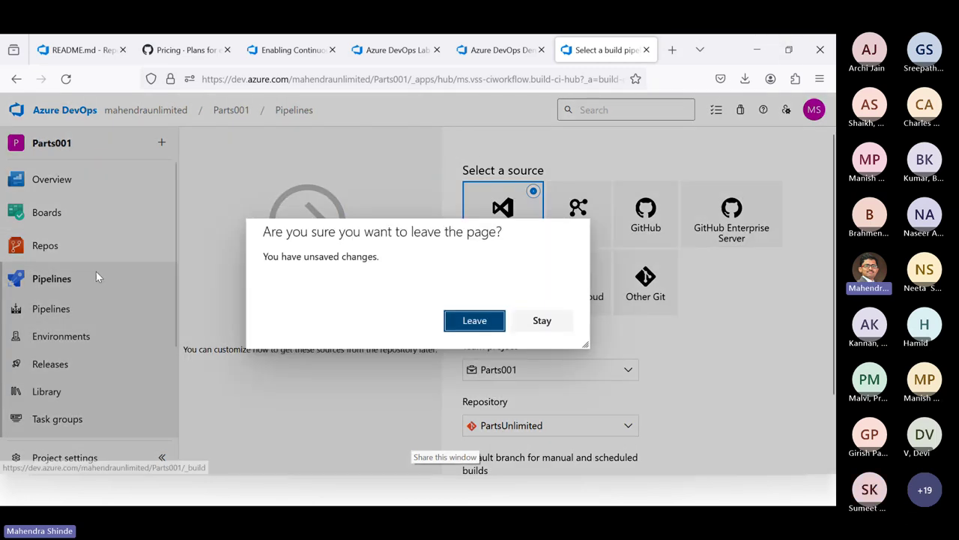
left_click(466, 321)
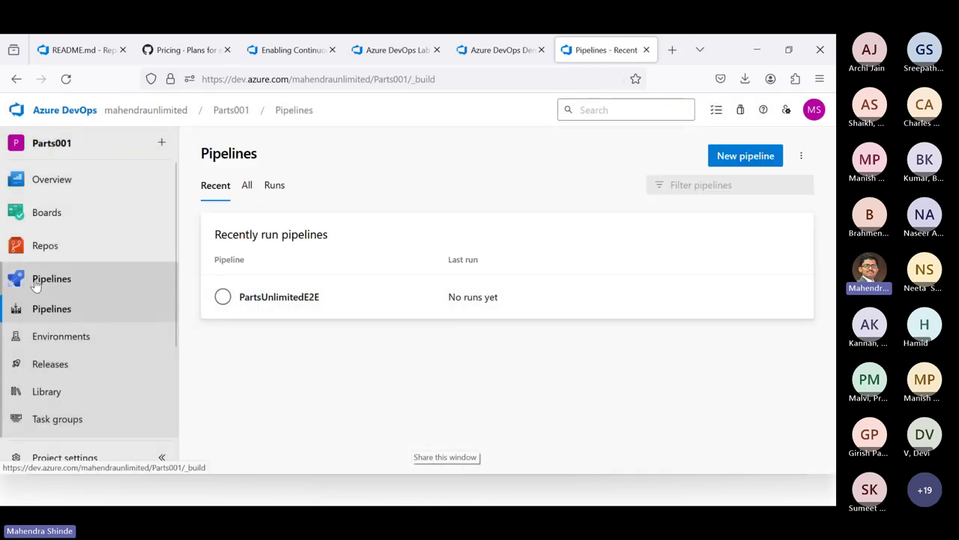
key("ctrl")
key("ctrl")
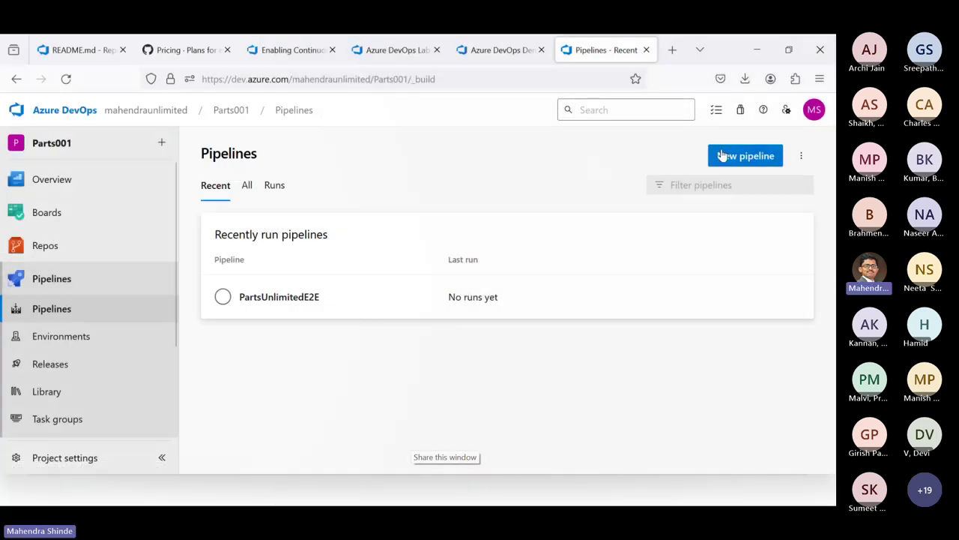
Start a new pipeline, then abandon it for the organization's Projects home page.
left_click(734, 155)
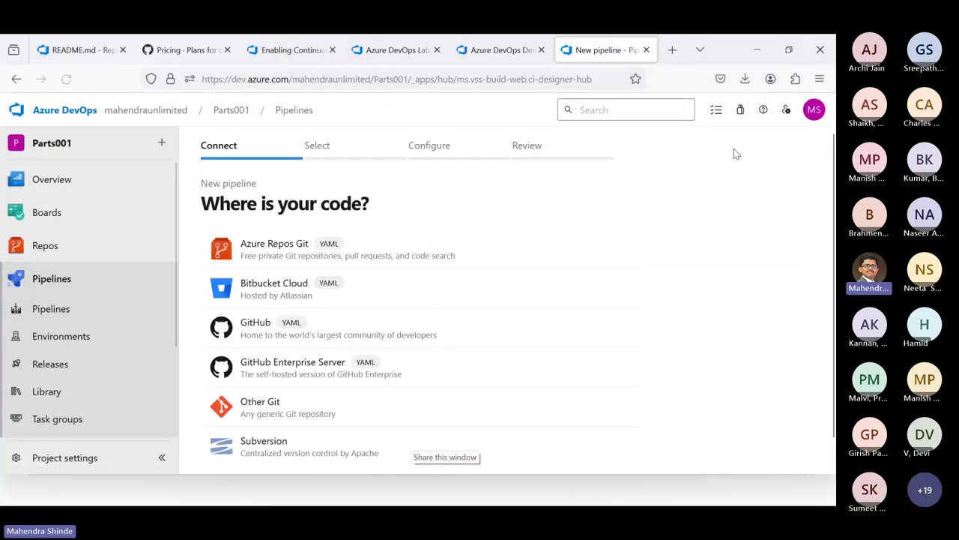
scroll(598, 245, "down", 1)
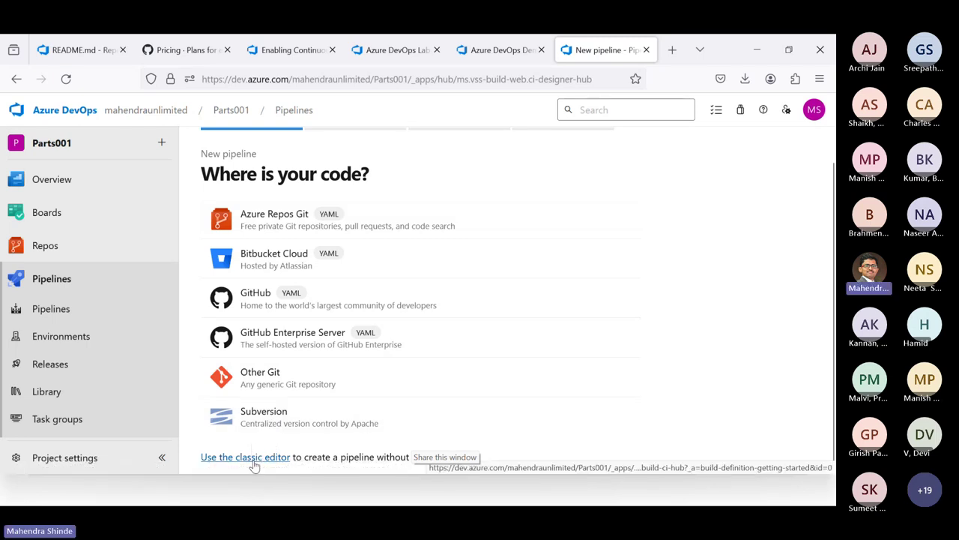
key("ctrl")
key("ctrl")
mouse_move(156, 179)
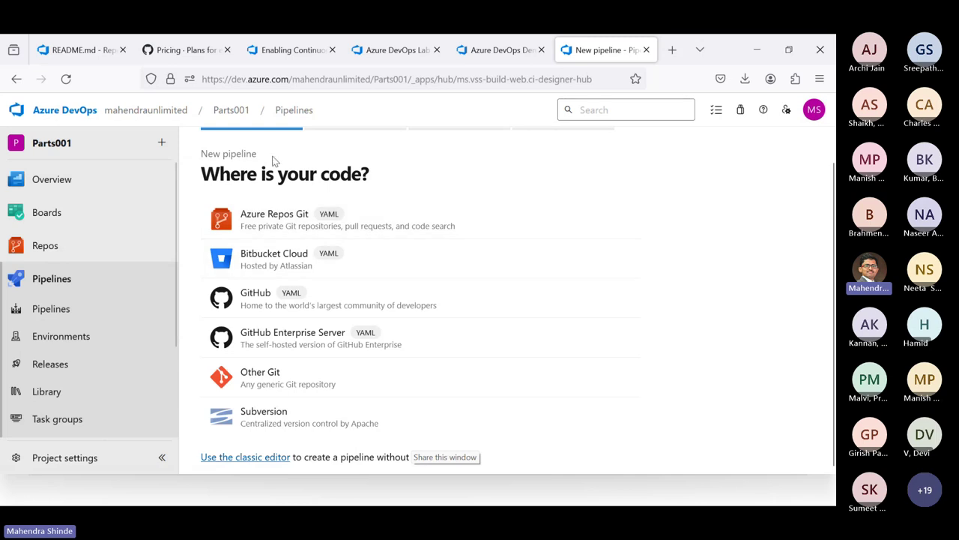
left_click(53, 111)
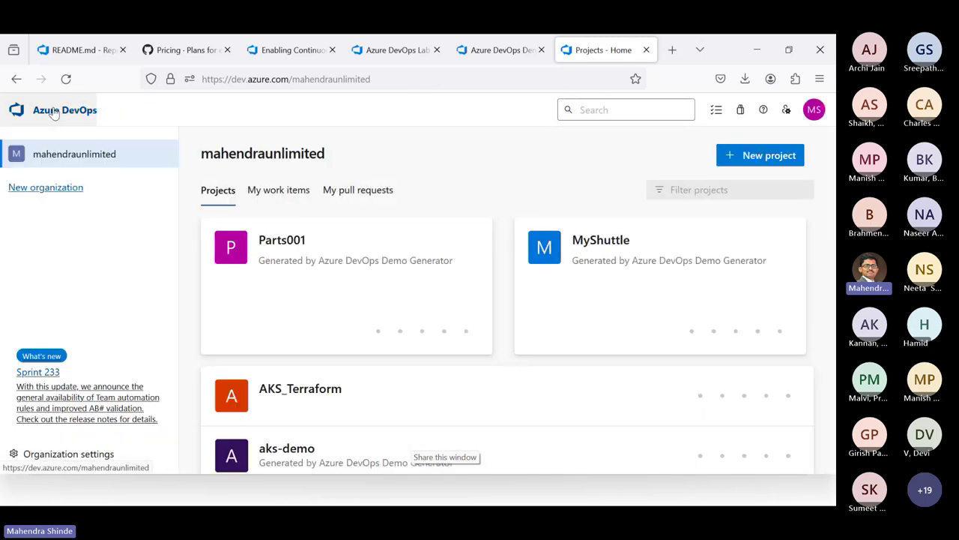
Open Organization settings and scroll through its sidebar sections from the Overview page.
left_click(95, 456)
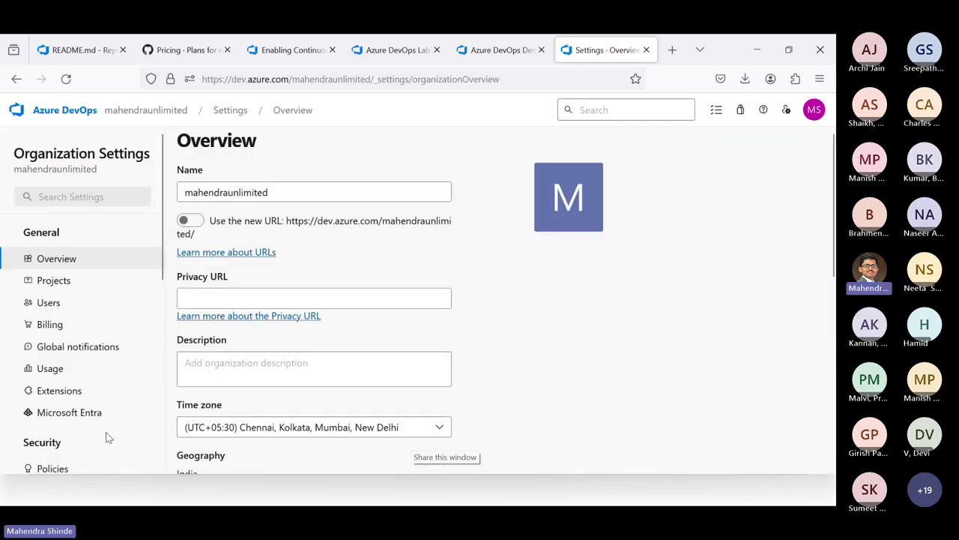
scroll(137, 372, "down", 1)
scroll(137, 373, "down", 3)
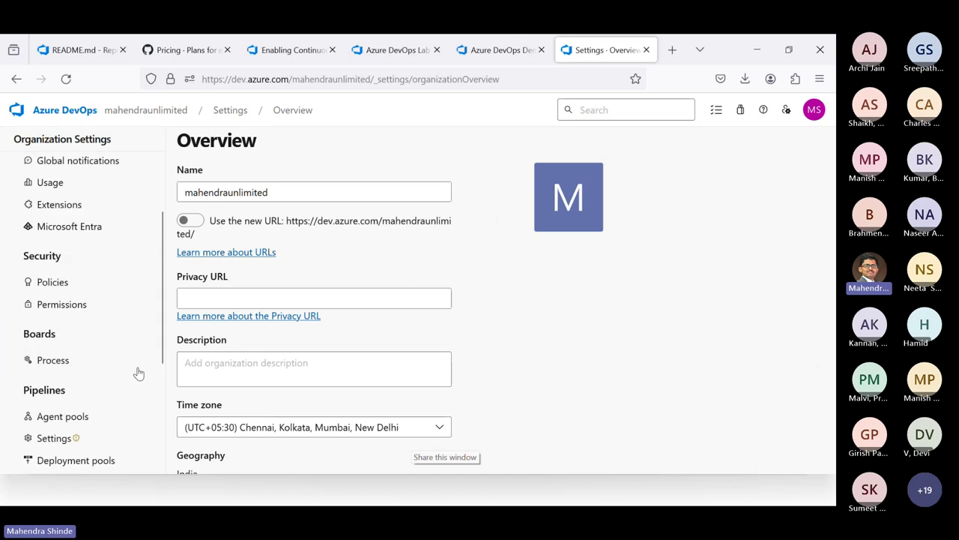
scroll(125, 378, "down", 1)
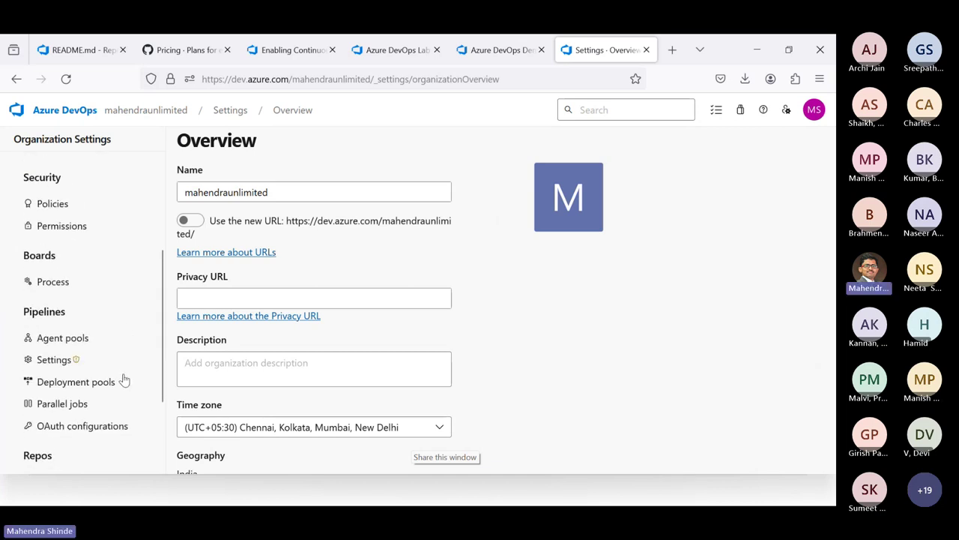
scroll(124, 380, "down", 2)
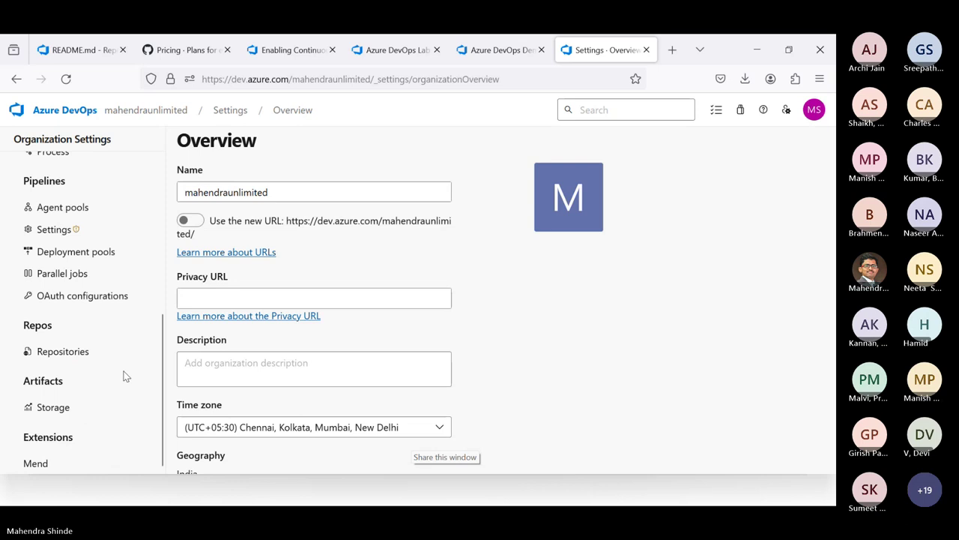
scroll(122, 361, "up", 1)
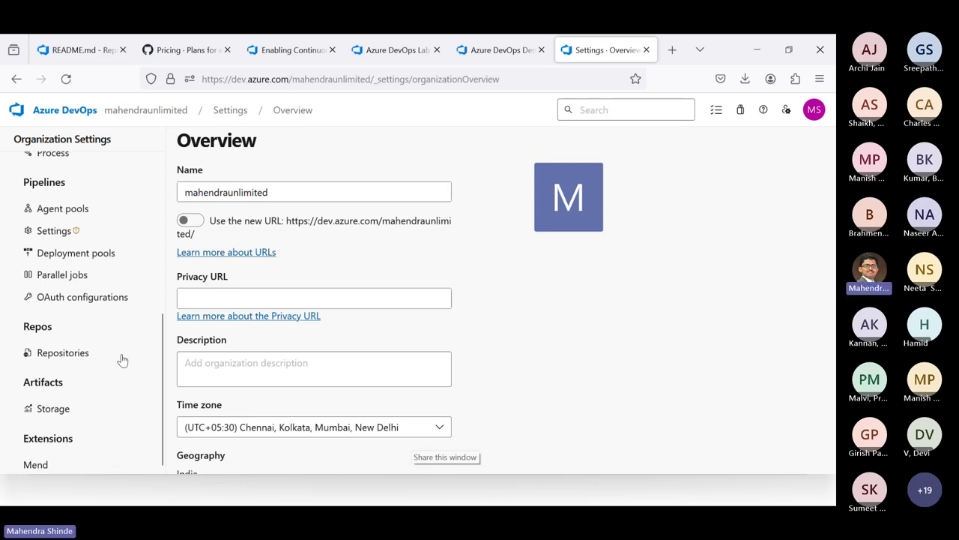
scroll(122, 360, "up", 4)
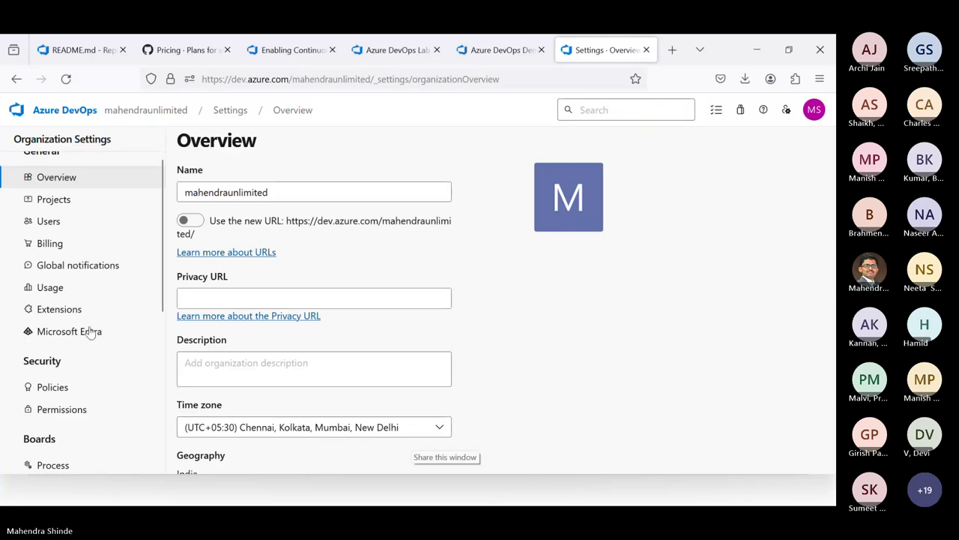
scroll(90, 332, "down", 1)
scroll(105, 345, "down", 1)
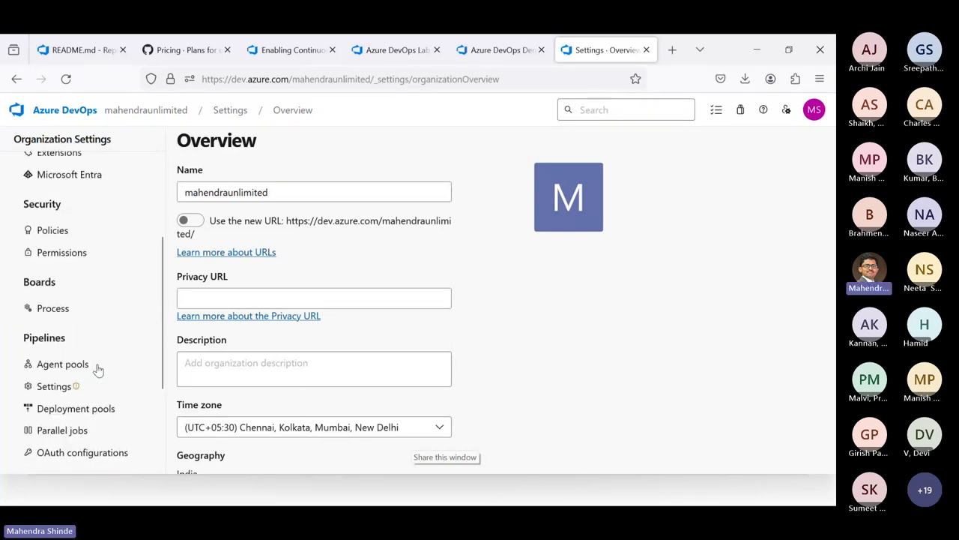
scroll(92, 439, "down", 2)
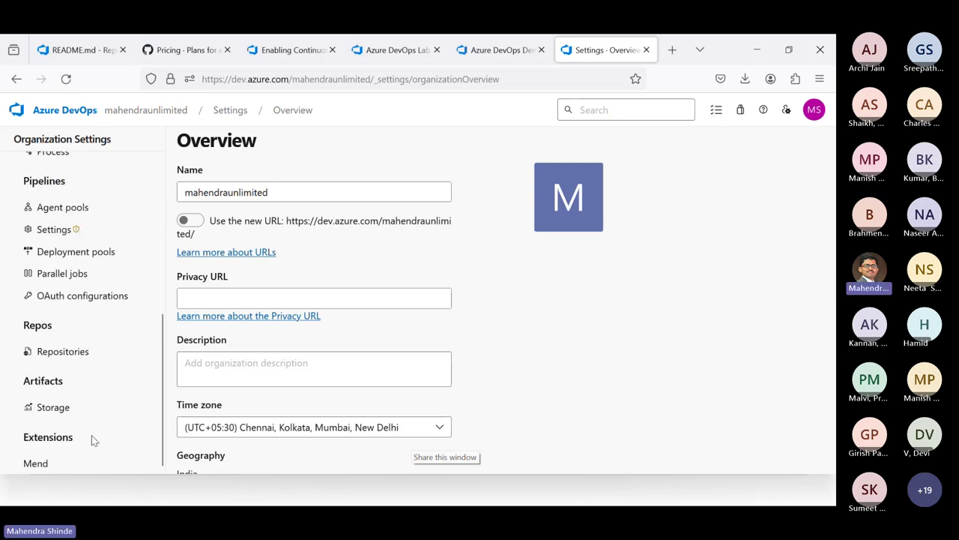
scroll(90, 397, "up", 1)
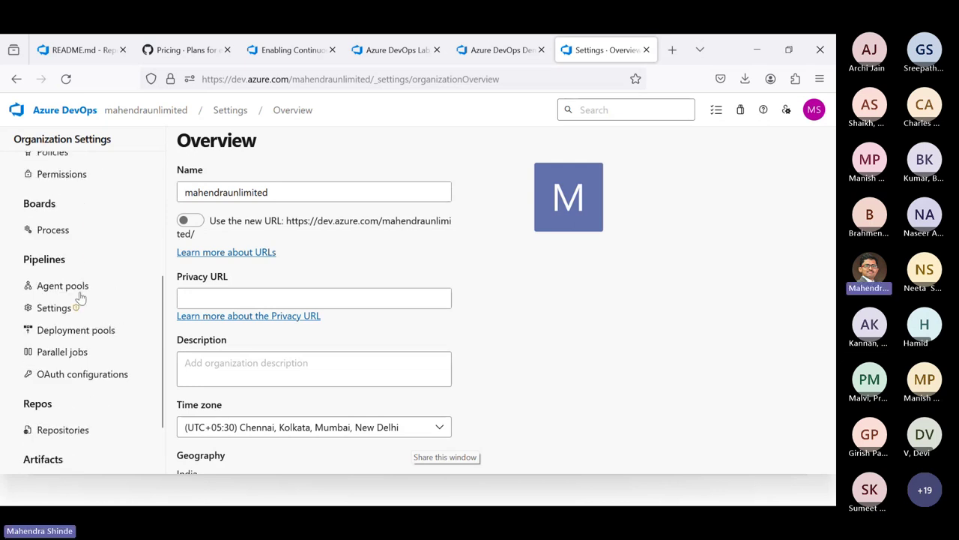
scroll(81, 304, "up", 1)
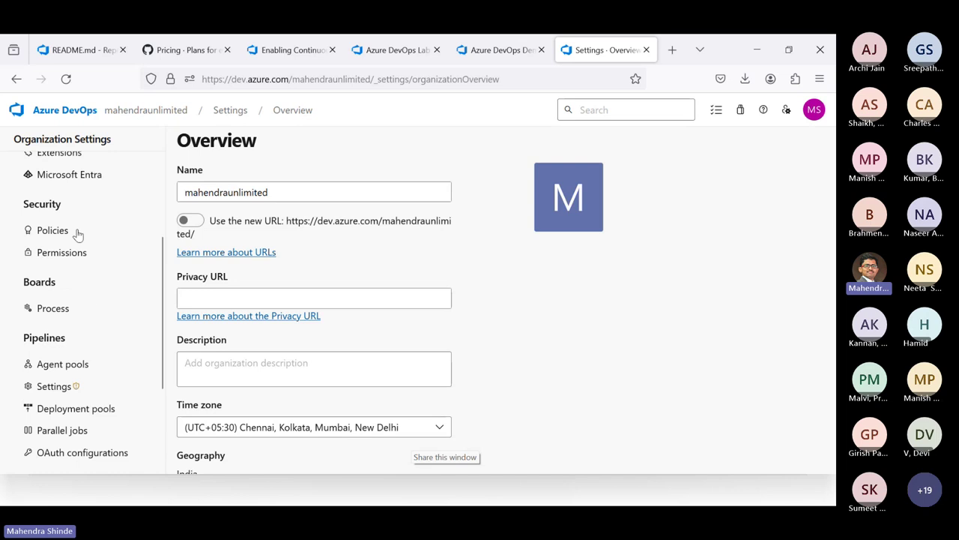
scroll(87, 247, "up", 1)
scroll(92, 255, "up", 2)
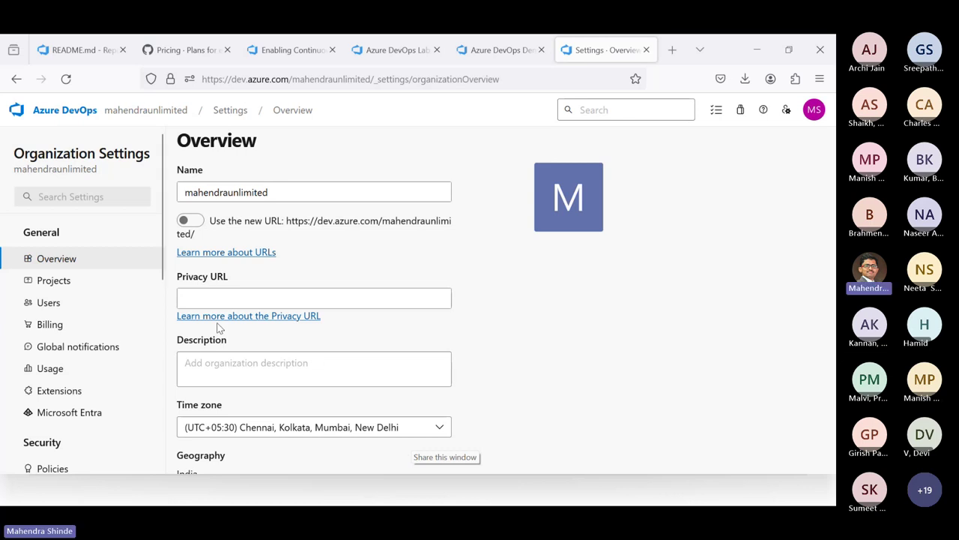
scroll(333, 380, "down", 6)
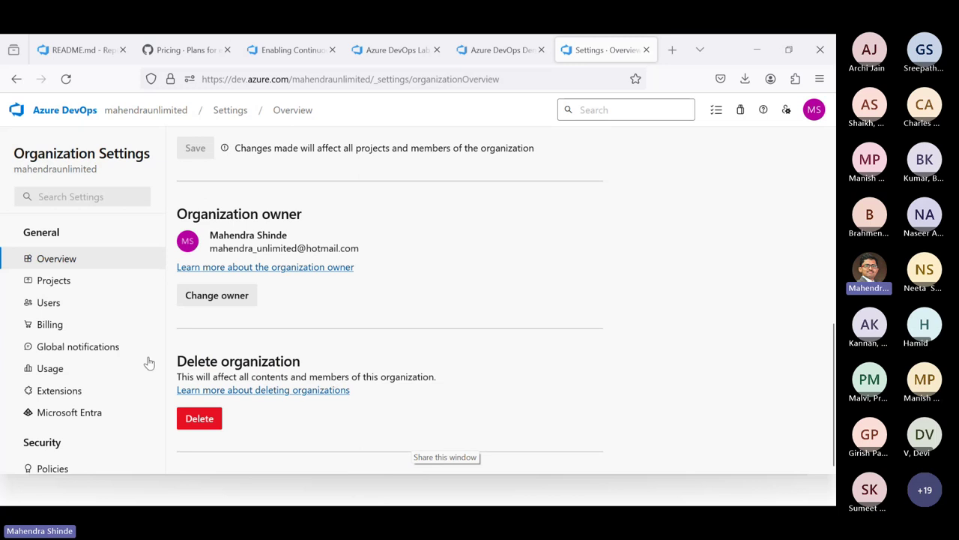
scroll(100, 329, "down", 1)
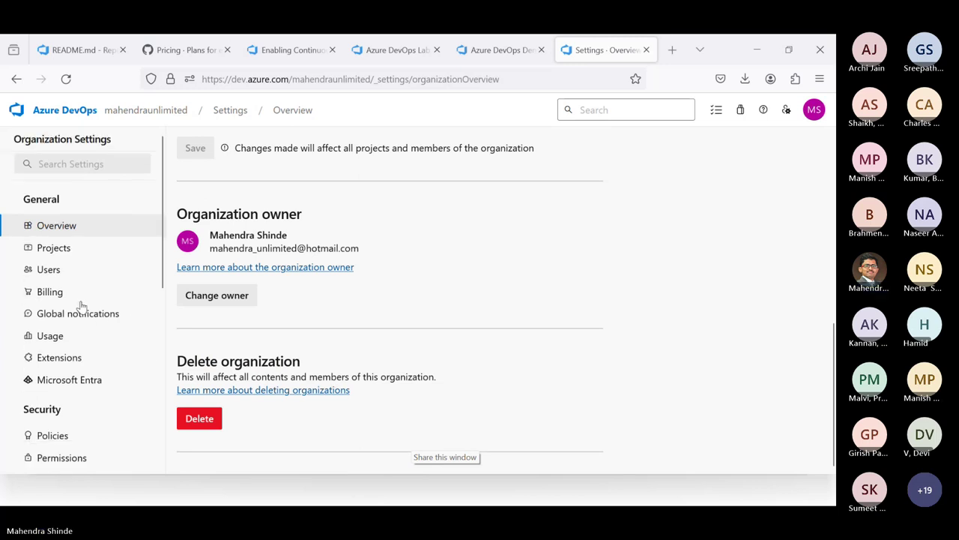
scroll(101, 353, "down", 3)
left_click(69, 299)
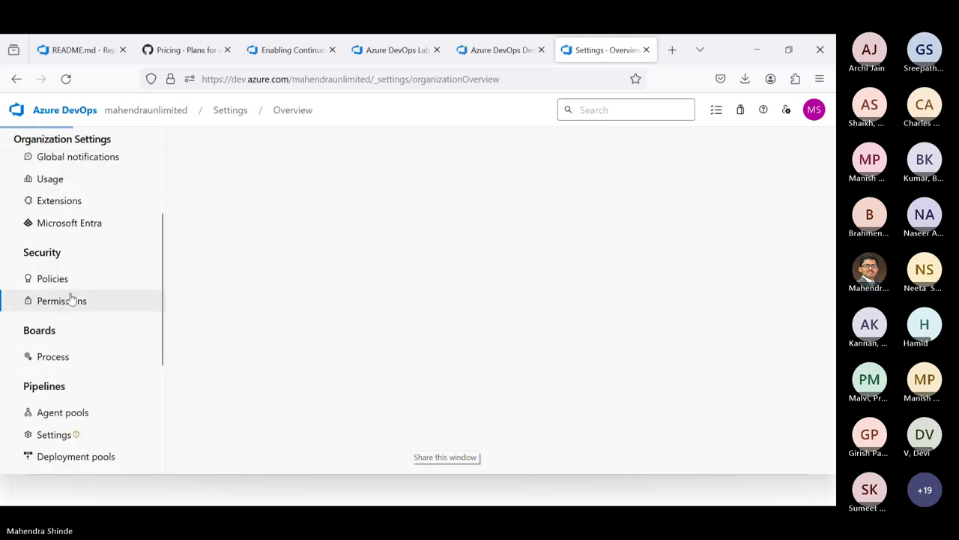
scroll(319, 354, "down", 3)
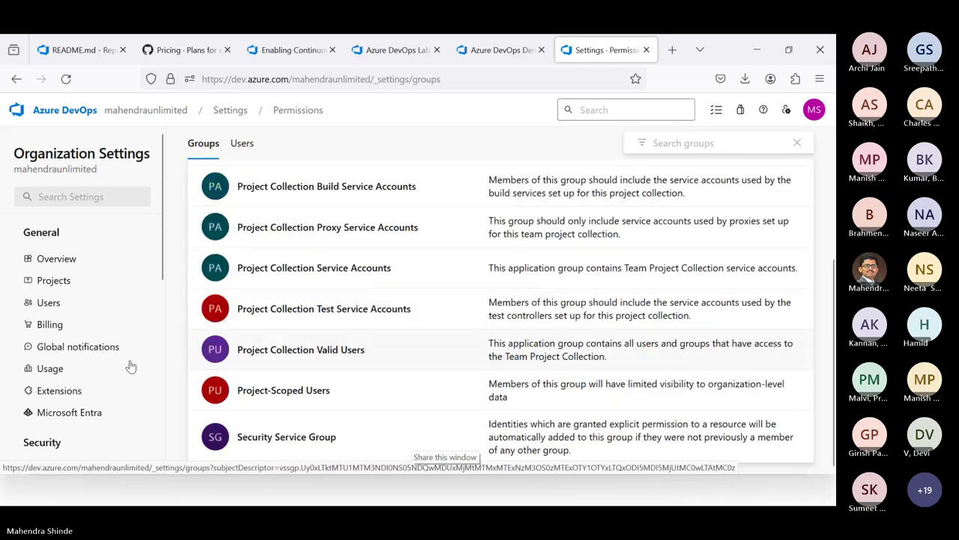
scroll(113, 375, "down", 1)
scroll(98, 383, "down", 2)
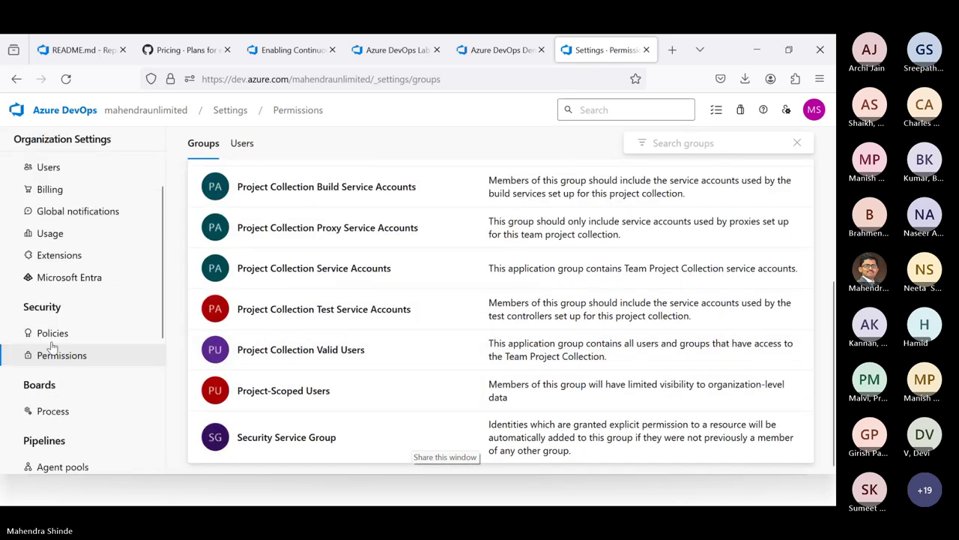
left_click(62, 417)
scroll(62, 425, "down", 5)
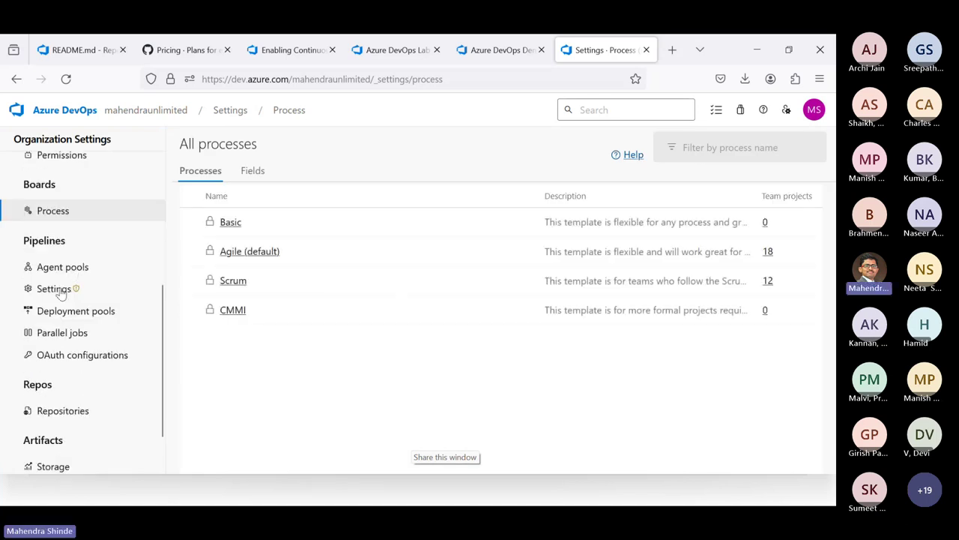
left_click(54, 288)
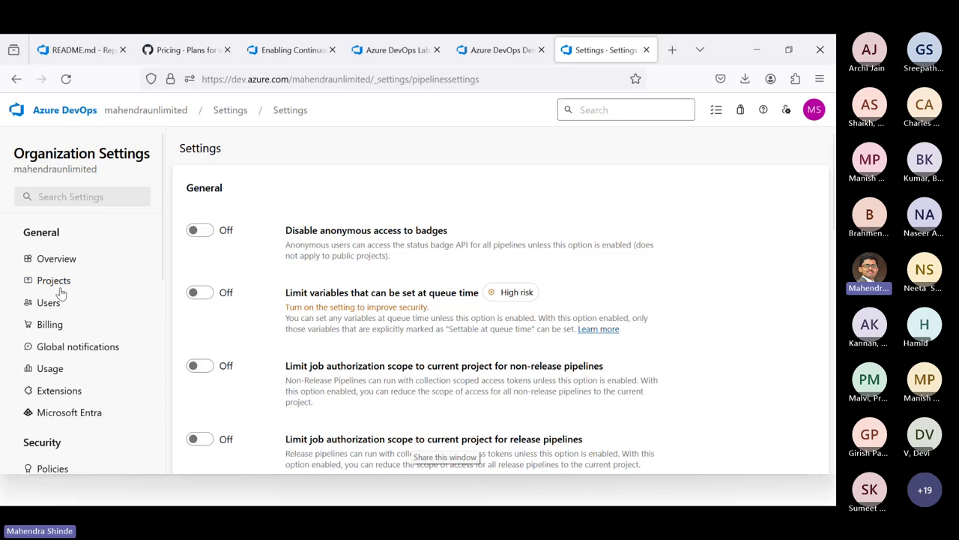
scroll(85, 349, "down", 5)
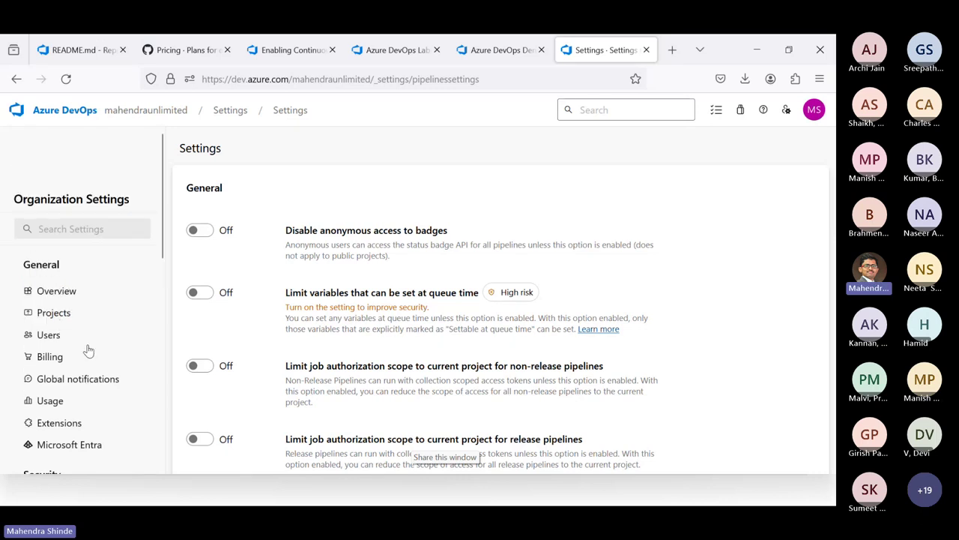
scroll(85, 383, "down", 1)
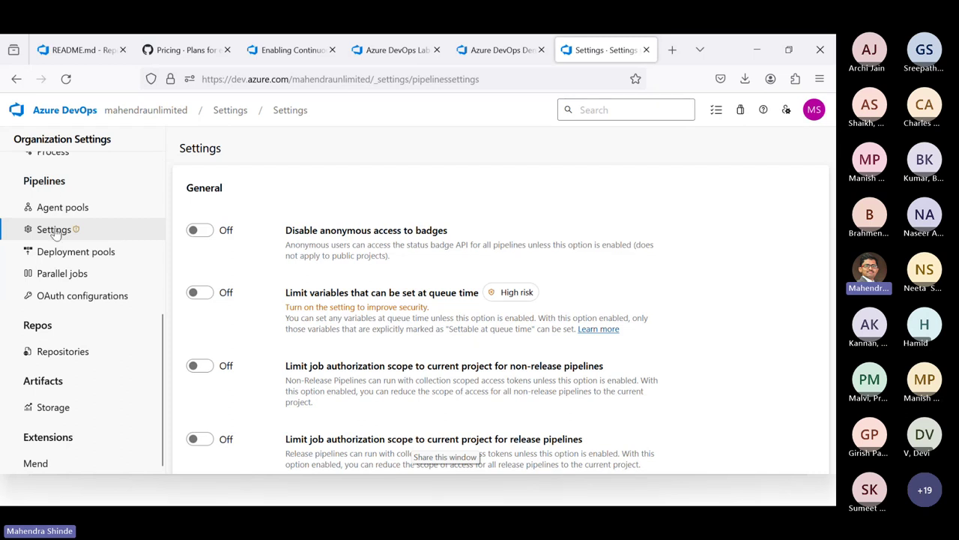
scroll(392, 382, "down", 5)
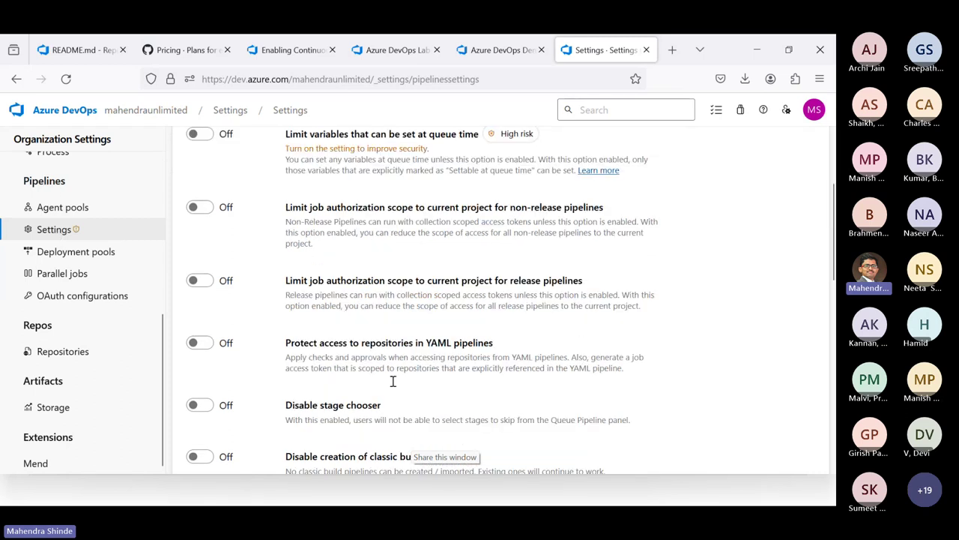
scroll(392, 386, "down", 2)
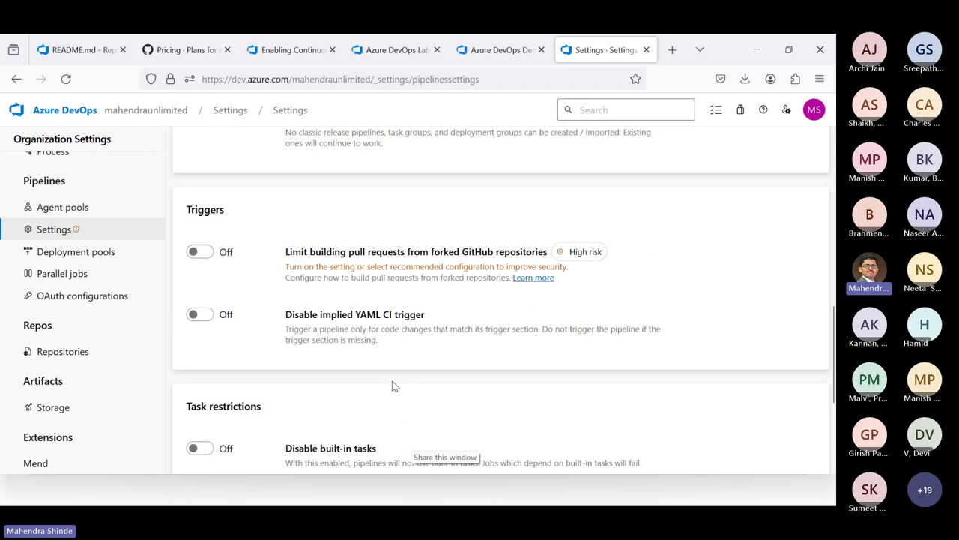
scroll(392, 384, "down", 1)
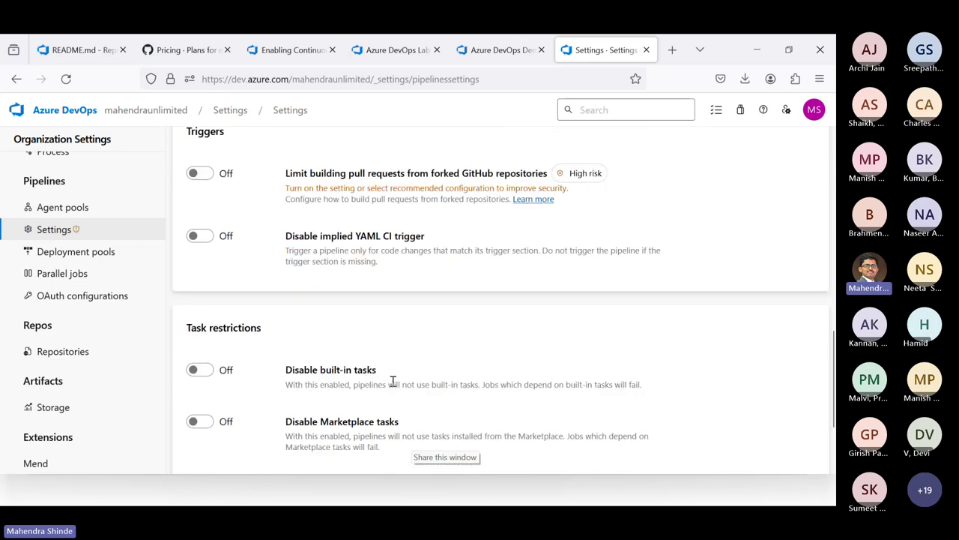
scroll(392, 382, "down", 2)
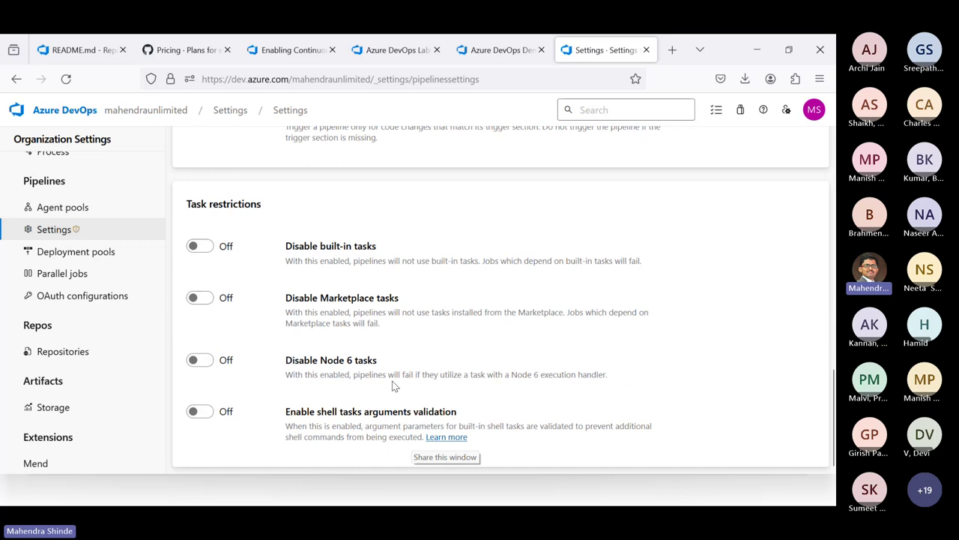
scroll(393, 385, "up", 4)
scroll(395, 385, "up", 3)
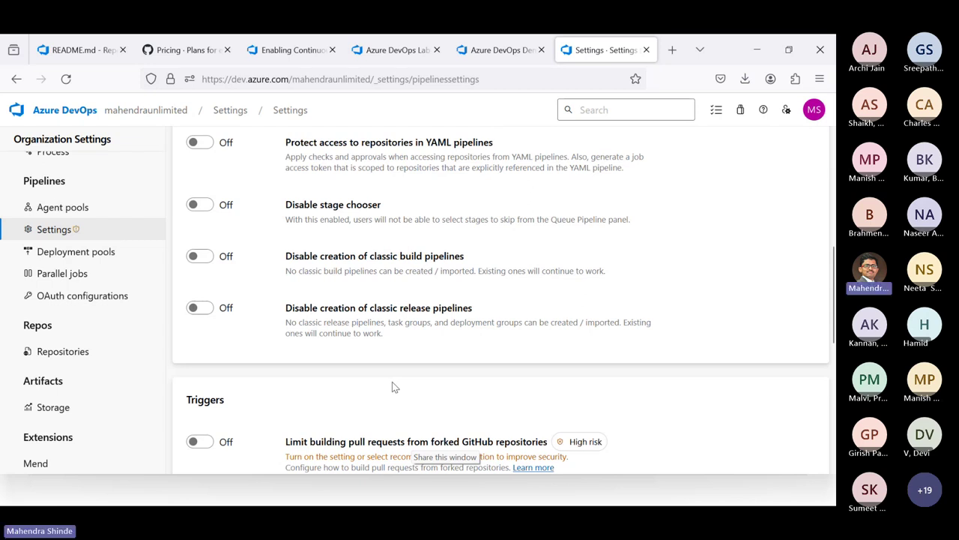
triple_click(300, 257)
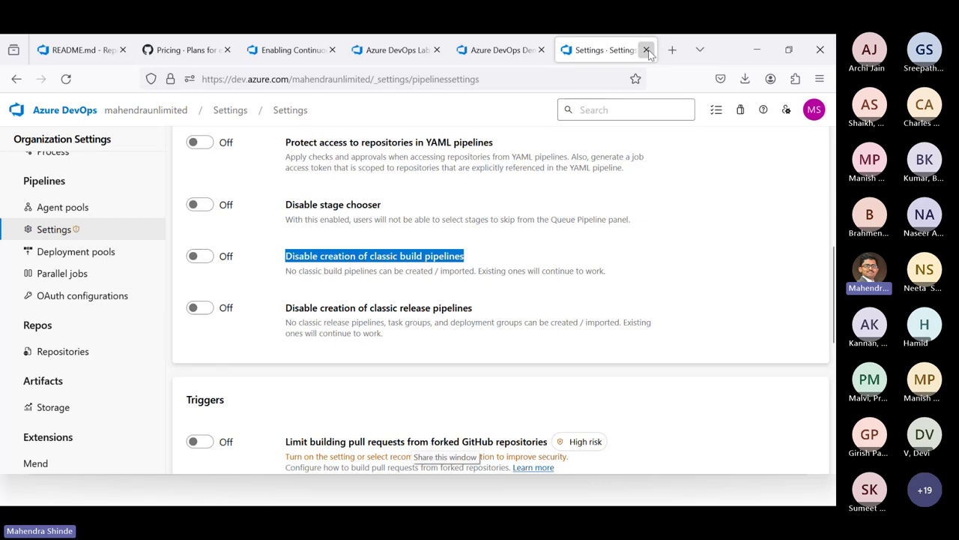
left_click(646, 50)
Open the Parts001 project and start a new pipeline at the code-source choice.
left_click(289, 225)
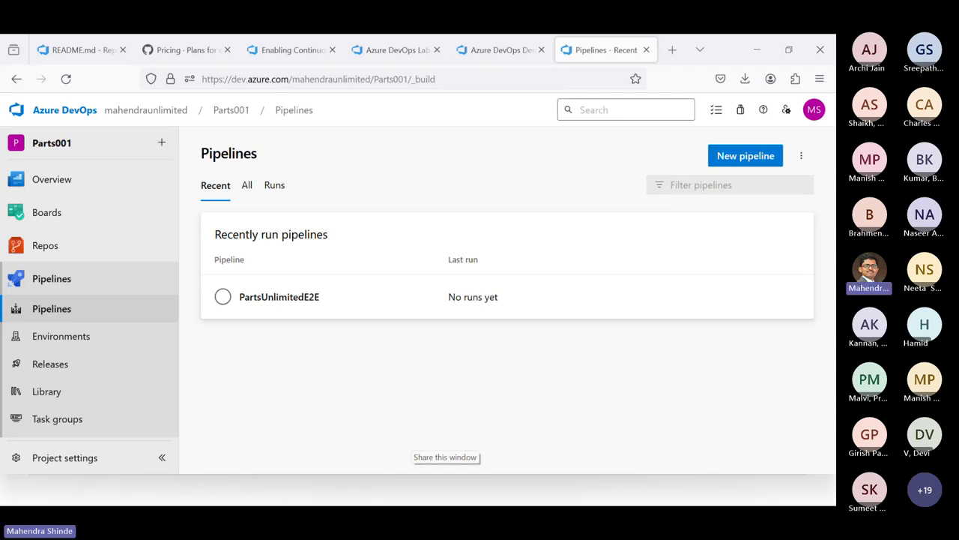
left_click(737, 155)
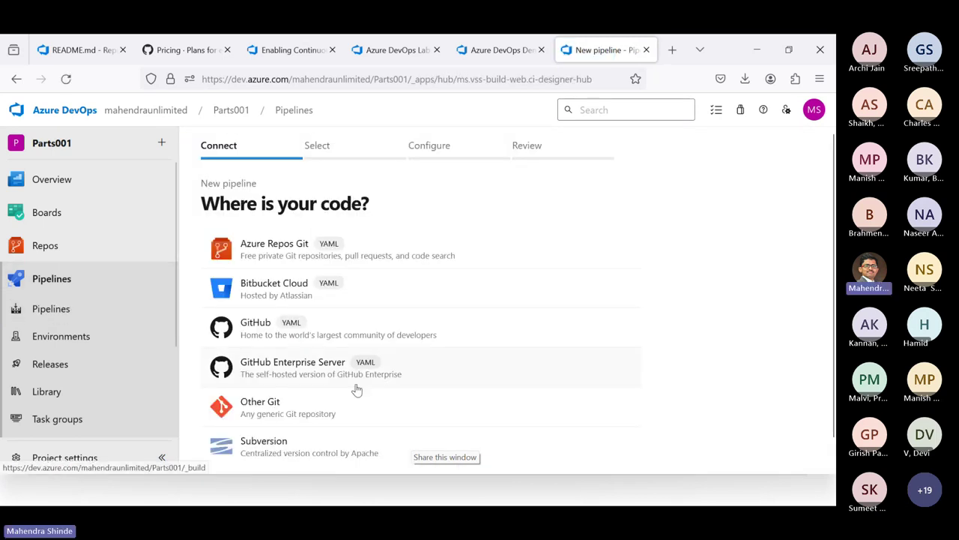
Switch to the classic editor for a new pipeline sourced from Azure Repos Git PartsUnlimited in Parts001.
scroll(357, 390, "down", 1)
left_click(253, 459)
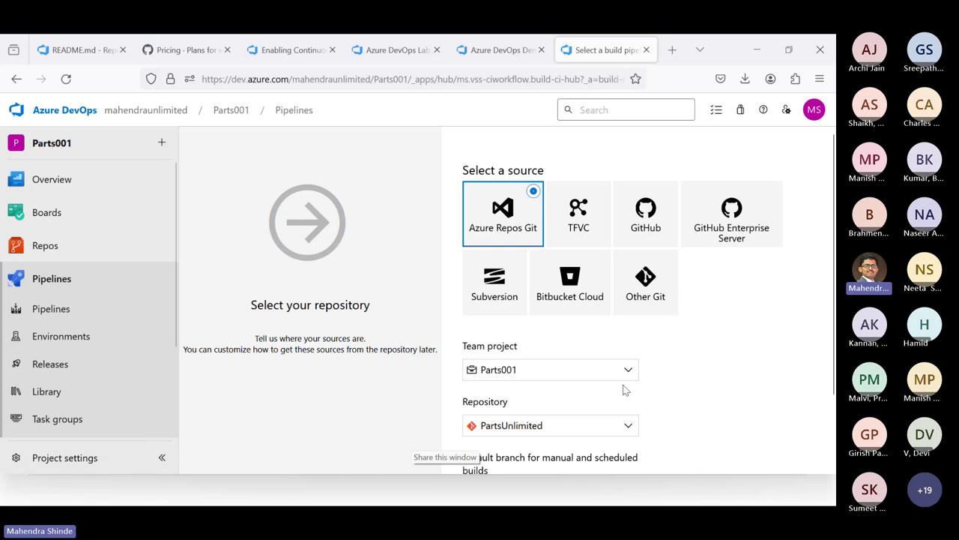
Accept PartsUnlimited on the master branch as the source and continue to template selection.
scroll(574, 427, "down", 2)
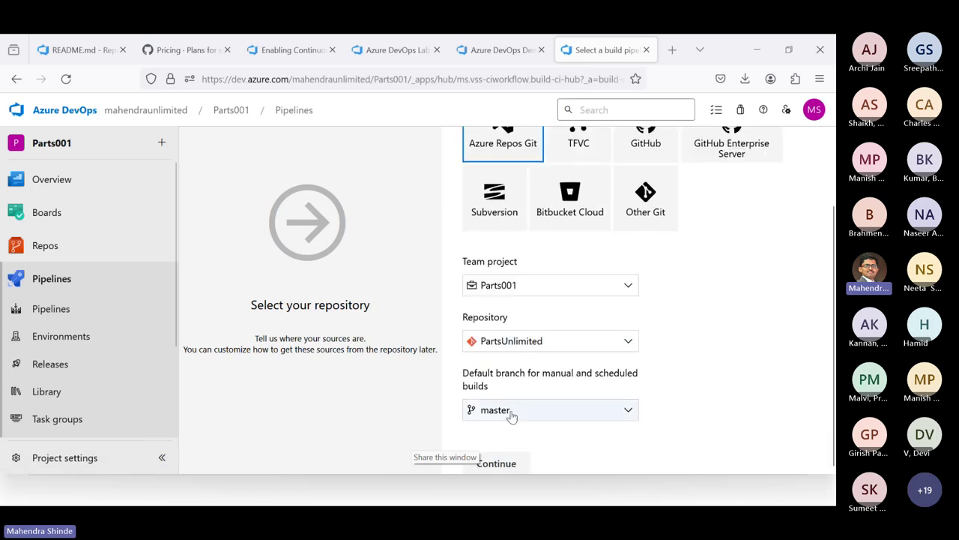
left_click(505, 466)
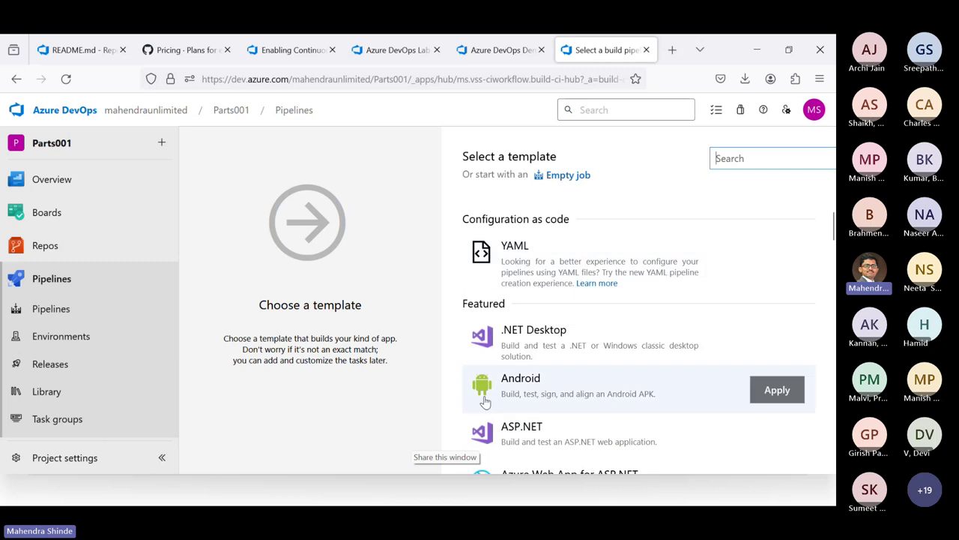
scroll(559, 424, "down", 3)
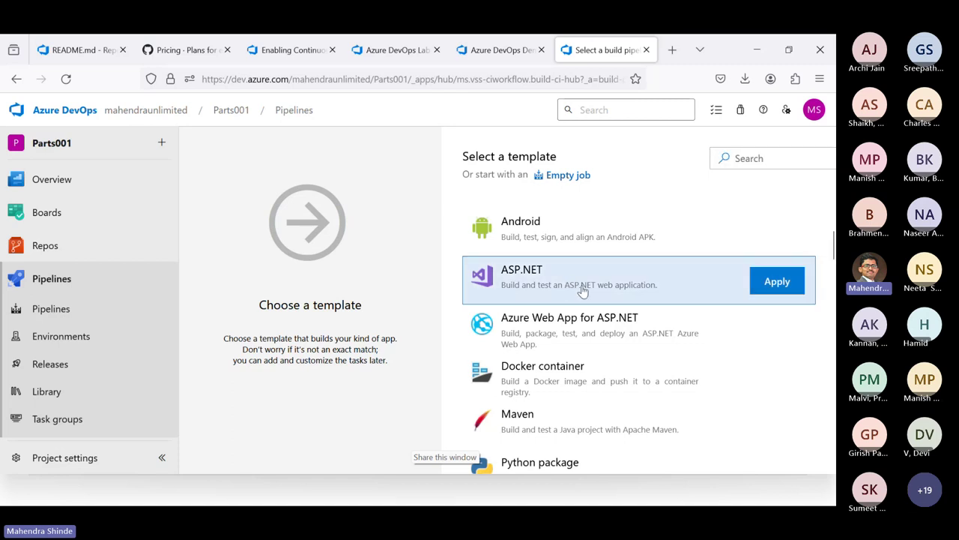
scroll(652, 262, "down", 2)
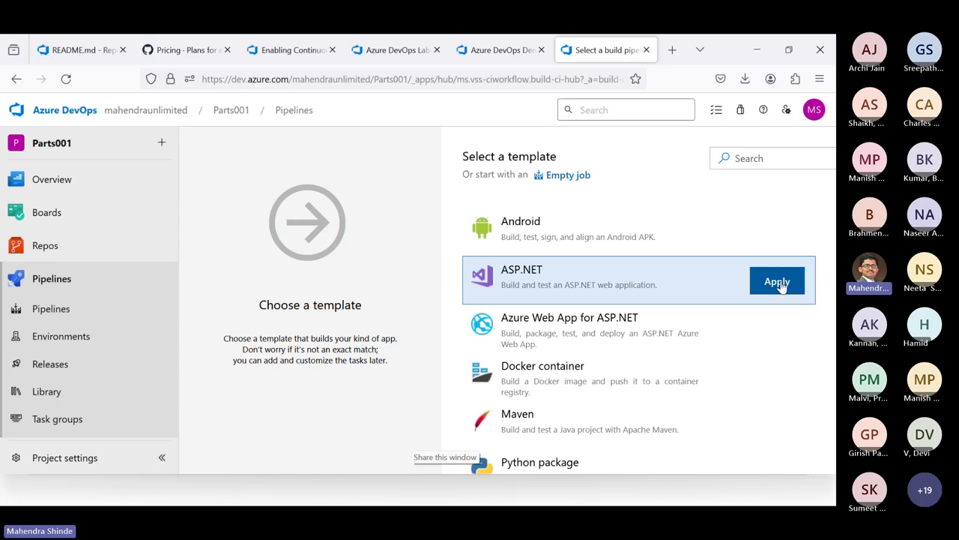
Apply the ASP.NET template to create Parts001-ASP.NET-CI with NuGet, build and test tasks.
left_click(777, 281)
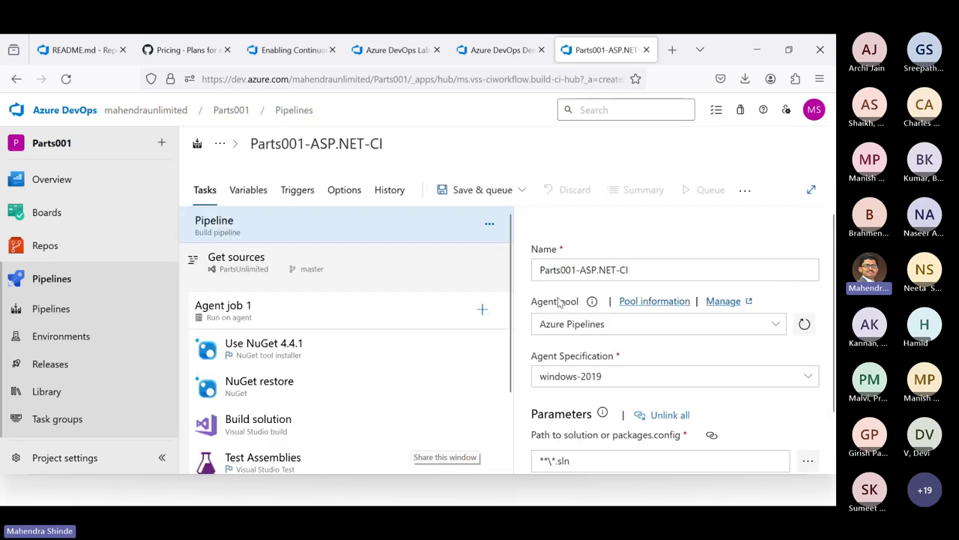
scroll(510, 299, "down", 2)
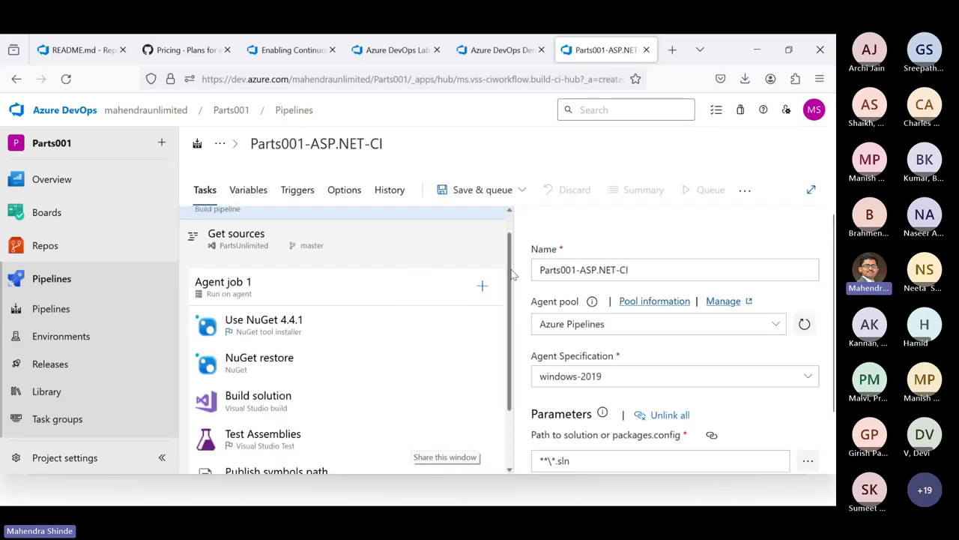
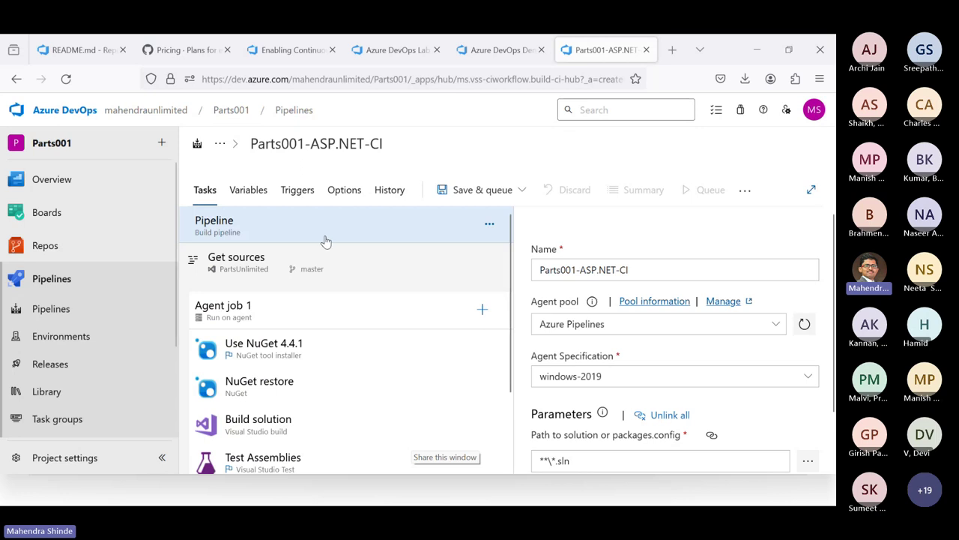
Show the pipeline's general settings and select the whole pipeline name.
left_click(323, 239)
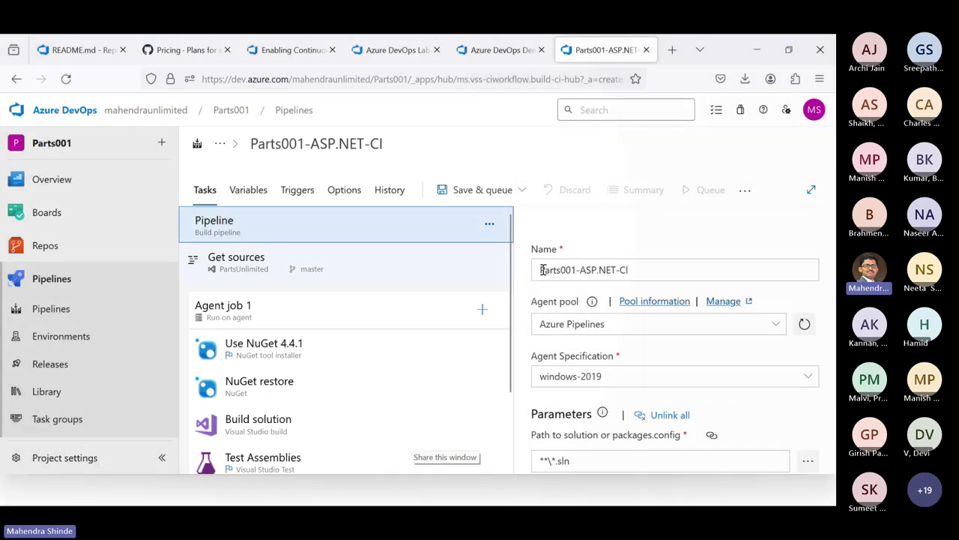
triple_click(619, 264)
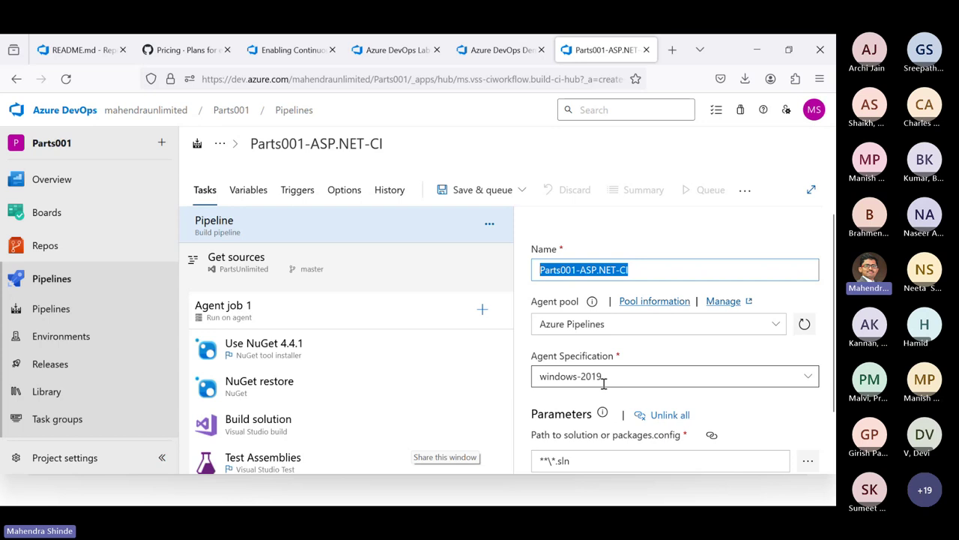
scroll(604, 382, "down", 2)
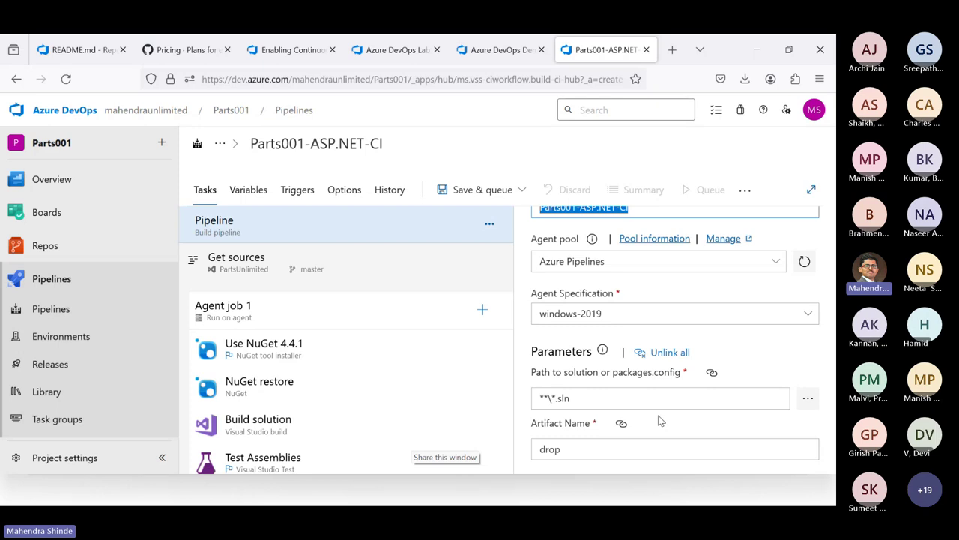
Set Path to solution to PartsUnlimited-aspnet45/PartsUnlimited.sln from the repository browser.
left_click(807, 408)
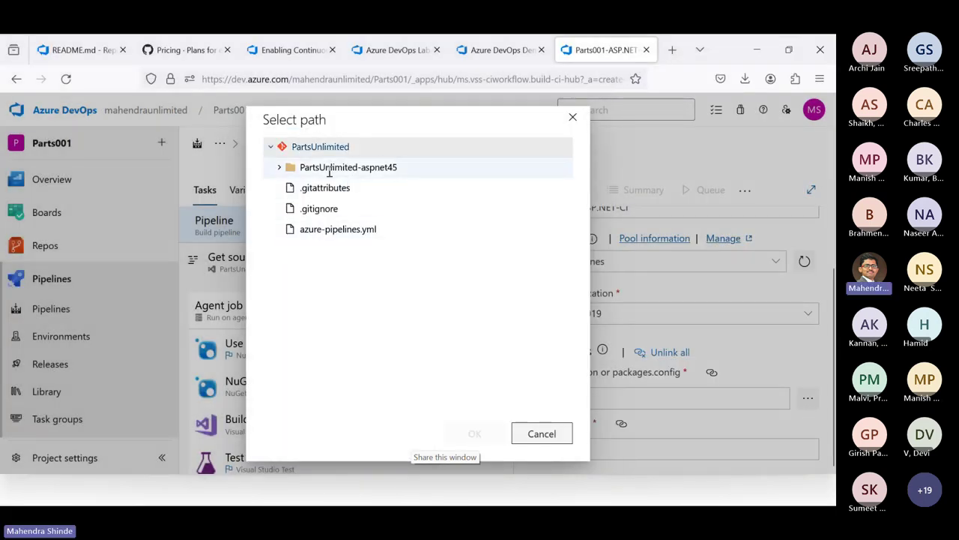
left_click(329, 170)
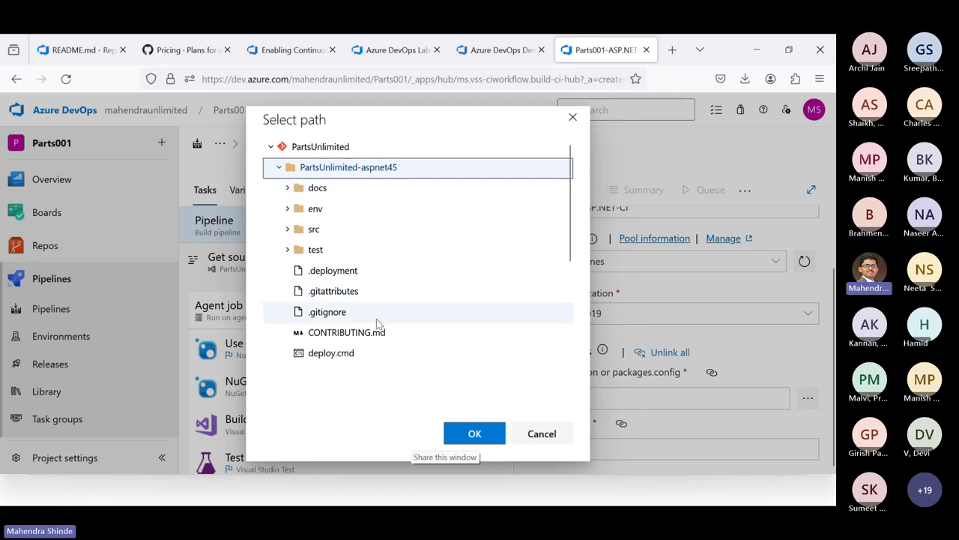
scroll(376, 324, "down", 3)
left_click(375, 247)
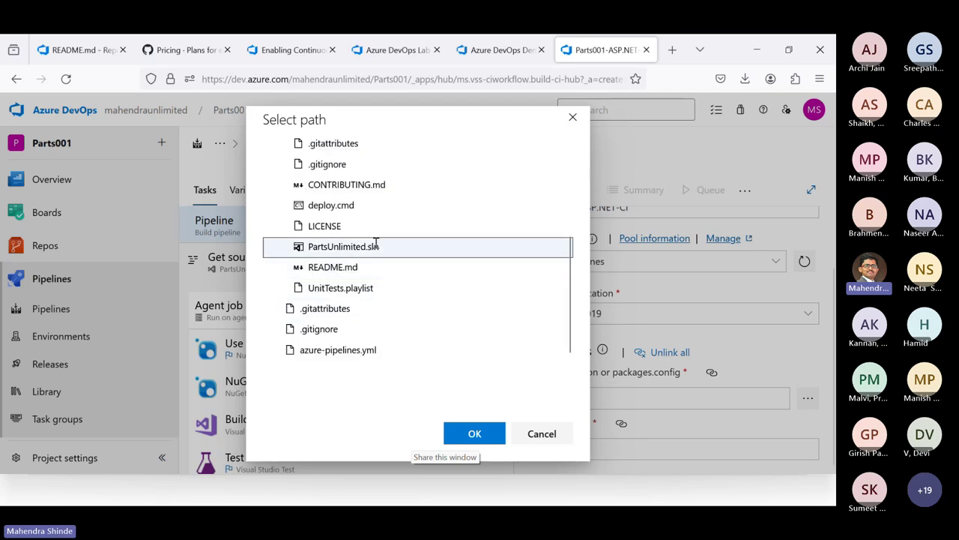
left_click(471, 435)
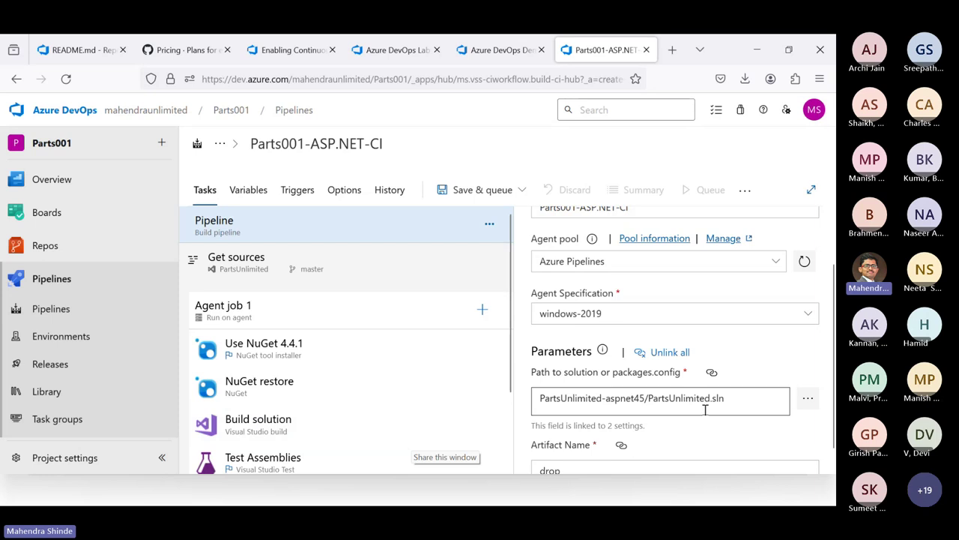
Reopen the repository file browser to check the solution path, then close it unchanged.
scroll(705, 410, "down", 1)
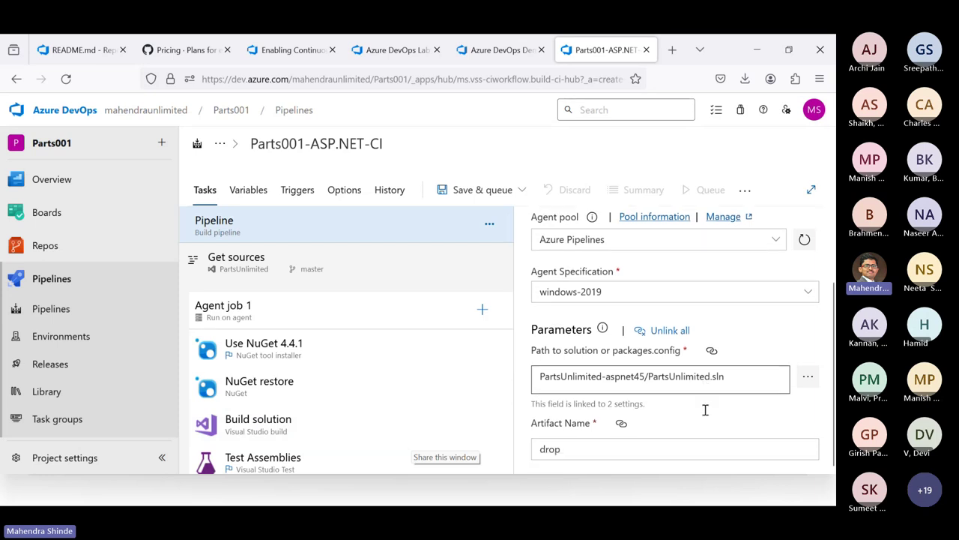
left_click(809, 384)
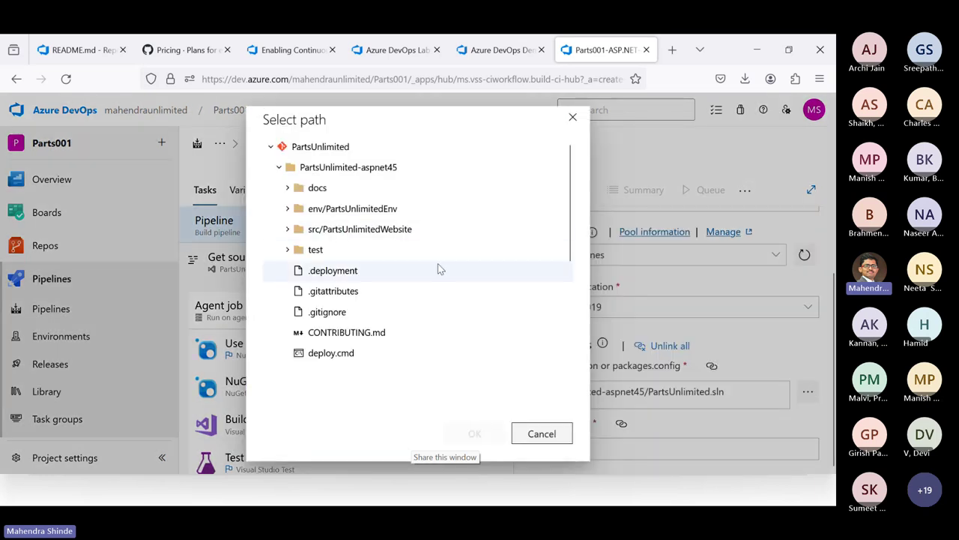
left_click(573, 117)
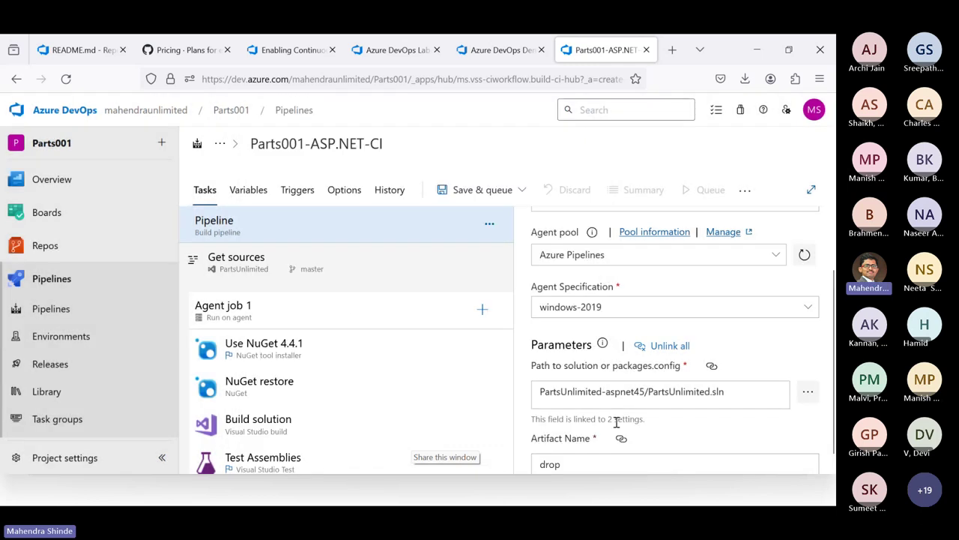
scroll(619, 420, "down", 1)
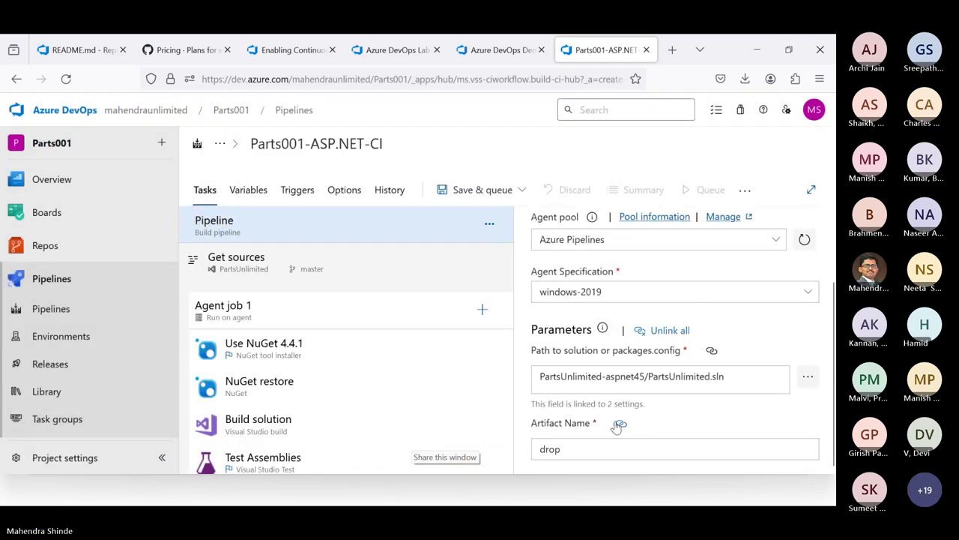
Review Get sources, Agent job 1, Use NuGet 4.4.1 and NuGet restore settings.
left_click(321, 275)
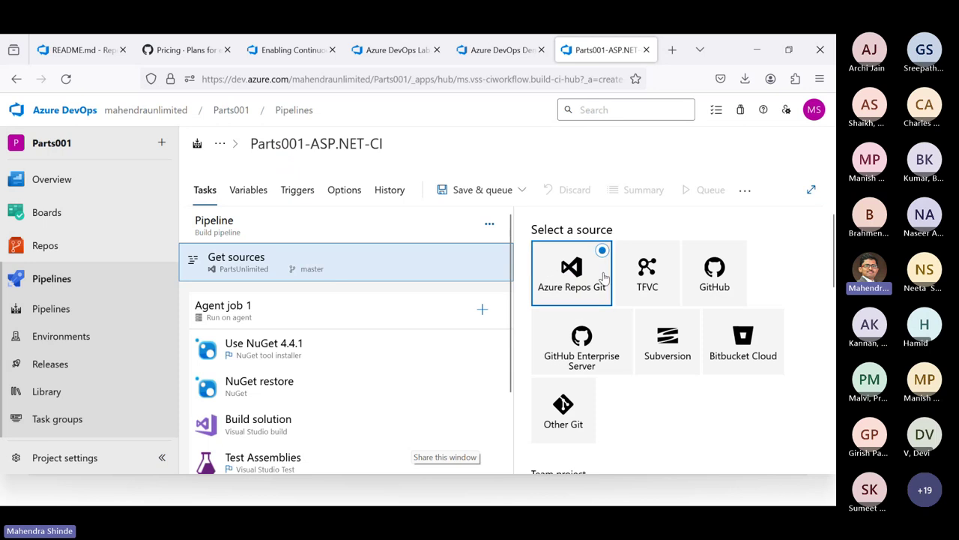
left_click(424, 318)
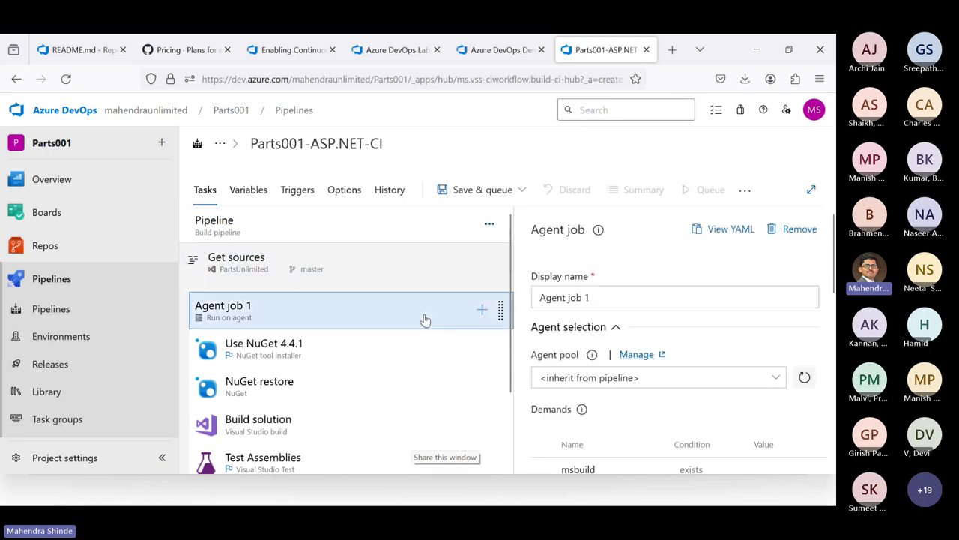
scroll(424, 318, "down", 2)
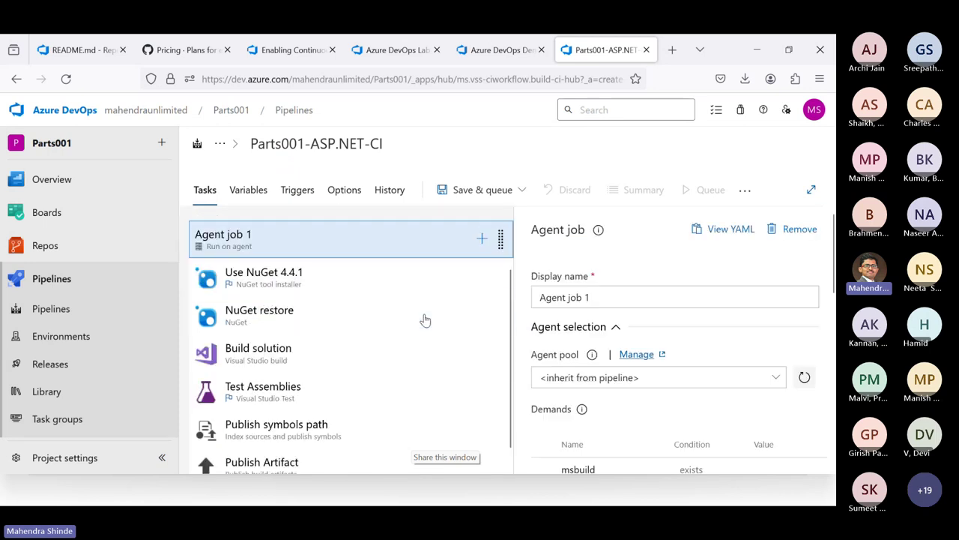
left_click(307, 279)
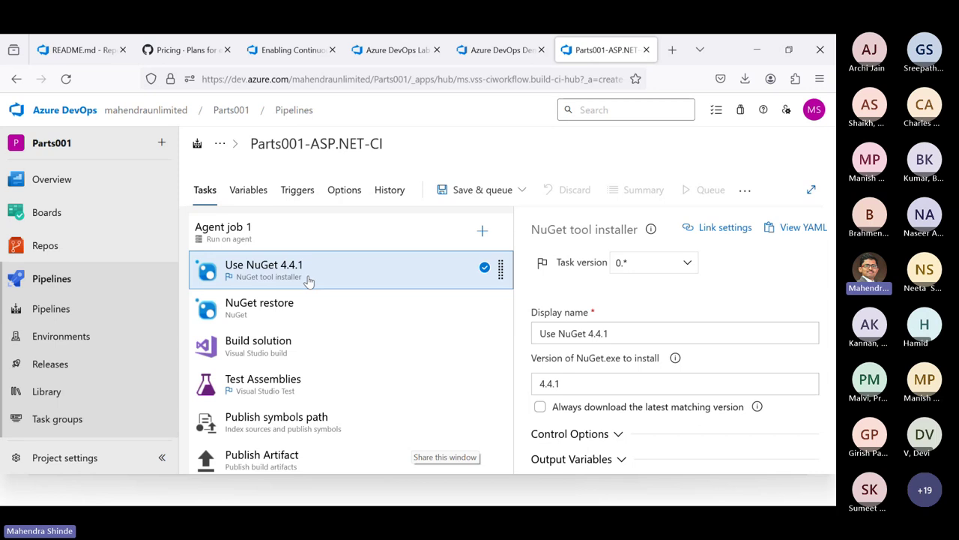
left_click(300, 303)
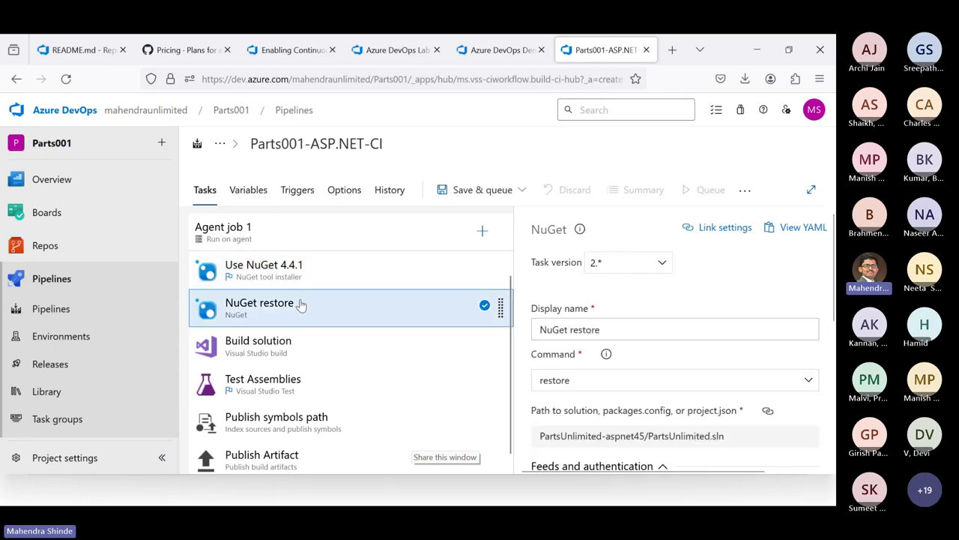
Review Build solution, Test Assemblies, Publish symbols path and Publish Artifact task settings.
left_click(270, 352)
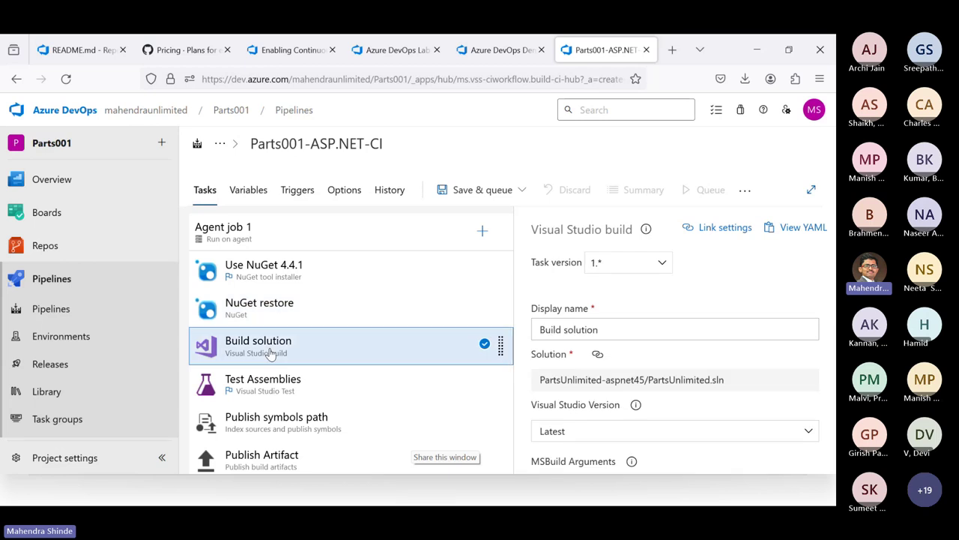
left_click(263, 384)
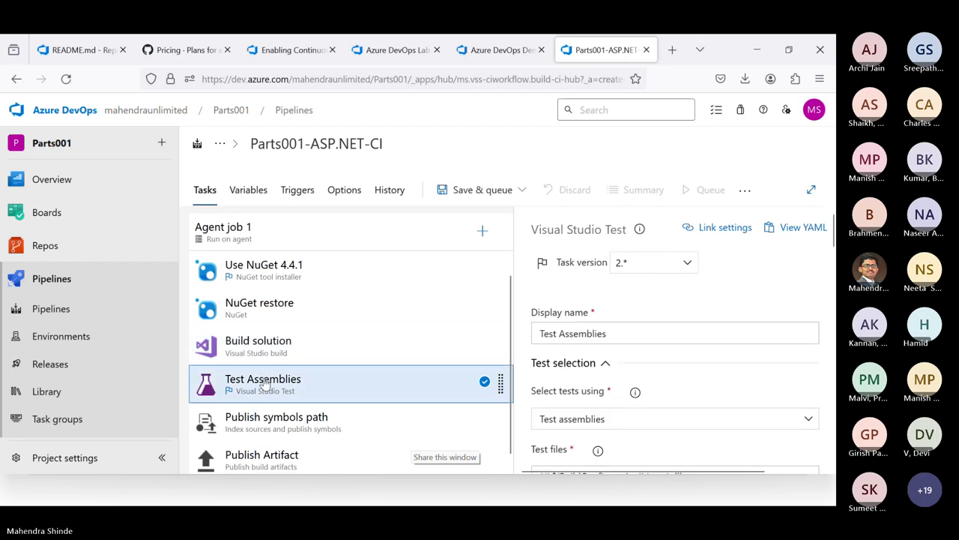
scroll(265, 384, "down", 1)
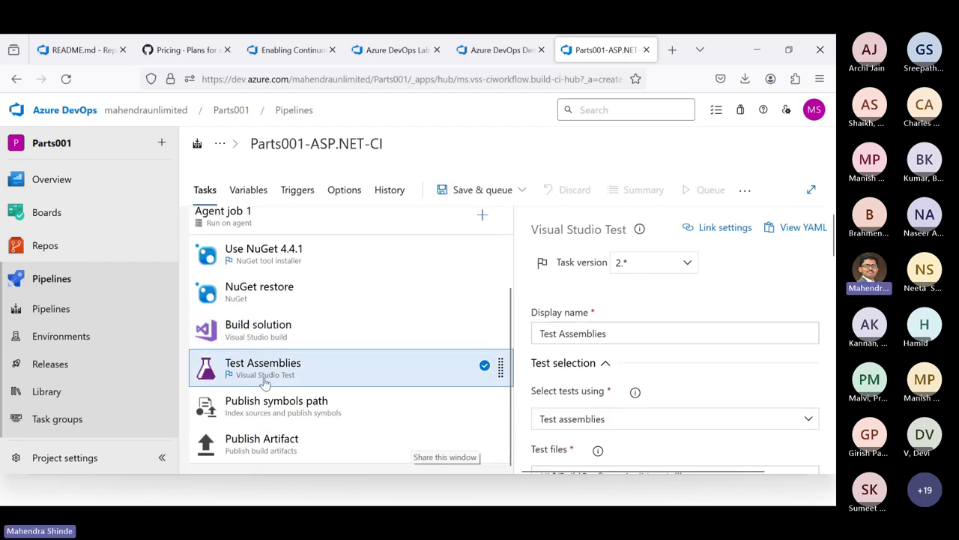
left_click(274, 402)
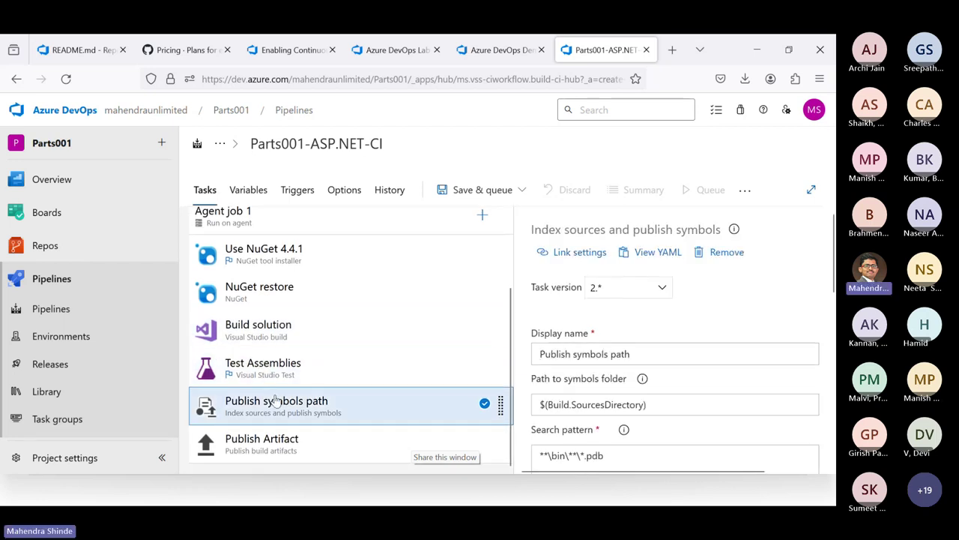
left_click(275, 442)
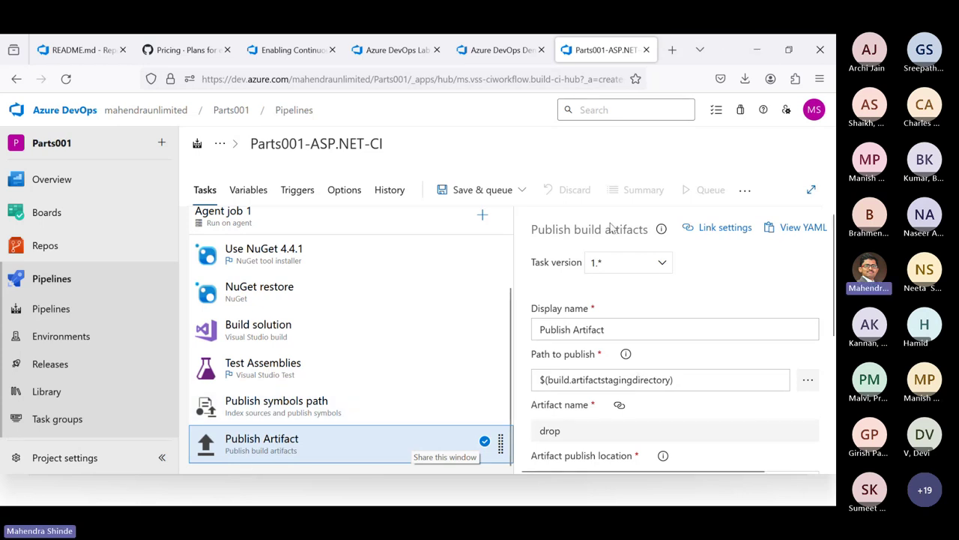
scroll(358, 321, "up", 3)
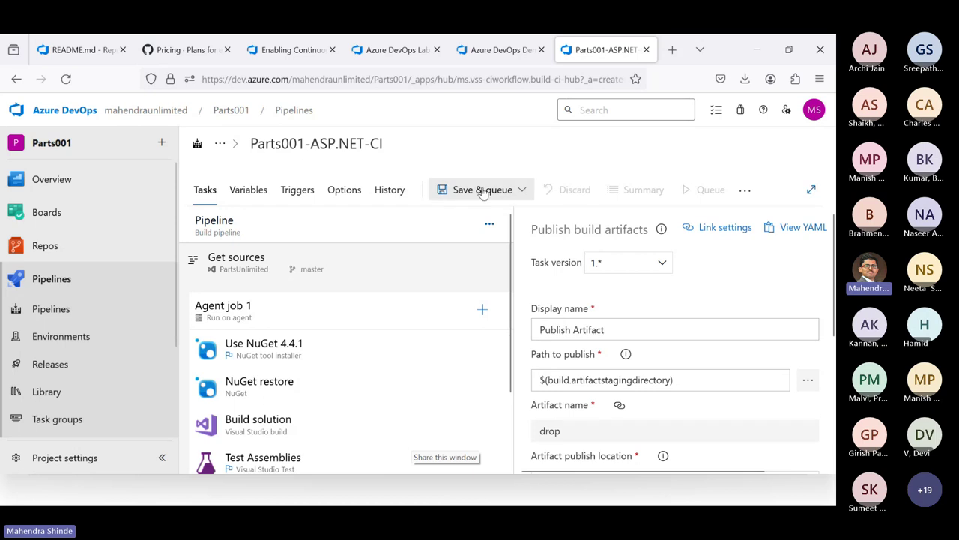
scroll(351, 389, "down", 2)
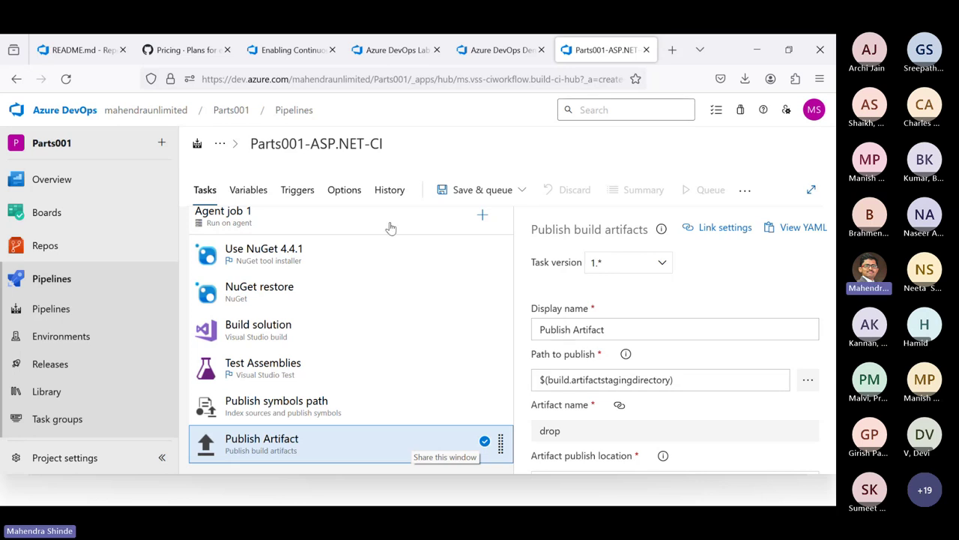
Save & queue Parts001-ASP.NET-CI and start run #20240203.1 on master.
left_click(473, 189)
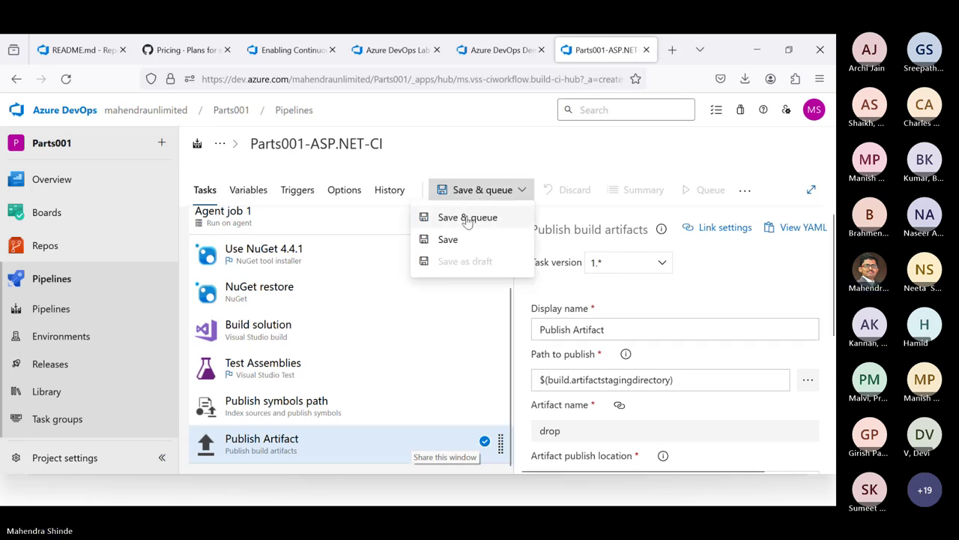
left_click(467, 217)
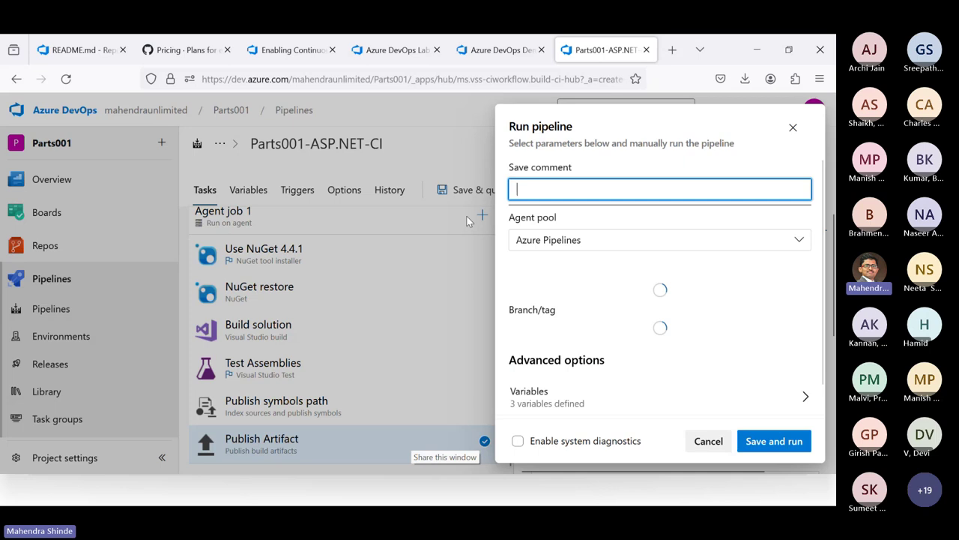
left_click(776, 443)
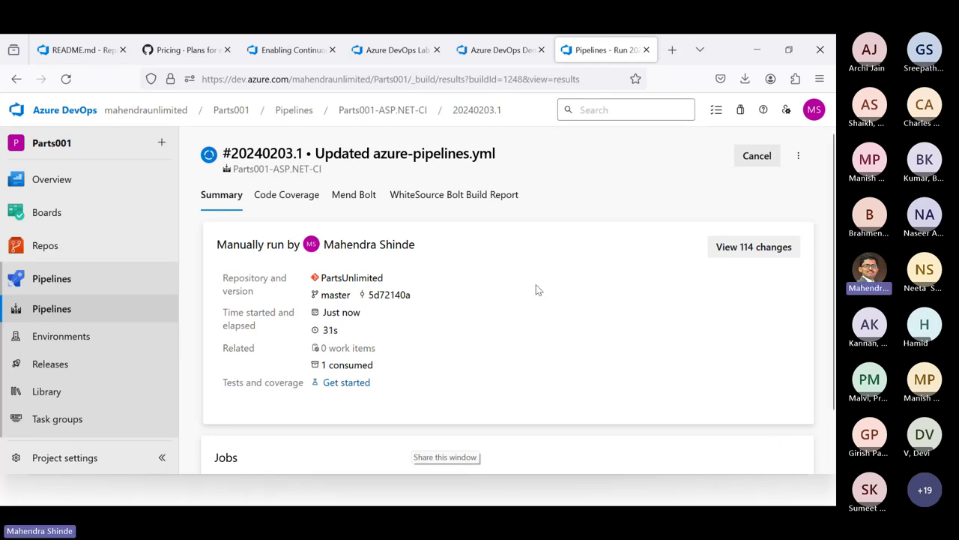
Open Agent job 1's live logs from the Jobs section of run #20240203.1.
scroll(575, 396, "down", 2)
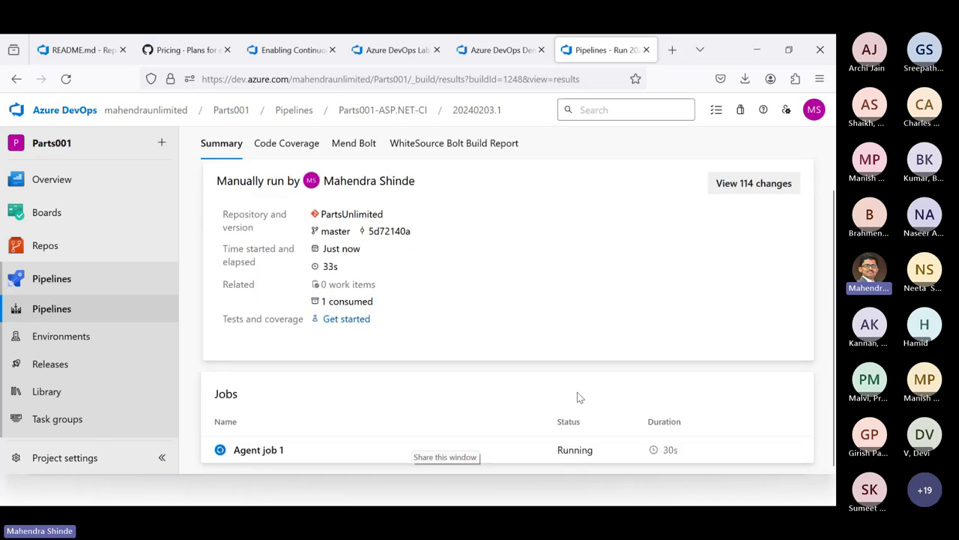
left_click(240, 453)
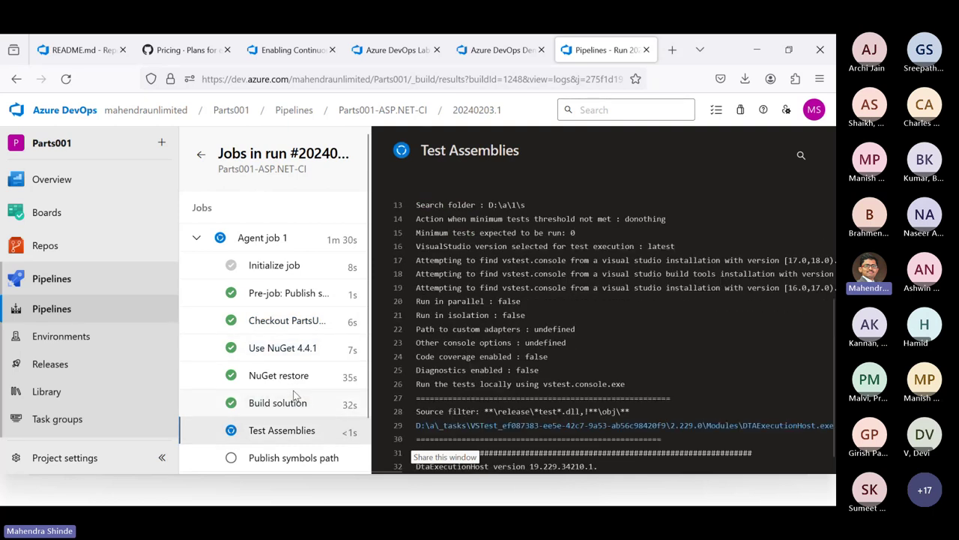
Follow Agent job 1's log until it fails at Test Assemblies with 37.5% passed.
scroll(294, 395, "down", 1)
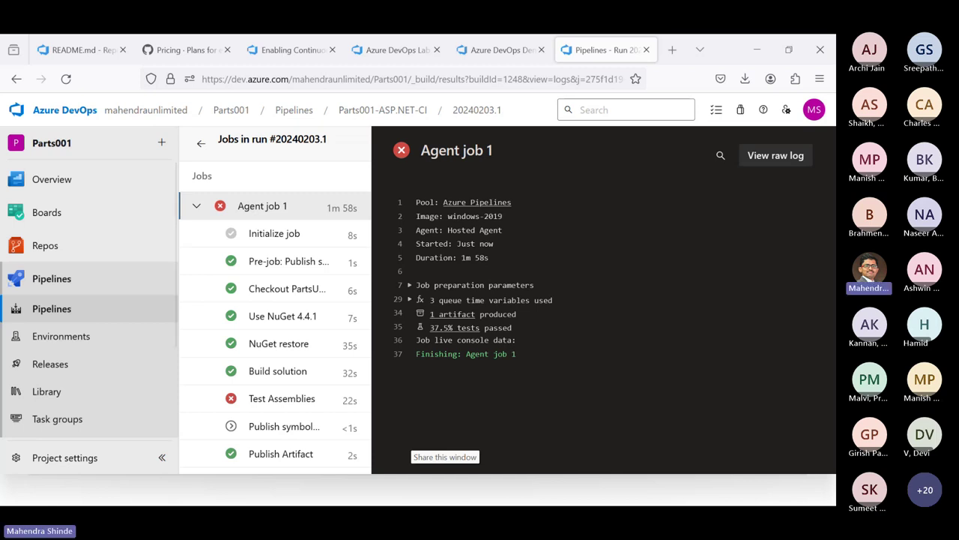
left_click(672, 50)
type("https://aka.ms/azpipelines-parallelism-request")
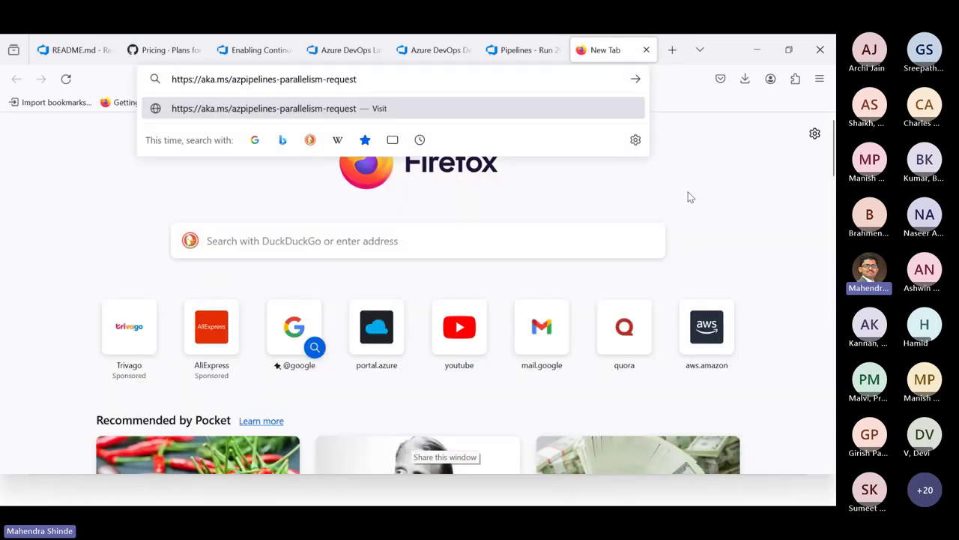
key("Return")
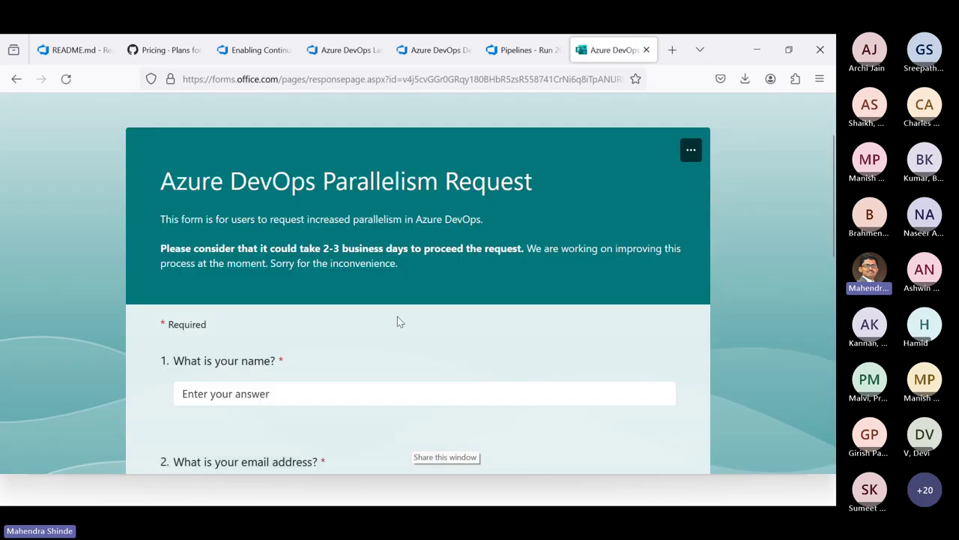
left_click_drag(270, 219, 489, 225)
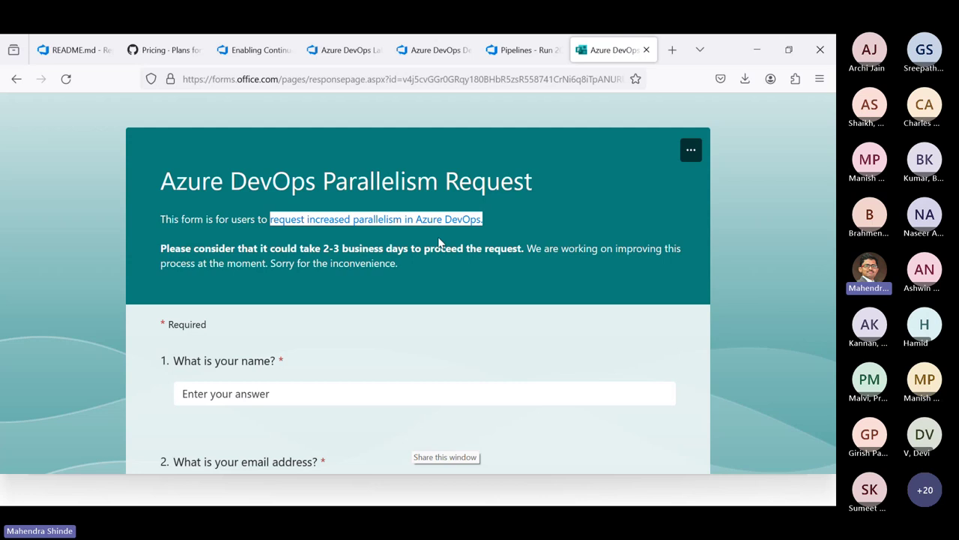
left_click_drag(320, 248, 339, 248)
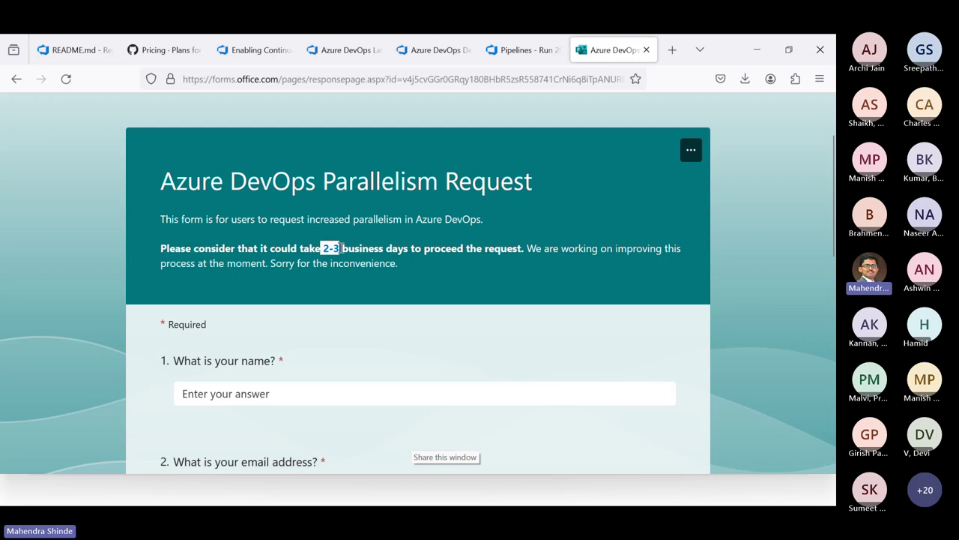
scroll(315, 225, "down", 3)
Look over the name, email and Organization fields, then select Private projects for question 4.
left_click(255, 161)
left_click(253, 258)
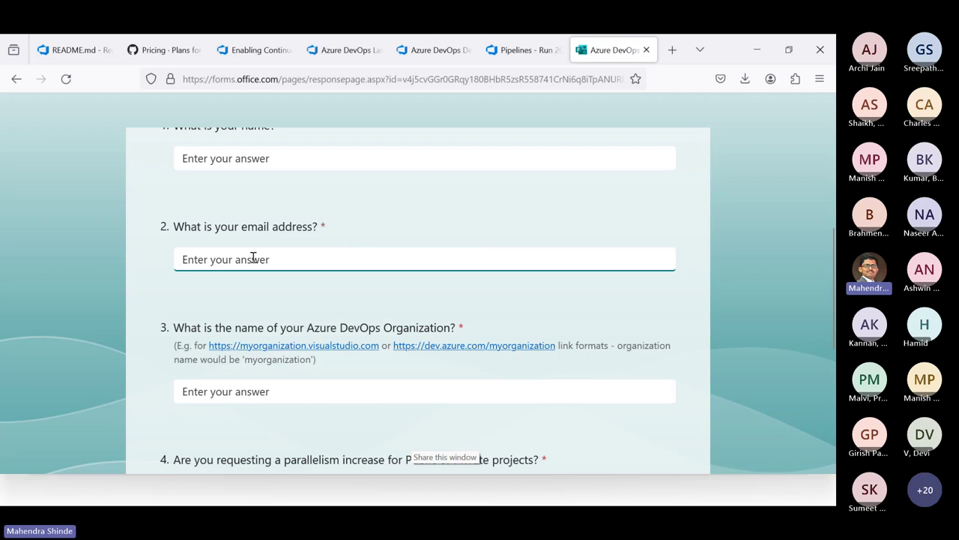
left_click(224, 396)
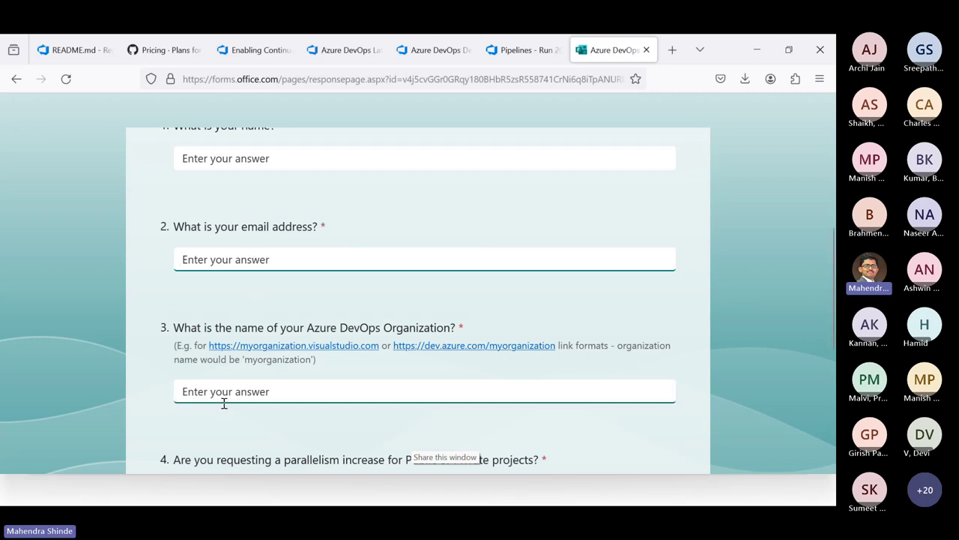
scroll(281, 401, "down", 3)
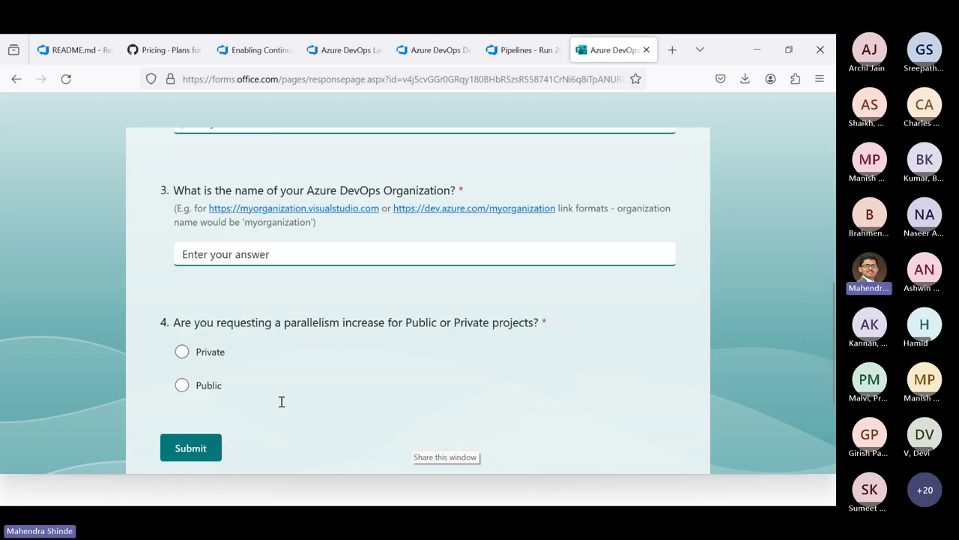
left_click(182, 289)
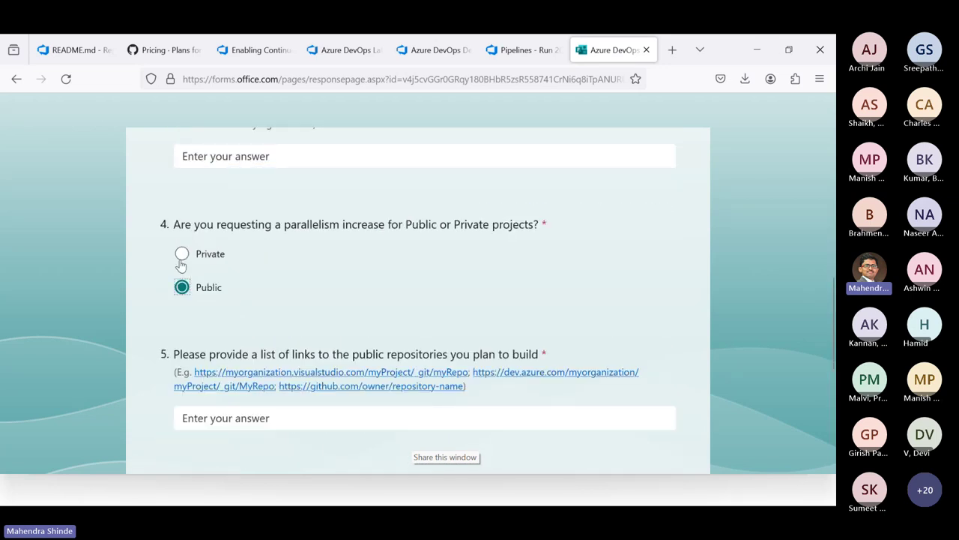
left_click(182, 258)
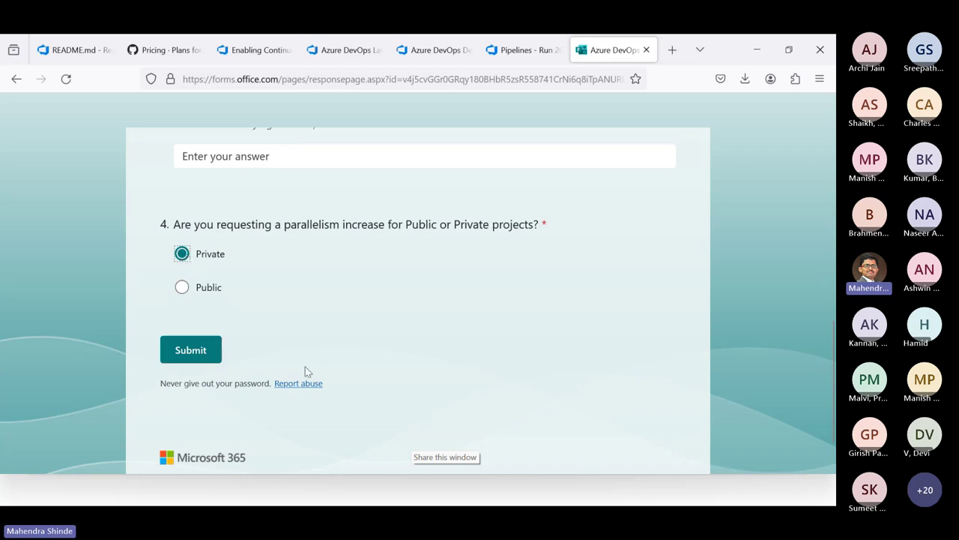
scroll(461, 387, "up", 5)
scroll(461, 387, "up", 2)
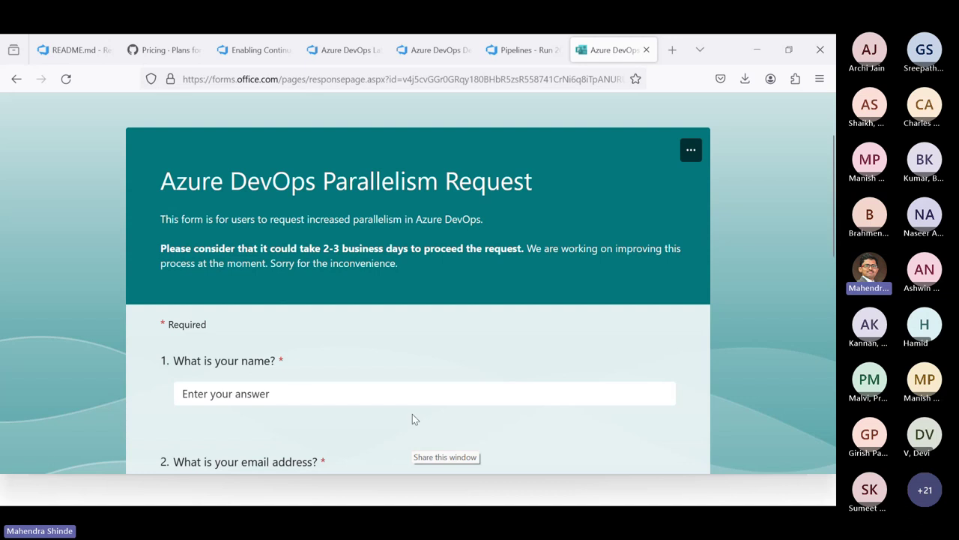
Scroll through questions 2–4, then return to the Pipelines - Run tab's address bar.
scroll(412, 419, "down", 4)
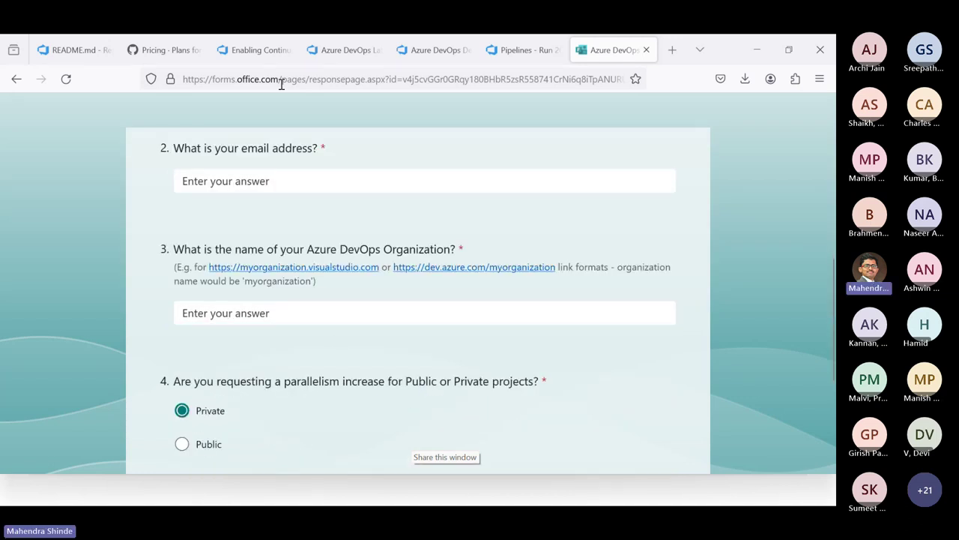
key("ctrl+shift+Tab")
double_click(309, 79)
Select the organization name in the page address, then dismiss the address suggestions.
left_click(309, 79)
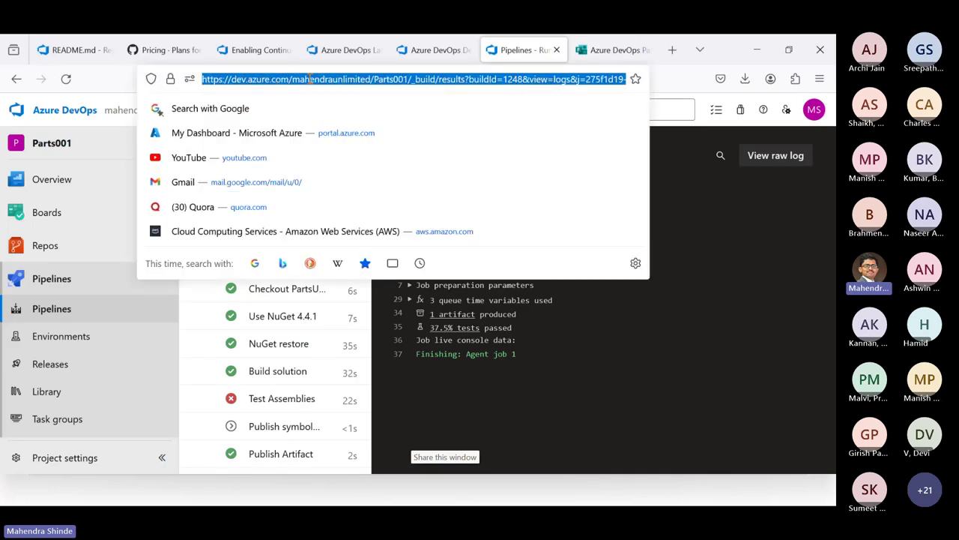
double_click(309, 79)
key("Escape")
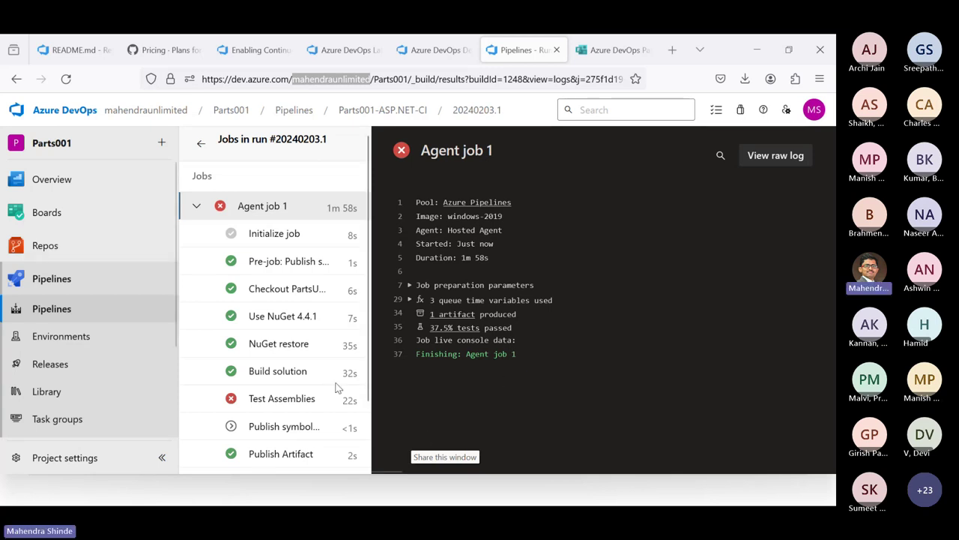
Open the Test Assemblies step log, scroll up through it, and go back to the summary.
left_click(264, 391)
left_click(264, 391)
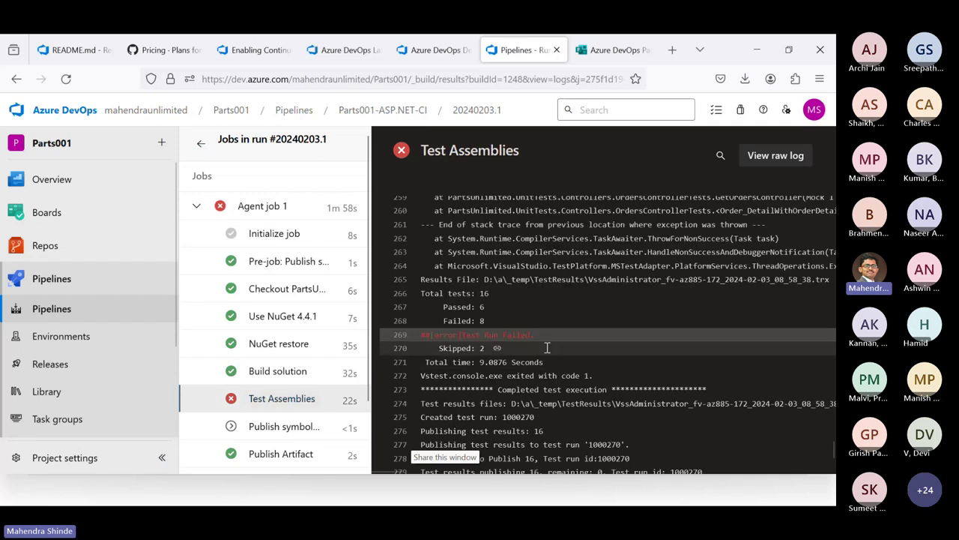
scroll(631, 388, "up", 10)
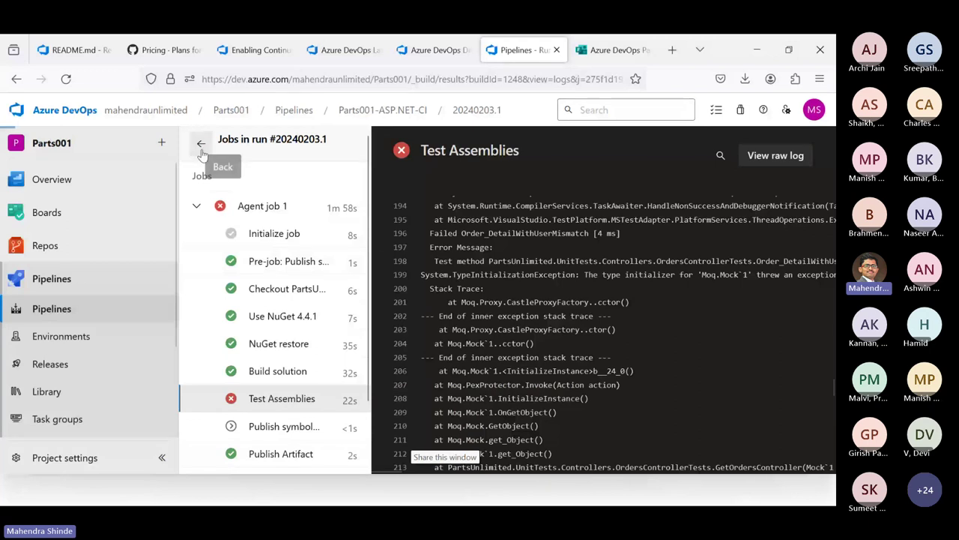
key("Escape")
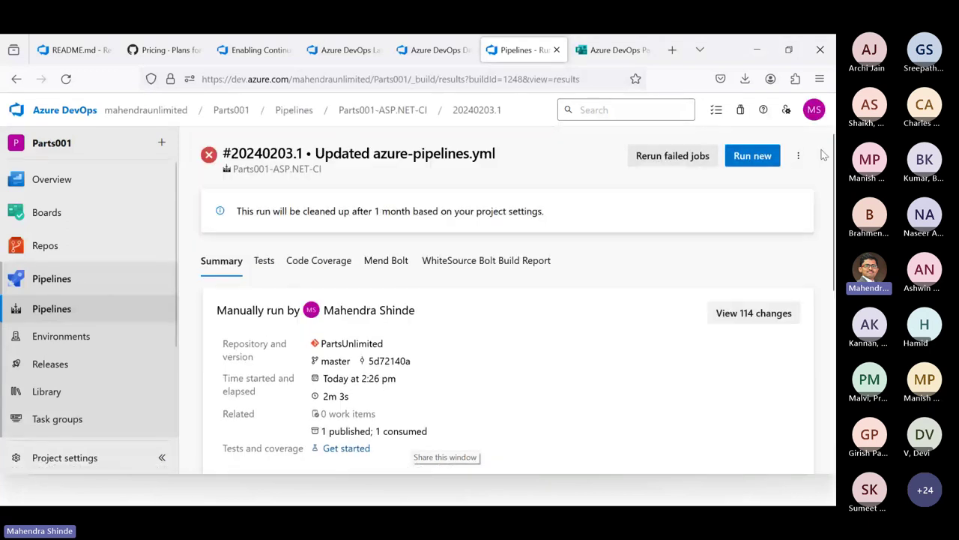
Open the pipeline for editing and remove the Test Assemblies task.
left_click(799, 157)
left_click(735, 237)
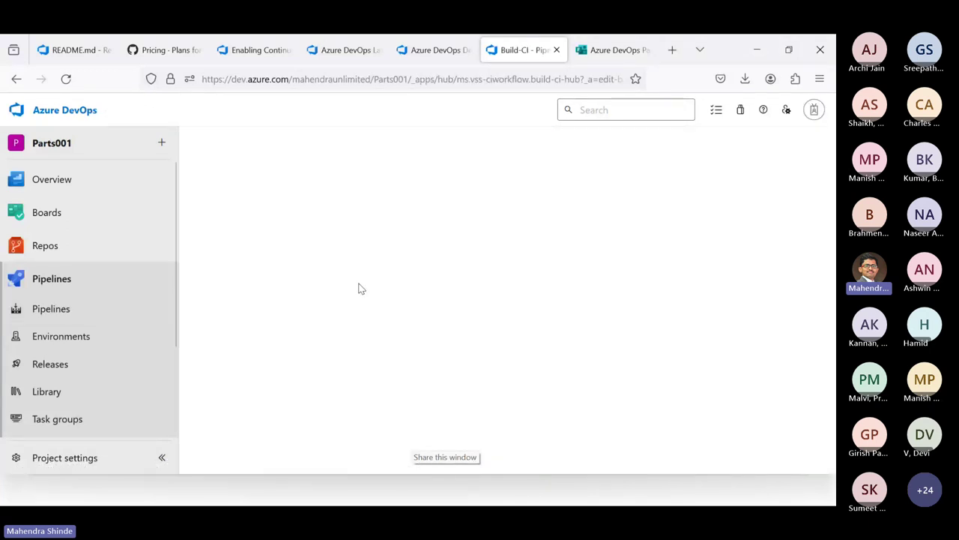
scroll(362, 360, "down", 2)
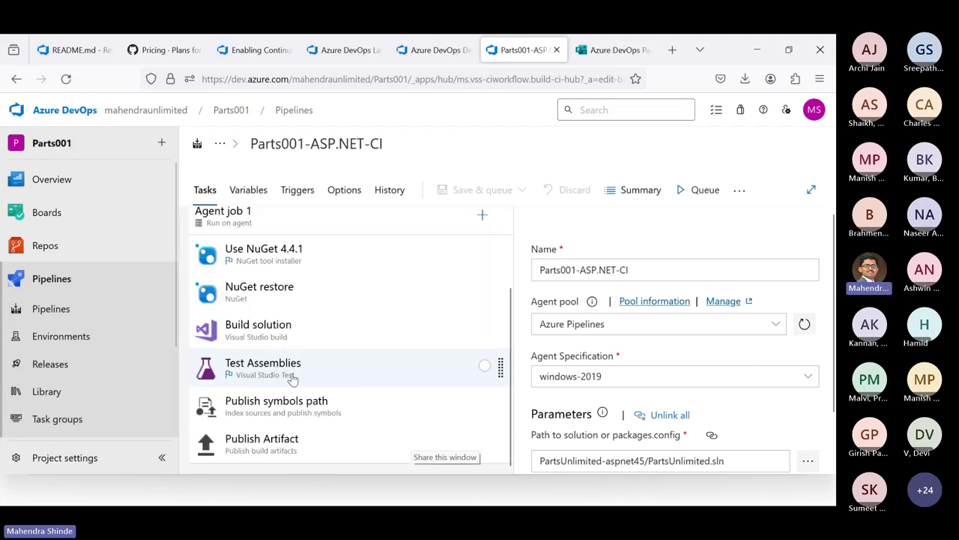
left_click(394, 363)
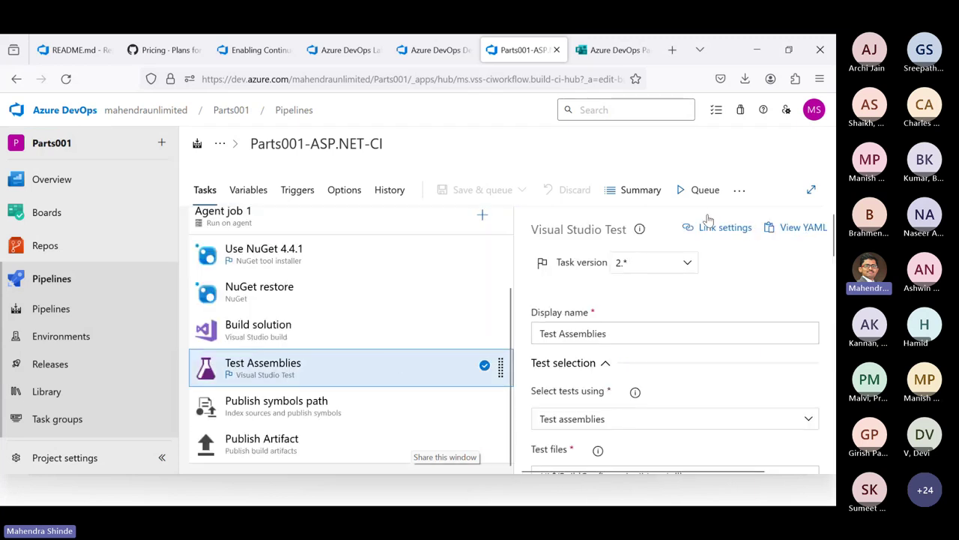
right_click(436, 376)
left_click(421, 271)
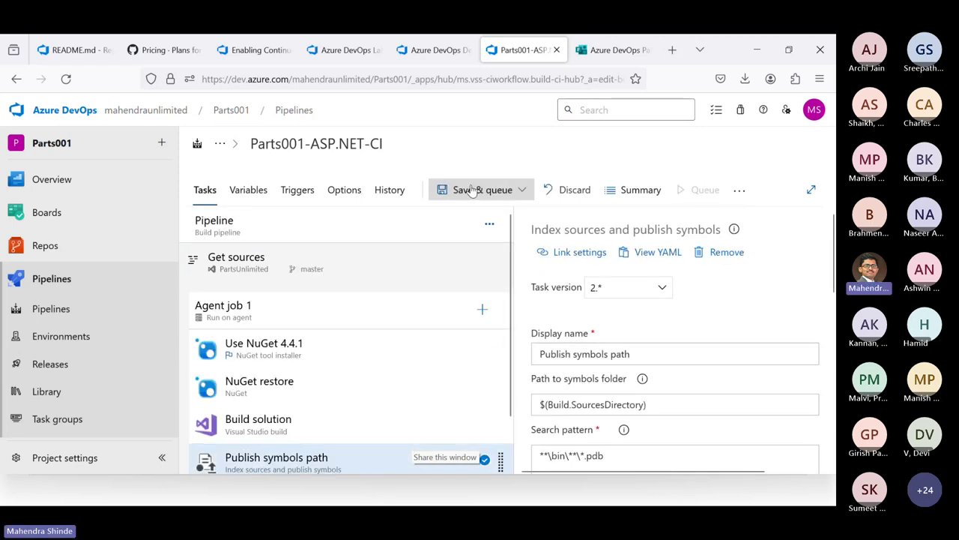
Save & queue the updated pipeline and start a new run.
left_click(473, 192)
left_click(467, 216)
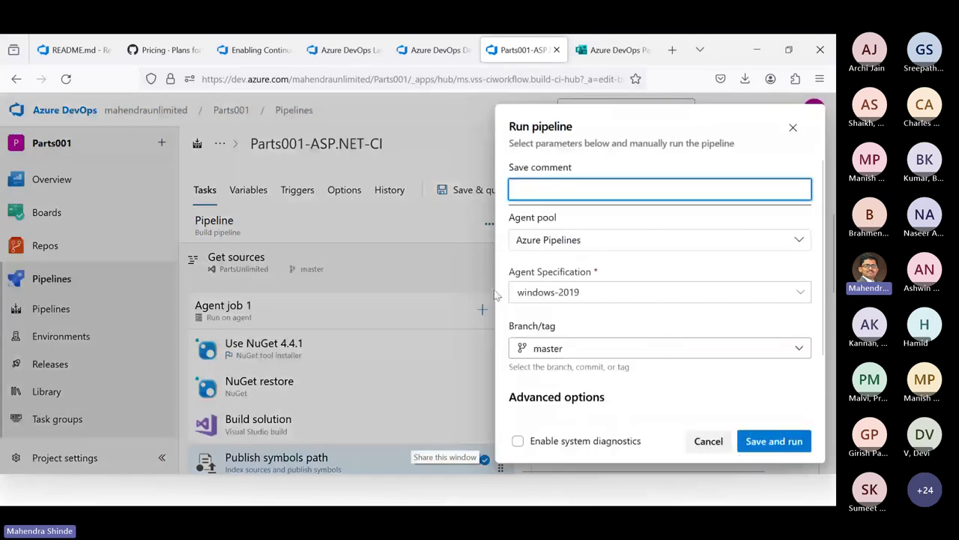
left_click(777, 444)
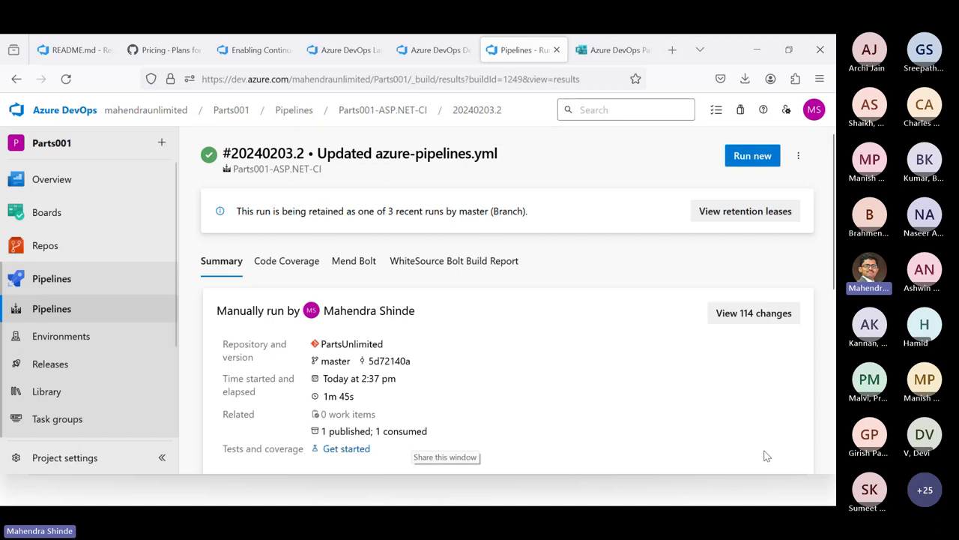
After run #20240203.2 succeeds, switch to the draw.io branching diagram window.
key("alt+Tab")
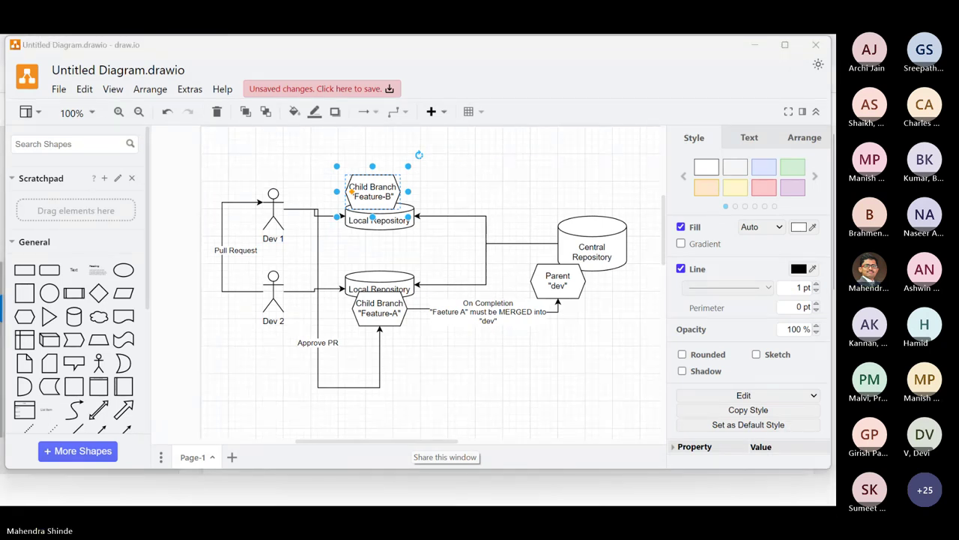
Add Page-2 with a two-line Process box labelled Pipeline "Doc" near the upper left.
left_click(231, 456)
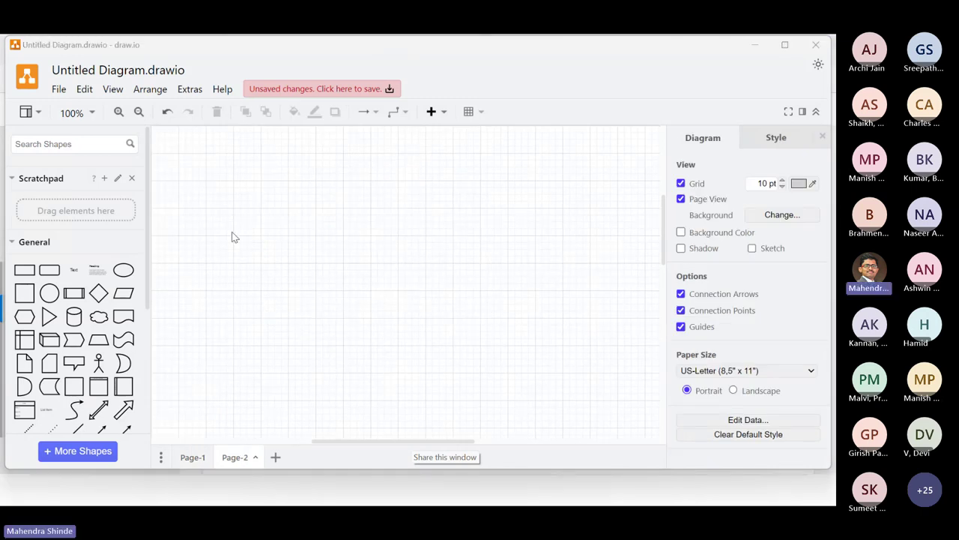
mouse_move(66, 297)
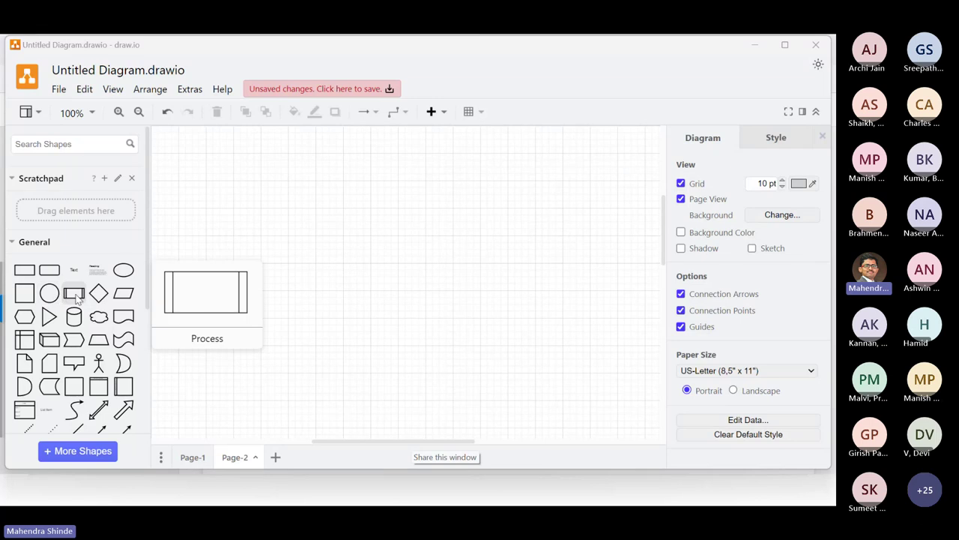
left_click(73, 293)
left_click_drag(405, 280, 303, 197)
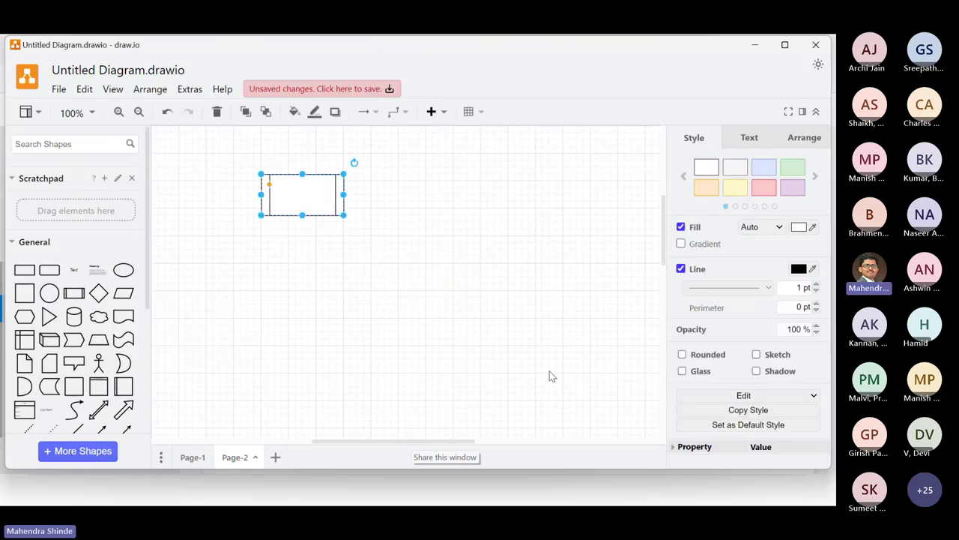
type("Pipeline")
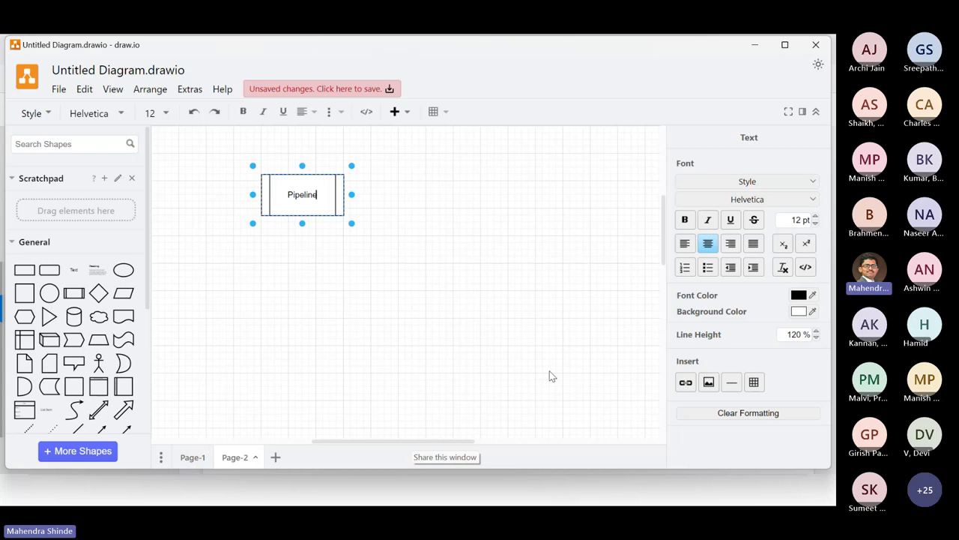
key("Return")
type("\"Doc\"")
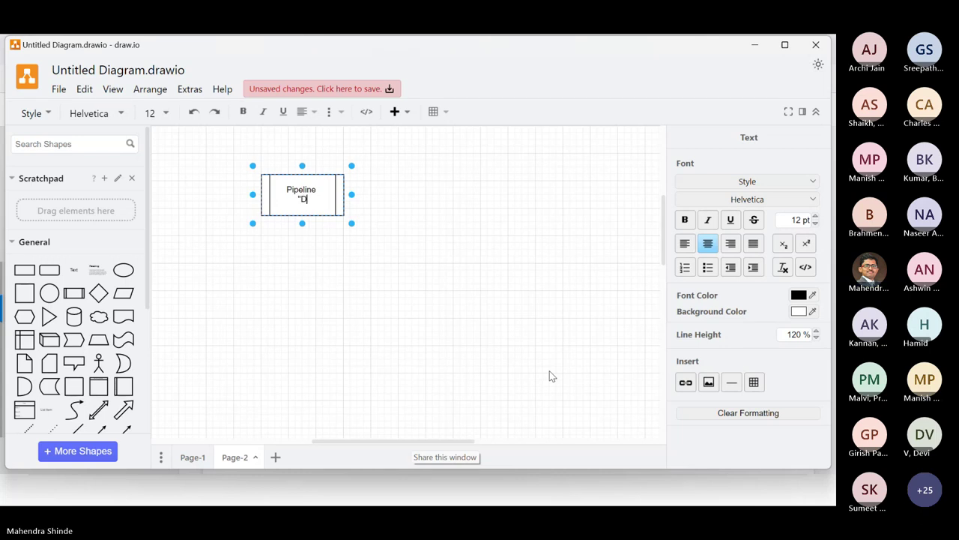
left_click(463, 312)
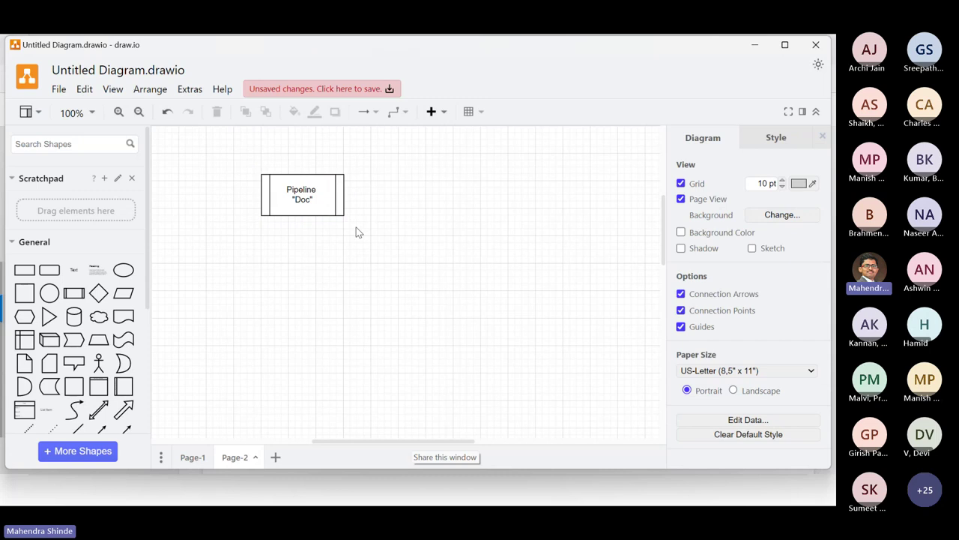
Place a resized 3D cube labelled Build Agent to the right of the Pipeline box.
left_click_drag(312, 204, 325, 210)
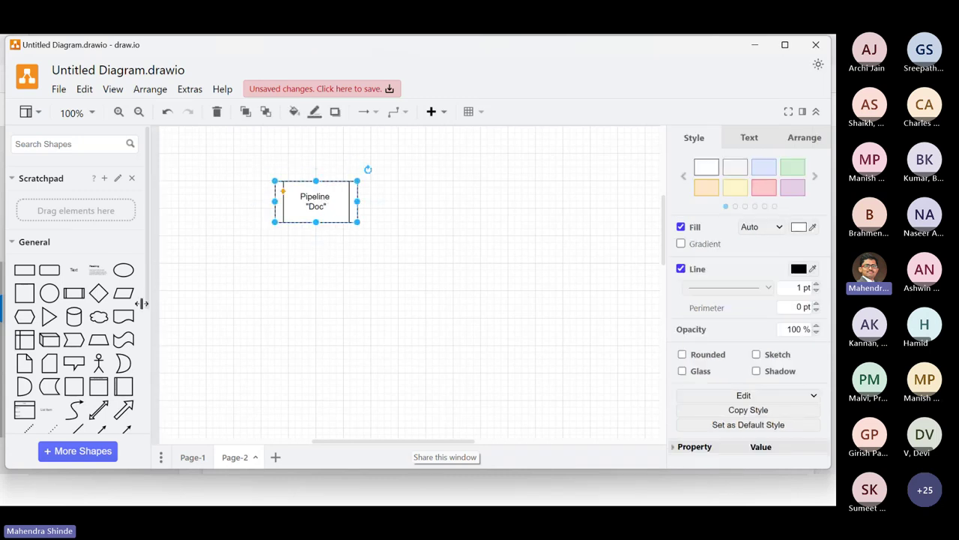
left_click(49, 339)
left_click_drag(402, 287, 433, 213)
left_click_drag(432, 180, 432, 167)
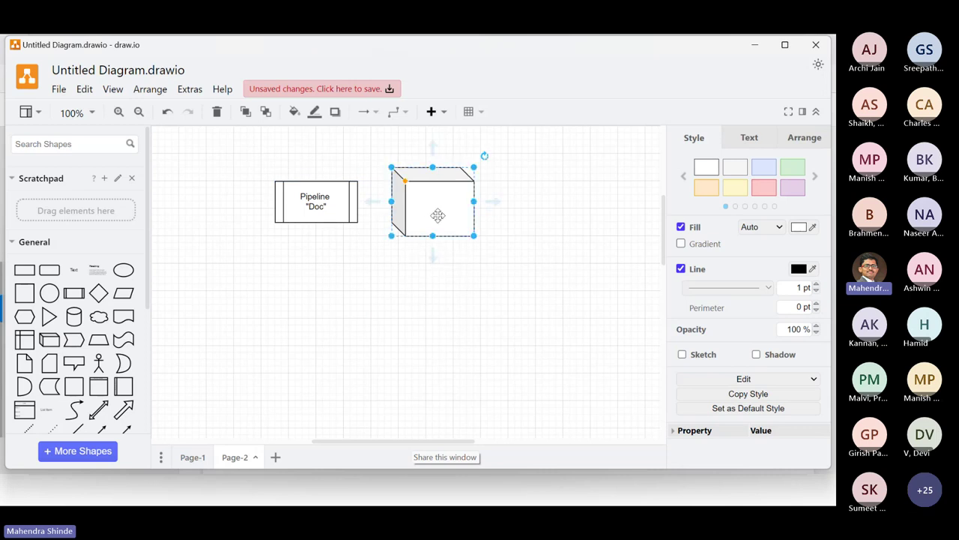
left_click_drag(473, 201, 502, 214)
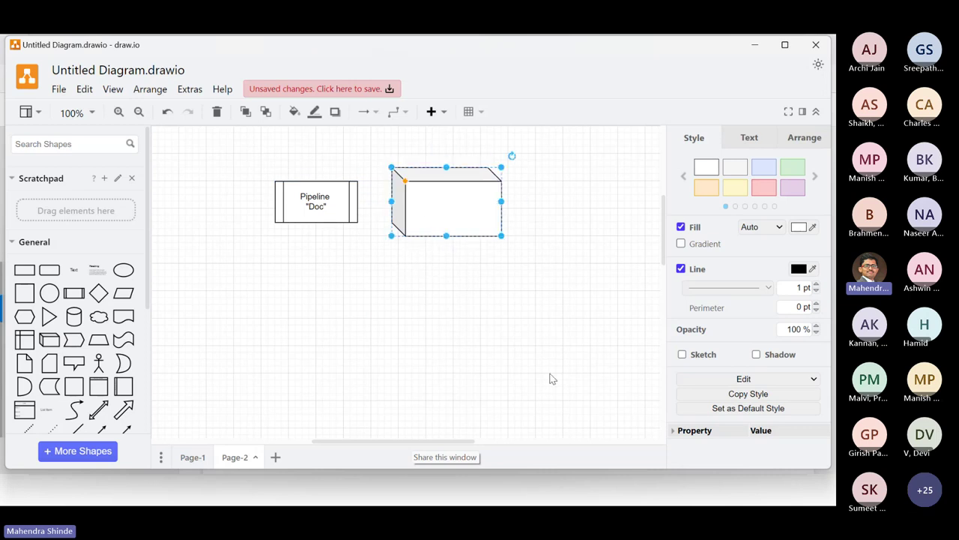
type("Build Agent")
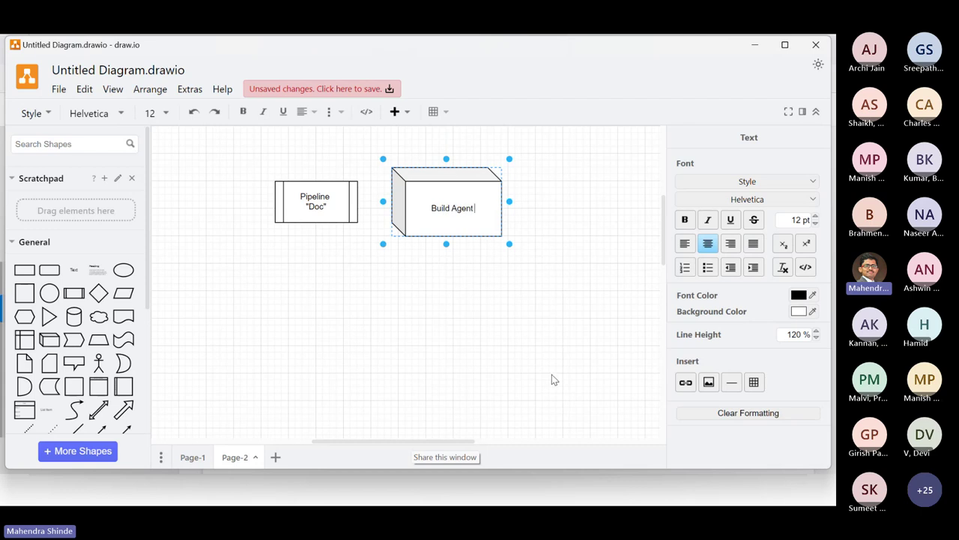
left_click(514, 373)
left_click(448, 223)
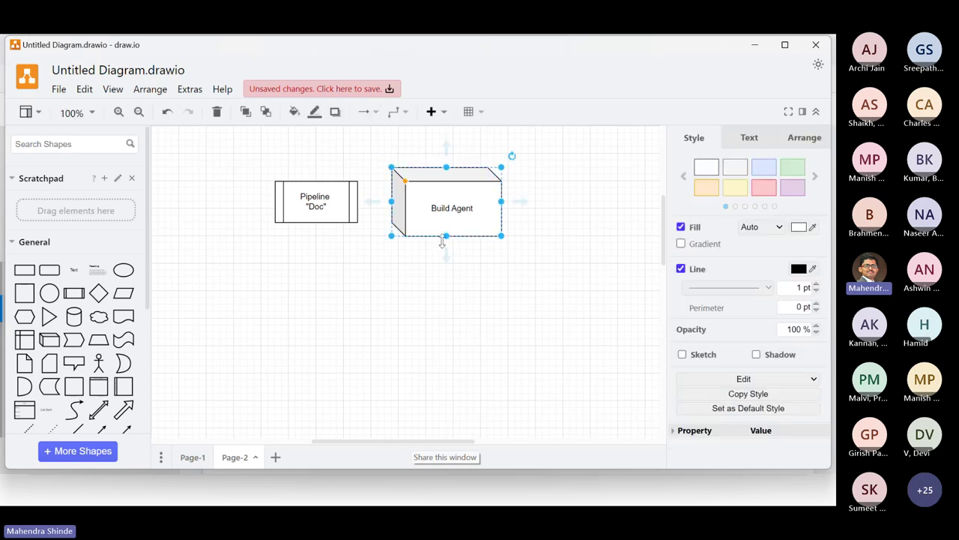
left_click_drag(446, 236, 470, 269)
Stack a cube copy beneath it, bring the top one forward, and label the lower 'Machine (Cloud / On premise)'.
left_click(454, 197)
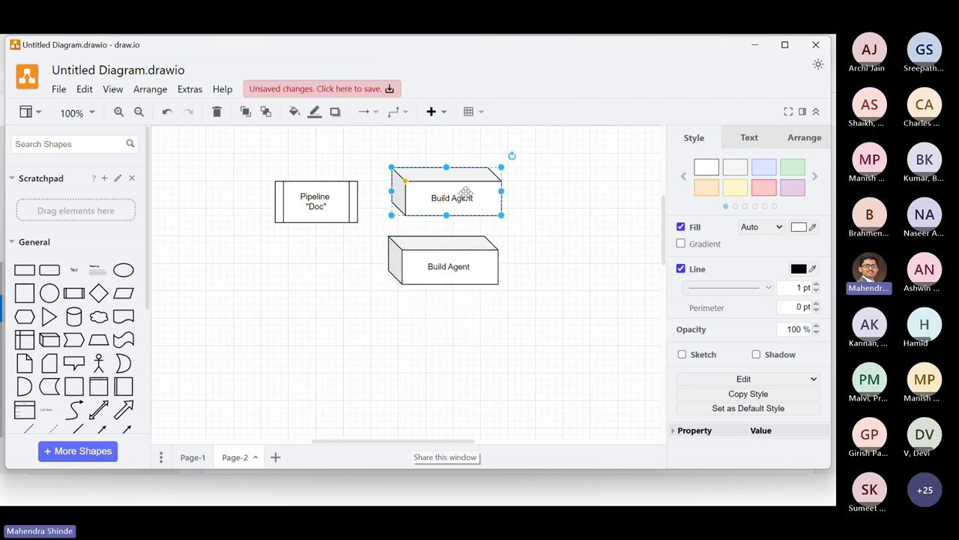
left_click_drag(465, 193, 461, 222)
right_click(461, 222)
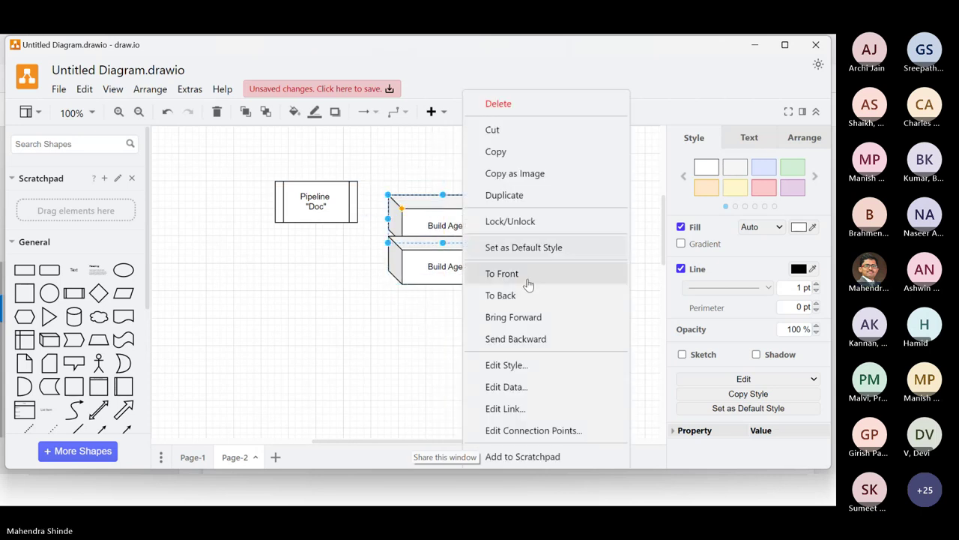
left_click(529, 284)
left_click(445, 270)
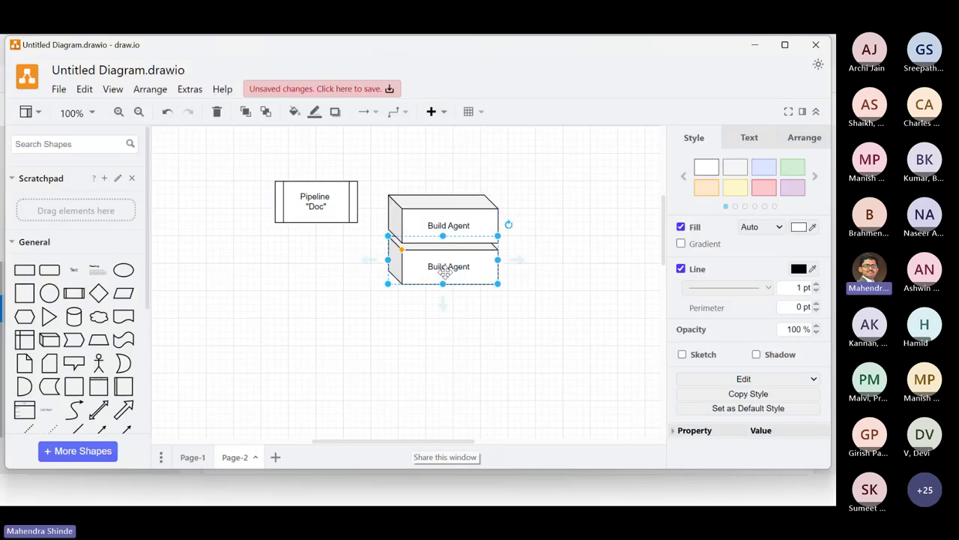
type("Machine")
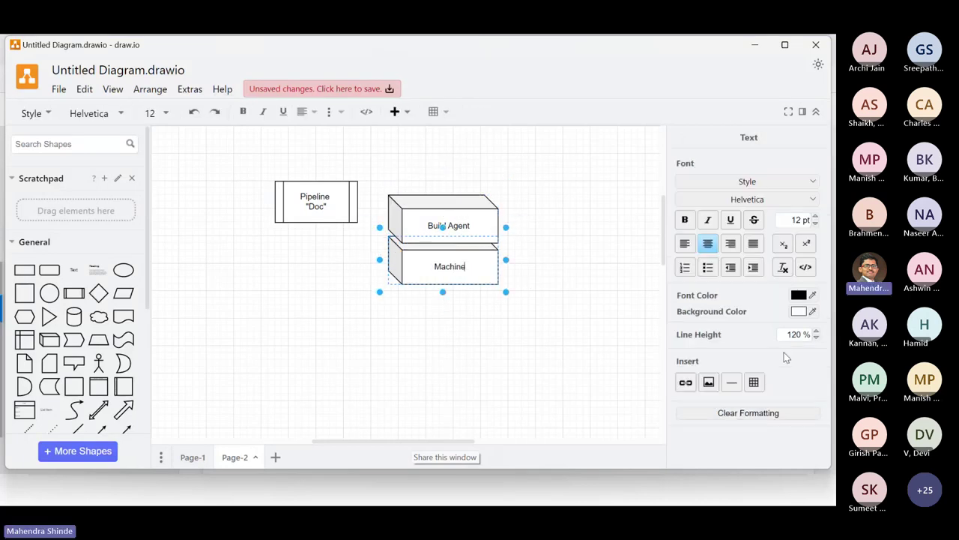
type(" (Cloud")
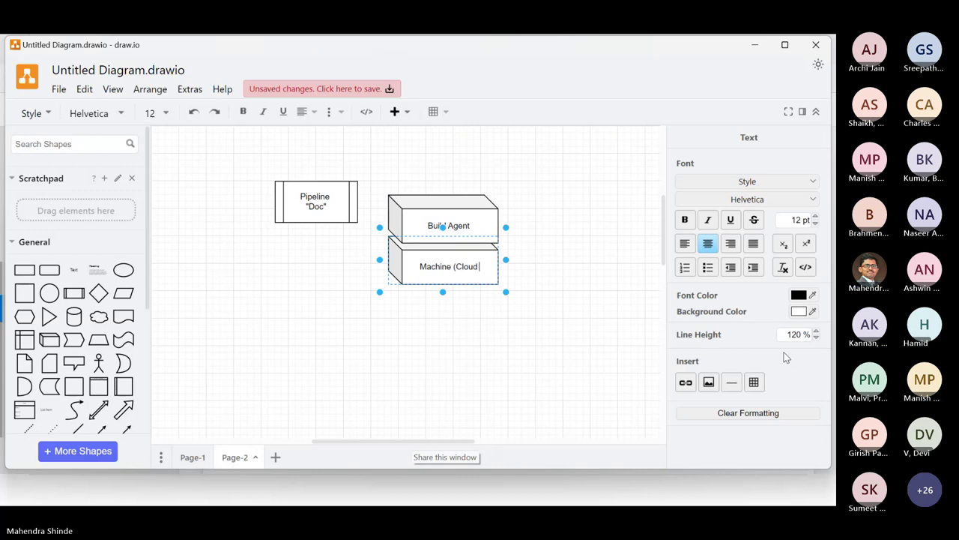
type(" / On premise)")
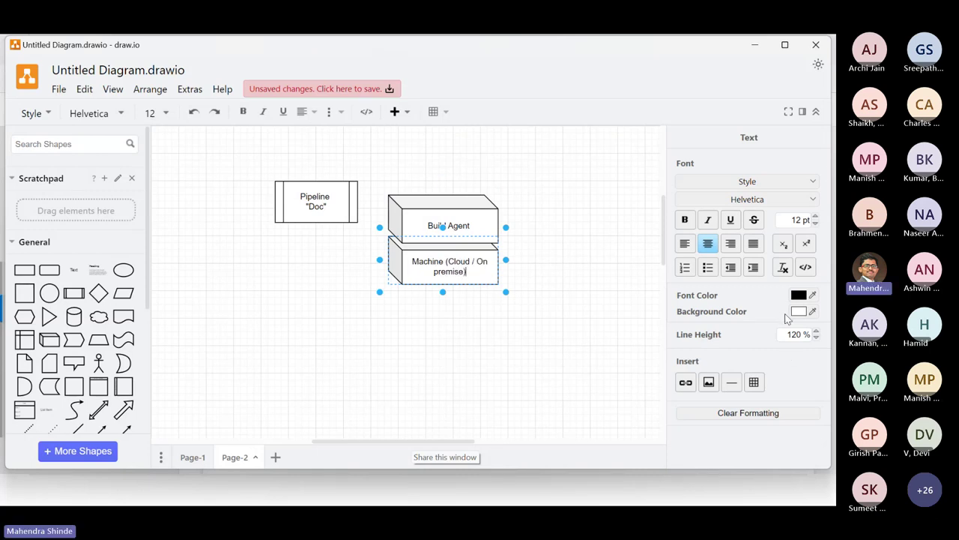
Relabel the upper stacked cube 'Language SDK (dotnet)'.
left_click(498, 189)
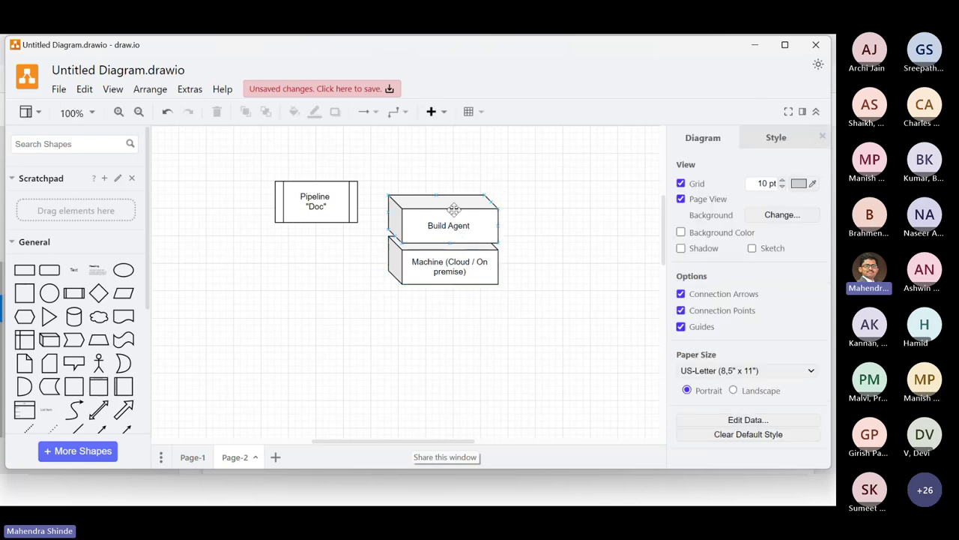
mouse_move(439, 194)
left_mouse_down()
mouse_move(448, 233)
mouse_move(441, 201)
left_mouse_up()
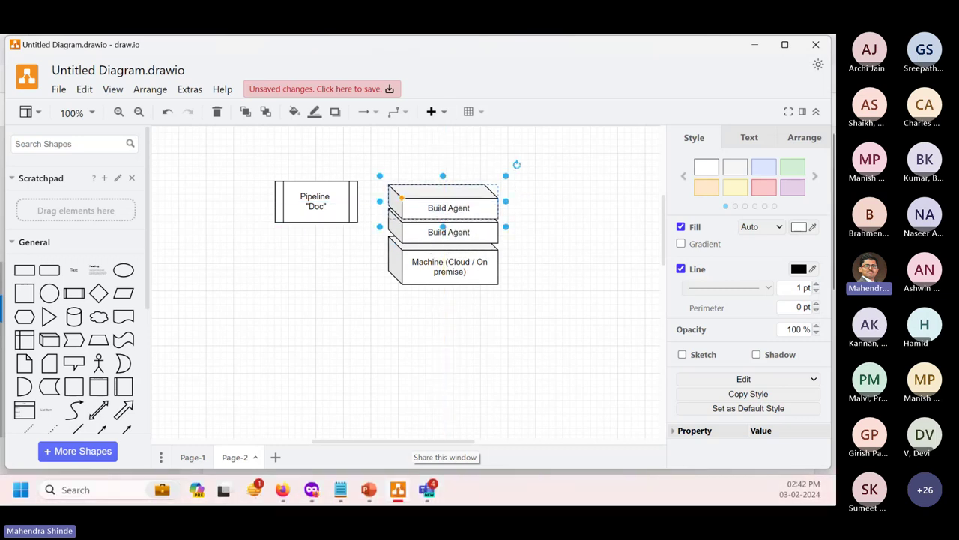
type("Langa")
key("BackSpace")
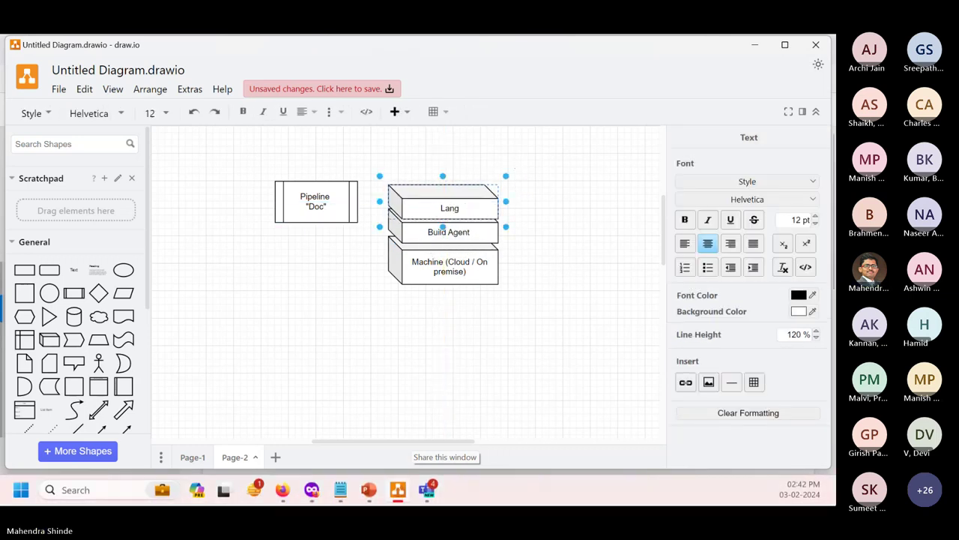
type("uage SDK (")
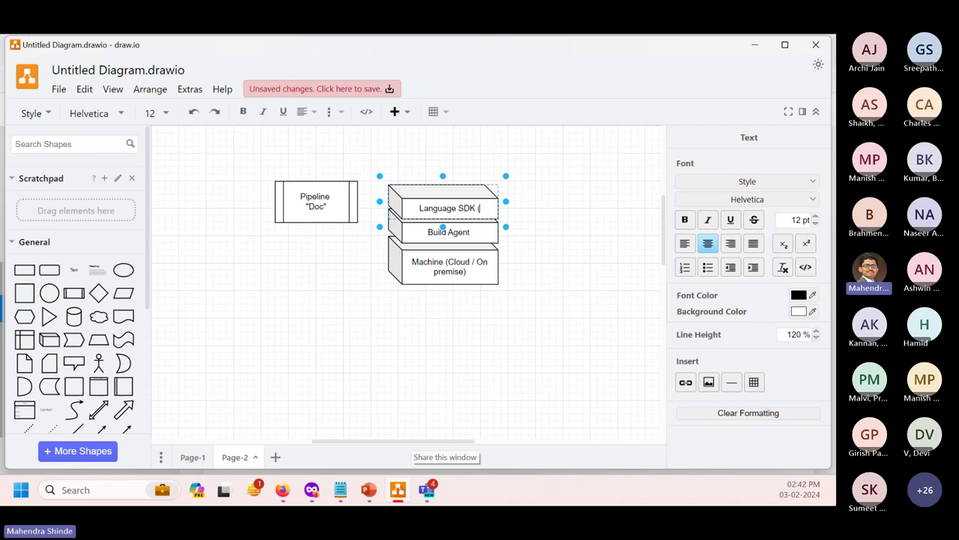
type("dotnet)")
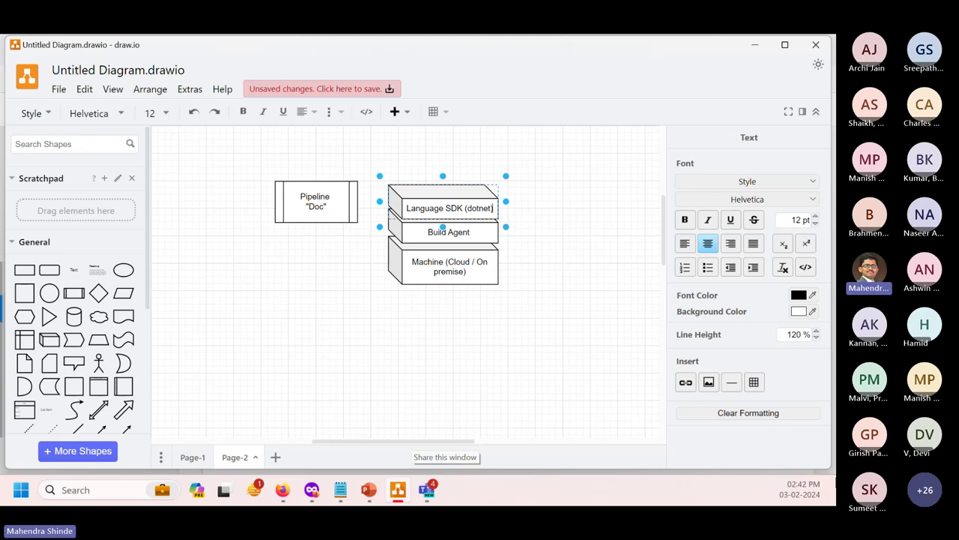
left_click(535, 321)
Bring the Build Agent cube to the front and set it on top of the Language SDK cube.
mouse_move(459, 236)
left_mouse_down()
mouse_move(531, 227)
mouse_move(545, 181)
mouse_move(473, 178)
mouse_move(459, 222)
left_mouse_up()
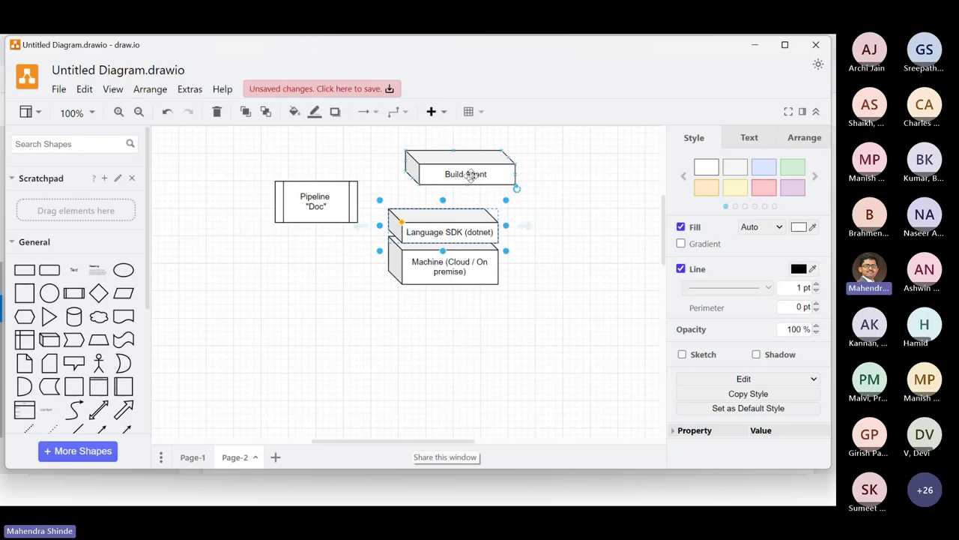
right_click(470, 176)
left_click(534, 275)
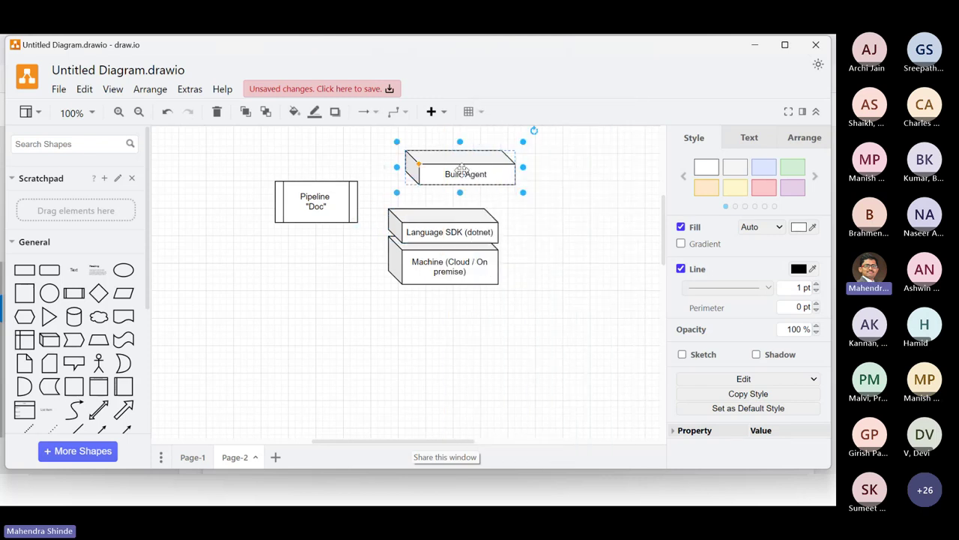
left_click_drag(462, 170, 448, 208)
left_click(574, 219)
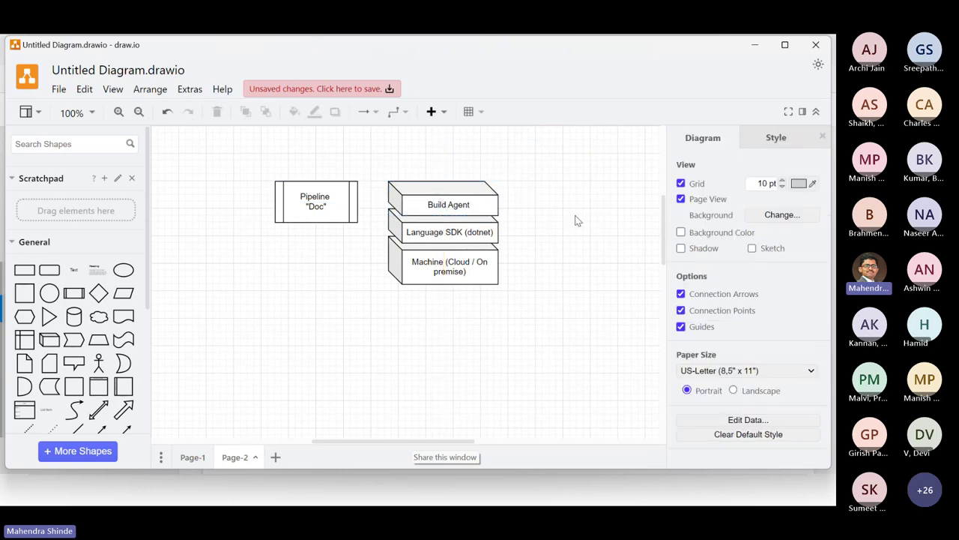
Connect Pipeline "Doc" to the Build Agent cube with an arrow and shift the Pipeline box up-left.
left_click(335, 182)
left_click_drag(372, 201, 425, 181)
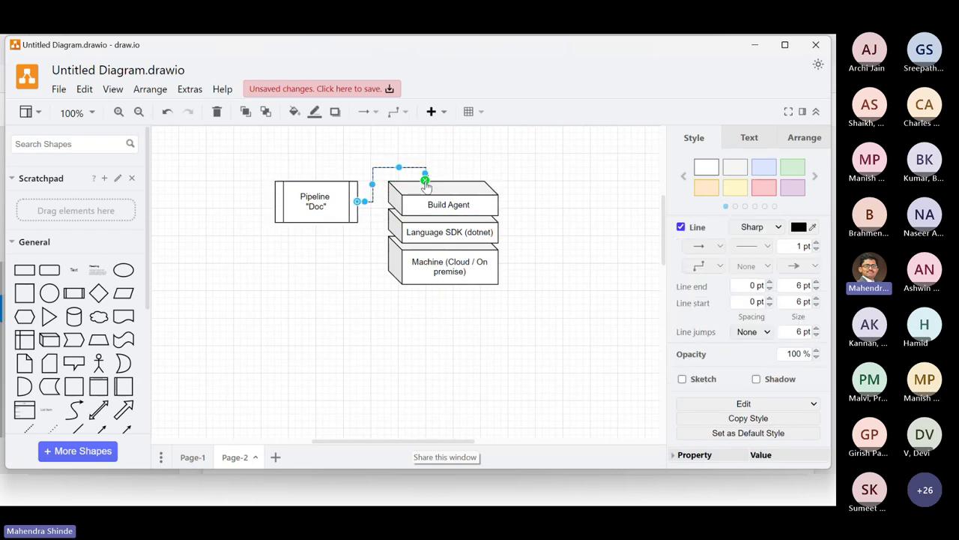
left_click_drag(316, 206, 295, 186)
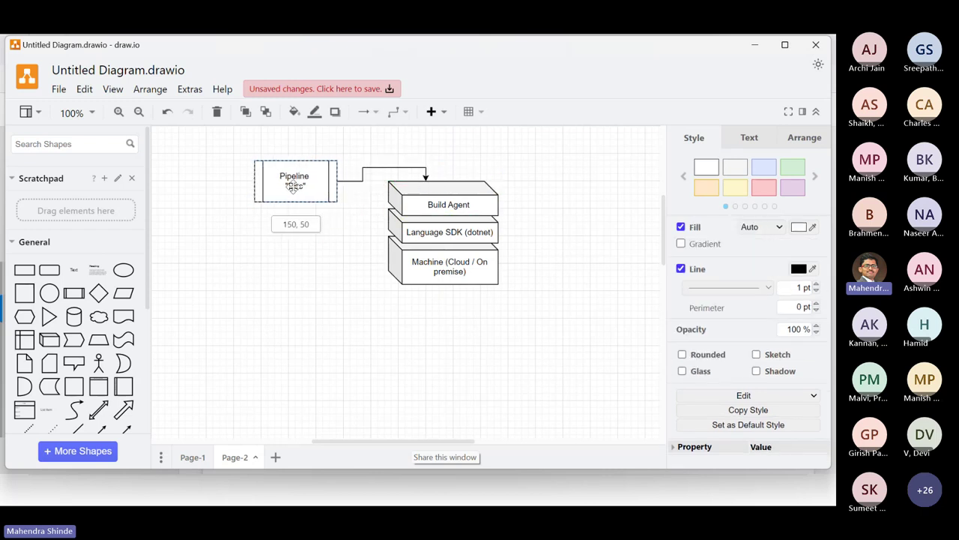
left_click(331, 261)
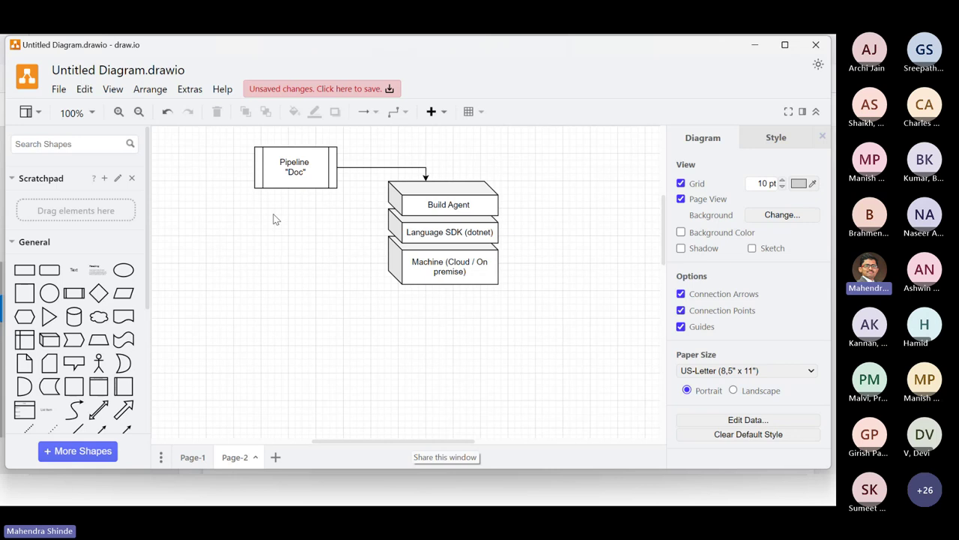
Minimize draw.io and go to Azure DevOps Organization settings > Pipelines > Parallel jobs.
left_click(754, 44)
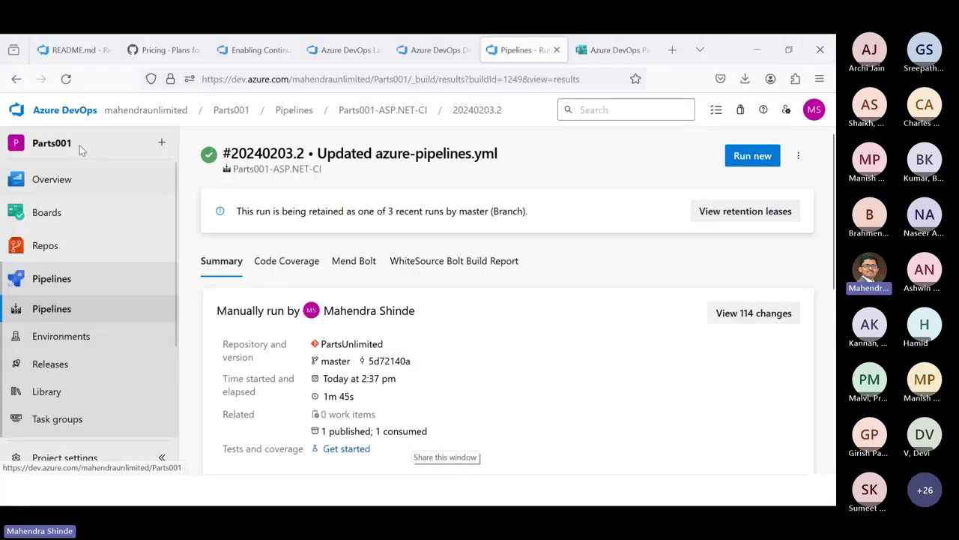
left_click(57, 114)
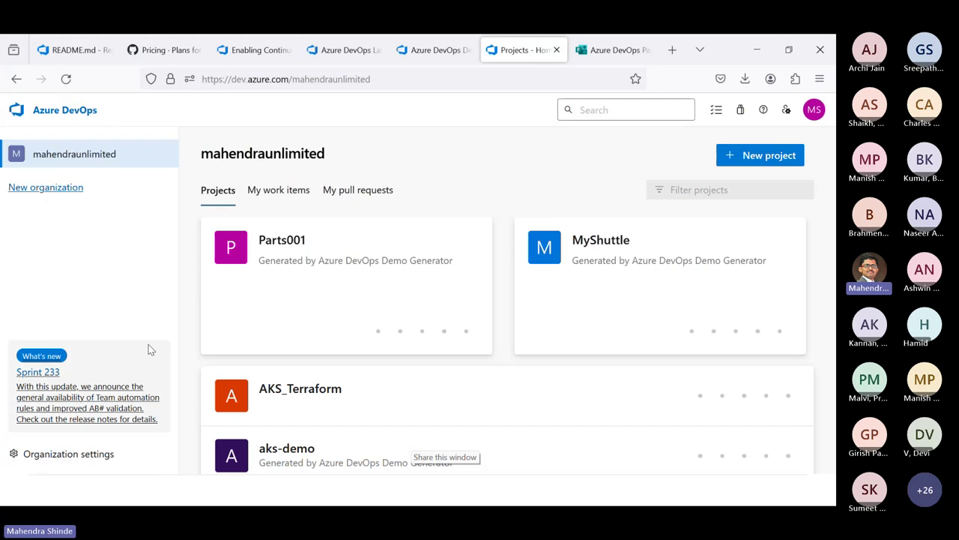
left_click(90, 454)
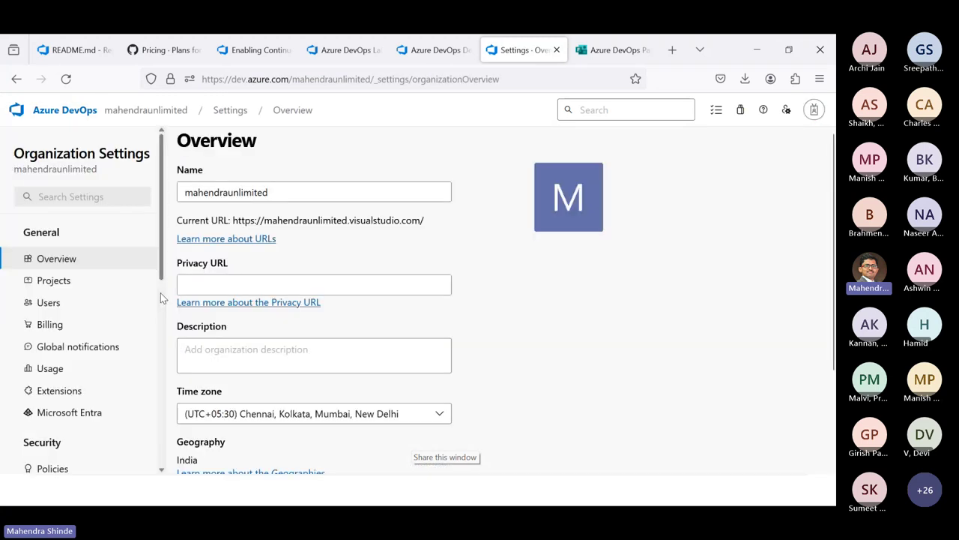
scroll(99, 370, "down", 4)
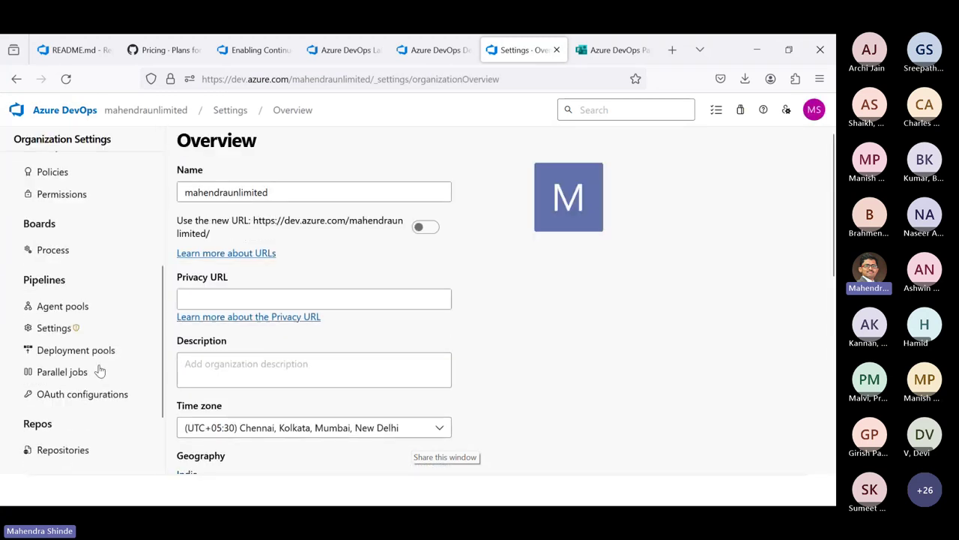
left_click(69, 373)
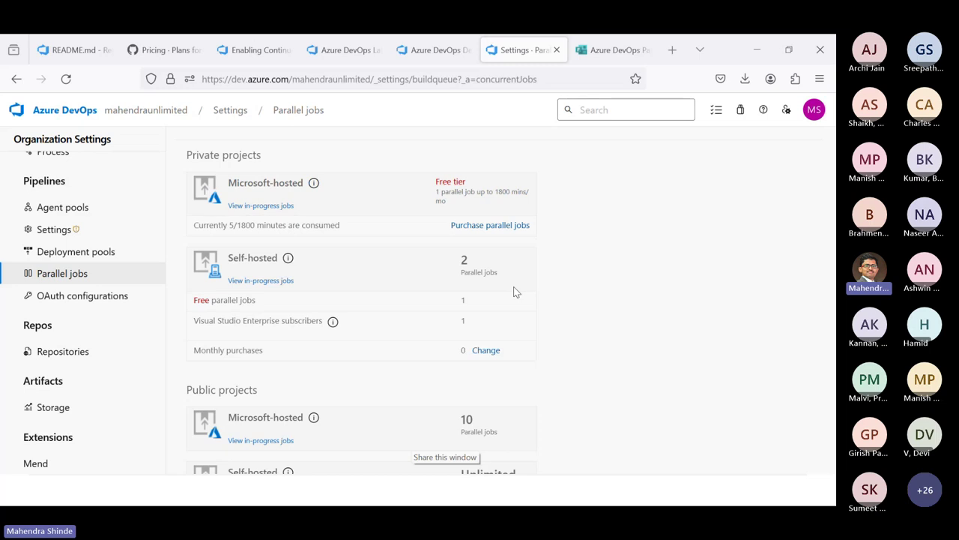
Review the hosted and self-hosted parallel job limits, then return to the draw.io diagram.
scroll(506, 279, "down", 1)
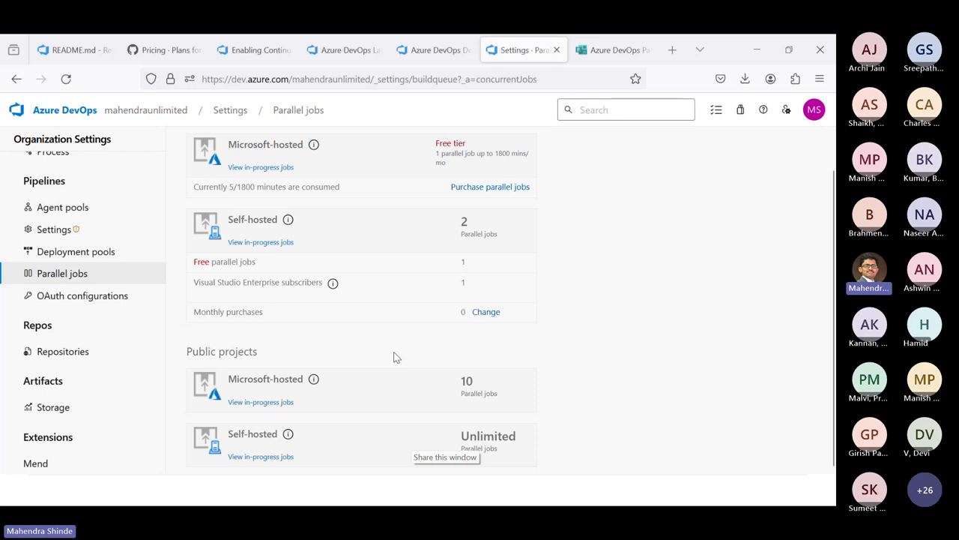
key("alt+Tab")
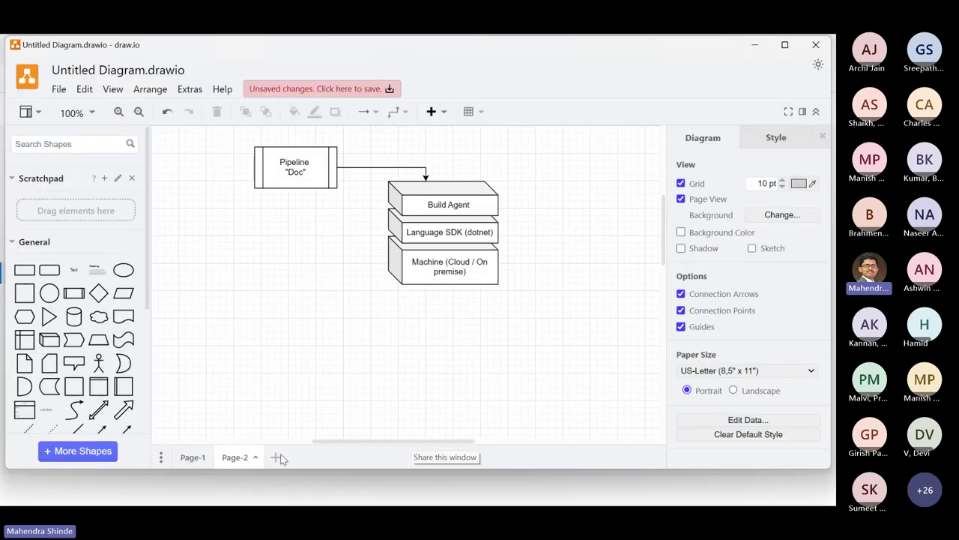
Add a new page with a Process box labelled 'Parallel Jobs : 1'.
left_click(277, 456)
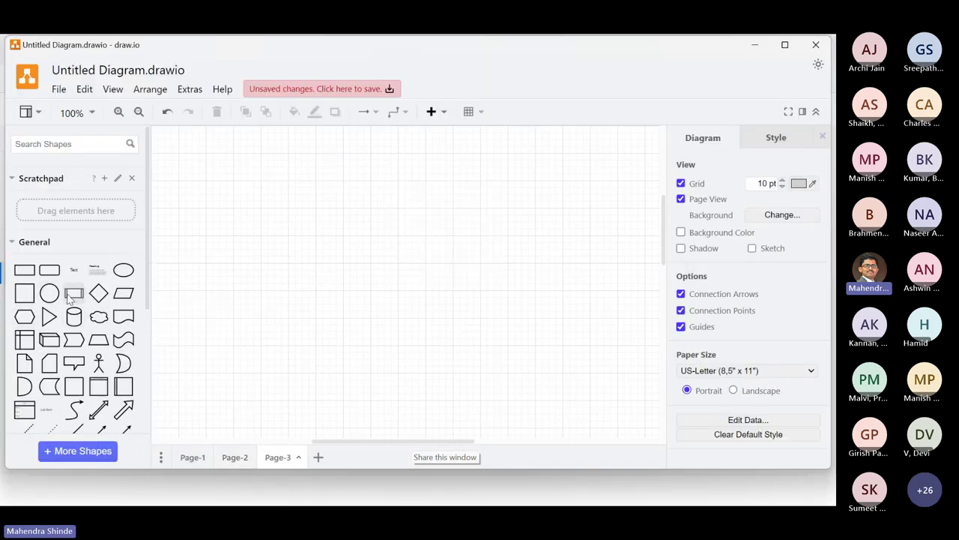
left_click(73, 293)
left_click_drag(402, 281, 470, 200)
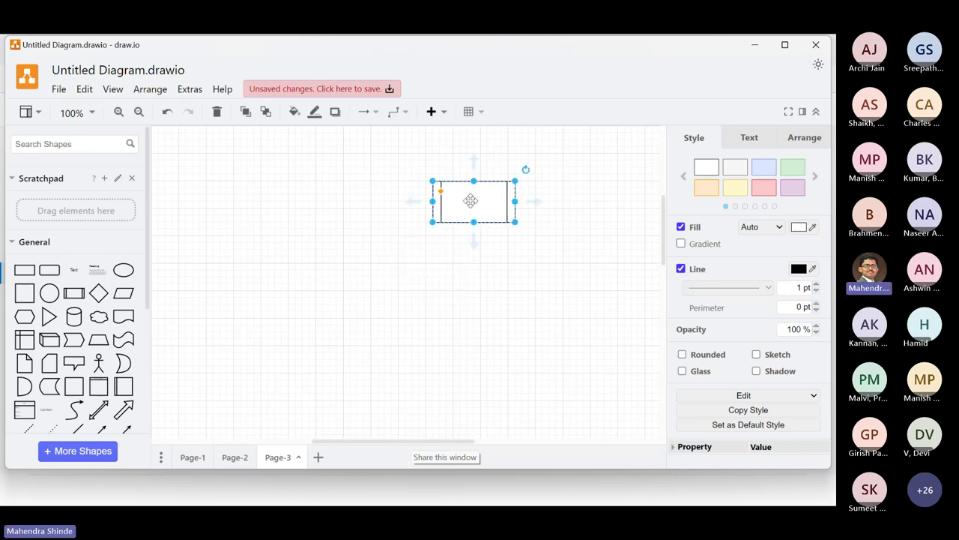
double_click(470, 201)
type("Parallel J")
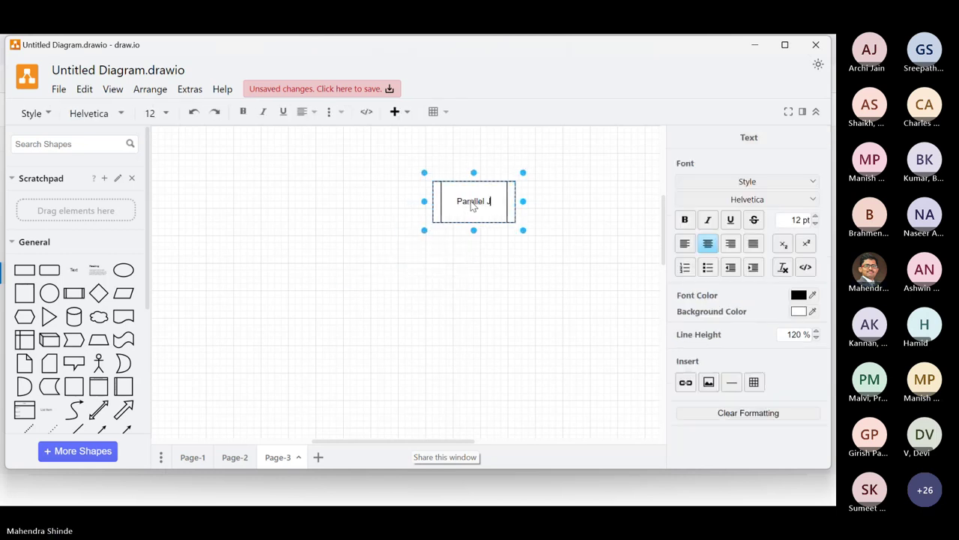
type("obs : 1")
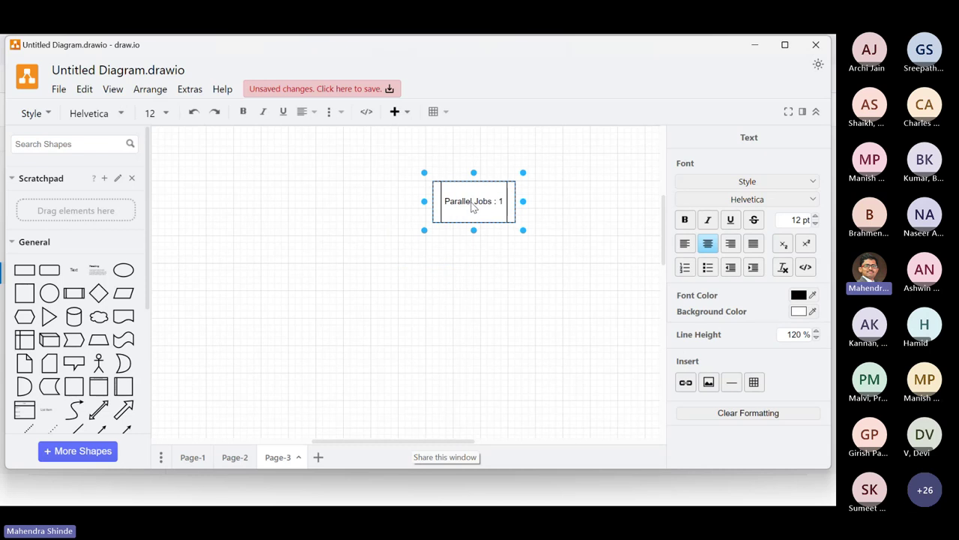
key("Escape")
left_click(343, 257)
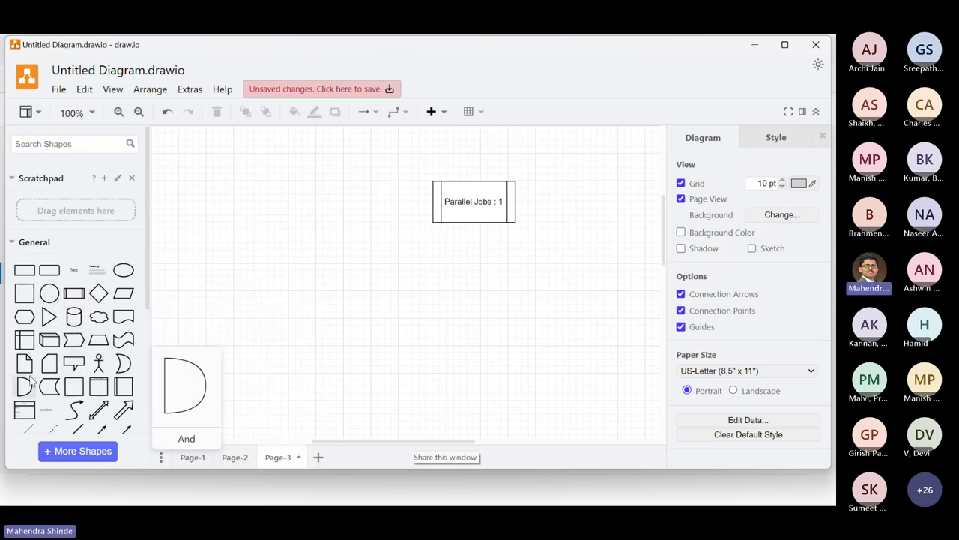
Add a parallelogram labelled 'Build Queue' to the left of the Parallel Jobs box.
left_click(124, 293)
left_click_drag(403, 286, 385, 208)
type("Build QUeue")
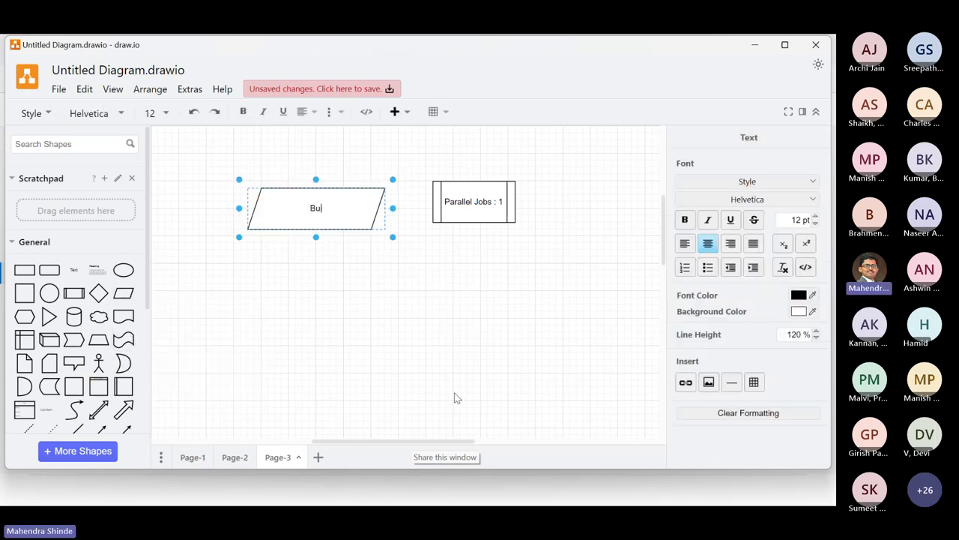
key("BackSpace")
key("BackSpace")
key("BackSpace")
key("BackSpace")
type("ueue")
left_click(330, 312)
left_click(191, 334)
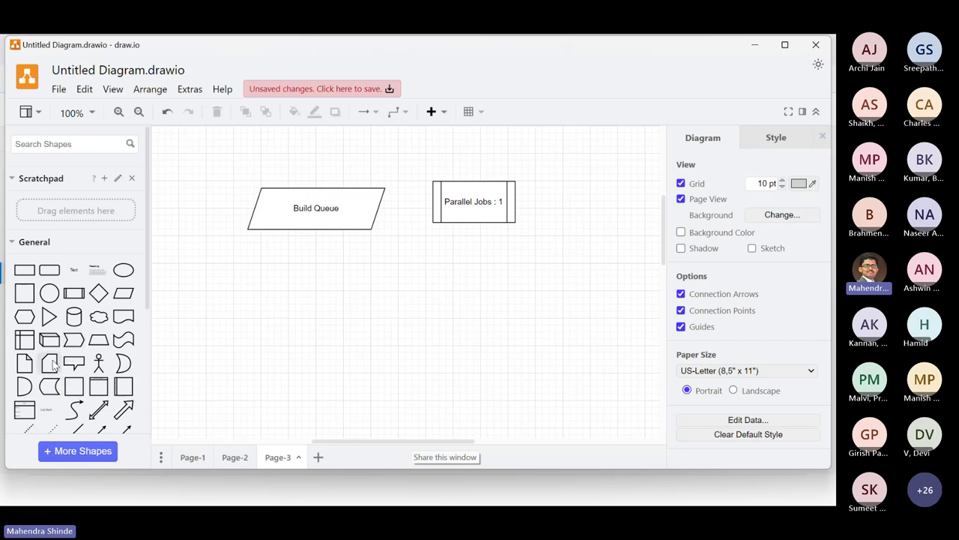
Add a shortened card labelled 'Project 1' below Build Queue.
left_click_drag(49, 363, 348, 230)
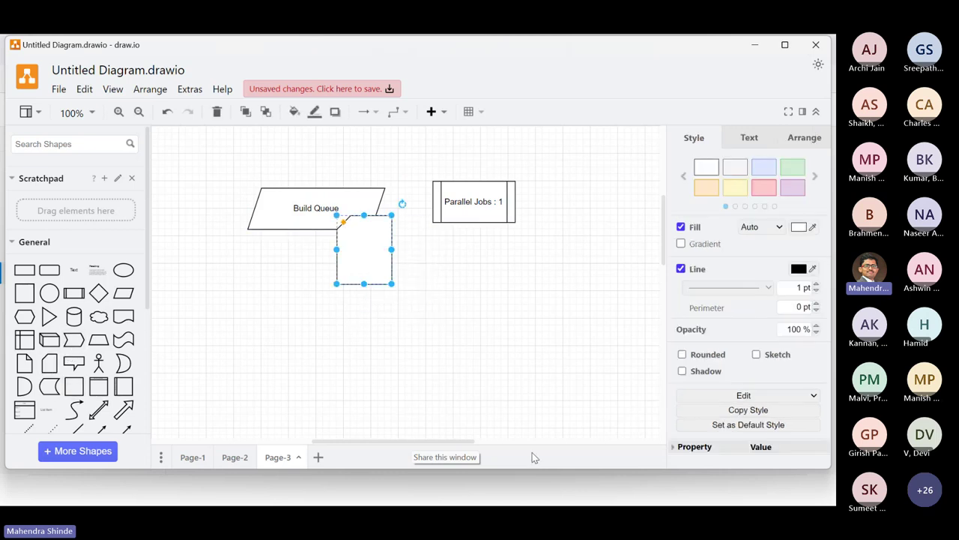
type("Project 1")
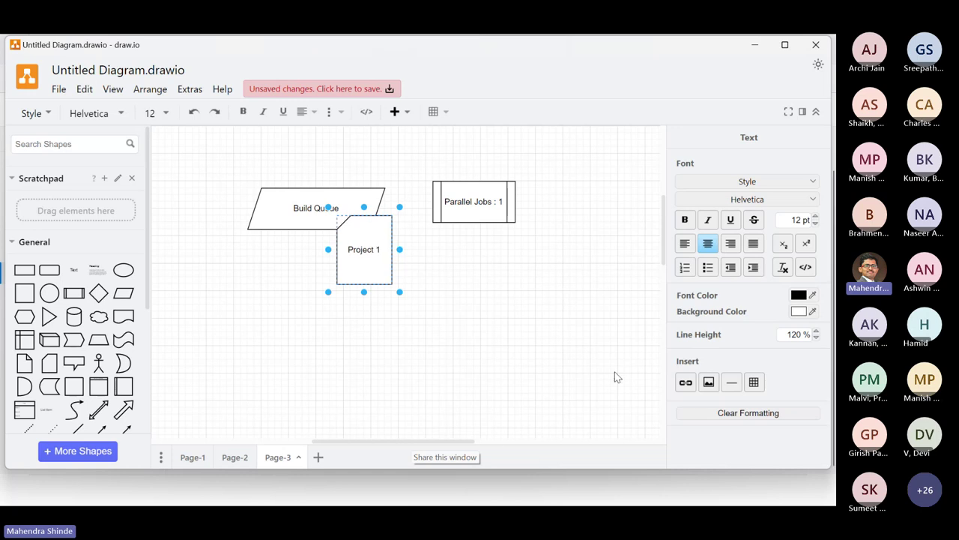
left_click(615, 377)
left_click(347, 253)
left_click_drag(364, 284, 434, 201)
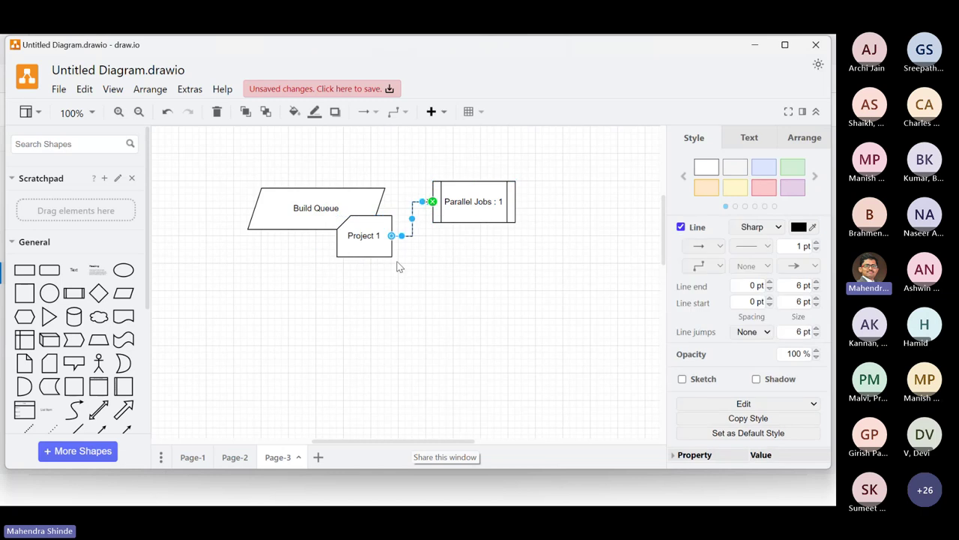
Copy the Project 1 card to its left and rename the copy 'Project 2'.
left_click(343, 242)
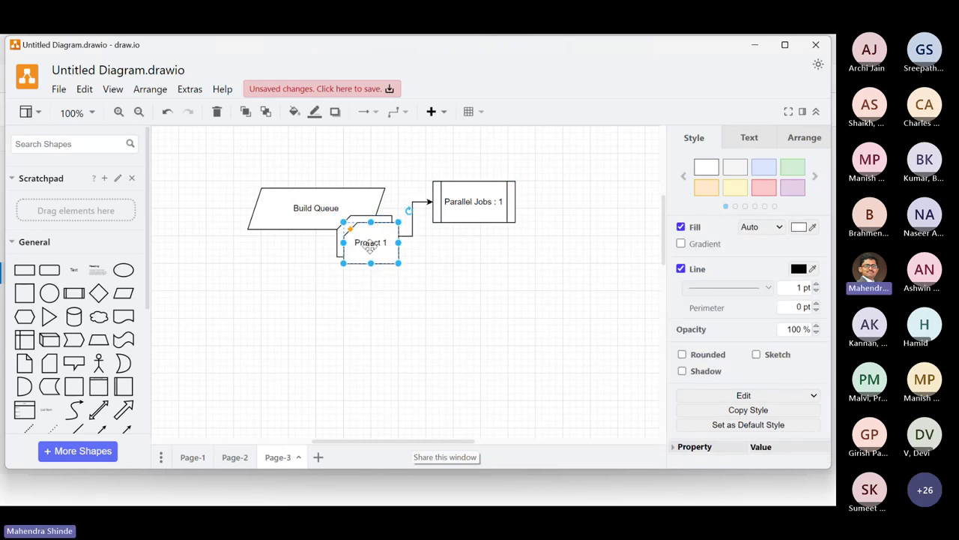
left_click_drag(362, 241, 295, 252)
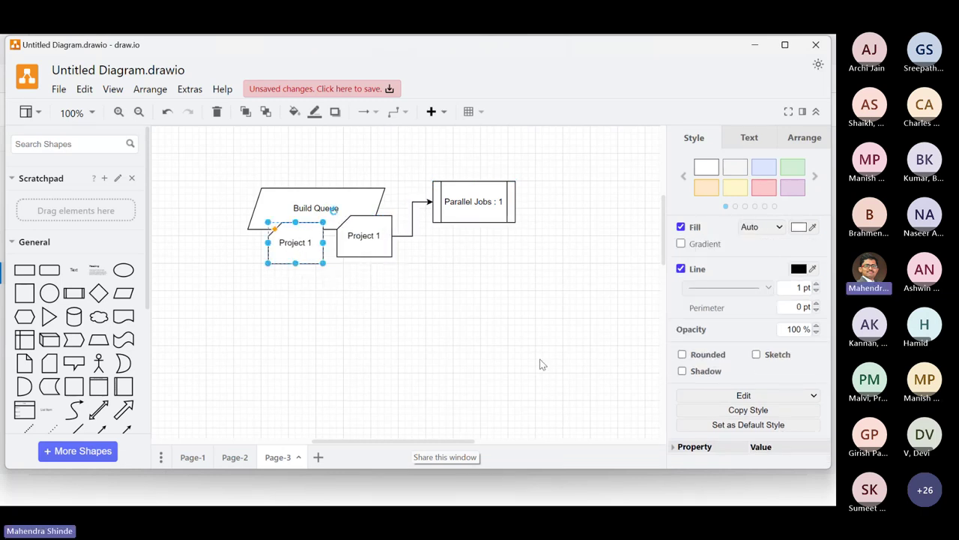
key("F2")
key("End")
key("BackSpace")
type("2")
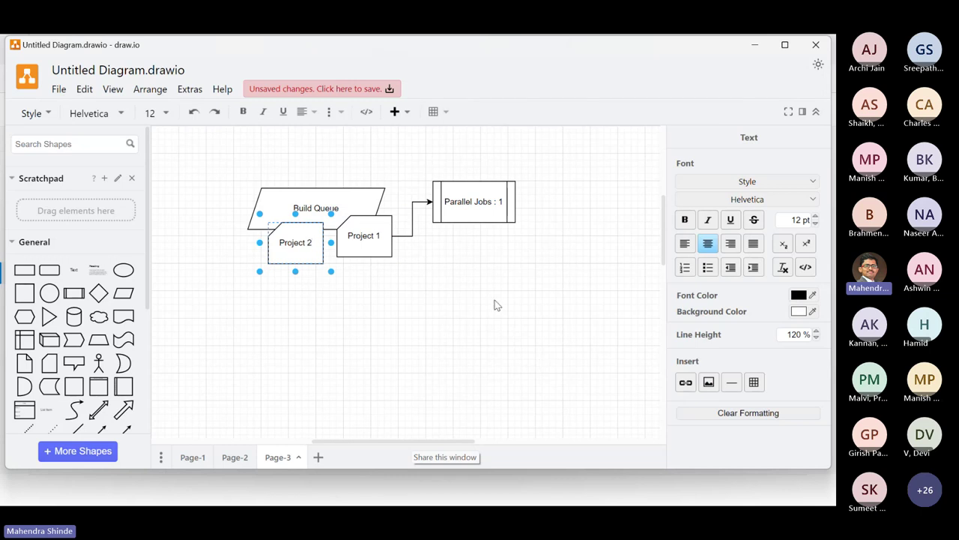
left_click(495, 304)
Connect Project 2 to 'Parallel Jobs : 1' with an arrow routed beneath both project cards.
left_click(281, 249)
left_click_drag(295, 285, 484, 217)
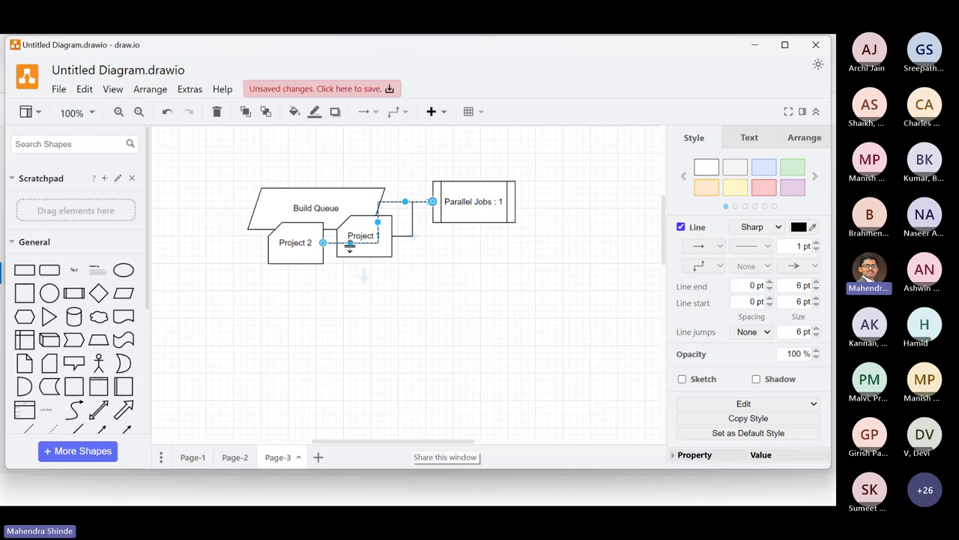
mouse_move(363, 276)
left_mouse_down()
mouse_move(353, 321)
mouse_move(357, 292)
left_mouse_up()
left_click_drag(378, 255, 406, 277)
left_click(495, 310)
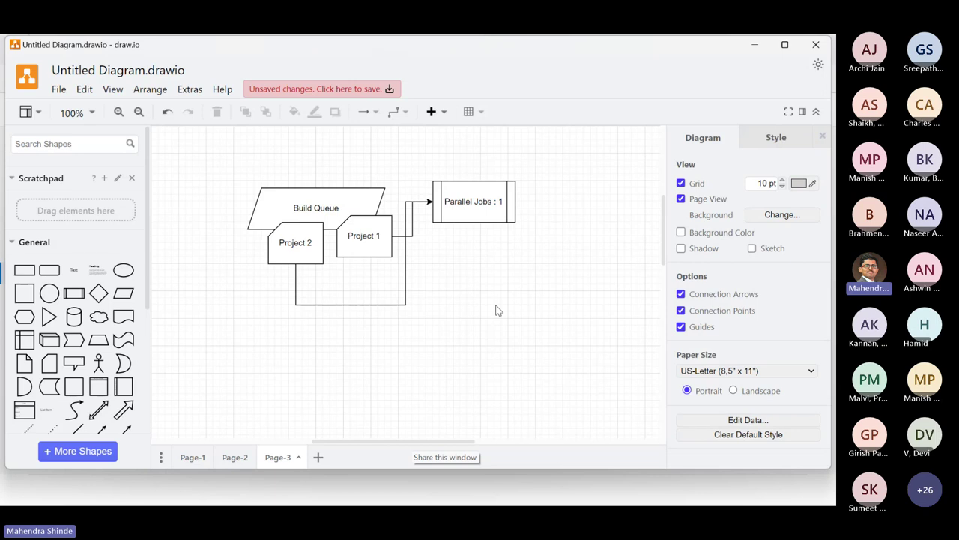
left_click_drag(222, 164, 534, 332)
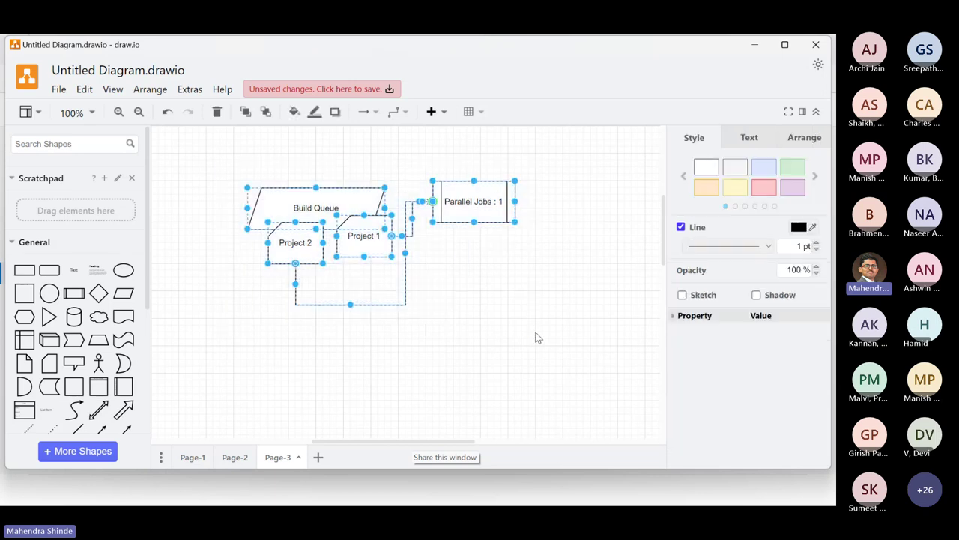
Duplicate the whole diagram and place the copy below the original.
key("ctrl+d")
left_click_drag(483, 209, 483, 361)
scroll(542, 317, "down", 3)
scroll(548, 336, "up", 1)
left_click(494, 249)
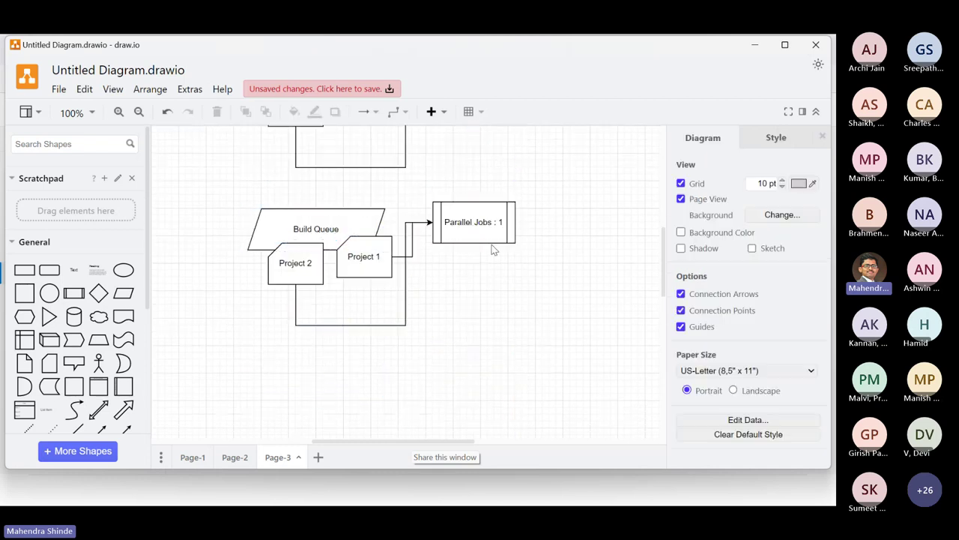
In the copy, add a second Parallel Jobs box below the first, labelled 'Parallel Jobs : 2'.
left_click(491, 229)
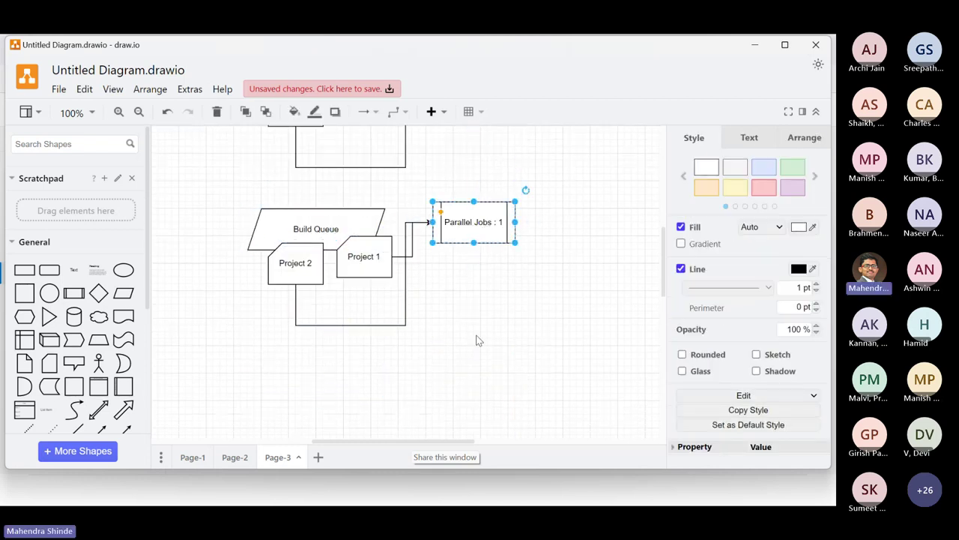
key("ctrl+d")
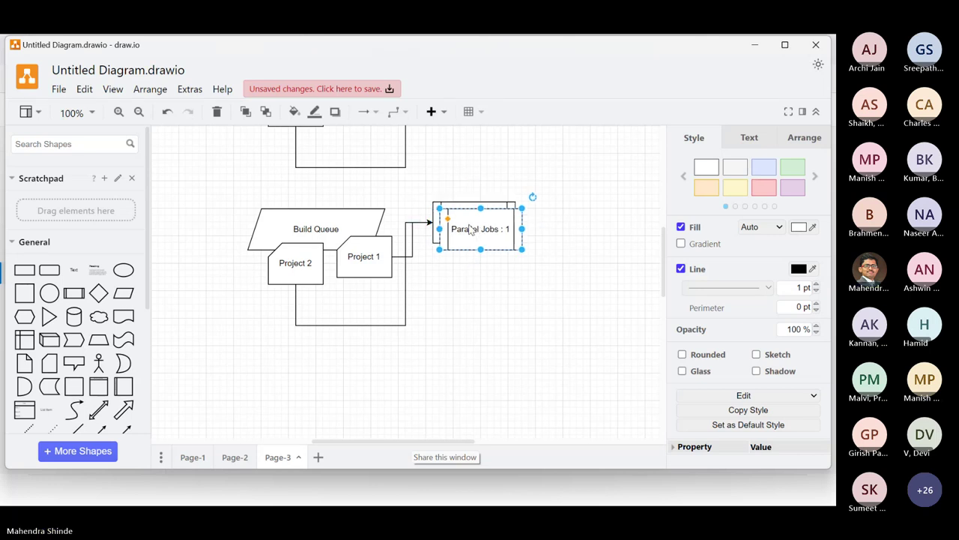
left_click_drag(472, 229, 465, 272)
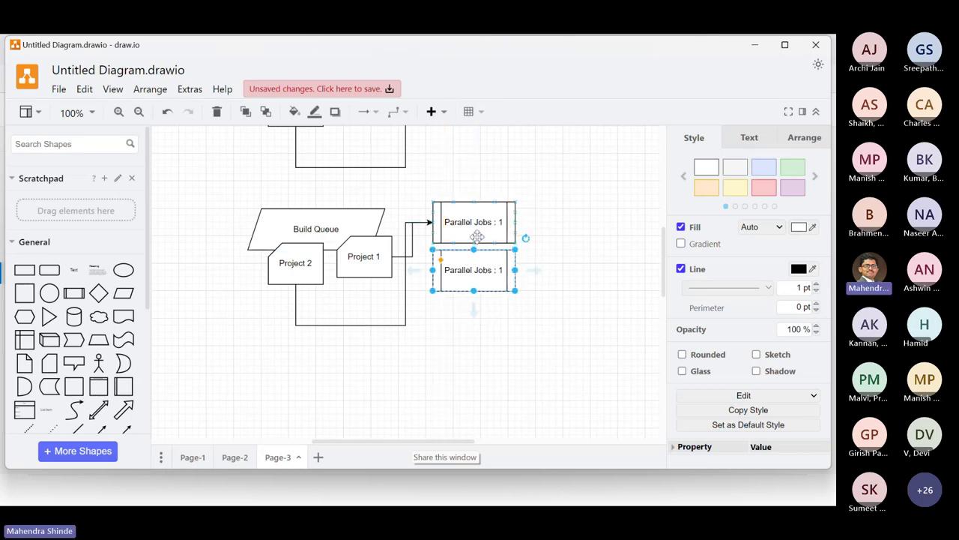
key("F2")
key("End")
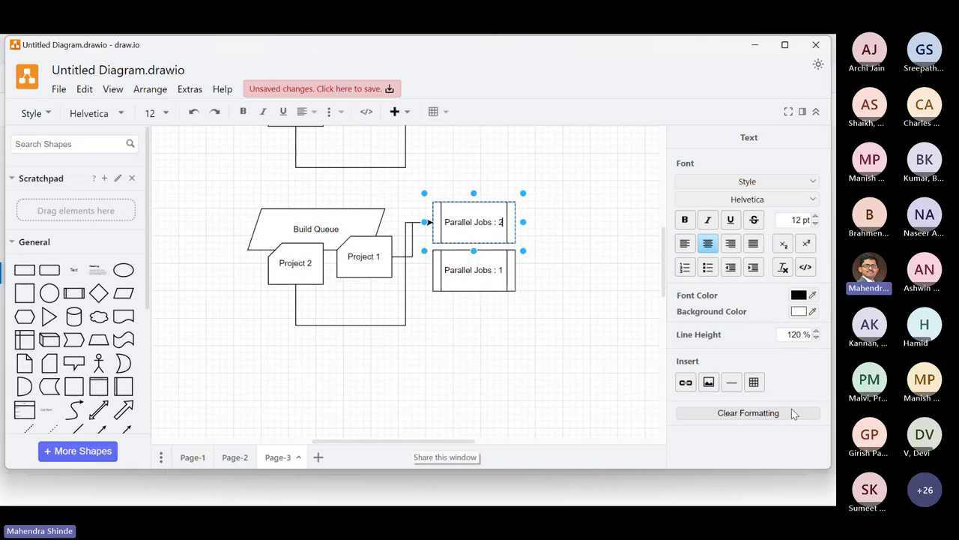
left_click(459, 283)
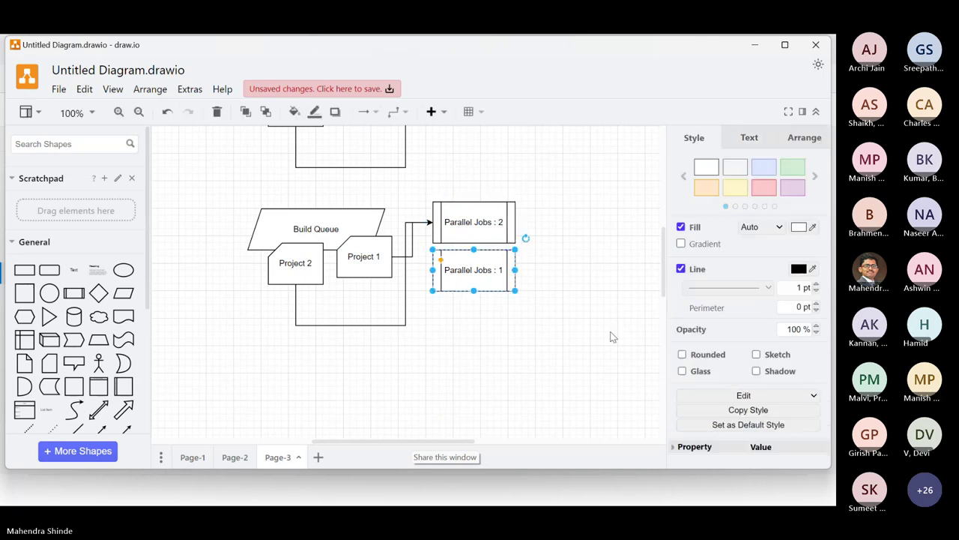
key("F2")
key("End")
key("BackSpace")
type("2")
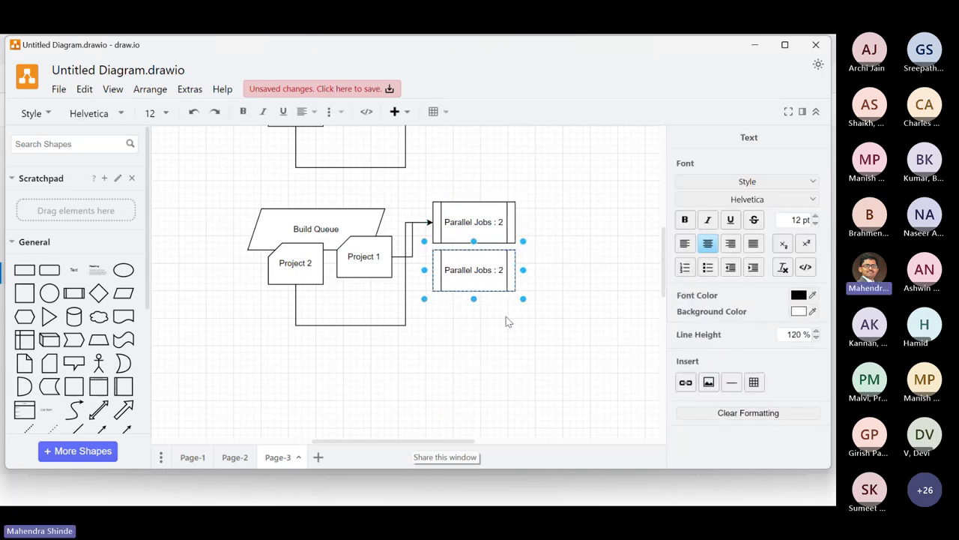
Reconnect Project 2's arrow from the upper box to the lower Parallel Jobs box, routed beneath the cards.
left_click(405, 277)
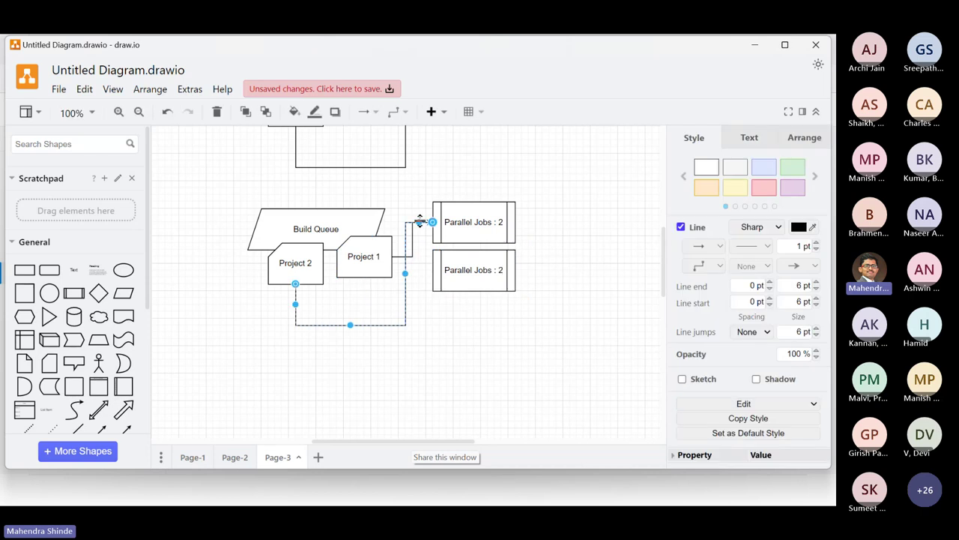
key("Delete")
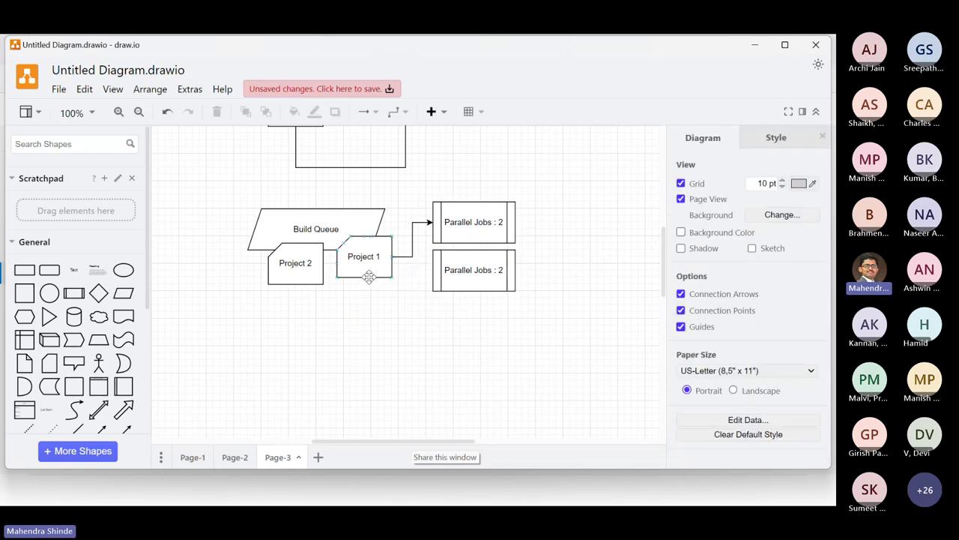
left_click_drag(290, 261, 432, 270)
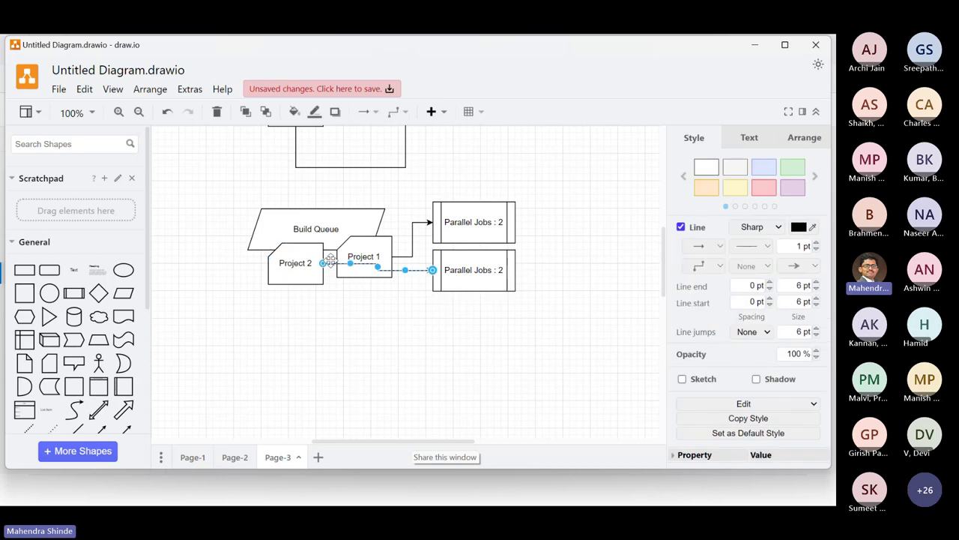
left_click_drag(350, 262, 405, 300)
left_click(447, 353)
scroll(550, 380, "up", 3)
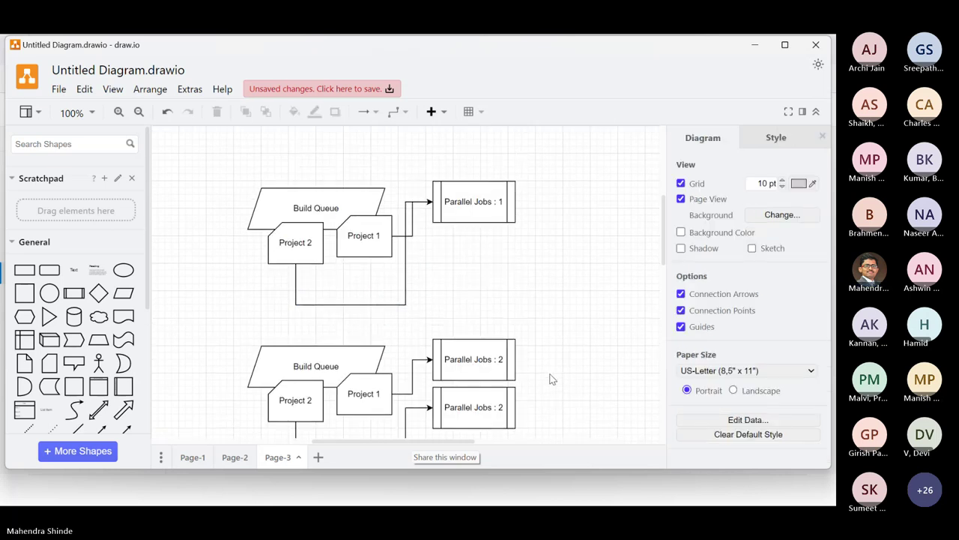
scroll(551, 380, "down", 2)
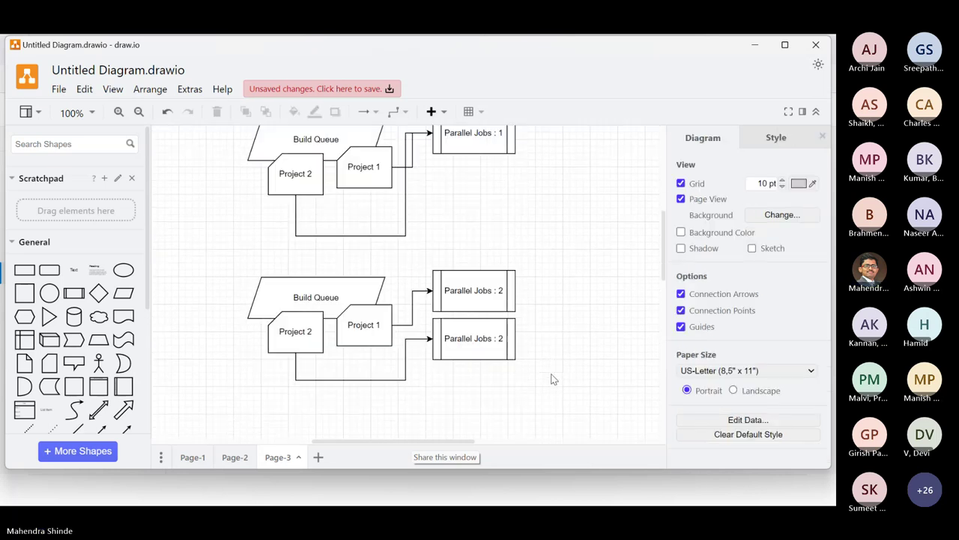
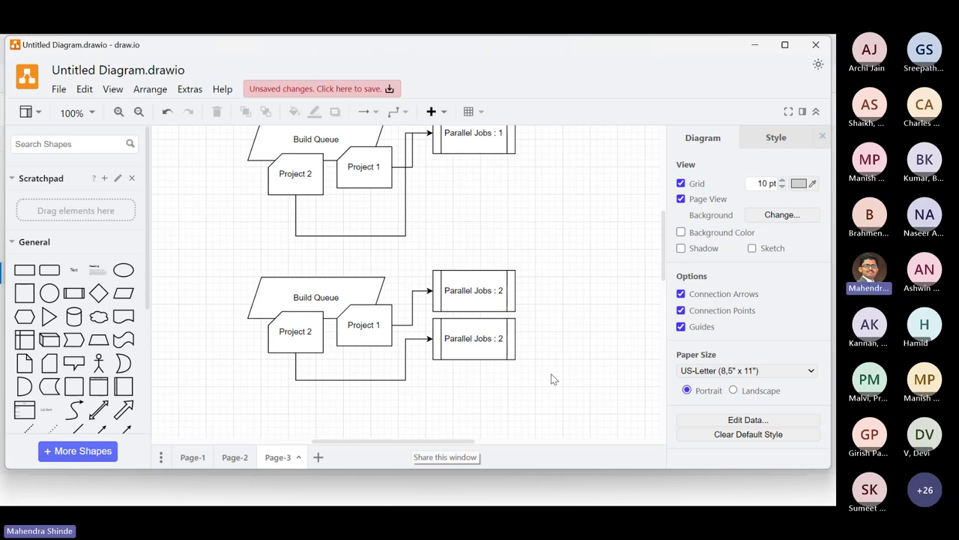
Bring up the browser and open the runs of the Parts001 project's Parts001-ASP.NET-CI pipeline.
left_click(764, 42)
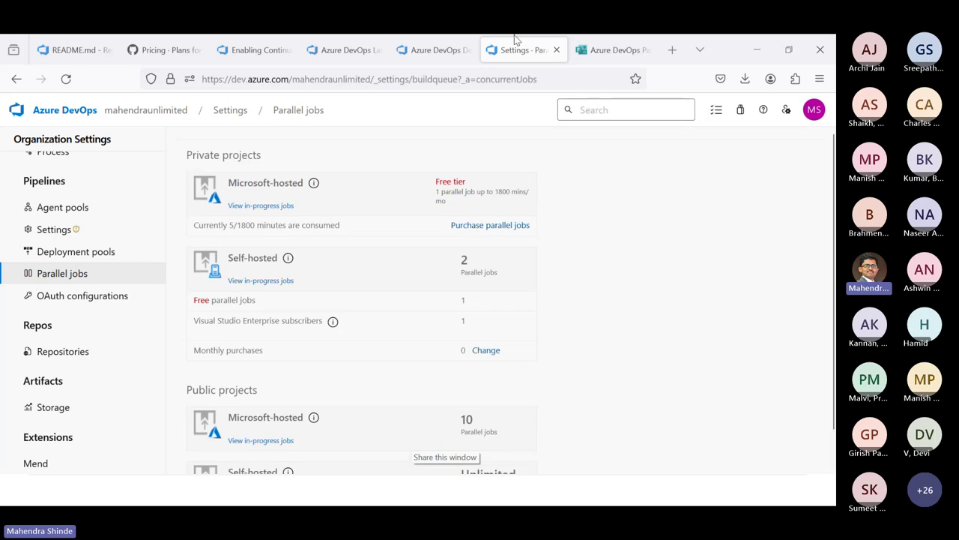
left_click(615, 49)
left_click(433, 50)
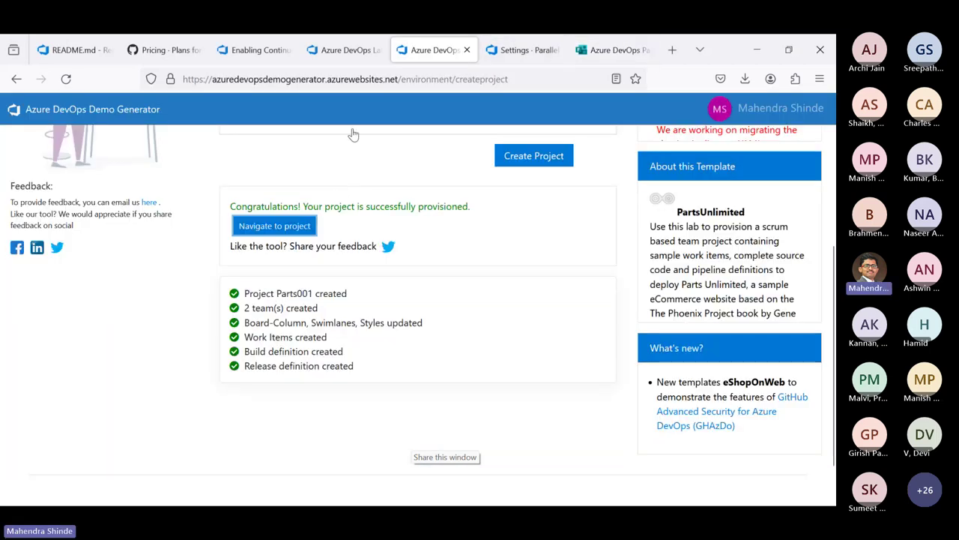
left_click(281, 227)
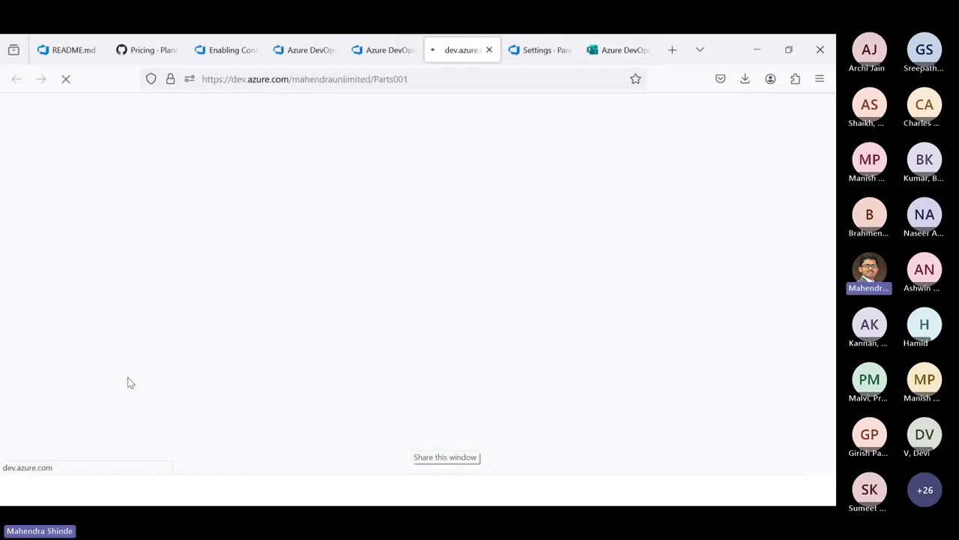
left_click(48, 379)
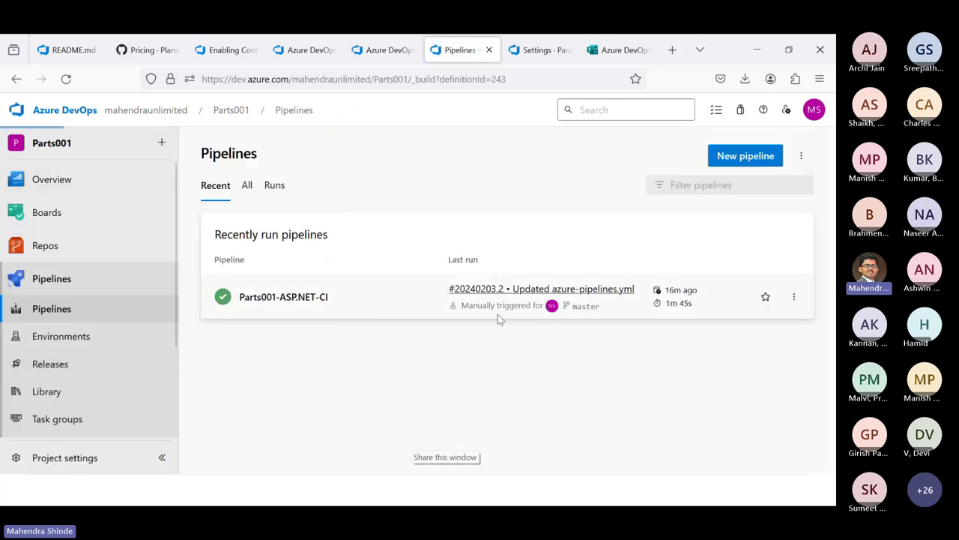
left_click(498, 314)
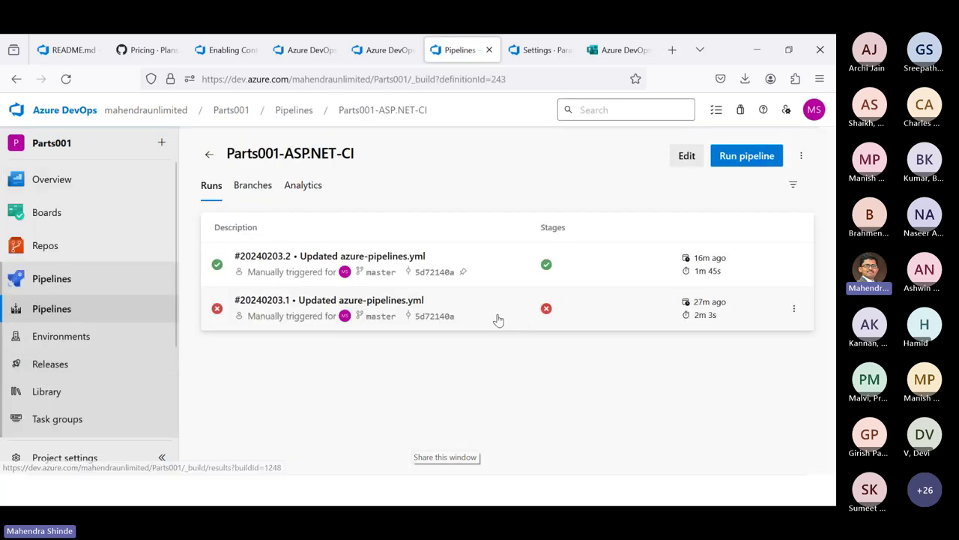
Add a build-completion trigger to Parts001-ASP.NET-CI with PartsUnlimitedE2E as the triggering build.
left_click(685, 156)
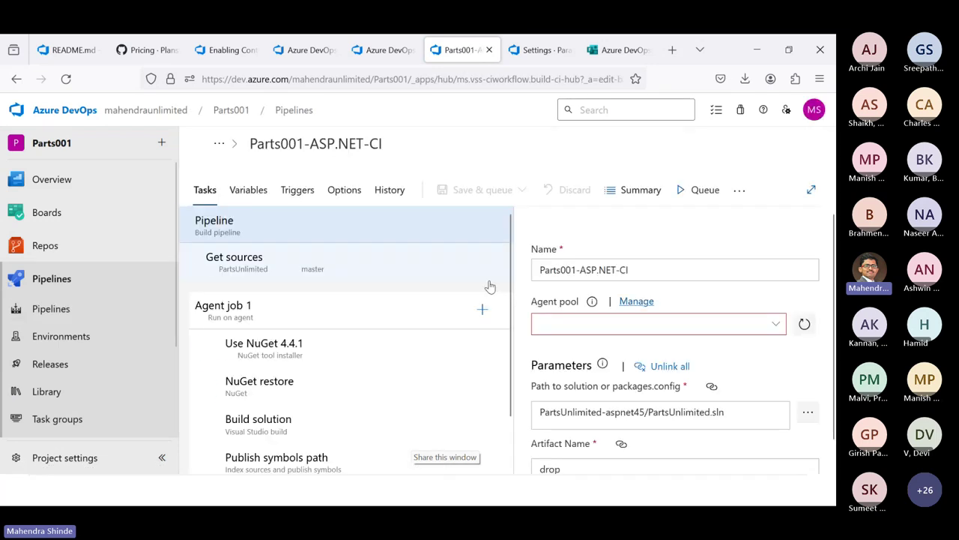
left_click(296, 190)
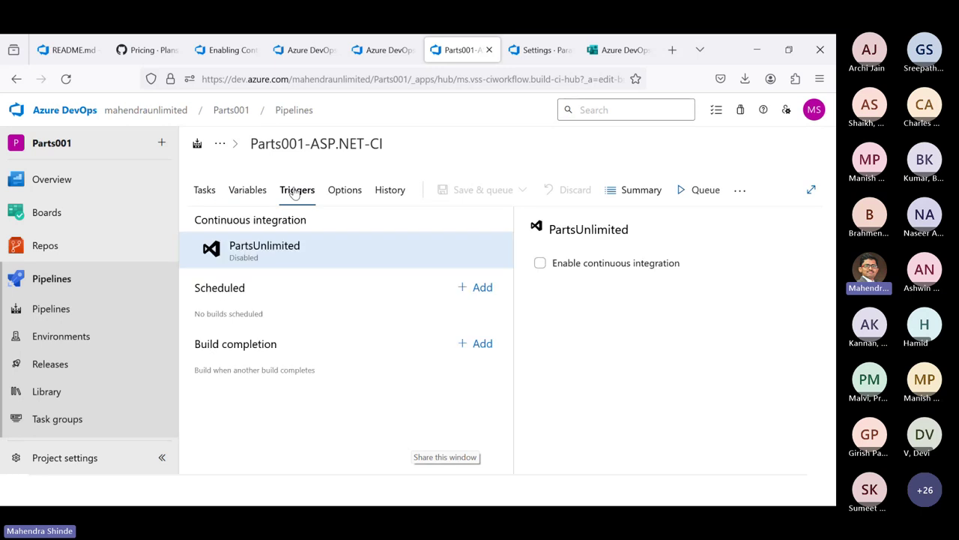
left_click(475, 346)
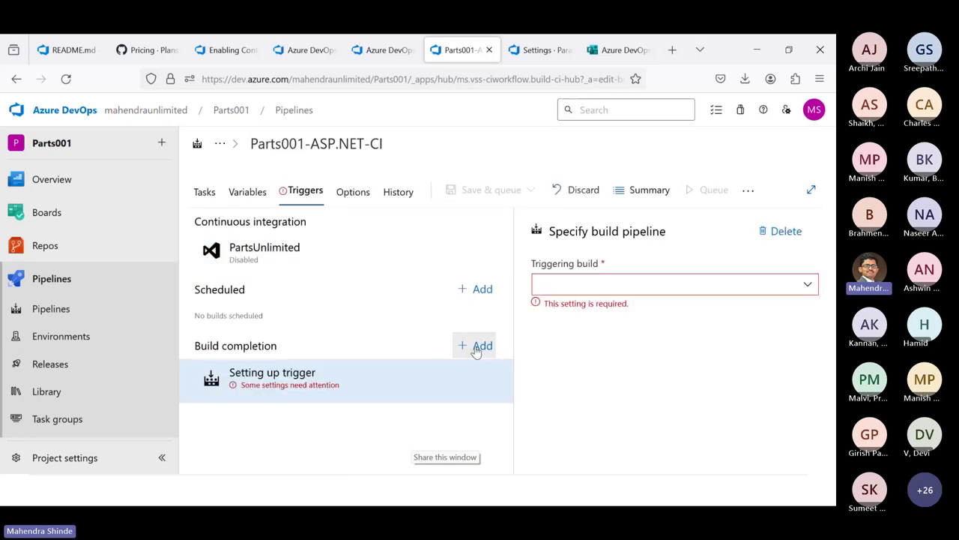
left_click(681, 286)
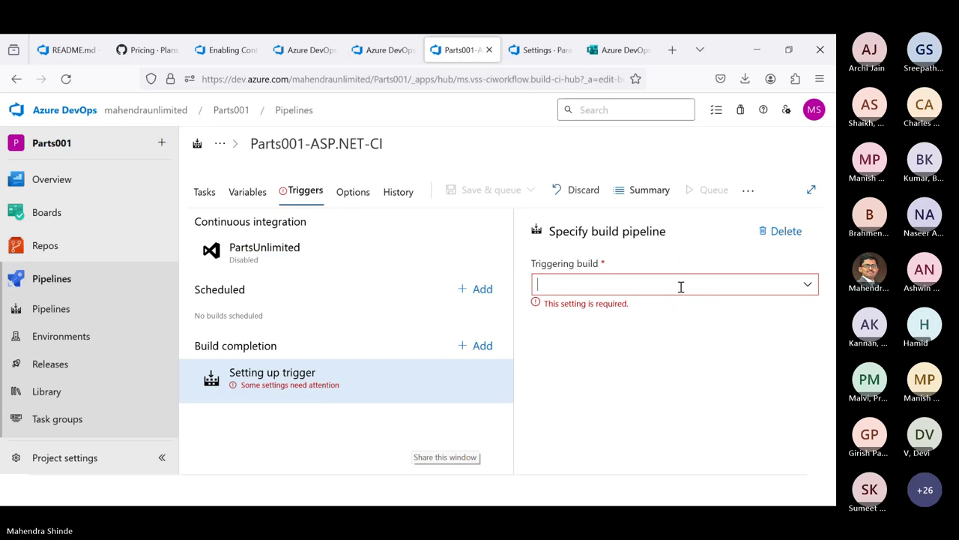
left_click(717, 306)
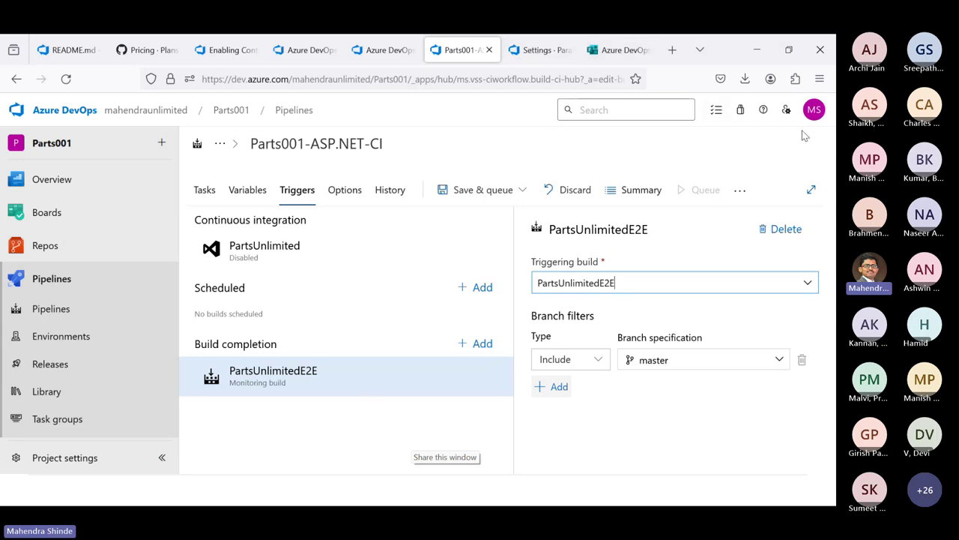
Look over the other browser tabs, then start a new pipeline from the Parts001 Pipelines list.
left_click(536, 50)
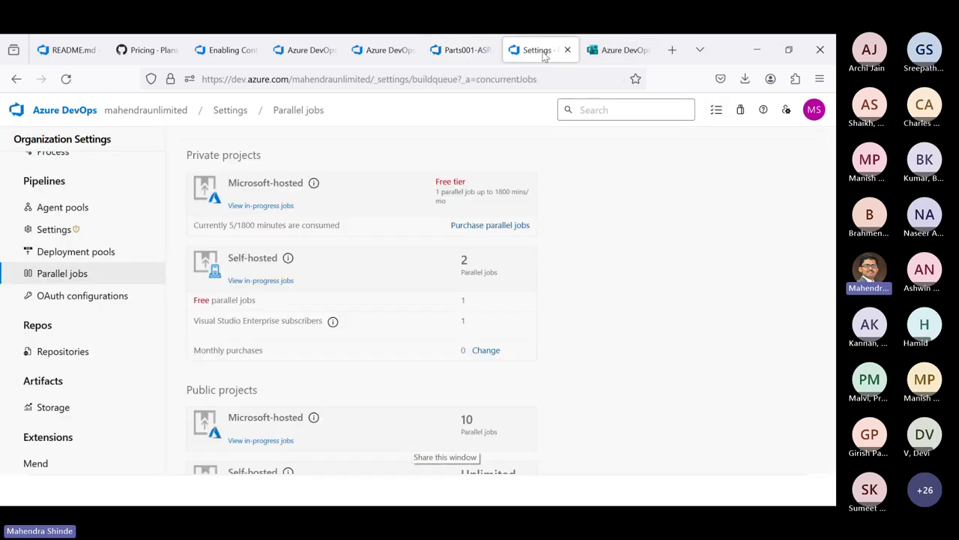
left_click(442, 50)
left_click(395, 50)
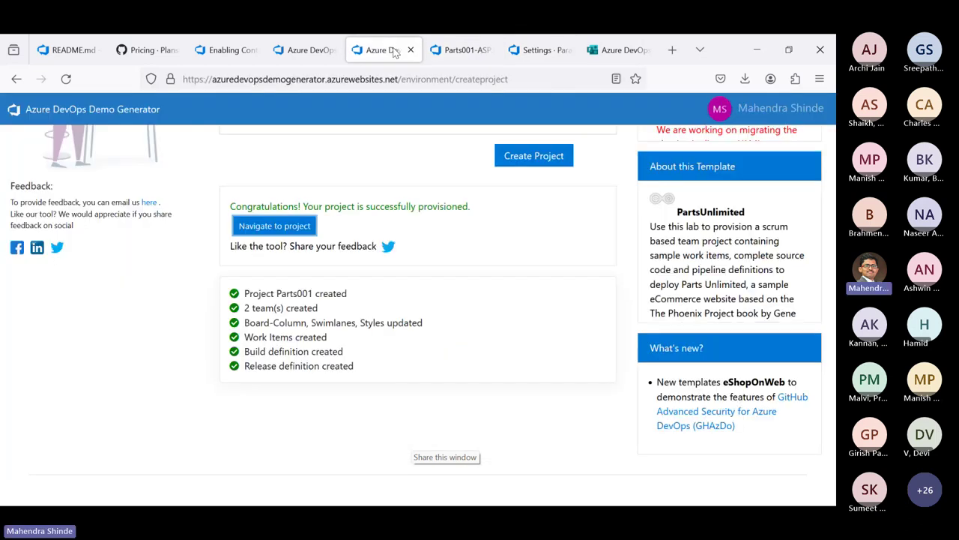
left_click(460, 50)
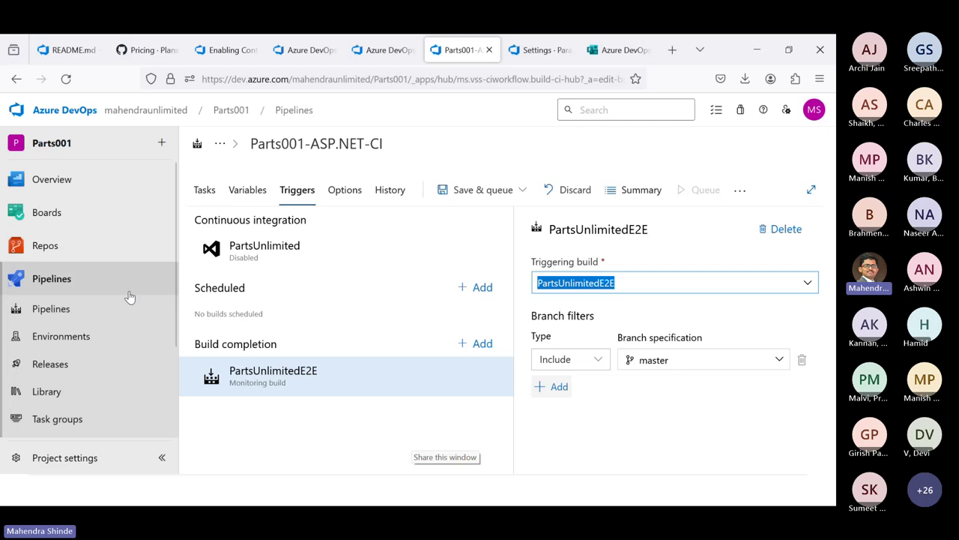
left_click(129, 300)
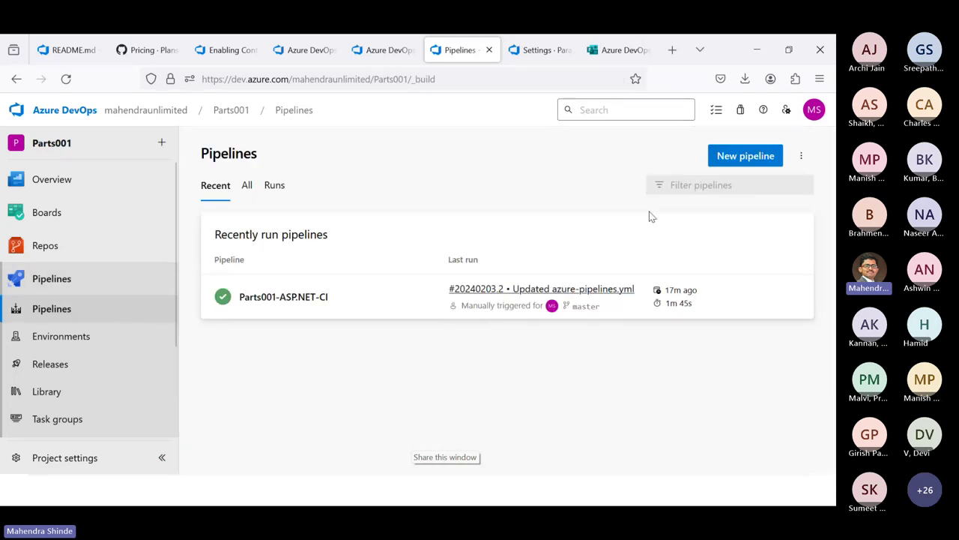
left_click(739, 158)
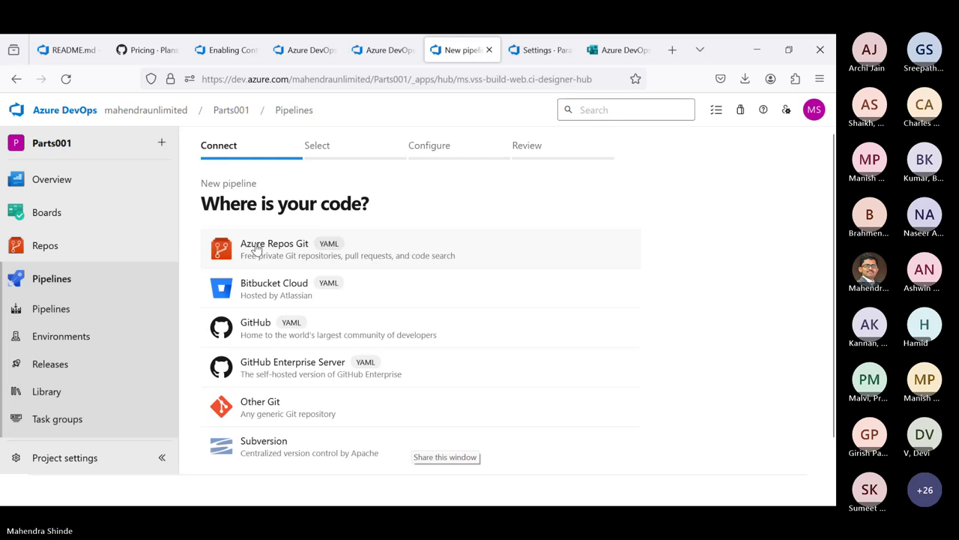
Choose Azure Repos Git and the PartsUnlimited repository as the new pipeline's code source.
left_click(257, 249)
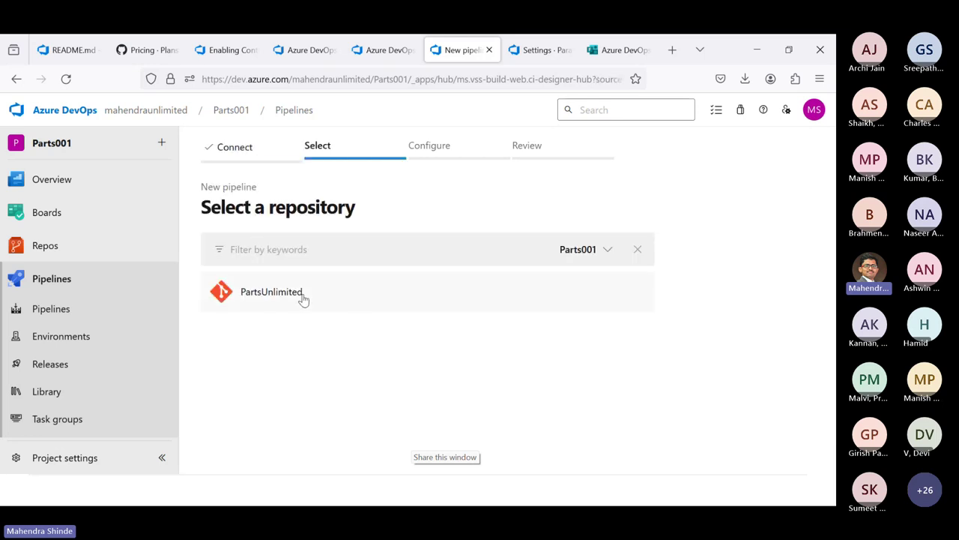
left_click(302, 298)
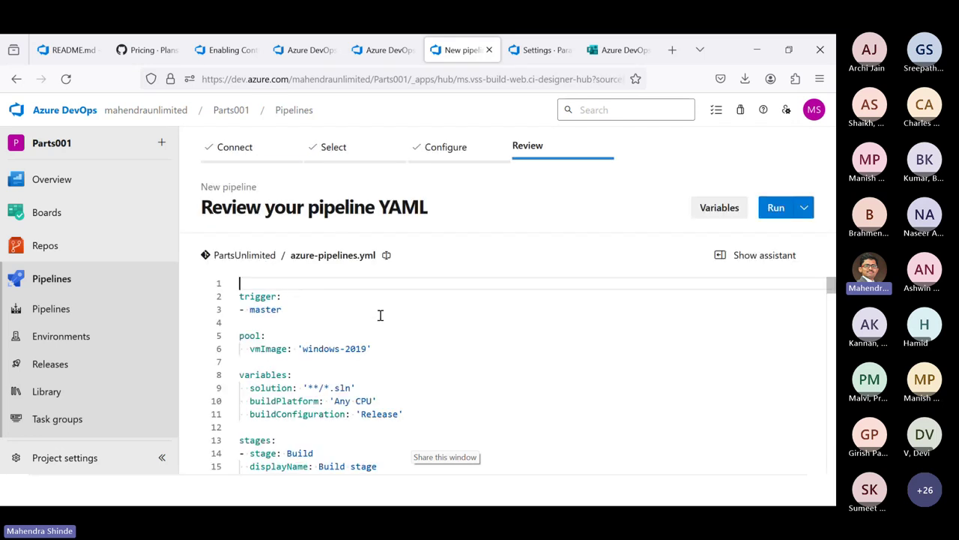
scroll(380, 314, "down", 5)
scroll(380, 315, "down", 3)
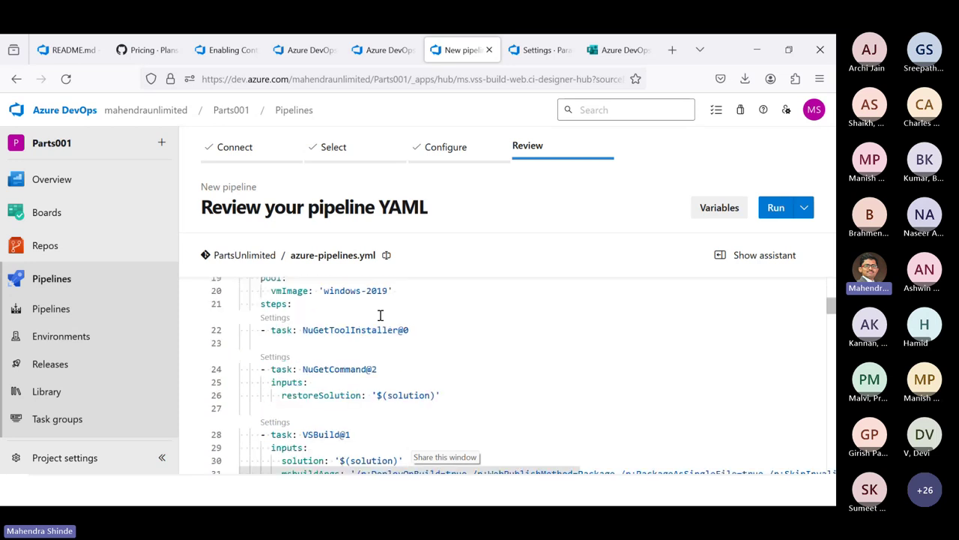
scroll(380, 314, "up", 6)
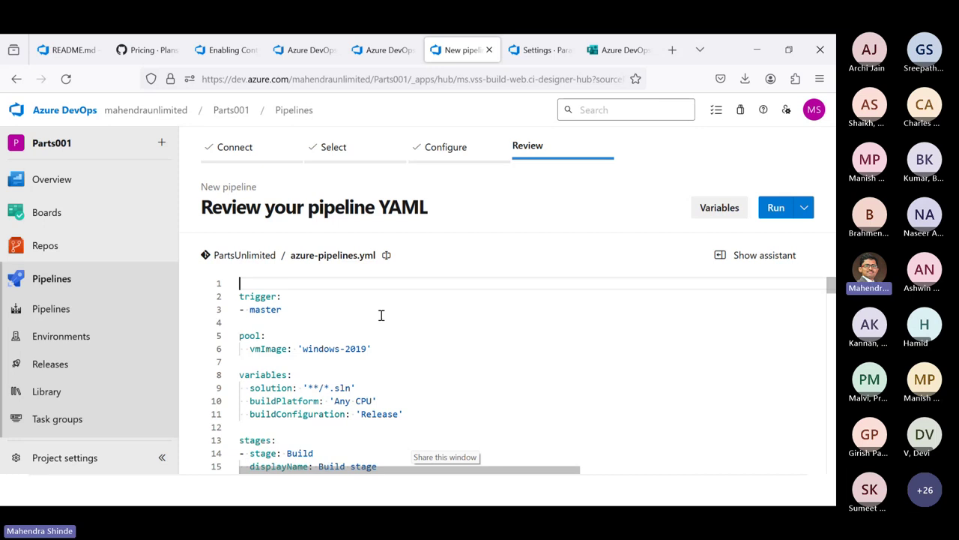
Scroll through the generated azure-pipelines.yml to review its contents.
scroll(381, 314, "down", 2)
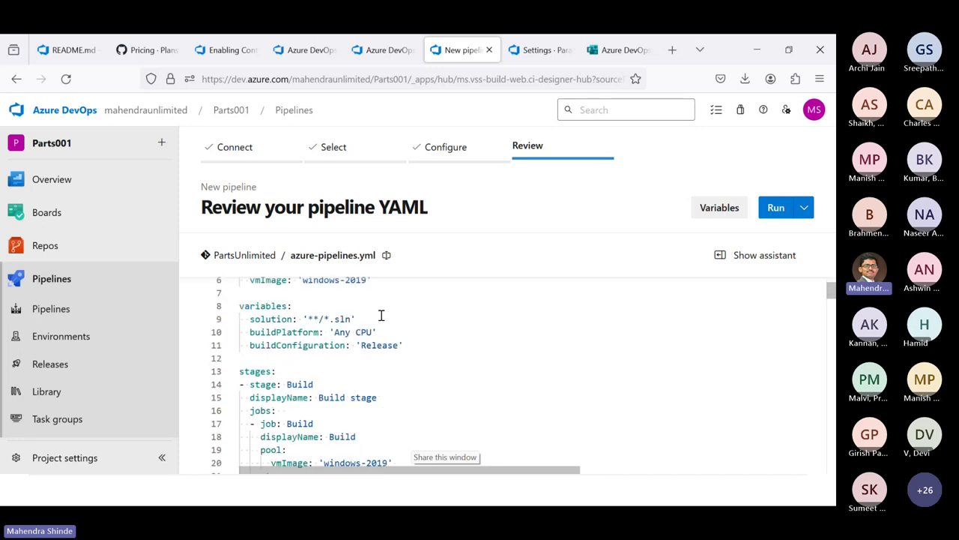
scroll(380, 315, "down", 2)
scroll(381, 315, "down", 3)
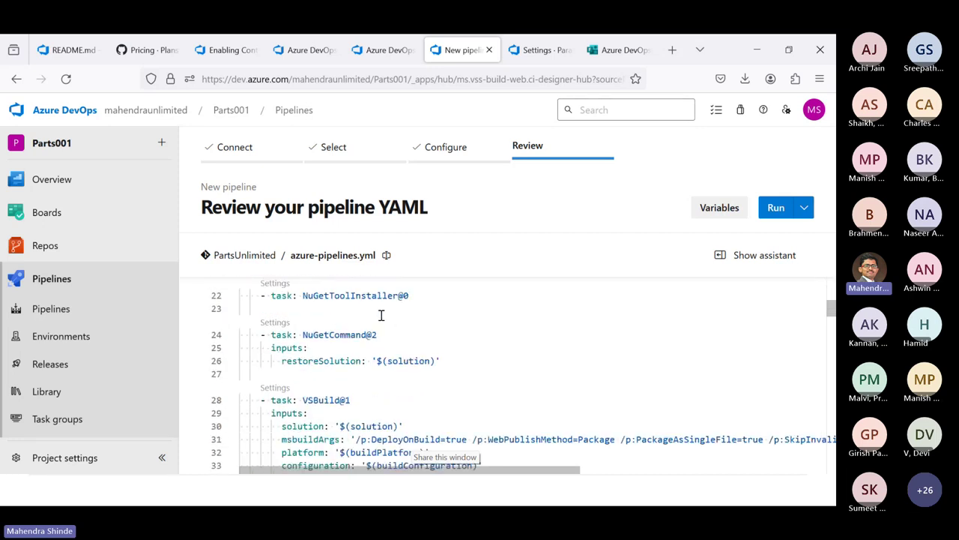
scroll(381, 315, "down", 2)
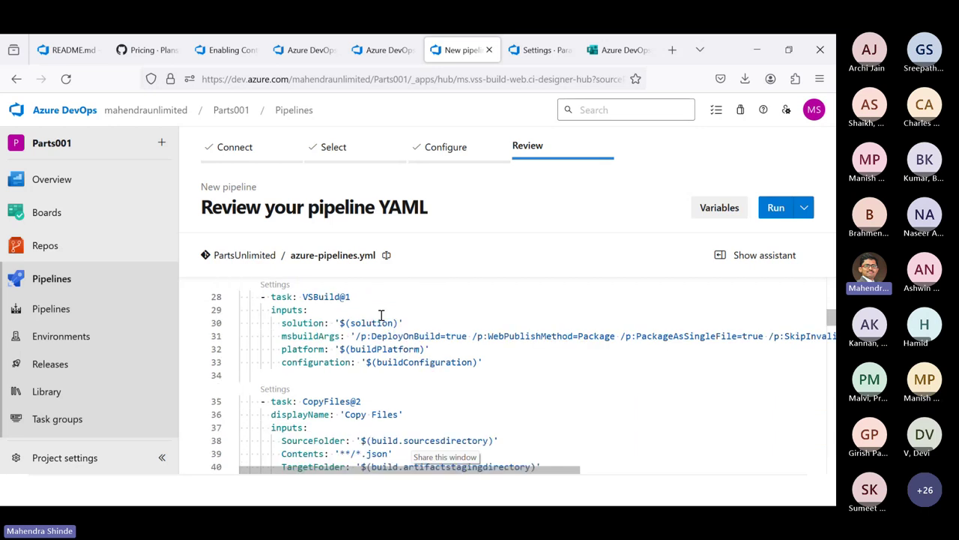
scroll(380, 315, "down", 6)
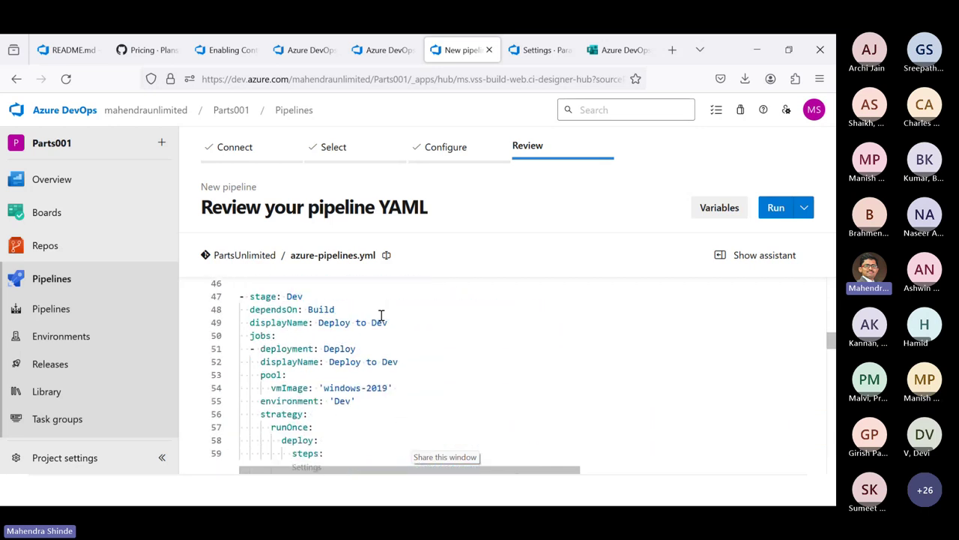
scroll(380, 314, "down", 13)
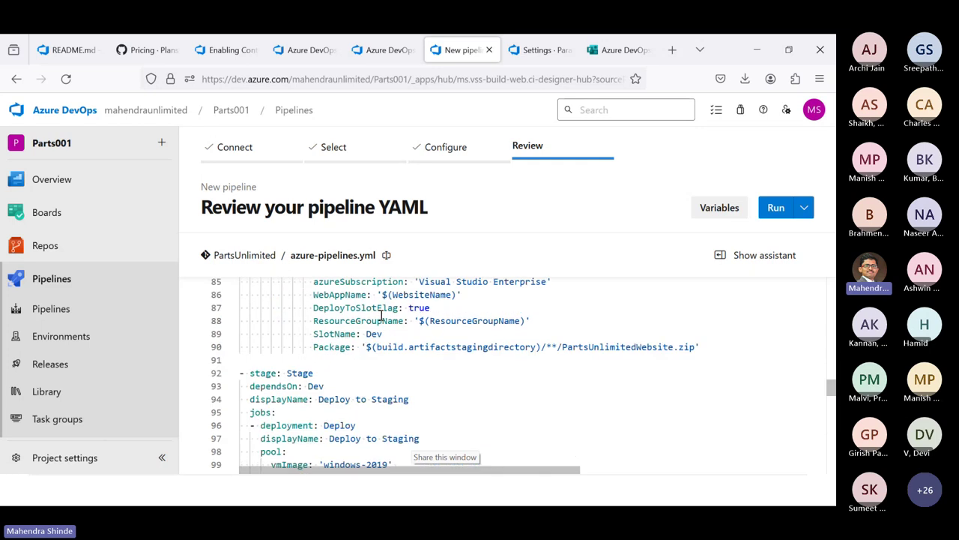
scroll(380, 315, "down", 20)
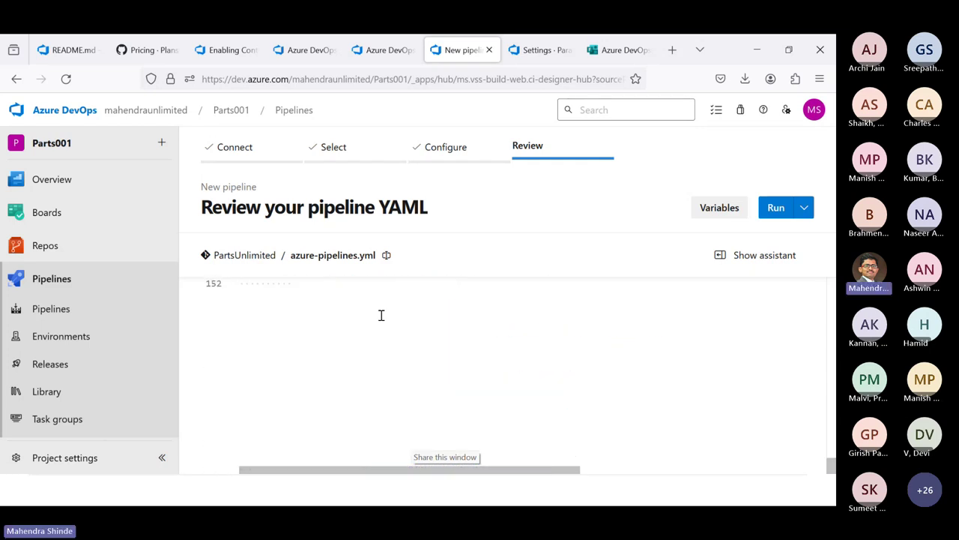
scroll(381, 315, "up", 20)
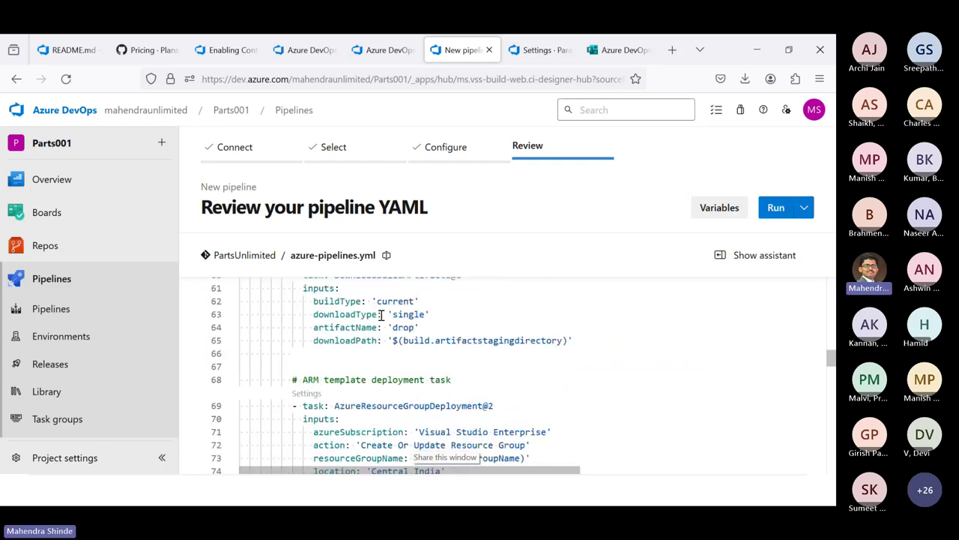
scroll(381, 315, "up", 2)
Go back to Pipelines and create a new pipeline from the PartsUnlimited Azure Repos Git repository.
left_click(294, 110)
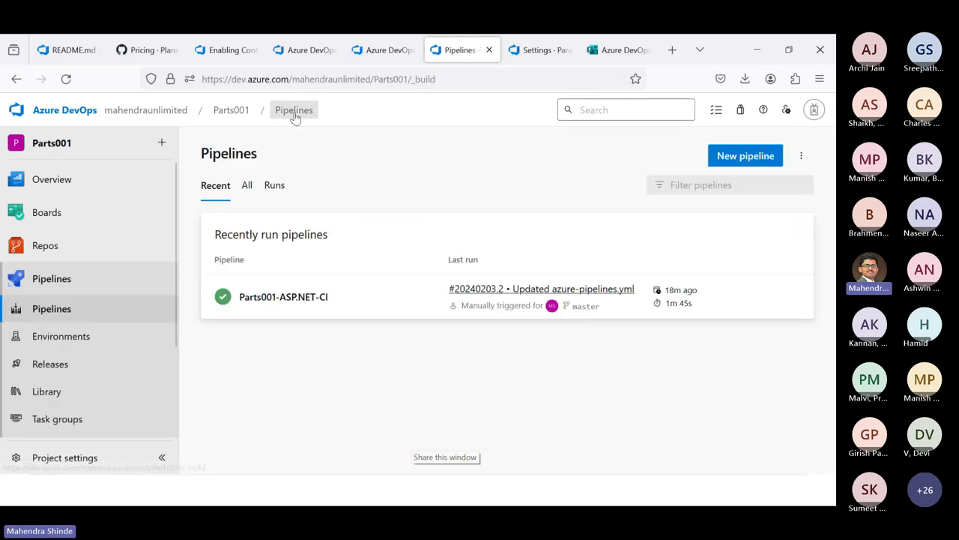
left_click(725, 158)
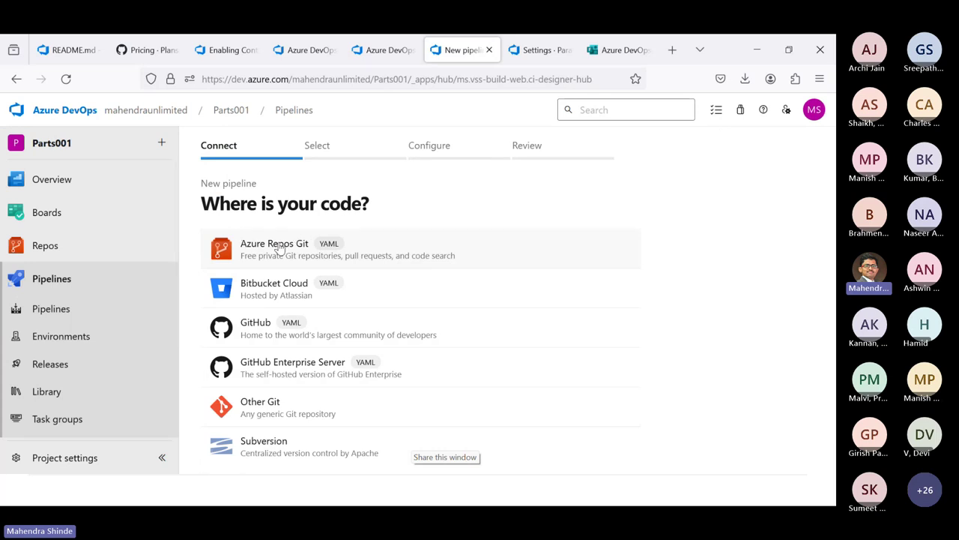
left_click(279, 248)
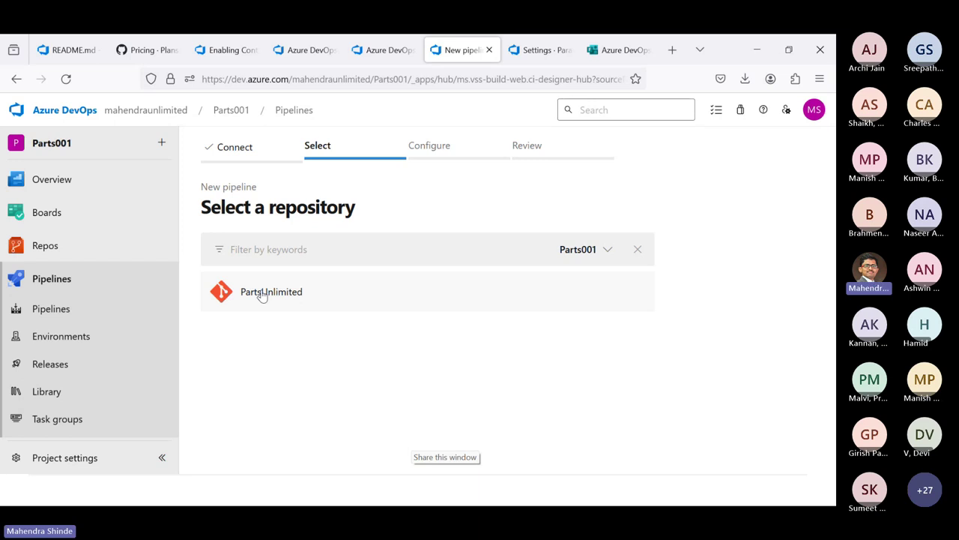
left_click(261, 295)
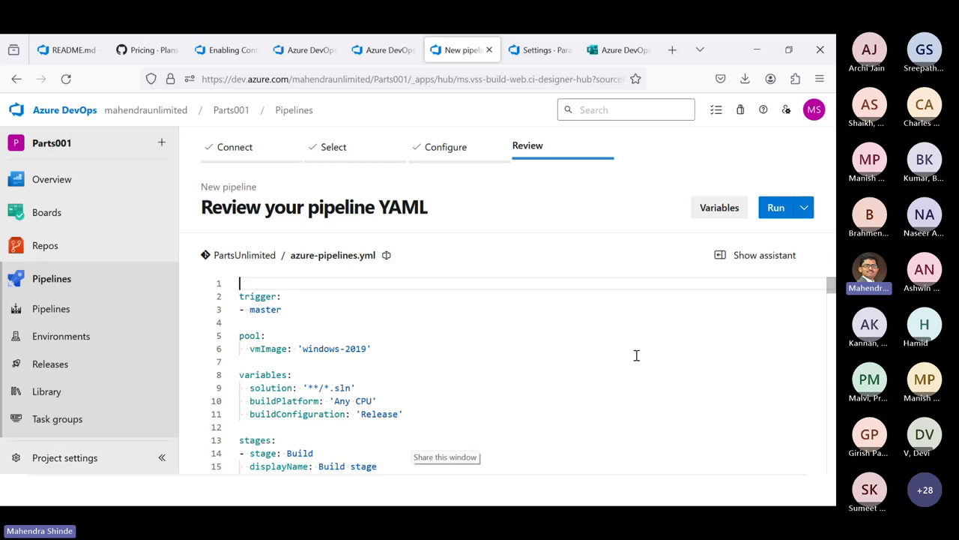
Start another new pipeline from the PartsUnlimited Azure Repos Git repository.
left_click(293, 109)
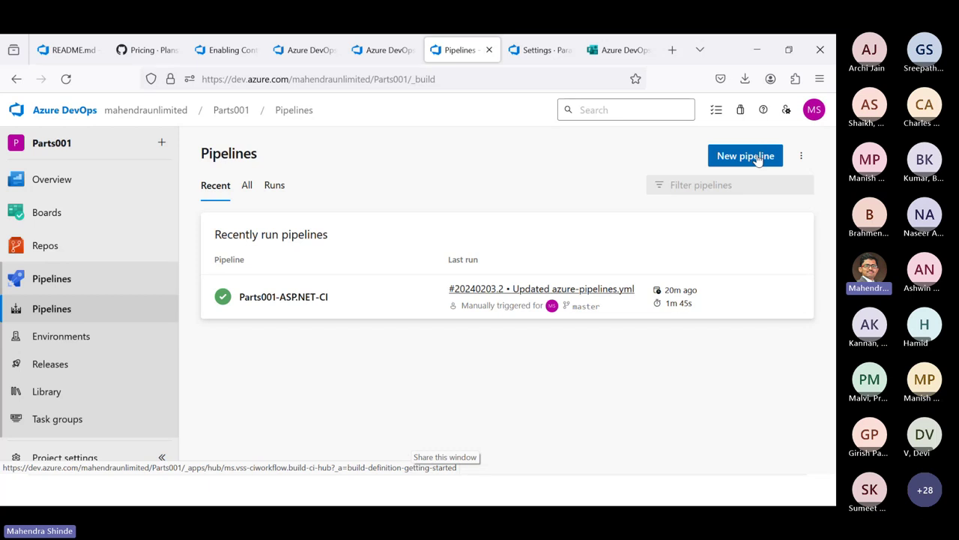
left_click(757, 157)
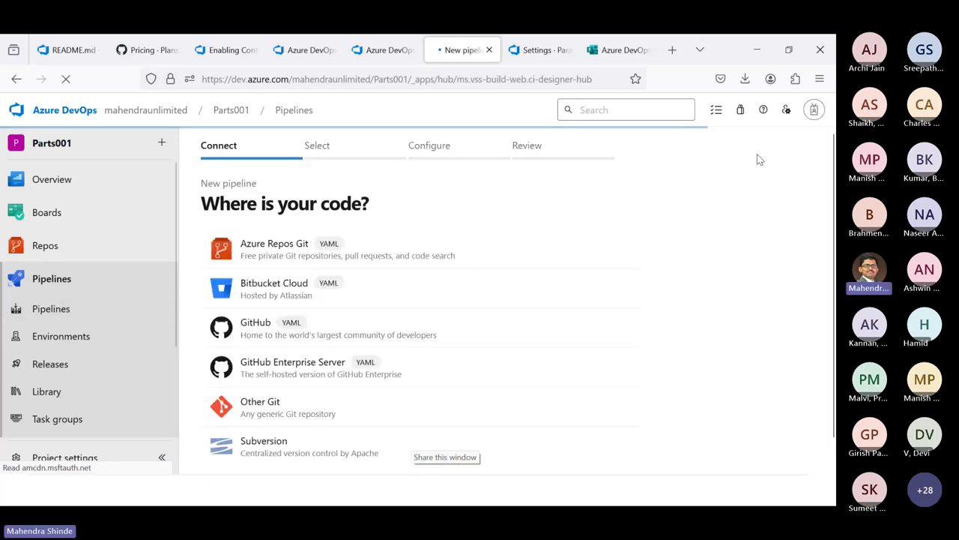
left_click(258, 237)
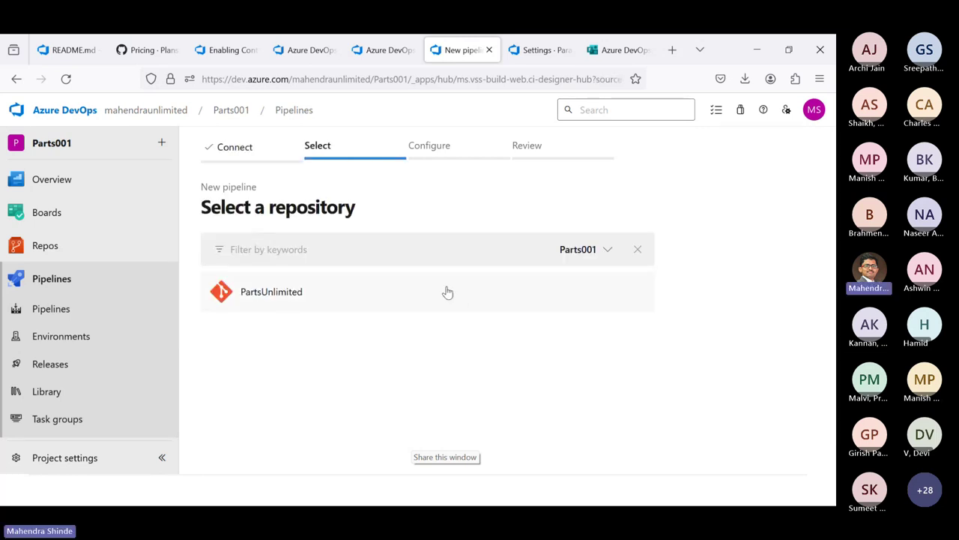
left_click(448, 292)
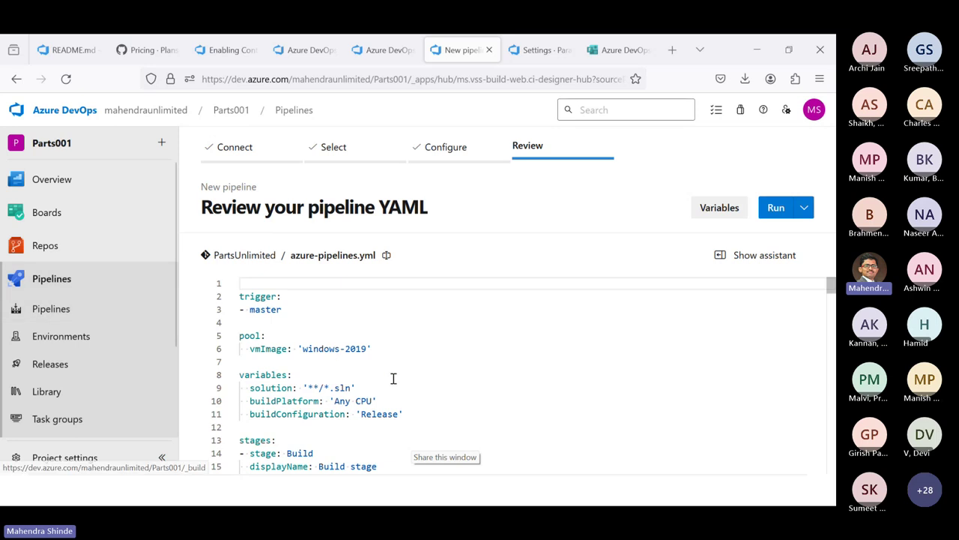
Scroll down the YAML and open the settings of the VSBuild@1 task.
scroll(372, 392, "down", 3)
scroll(373, 392, "down", 2)
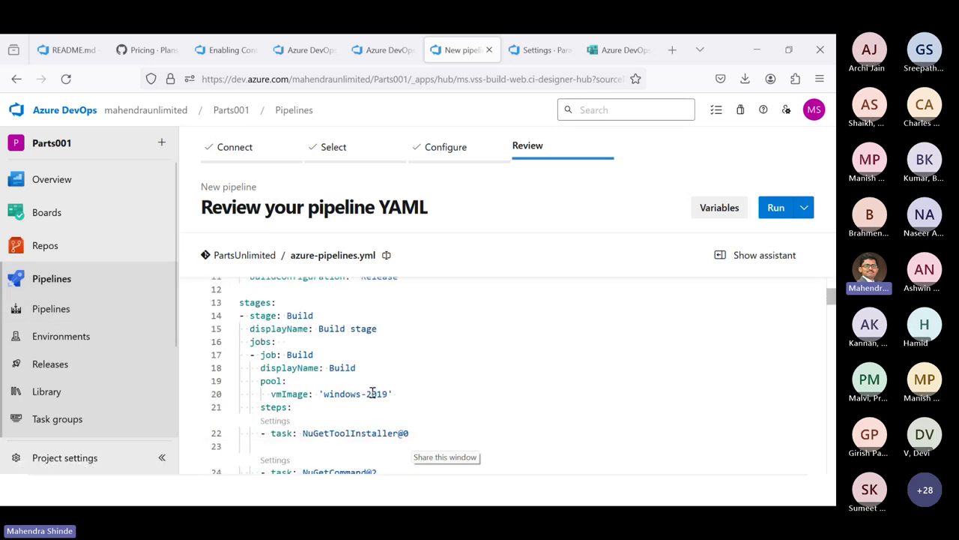
scroll(374, 389, "down", 2)
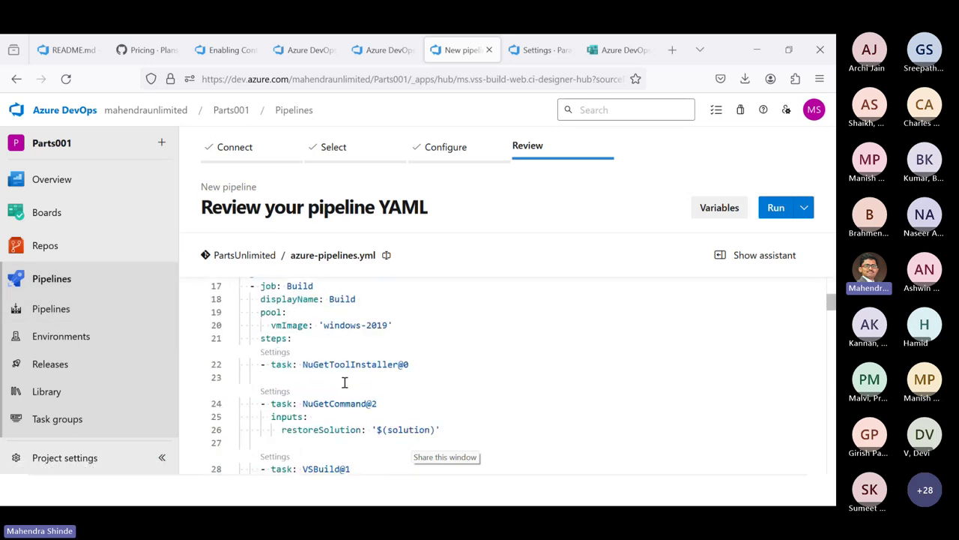
scroll(337, 439, "down", 2)
scroll(330, 375, "down", 1)
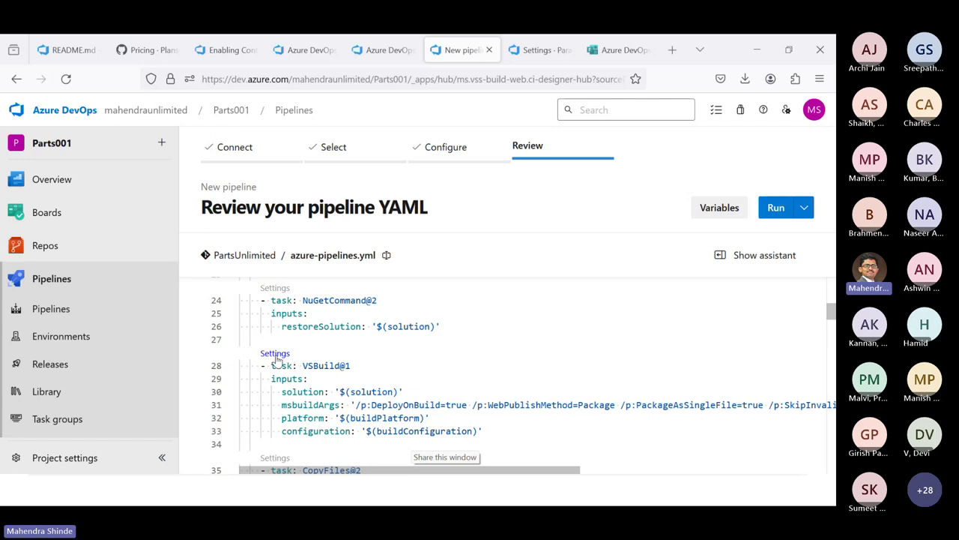
left_click(275, 355)
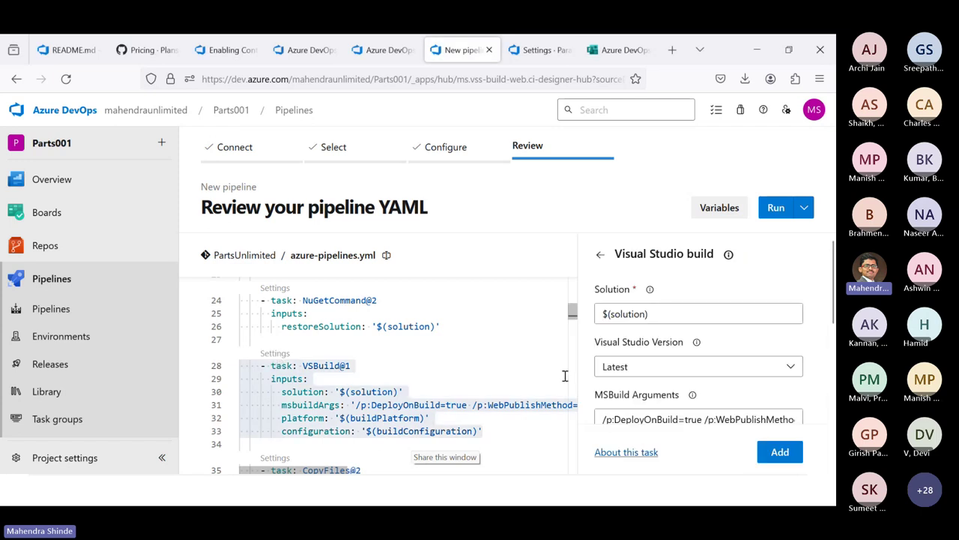
scroll(314, 398, "down", 2)
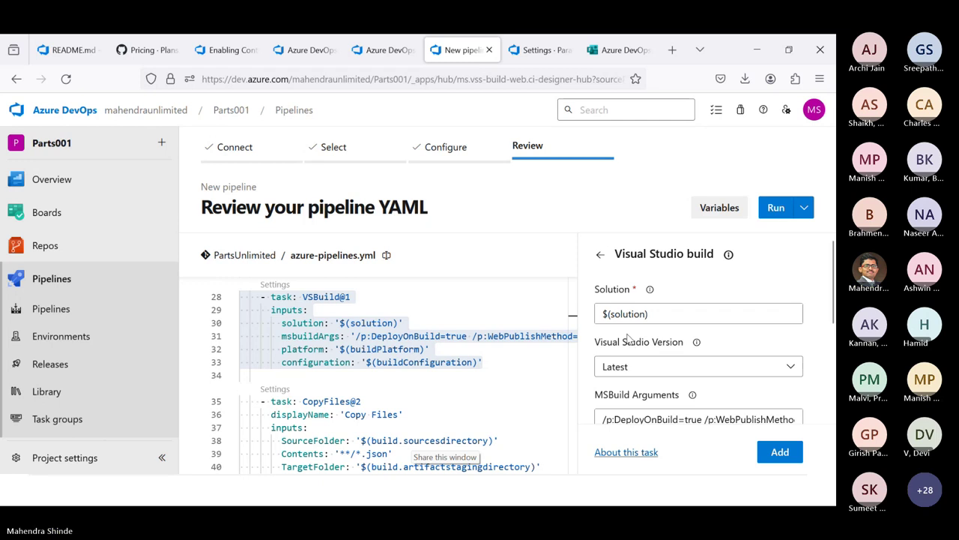
Insert an Azure file copy task into the YAML at empty line 27.
left_click(600, 254)
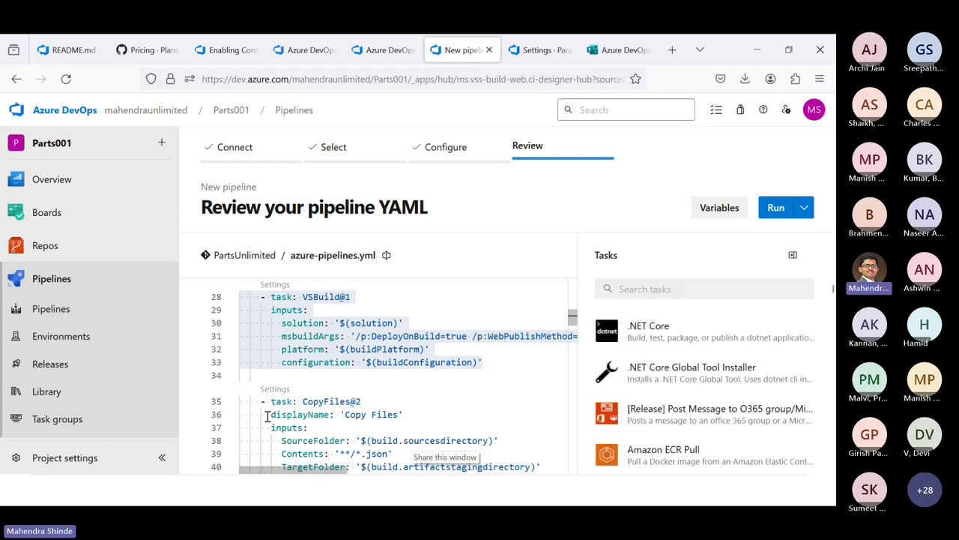
scroll(268, 414, "up", 2)
left_click(277, 344)
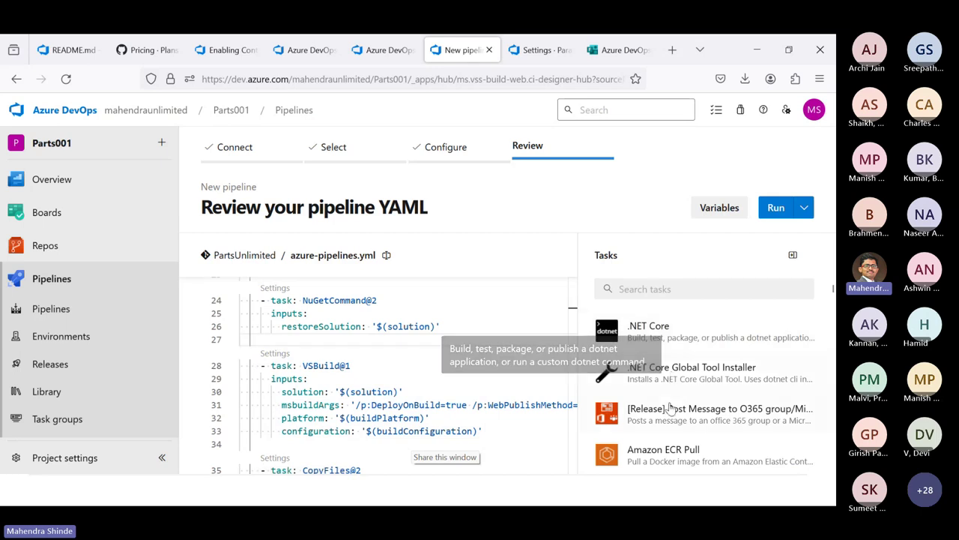
scroll(660, 408, "down", 3)
scroll(673, 424, "down", 4)
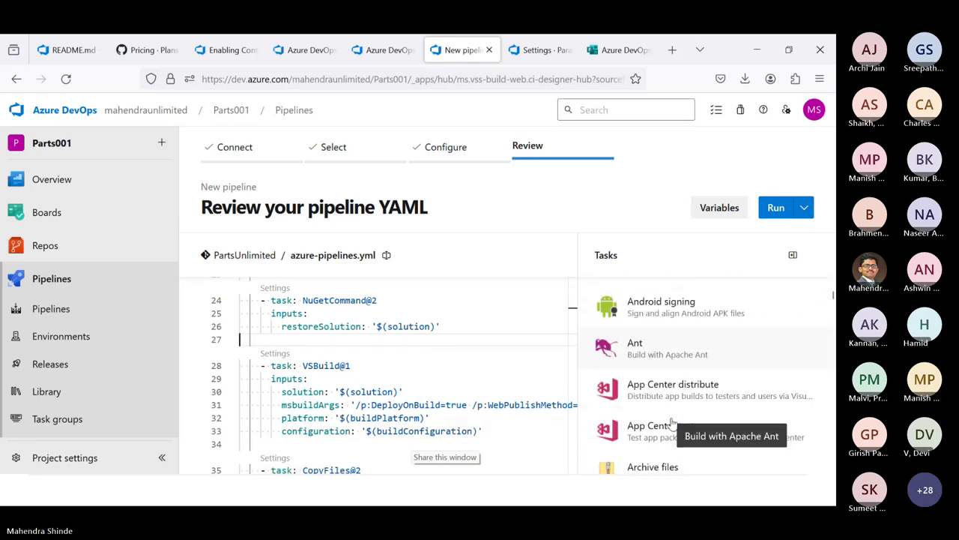
scroll(672, 424, "down", 6)
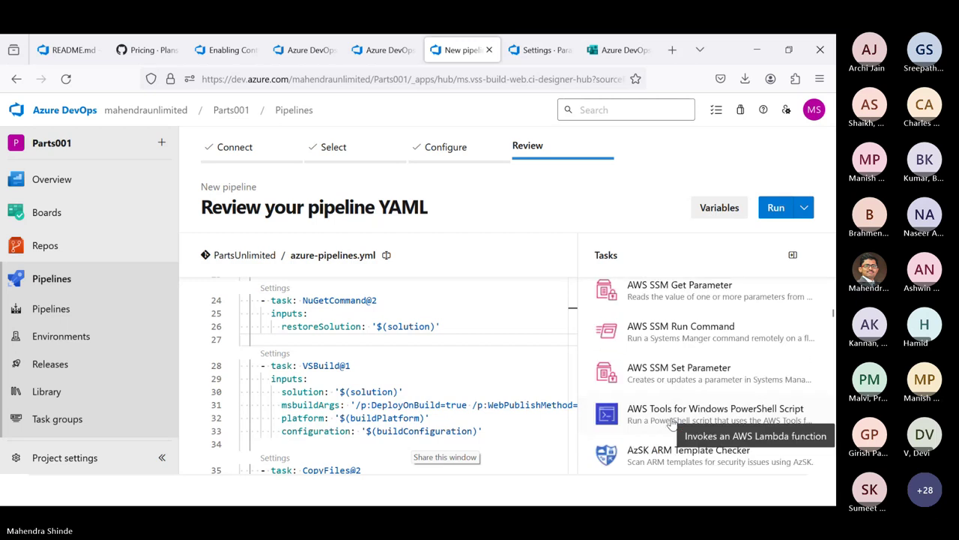
scroll(672, 424, "down", 5)
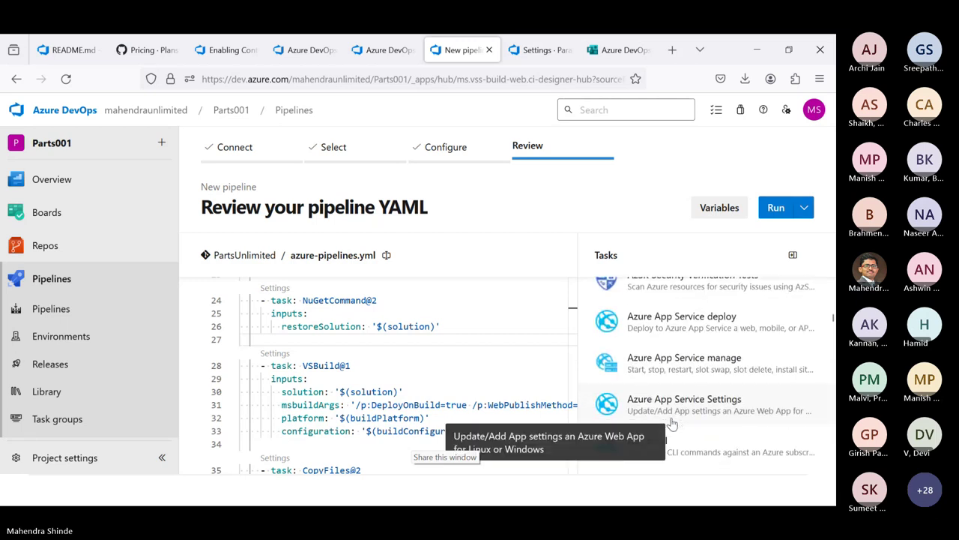
left_click(669, 384)
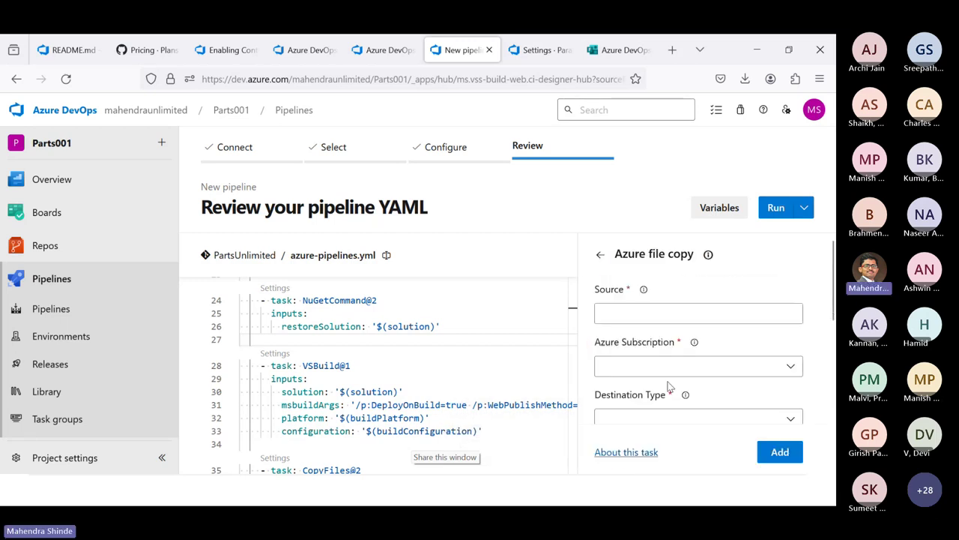
left_click(789, 454)
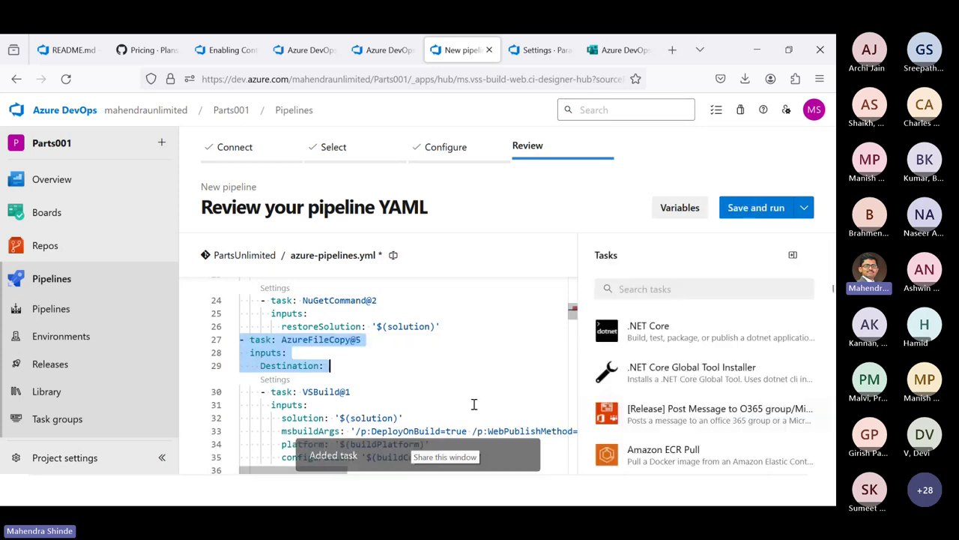
Select the inserted AzureFileCopy@5 lines and delete them.
left_click(360, 378)
left_click_drag(355, 378, 208, 358)
key("Delete")
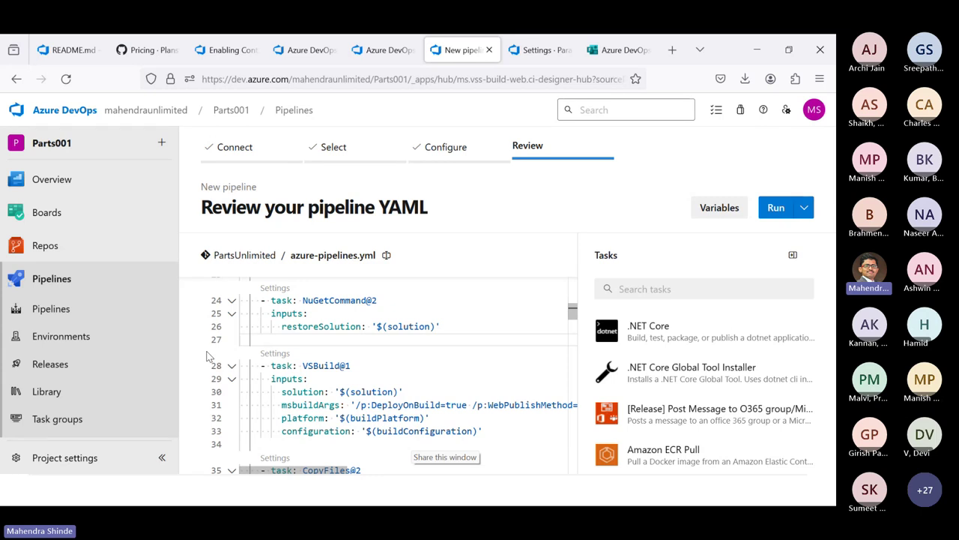
Return to Pipelines and start a new pipeline from the PartsUnlimited Azure Repos Git repository.
left_click(63, 287)
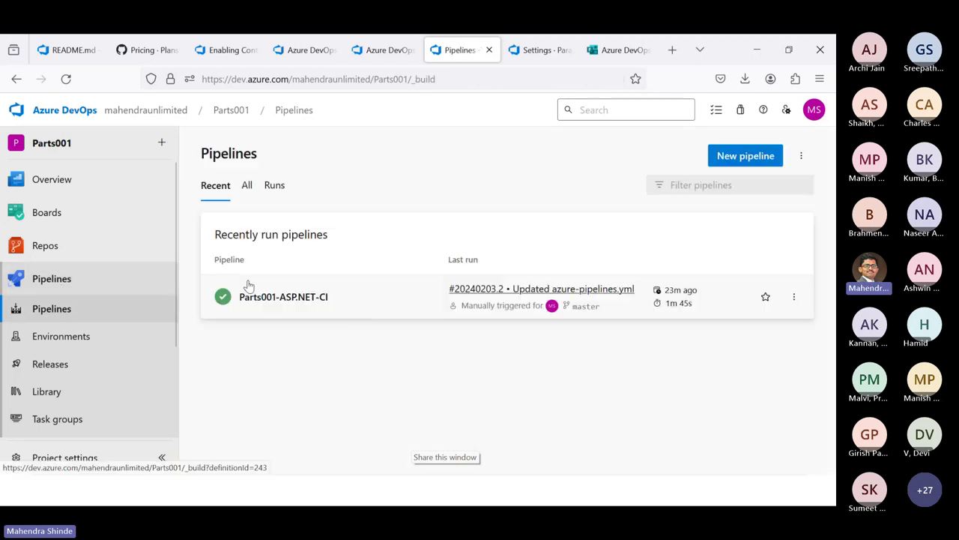
left_click(742, 155)
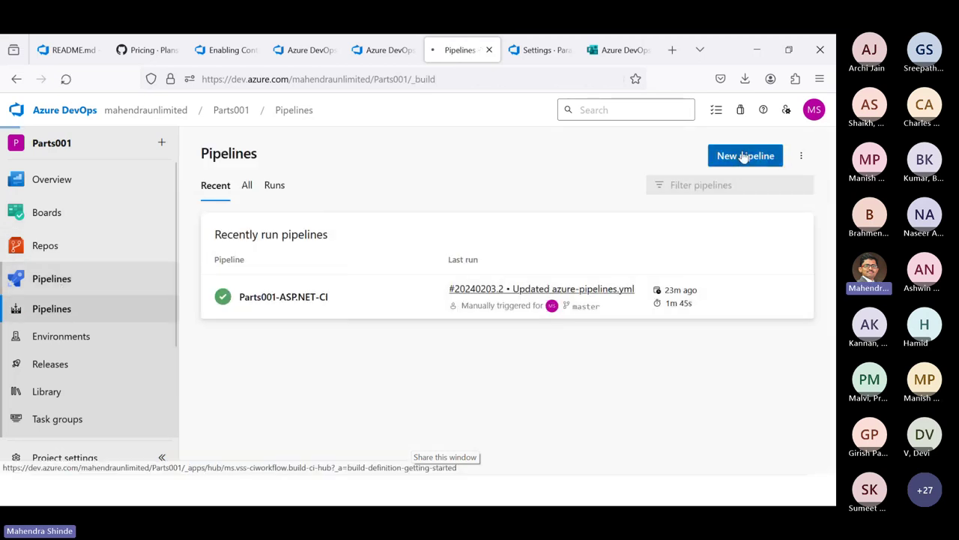
left_click(413, 269)
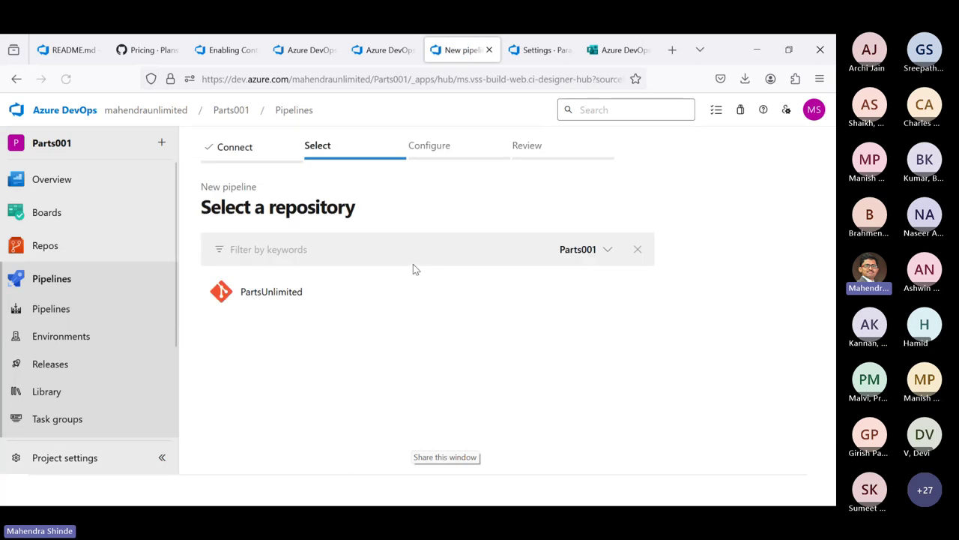
left_click(297, 288)
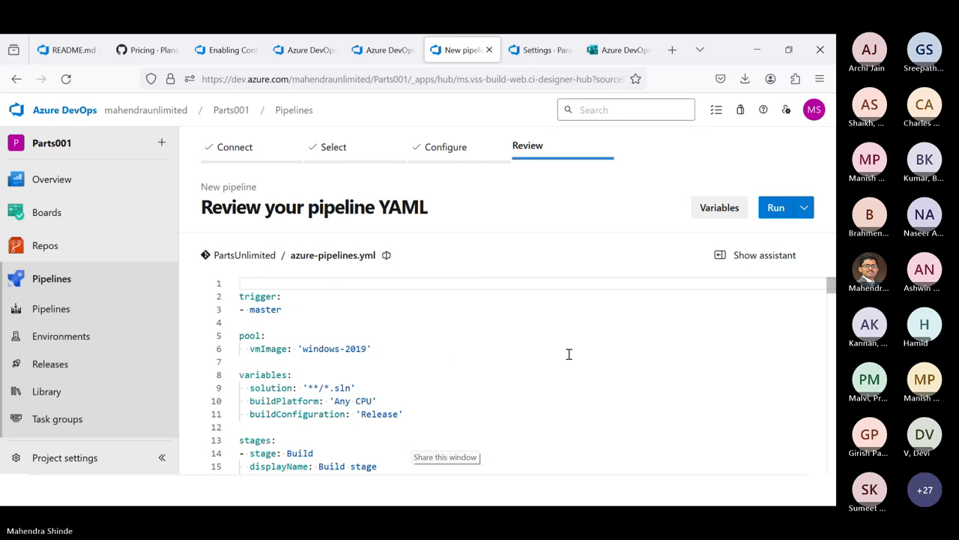
Select all of the starter azure-pipelines.yml text in the editor.
key("ctrl+a")
left_click(412, 366)
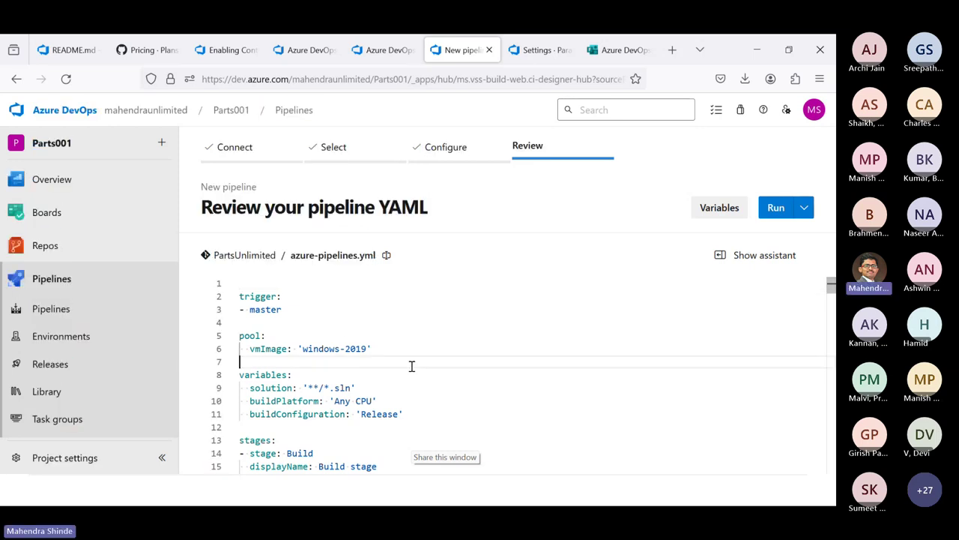
key("ctrl+a")
key("Delete")
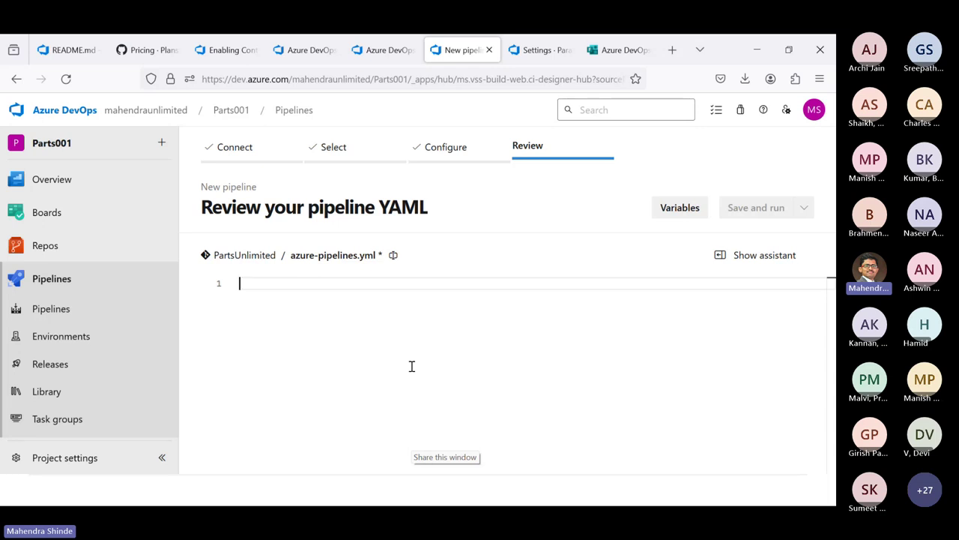
type("trig")
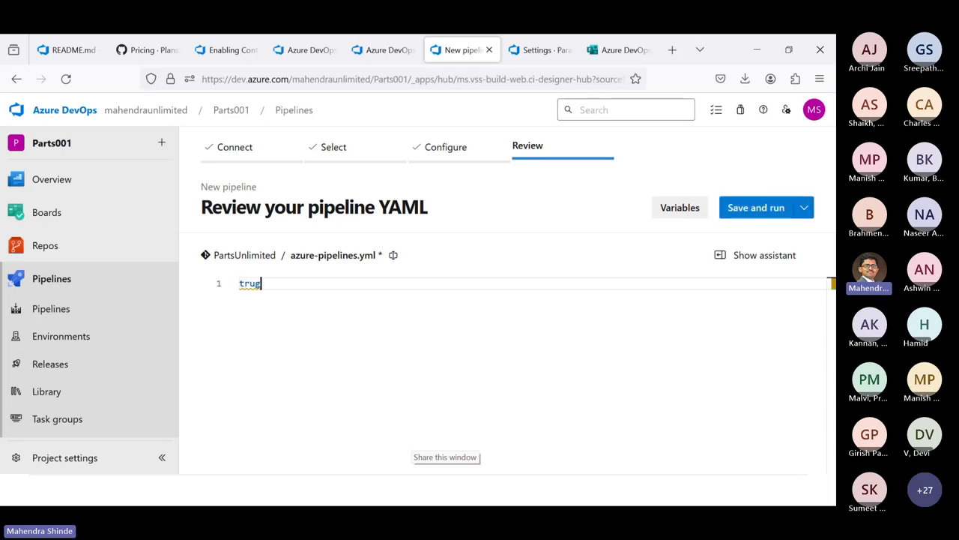
key("BackSpace")
key("BackSpace")
type("igger:")
key("Return")
key("Escape")
type("-")
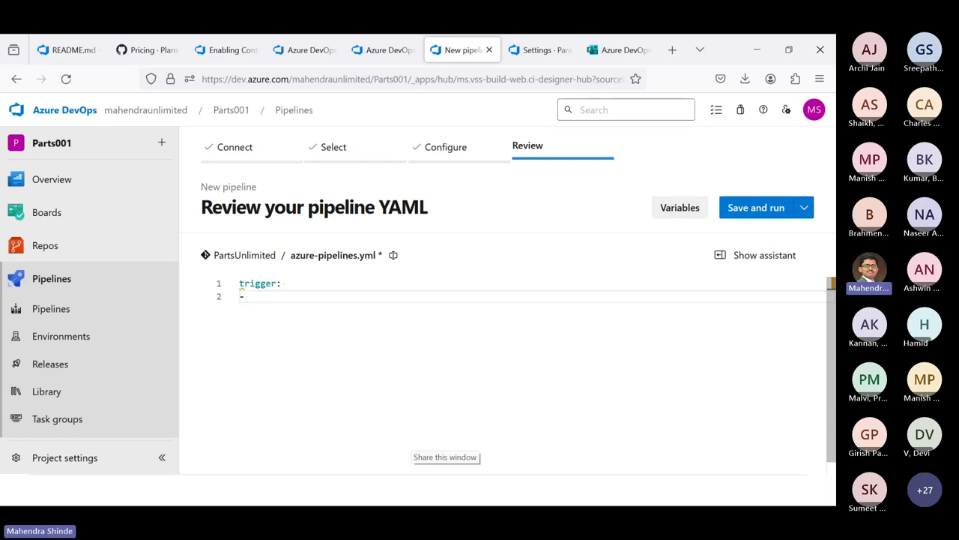
type(" master")
key("Return")
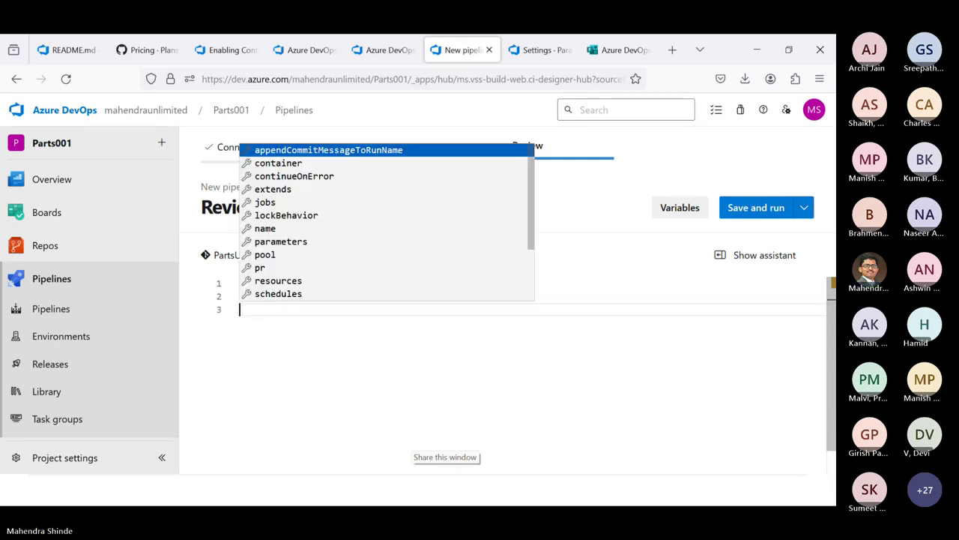
key("Return")
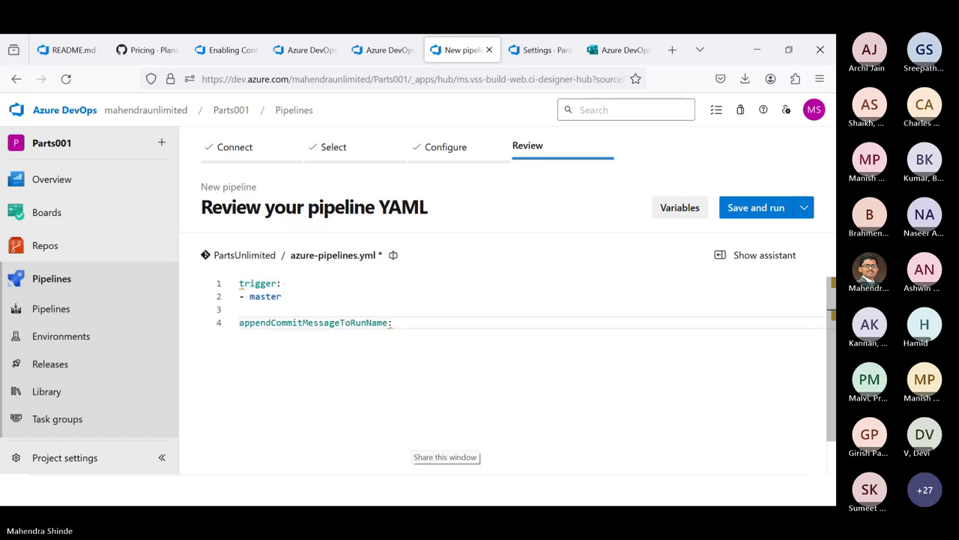
key("shift+Home")
key("BackSpace")
key("ctrl+space")
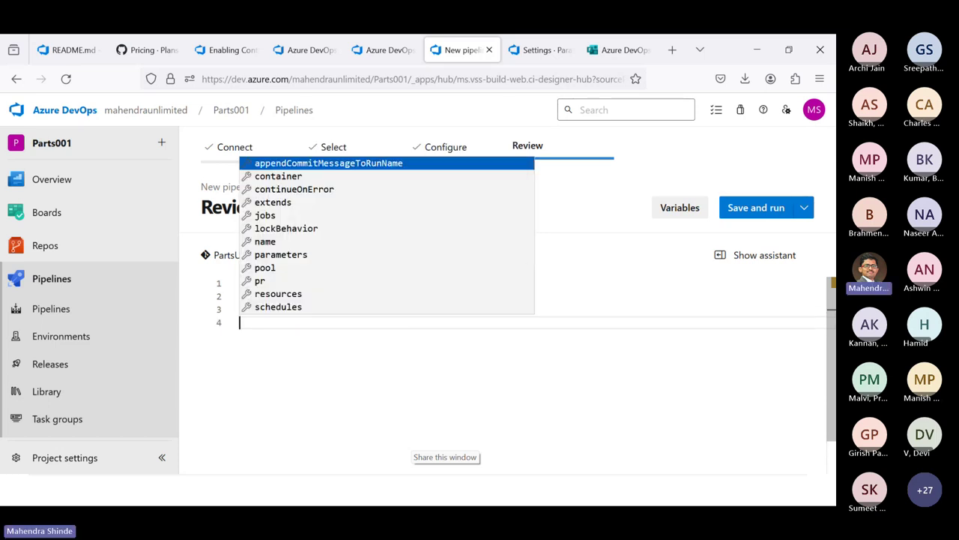
key("Down")
key("Down")
key("Down")
key("Down")
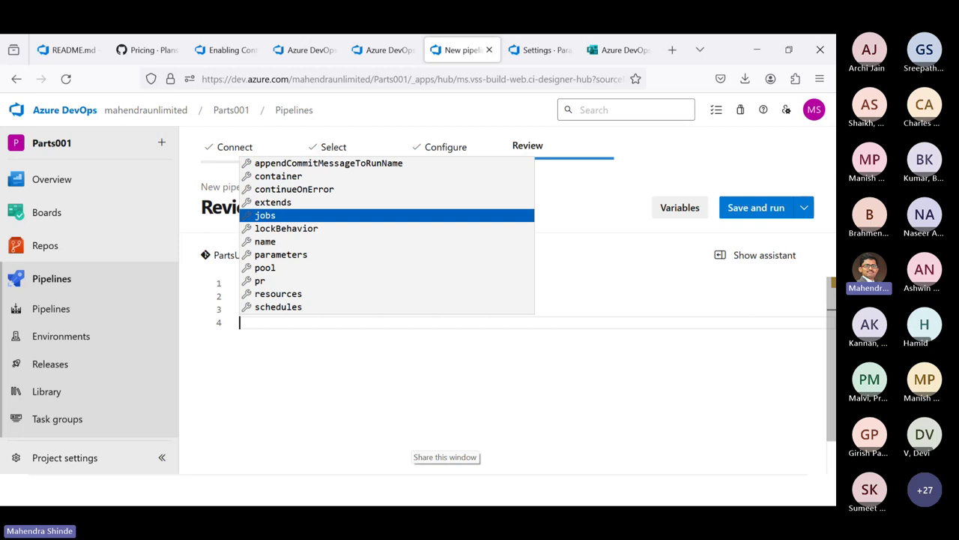
key("Return")
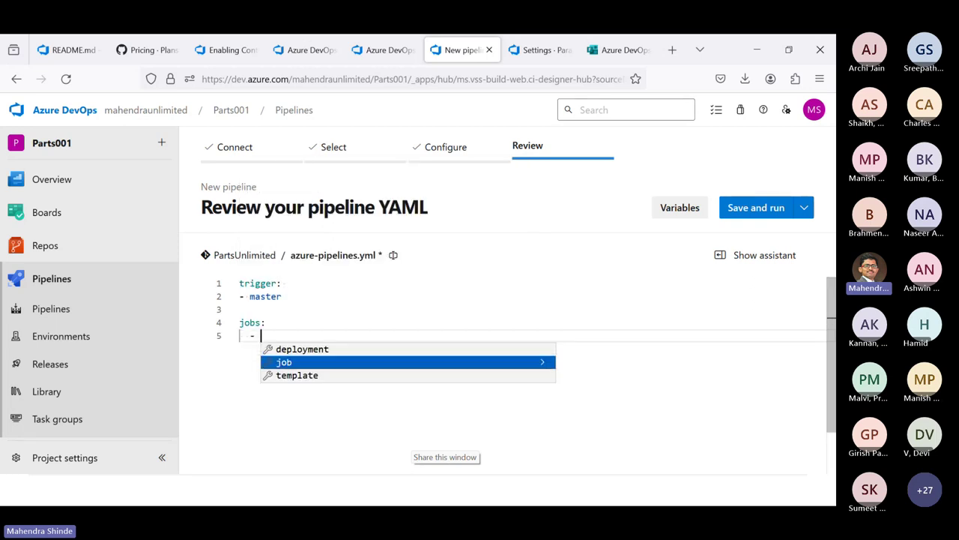
key("Return")
key("Return")
key("ctrl+space")
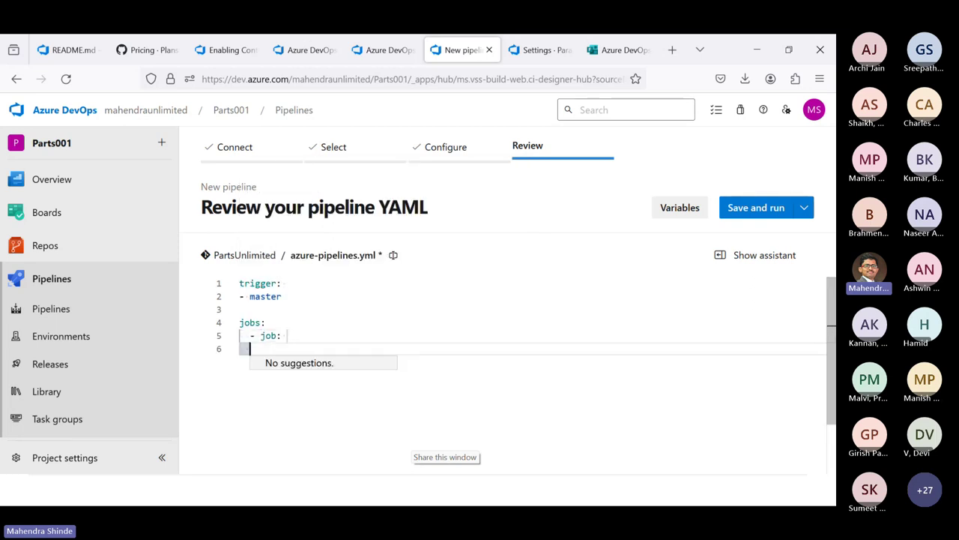
key("shift+Home")
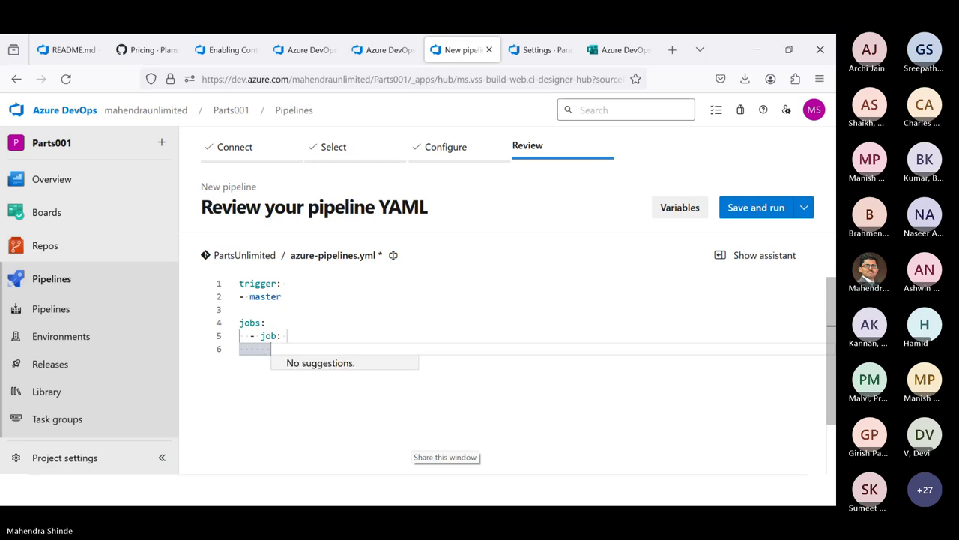
key("BackSpace")
key("BackSpace")
key("BackSpace")
key("BackSpace")
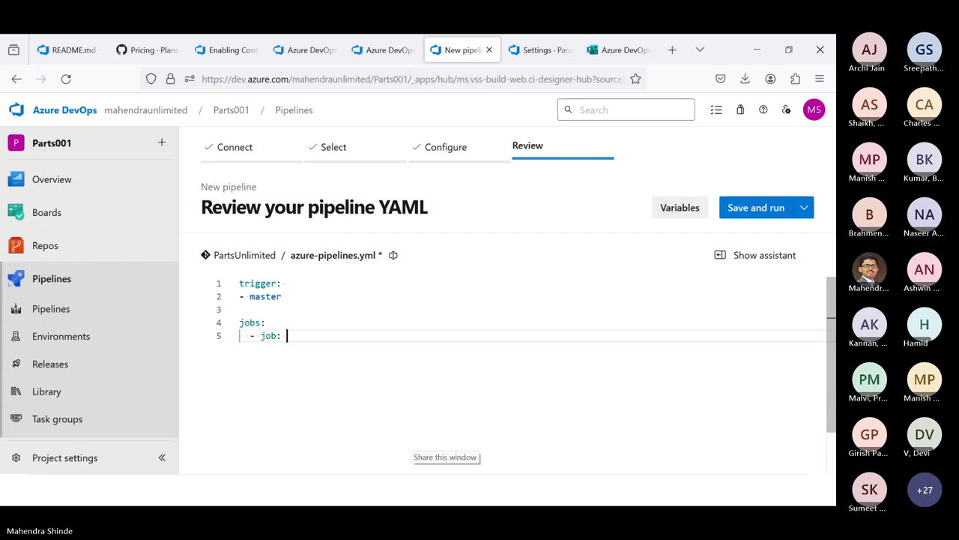
type("build")
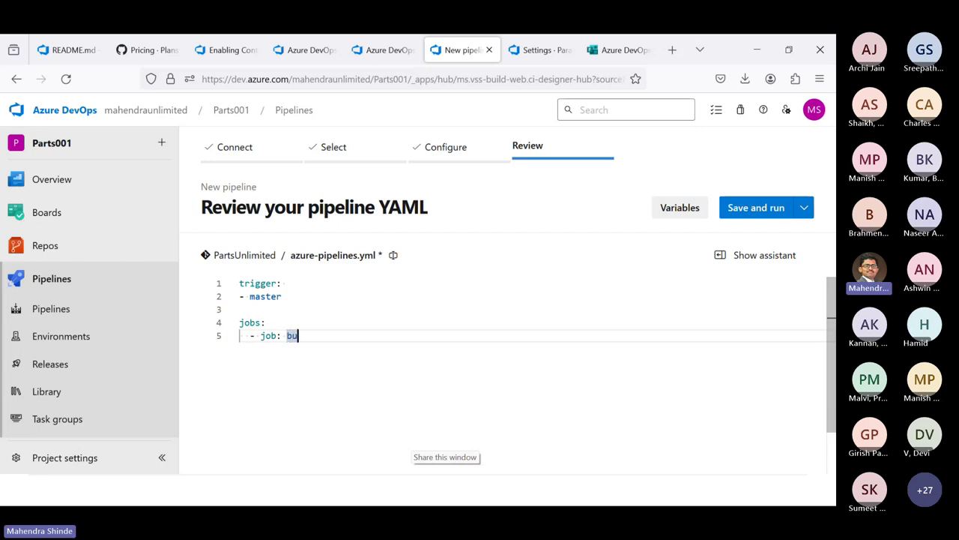
key("Return")
key("Tab")
key("ctrl+space")
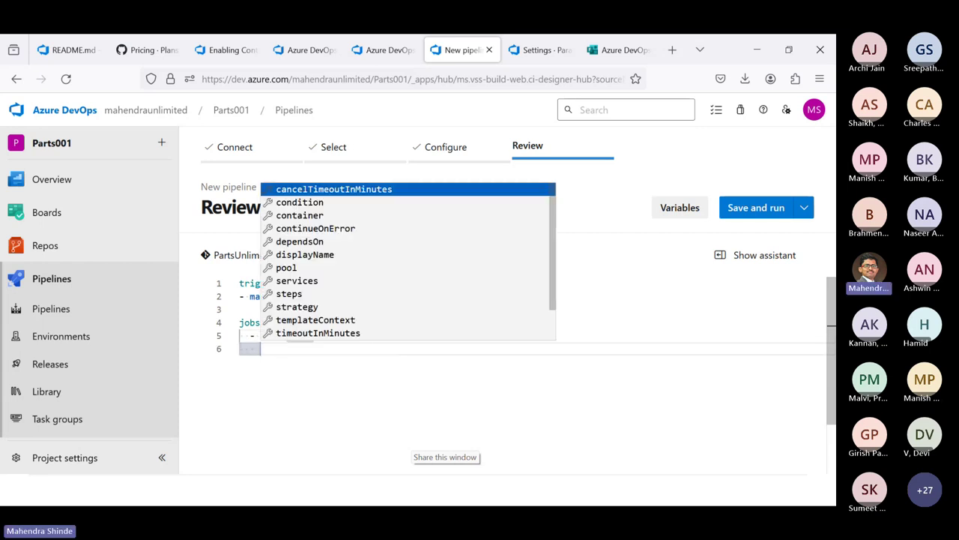
key("Down")
key("Down")
key("Down")
key("Down")
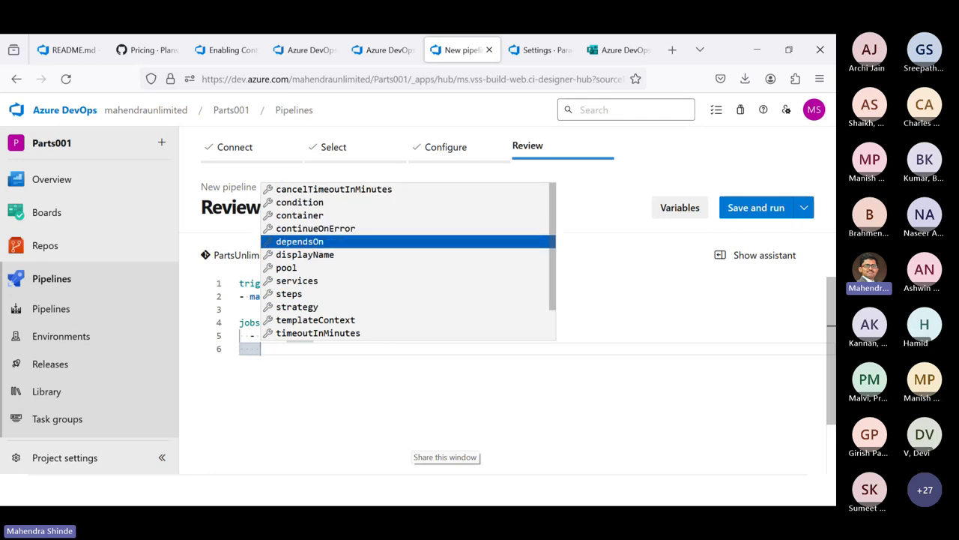
key("Down")
key("Down")
key("Down")
key("Up")
key("Return")
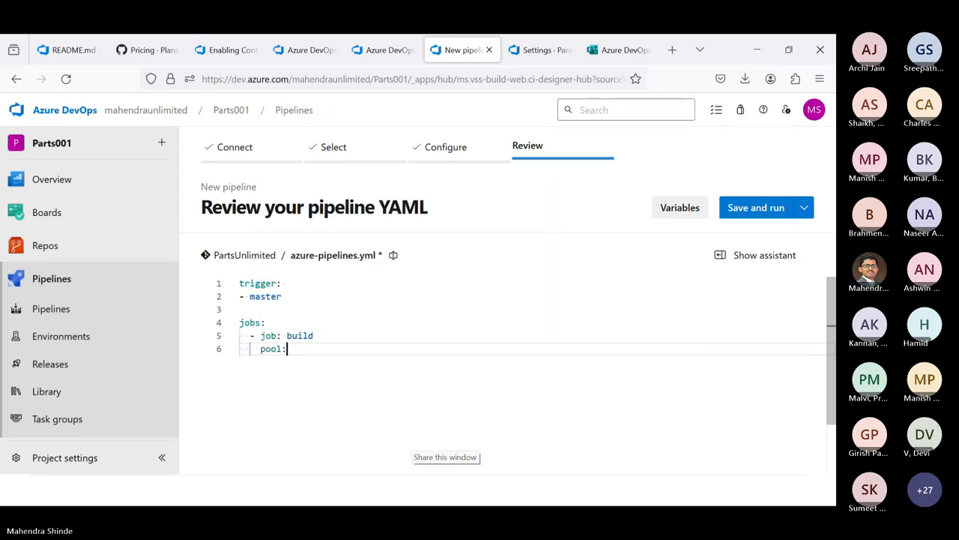
left_click(271, 335)
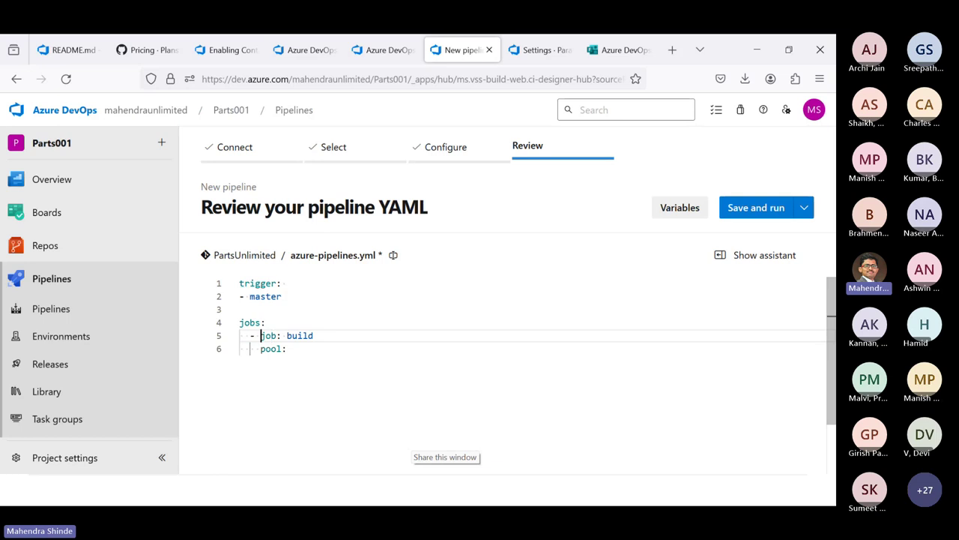
left_click(287, 349)
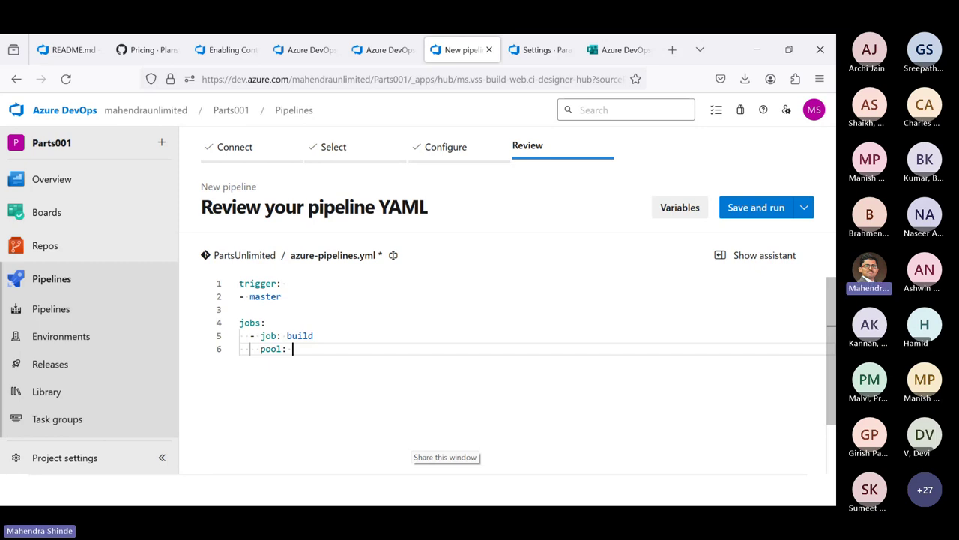
key("BackSpace")
key("BackSpace")
key("BackSpace")
key("BackSpace")
key("BackSpace")
key("BackSpace")
key("BackSpace")
key("BackSpace")
key("BackSpace")
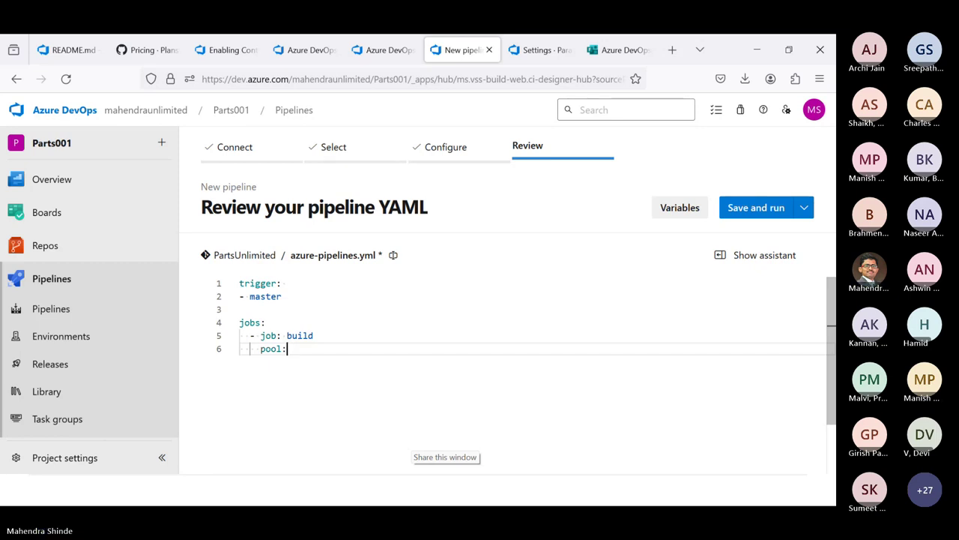
key("ctrl+z")
key("ctrl+z")
key("ctrl+z")
key("ctrl+z")
key("ctrl+z")
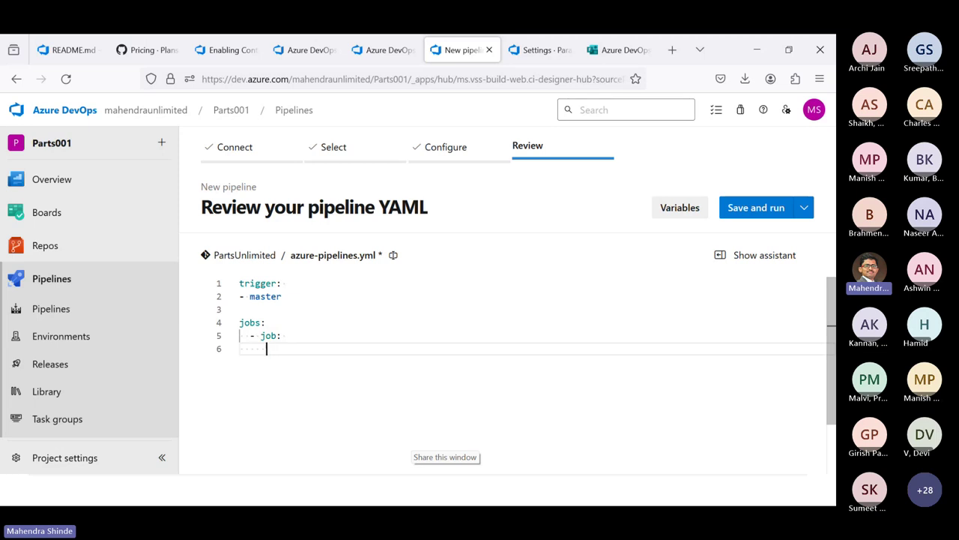
key("ctrl+z")
key("ctrl+z")
key("ctrl+z")
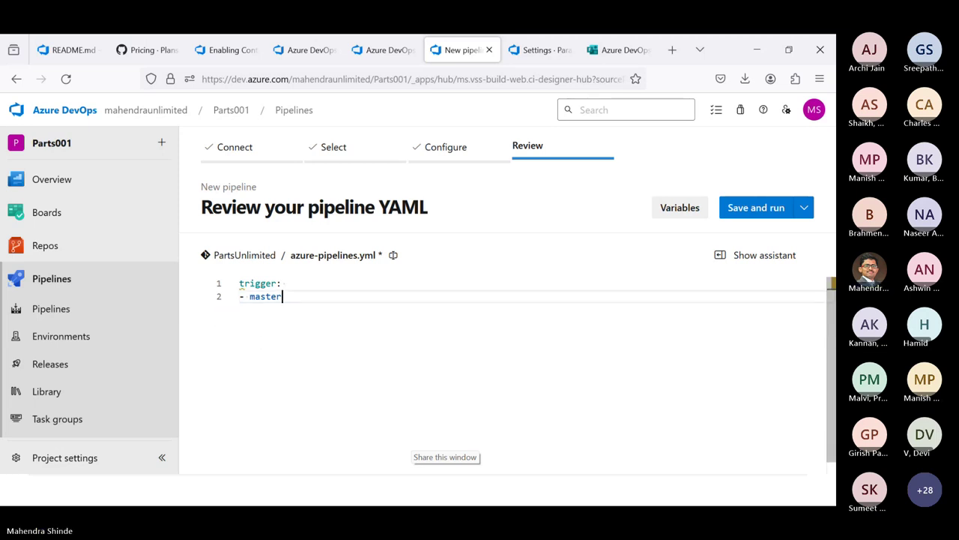
key("ctrl+z")
key("ctrl+z")
key("ctrl+z")
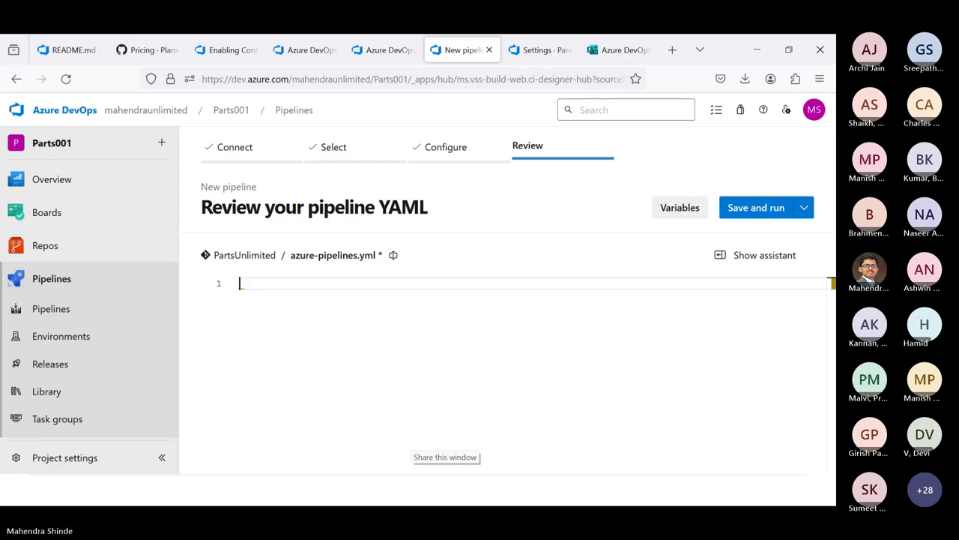
key("ctrl+Home")
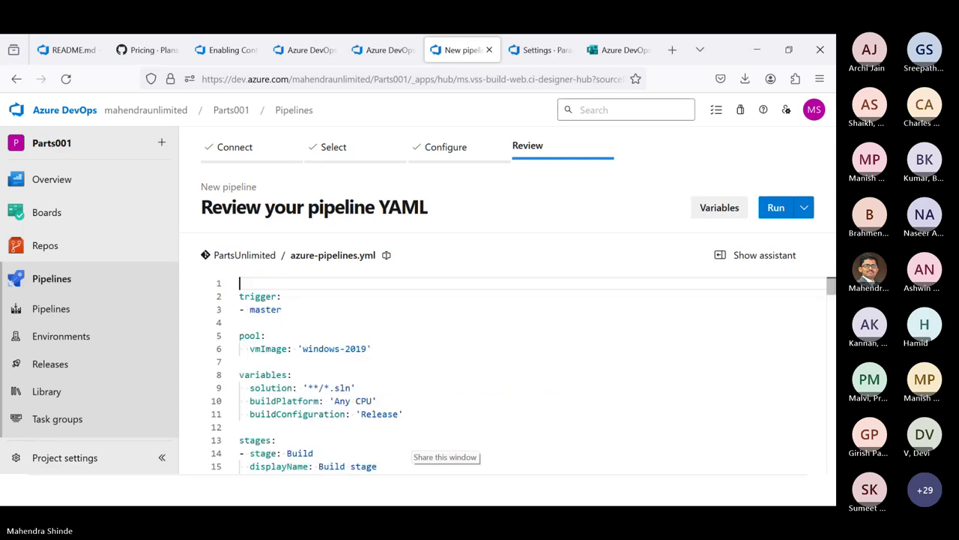
key("Down")
key("Down")
key("Down")
key("Down")
key("Down")
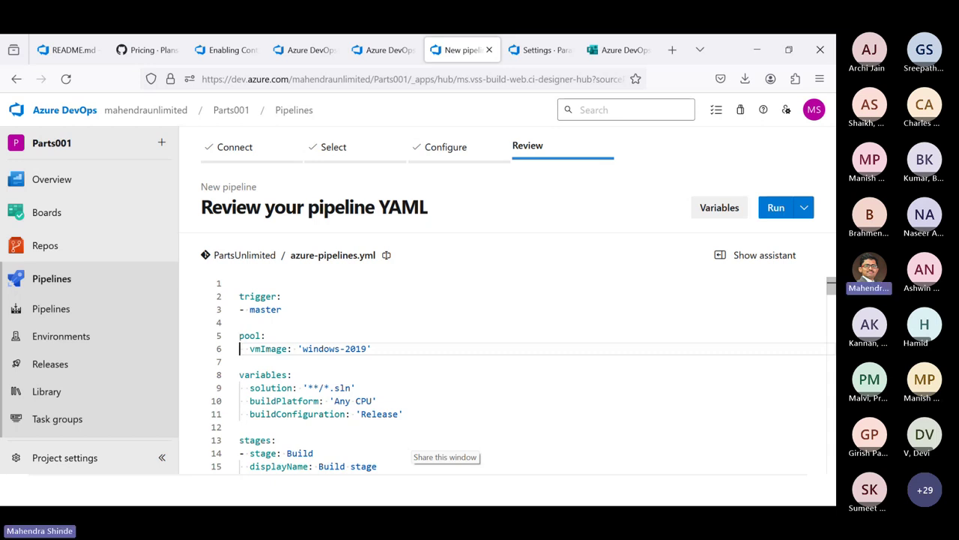
key("Down")
key("Down")
key("Down")
key("Down")
key("Down")
key("Down")
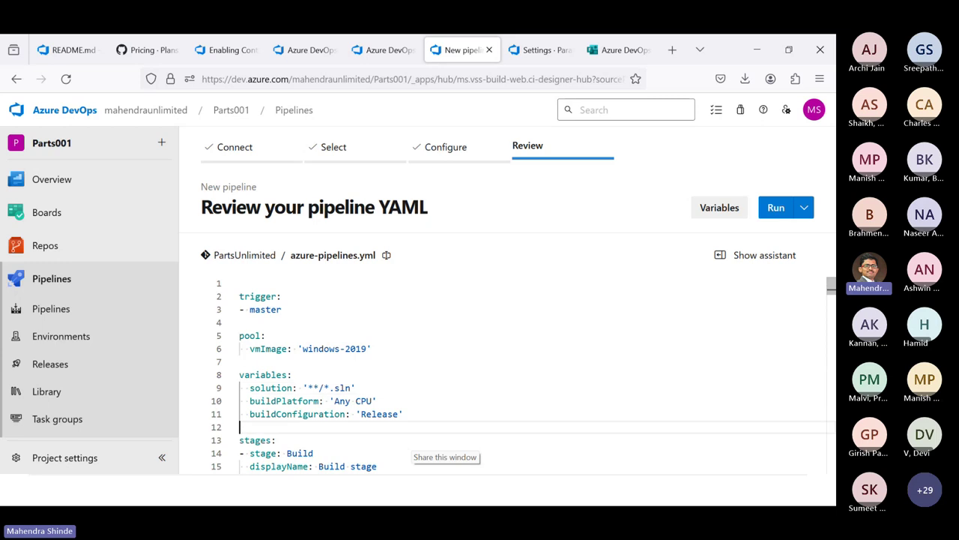
key("Down")
key("Down")
key("Down")
key("Down")
key("Down")
key("Down")
key("Down")
key("Down")
key("Down")
key("Down")
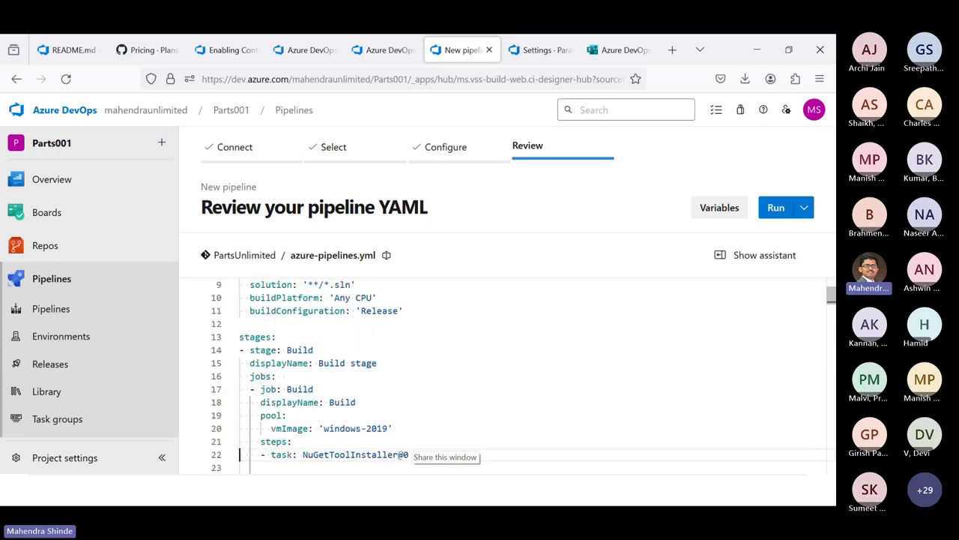
key("Down")
key("Down")
key("Down")
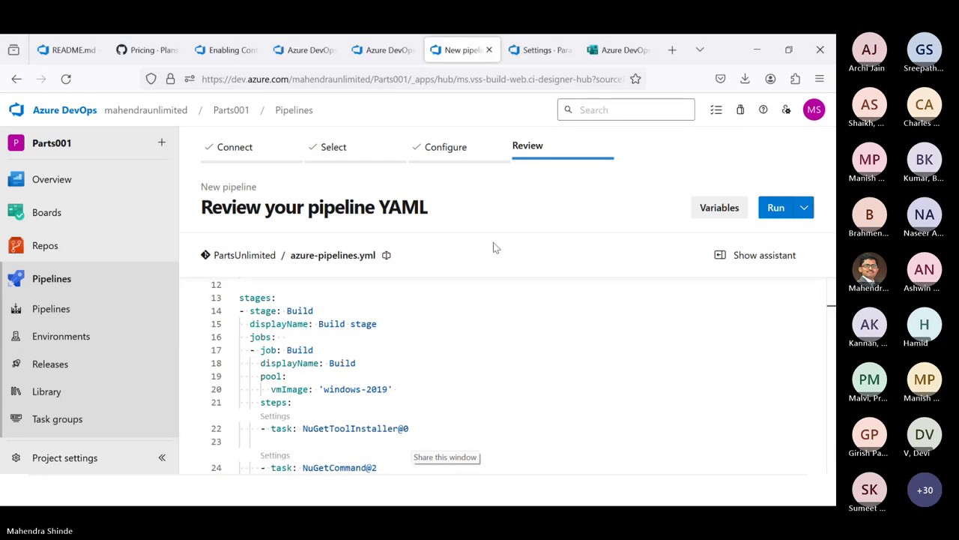
Close the stray new browser window and go back to the project's pipelines list.
key("ctrl+n")
key("ctrl+w")
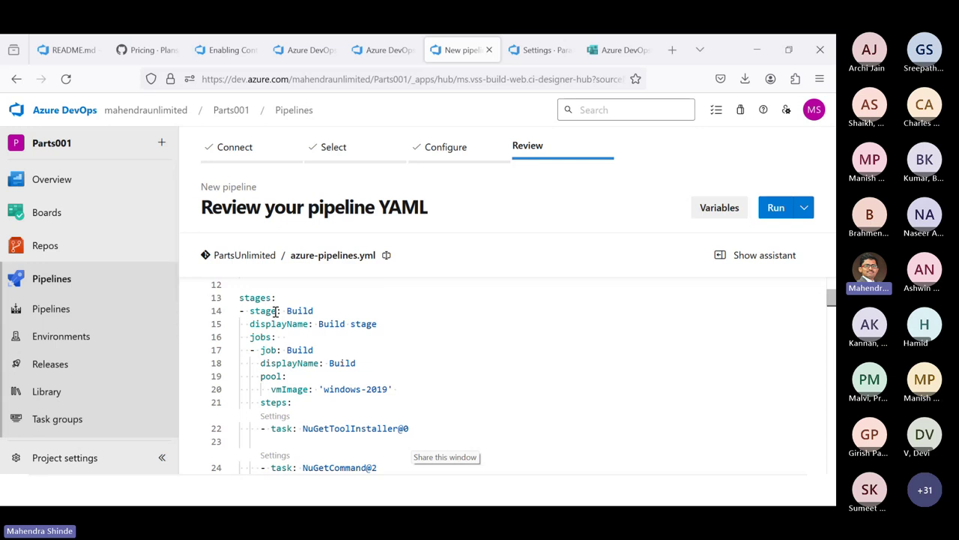
left_click(51, 308)
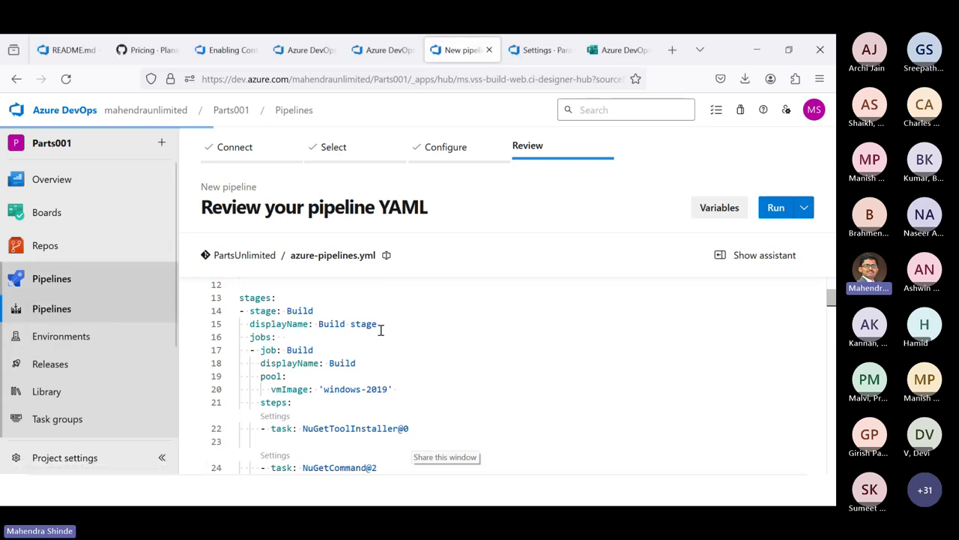
Start a classic-editor pipeline from Azure Repos Git, then leave the draft unsaved for Pipelines.
left_click(721, 155)
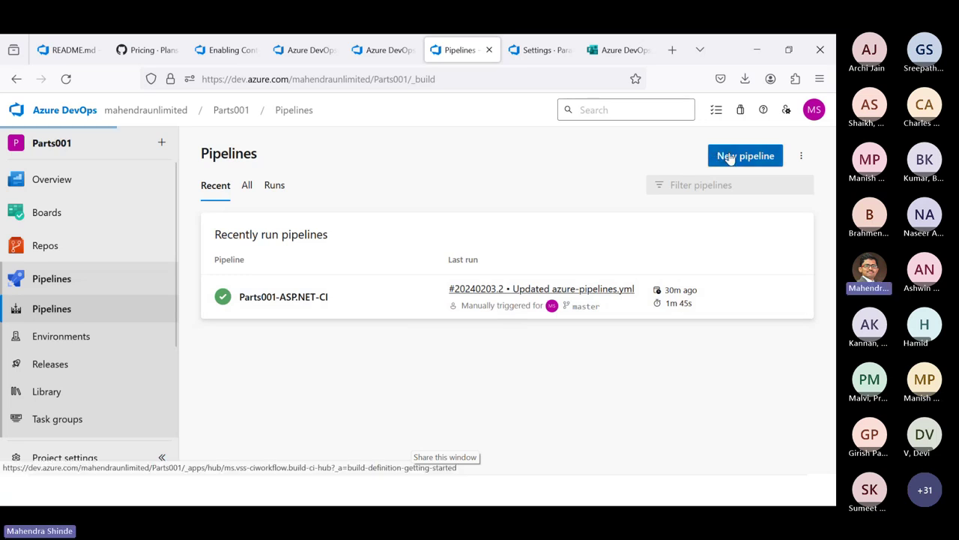
scroll(277, 284, "down", 1)
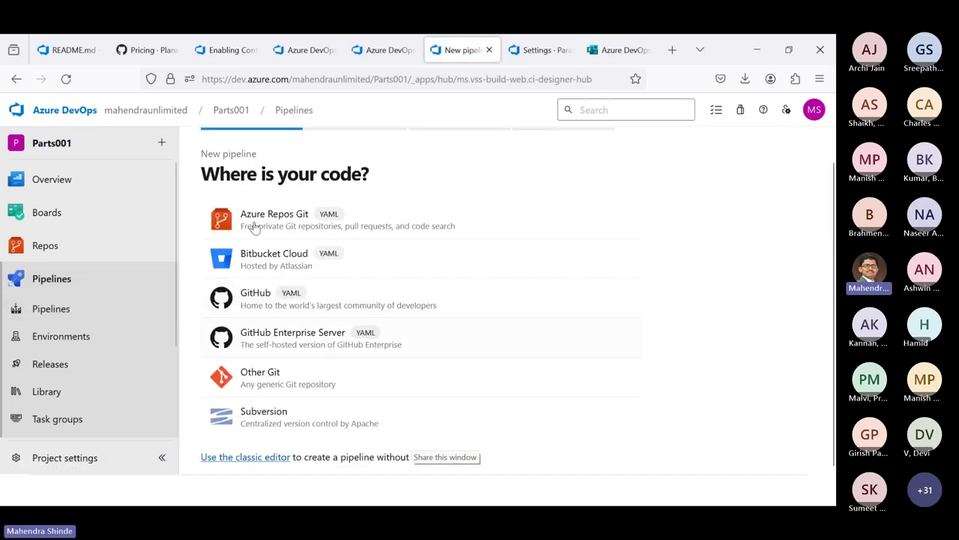
left_click(247, 457)
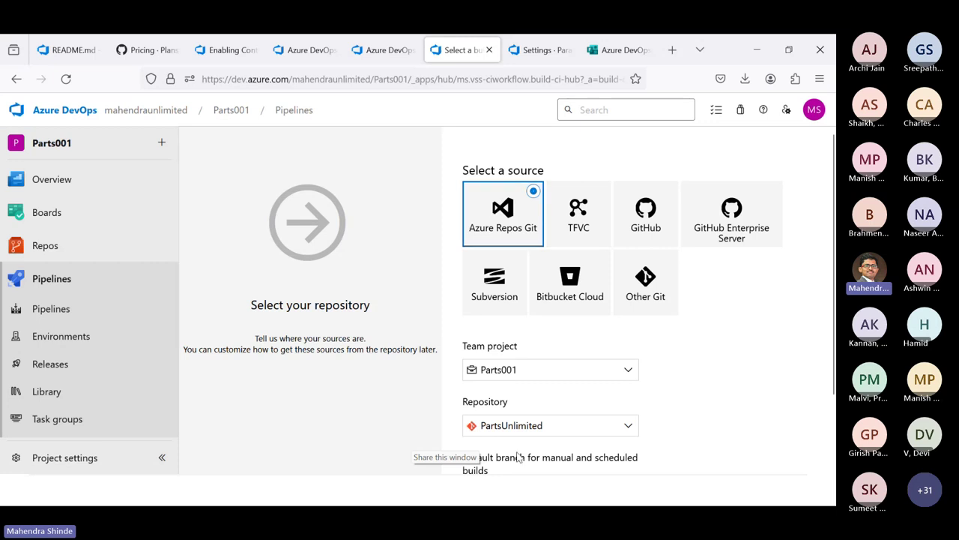
scroll(528, 438, "down", 2)
left_click(497, 464)
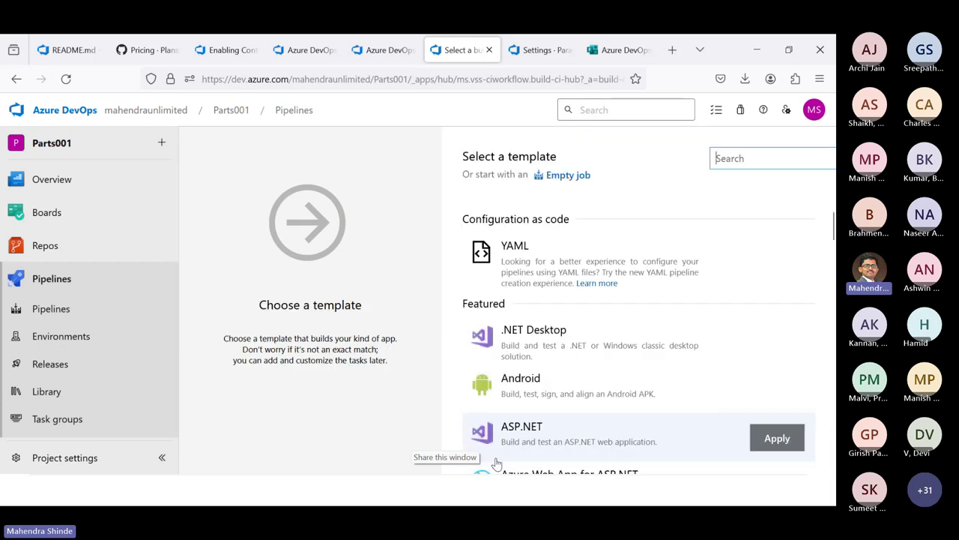
scroll(494, 461, "down", 4)
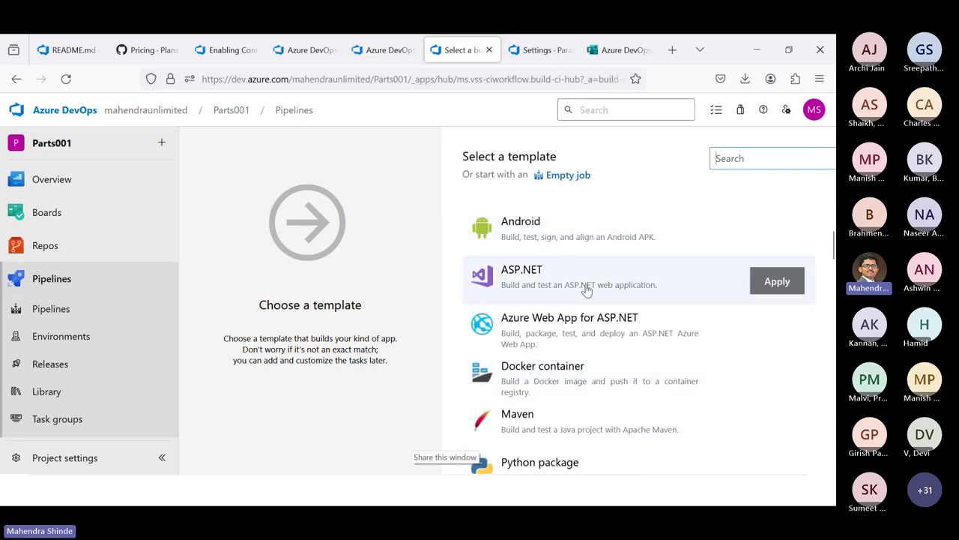
left_click(77, 279)
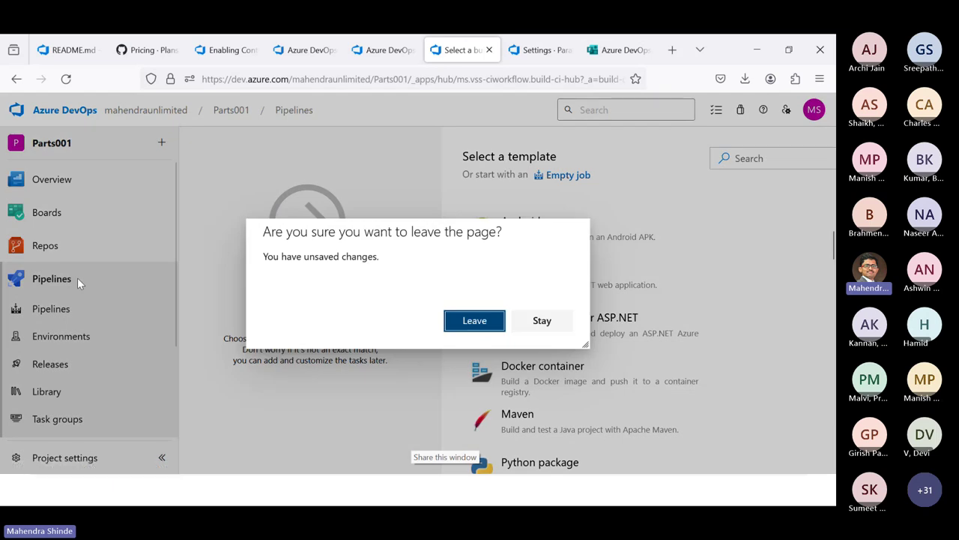
left_click(462, 322)
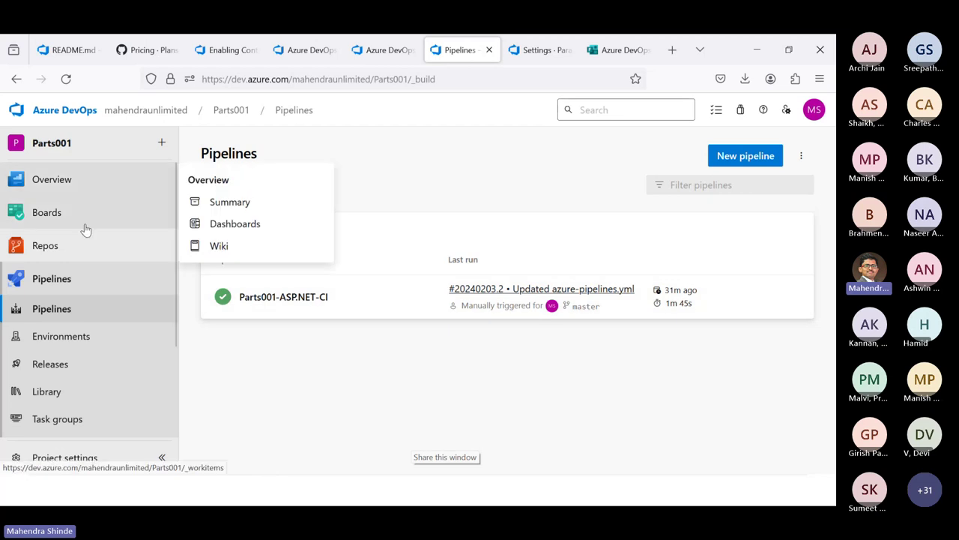
Delete azure-pipelines.yml from the PartsUnlimited repository and commit the deletion to master.
left_click(93, 261)
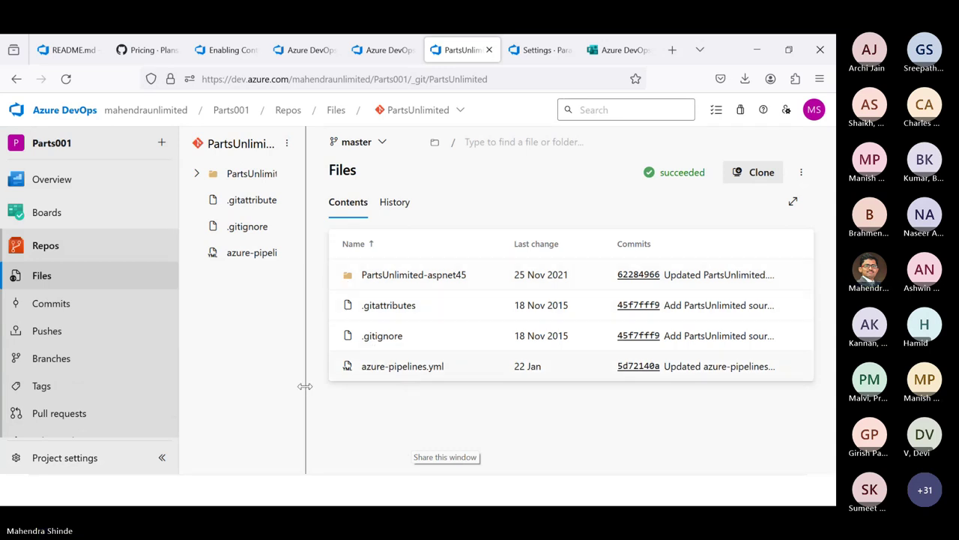
left_click(410, 375)
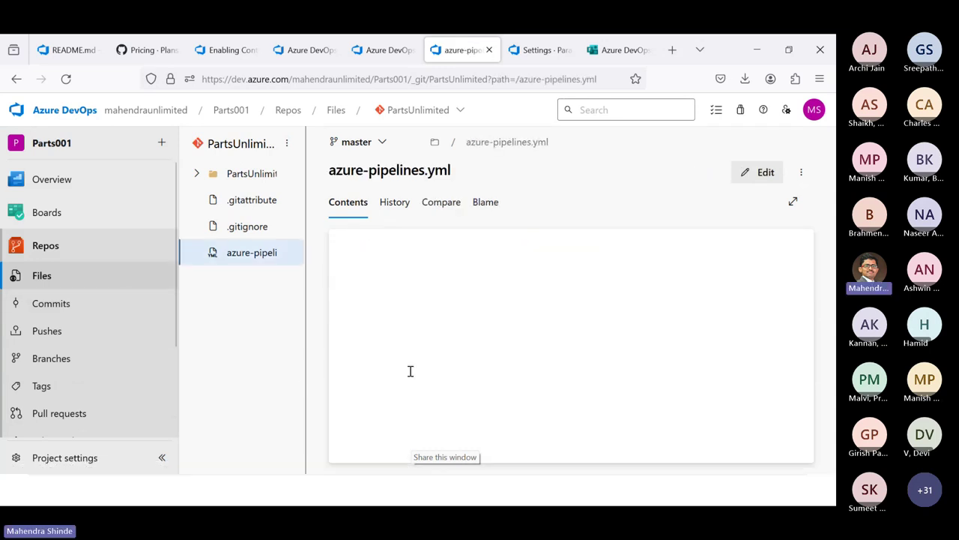
scroll(506, 343, "down", 2)
scroll(507, 343, "down", 2)
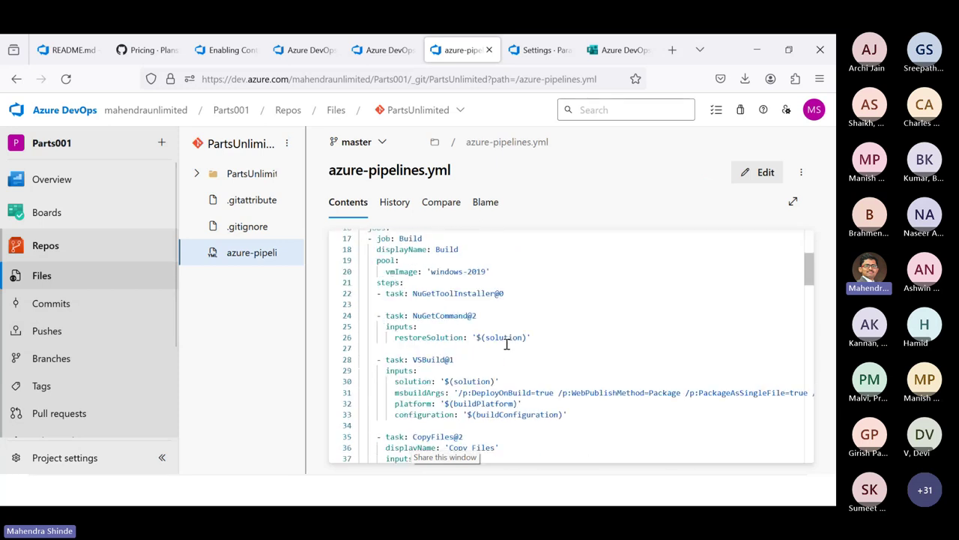
left_click(801, 171)
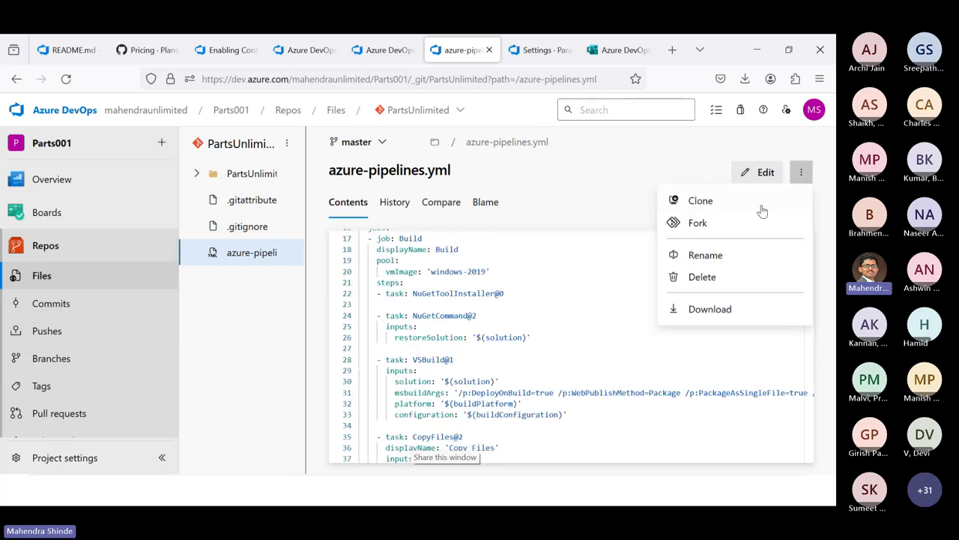
left_click(713, 277)
left_click(776, 441)
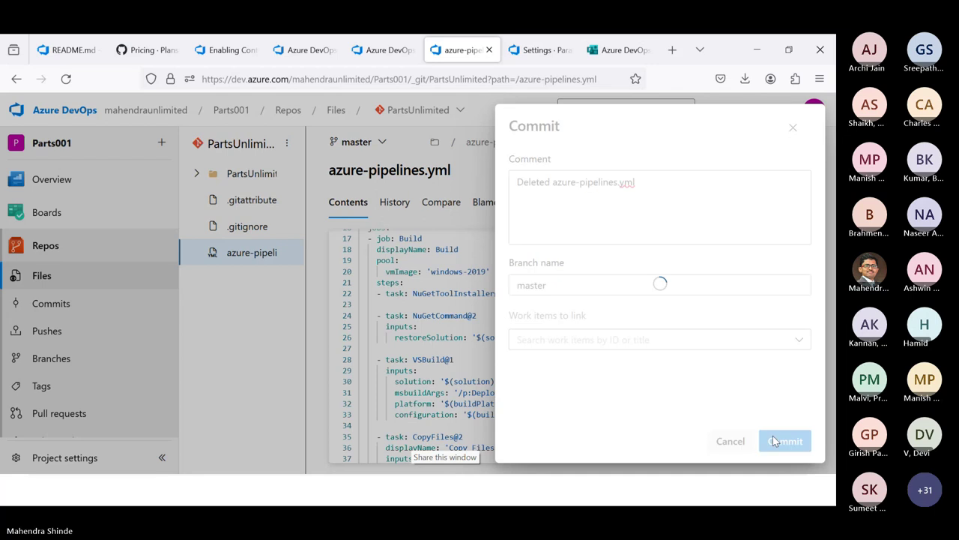
Begin deleting the Parts001-ASP.NET-CI pipeline, then cancel so it stays in place.
scroll(58, 210, "down", 2)
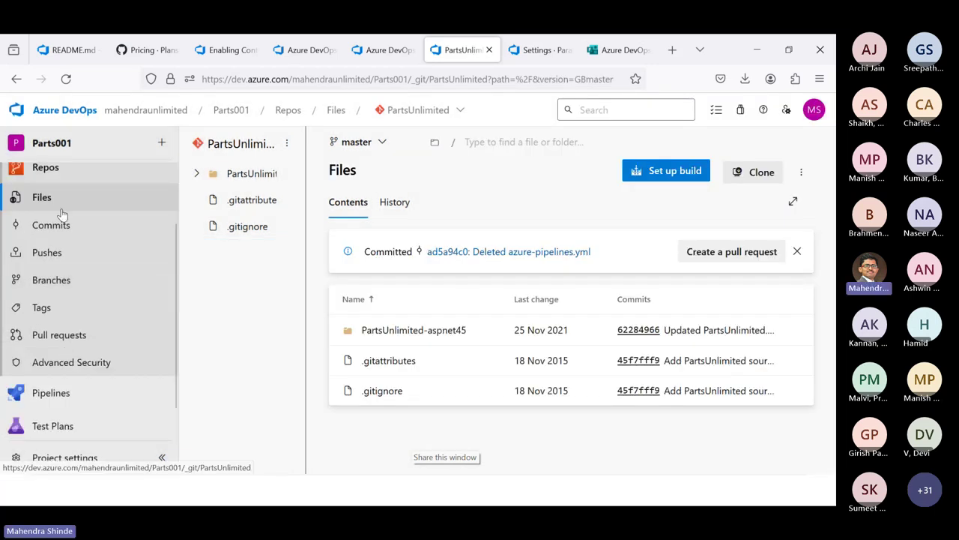
scroll(58, 210, "down", 1)
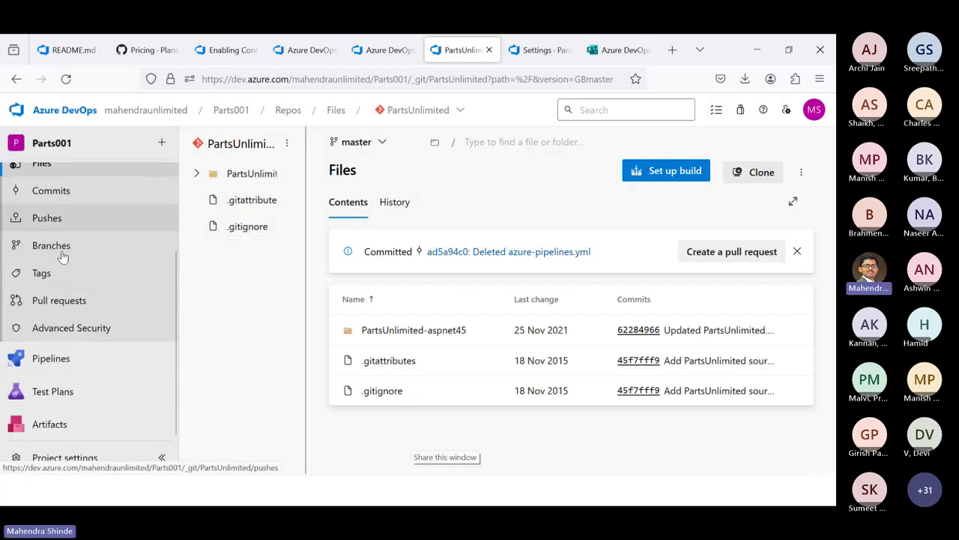
left_click(85, 360)
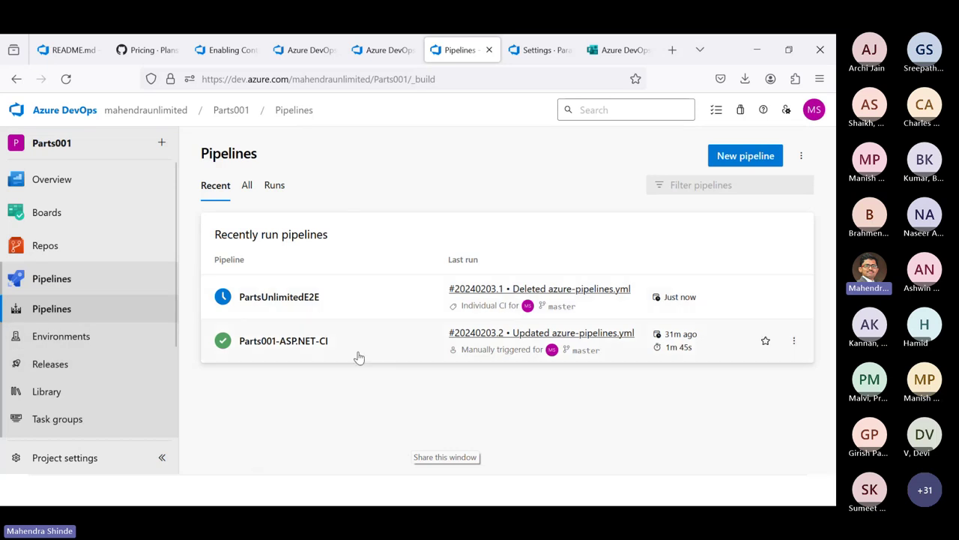
left_click(794, 341)
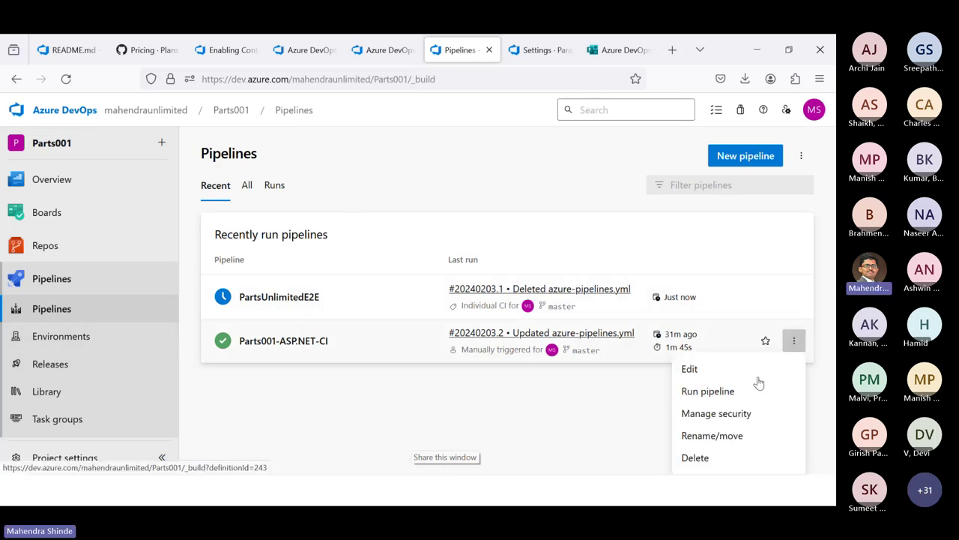
left_click(696, 458)
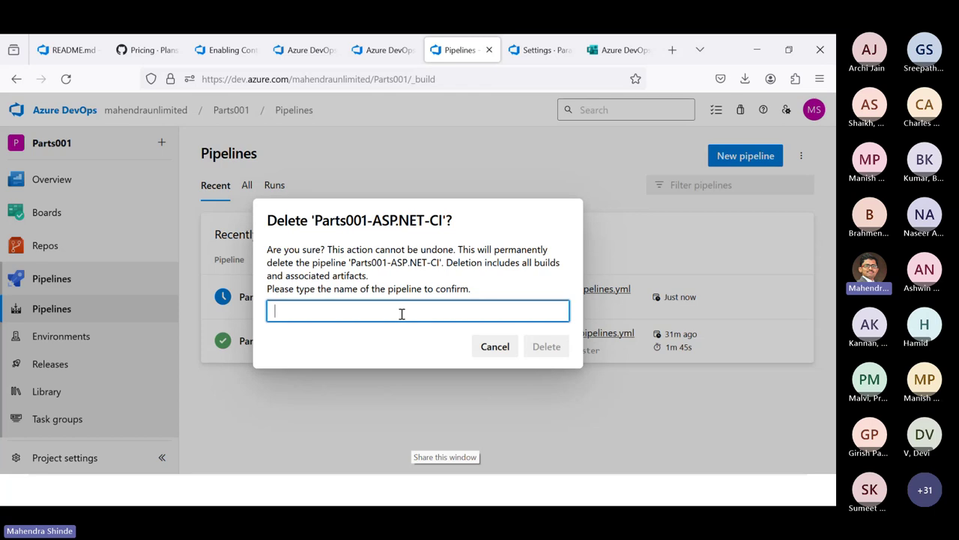
left_click_drag(318, 224, 463, 221)
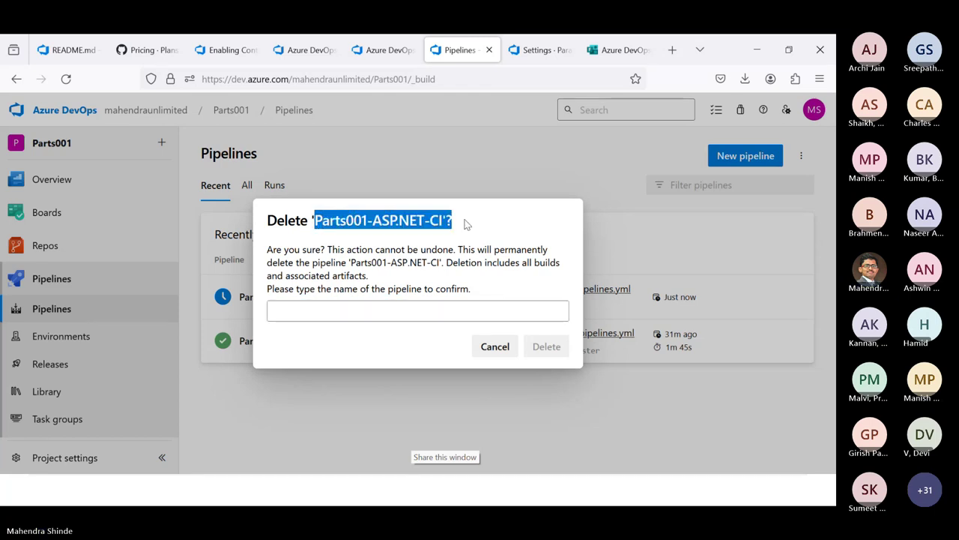
left_click(498, 349)
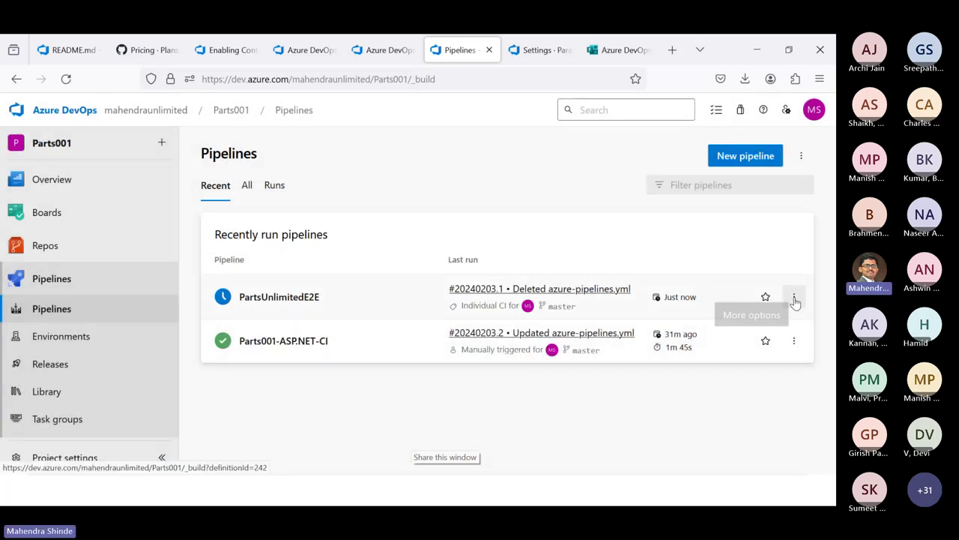
Create a new pipeline on Azure Repos Git using the ASP.NET template and review its YAML down to VSTest@2.
left_click(745, 157)
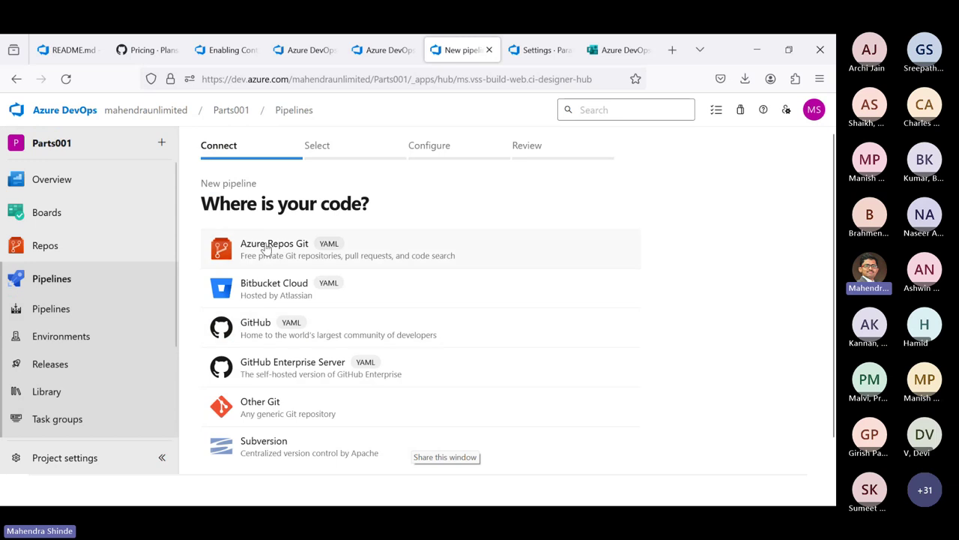
left_click(266, 249)
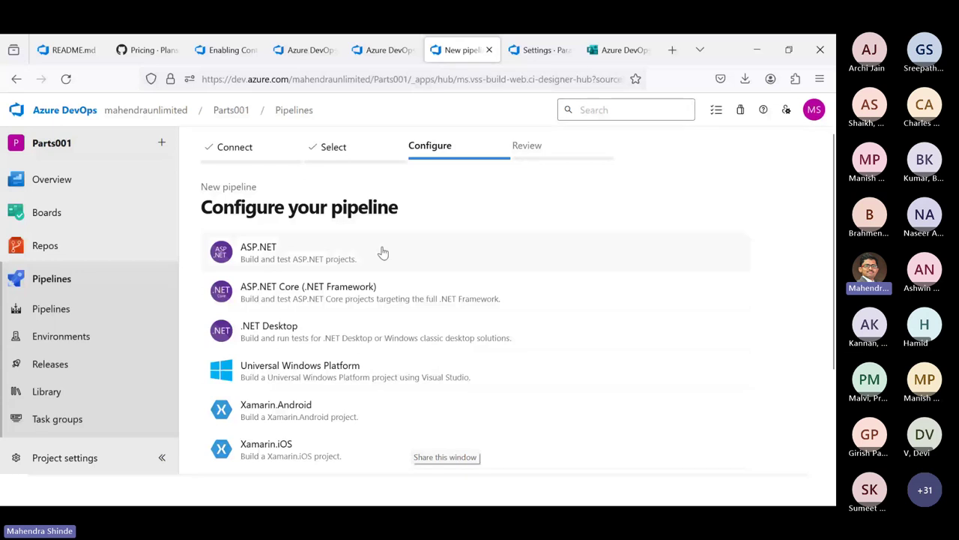
left_click(354, 259)
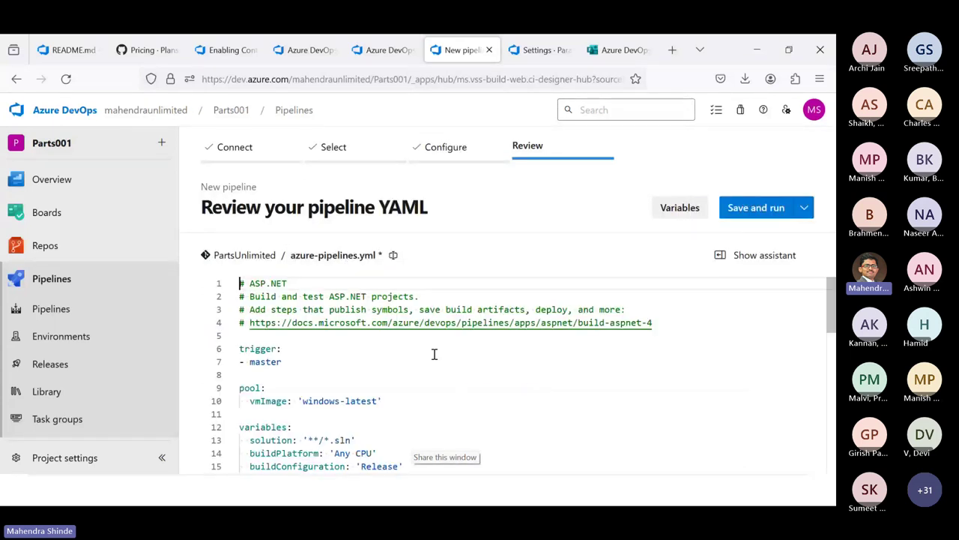
scroll(434, 354, "down", 1)
scroll(433, 354, "down", 7)
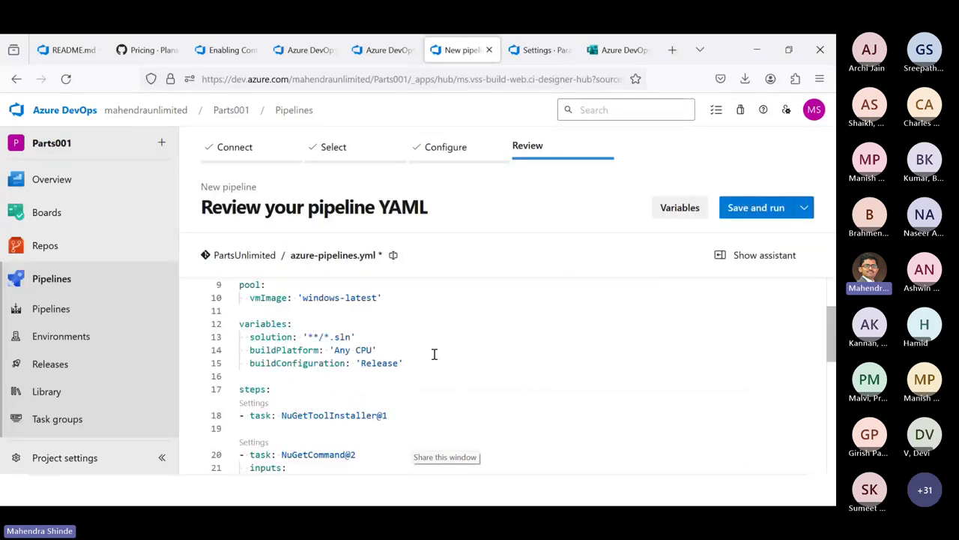
scroll(434, 354, "down", 2)
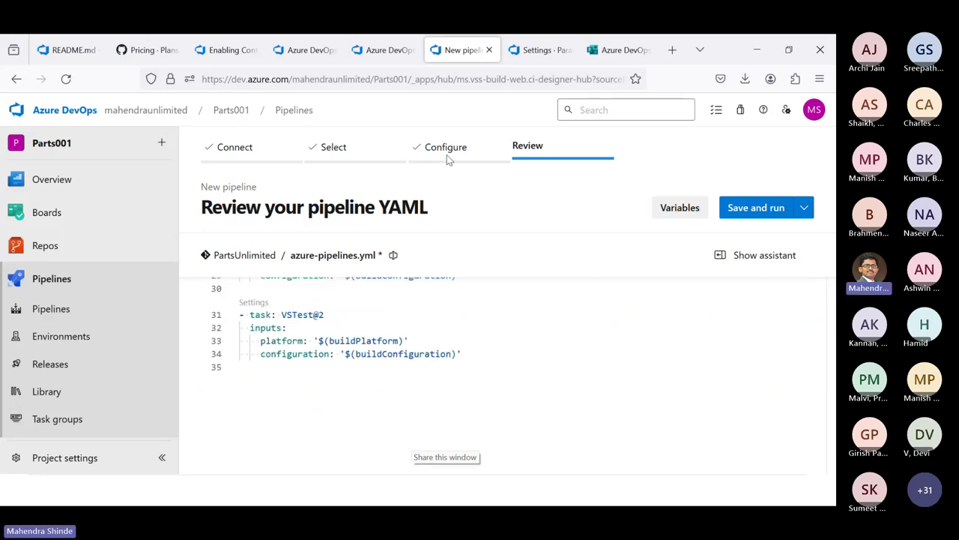
Return to the template choices, expand the full list, and select the Maven template.
left_click(17, 79)
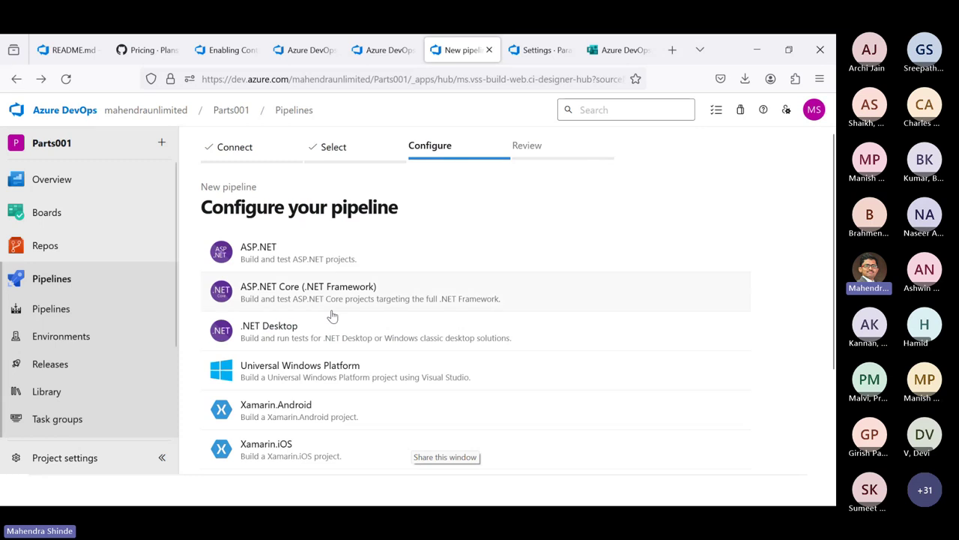
scroll(387, 382, "down", 3)
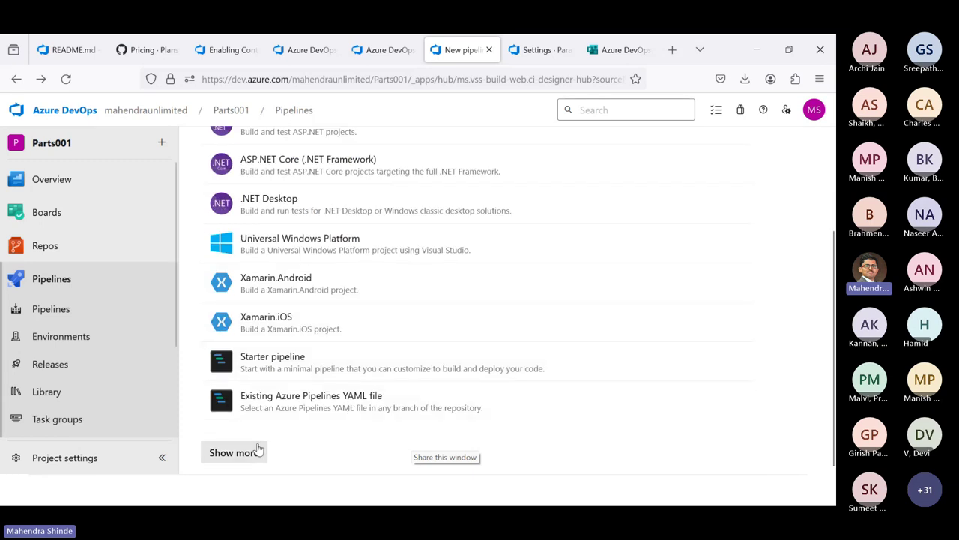
left_click(257, 449)
scroll(418, 388, "down", 2)
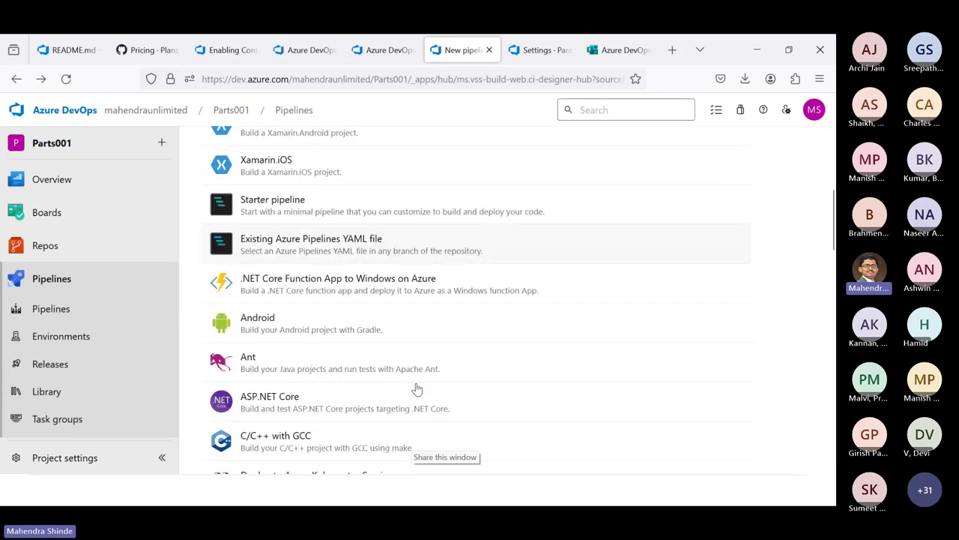
scroll(417, 388, "down", 3)
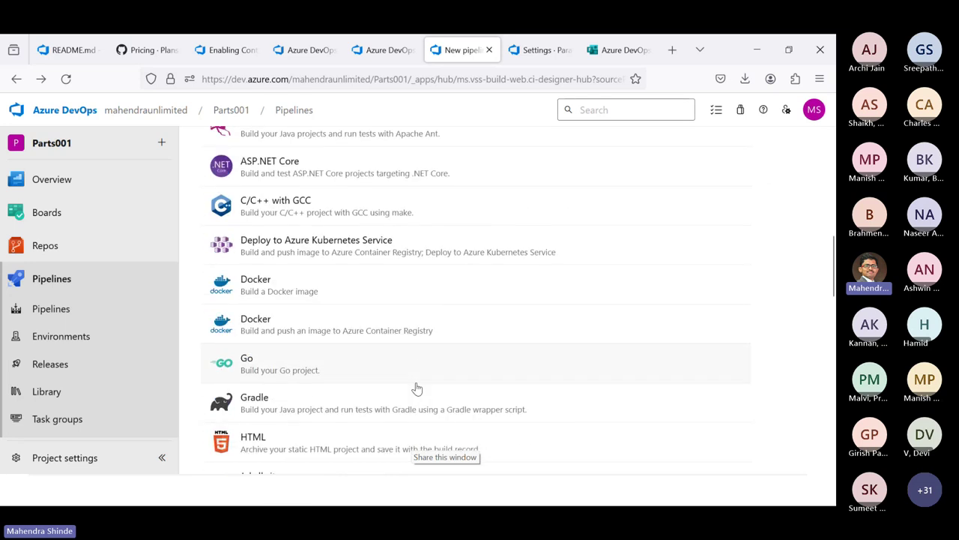
scroll(418, 389, "down", 1)
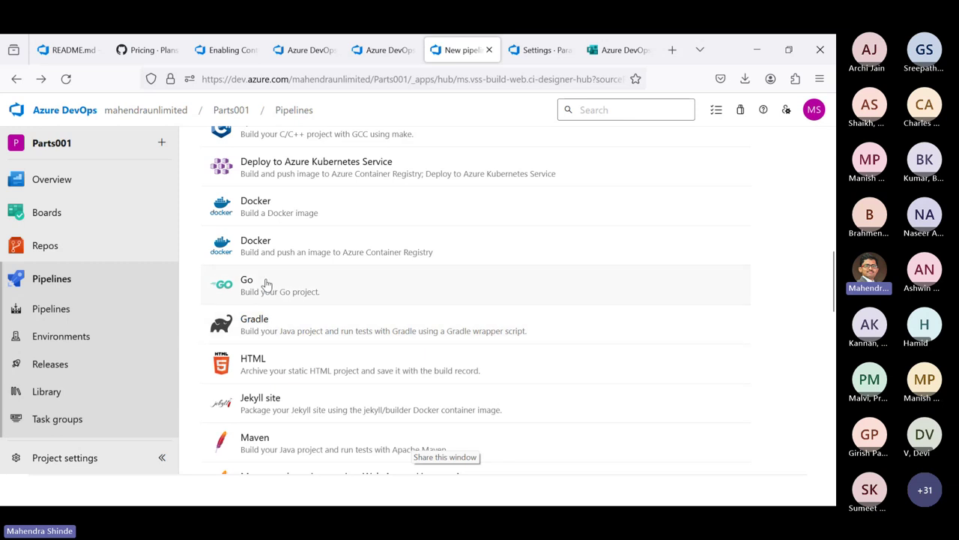
scroll(332, 410, "down", 2)
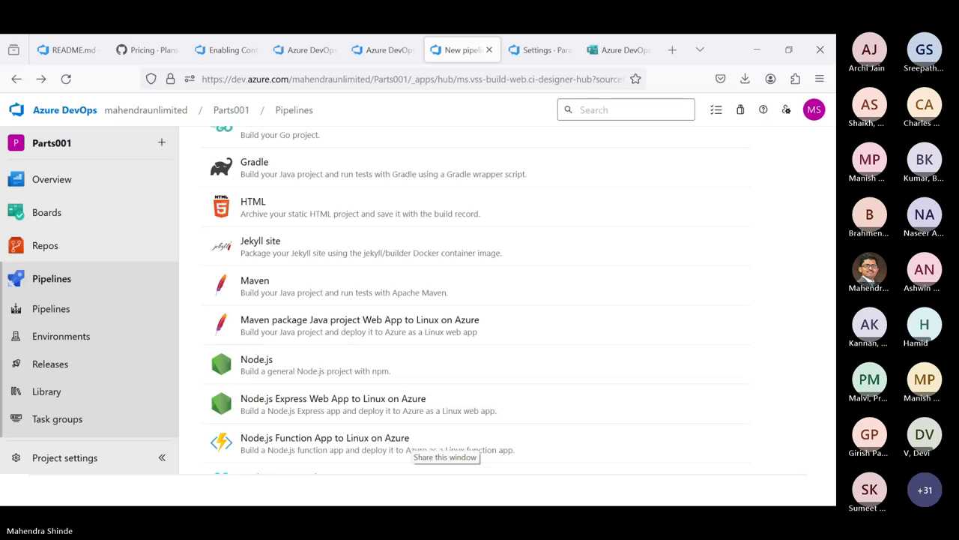
left_click(280, 300)
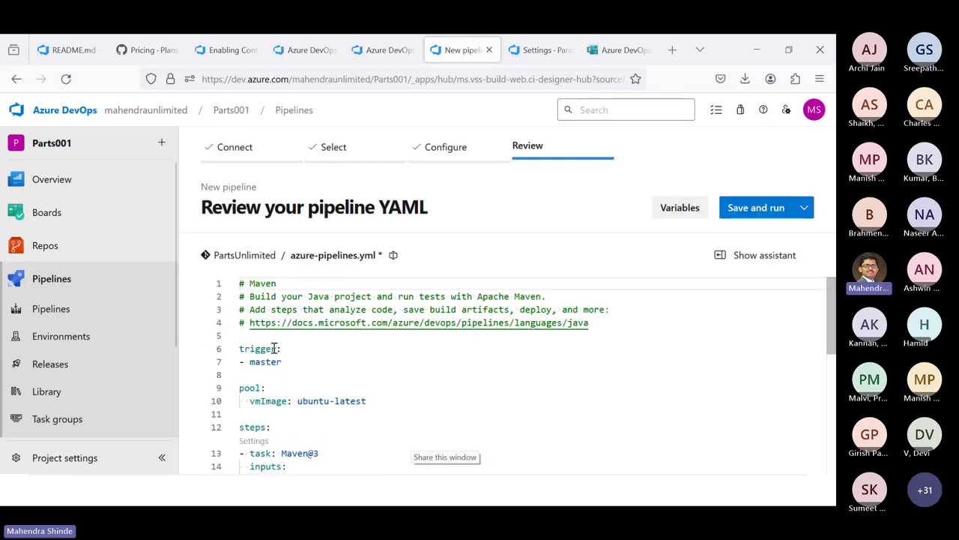
Look over the Maven YAML draft, then go to the Pipelines list without saving it.
scroll(387, 396, "down", 1)
scroll(388, 396, "down", 1)
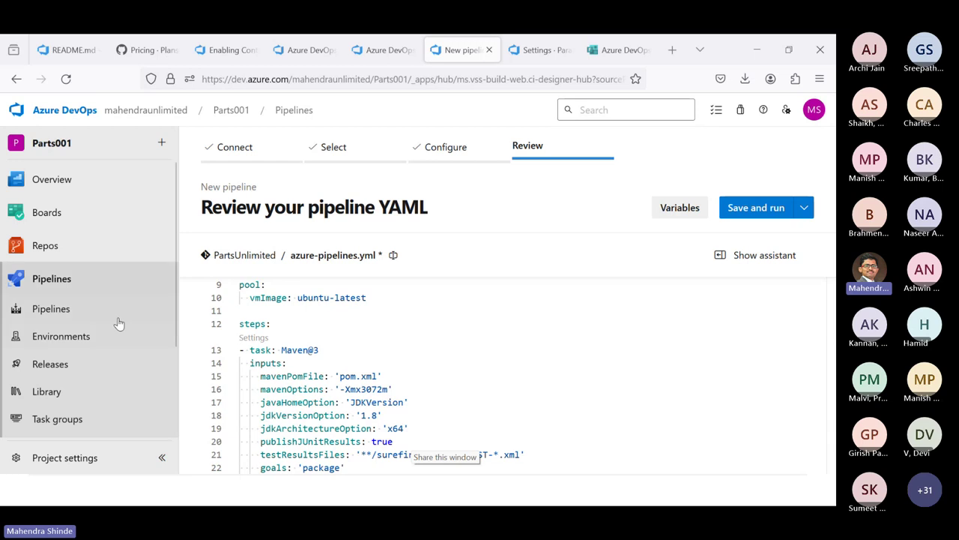
left_click(144, 280)
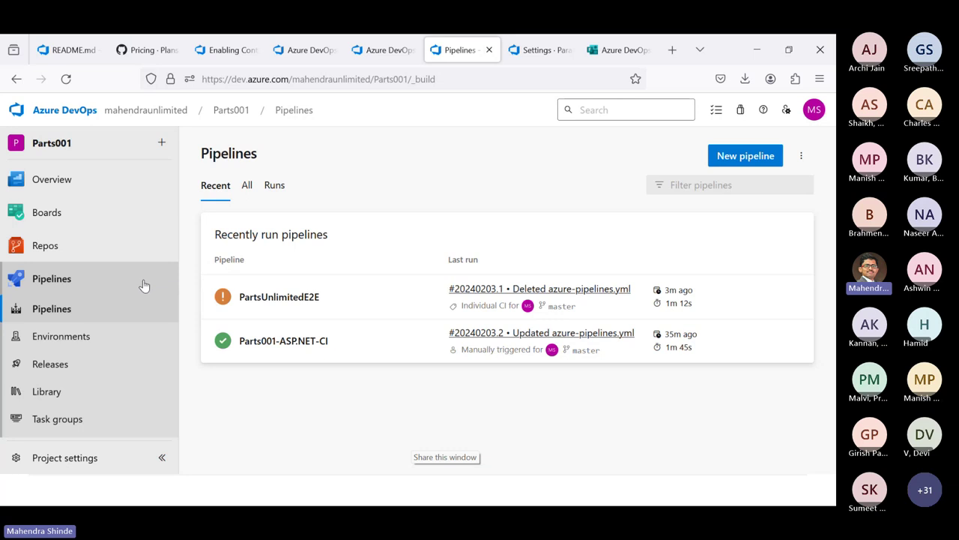
Open Pipelines > Releases to view PartsUnlimitedE2E and its Release-1.
left_click(50, 363)
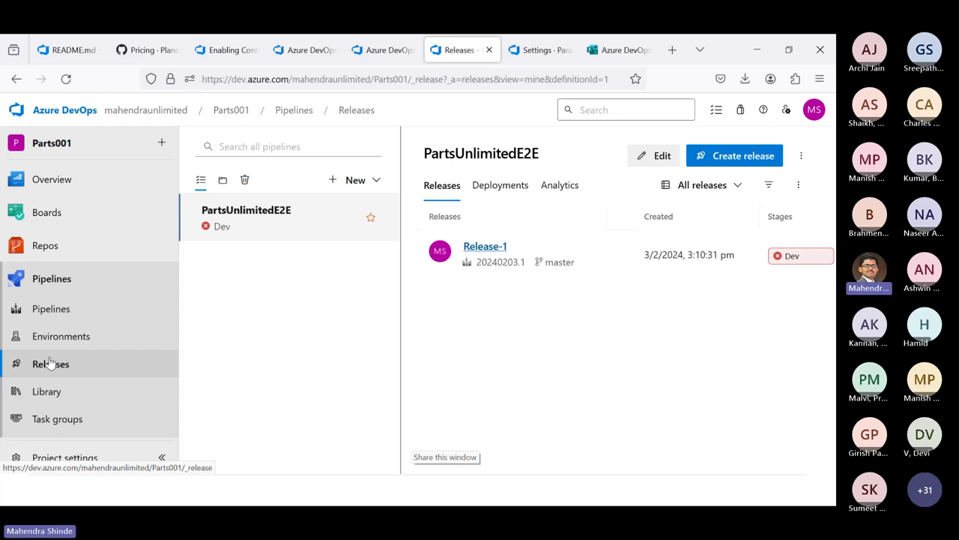
Start a new release pipeline from the Releases page and browse the template list.
left_click(49, 363)
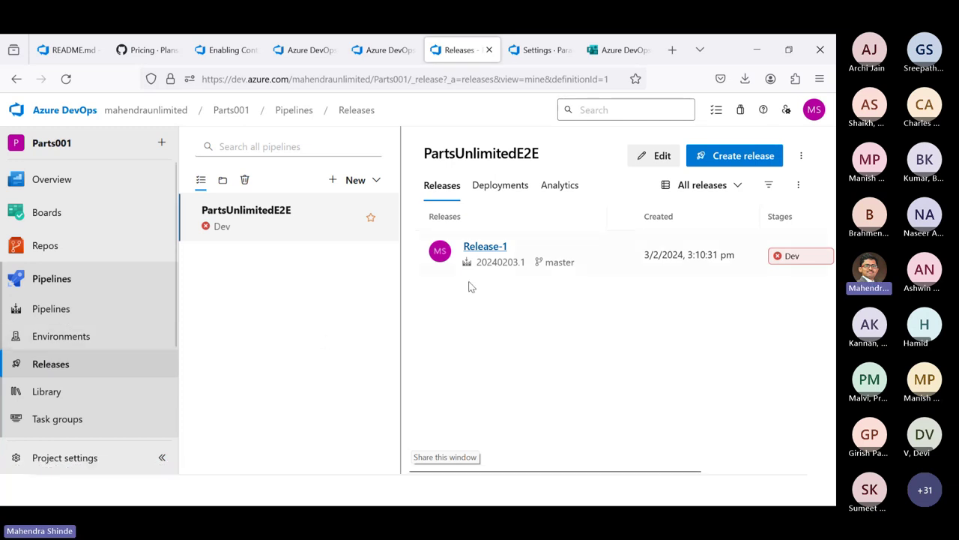
left_click(367, 185)
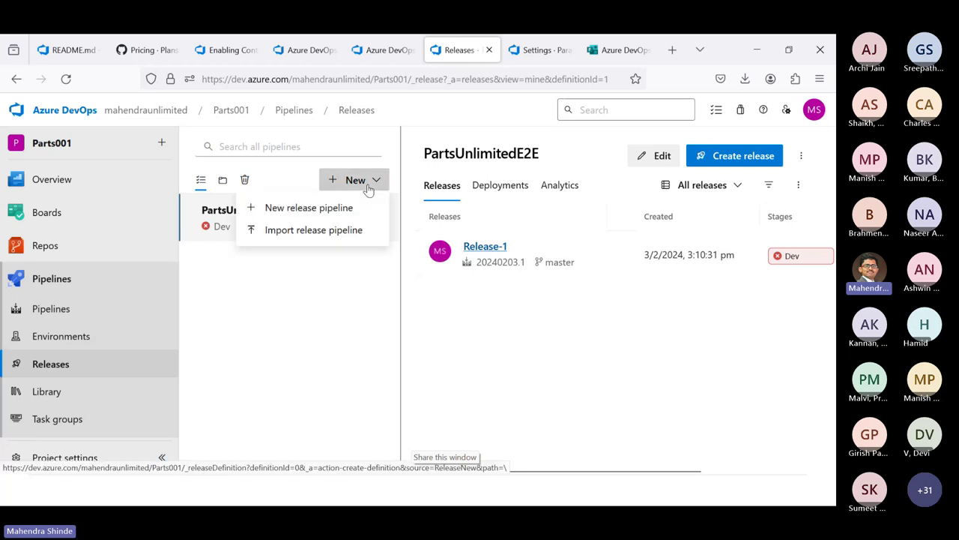
left_click(309, 208)
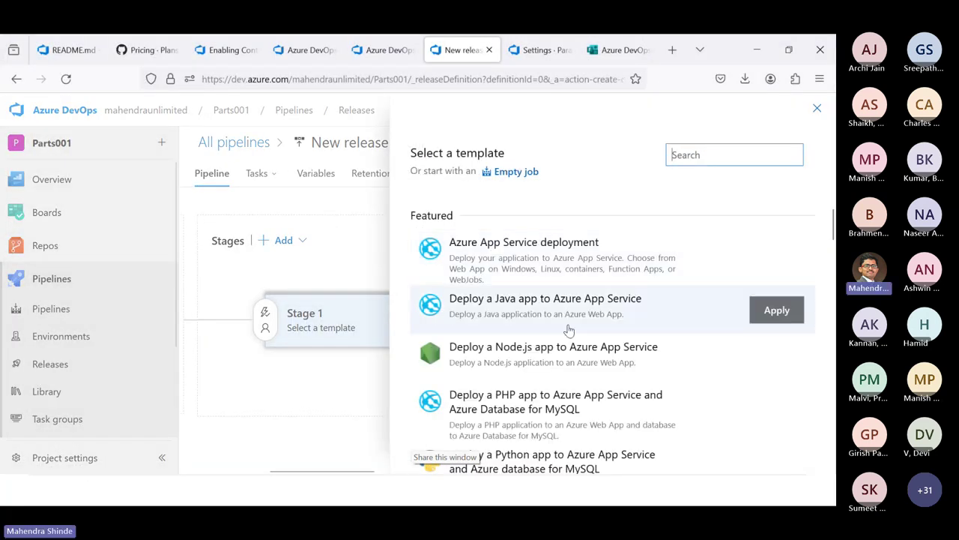
scroll(651, 339, "down", 1)
scroll(652, 339, "down", 2)
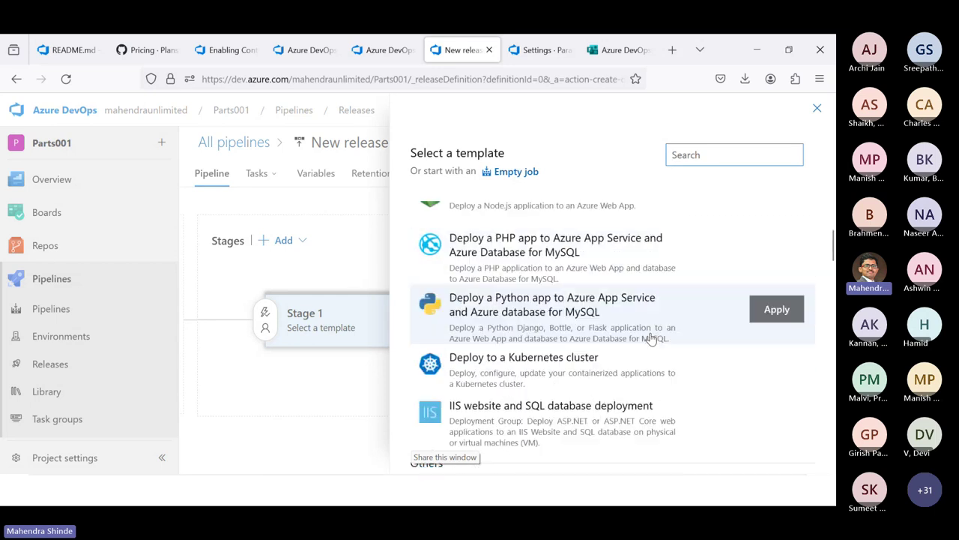
scroll(650, 339, "down", 10)
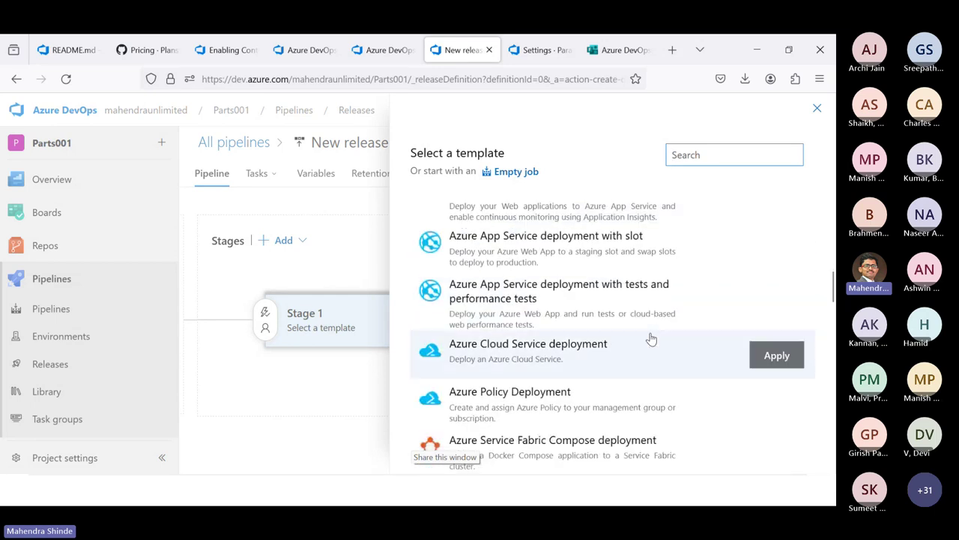
scroll(650, 339, "down", 10)
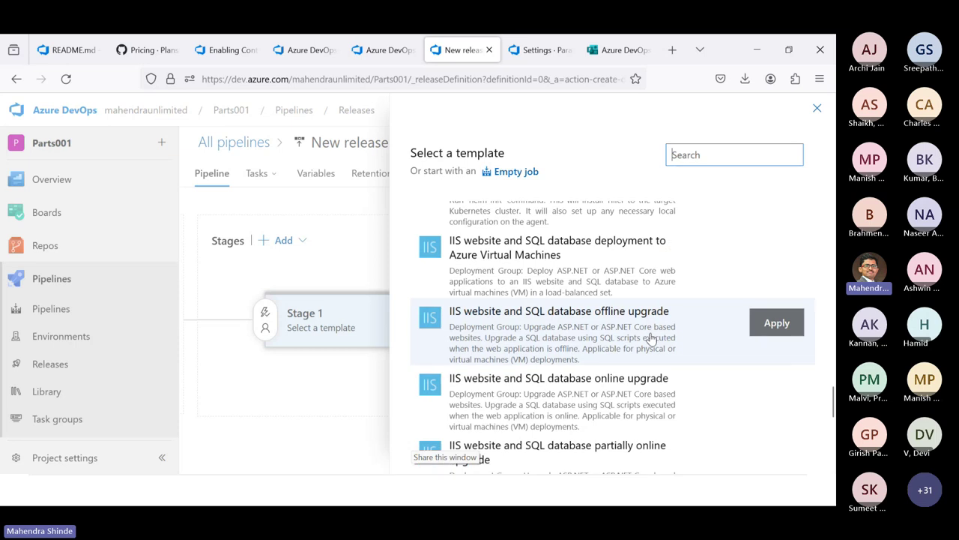
scroll(651, 339, "up", 10)
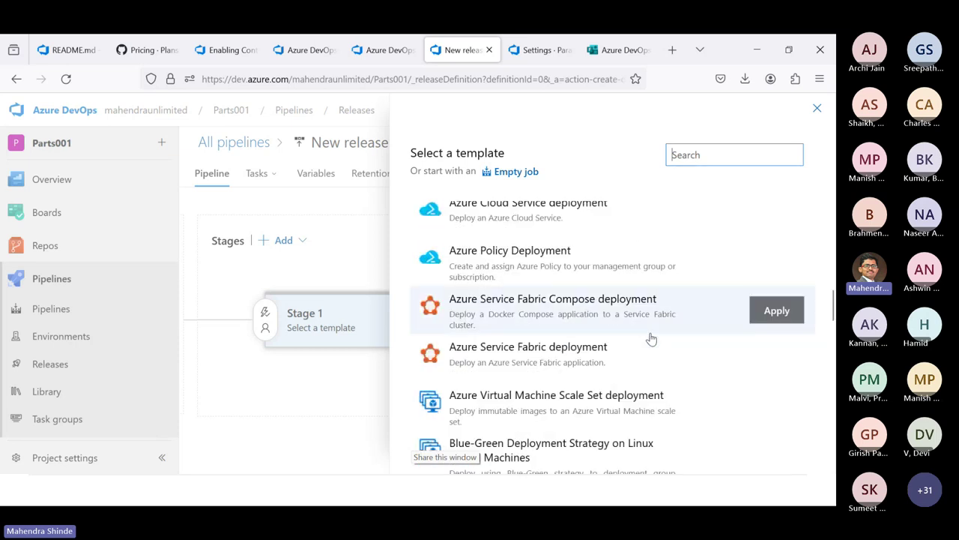
Search 'ASP', pick the IIS website and SQL database deployment template, then leave unsaved.
type("ASP")
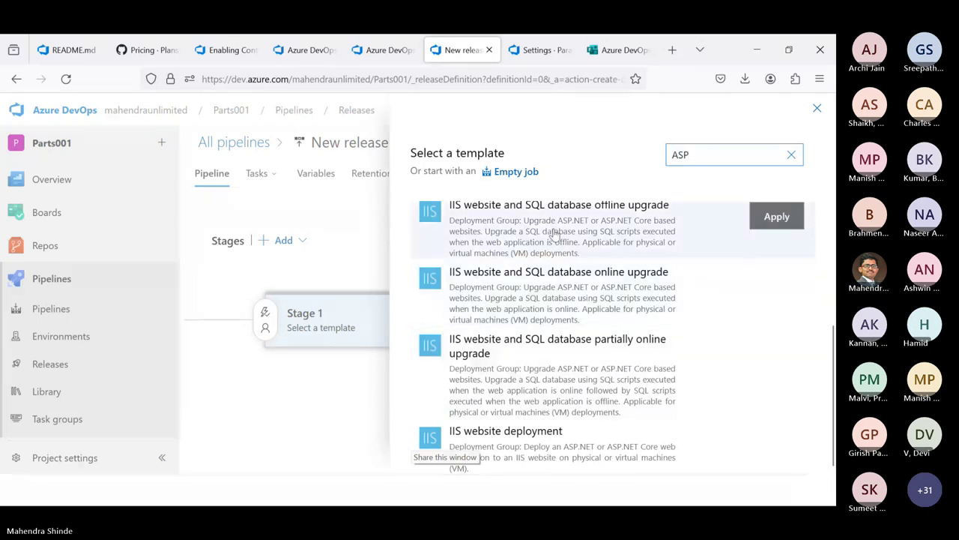
scroll(593, 338, "up", 3)
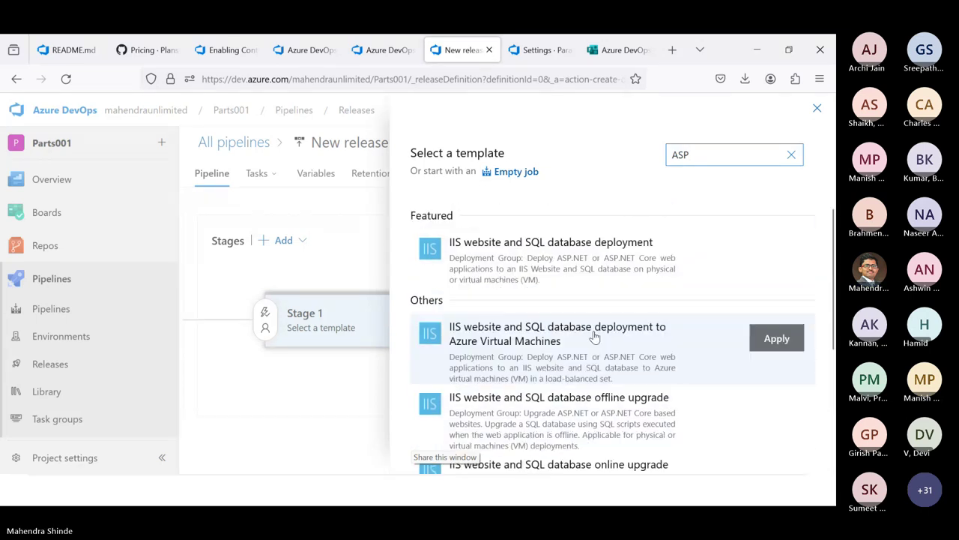
left_click(678, 155)
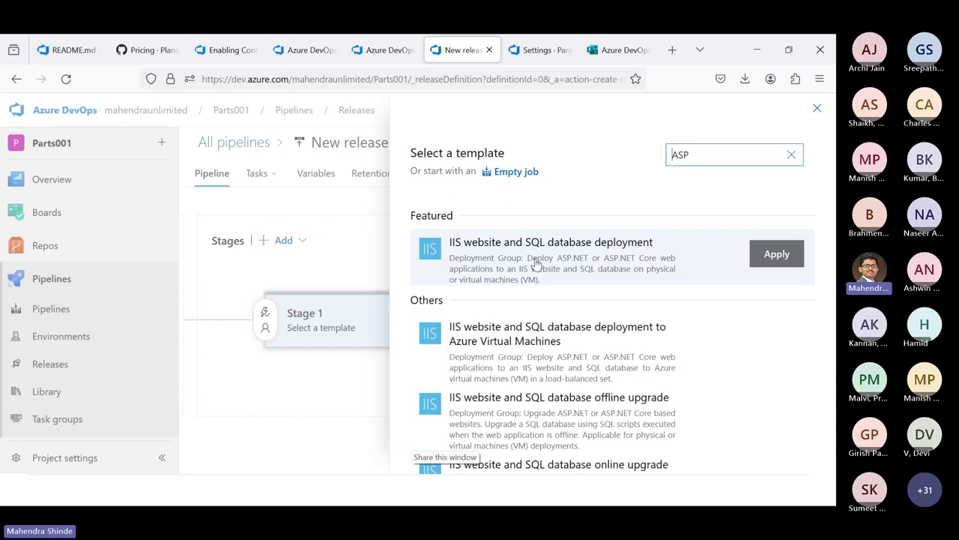
left_click(777, 255)
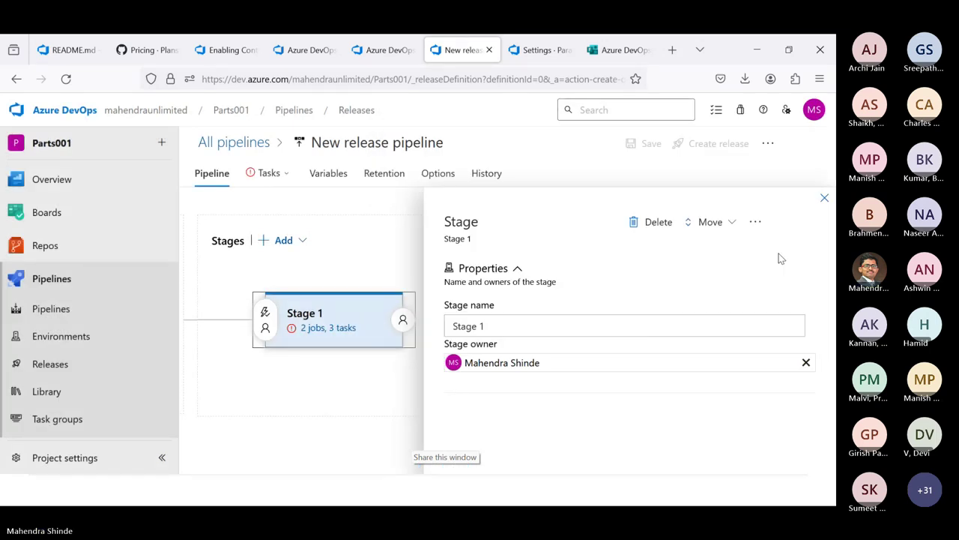
left_click(68, 279)
left_click(499, 316)
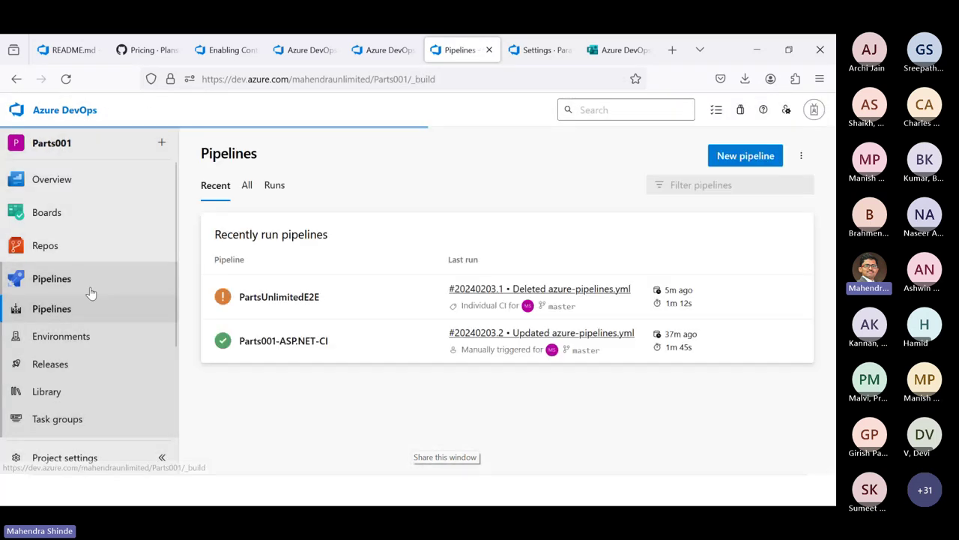
Open Releases under Pipelines to see PartsUnlimitedE2E's Release-1 again.
left_click(78, 365)
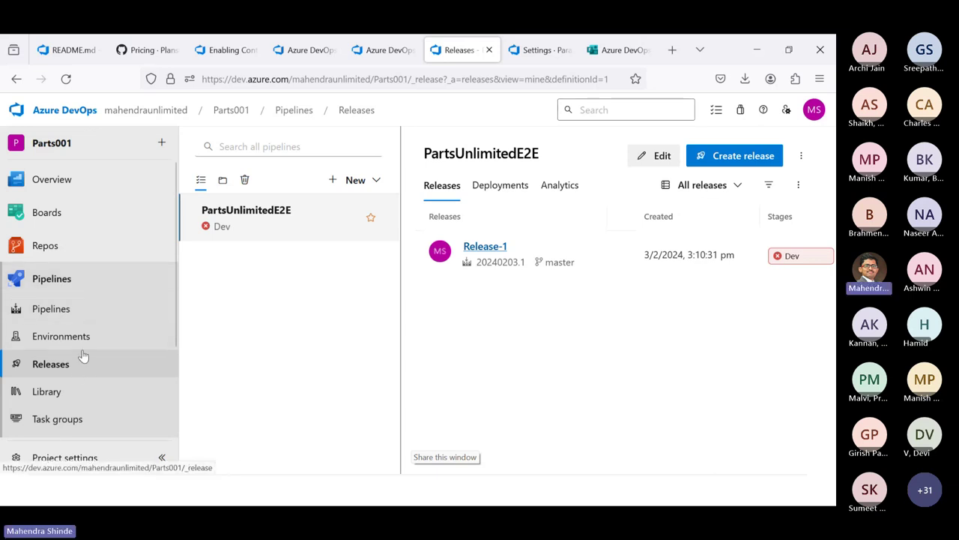
Create a new release pipeline from an Empty job, giving Stage 1 with one empty job.
left_click(355, 181)
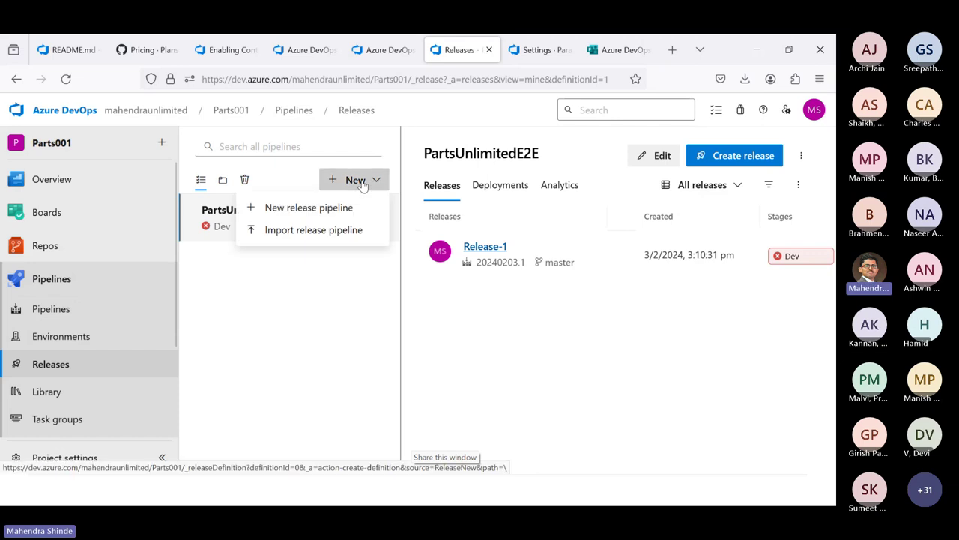
left_click(349, 207)
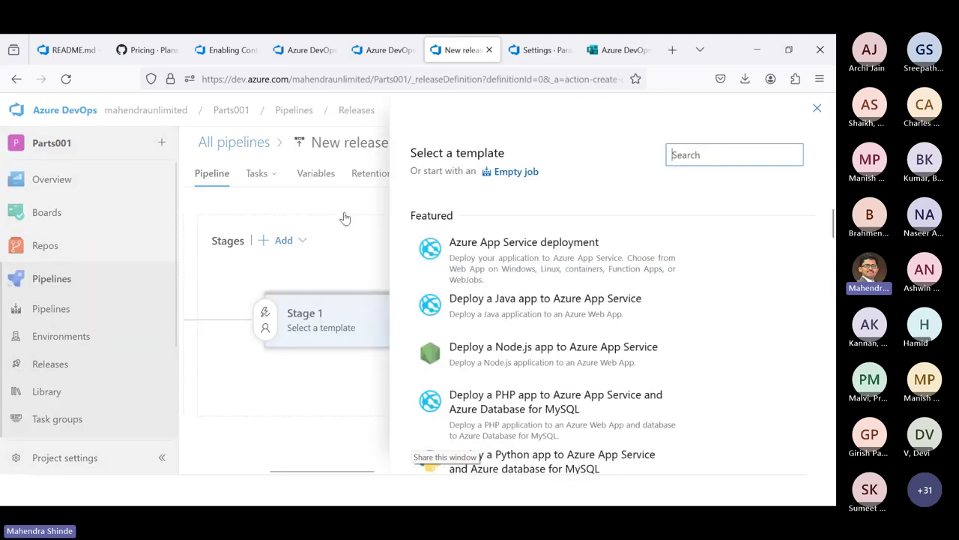
left_click(516, 172)
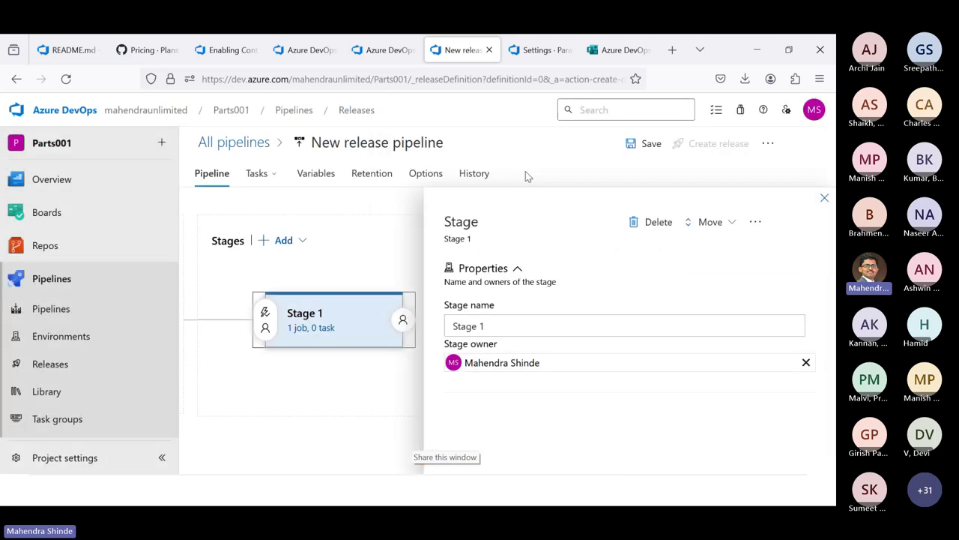
left_click(824, 199)
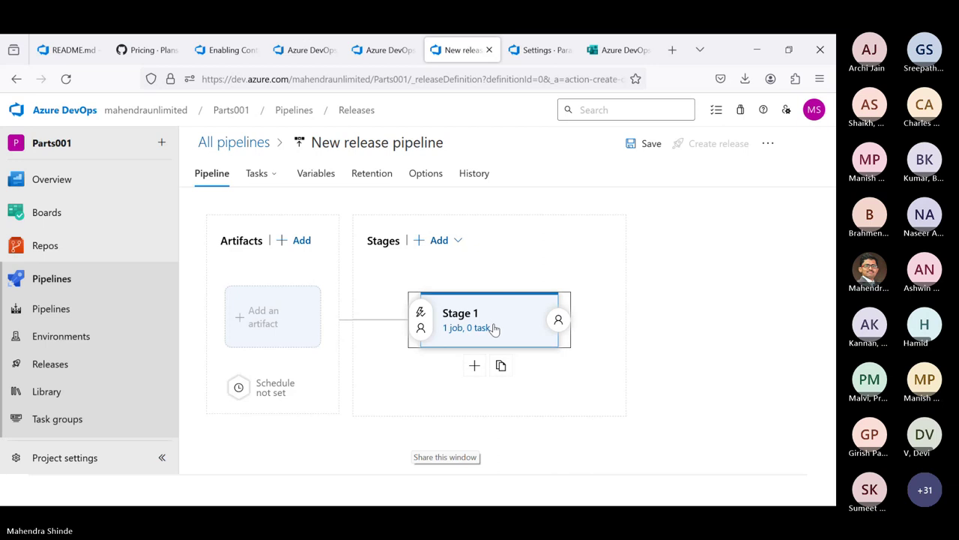
Leave the release pipeline editor for the Pipelines list, discarding the unsaved draft.
left_click(50, 282)
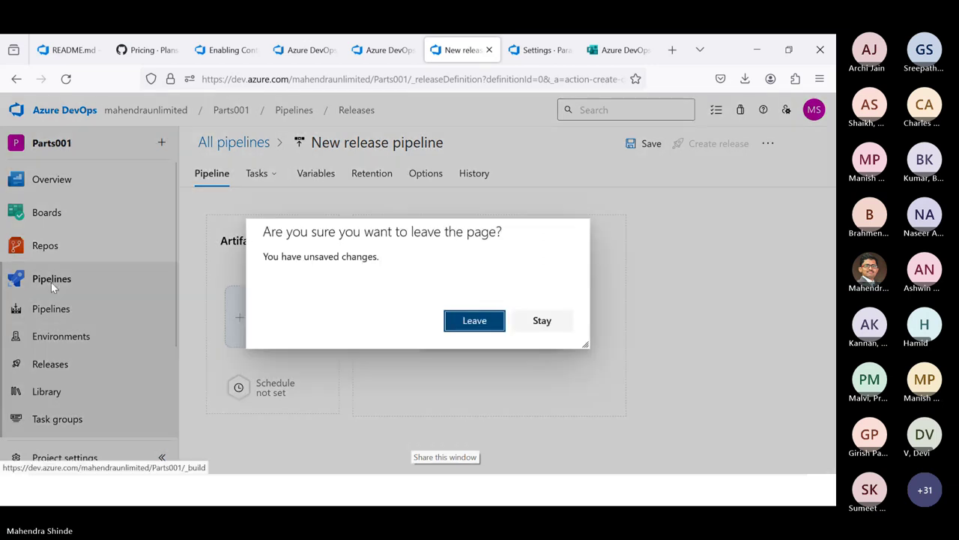
left_click(485, 324)
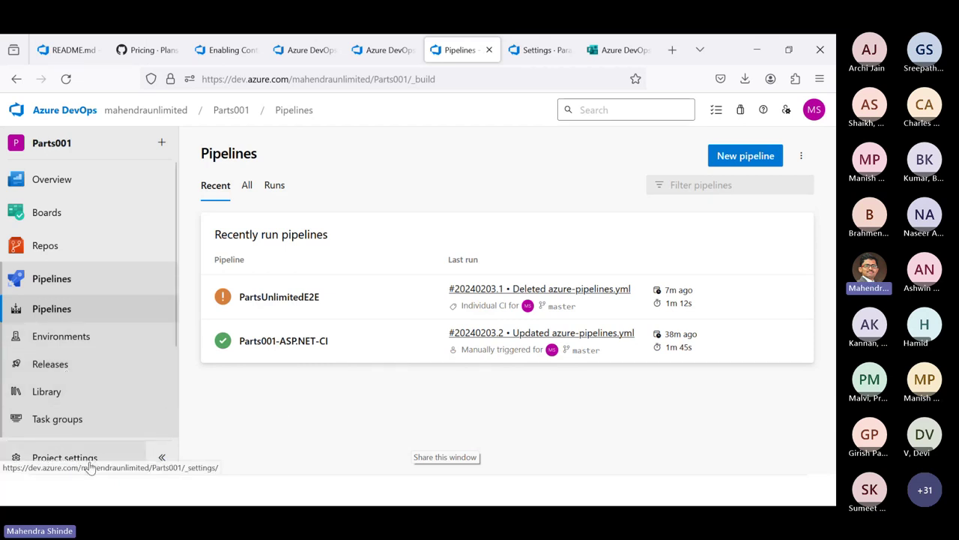
Go to Organization settings > Pipelines > Settings to view the classic pipeline creation options.
left_click(69, 113)
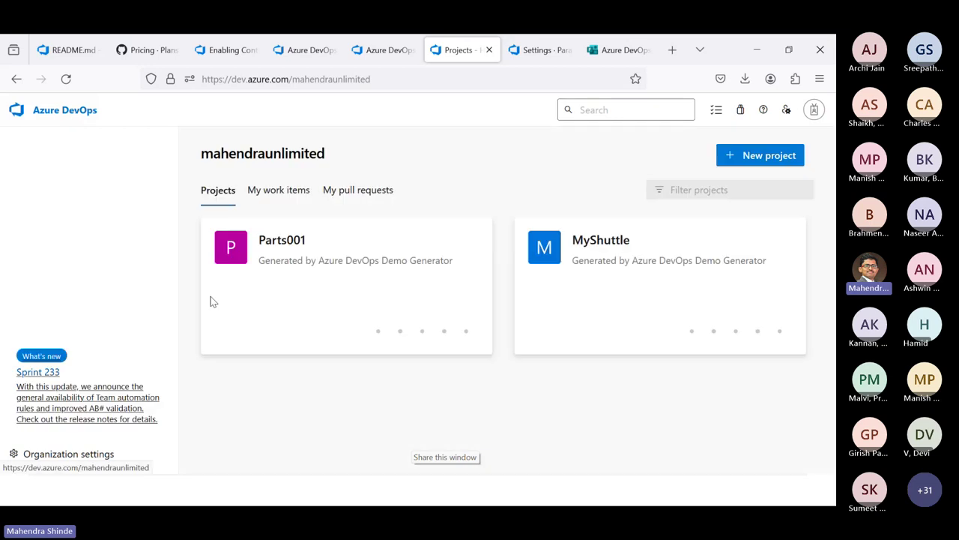
left_click(90, 455)
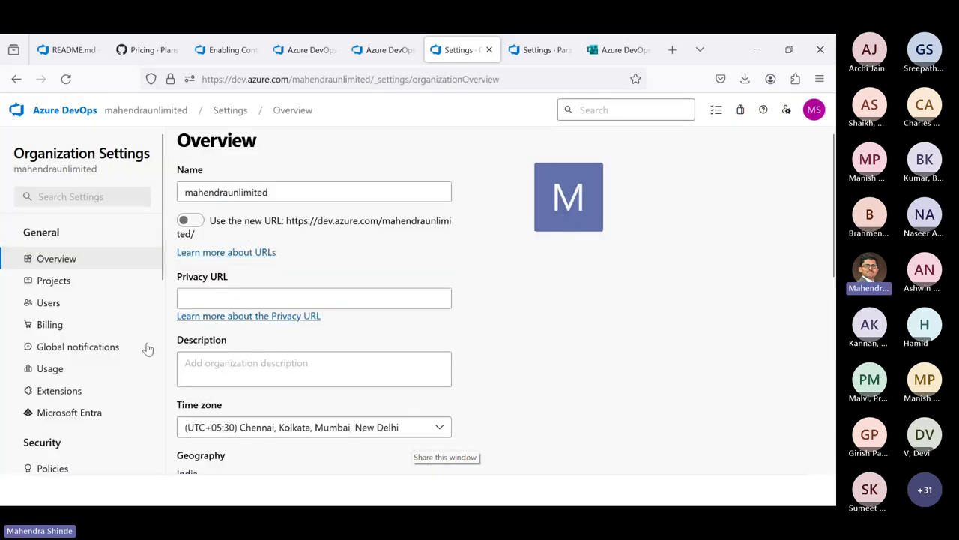
scroll(147, 348, "down", 3)
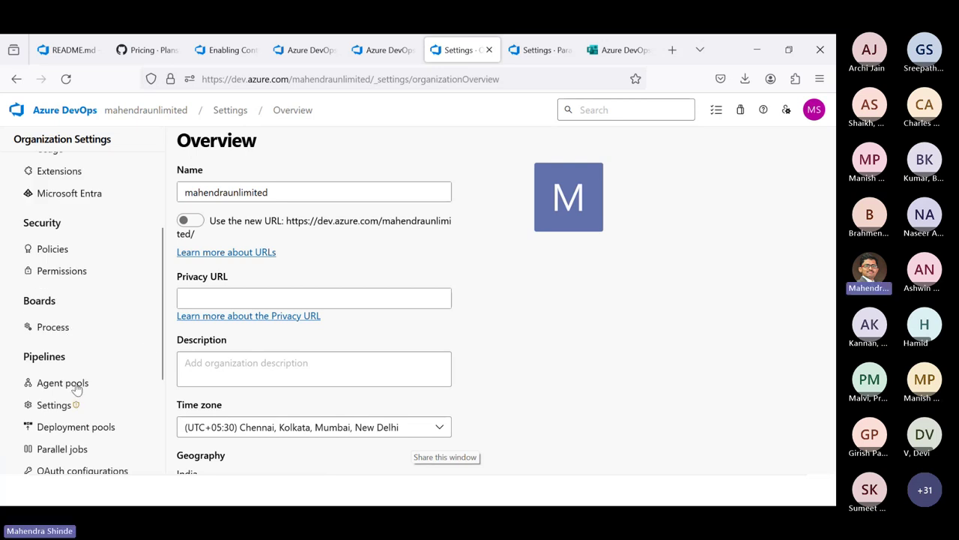
left_click(60, 405)
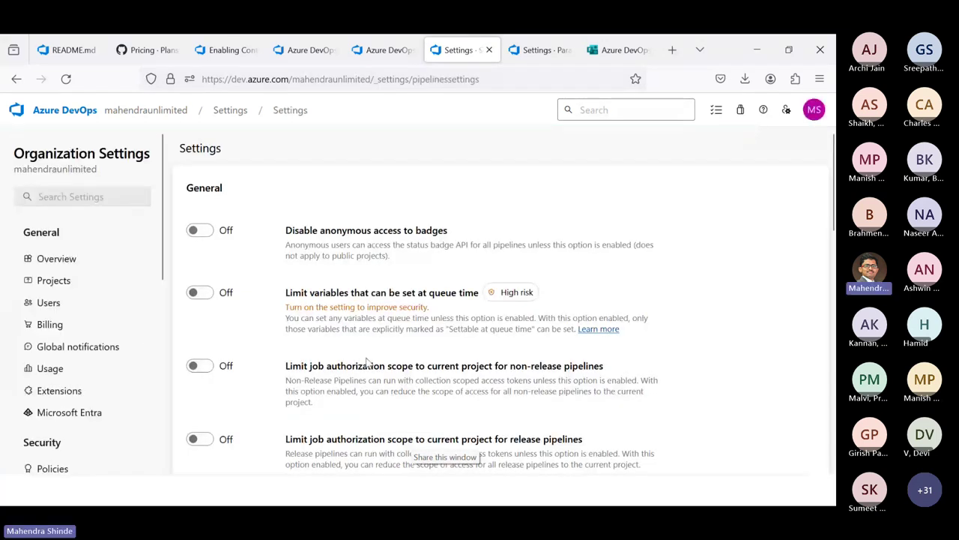
scroll(368, 362, "down", 4)
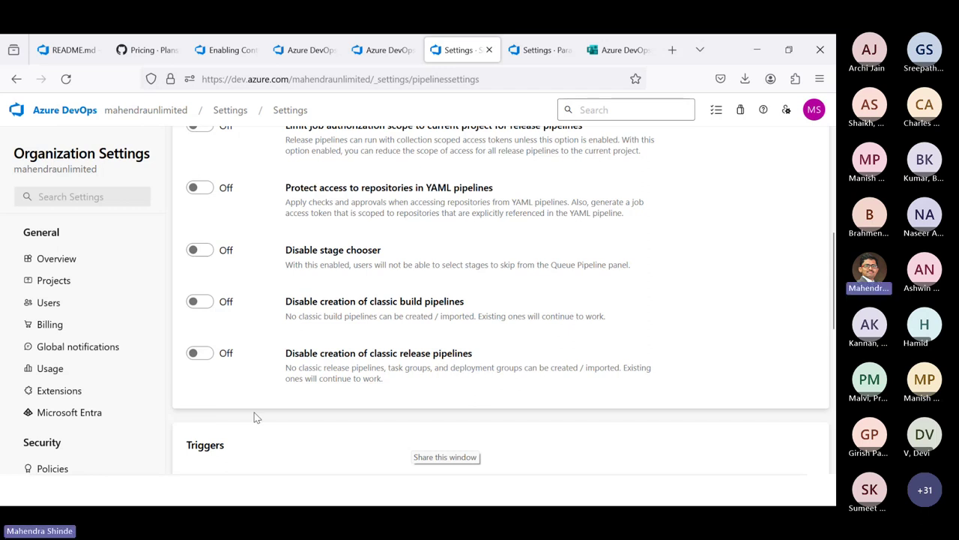
key("ctrl")
key("ctrl")
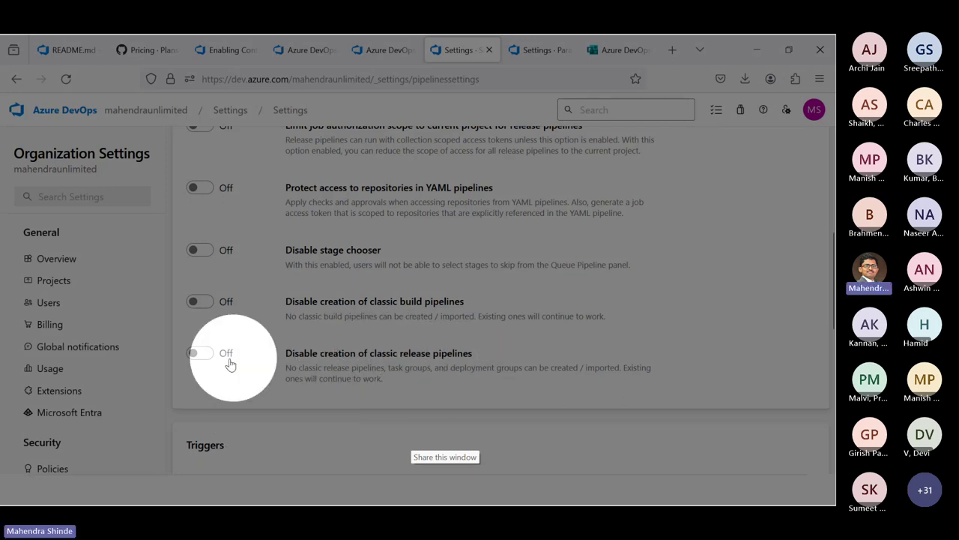
left_click(200, 360)
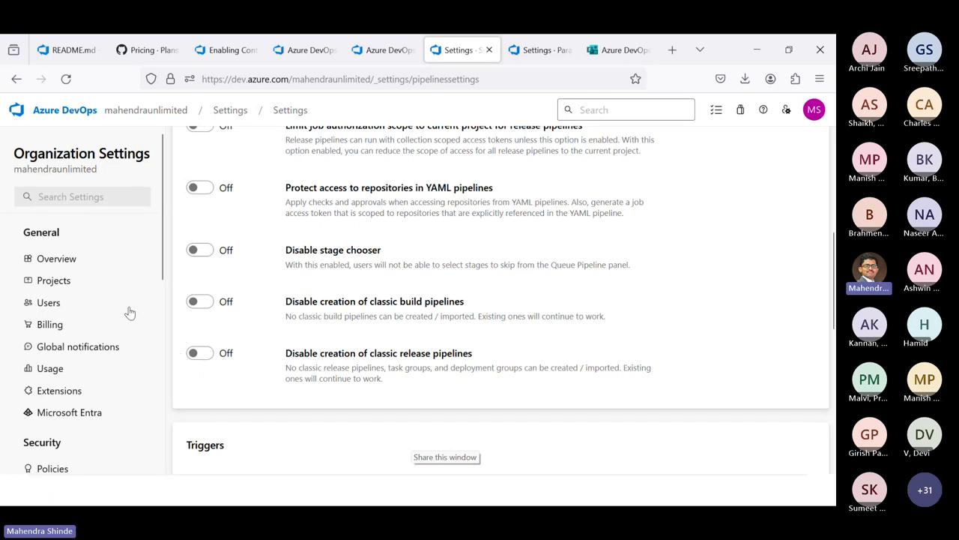
left_click(60, 112)
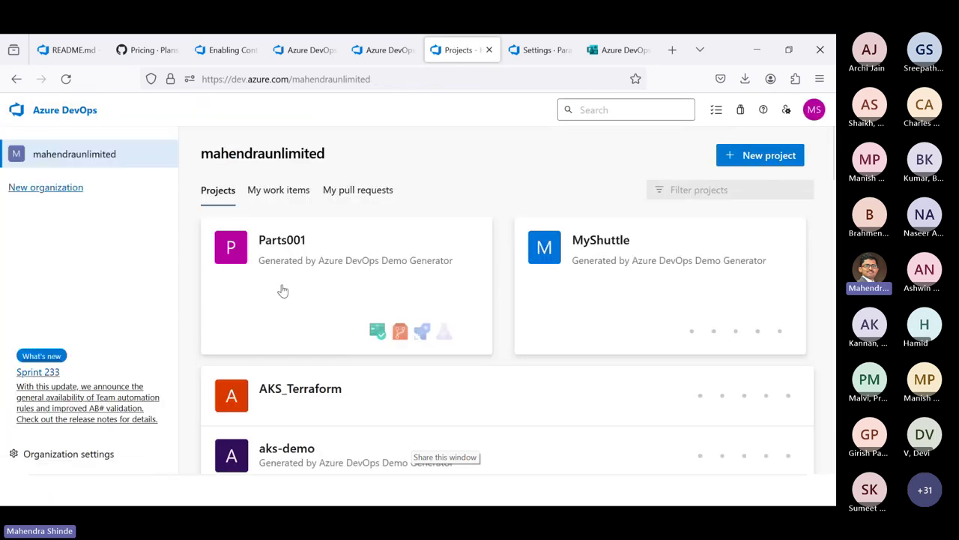
Go back to the Parts001 project's Pipelines > Releases page and bring up the New options.
left_click(303, 248)
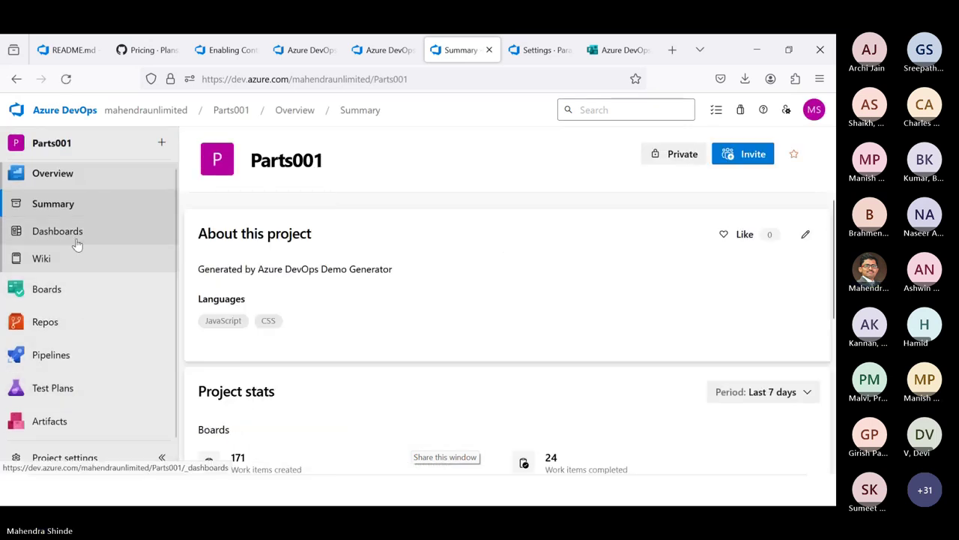
mouse_move(93, 319)
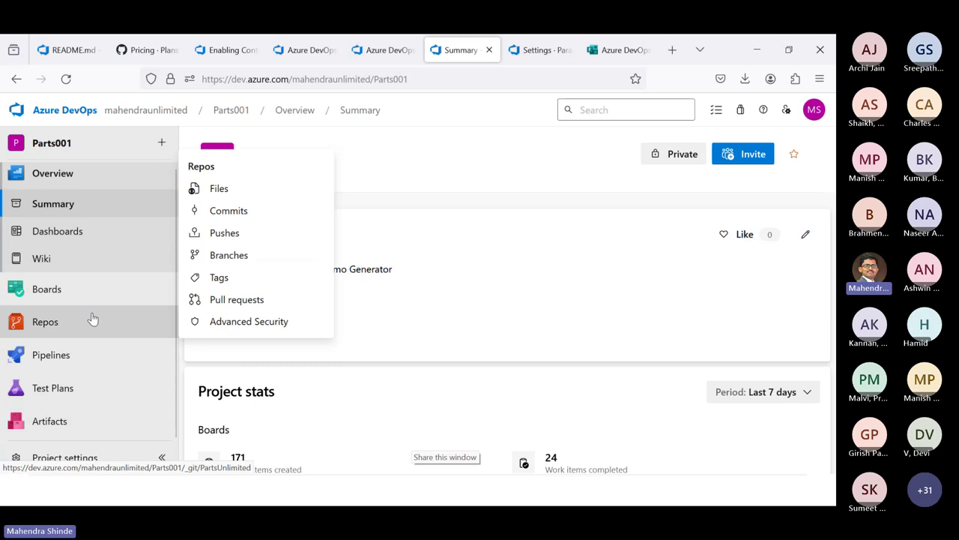
left_click(77, 360)
left_click(81, 395)
left_click(82, 367)
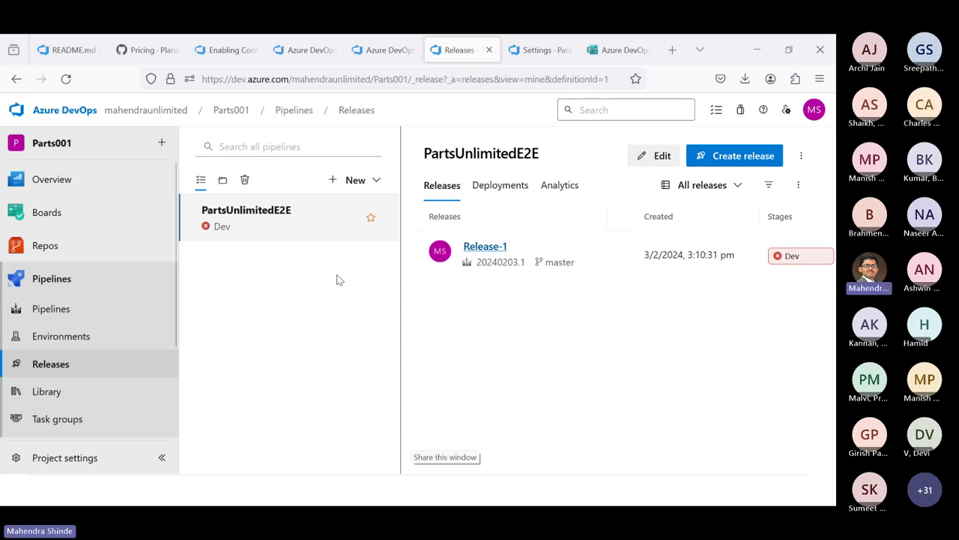
left_click(357, 179)
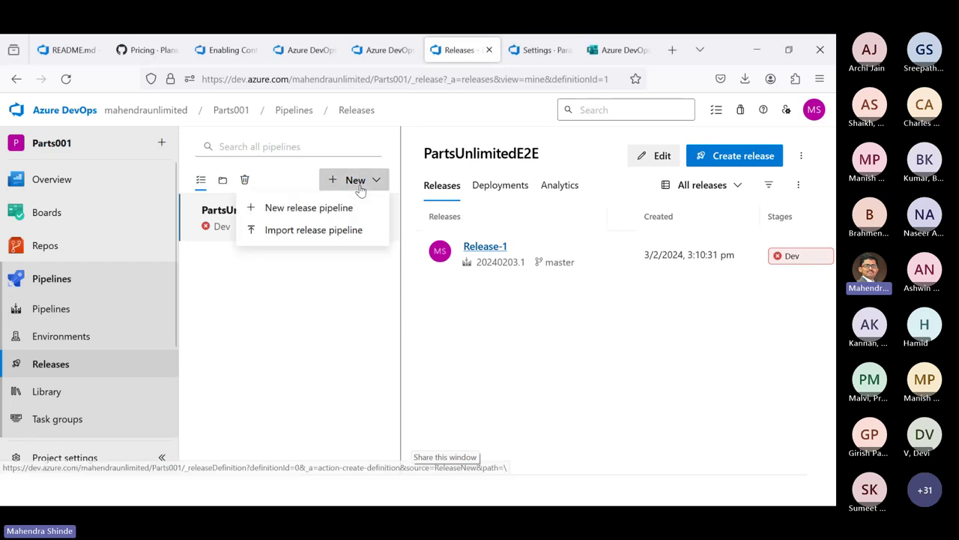
Start a new release pipeline from the Empty job template and close the Stage properties panel.
left_click(319, 208)
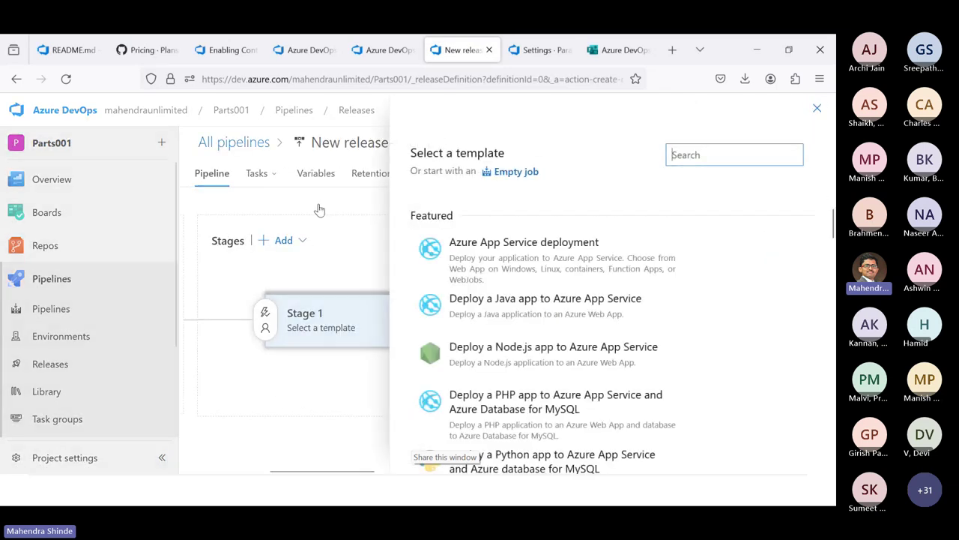
left_click(512, 175)
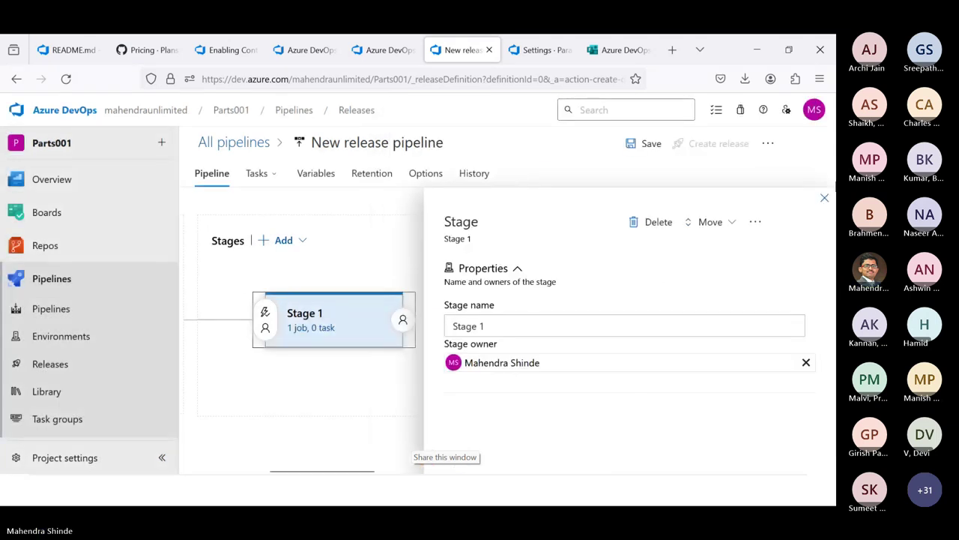
left_click(824, 198)
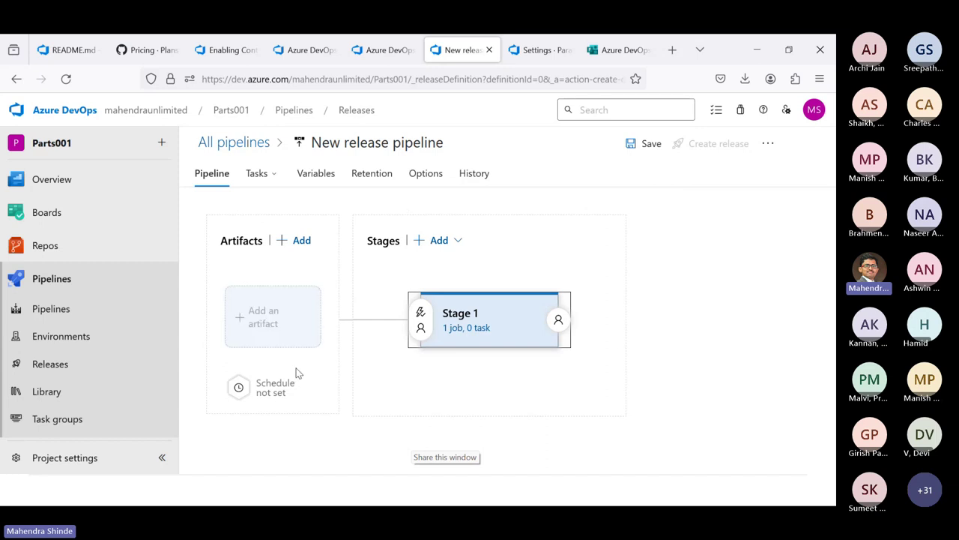
Add the Parts001-ASP.NET-CI build as the pipeline artifact, then select the Stage 1 card.
left_click(269, 332)
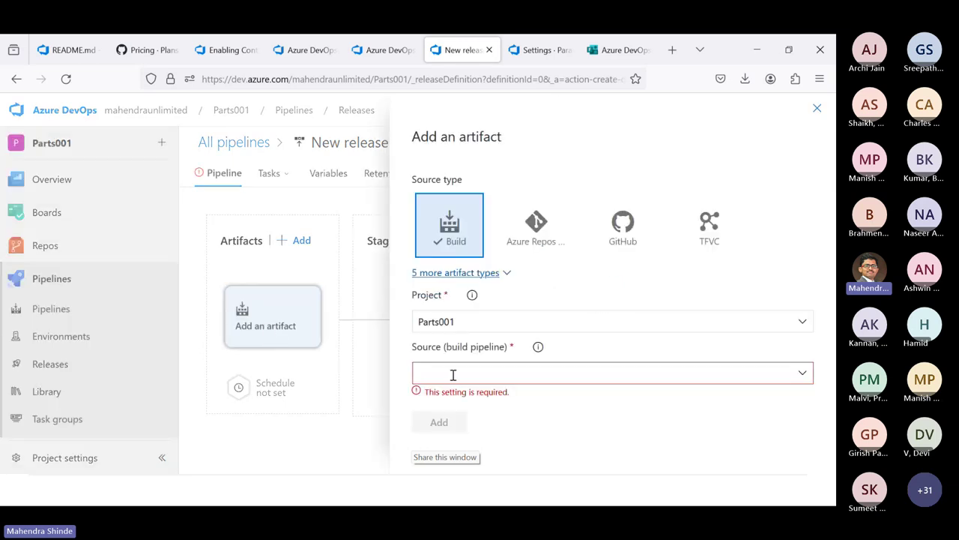
left_click(452, 375)
left_click(802, 376)
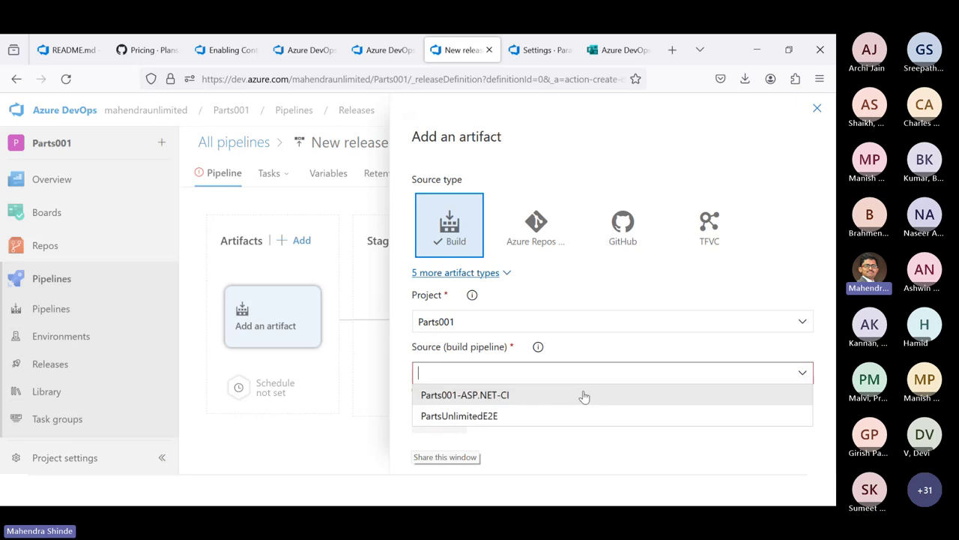
left_click(519, 402)
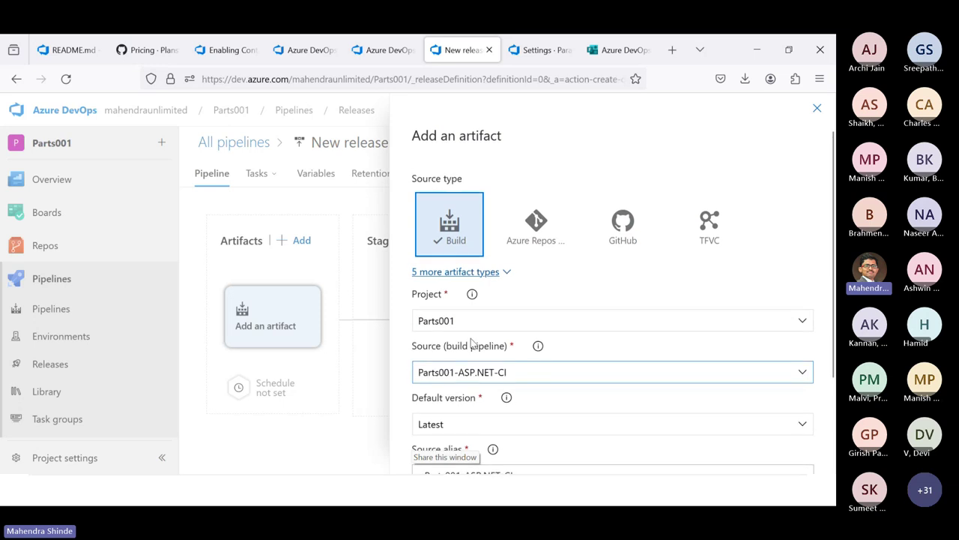
scroll(472, 341, "down", 2)
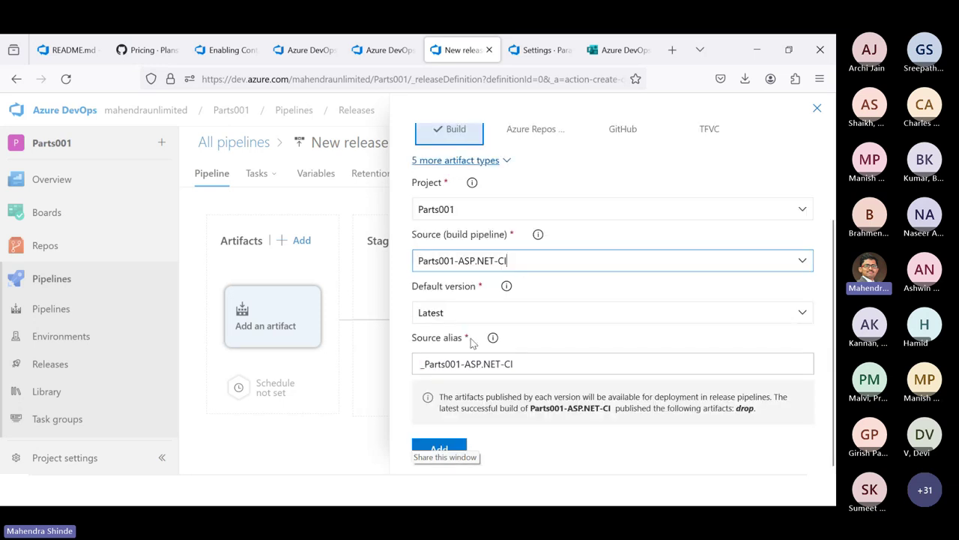
left_click(452, 450)
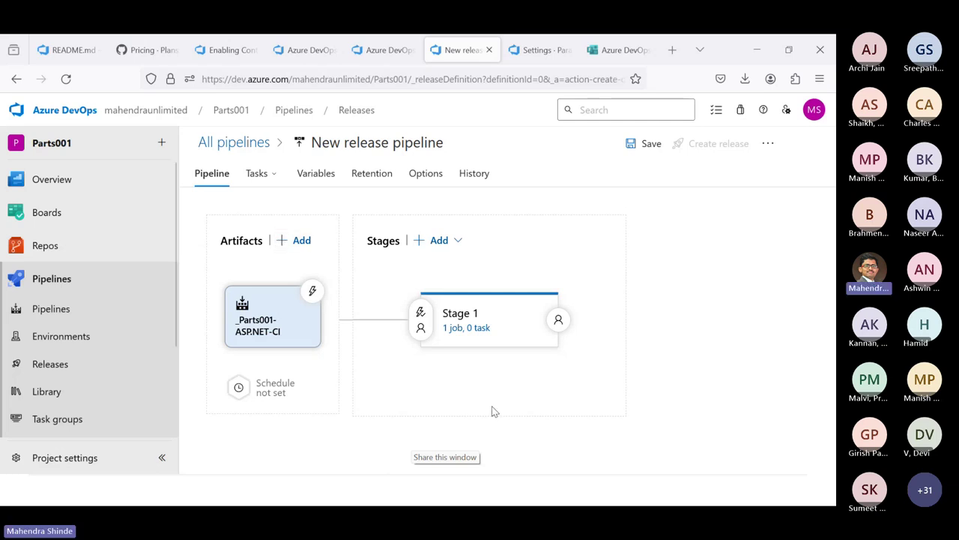
left_click(454, 338)
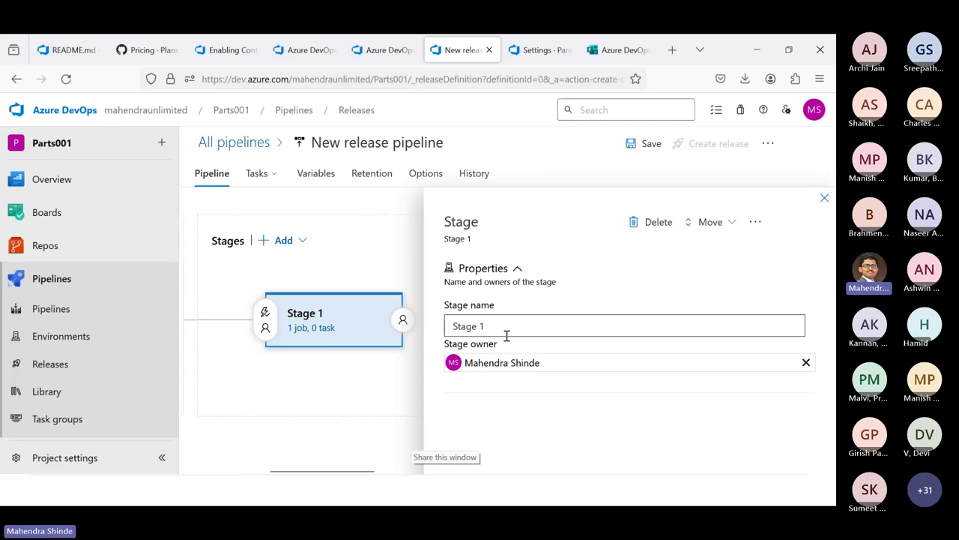
Open Stage 1's agent job and browse the Deploy tasks in the add-task catalogue.
left_click(824, 198)
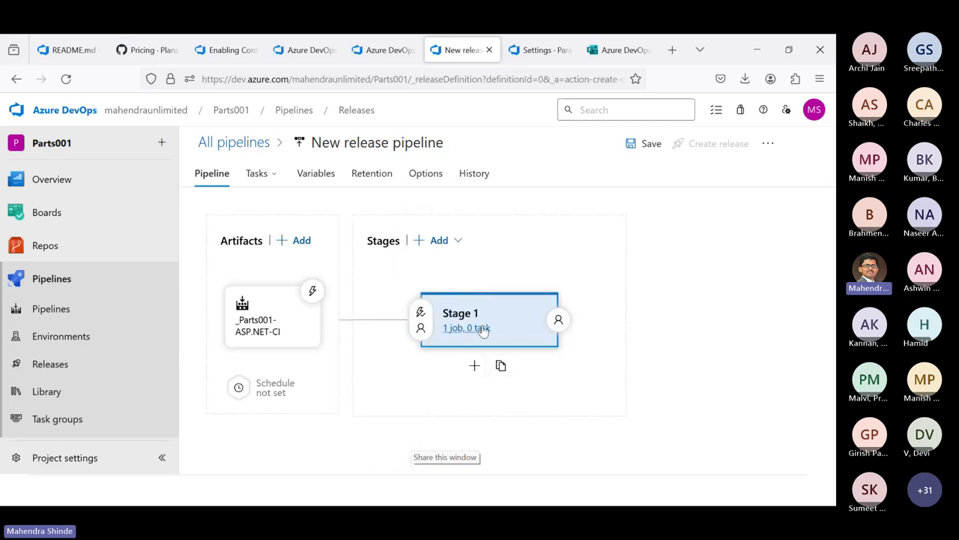
left_click(483, 332)
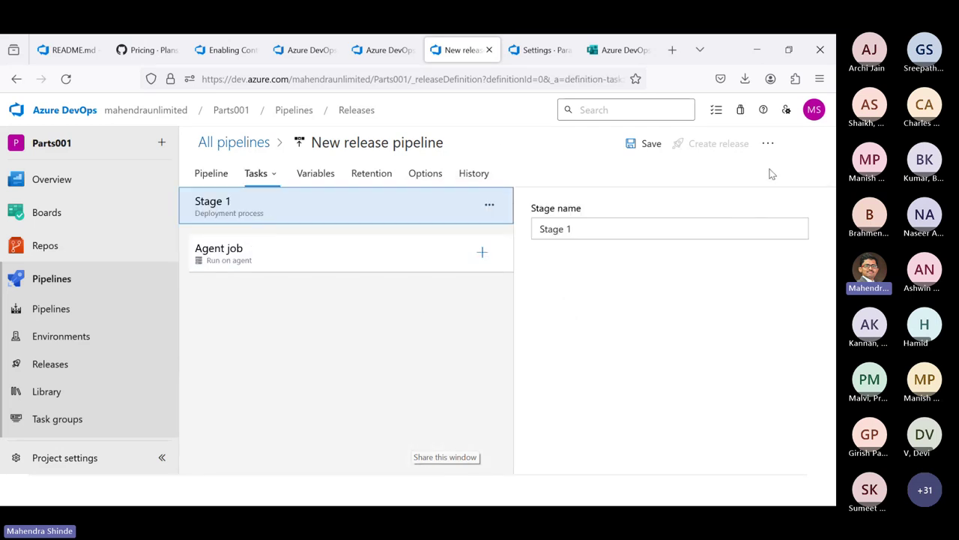
left_click(241, 255)
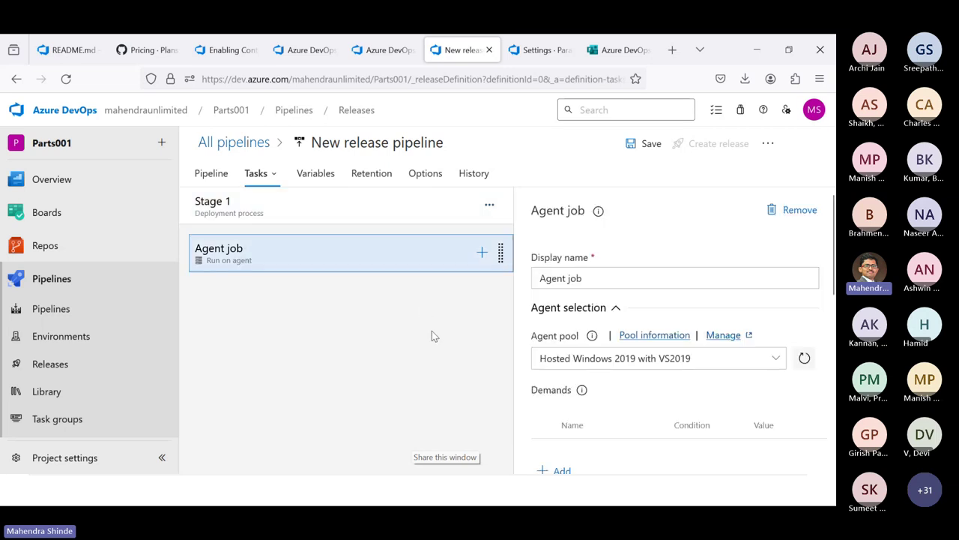
left_click(482, 253)
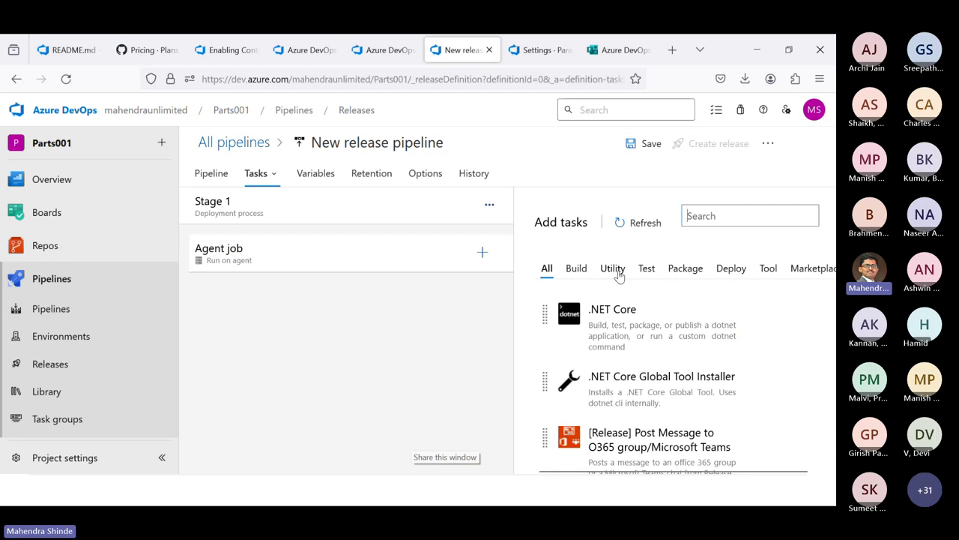
left_click(731, 268)
mouse_move(722, 323)
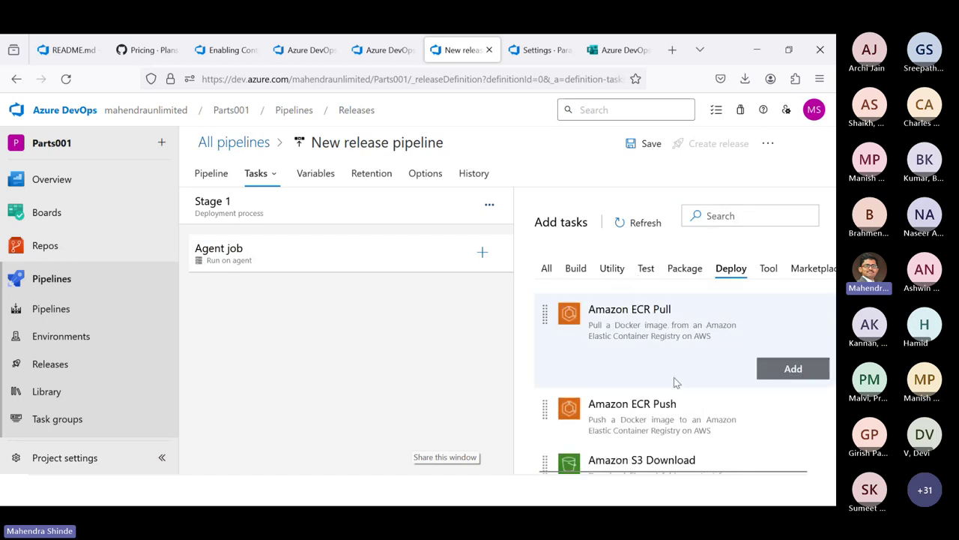
scroll(674, 383, "down", 8)
scroll(673, 383, "up", 2)
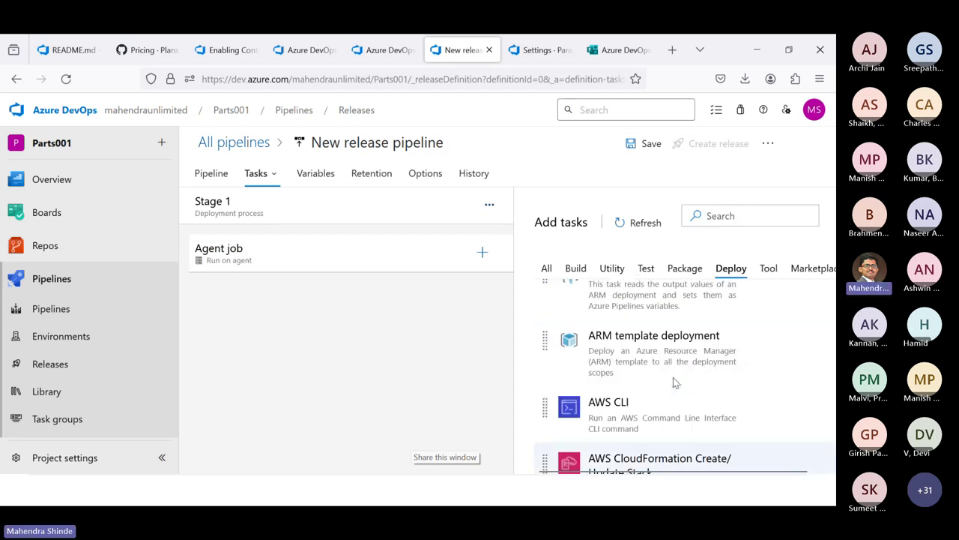
scroll(674, 383, "up", 1)
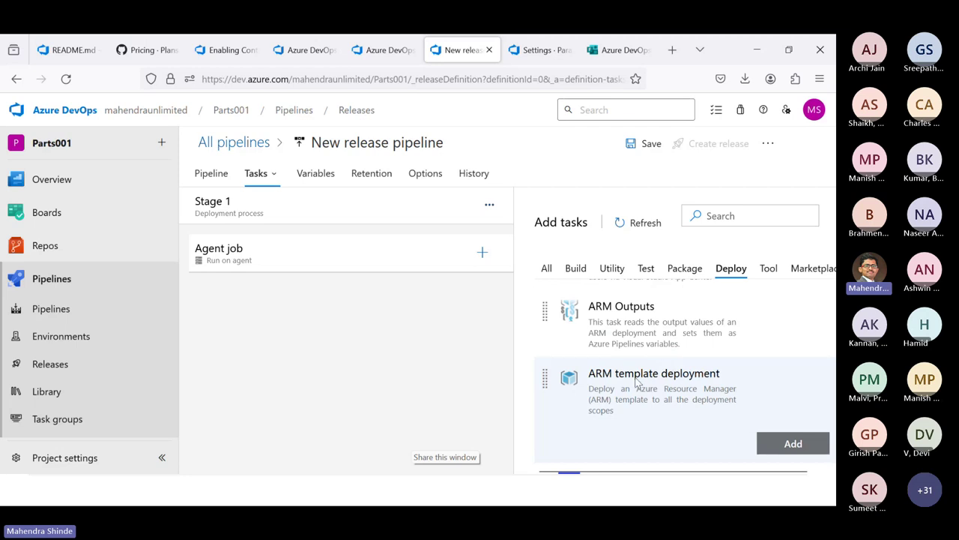
scroll(636, 383, "down", 2)
mouse_move(615, 307)
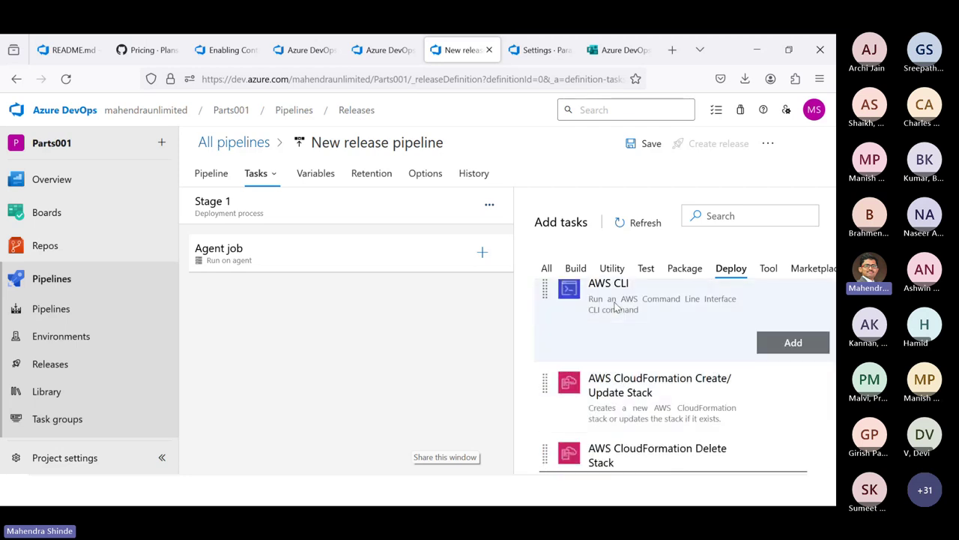
scroll(614, 307, "down", 4)
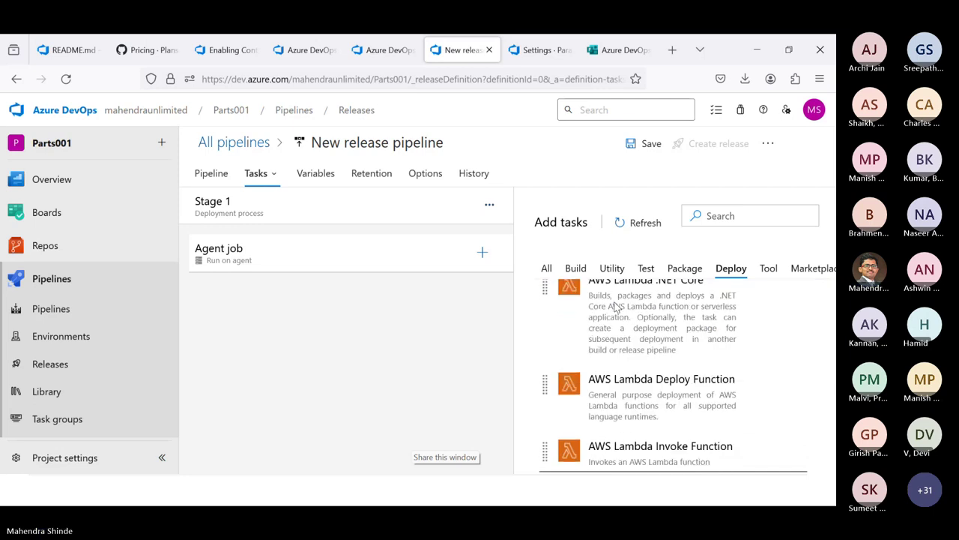
scroll(614, 308, "down", 5)
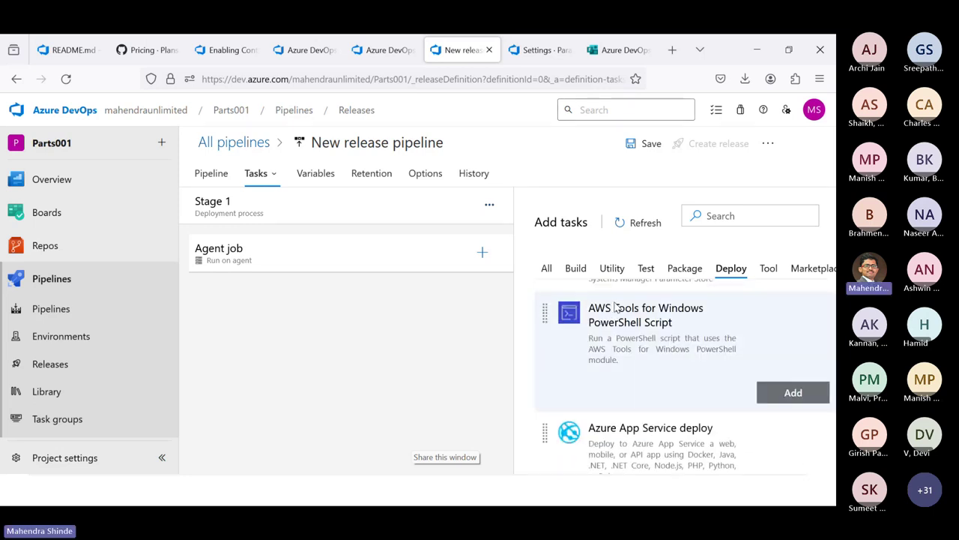
mouse_move(642, 399)
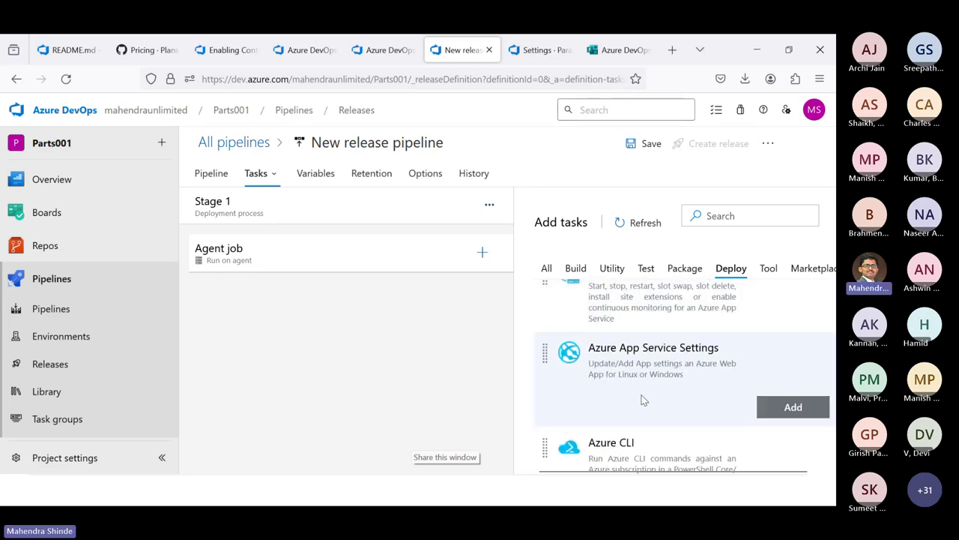
scroll(643, 399, "up", 2)
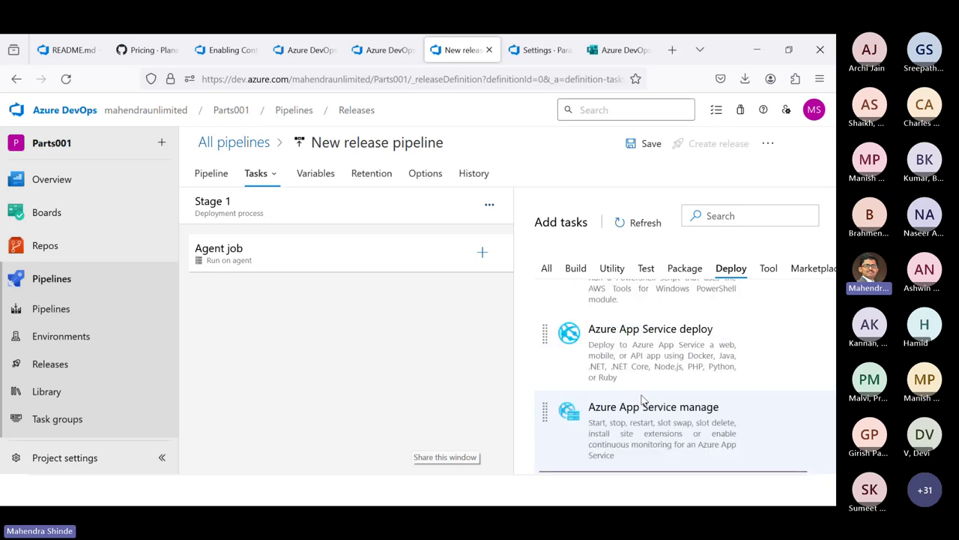
scroll(642, 400, "up", 1)
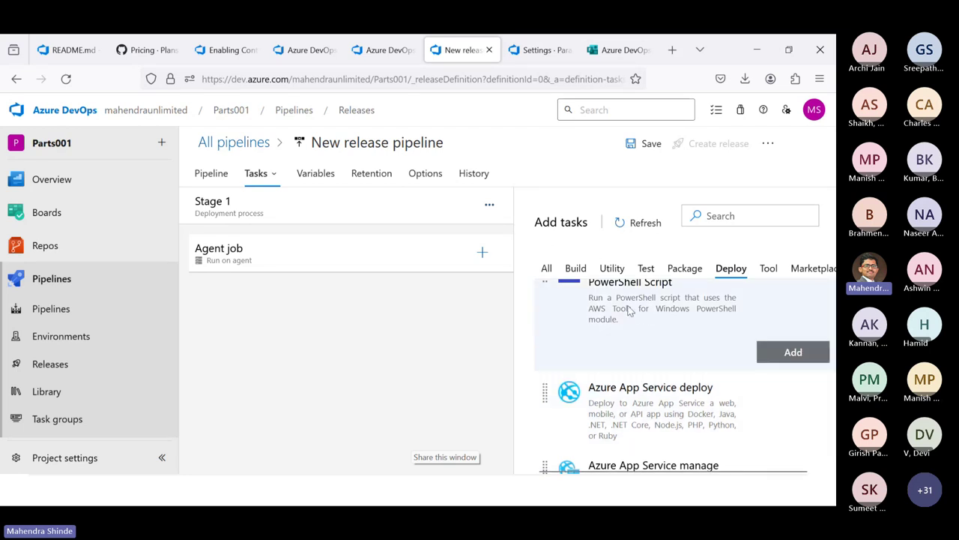
Search the Utility tasks for 'comman' and add the Command line task to the agent job.
left_click(617, 272)
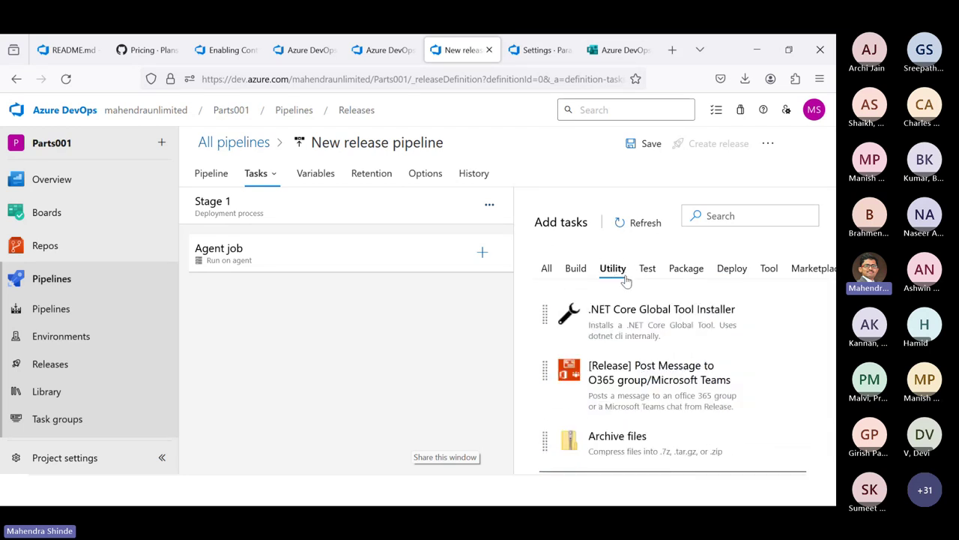
left_click(749, 217)
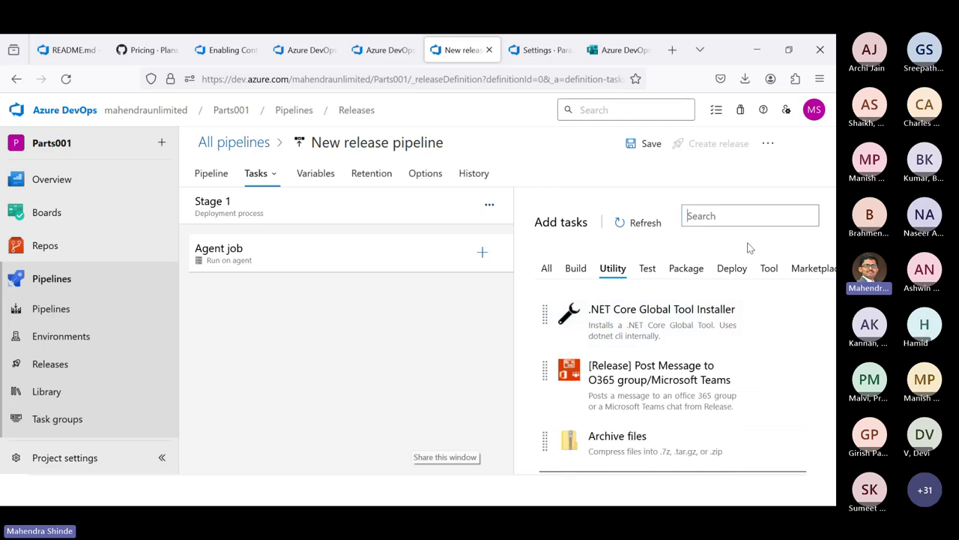
type("comman")
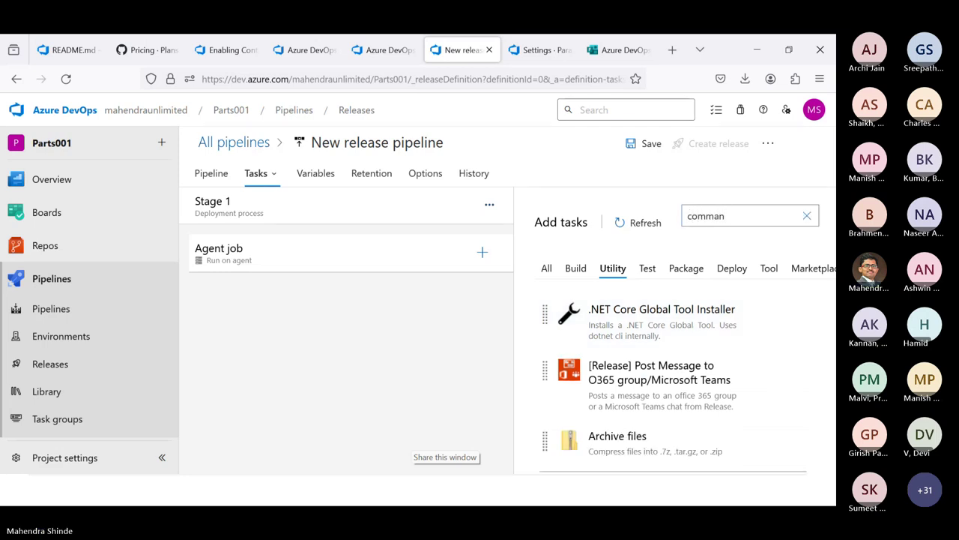
left_click_drag(650, 310, 514, 309)
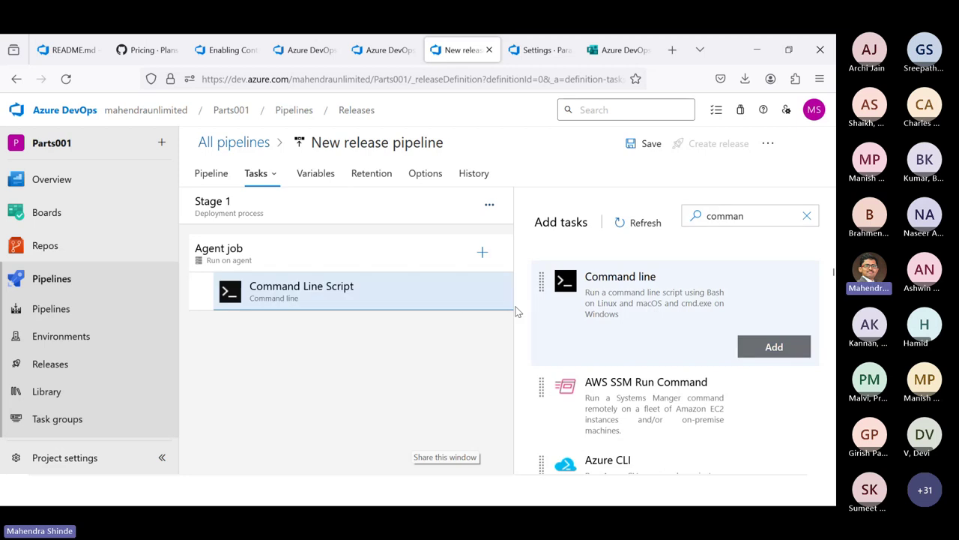
Delete the first script line so the task only runs echo Hello world.
left_click(445, 304)
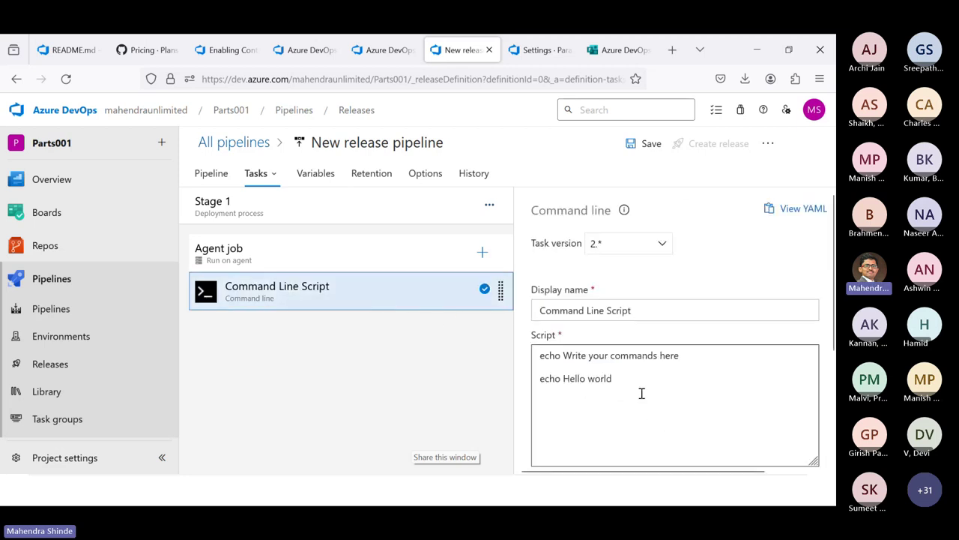
left_click_drag(698, 355, 501, 361)
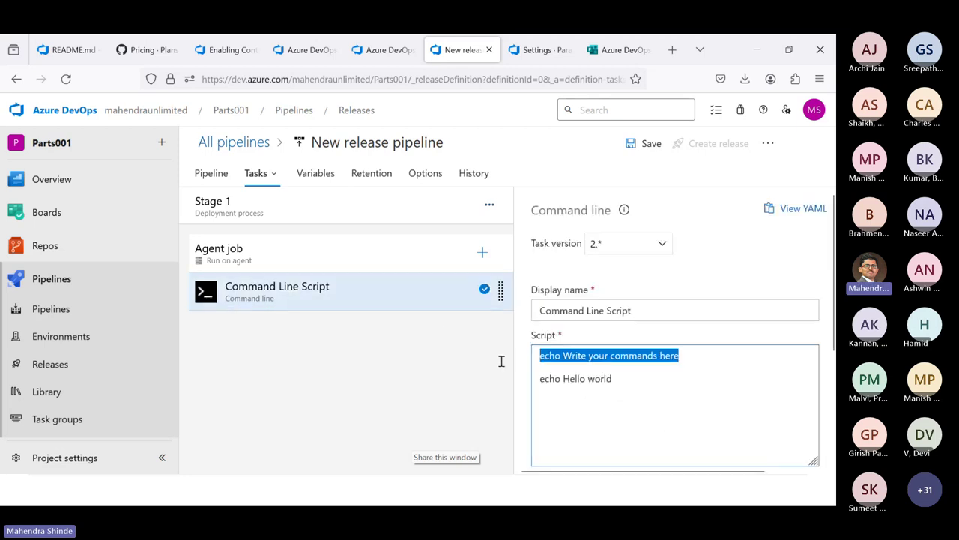
key("Delete")
key("Delete")
key("Delete")
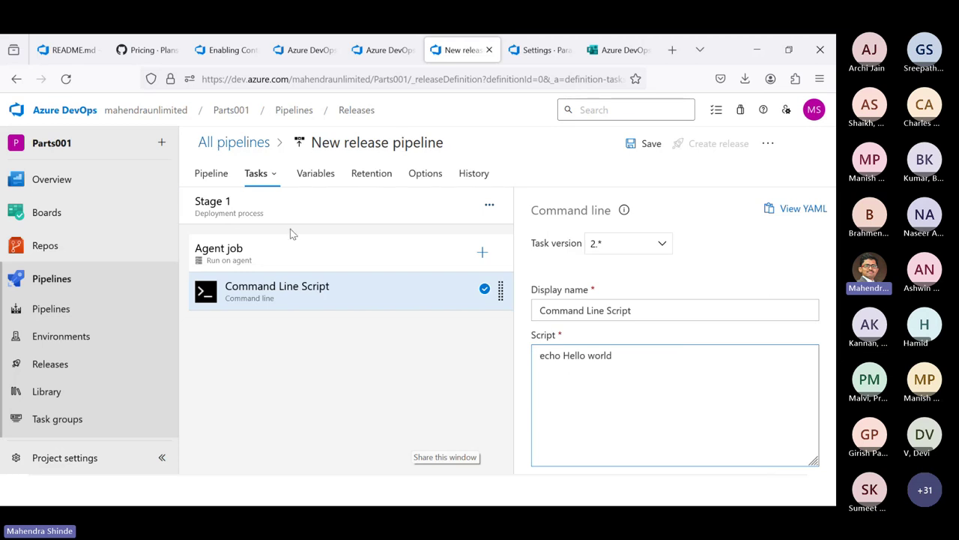
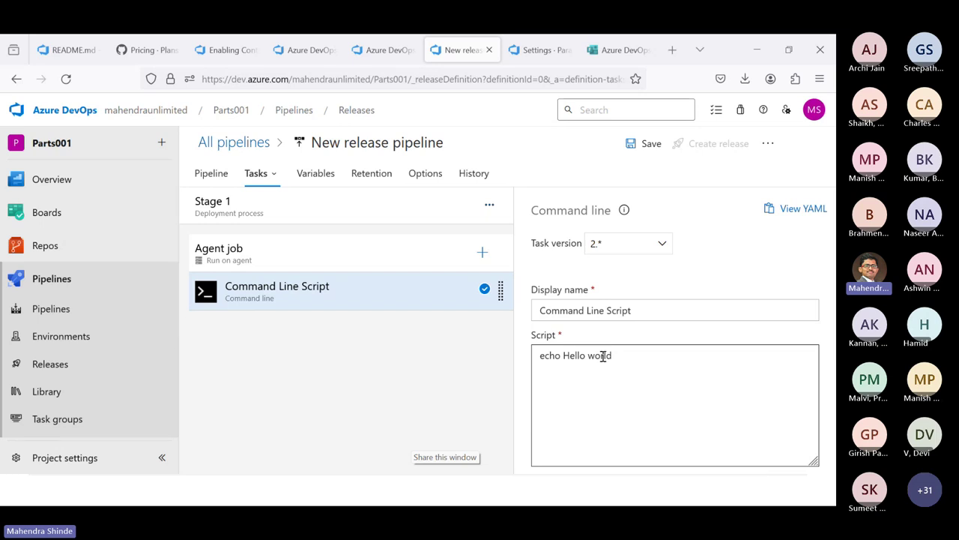
Stay on the unsaved release pipeline and view its CI artifact and Stage 1 overview.
left_click(247, 146)
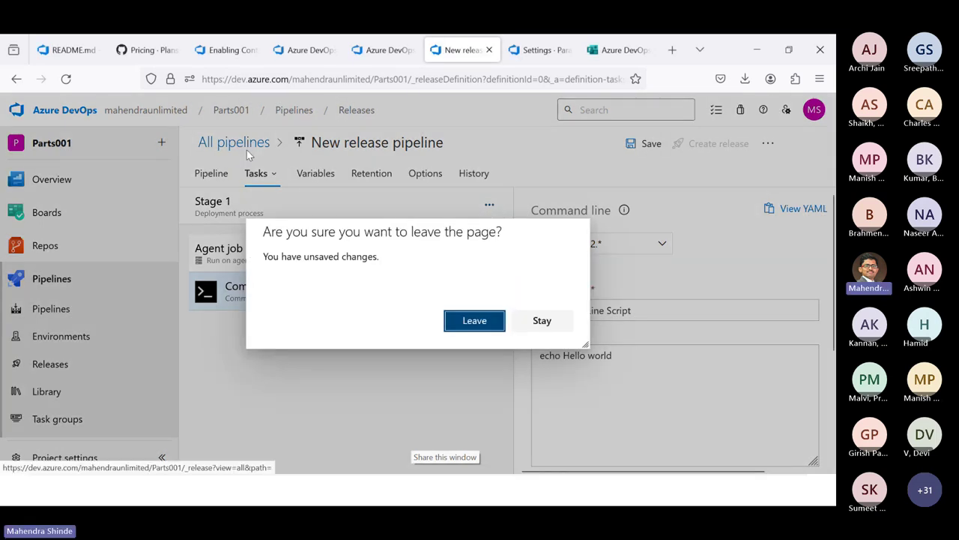
left_click(543, 321)
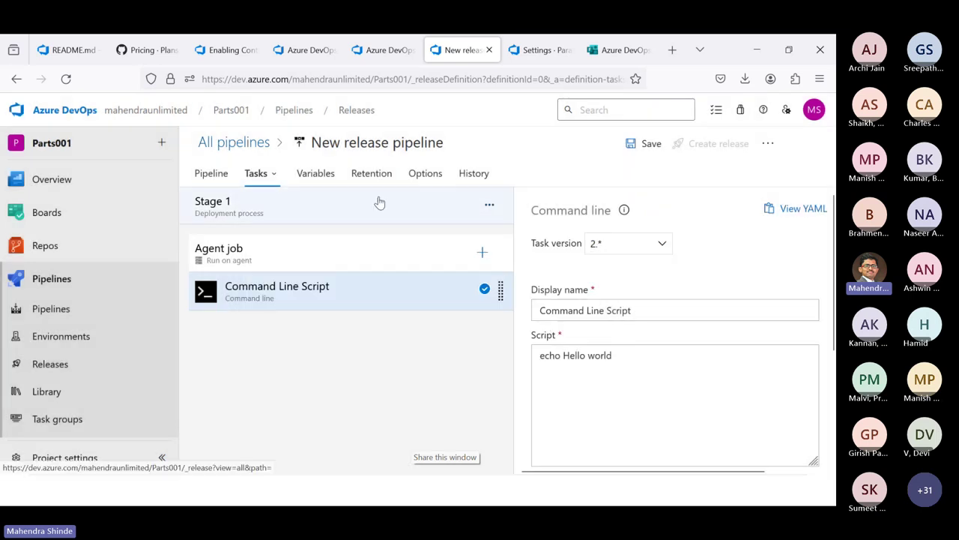
left_click(225, 177)
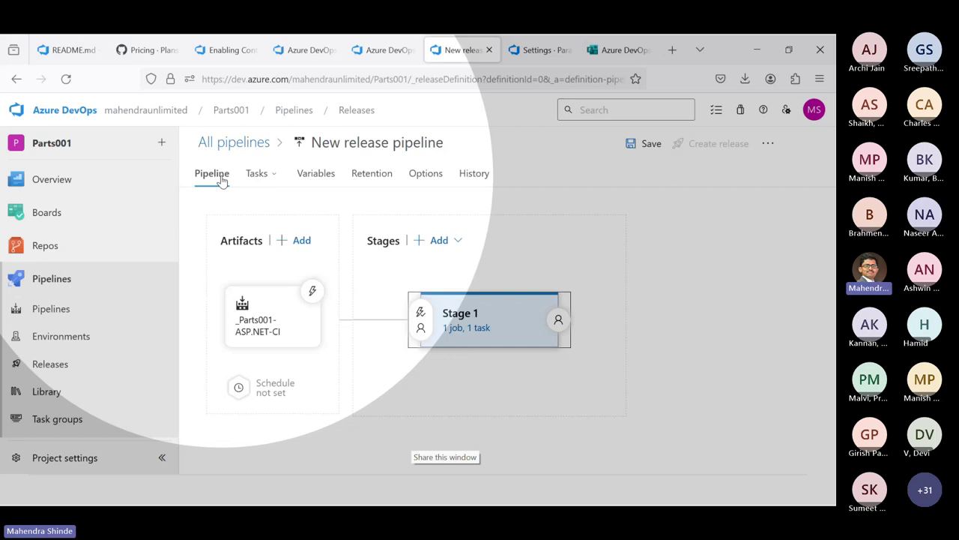
Clone Stage 1, name the copy 'Stage 2', and open Stage 2's job and task.
mouse_move(533, 342)
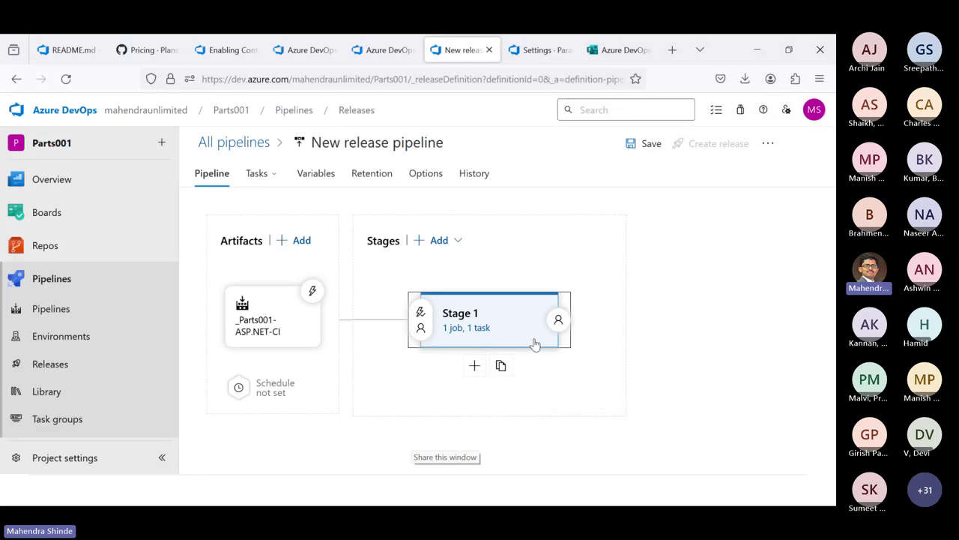
left_click(504, 365)
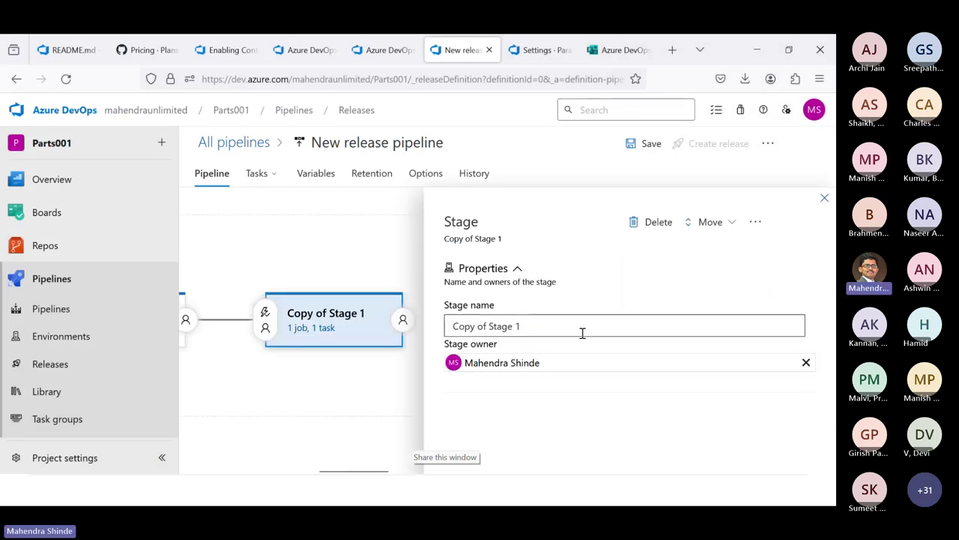
type("Stage 2")
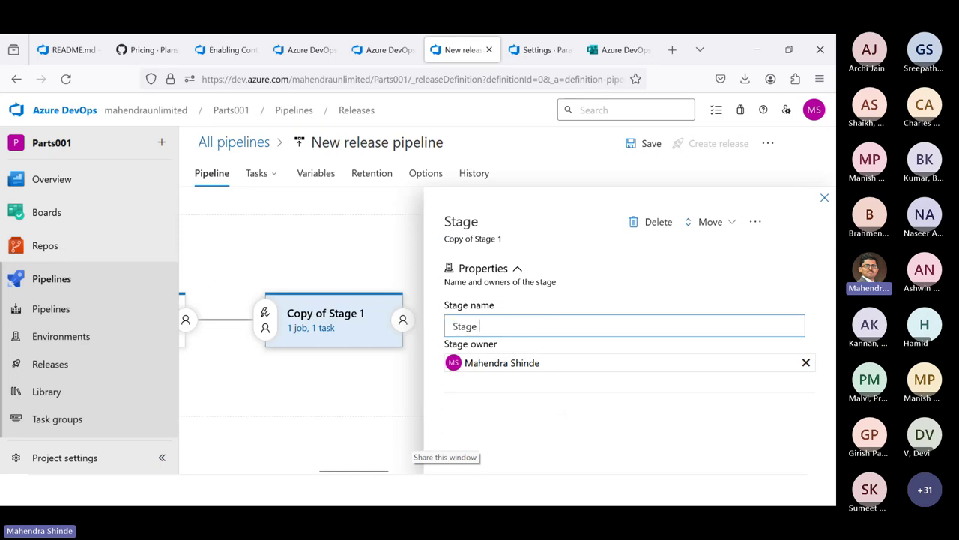
left_click(825, 198)
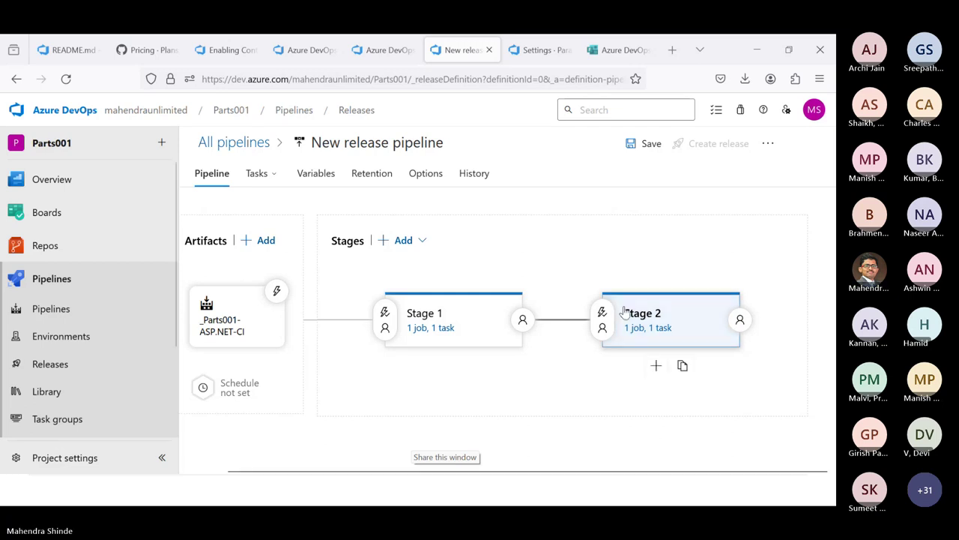
left_click(638, 330)
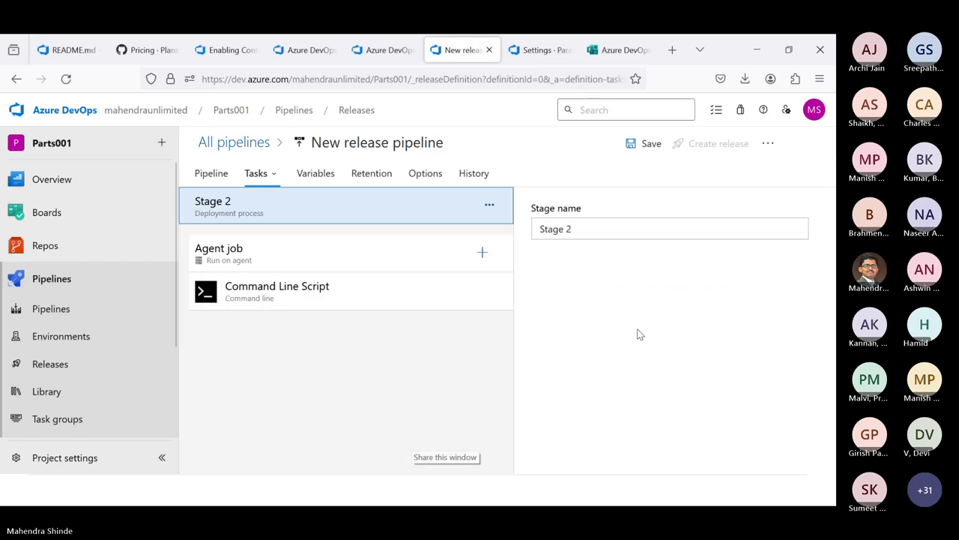
Select Stage 2's Command Line Script task, then leave the pipeline without saving.
left_click(353, 303)
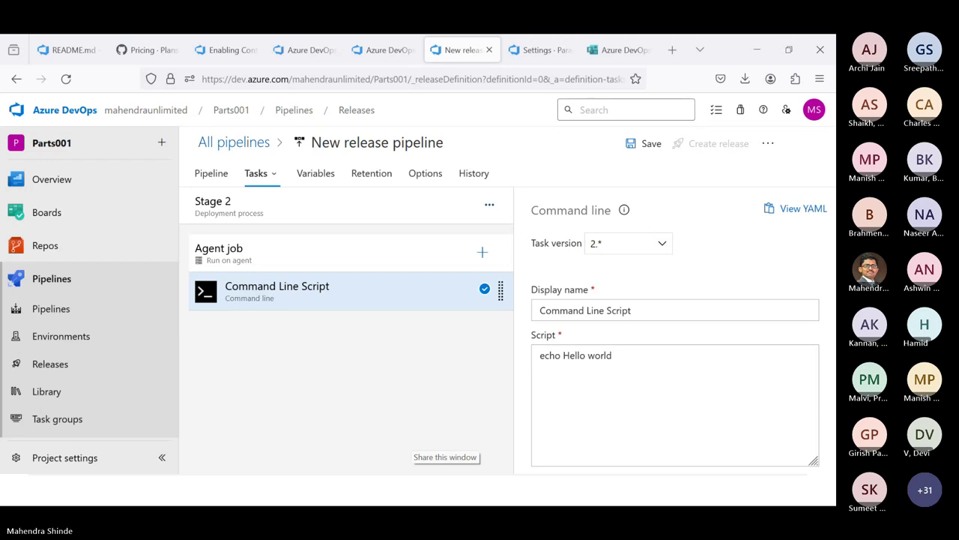
left_click(225, 143)
left_click(483, 325)
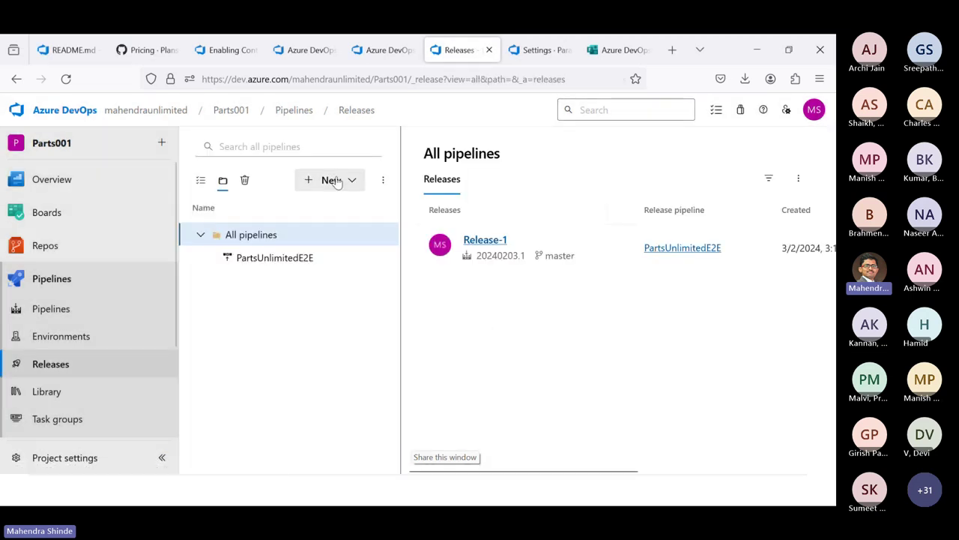
Create a new release pipeline from the Empty job template, leaving Stage 1 without tasks.
left_click(331, 180)
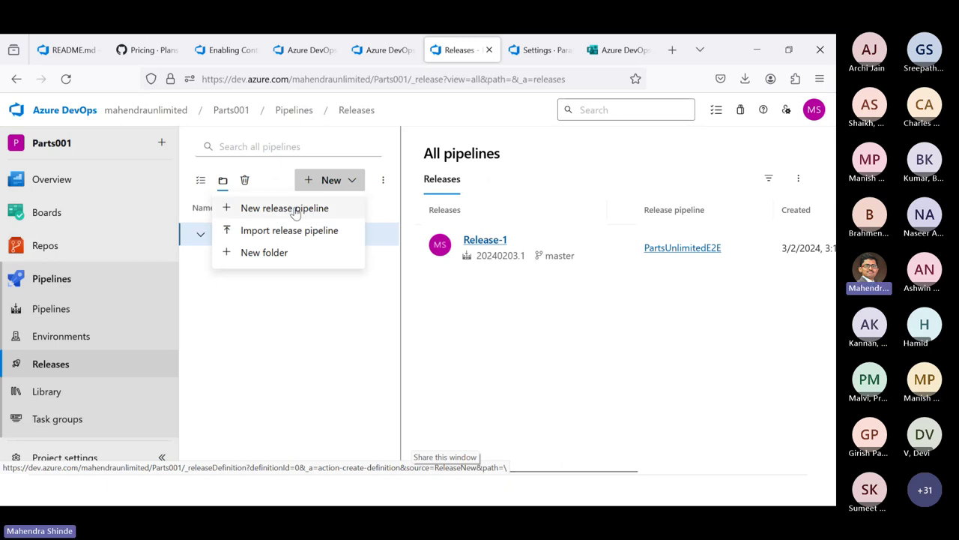
left_click(295, 211)
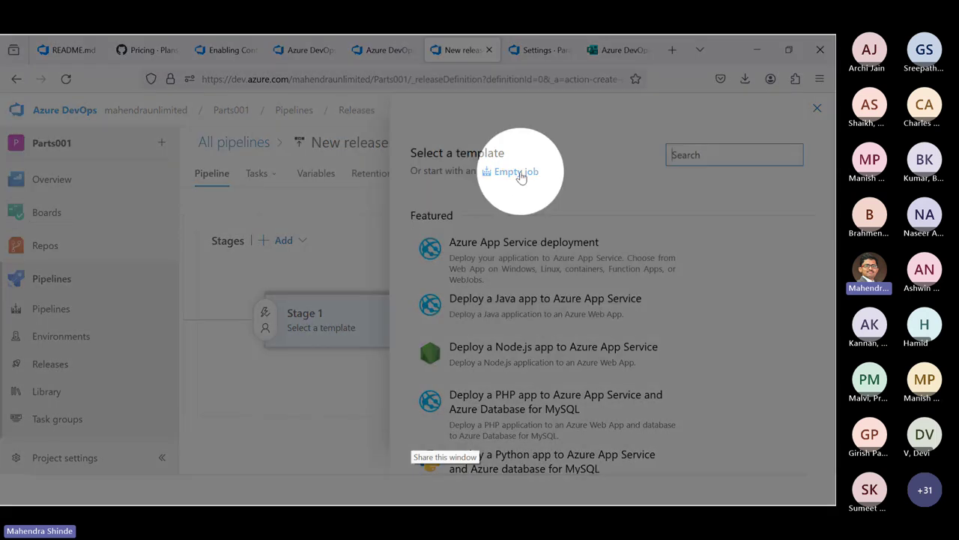
left_click(516, 171)
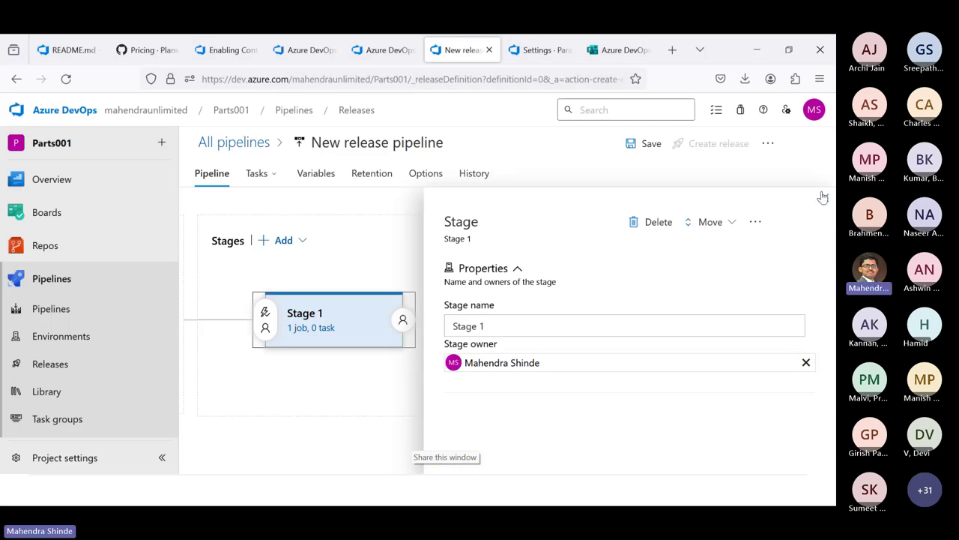
left_click(818, 196)
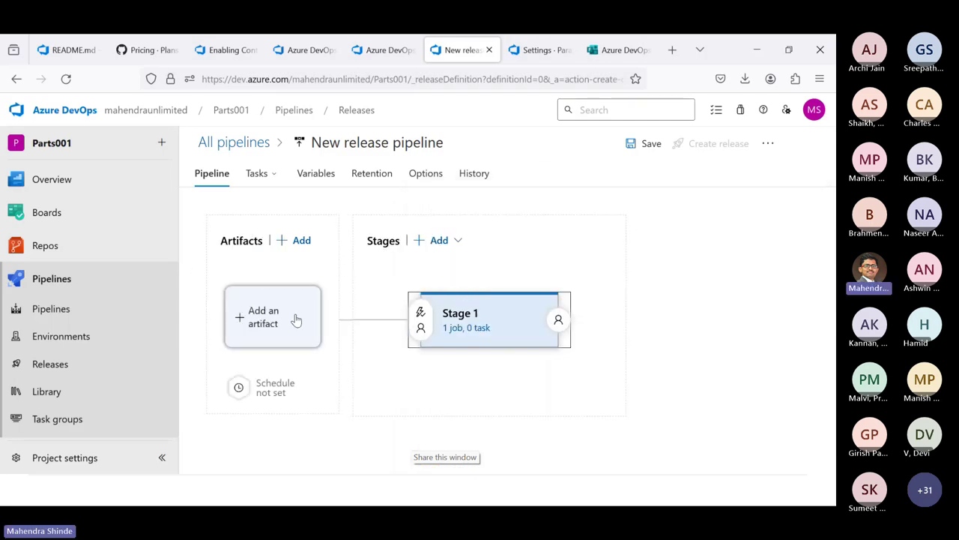
Set up a Build artifact with Parts001-ASP.NET-CI selected as the source build pipeline.
mouse_move(502, 324)
left_click(250, 303)
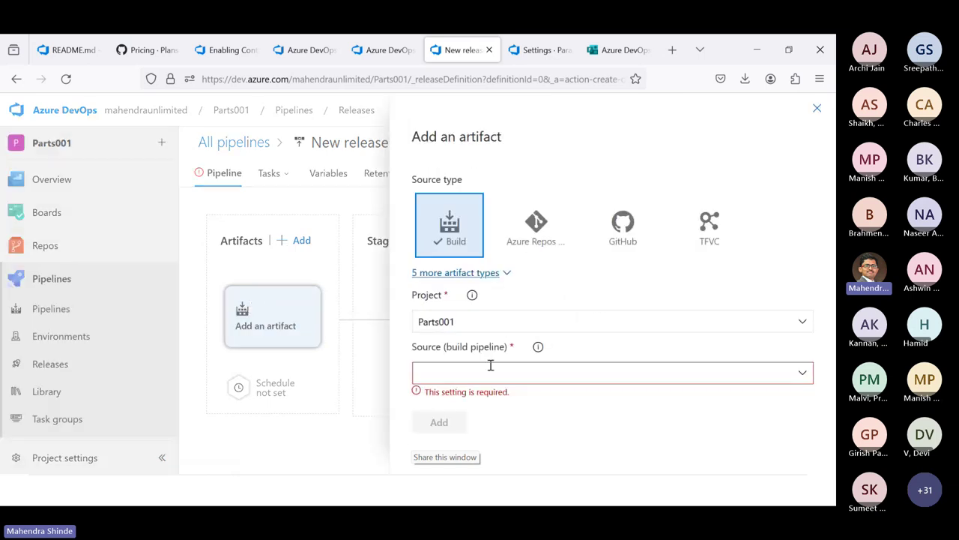
left_click(803, 372)
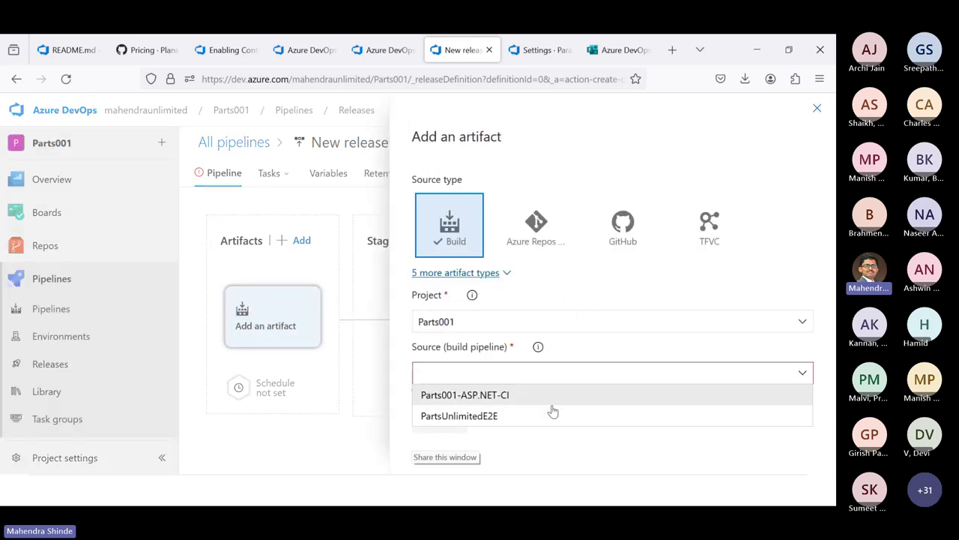
left_click(516, 395)
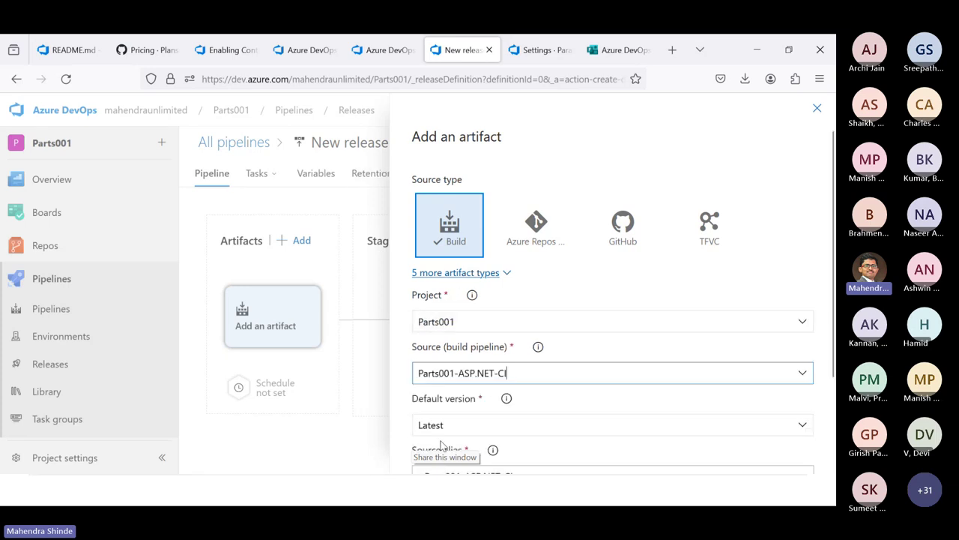
left_click(817, 108)
left_click(273, 324)
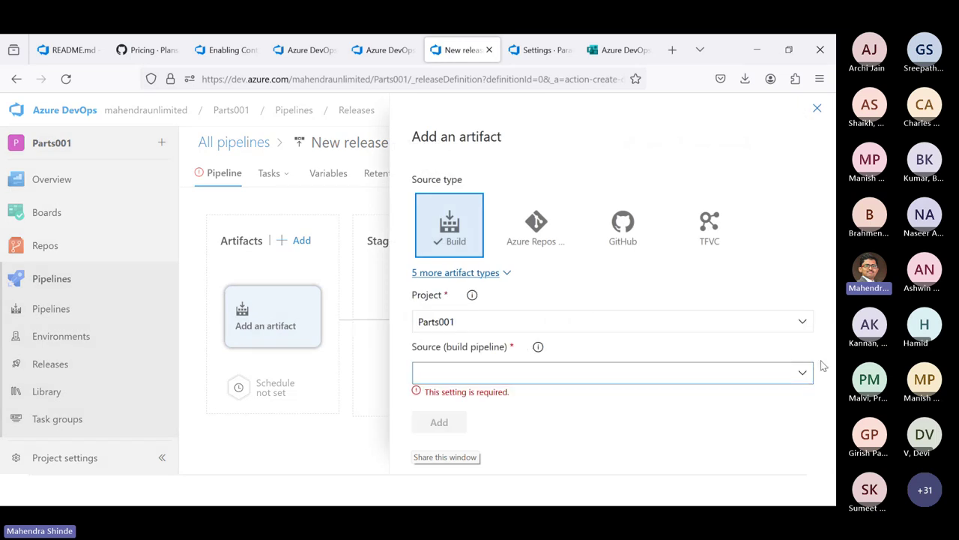
left_click(800, 375)
left_click(565, 398)
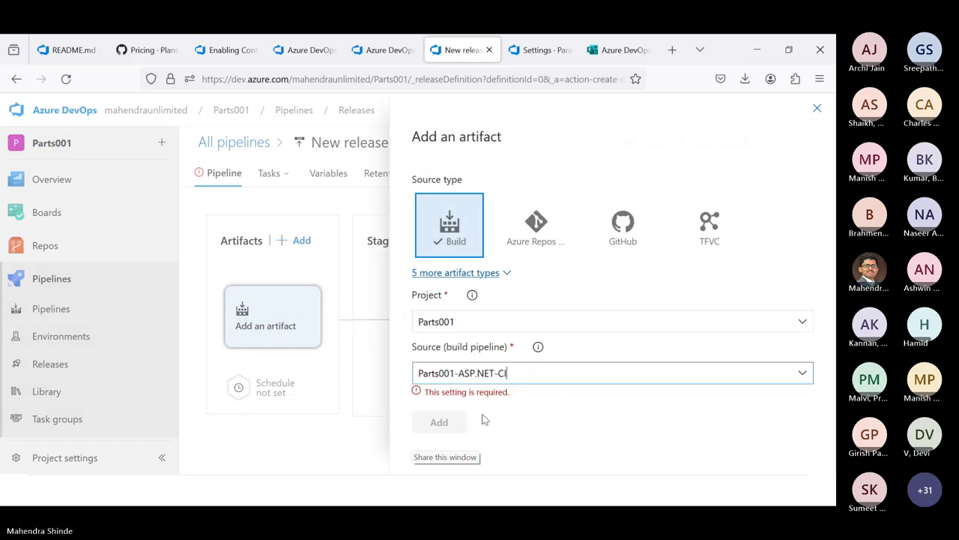
scroll(456, 442, "down", 3)
Add the Parts001-ASP.NET-CI artifact to the pipeline ahead of Stage 1.
left_click(454, 447)
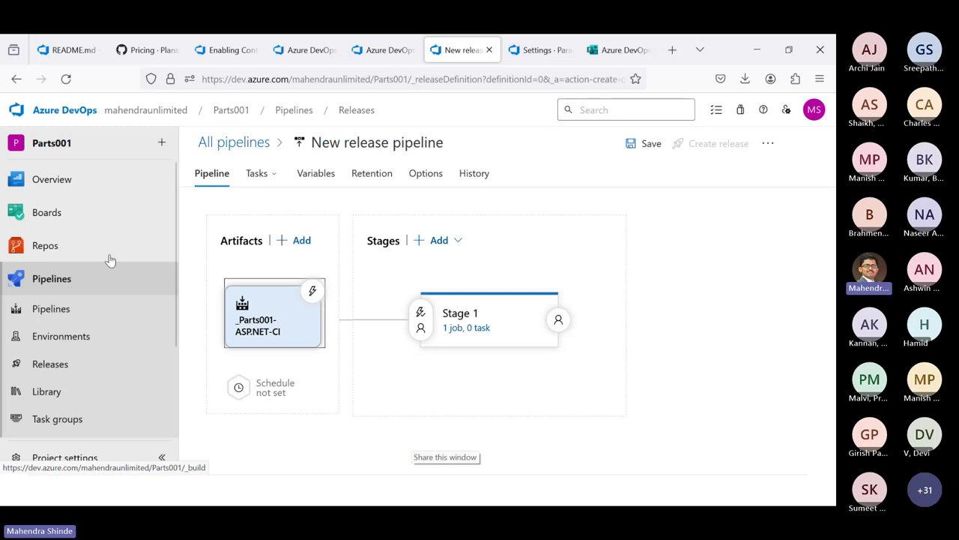
Save the release pipeline in the root folder and open Stage 1's agent job.
left_click(643, 143)
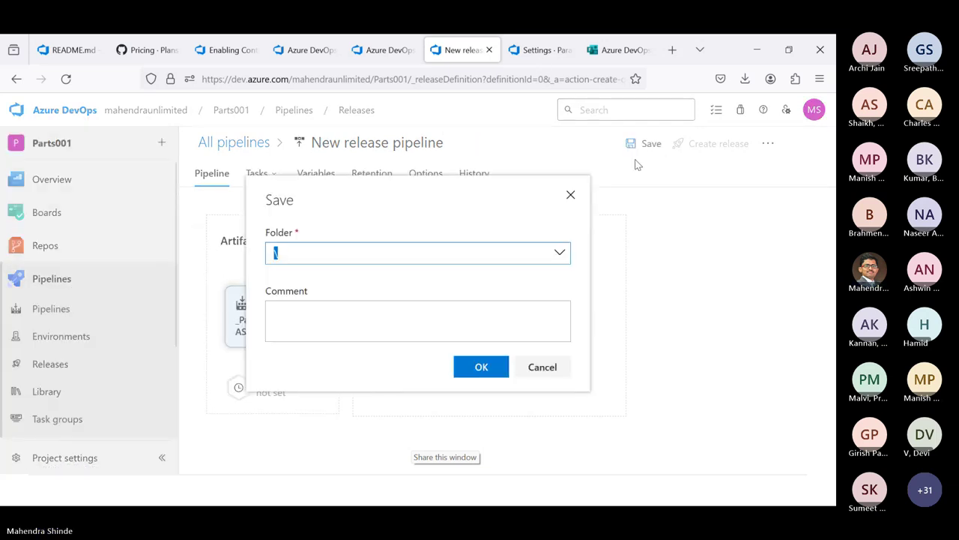
left_click(496, 369)
left_click(480, 341)
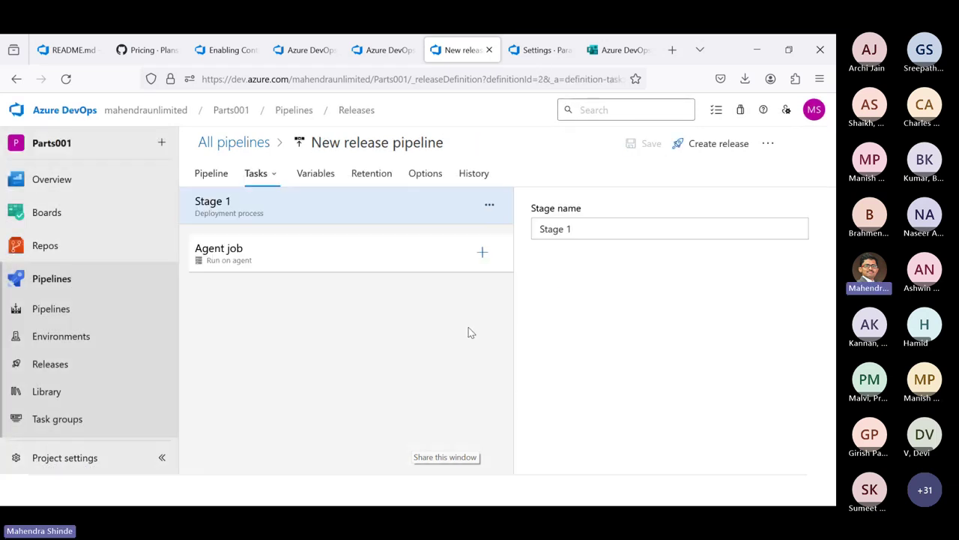
left_click(294, 264)
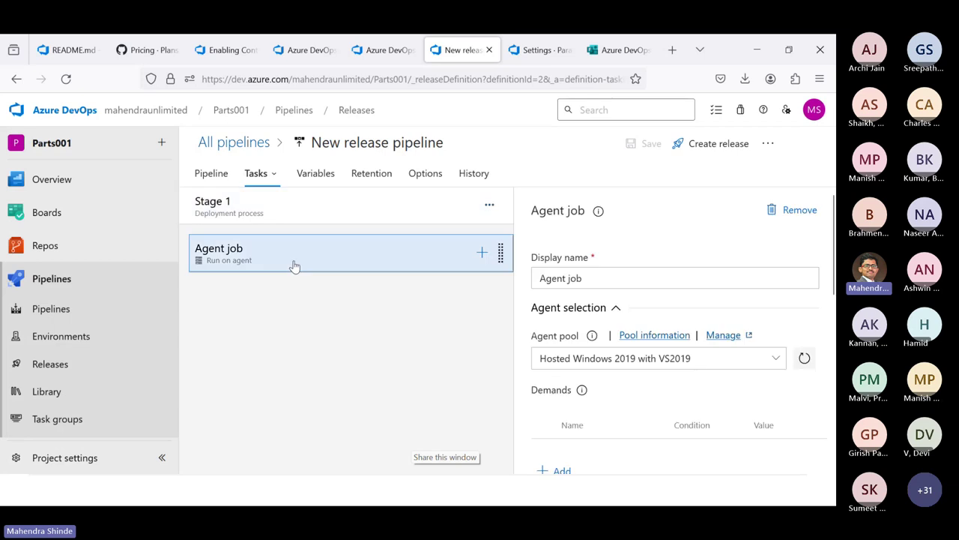
Add a Command line task to Stage 1's agent job, found by searching 'comm'.
left_click(482, 253)
left_click(619, 273)
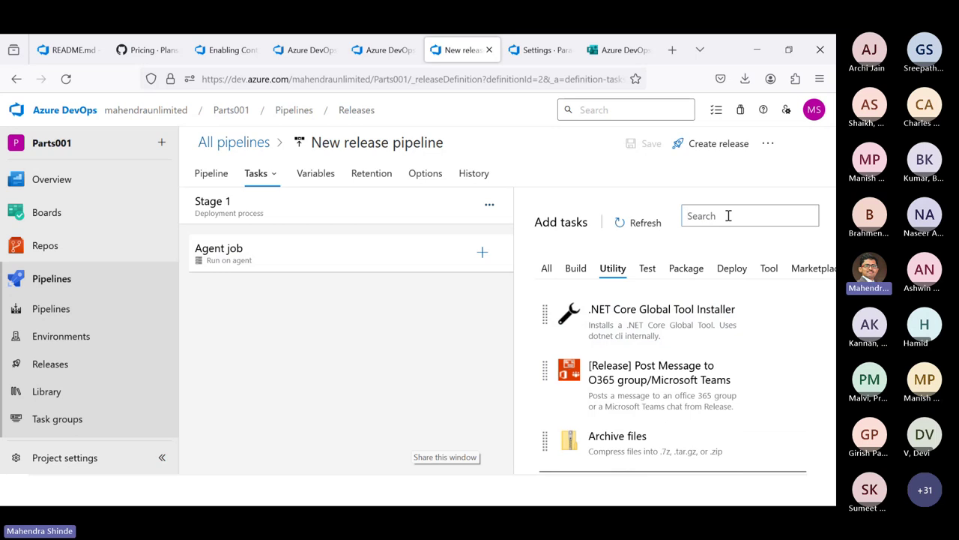
type("vommn")
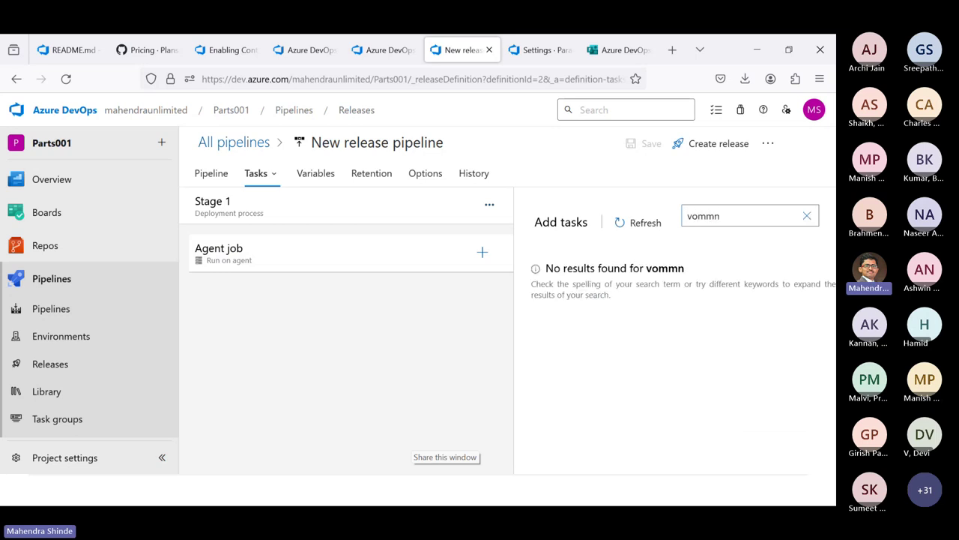
key("ctrl+a")
type("comm")
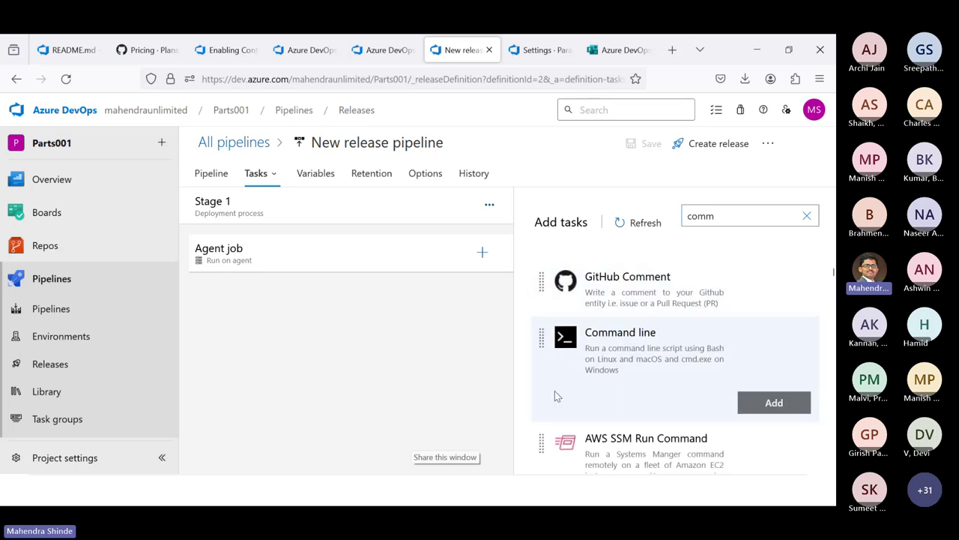
left_click(768, 402)
Trim the Command Line Script task's script down to just 'echo Hello world'.
left_click(409, 307)
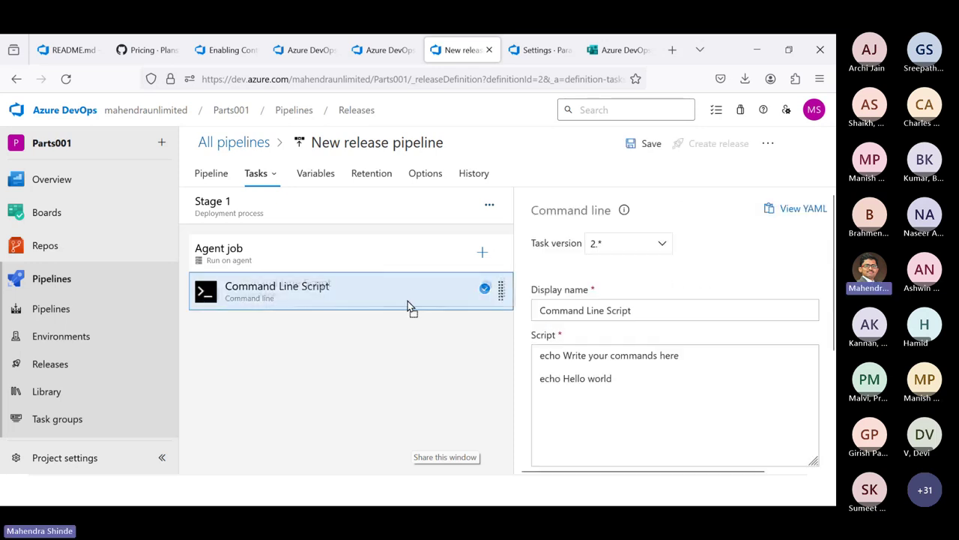
left_click_drag(695, 355, 475, 333)
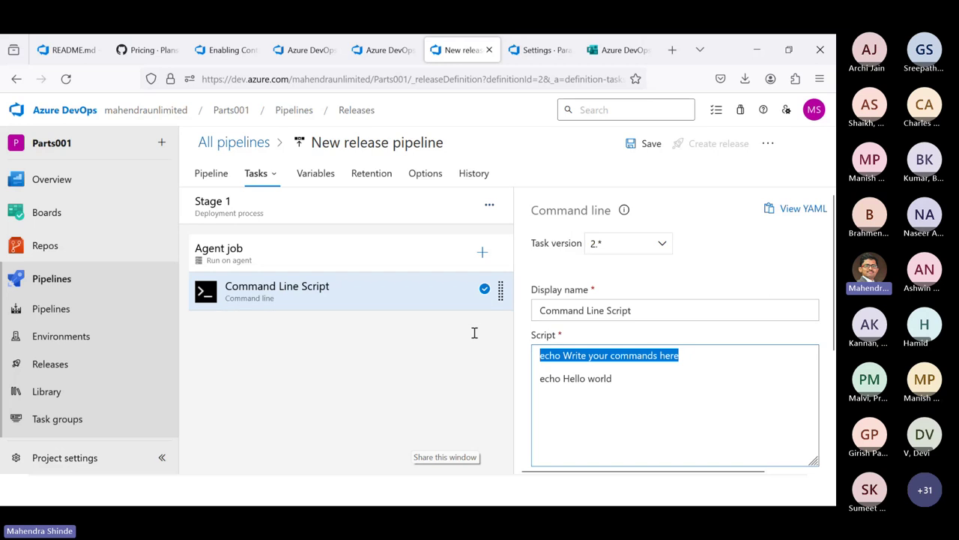
key("Delete")
key("Delete")
key("Delete")
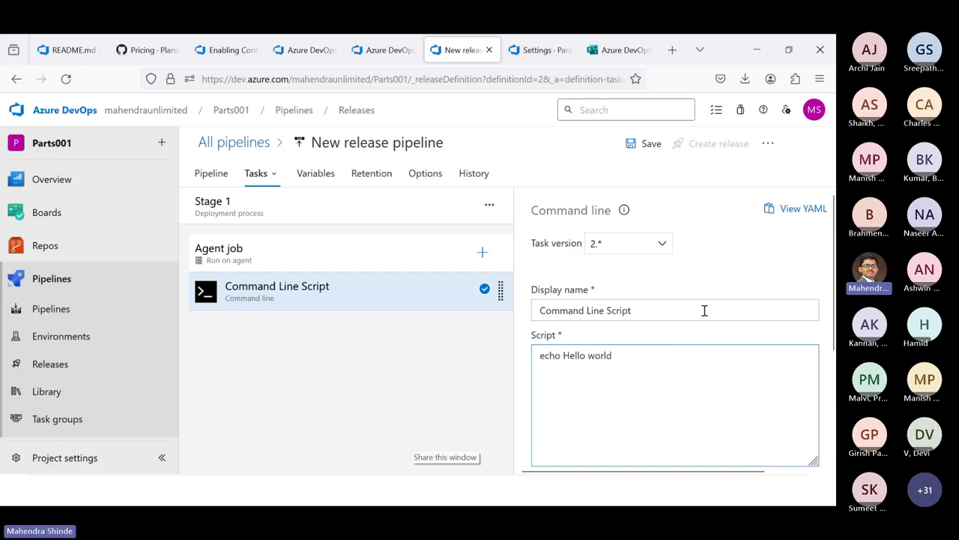
left_click(213, 177)
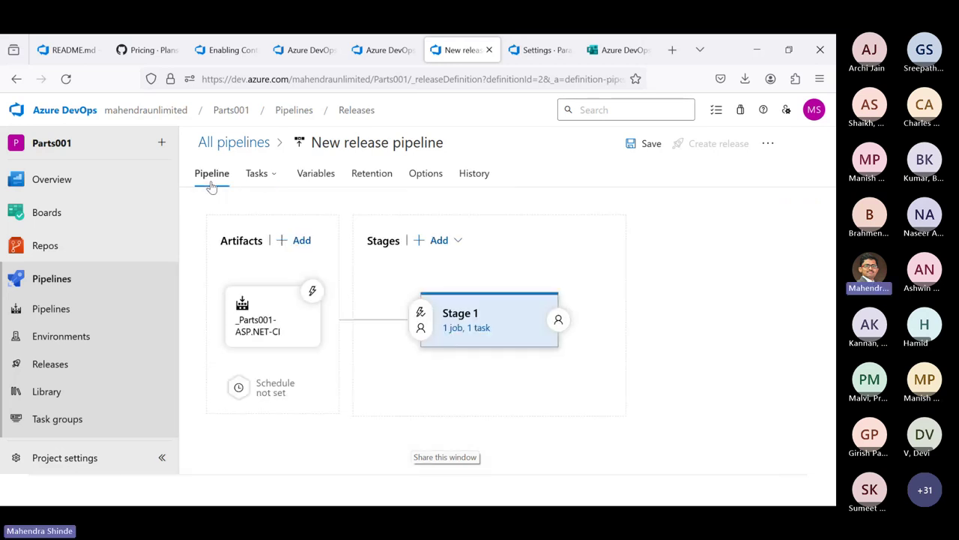
left_click(465, 330)
left_click(300, 297)
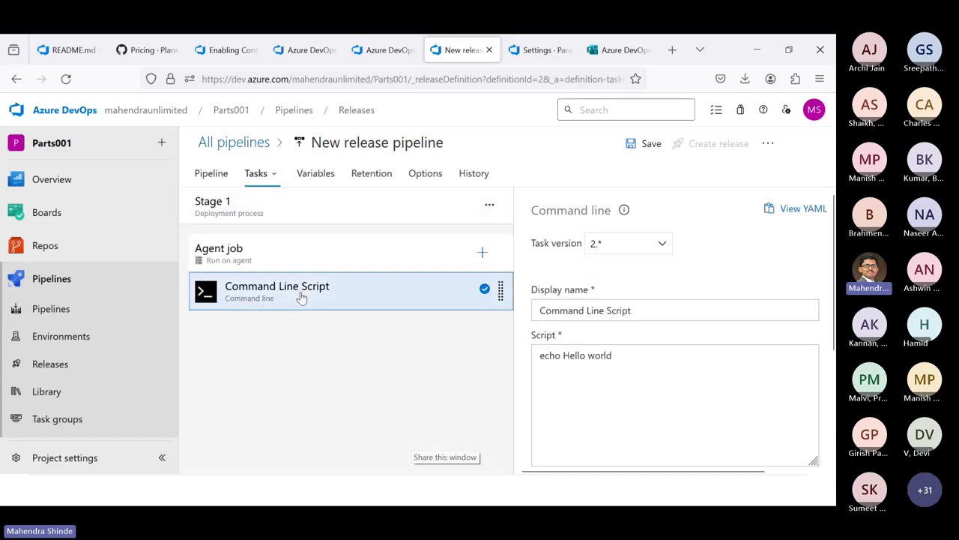
Clone Stage 1 and rename the copied stage to 'Stage 2'.
left_click(218, 179)
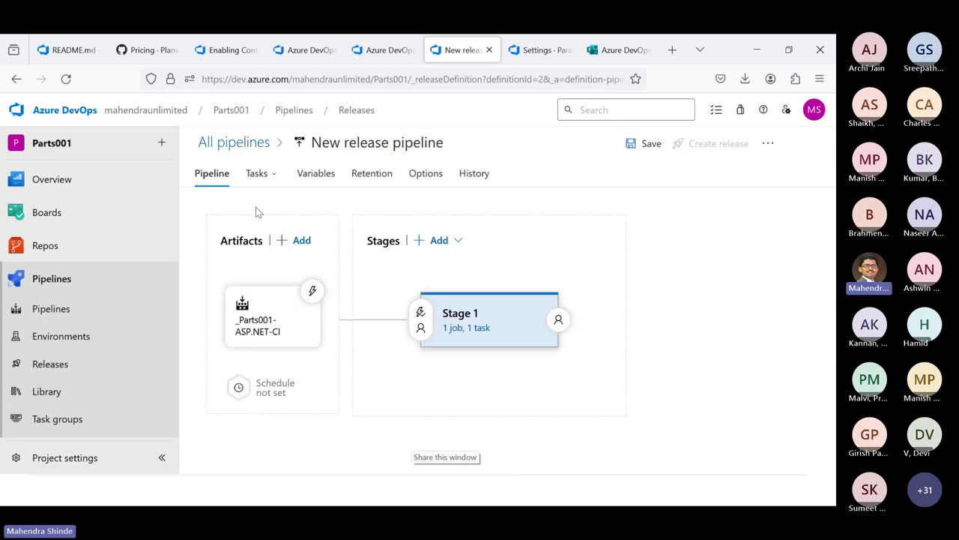
mouse_move(491, 341)
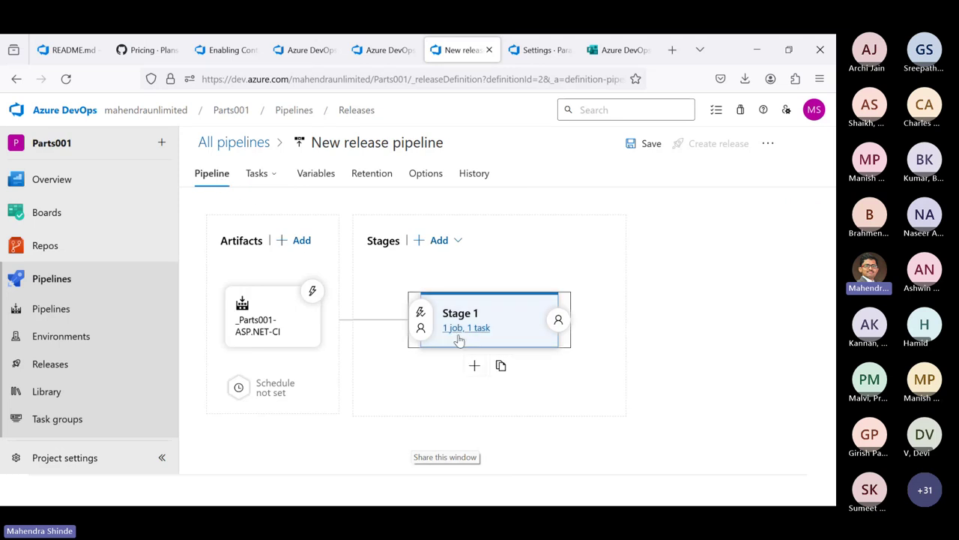
left_click(505, 367)
left_click(746, 322)
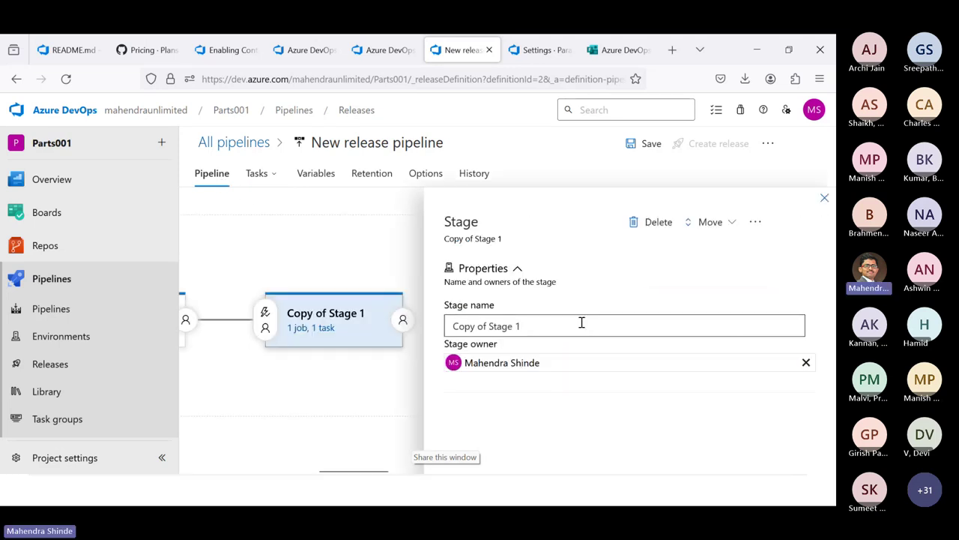
triple_click(544, 325)
type("Sta")
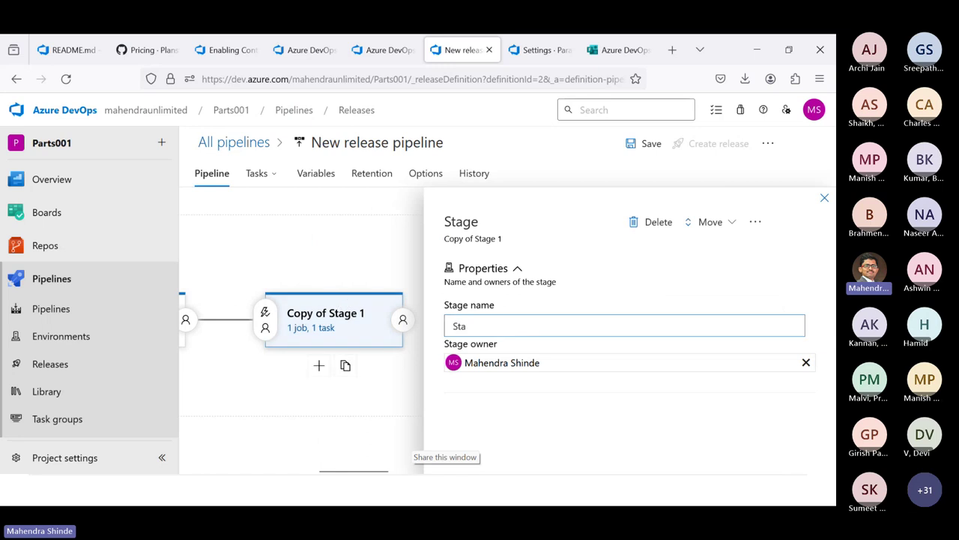
type("ge 2")
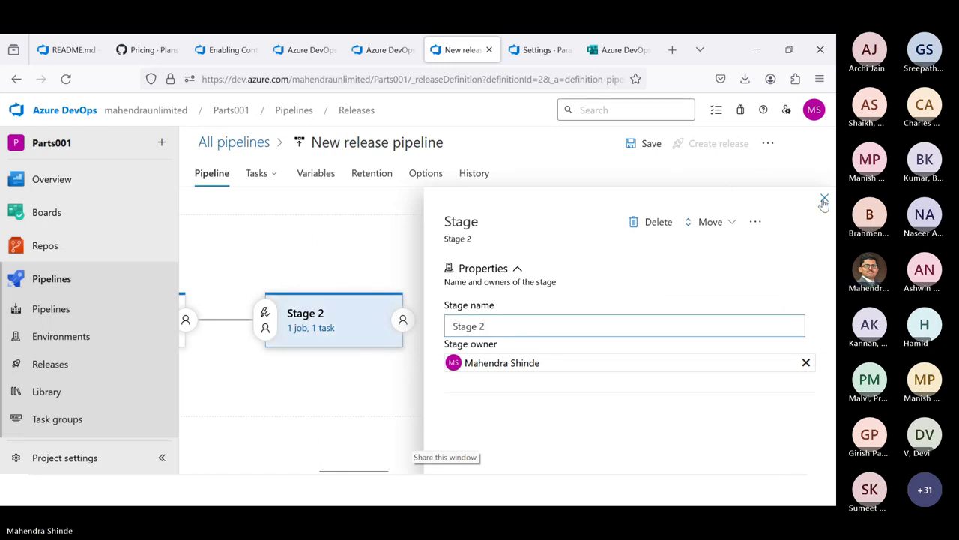
left_click(825, 200)
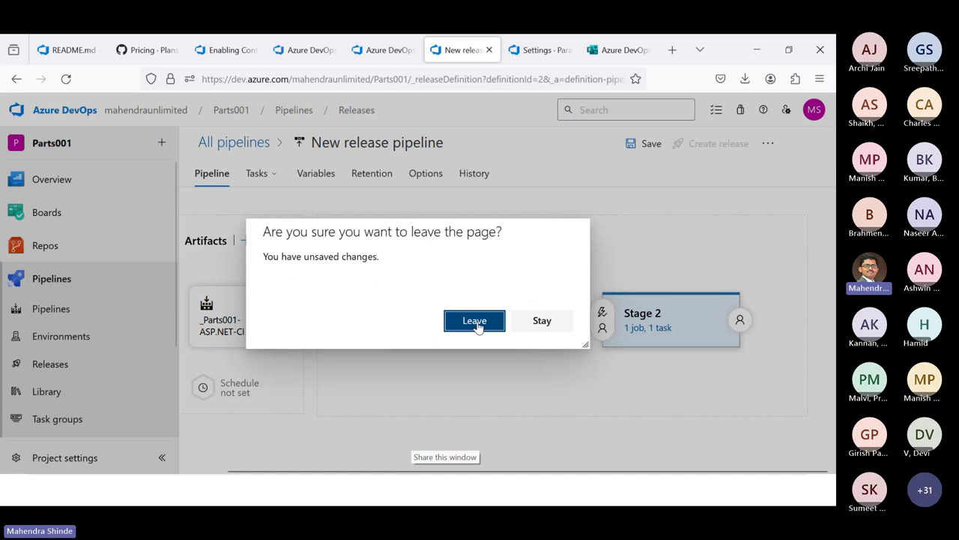
left_click(476, 325)
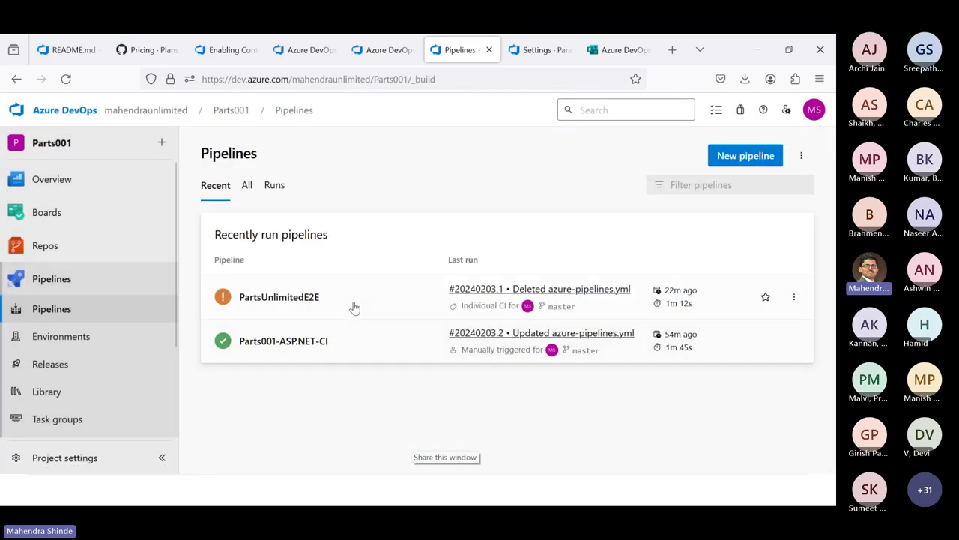
left_click(529, 345)
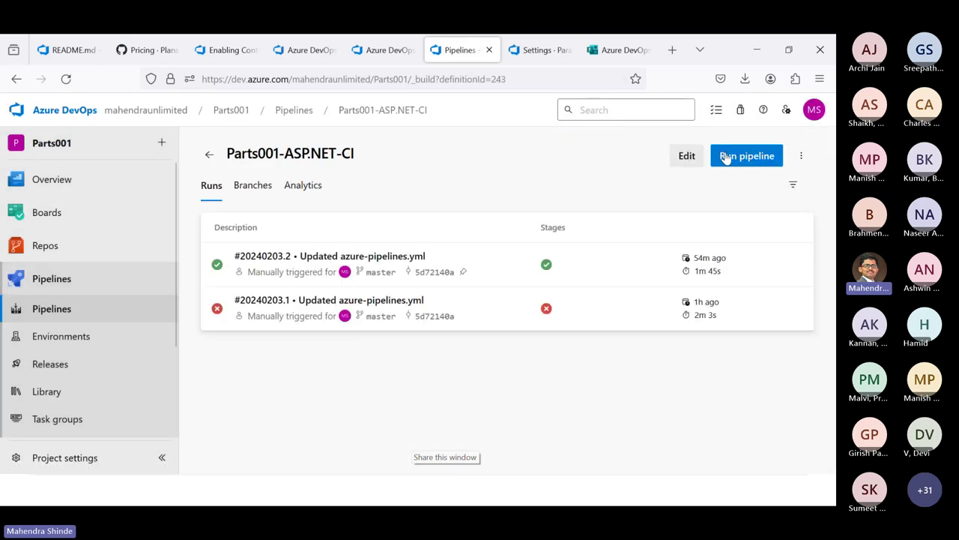
left_click(686, 157)
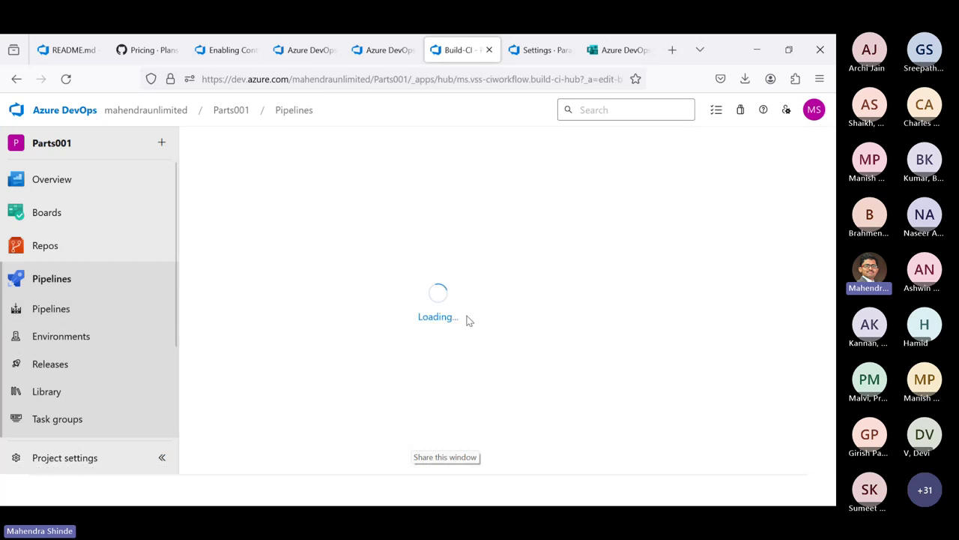
scroll(345, 393, "down", 1)
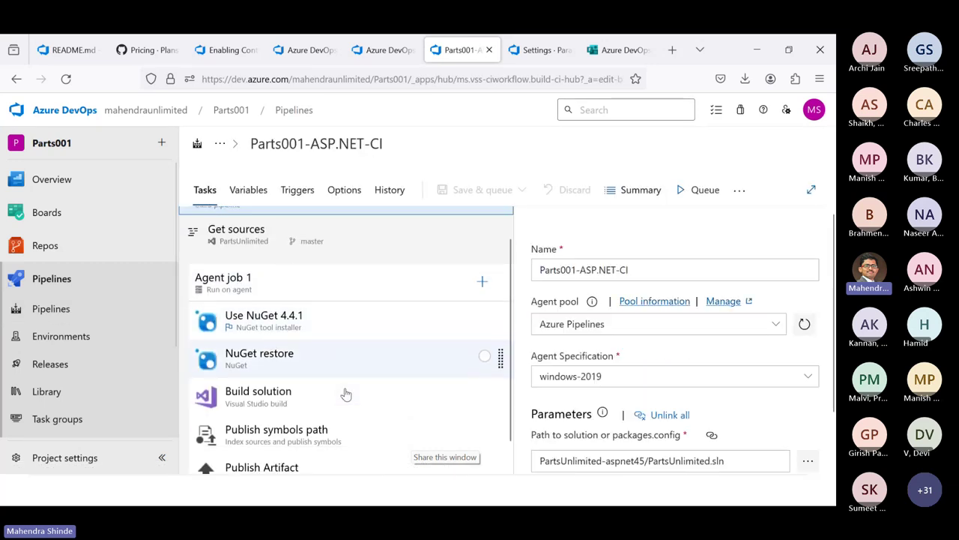
left_click(346, 394)
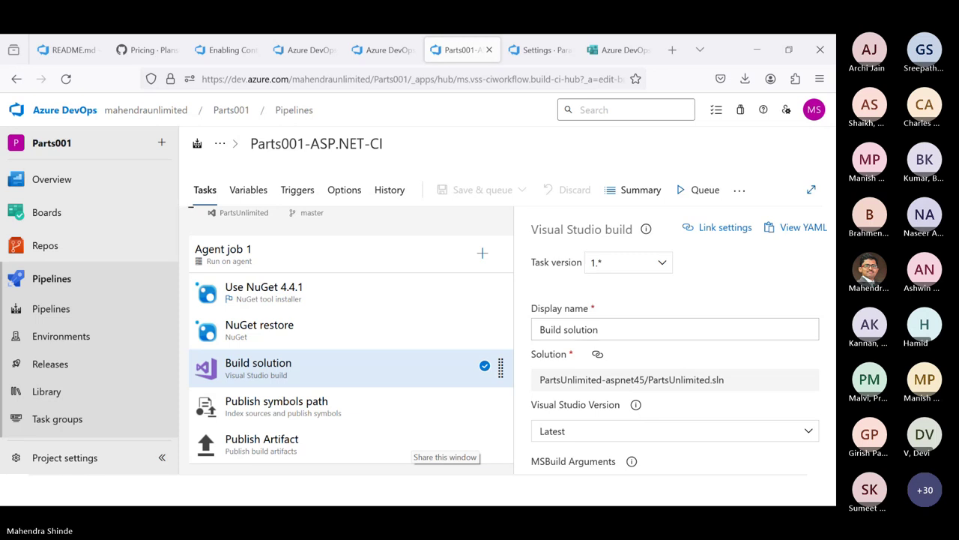
mouse_move(137, 233)
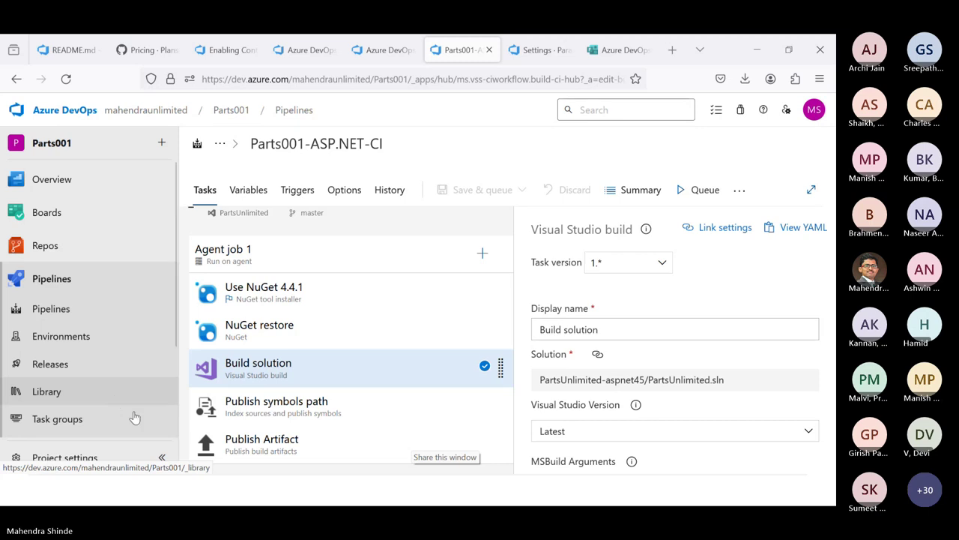
Open the New release pipeline for editing and go to Stage 1's agent job.
left_click(50, 364)
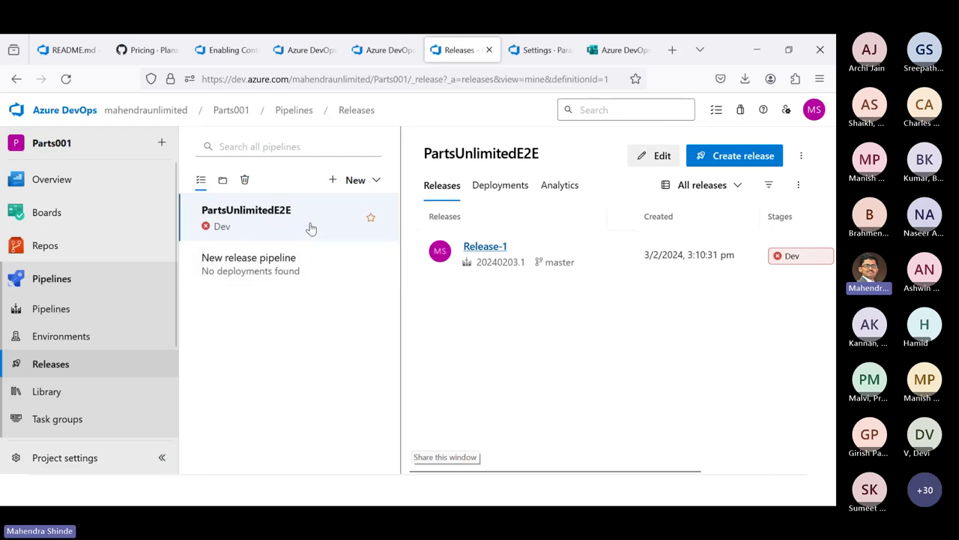
left_click(300, 279)
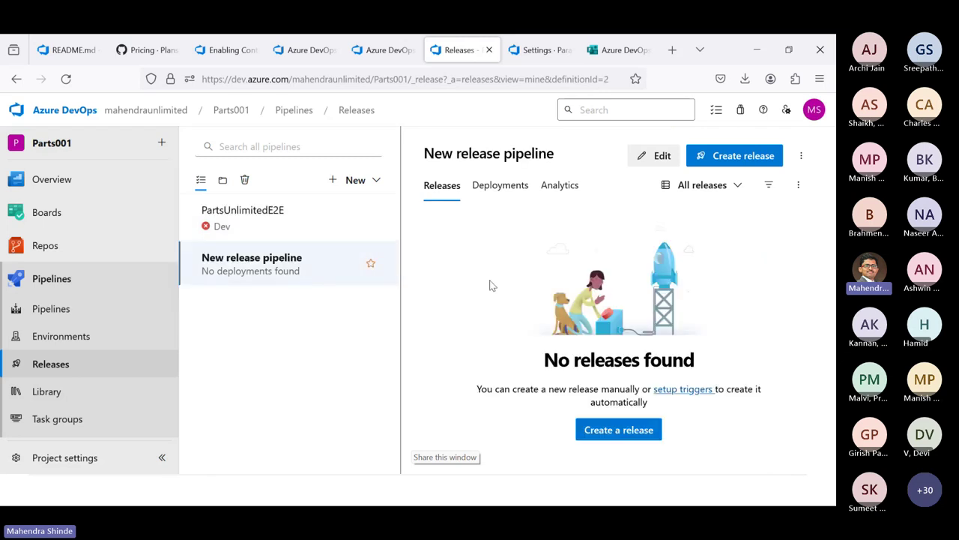
left_click(666, 161)
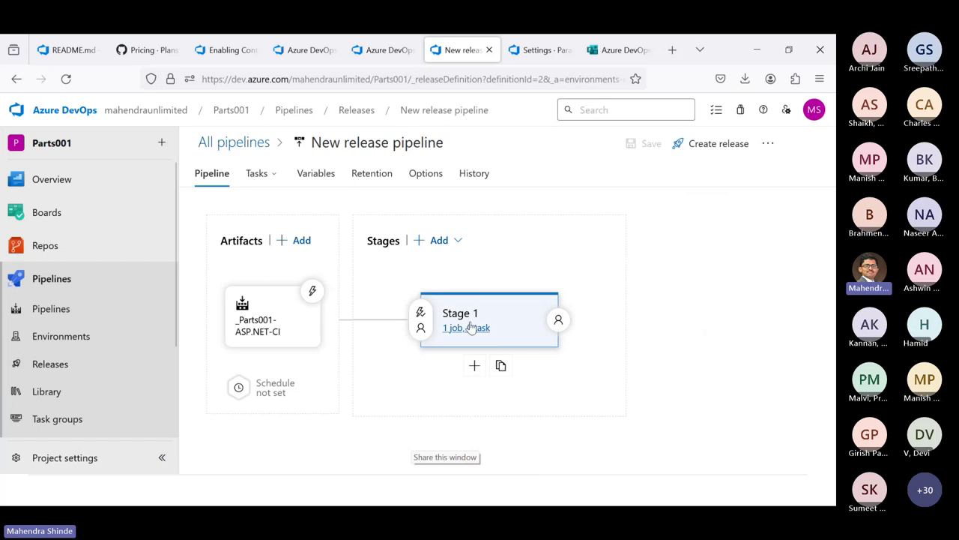
left_click(466, 327)
left_click(497, 253)
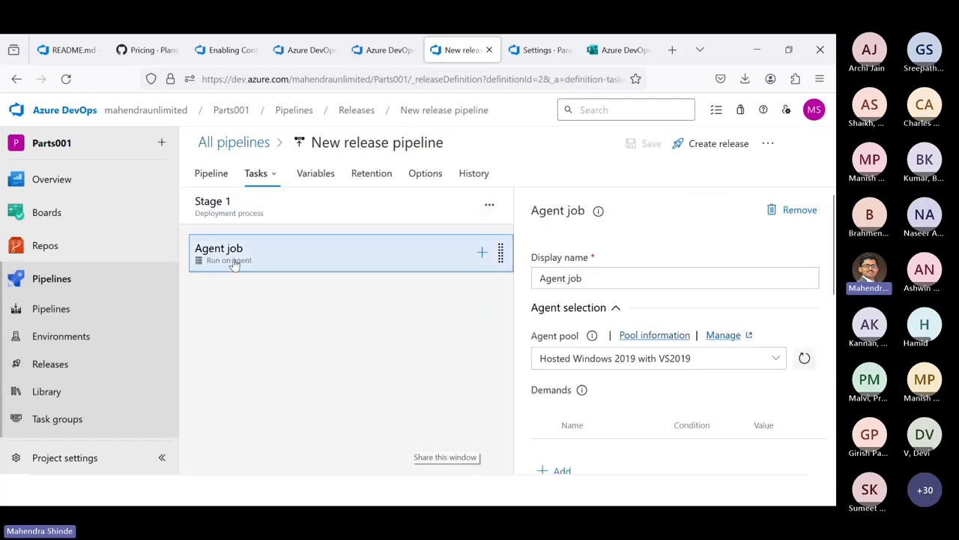
Add the Command line task to Stage 1's agent job by searching 'Command'.
left_click(482, 252)
left_click(599, 270)
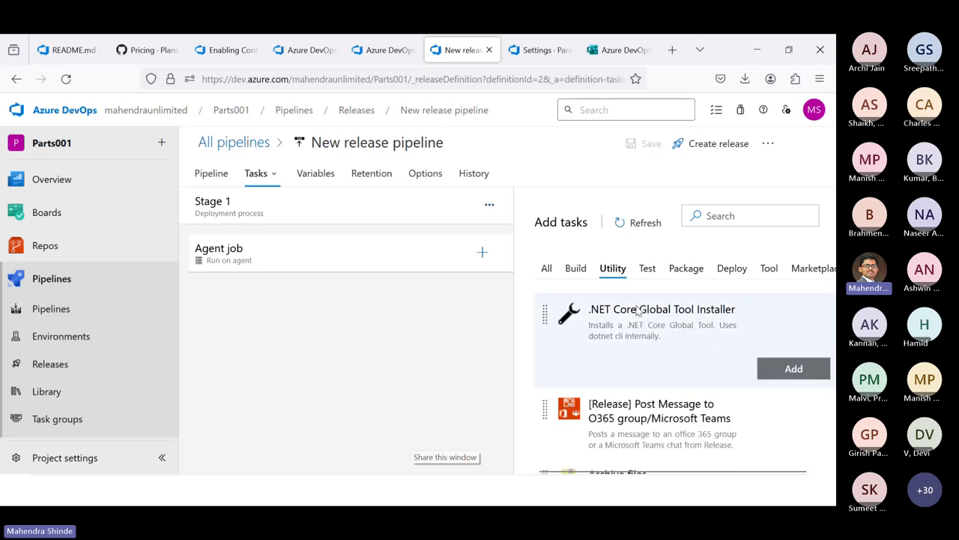
left_click(705, 215)
type("Commna")
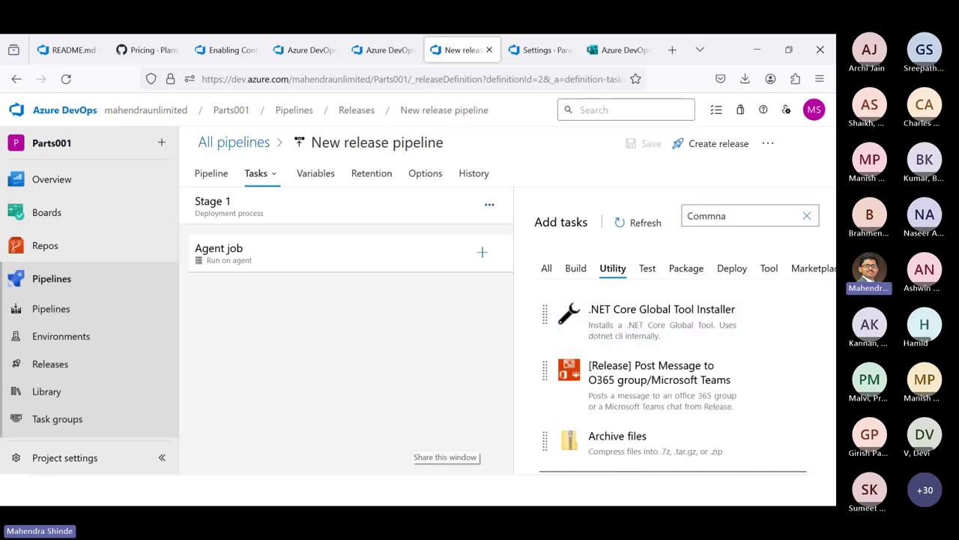
key("BackSpace")
key("BackSpace")
type("and")
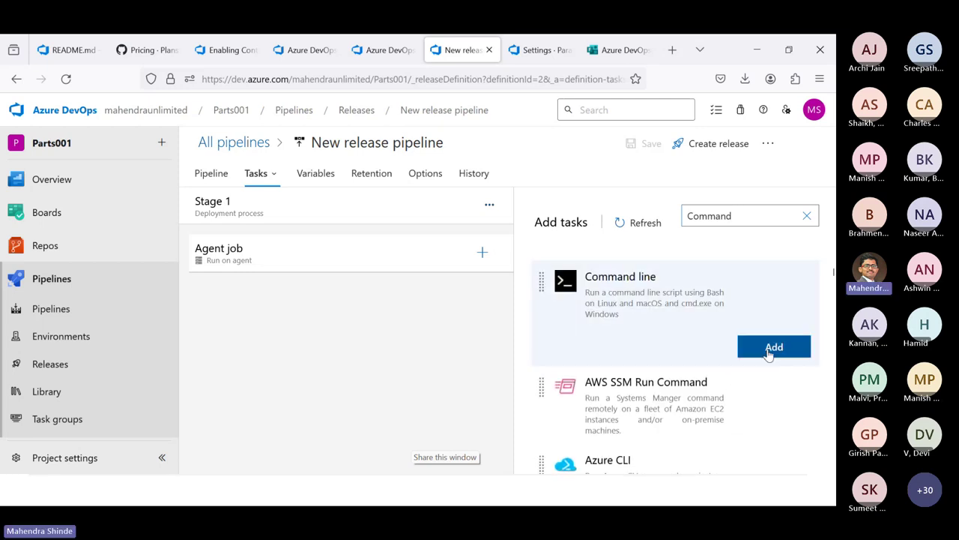
left_click(772, 348)
left_click(281, 289)
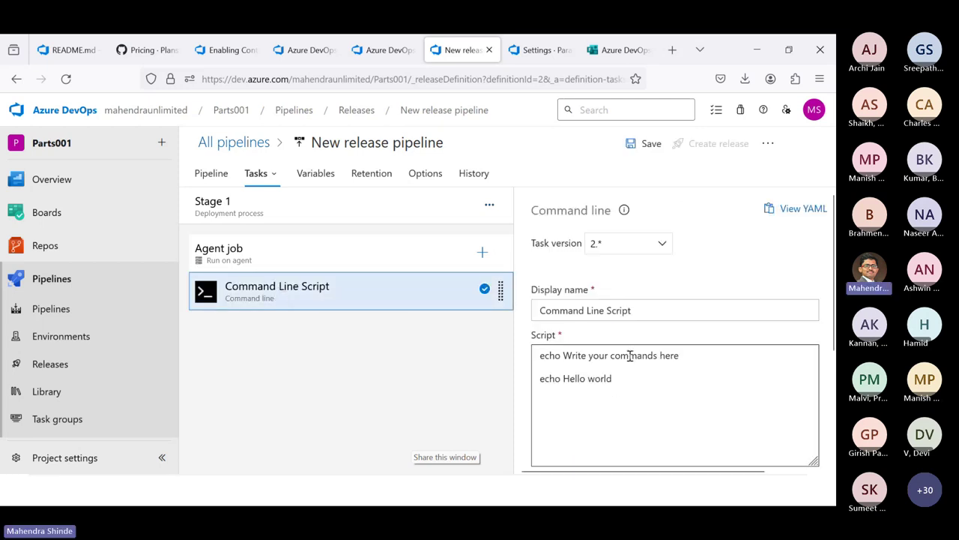
Clone Stage 1 and check the copy's job and task.
left_click(216, 184)
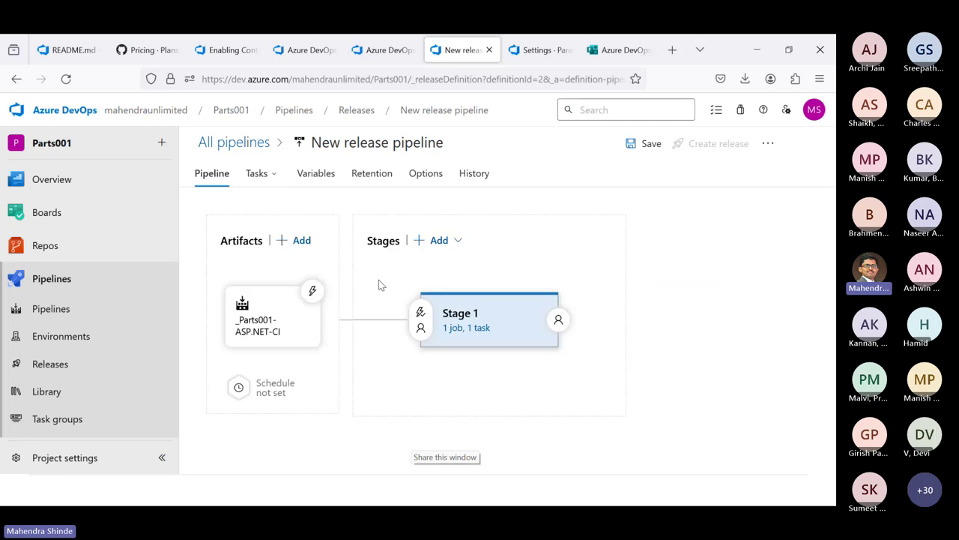
left_click(499, 364)
left_click(669, 329)
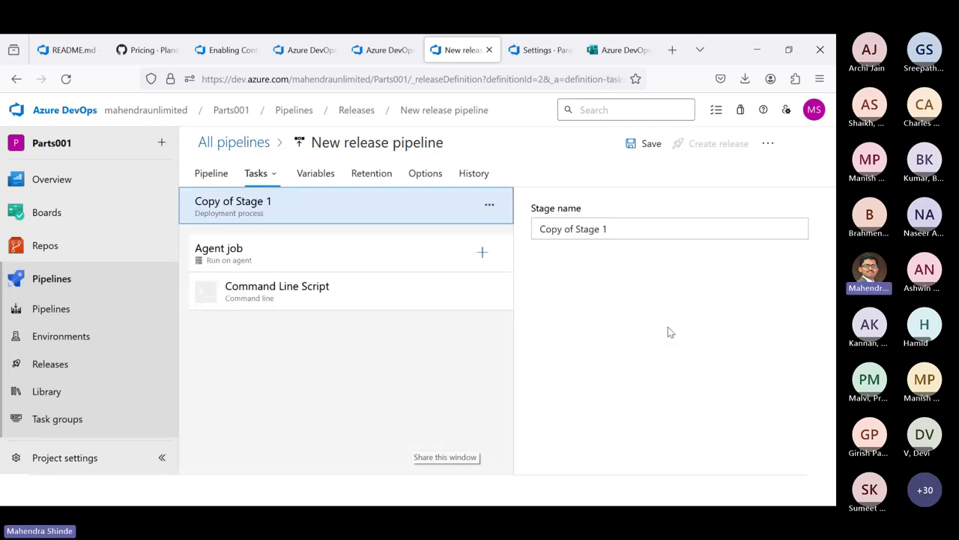
left_click(212, 173)
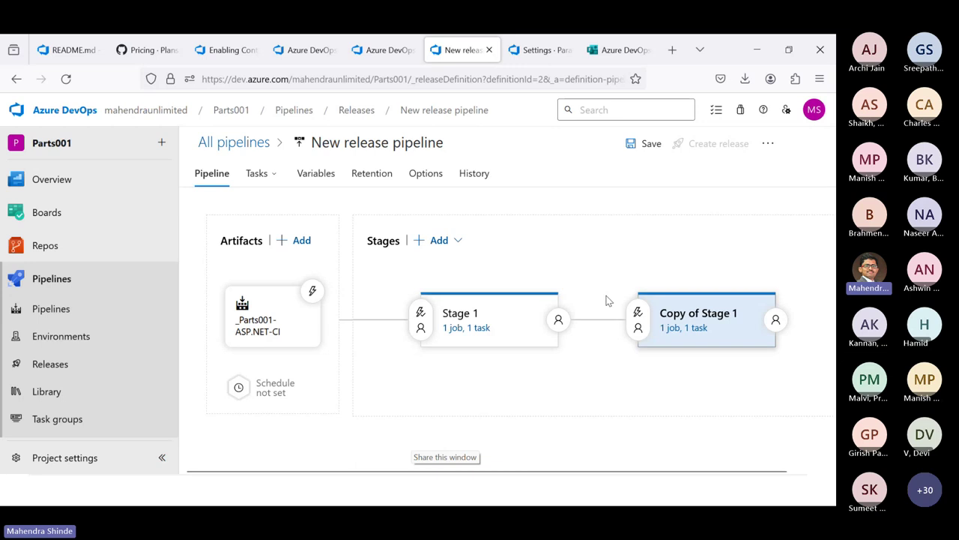
Rename the copied stage to 'Stage 2' and save the release pipeline.
left_click(694, 317)
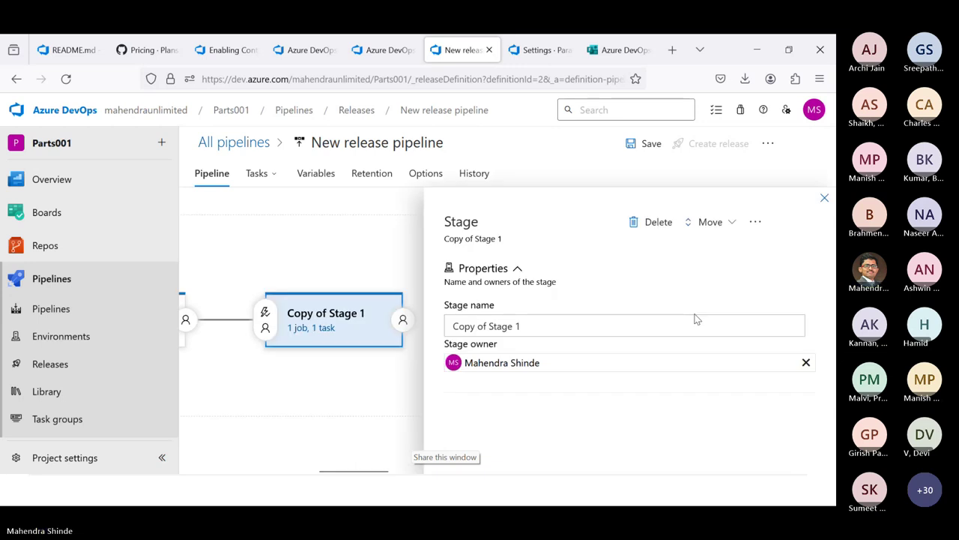
left_click_drag(485, 327, 363, 330)
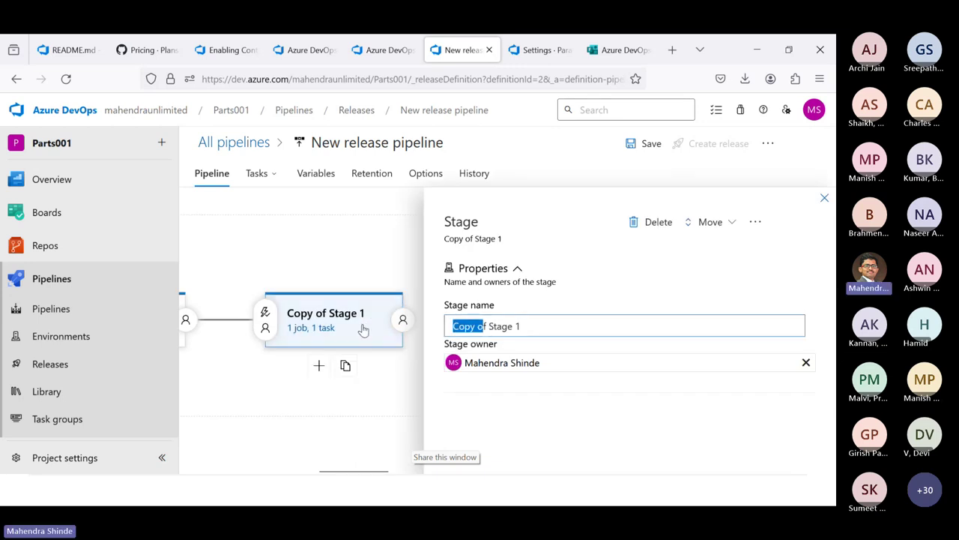
key("BackSpace")
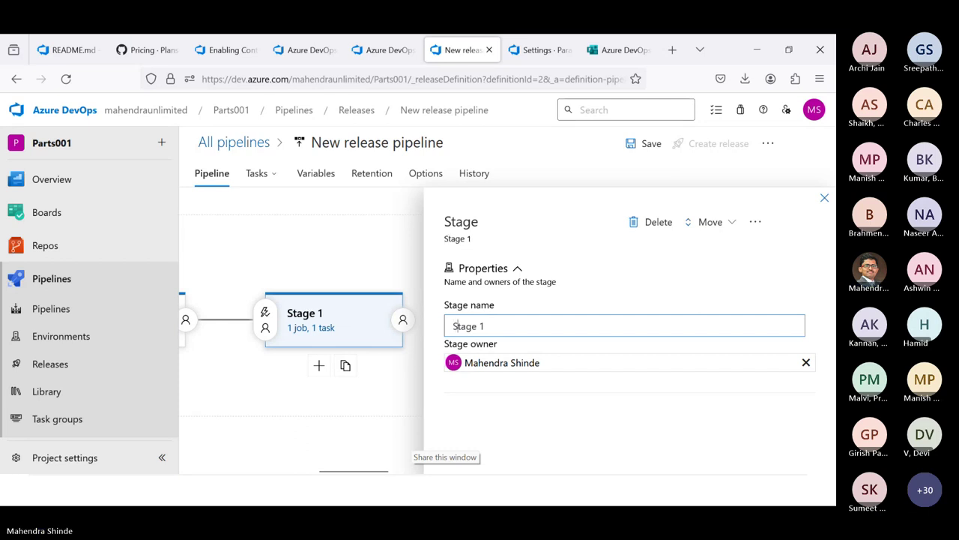
key("End")
key("BackSpace")
type("2")
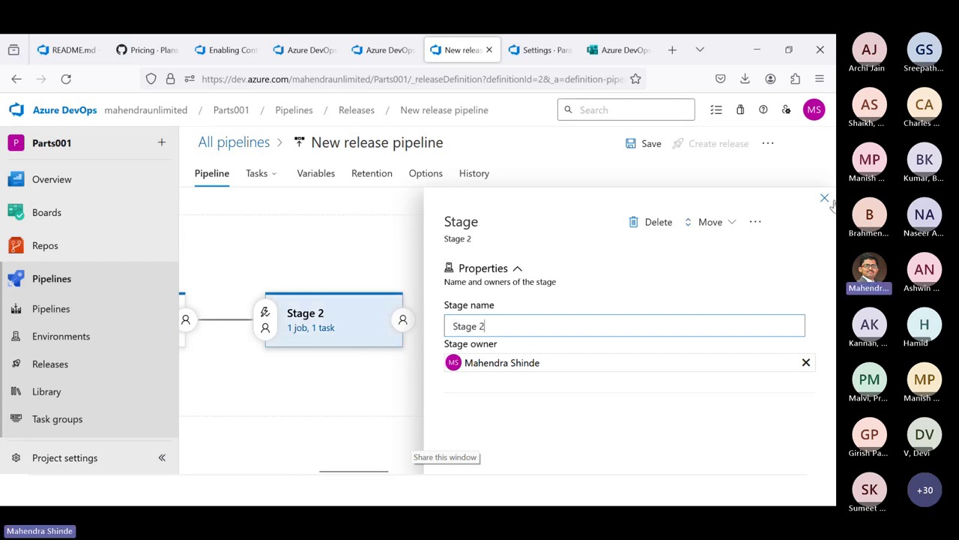
left_click(824, 199)
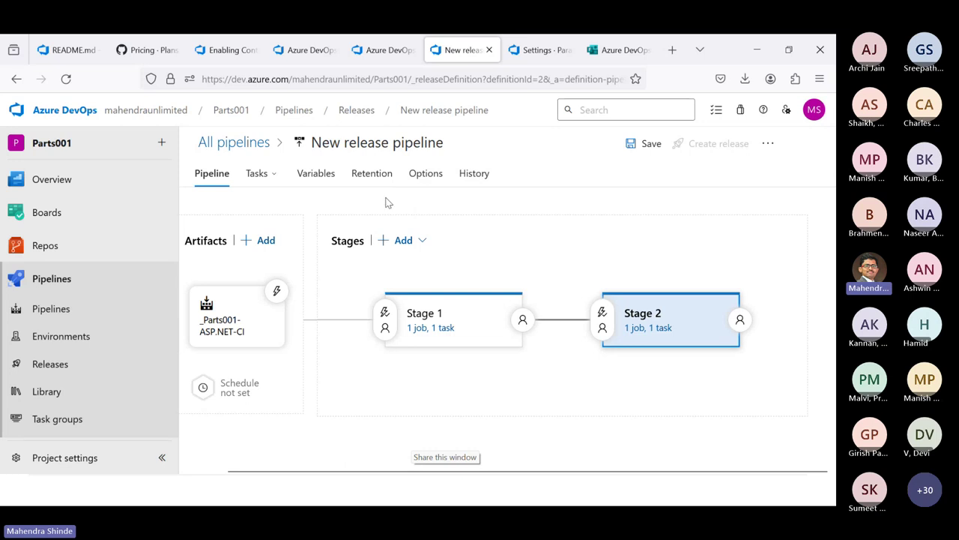
left_click(627, 147)
left_click(475, 341)
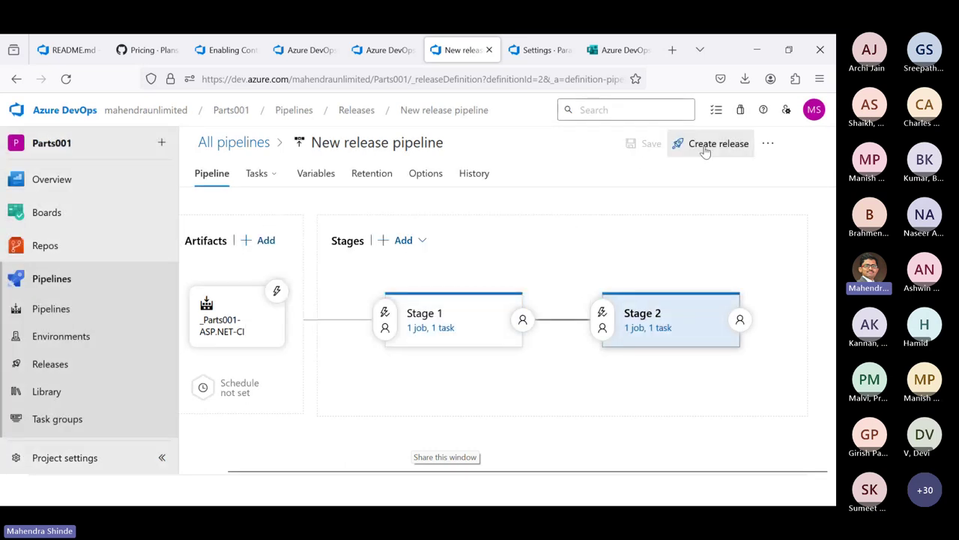
Create Release-1 from the CI artifact and open its progress page showing both stages succeeded.
left_click(705, 147)
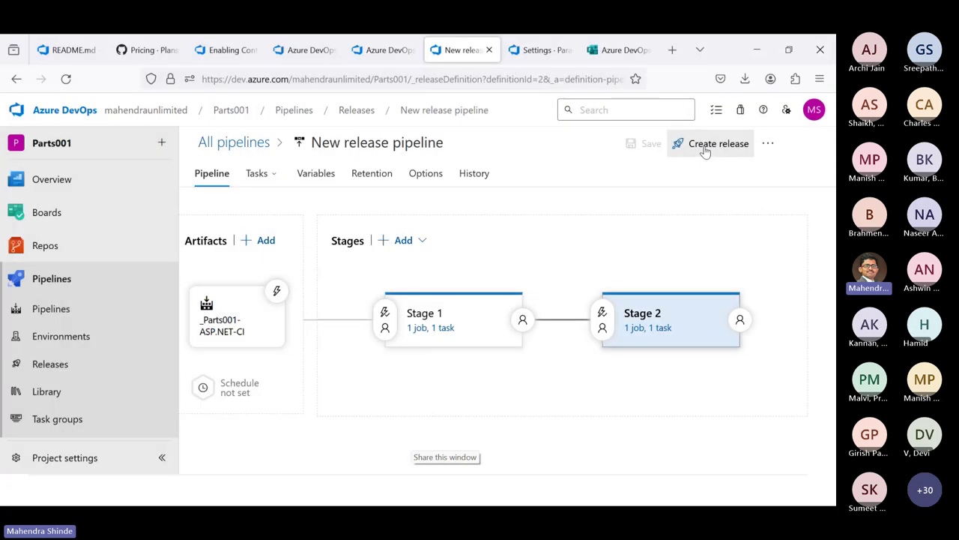
left_click(704, 147)
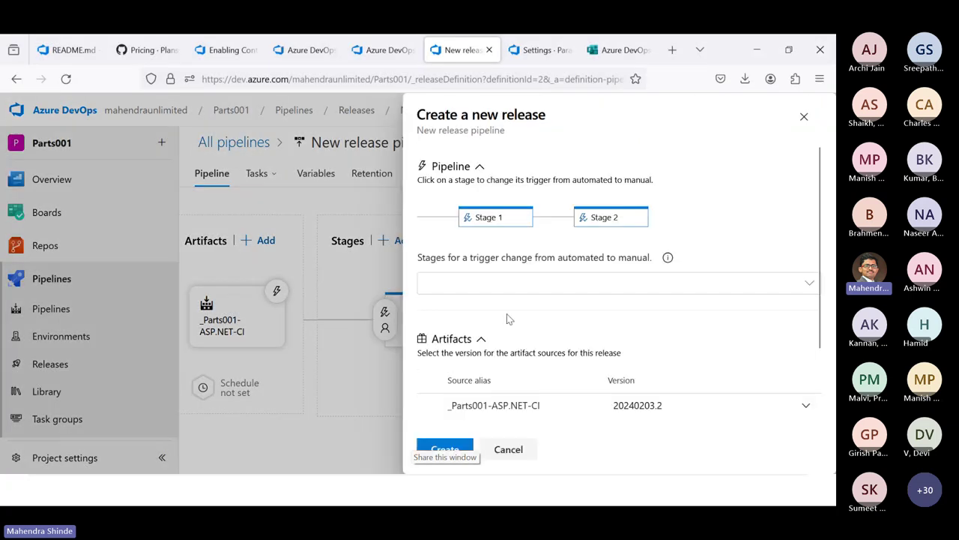
left_click(445, 450)
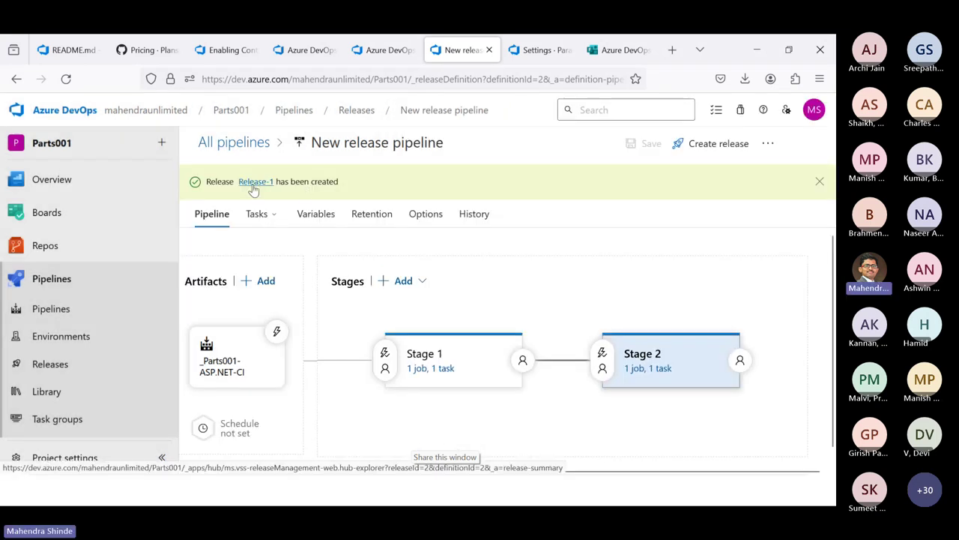
key("ctrl")
key("ctrl")
left_click(253, 185)
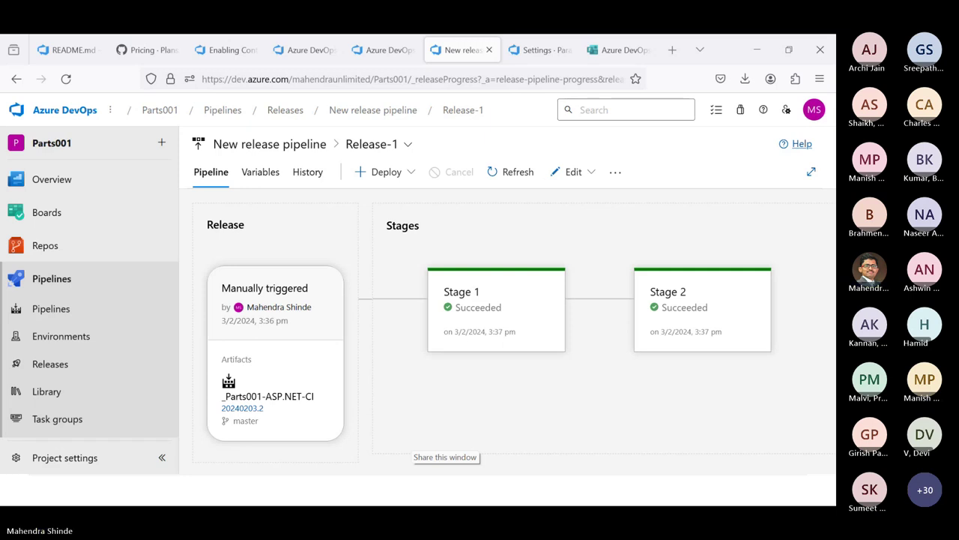
Return to the New release pipeline's Releases list, now showing Release-1 from build 20240203.2.
mouse_move(456, 311)
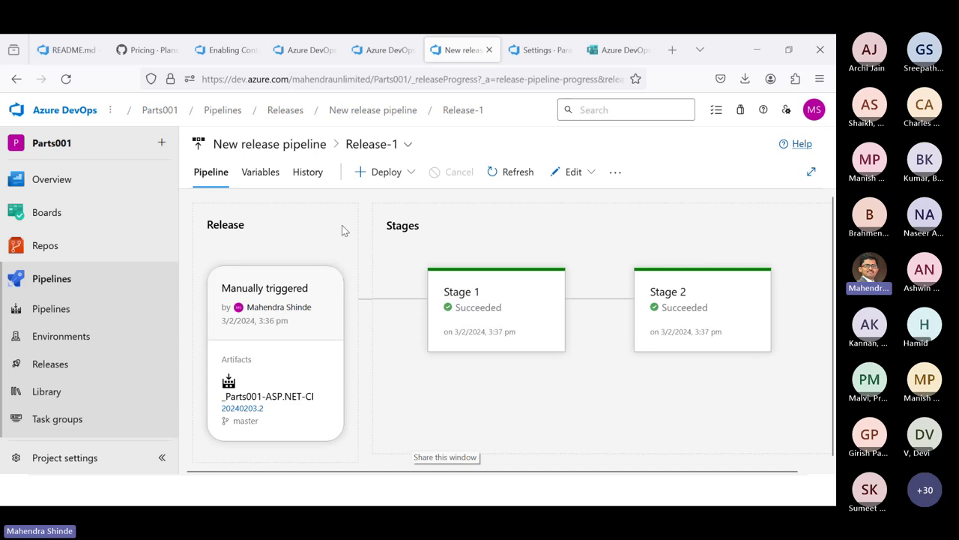
left_click(322, 145)
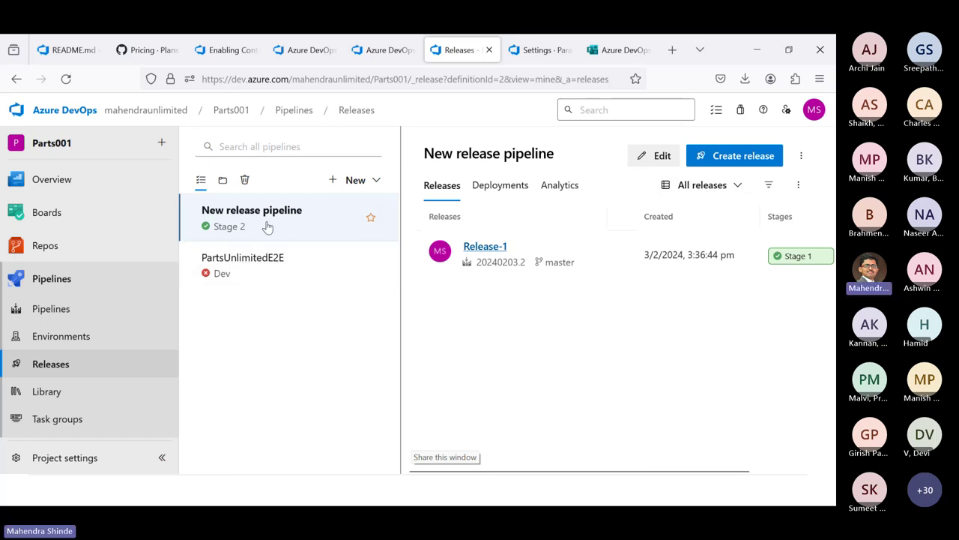
Reopen Release-1 and check Stage 1's deployment logs, then return to the stages overview.
left_click(494, 254)
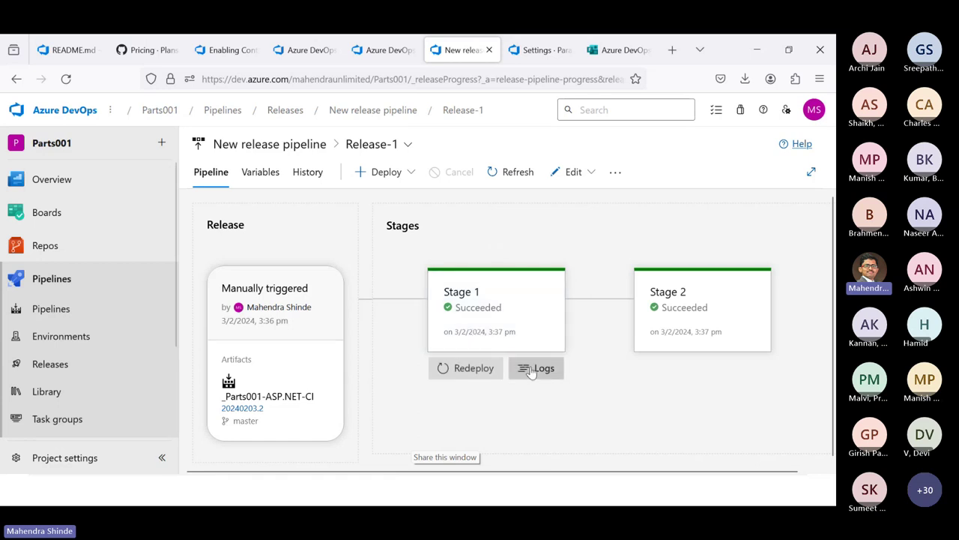
left_click(533, 367)
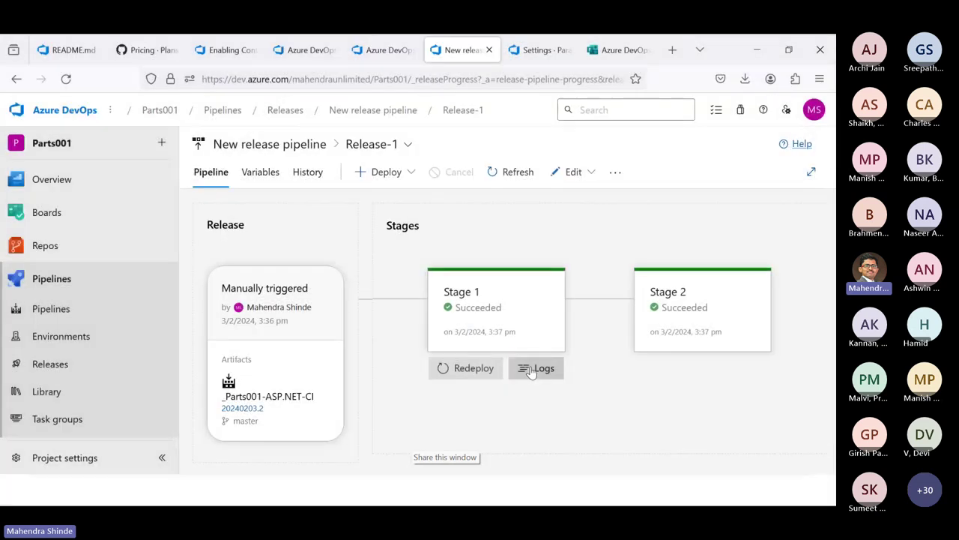
left_click(530, 370)
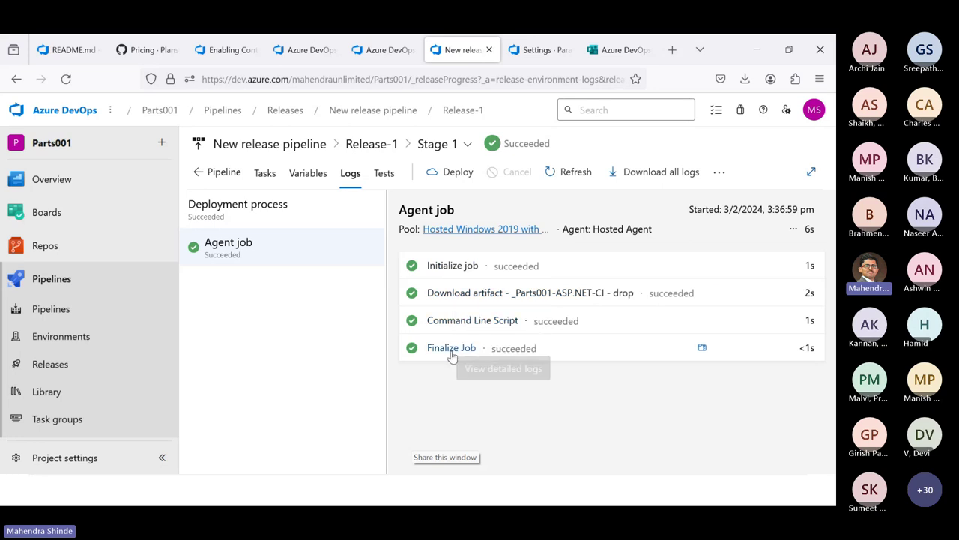
left_click(371, 144)
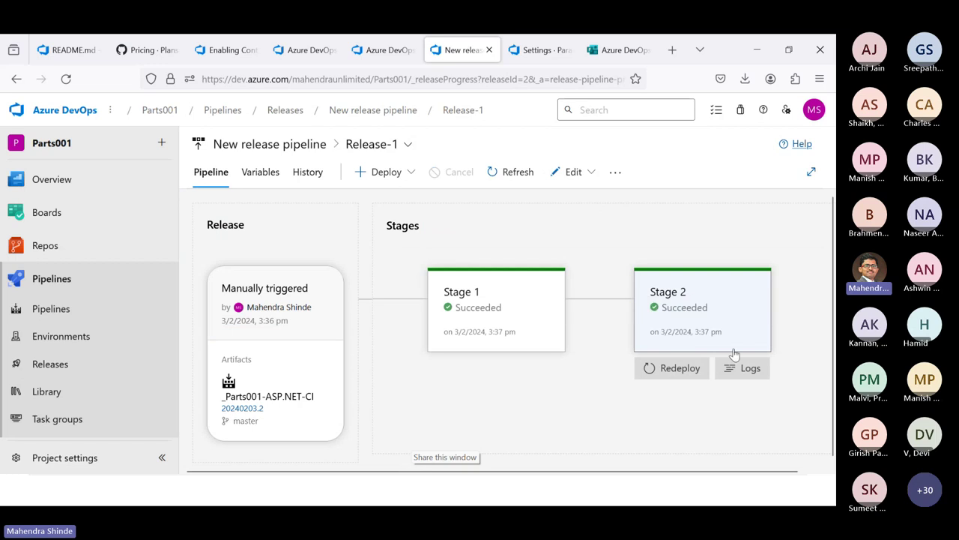
Check Stage 2's Command Line Script log for the Hello world output, then return to Release-1.
left_click(741, 367)
left_click(514, 320)
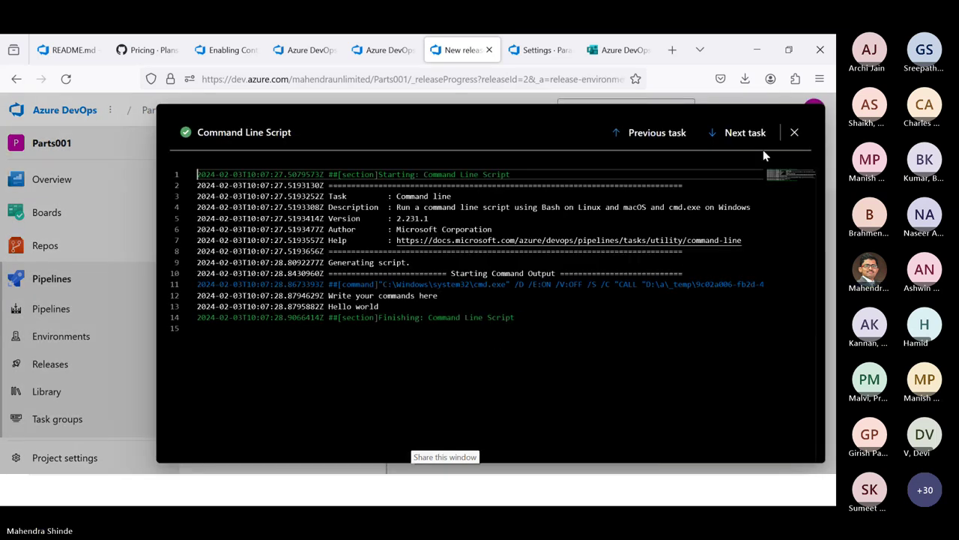
left_click(794, 131)
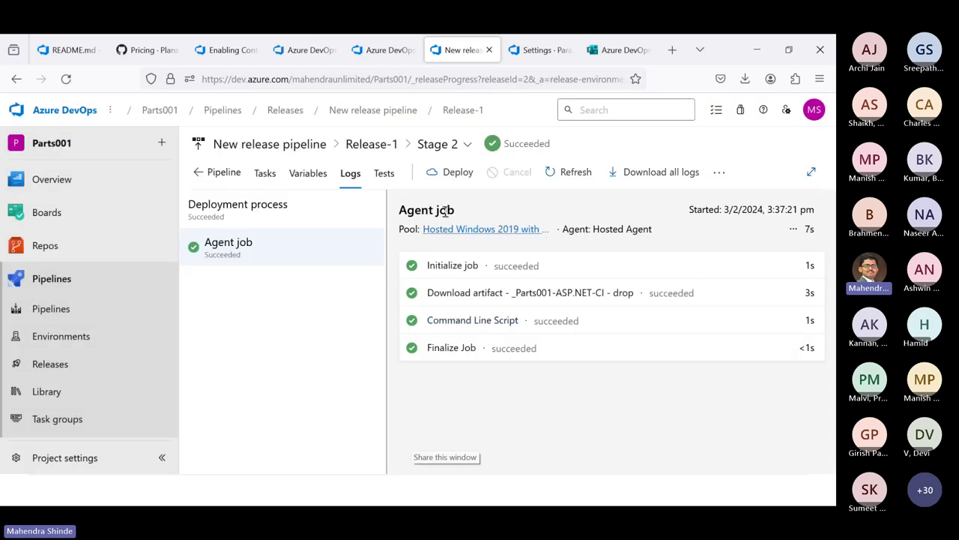
left_click(368, 144)
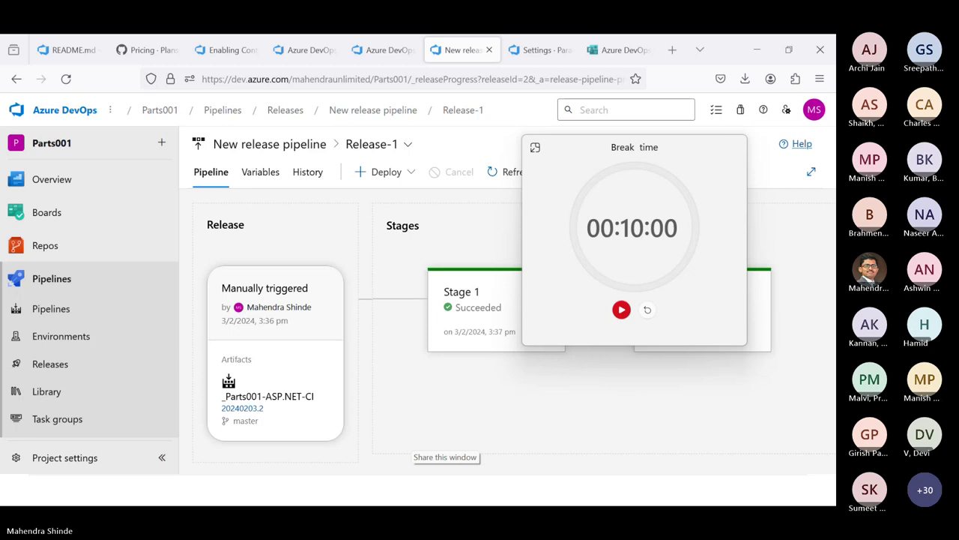
Start a ten-minute break countdown over the Release-1 progress page.
left_click(622, 311)
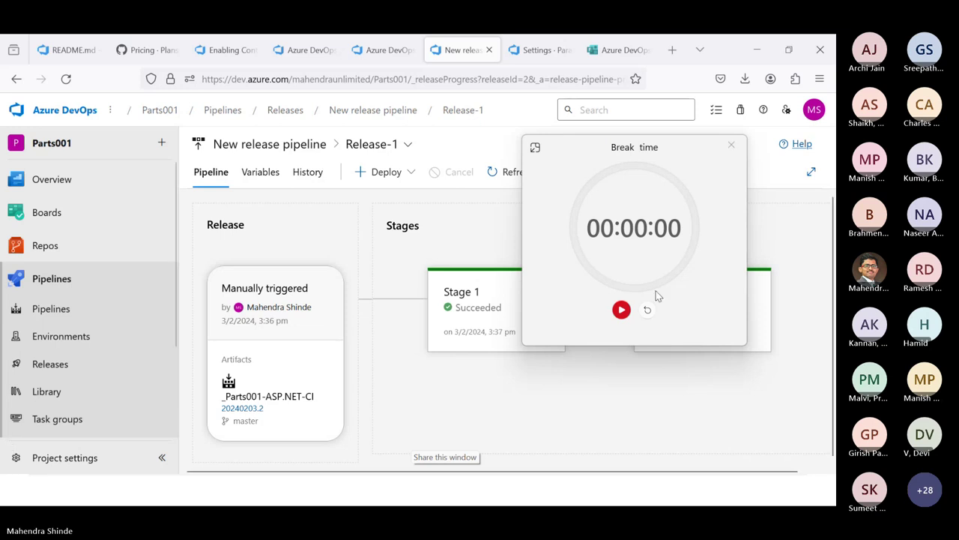
Close the break timer window, leaving Release-1 showing Stage 1 and Stage 2 succeeded.
left_click(736, 146)
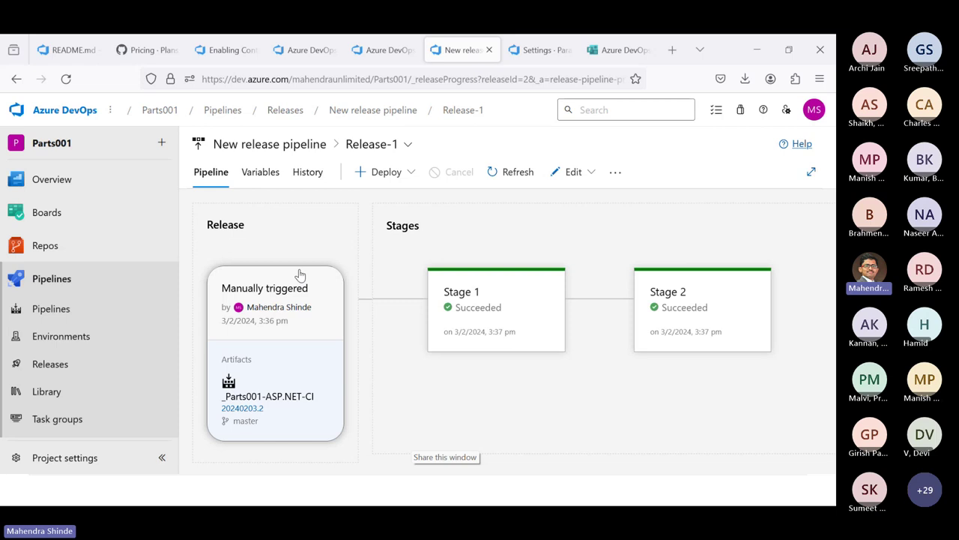
mouse_move(116, 217)
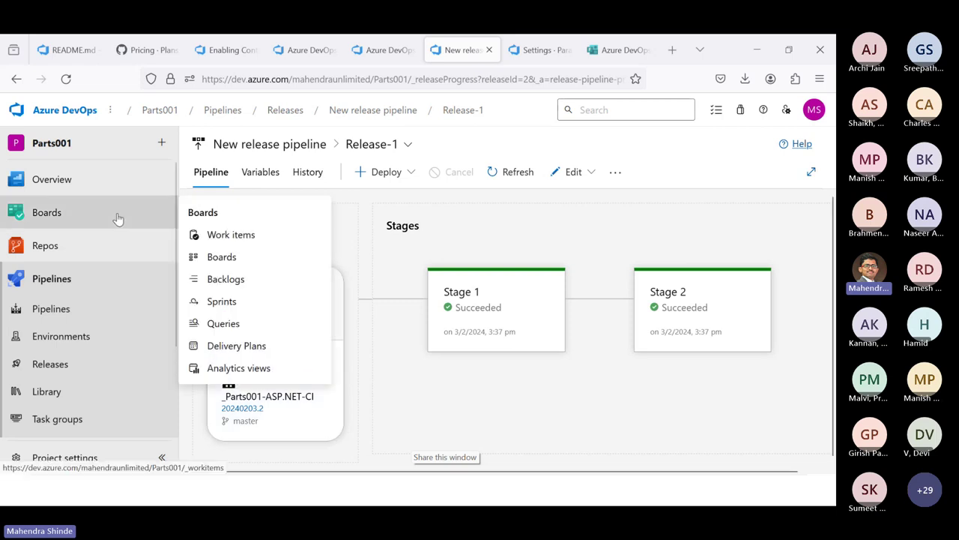
mouse_move(97, 248)
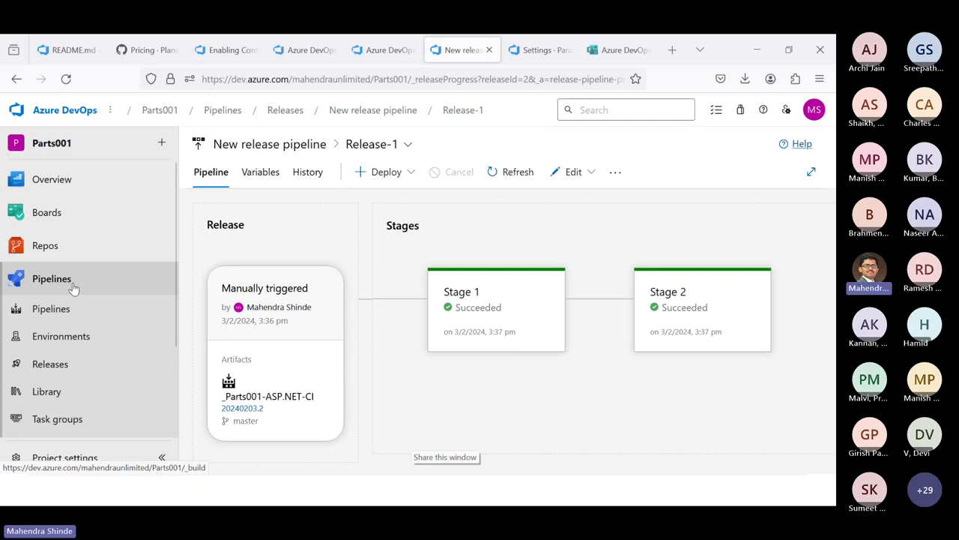
scroll(94, 375, "down", 2)
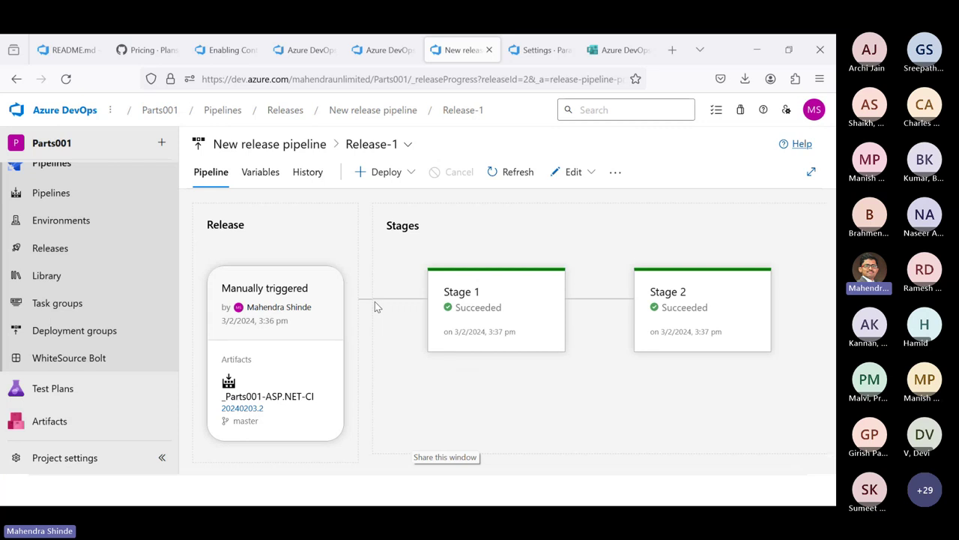
Open microsoft.com/learn in a new Firefox tab.
left_click(672, 49)
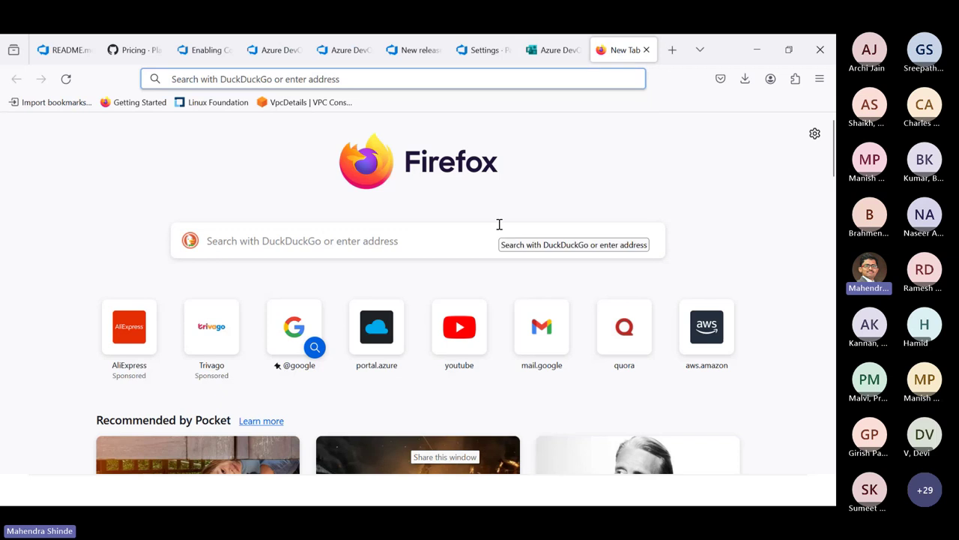
type("microsoft.")
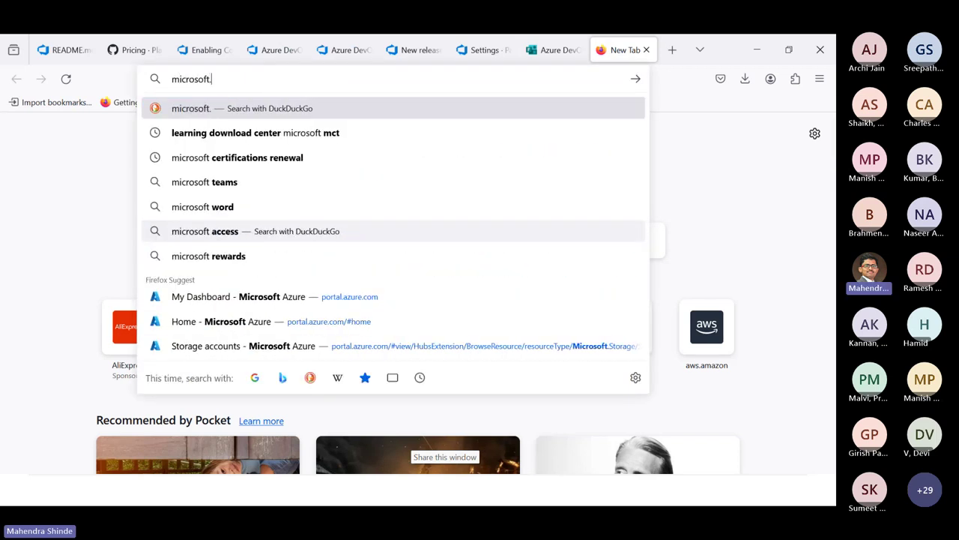
type("com/")
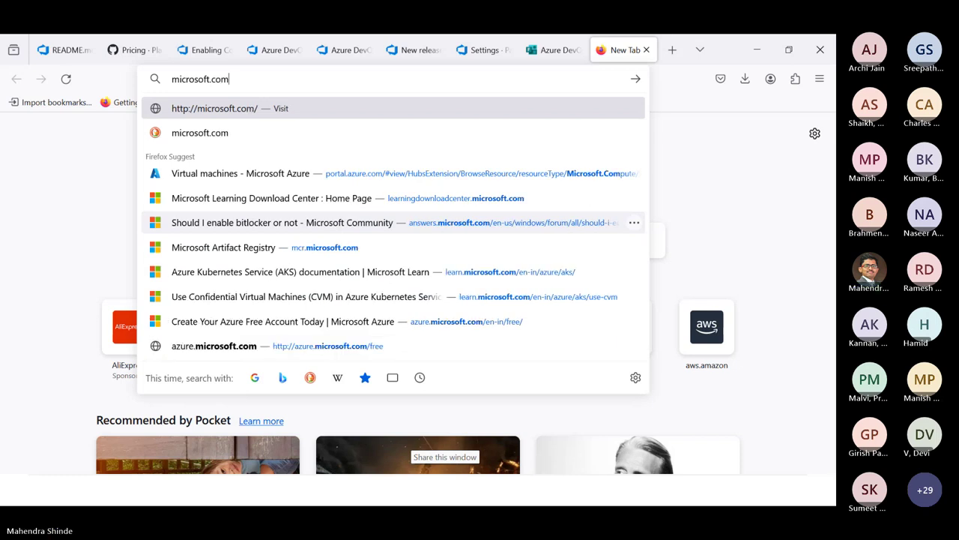
type("learn")
key("Return")
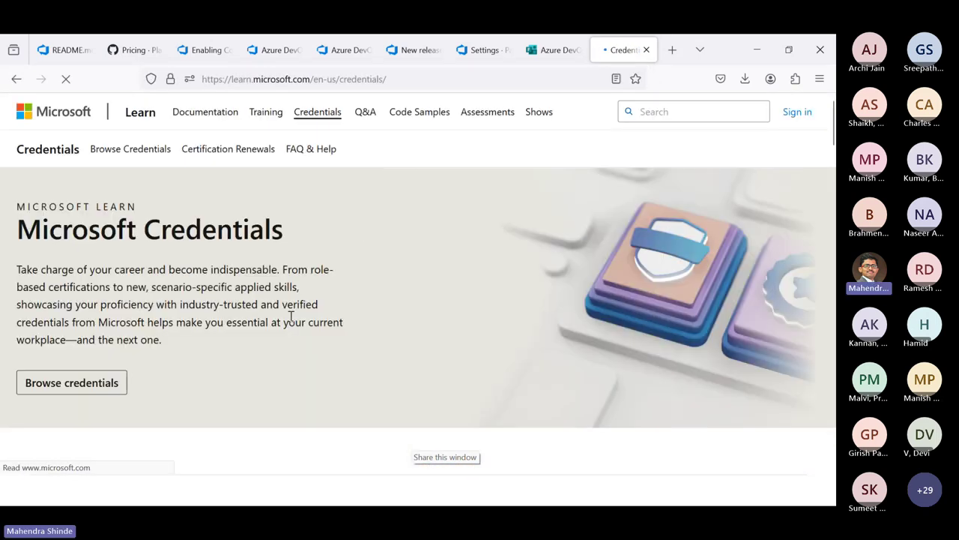
Search Microsoft Learn for 'AZ-400', returning 13 credential results.
scroll(293, 320, "down", 1)
scroll(292, 321, "down", 15)
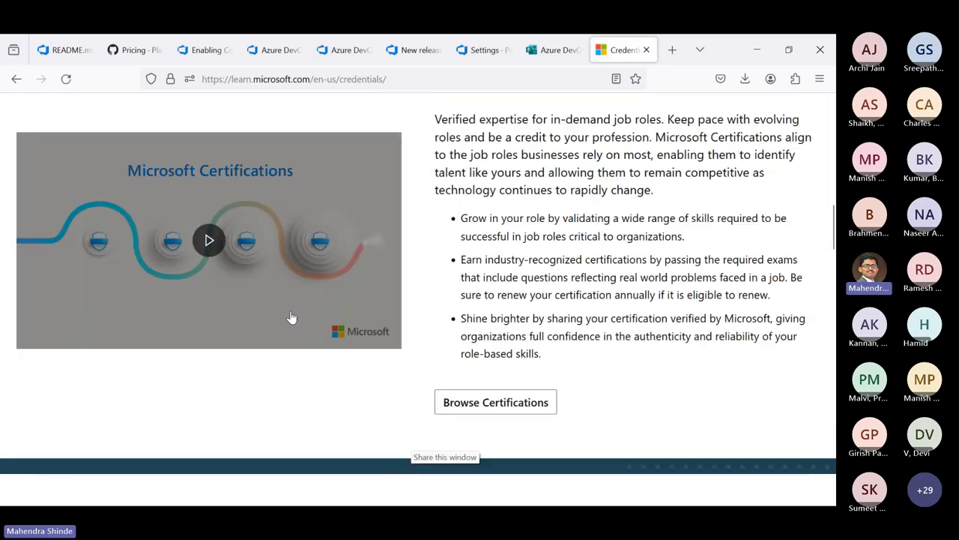
scroll(293, 316, "down", 7)
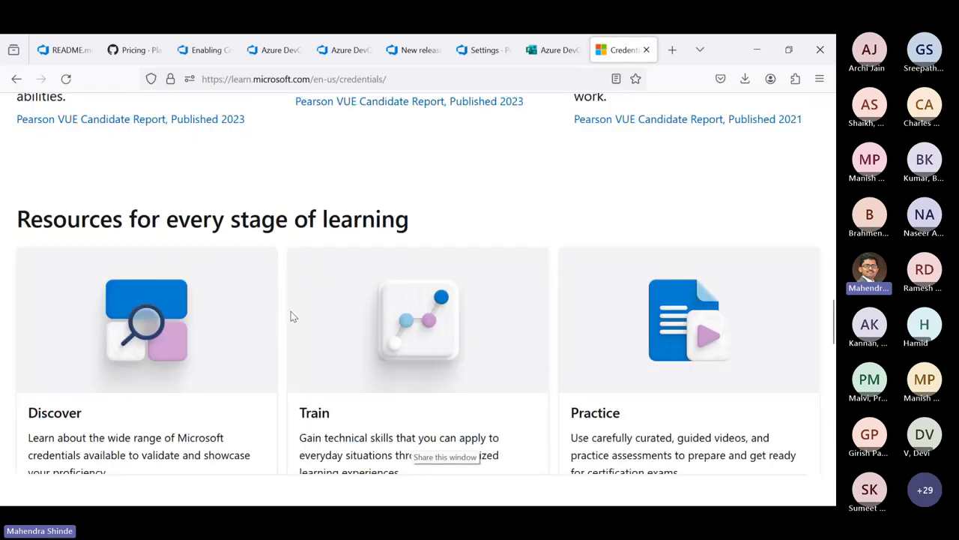
scroll(292, 317, "up", 20)
scroll(292, 316, "up", 2)
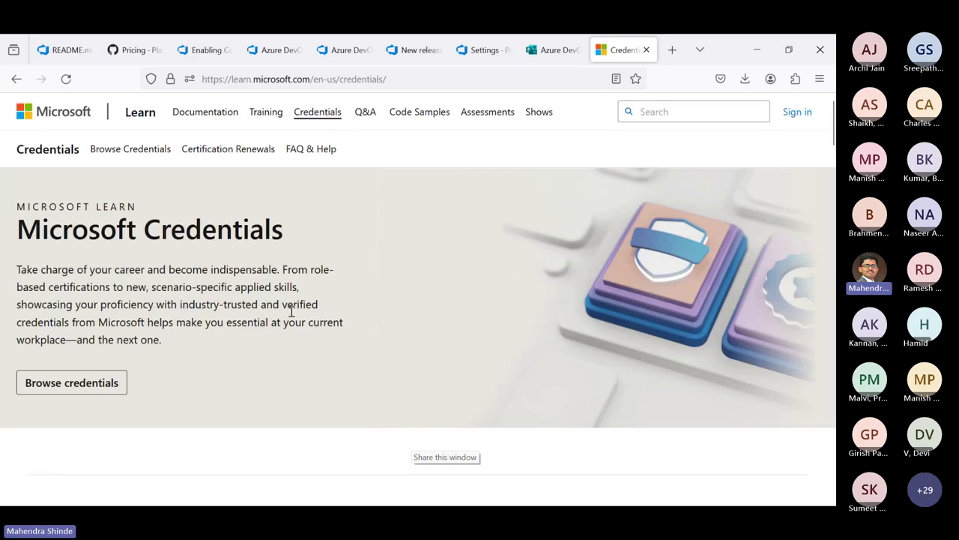
left_click(653, 114)
type("AZ-400")
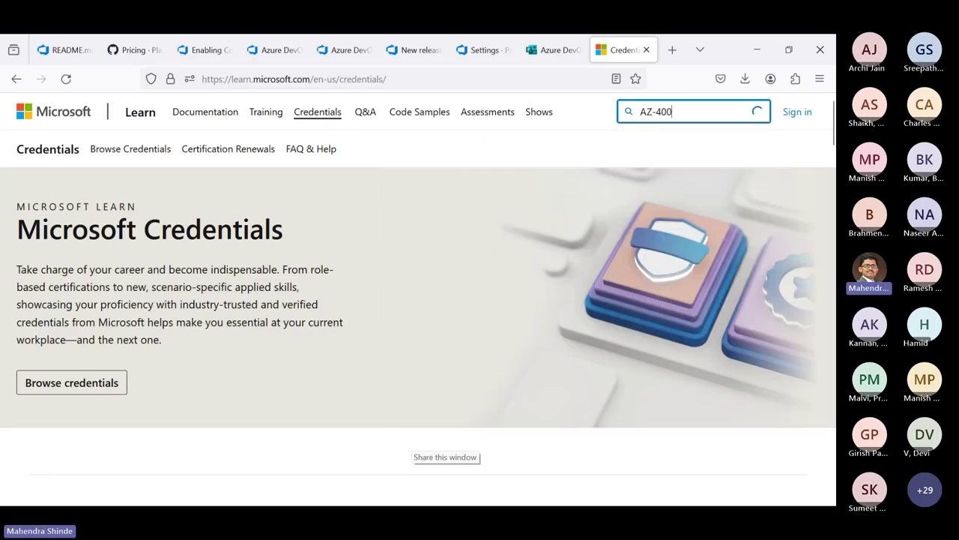
key("Return")
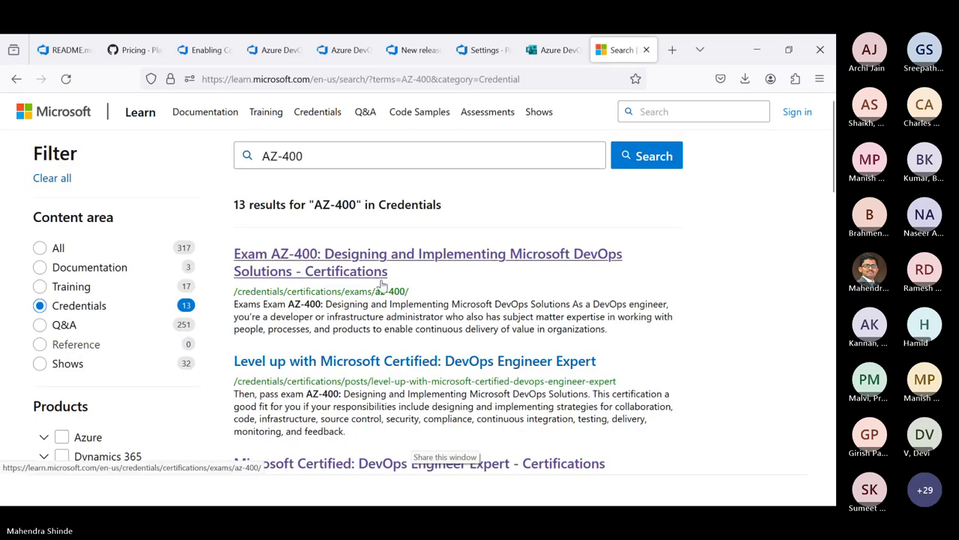
Open the Exam AZ-400 page and scroll down to its learning paths.
left_click(333, 277)
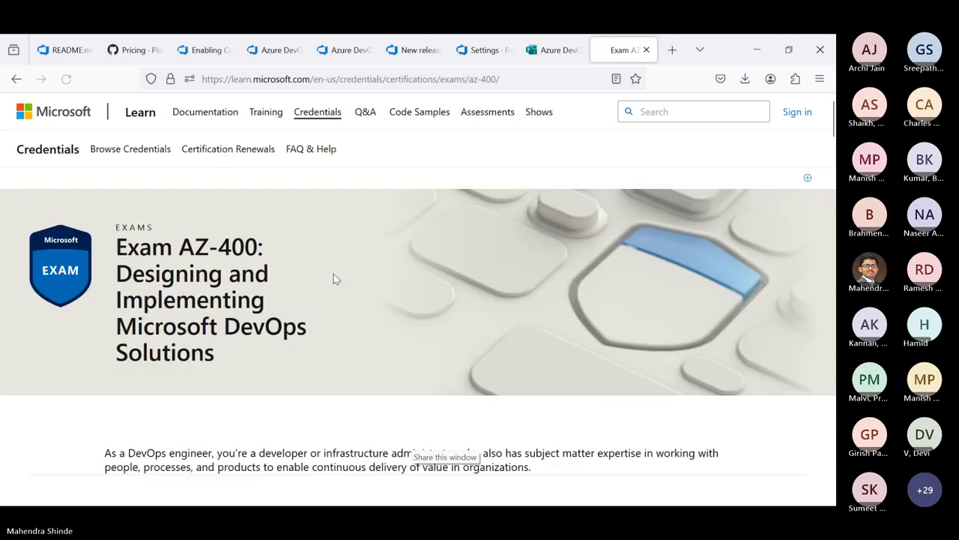
scroll(355, 341, "down", 8)
scroll(363, 351, "down", 10)
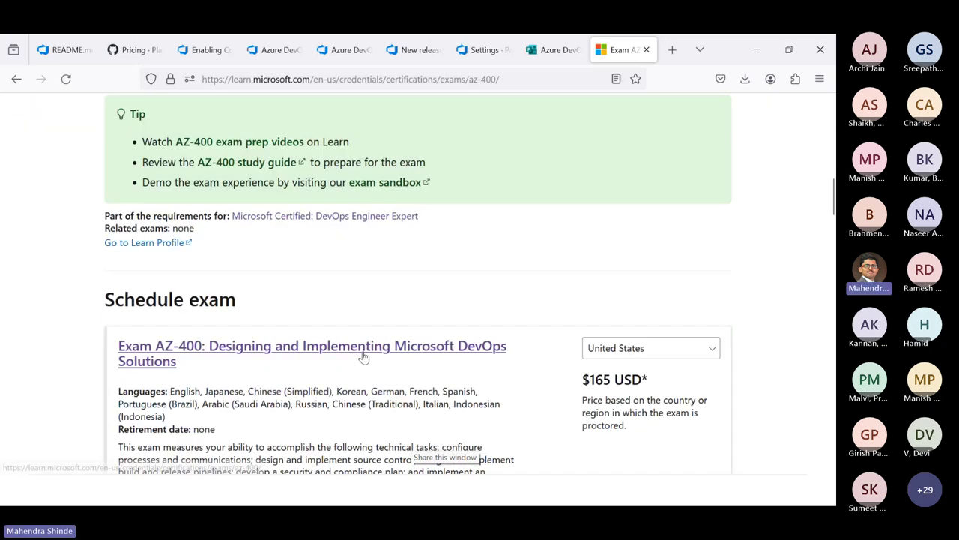
scroll(363, 351, "down", 3)
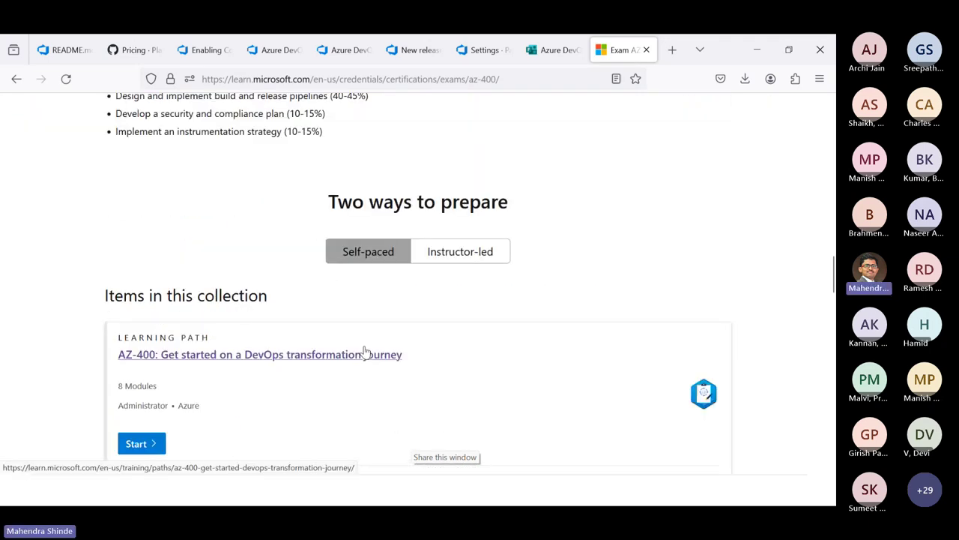
scroll(252, 327, "down", 2)
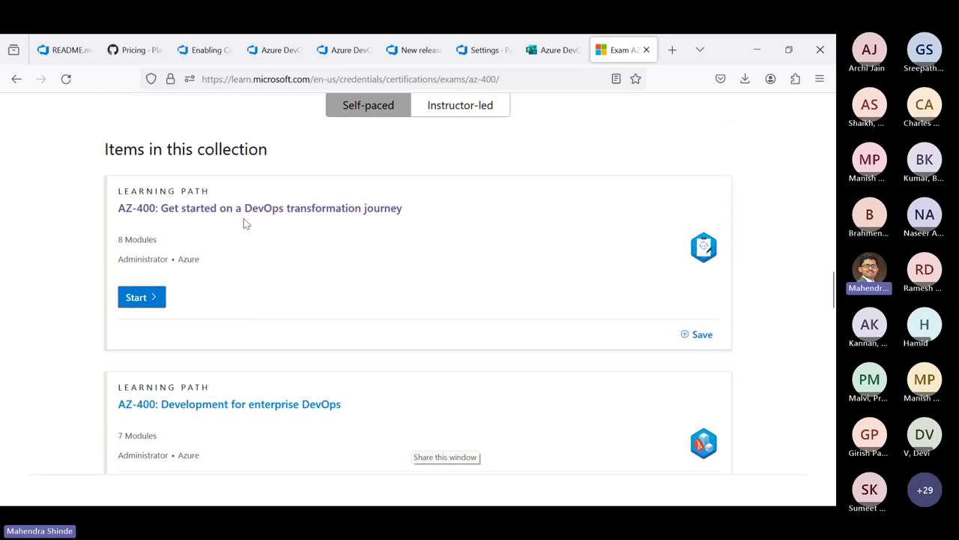
scroll(313, 357, "down", 1)
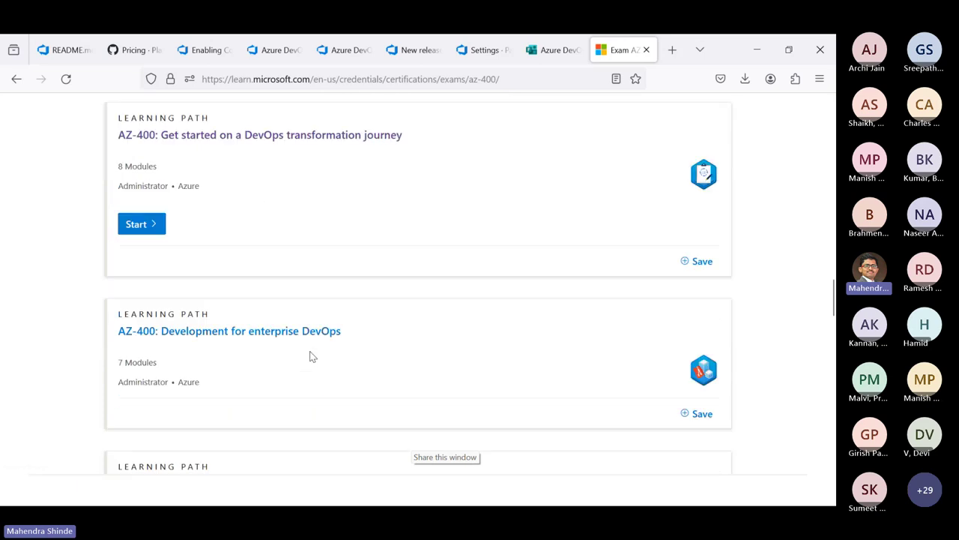
scroll(333, 337, "down", 4)
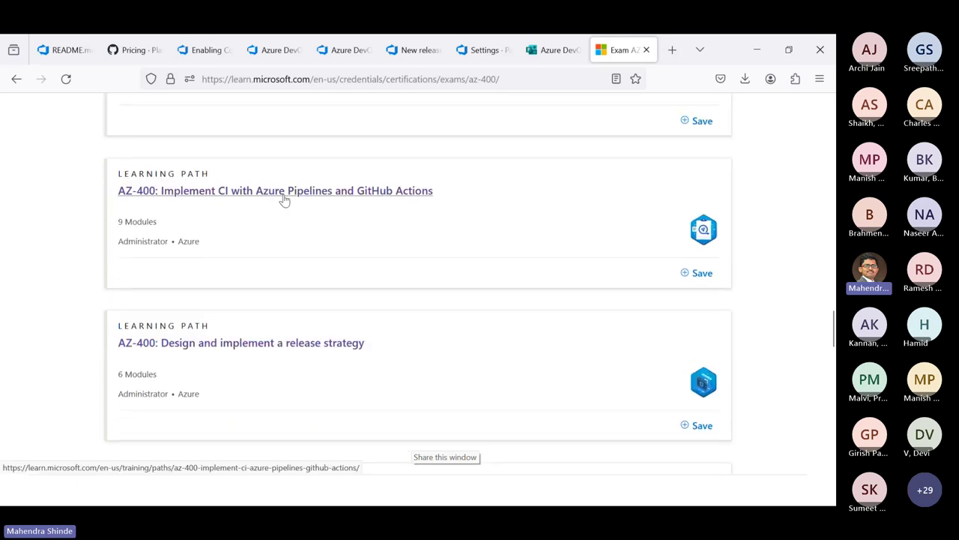
scroll(278, 341, "down", 2)
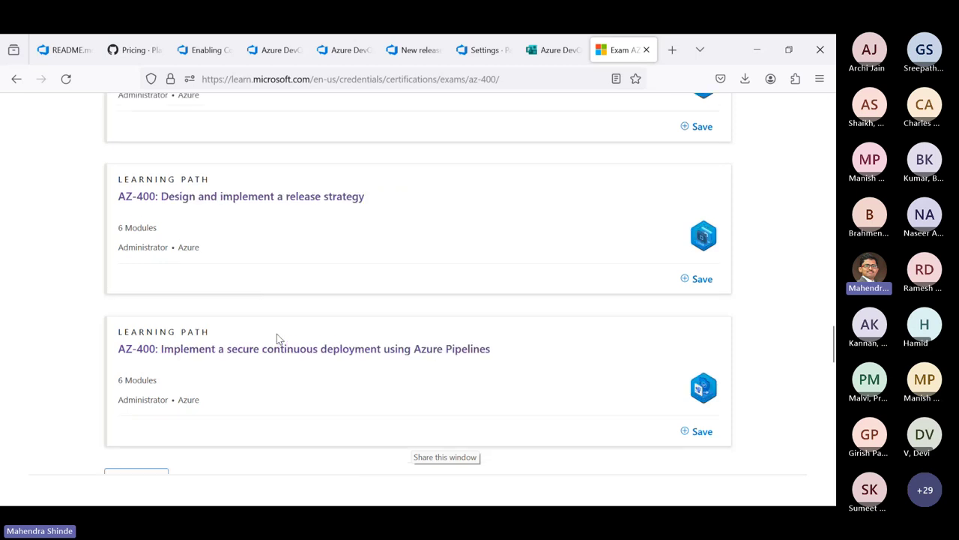
scroll(278, 339, "down", 2)
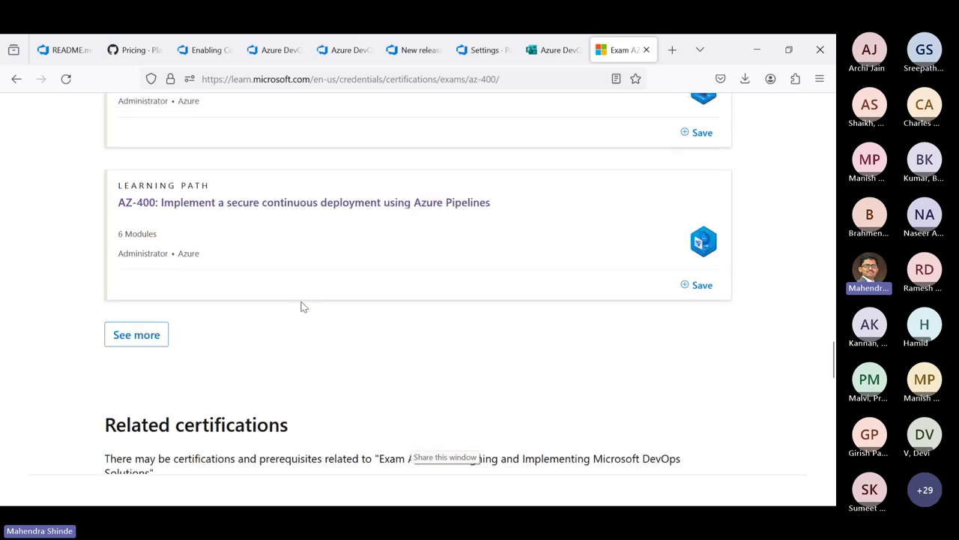
Expand the full learning-path list through Implement continuous feedback, then return to the exam description.
left_click(159, 332)
scroll(362, 370, "down", 6)
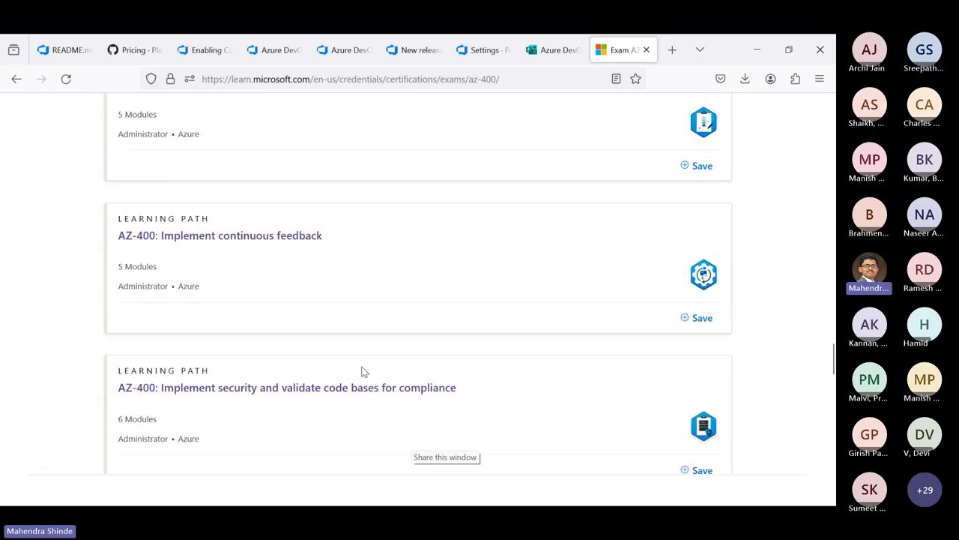
scroll(362, 370, "down", 3)
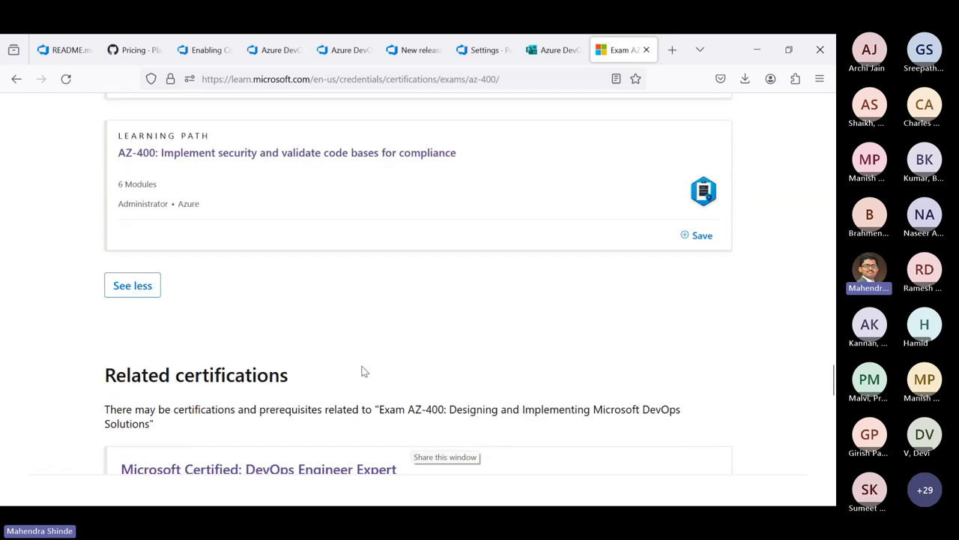
scroll(363, 372, "up", 15)
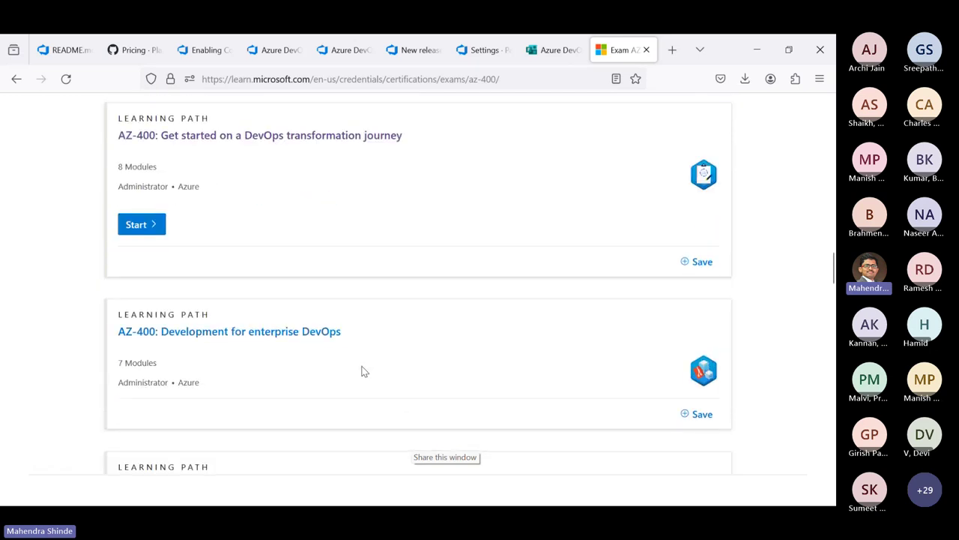
scroll(362, 370, "up", 10)
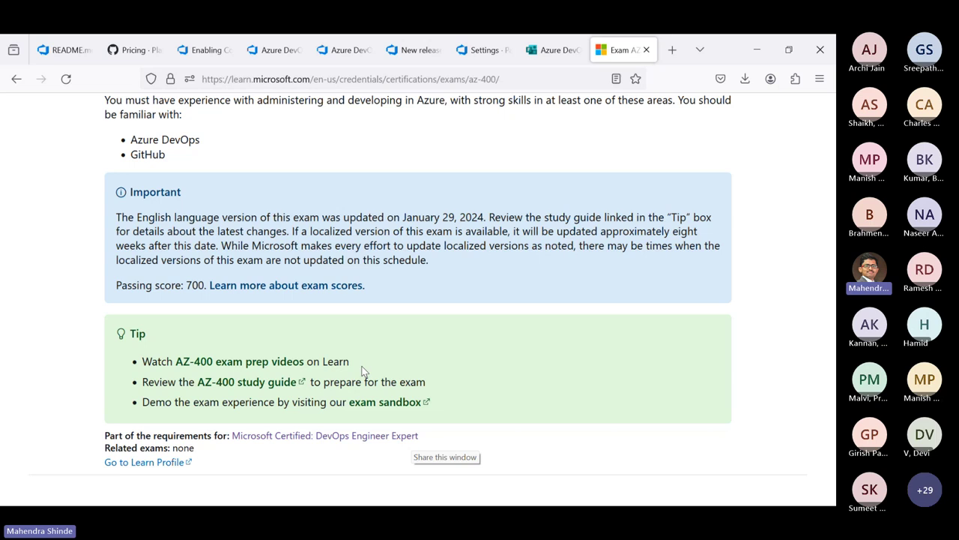
scroll(322, 342, "up", 5)
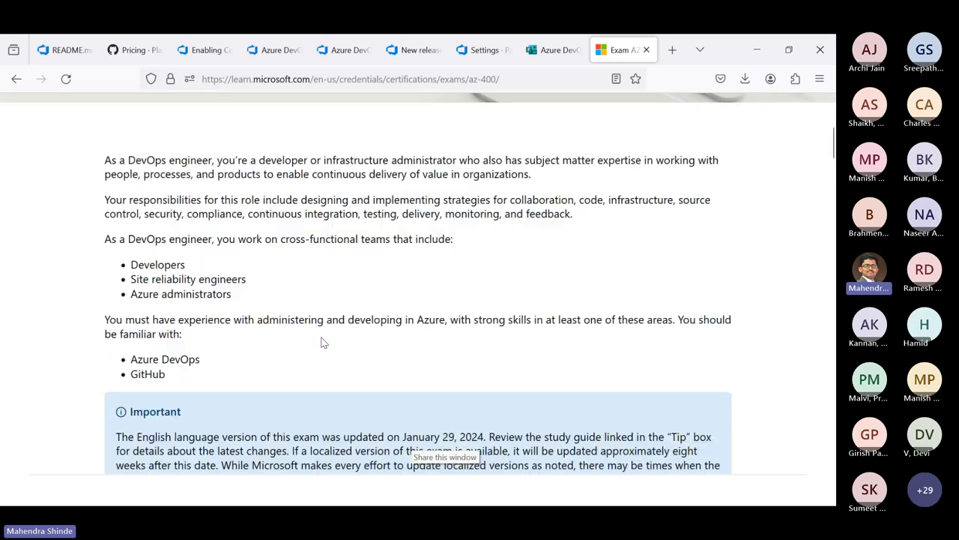
scroll(322, 342, "down", 3)
Select the exam page's web address in the address bar without navigating away.
left_click(491, 81)
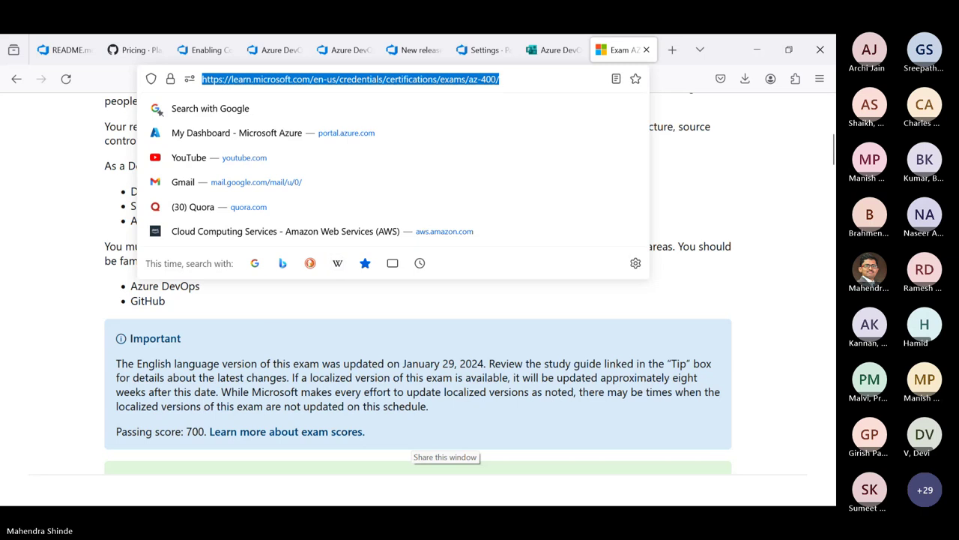
key("Escape")
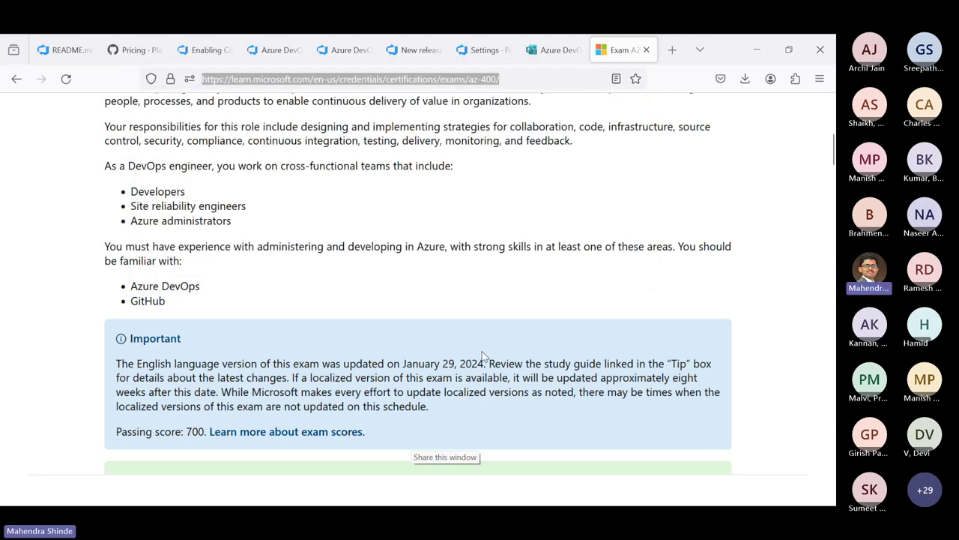
scroll(484, 357, "down", 10)
scroll(484, 357, "up", 3)
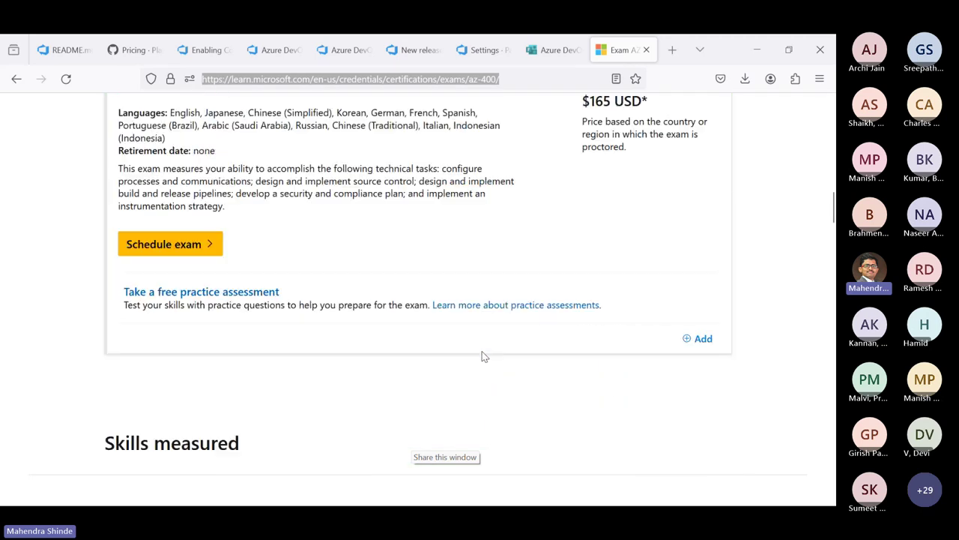
scroll(484, 356, "up", 8)
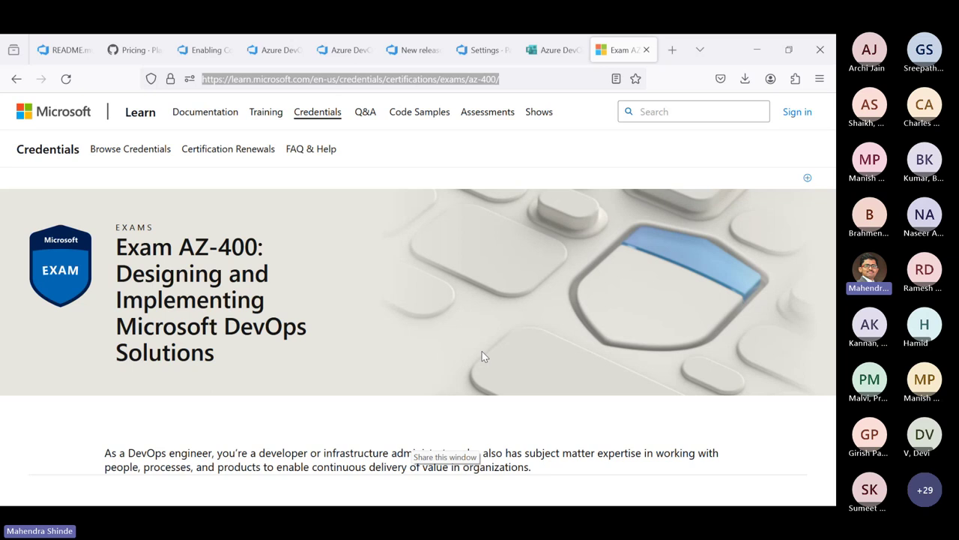
Bring Skills measured into view and zoom the page to 120%.
scroll(488, 384, "down", 5)
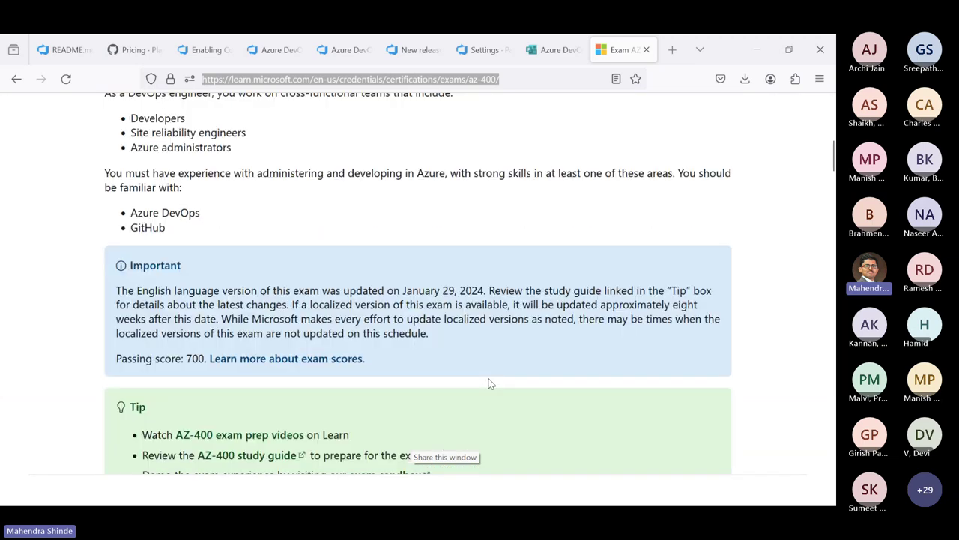
scroll(488, 384, "down", 3)
scroll(488, 384, "down", 6)
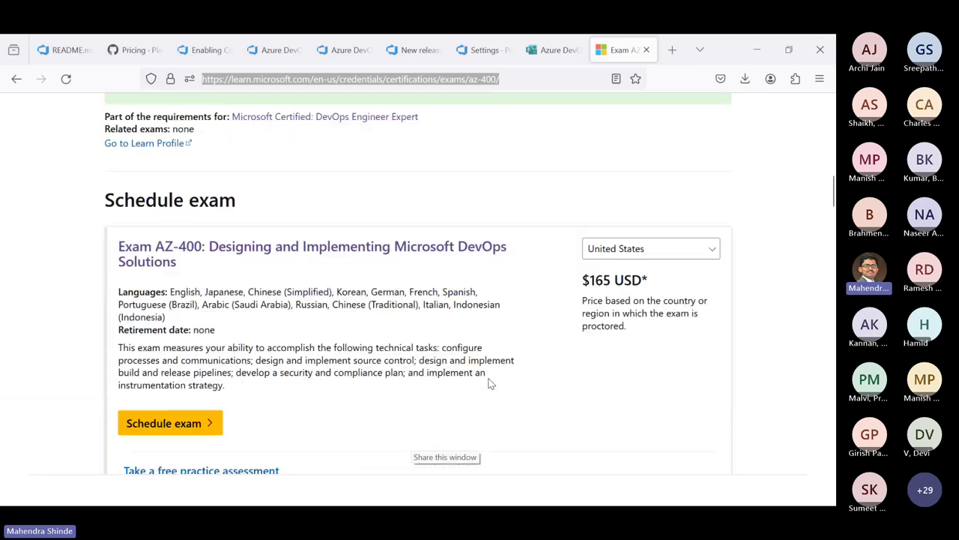
scroll(488, 384, "down", 2)
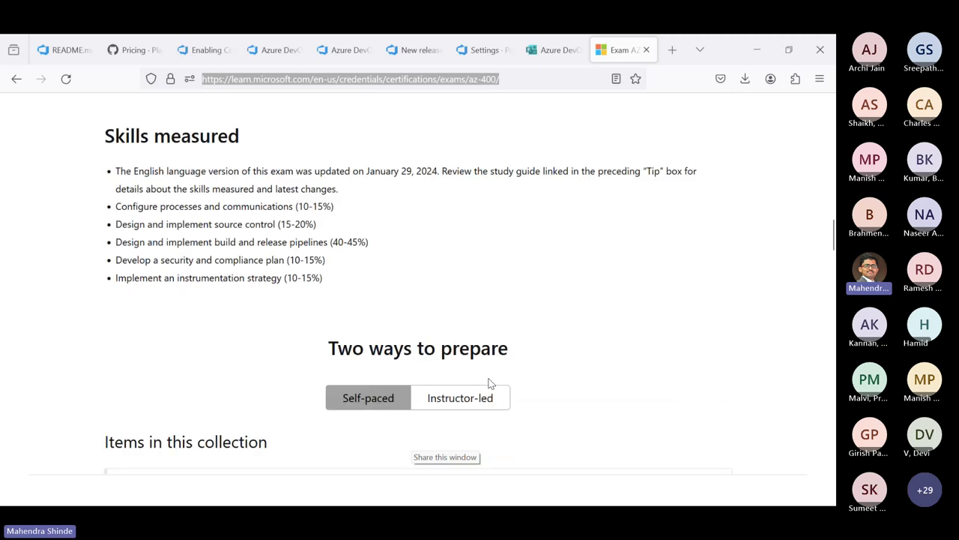
key("ctrl+plus")
key("ctrl+plus")
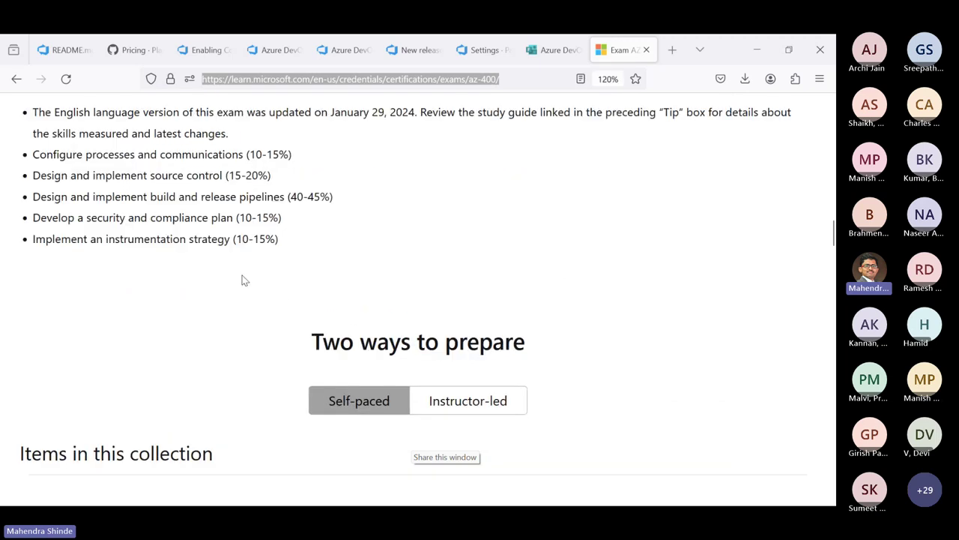
scroll(175, 325, "up", 2)
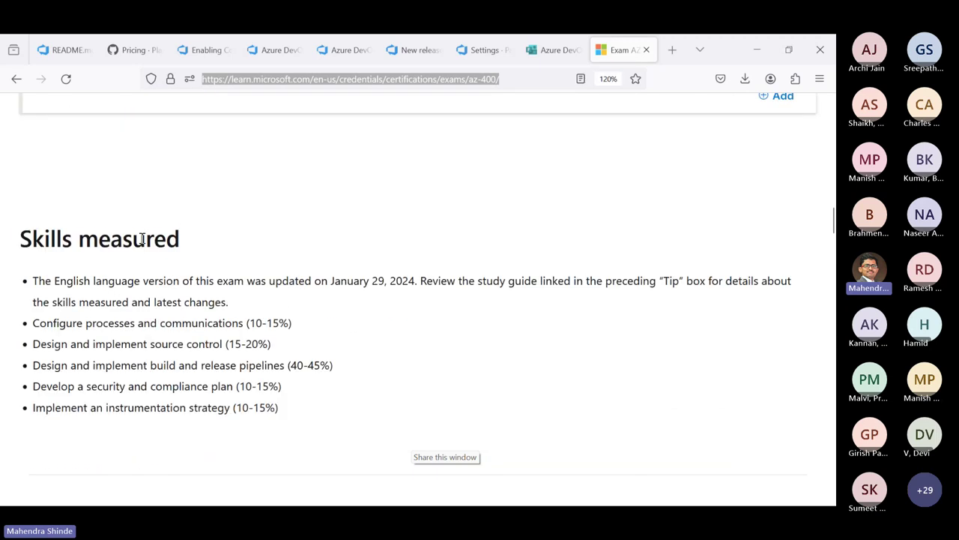
scroll(174, 324, "down", 1)
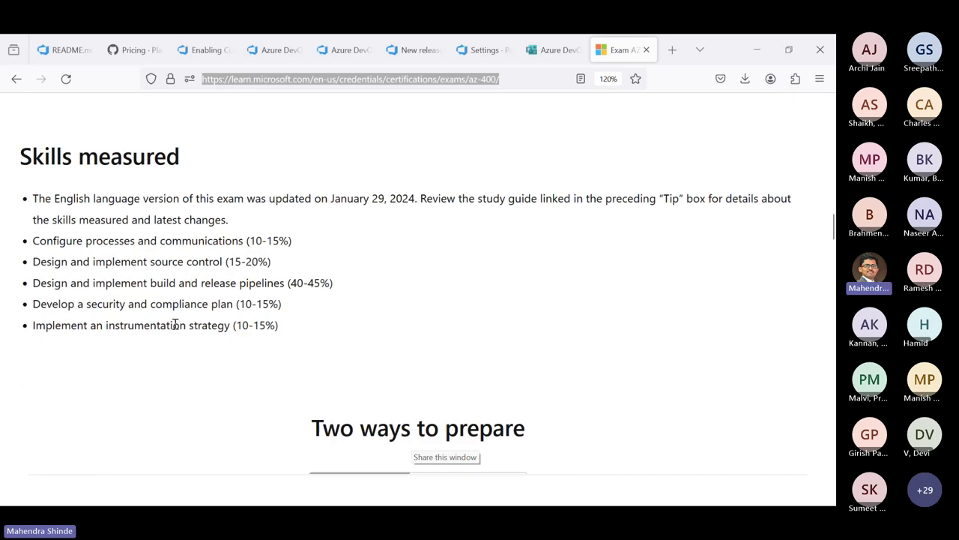
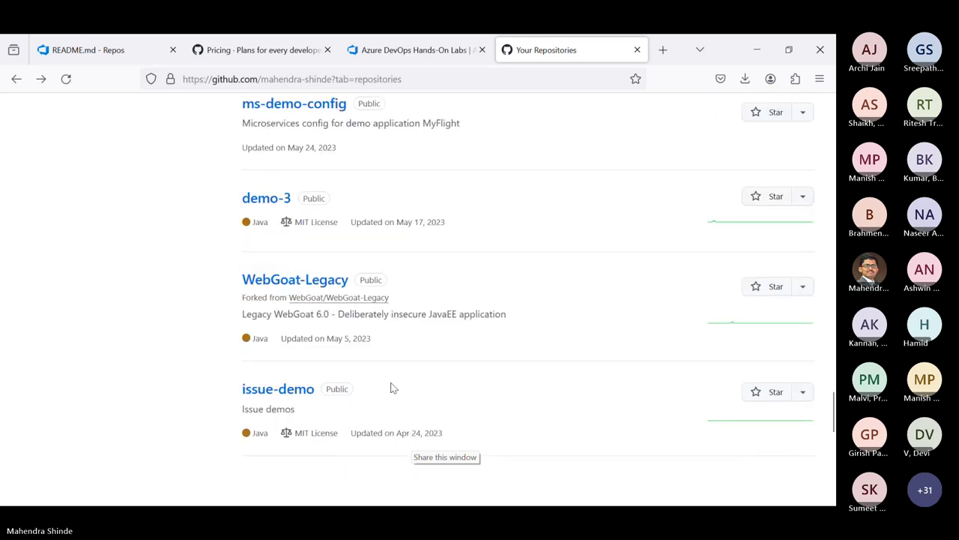
scroll(391, 387, "down", 4)
Page to the second repositories list and open spring5-angular-integration.
left_click(559, 366)
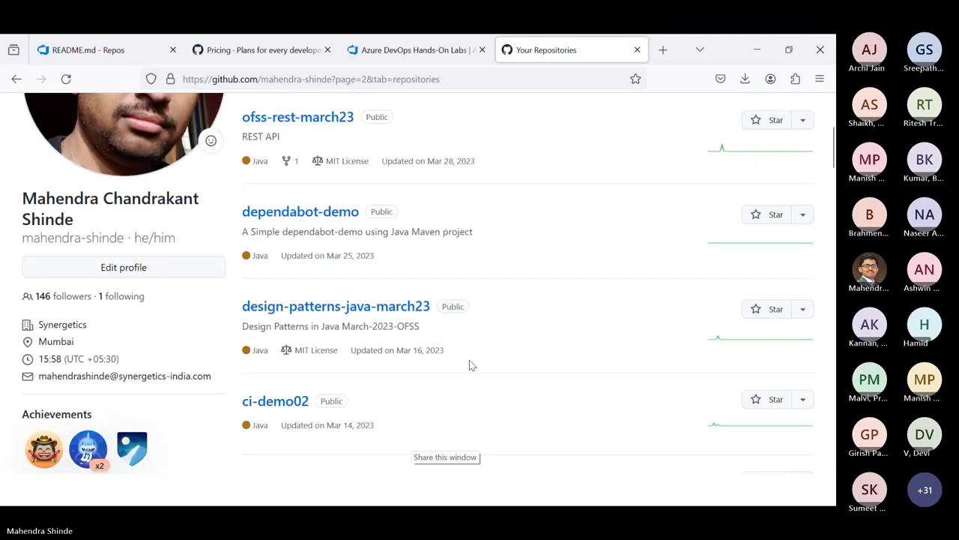
scroll(470, 362, "down", 10)
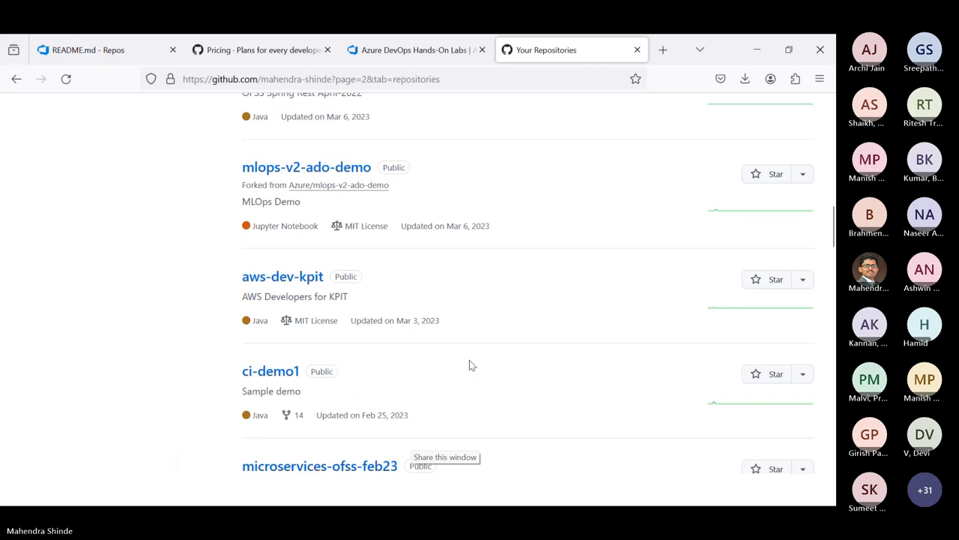
scroll(469, 360, "down", 10)
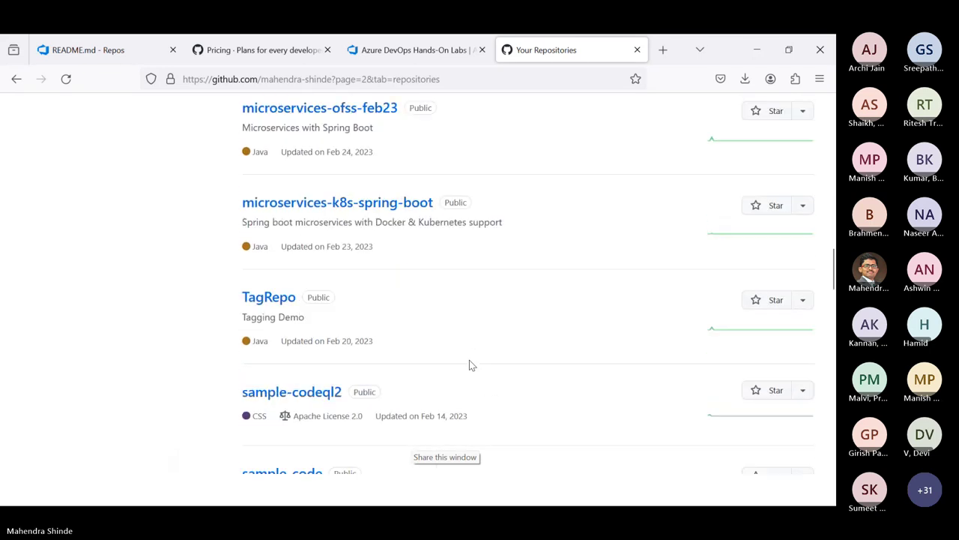
scroll(469, 363, "down", 5)
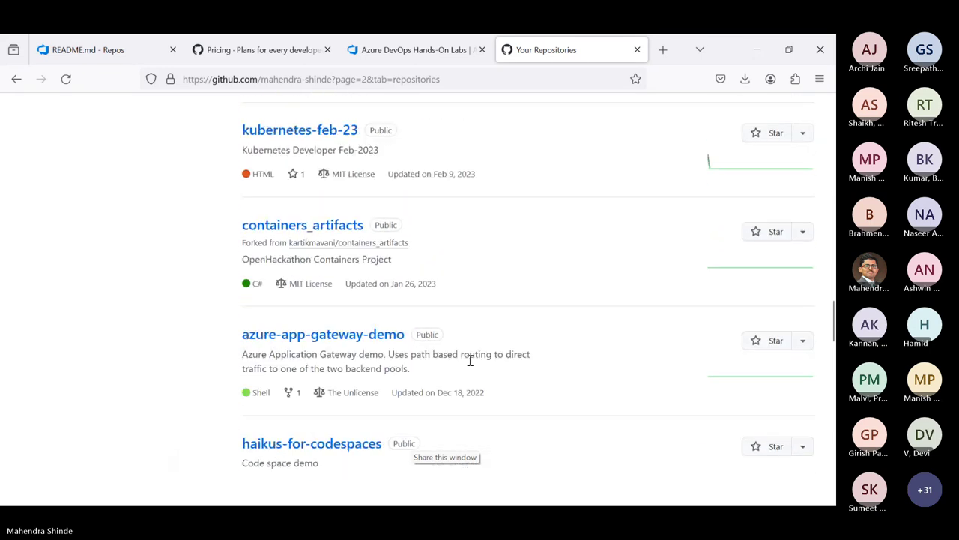
scroll(470, 362, "down", 5)
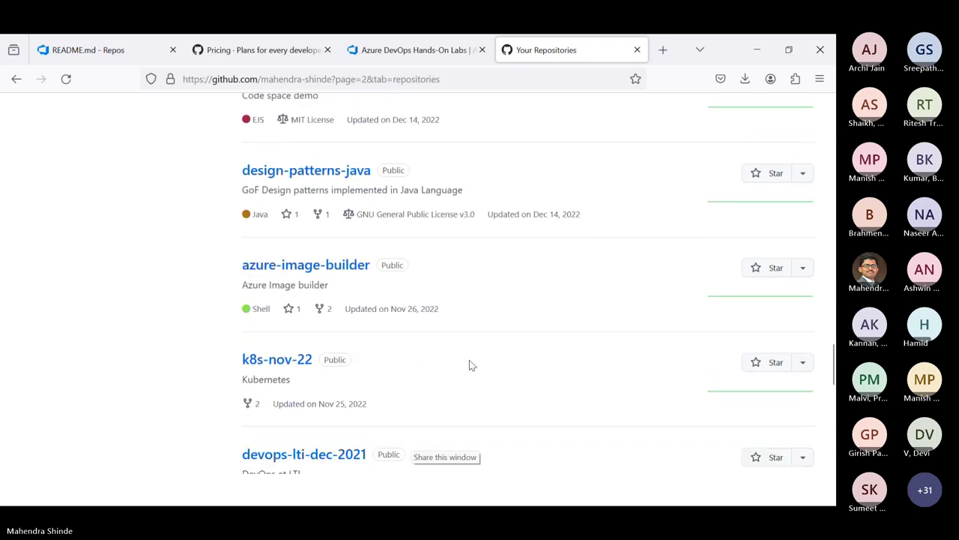
scroll(469, 361, "down", 1)
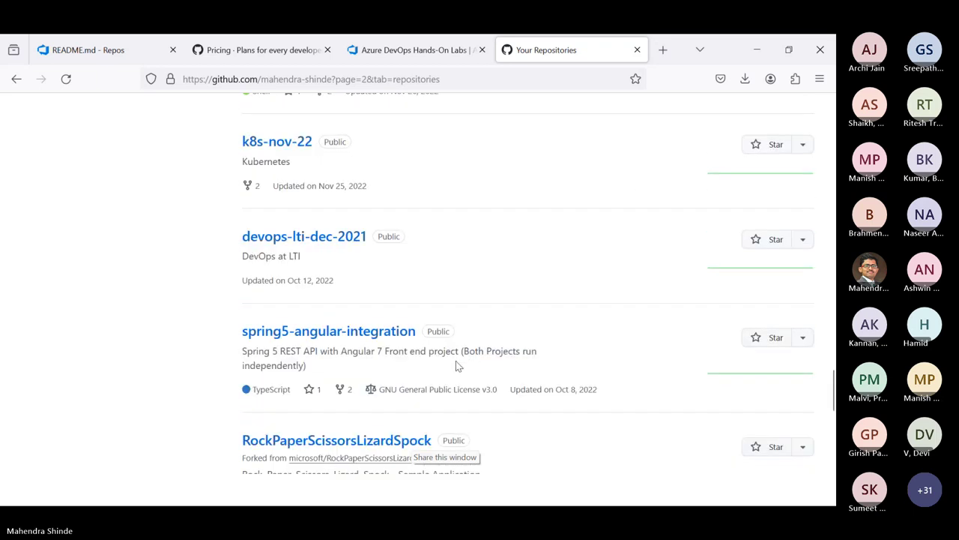
left_click(385, 332)
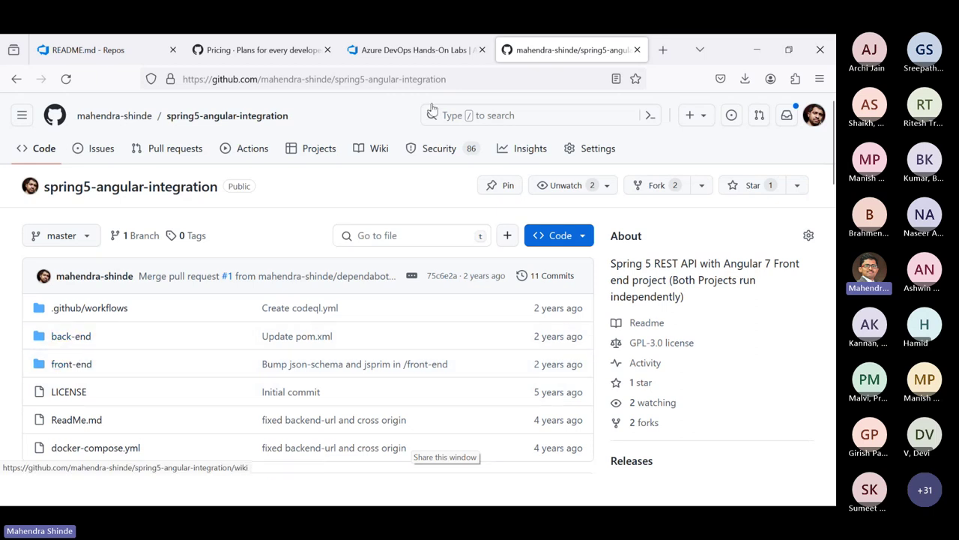
Copy the spring5-angular-integration repository's web address from the address bar.
left_click(463, 79)
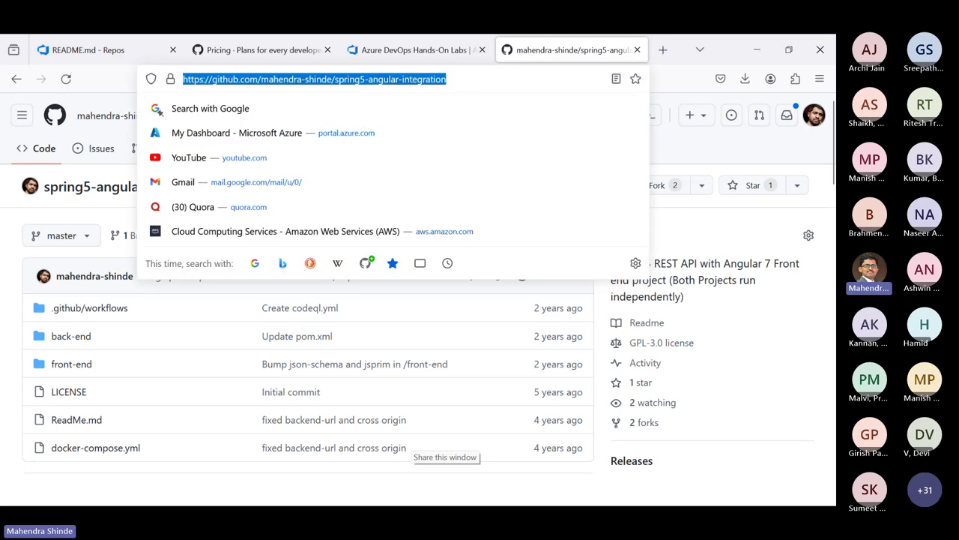
key("alt+Tab")
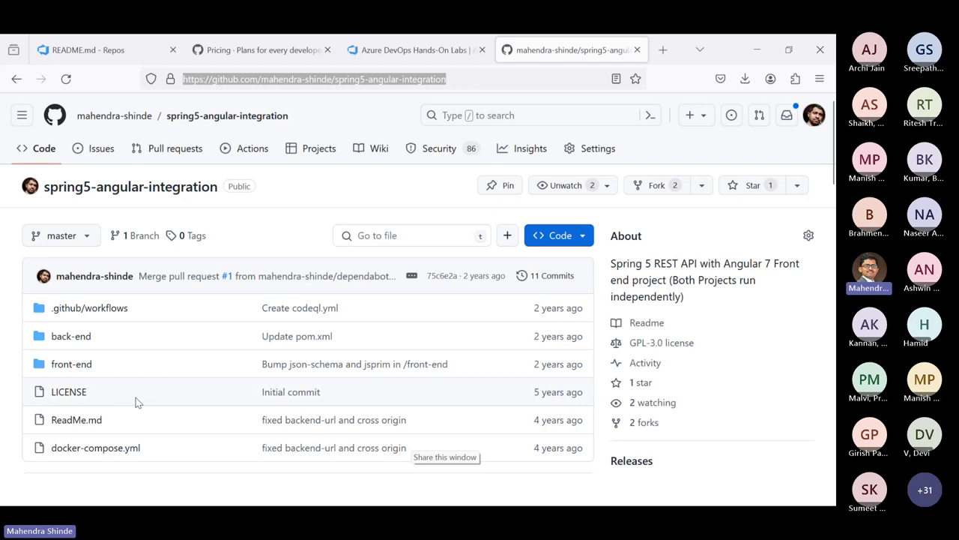
left_click(390, 50)
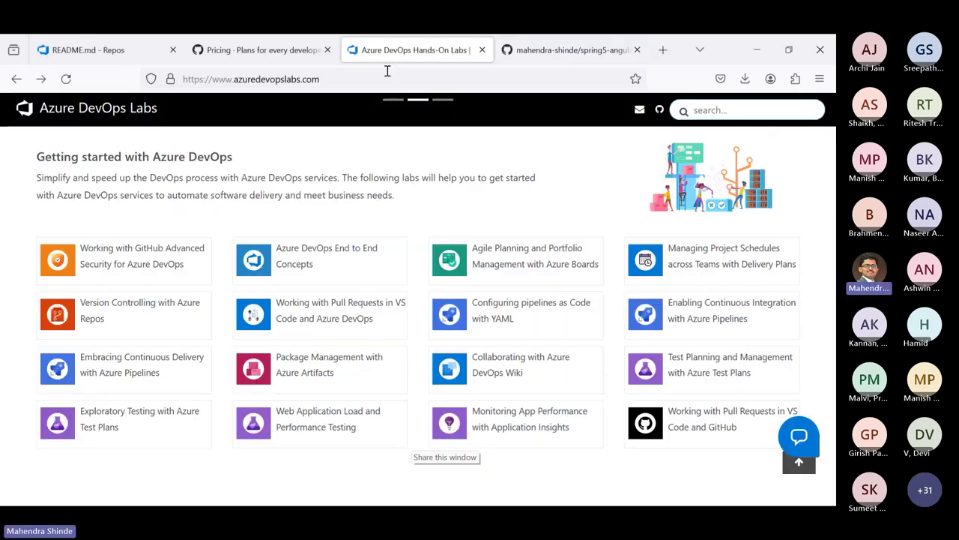
Close the Labs and Pricing tabs and go to the organization's projects list.
left_click(482, 50)
left_click(327, 50)
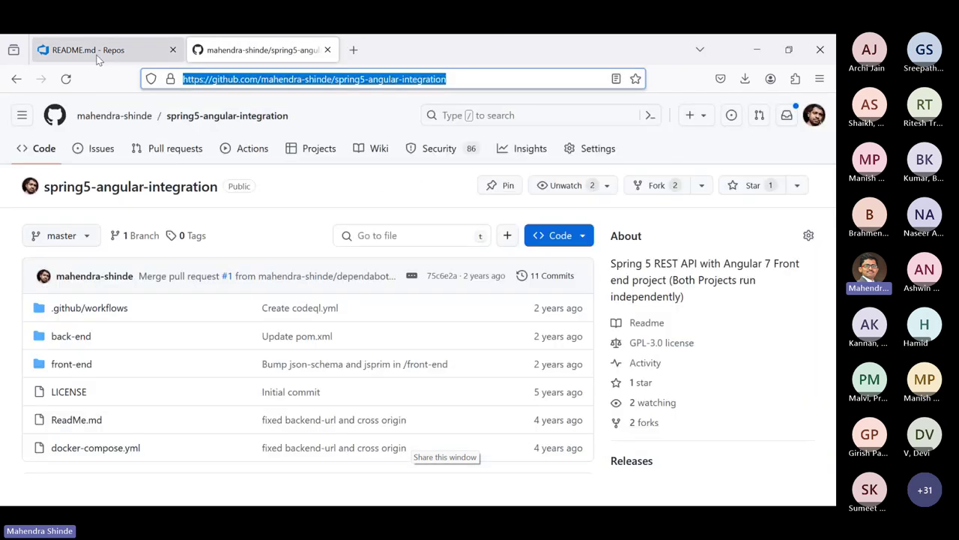
left_click(88, 50)
left_click(92, 111)
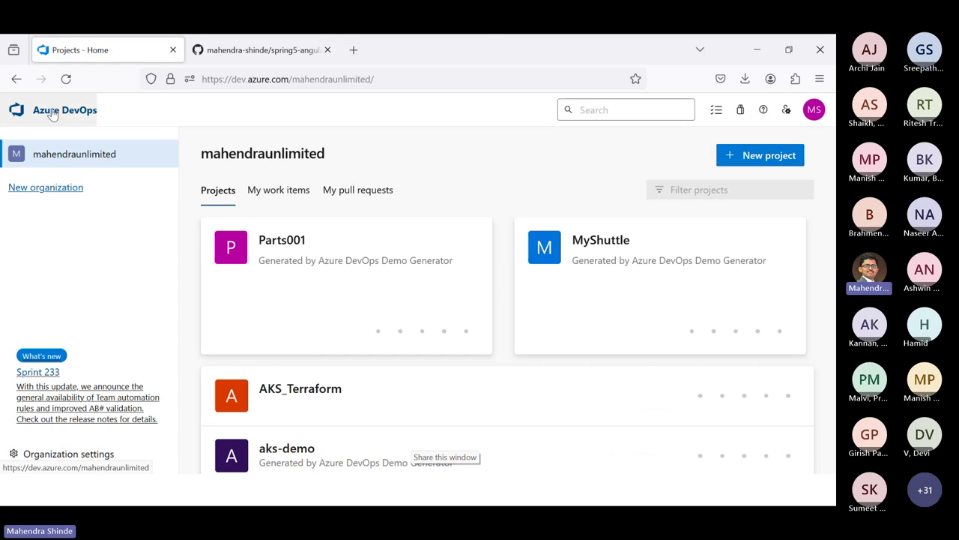
key("ctrl")
key("ctrl")
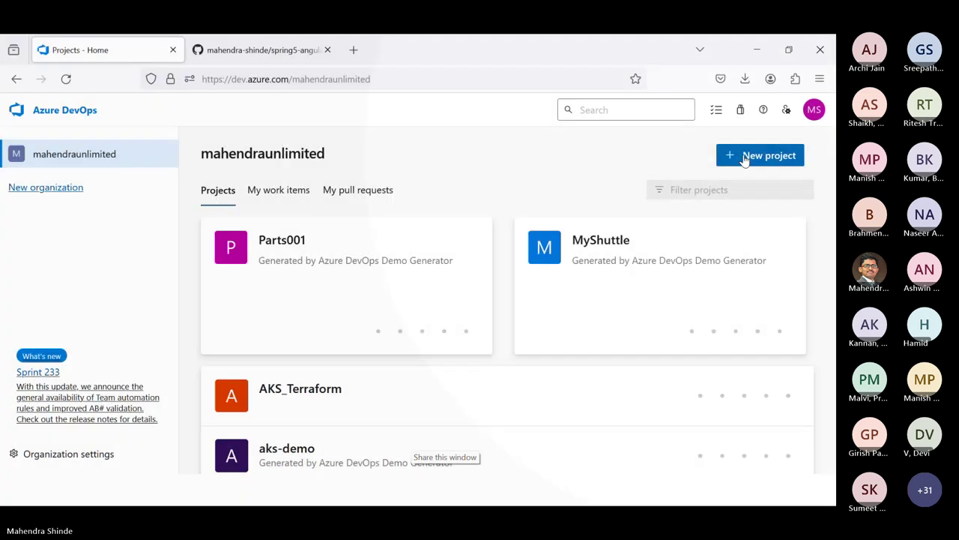
Create a private project named Project001 using Git version control.
left_click(743, 156)
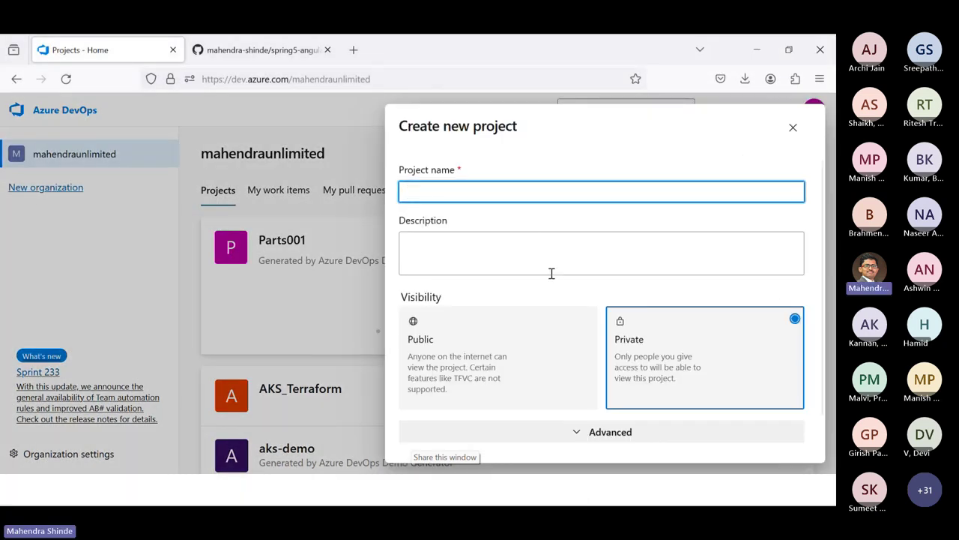
type("Project")
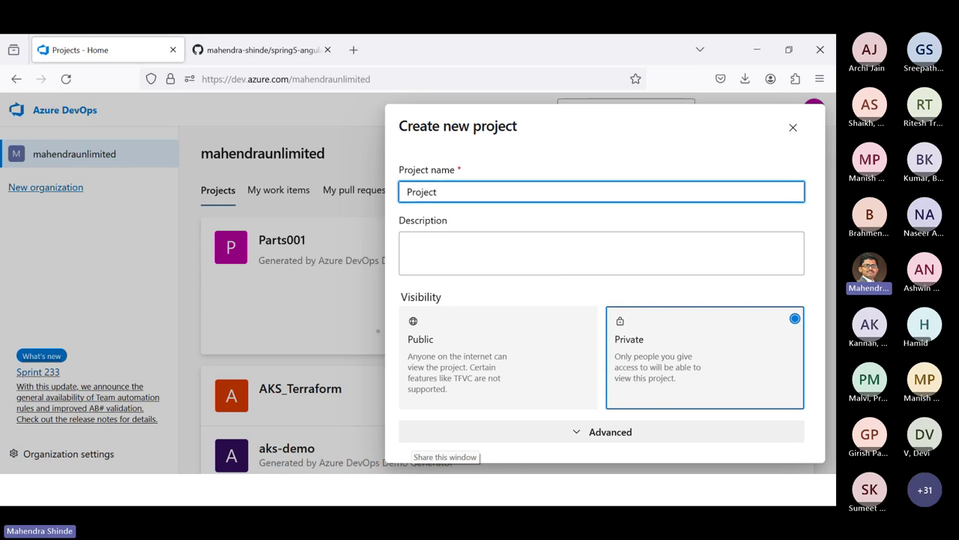
type("001")
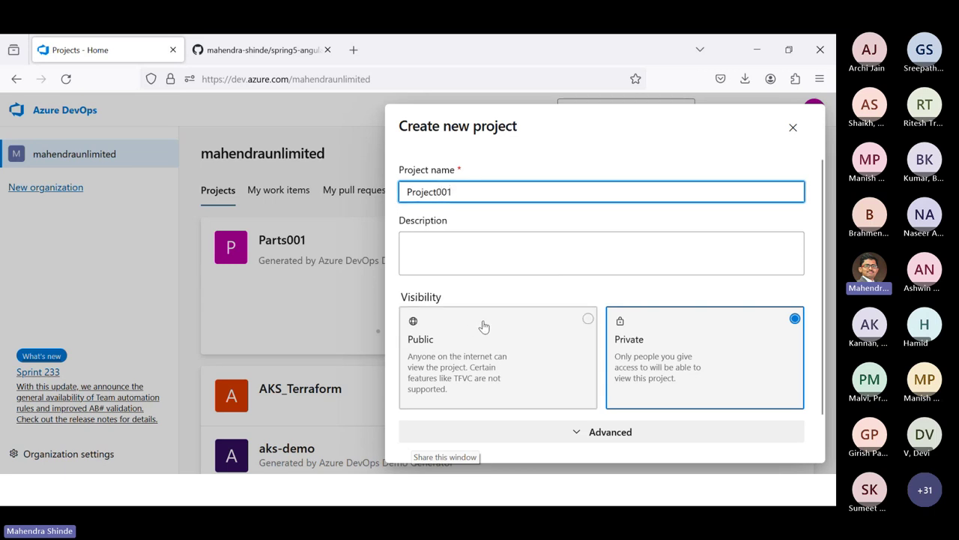
scroll(630, 403, "down", 1)
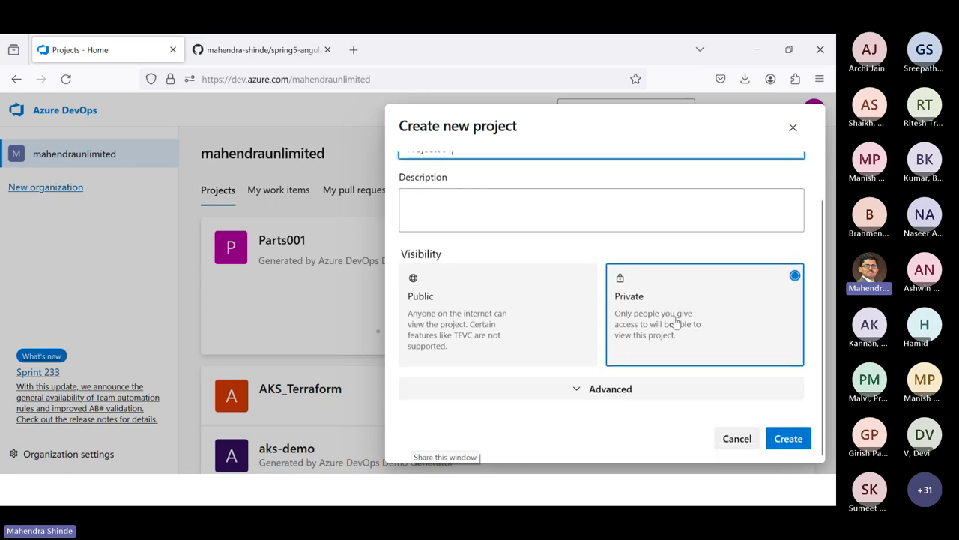
left_click(561, 391)
scroll(480, 392, "down", 1)
left_click(478, 391)
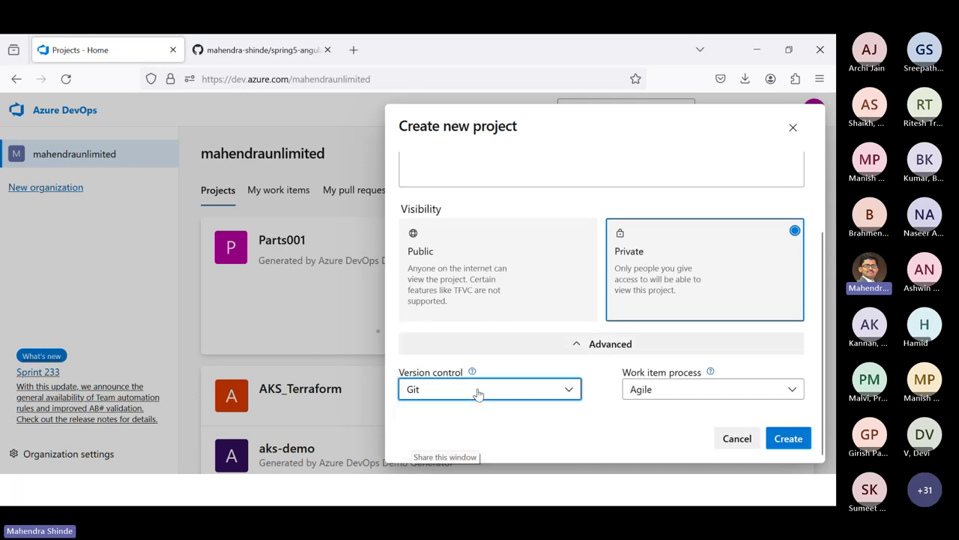
left_click(785, 442)
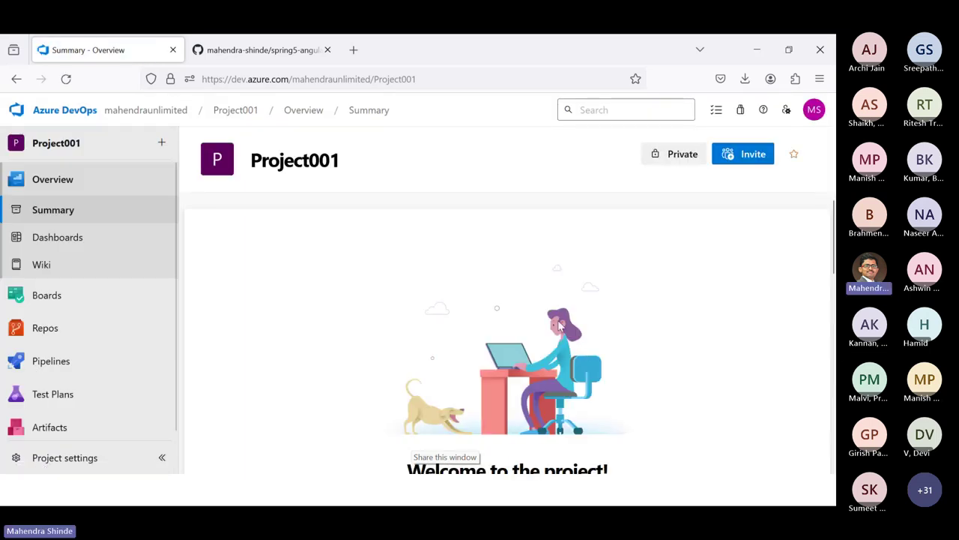
Open Project001's Repos Files page and highlight the empty-repository message.
scroll(499, 285, "down", 3)
scroll(502, 286, "up", 1)
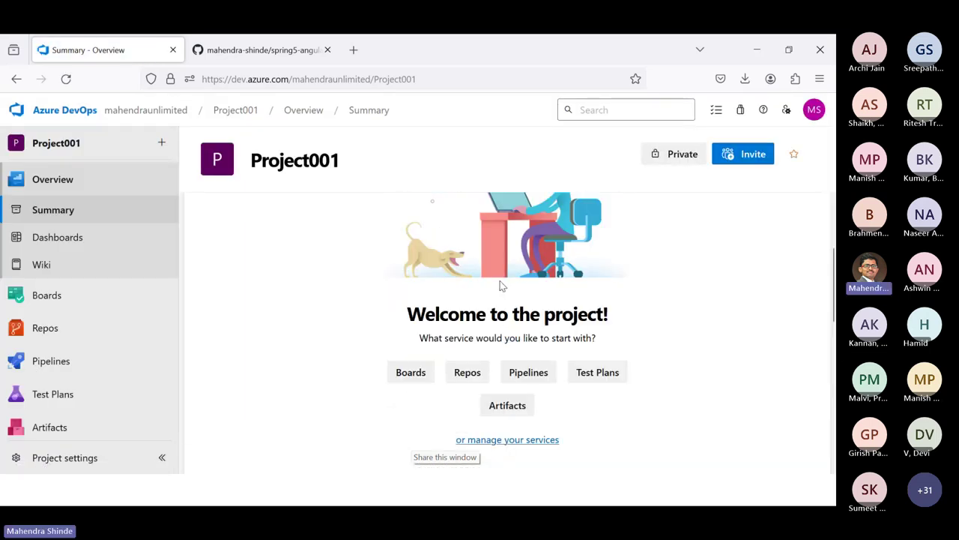
left_click(70, 327)
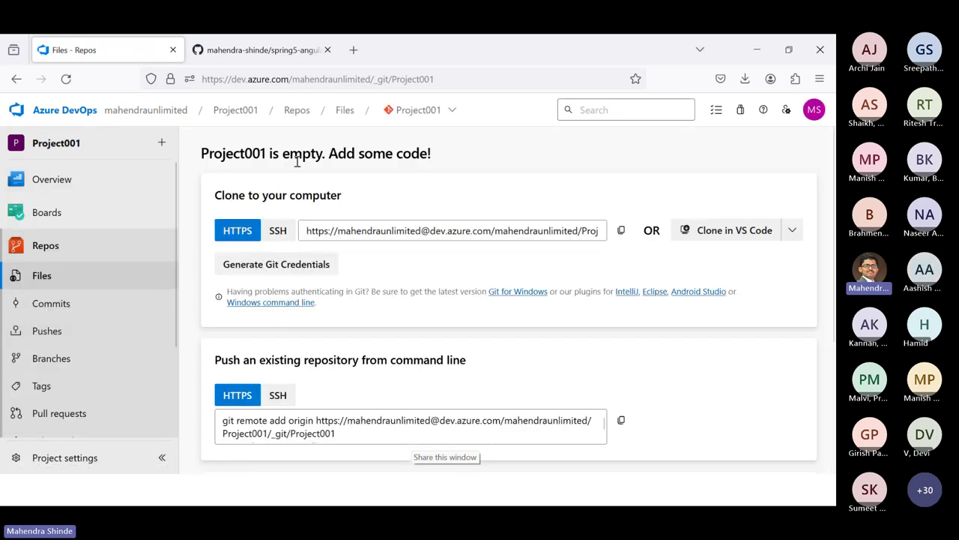
triple_click(298, 156)
triple_click(297, 155)
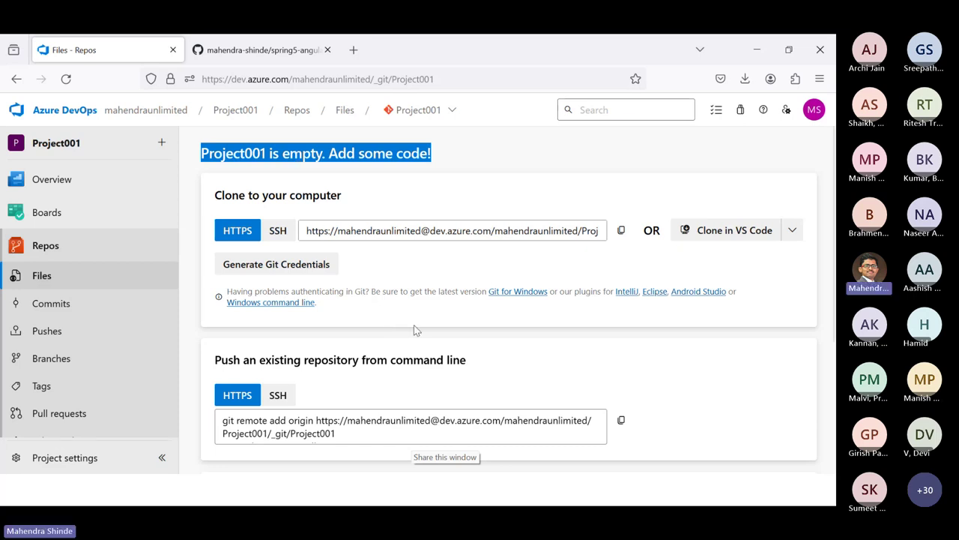
Scroll down to the 'Import a repository' section and highlight its heading.
scroll(414, 326, "down", 3)
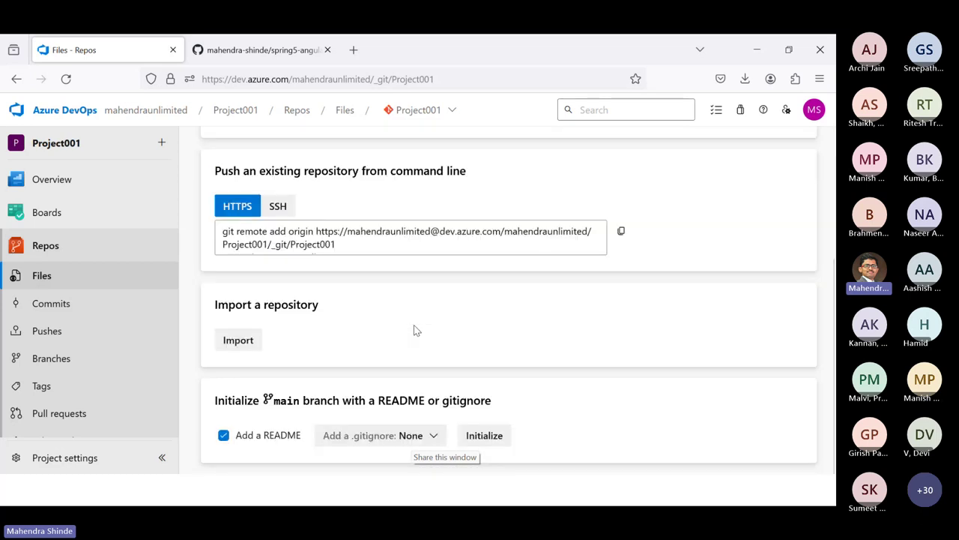
scroll(414, 328, "up", 3)
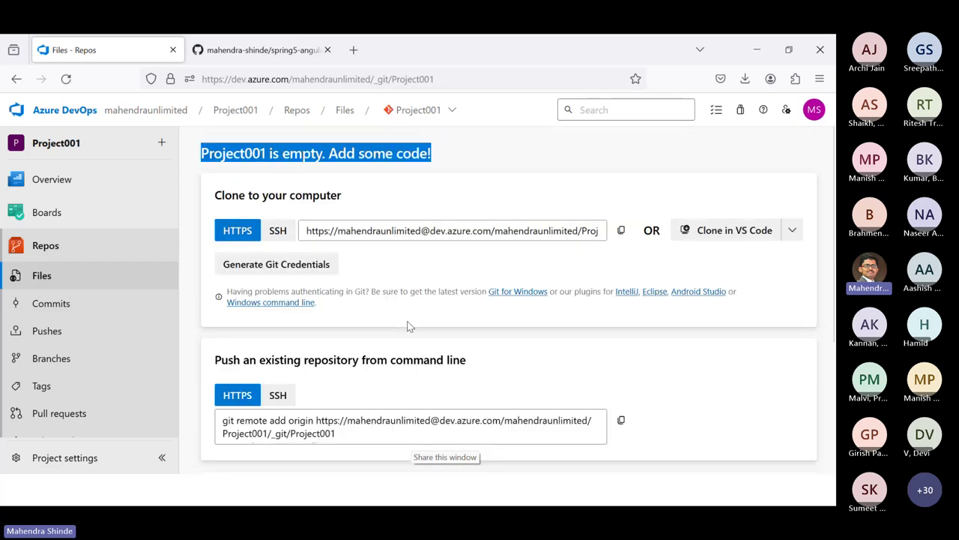
scroll(408, 326, "down", 3)
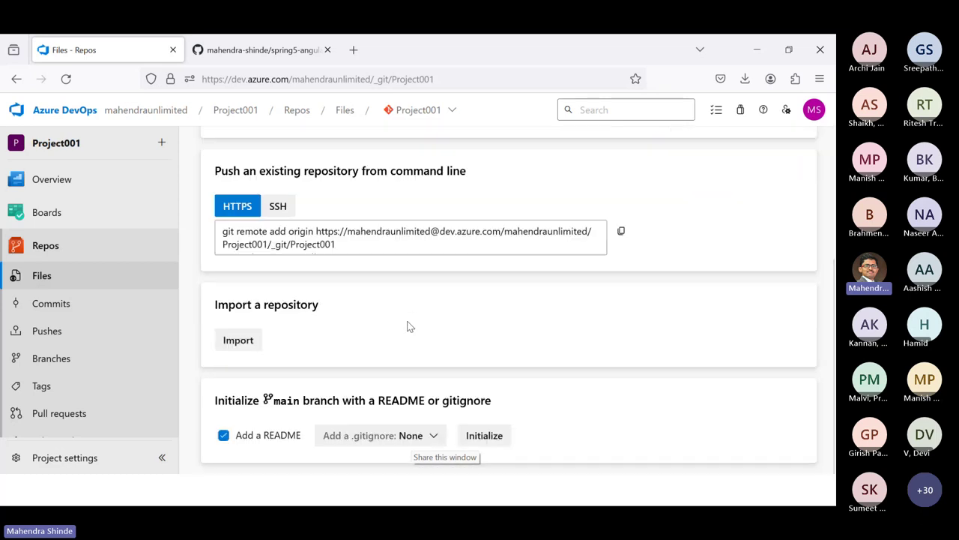
double_click(244, 305)
triple_click(244, 305)
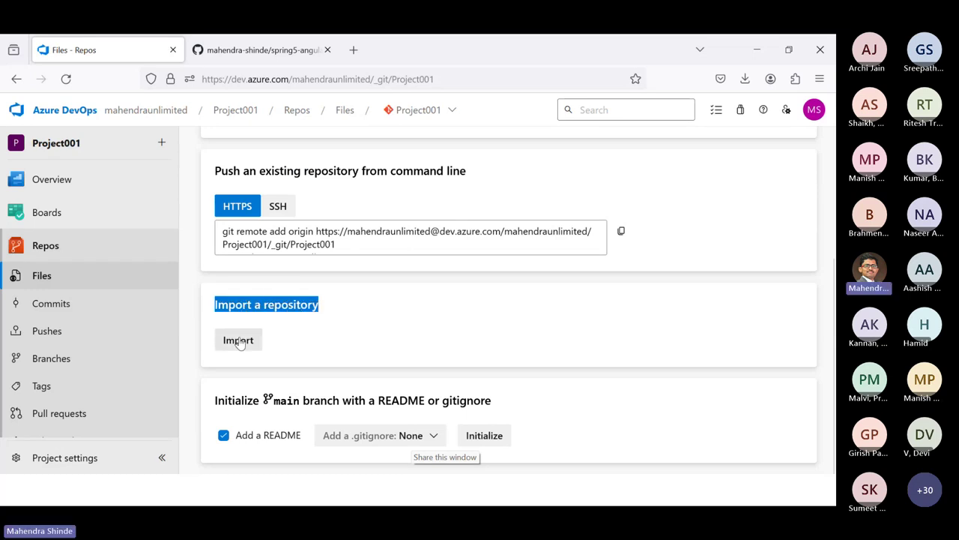
Import spring5-angular-integration by pasting its GitHub URL as the Clone URL.
left_click(239, 341)
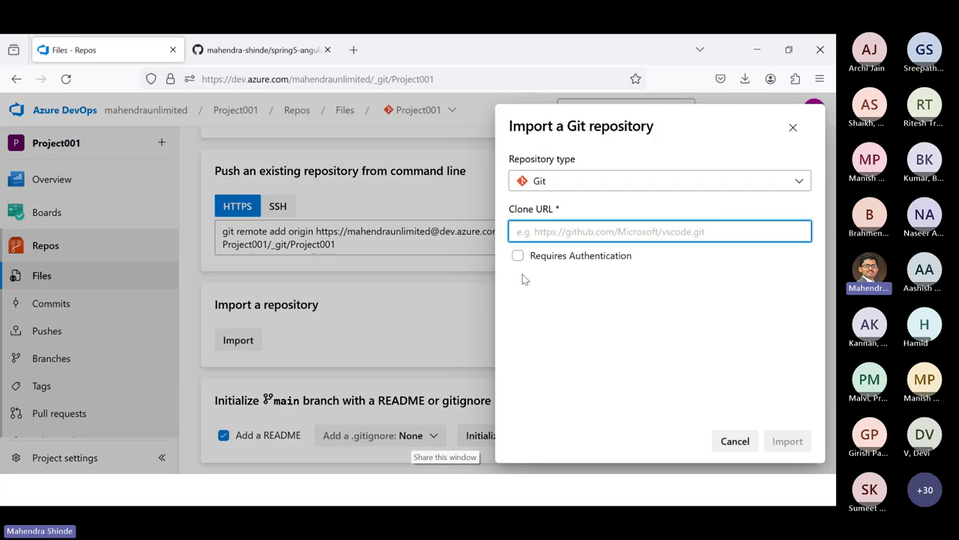
type("https://github.com/mahendra-shinde/spring5-angular-integration")
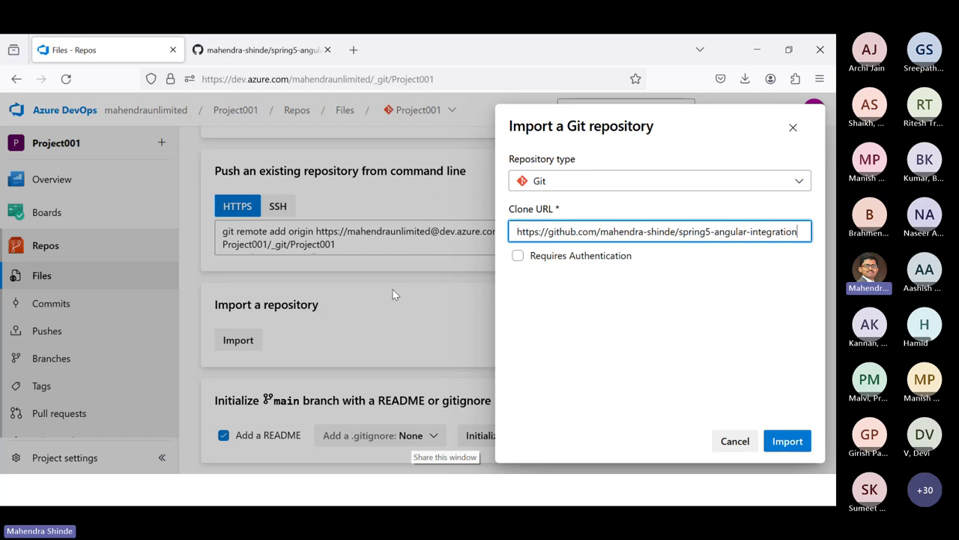
left_click(787, 443)
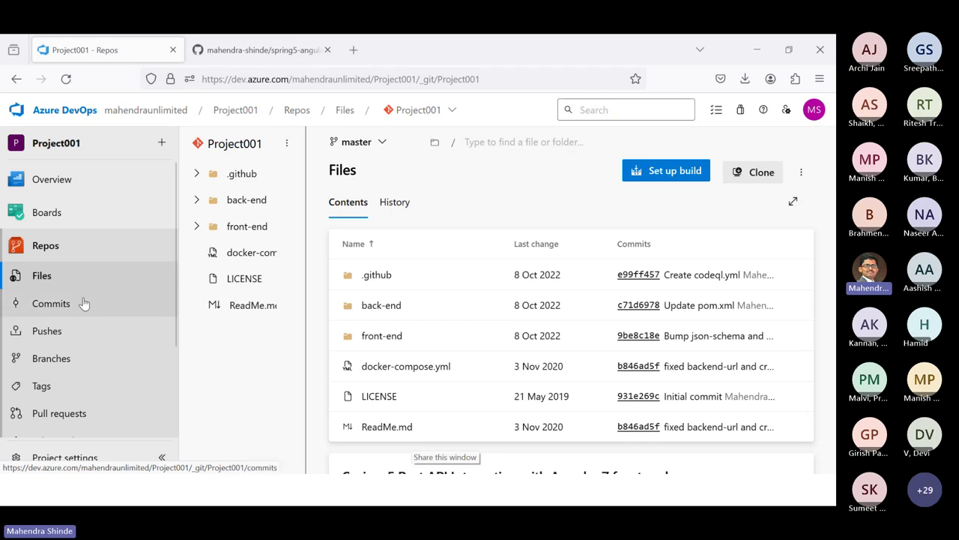
Look inside the front-end folder, then return to the Project001 repository root.
left_click(383, 336)
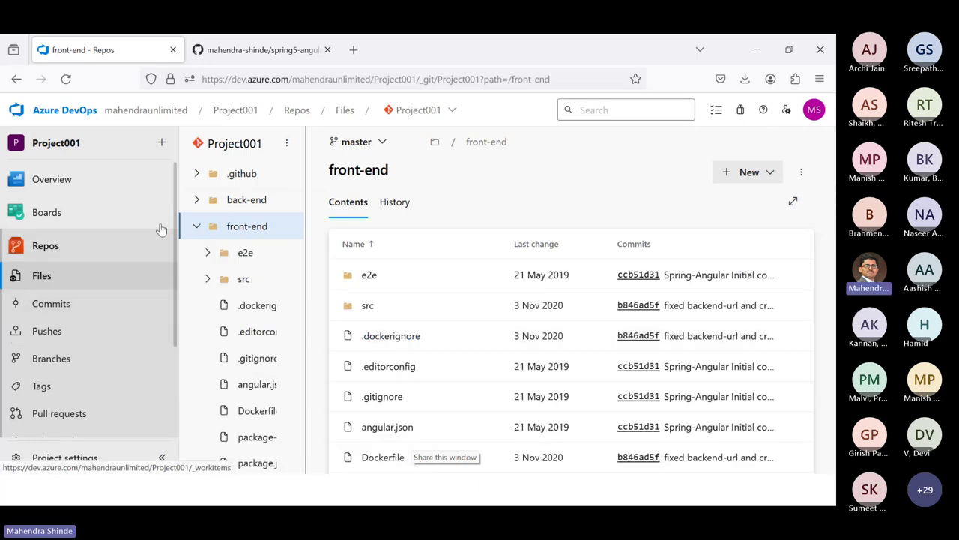
left_click(66, 246)
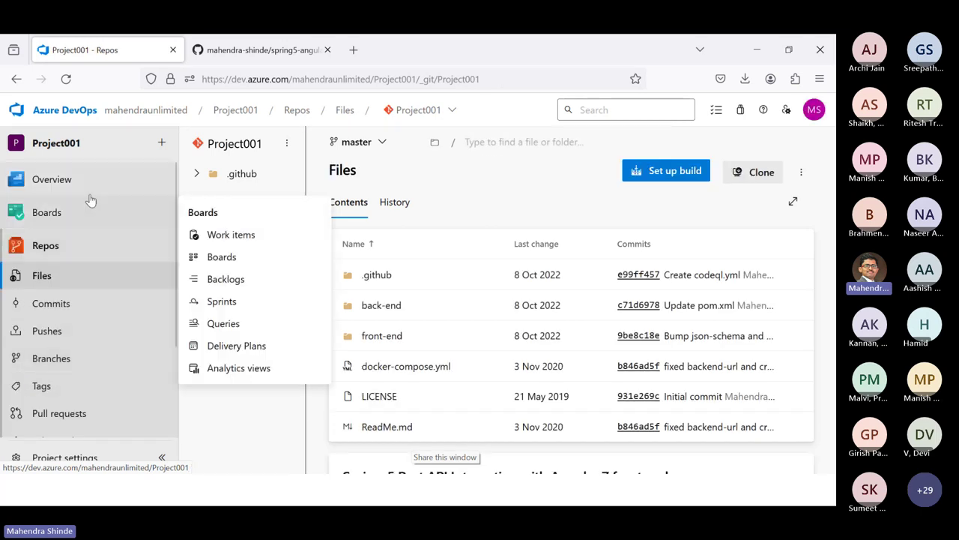
scroll(94, 343, "down", 3)
Go to Pipelines in the left navigation to see the empty pipelines list.
left_click(97, 347)
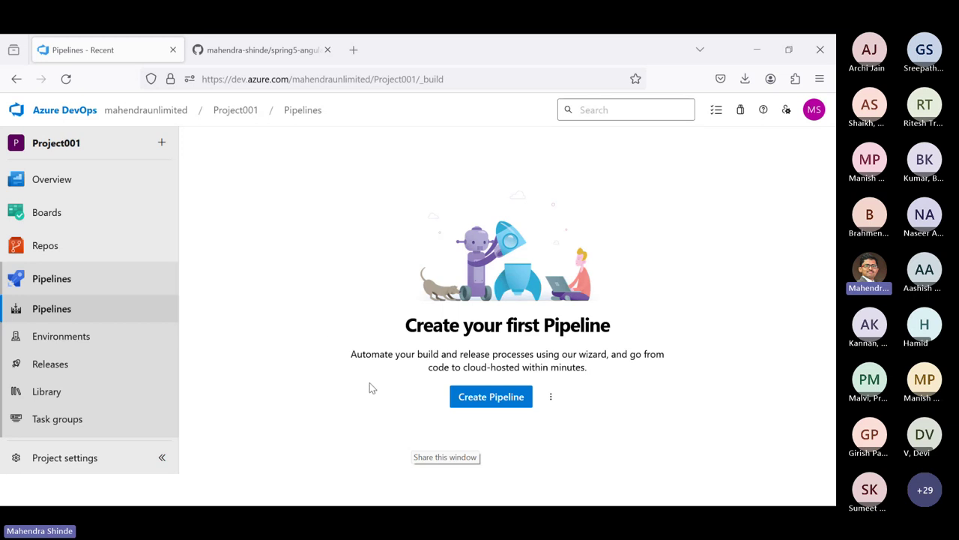
Create a classic pipeline on Azure Repos Project001/master from the Maven template.
left_click(507, 400)
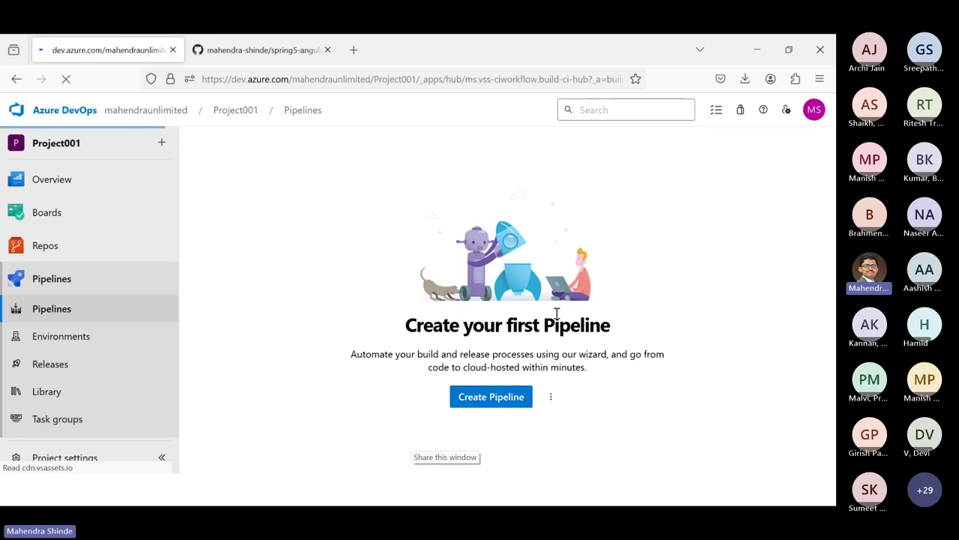
scroll(353, 394, "down", 1)
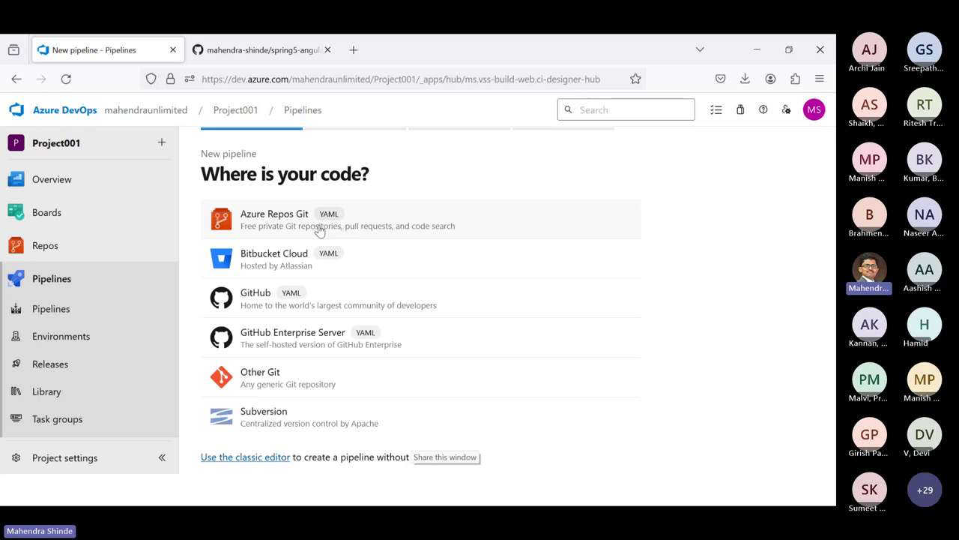
left_click(266, 457)
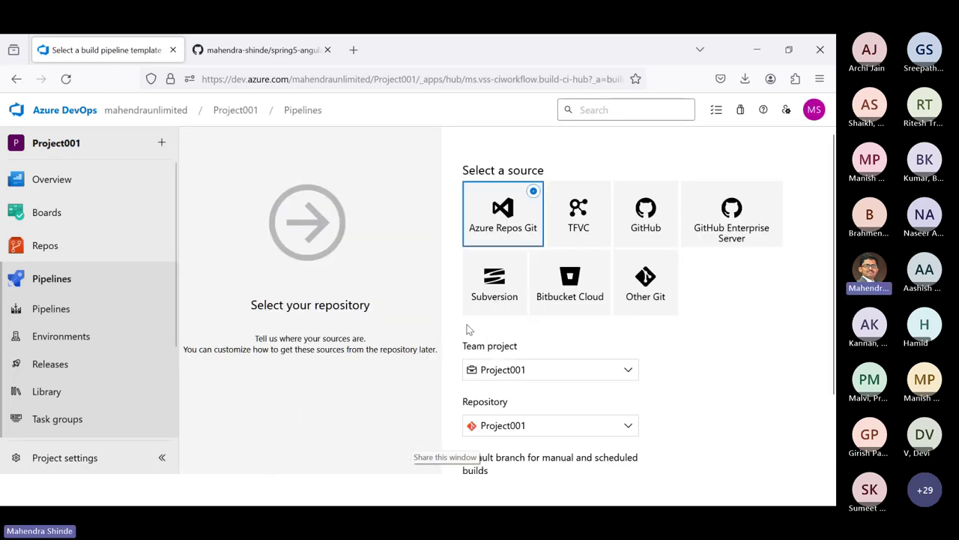
scroll(539, 442, "down", 2)
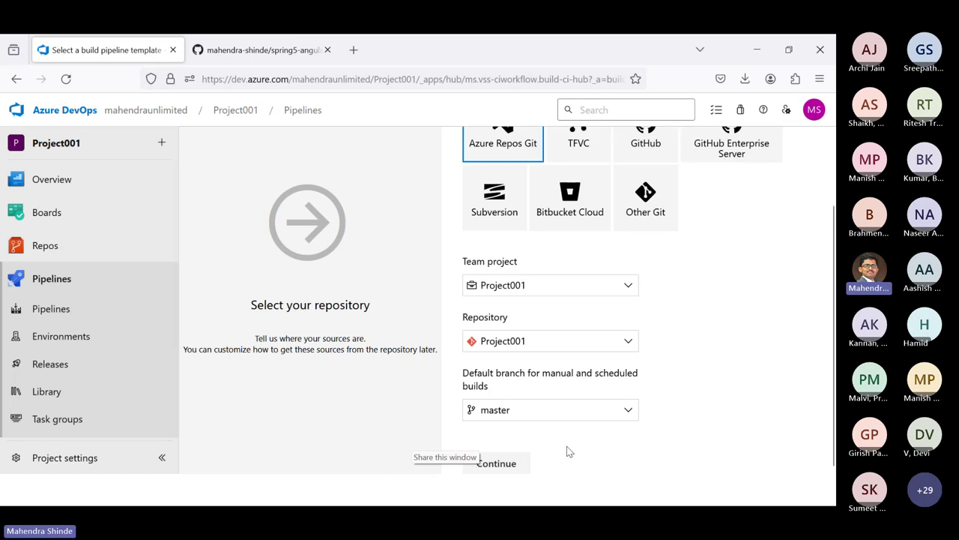
left_click(488, 465)
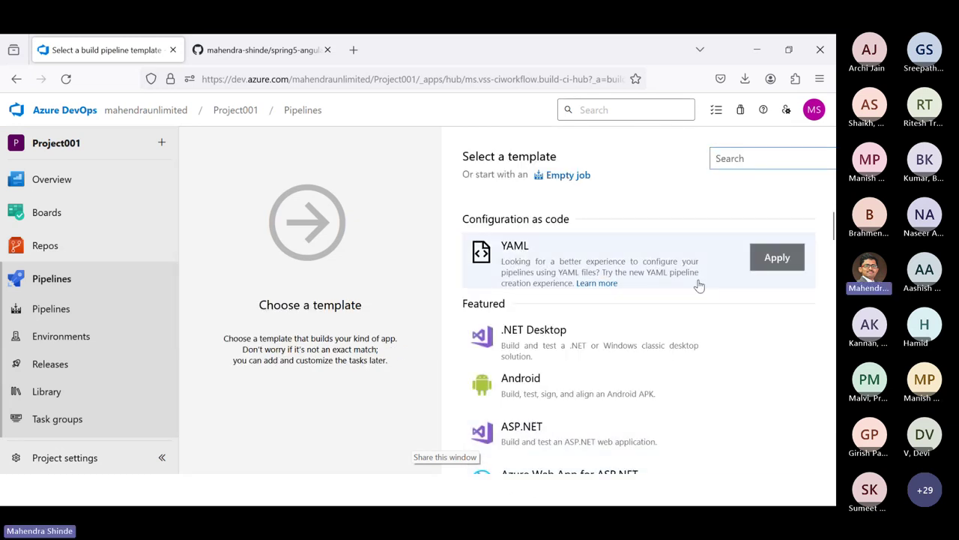
type("maven")
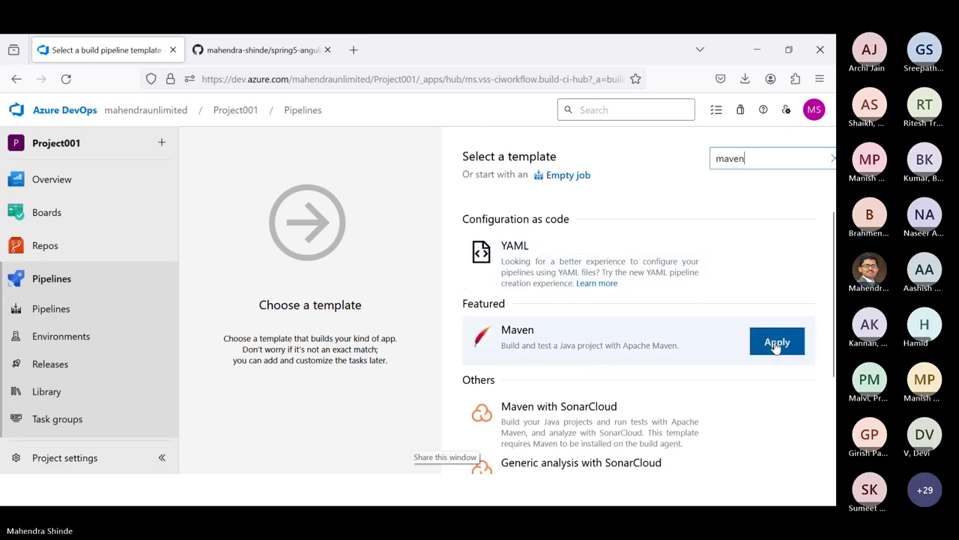
left_click(776, 343)
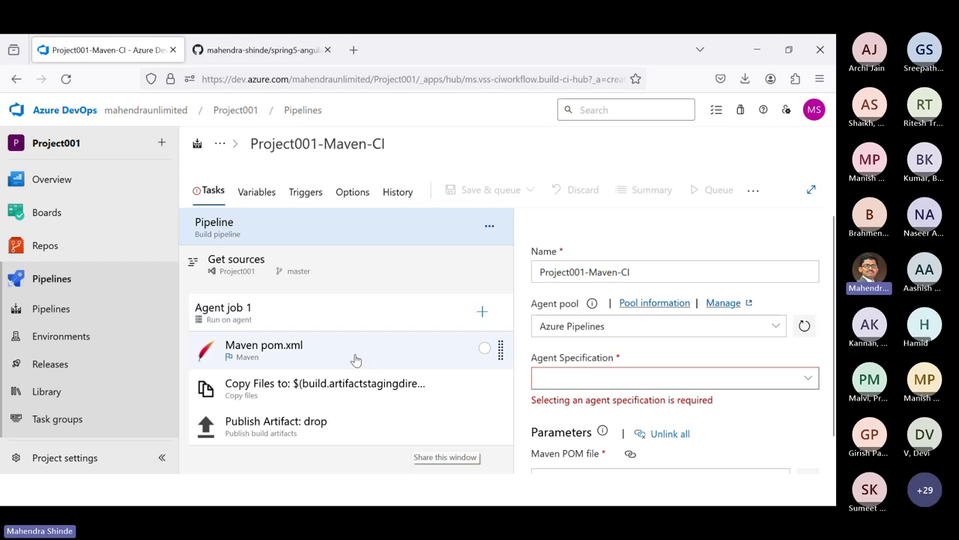
left_click(355, 358)
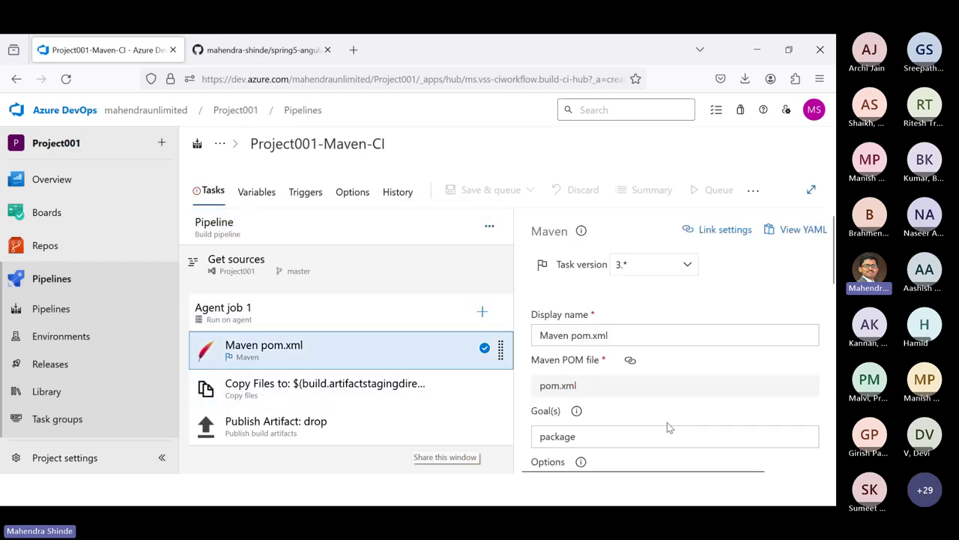
Choose ubuntu-22.04 as the pipeline's agent specification.
left_click(325, 239)
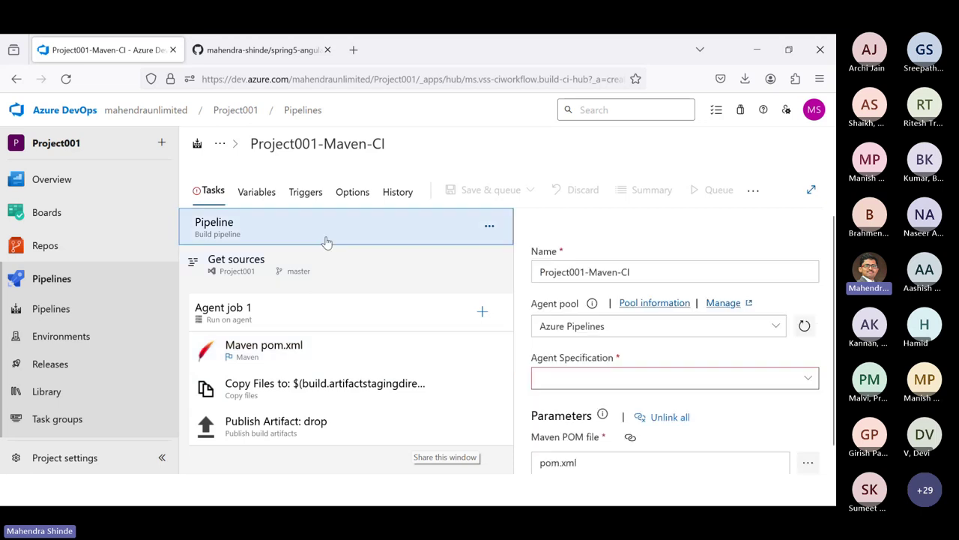
key("ctrl")
key("ctrl")
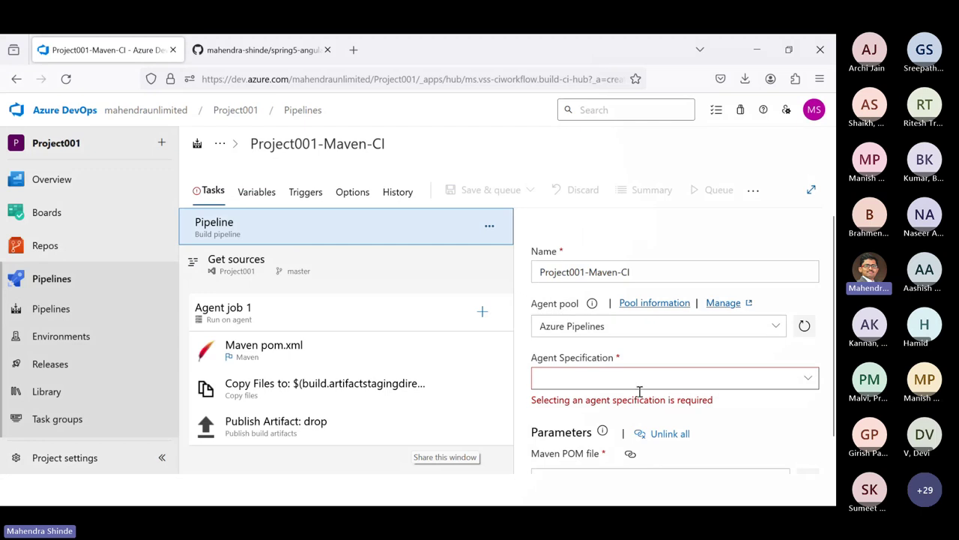
scroll(637, 394, "down", 1)
left_click(806, 350)
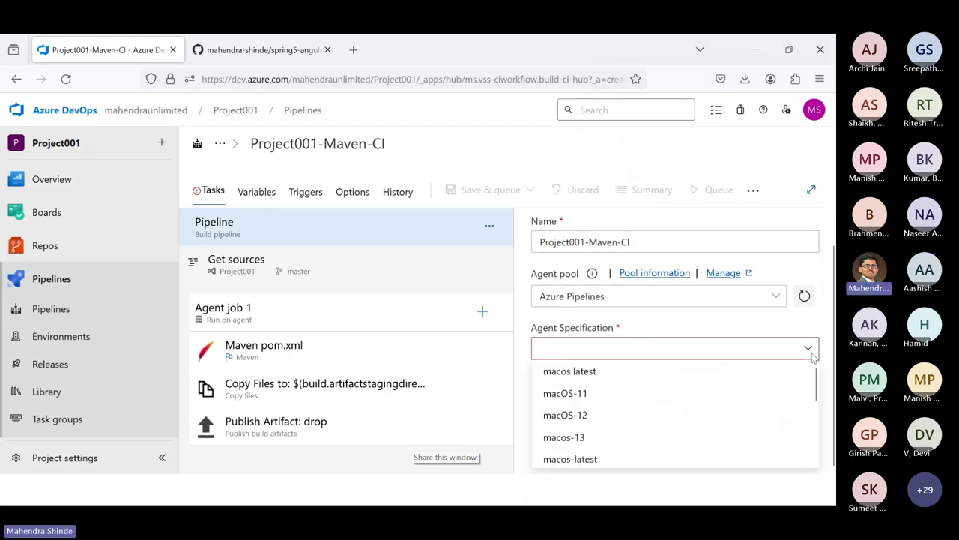
scroll(599, 450, "down", 5)
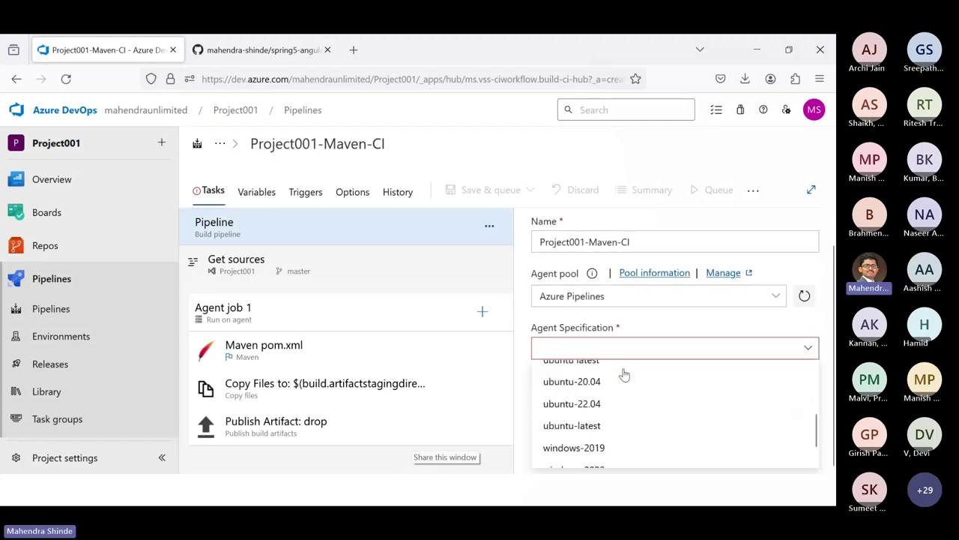
left_click(589, 369)
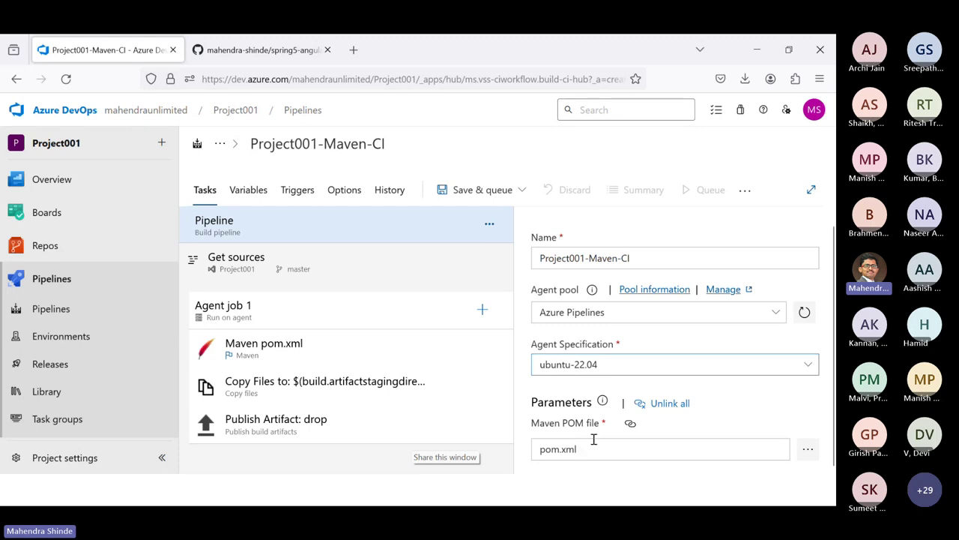
Browse the repository and pick back-end/pom.xml as the Maven POM file.
left_click(809, 452)
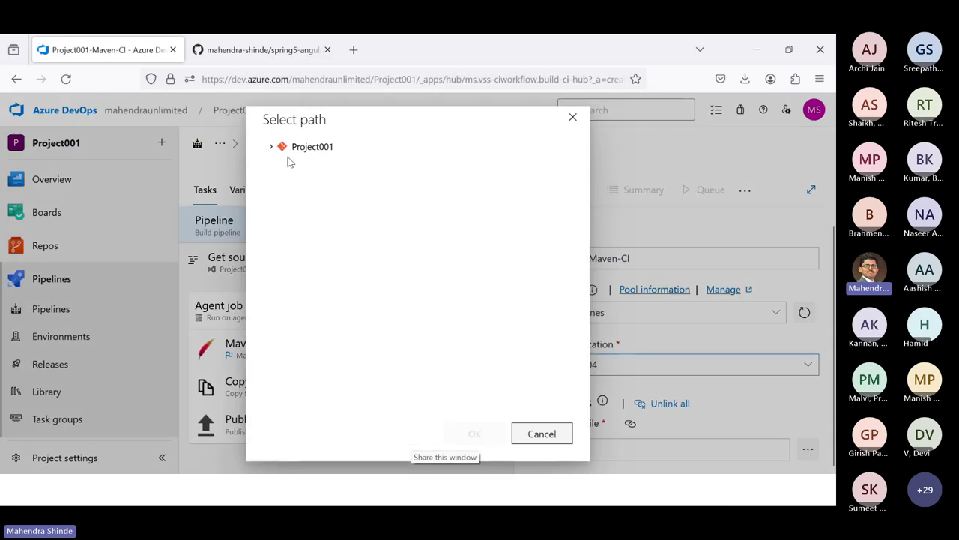
left_click(279, 147)
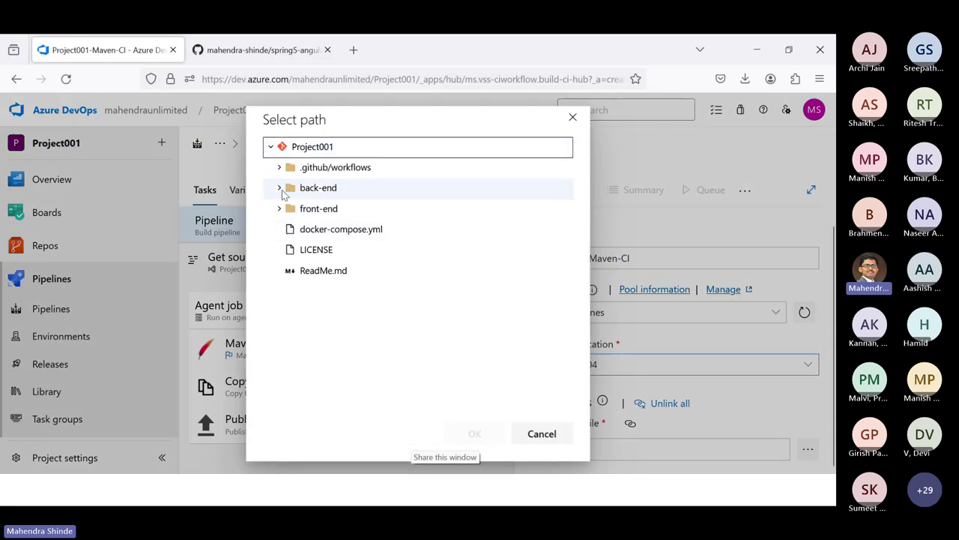
left_click(279, 188)
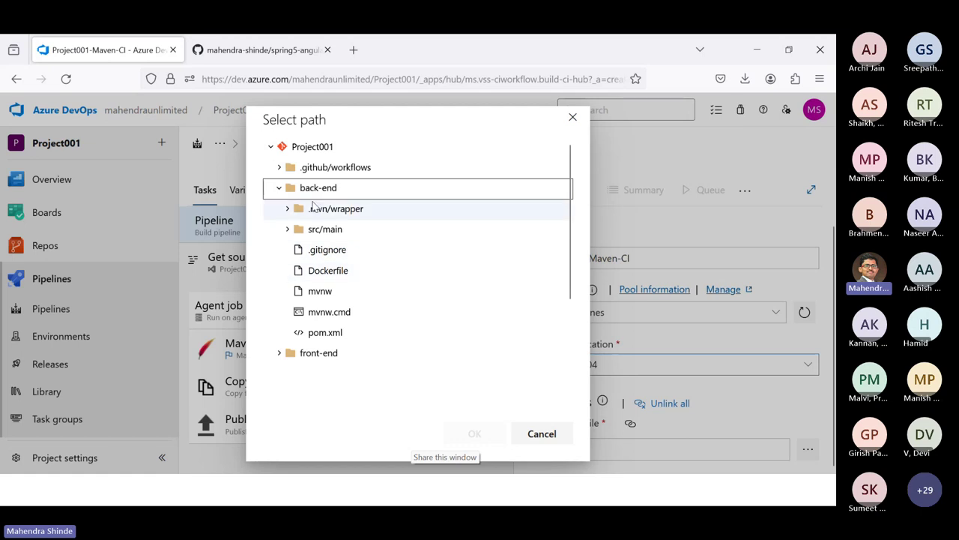
left_click(330, 333)
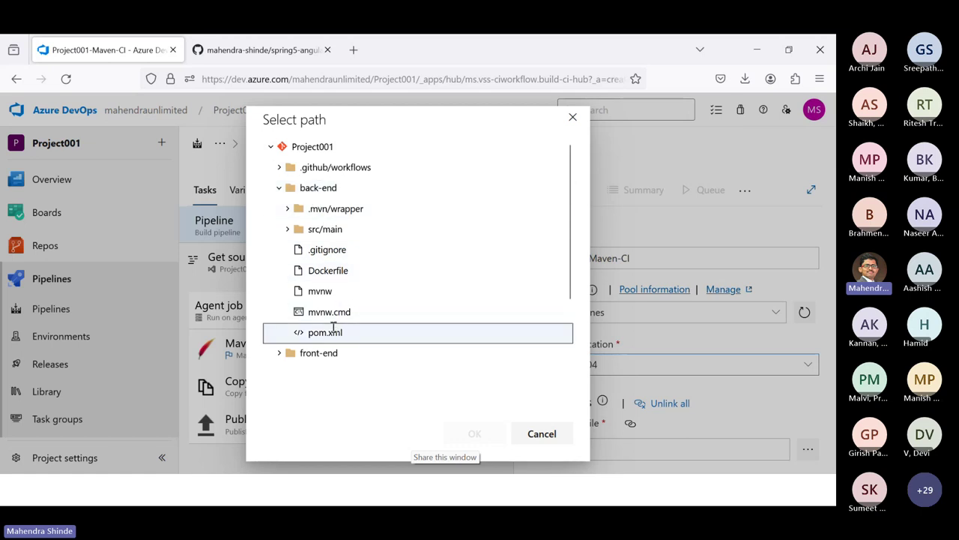
left_click(458, 435)
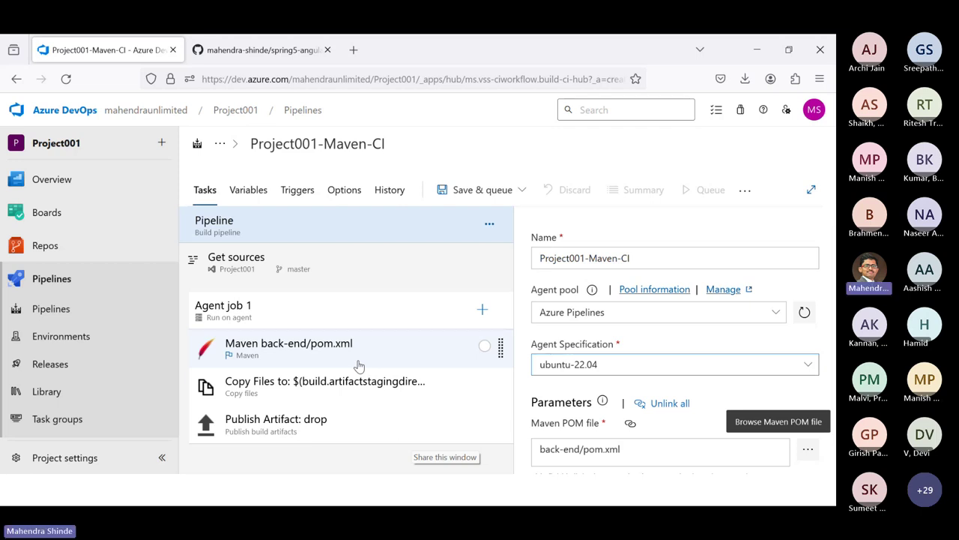
Rename the pipeline to Maven-build and save it to the root folder without queuing.
left_click(341, 145)
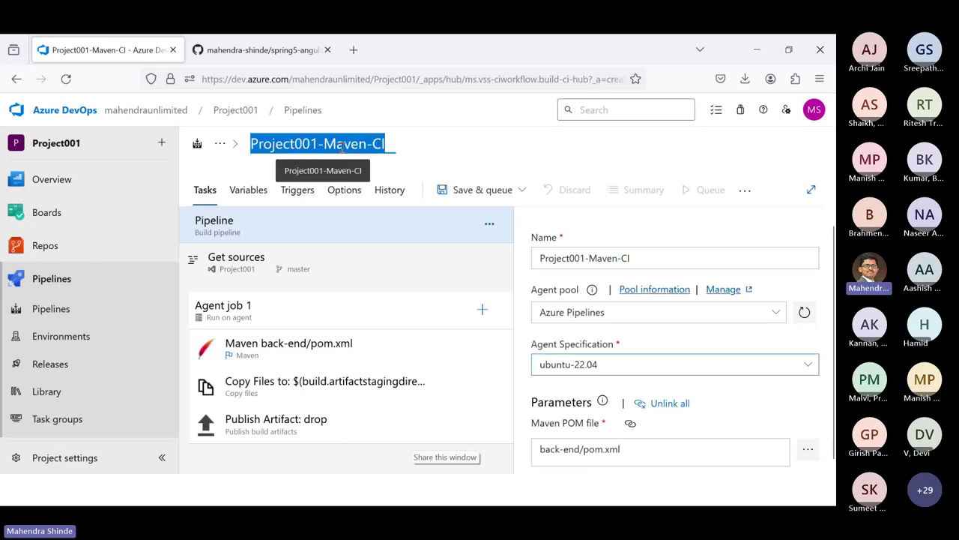
type("M")
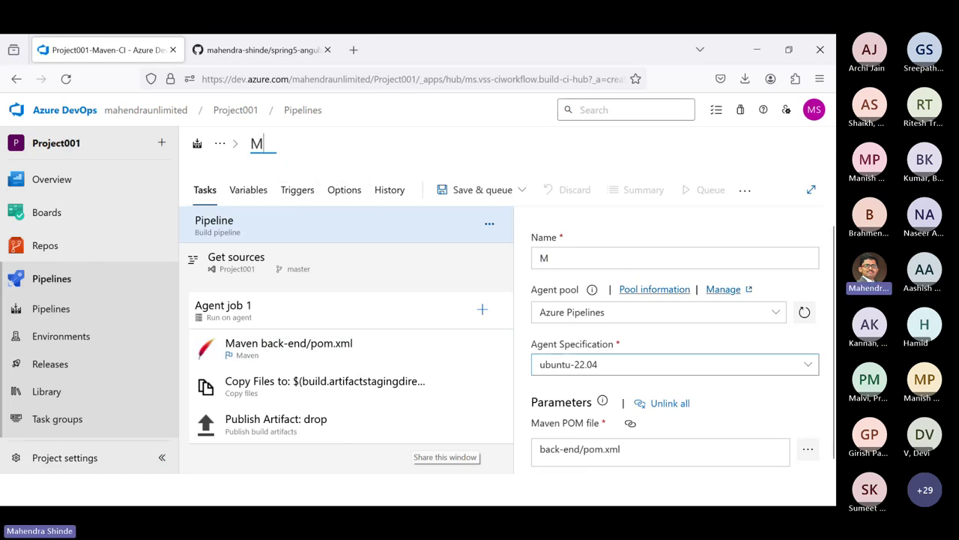
type("aven-build")
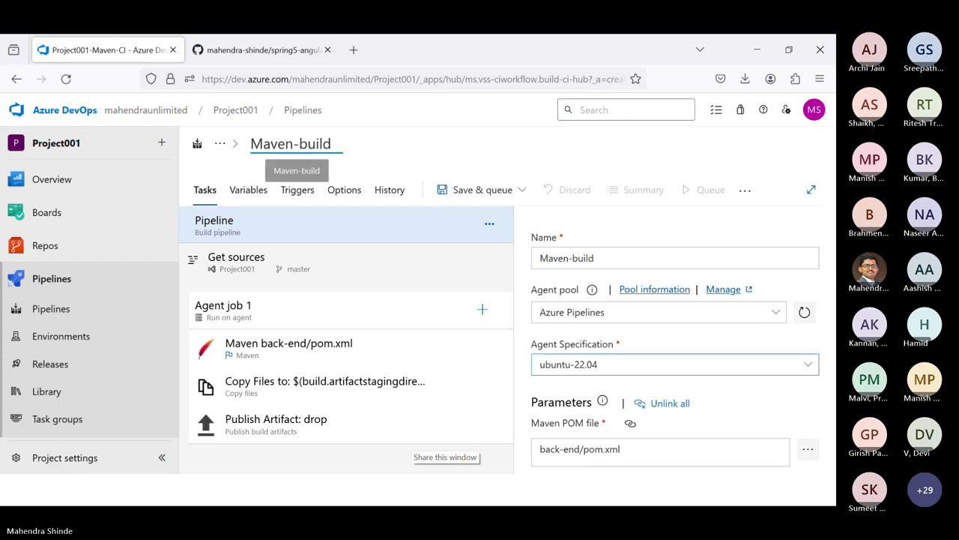
left_click(522, 189)
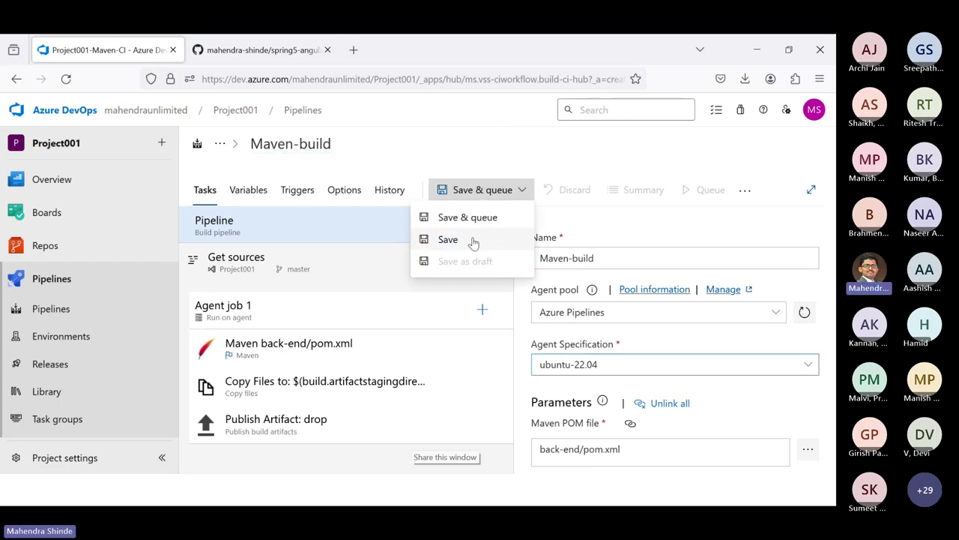
left_click(448, 239)
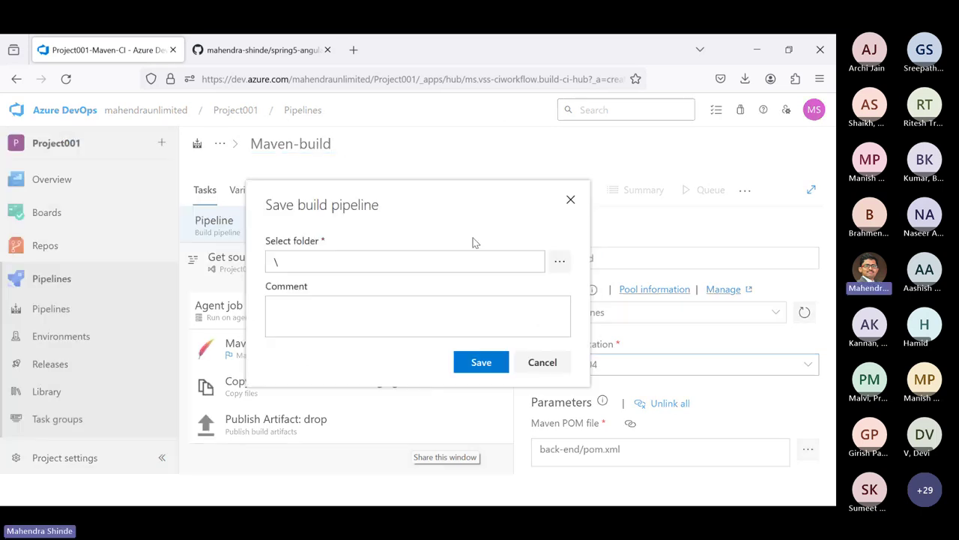
left_click(483, 363)
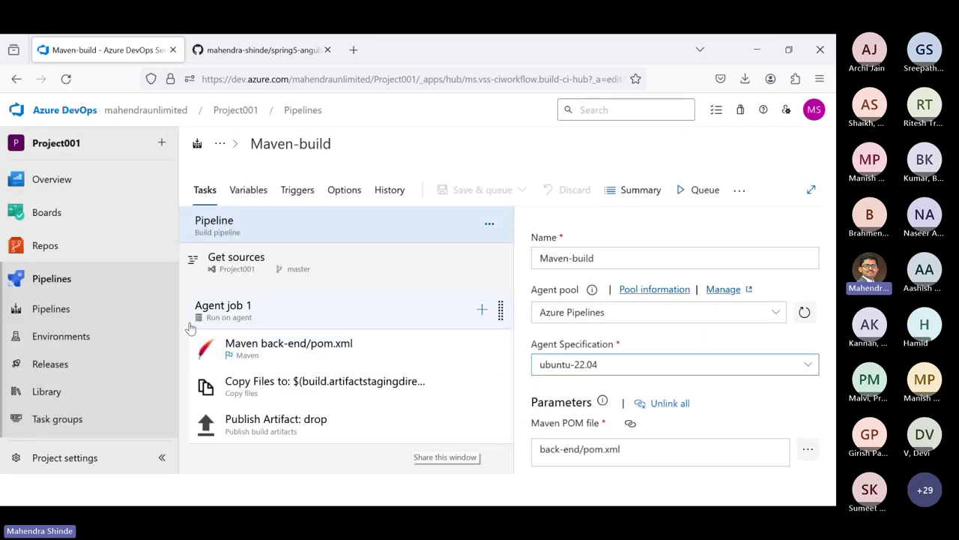
Create another classic pipeline for Project001, searching 'Node' and applying the Node.js With Grunt template.
left_click(95, 286)
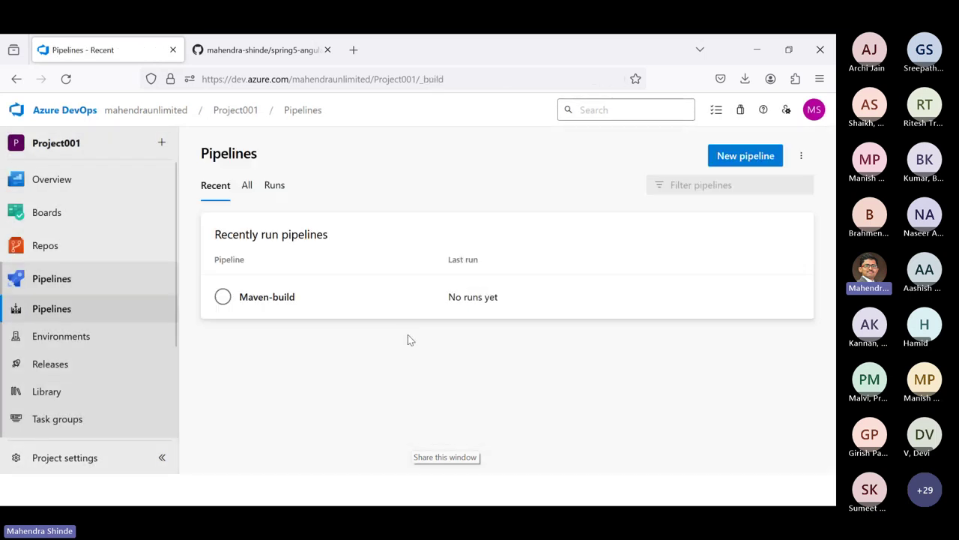
left_click(744, 157)
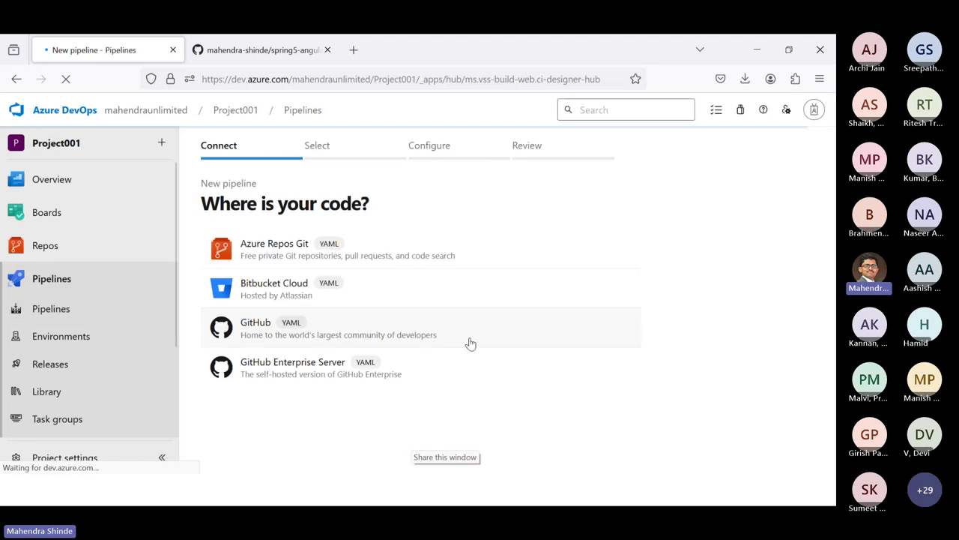
scroll(293, 447, "down", 1)
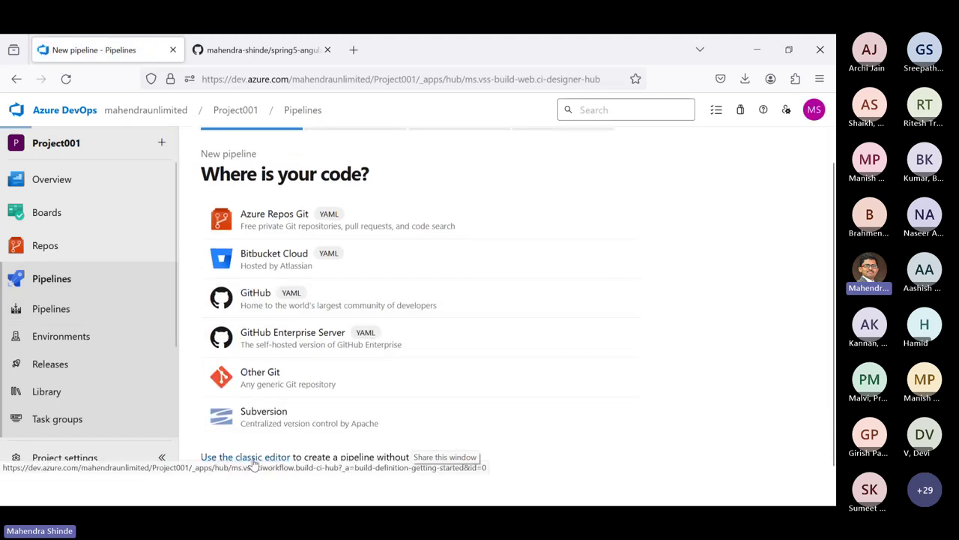
left_click(255, 457)
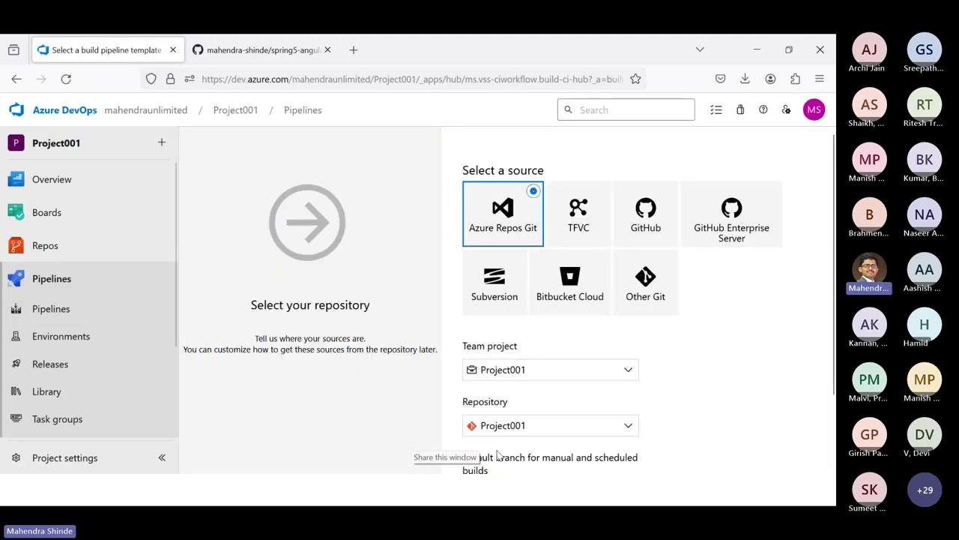
scroll(504, 470, "down", 1)
left_click(497, 464)
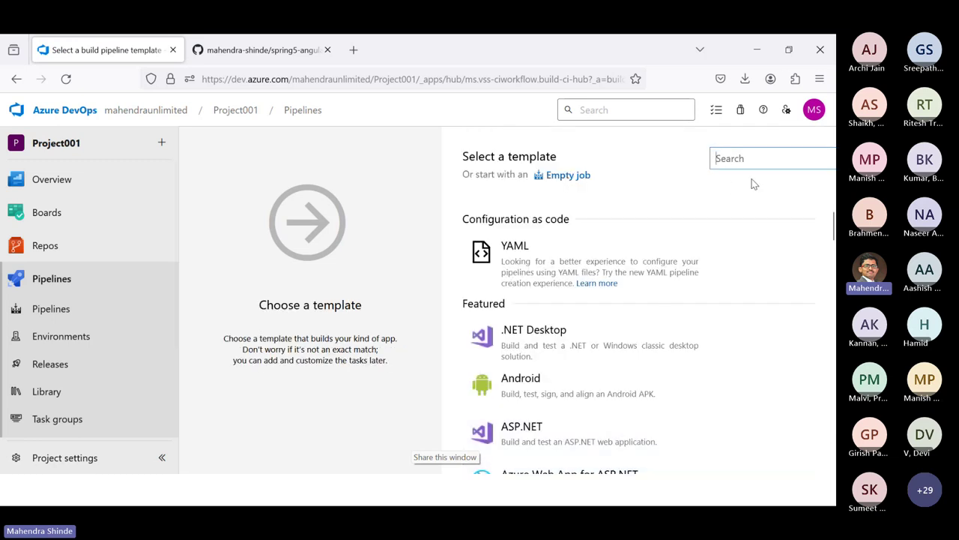
type("Node")
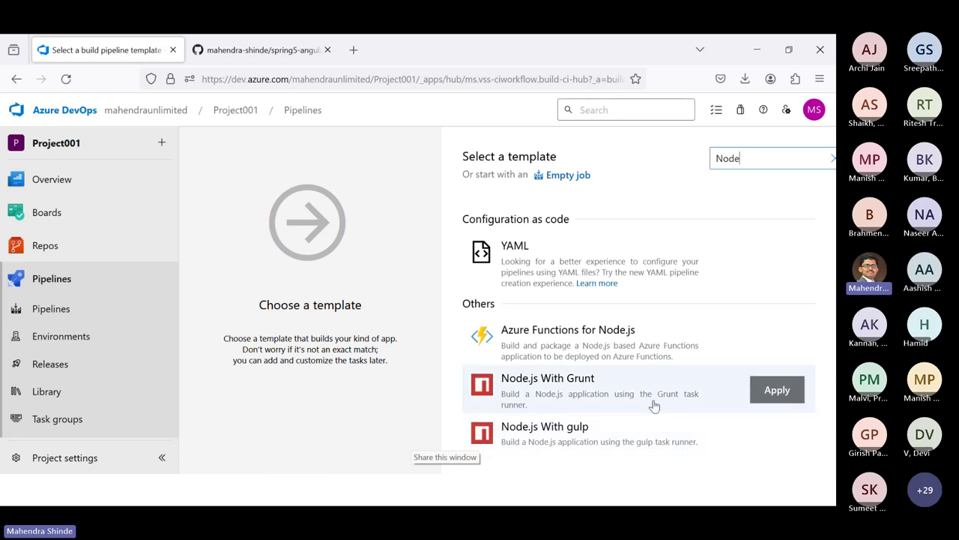
left_click(777, 389)
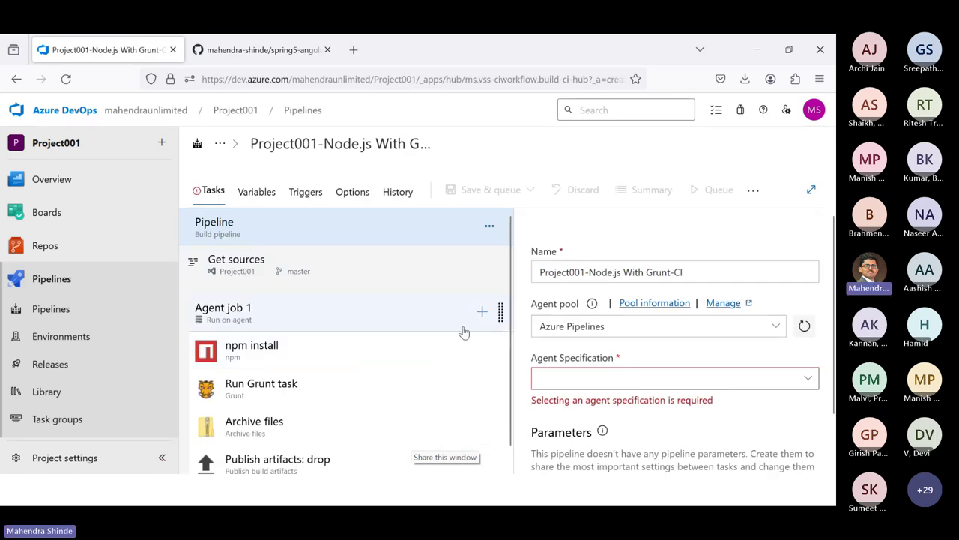
Choose ubuntu-22.04 as the agent specification, then bring up the npm install task.
left_click(808, 378)
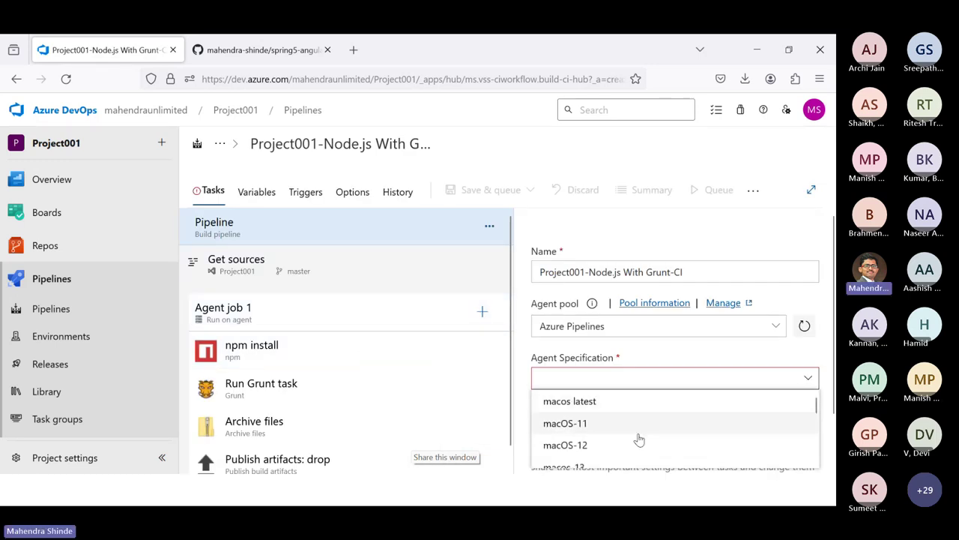
scroll(637, 439, "down", 3)
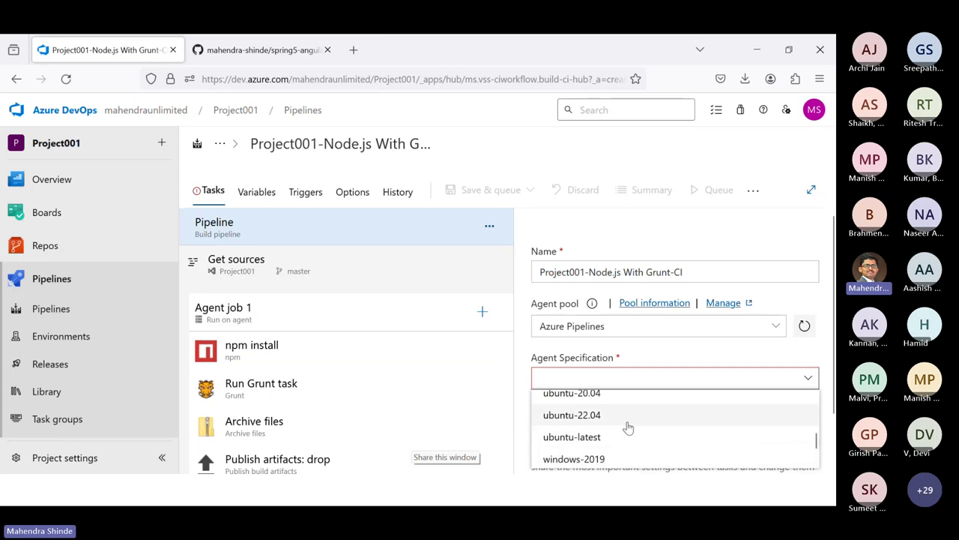
left_click(628, 421)
left_click(347, 364)
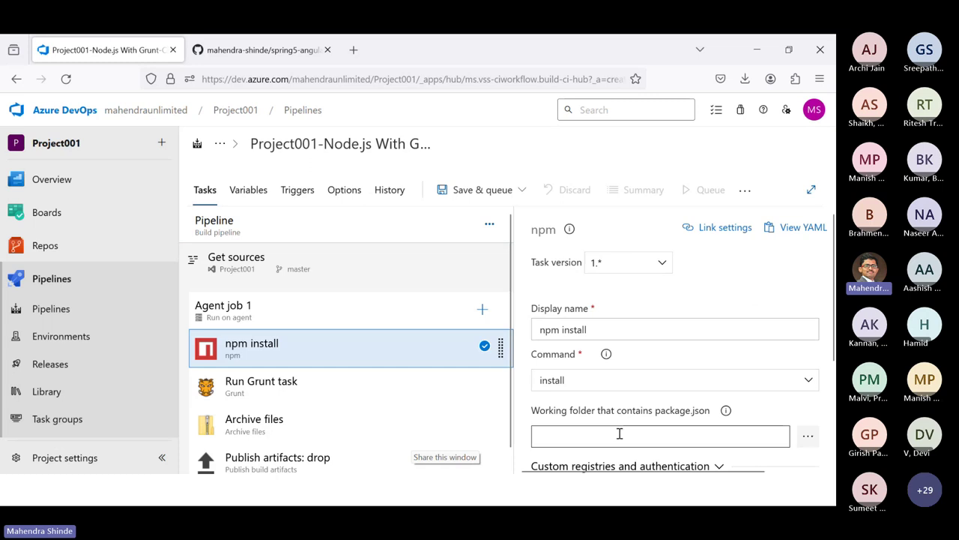
Browse the repository and pick front-end/angular.json as the npm install working folder.
triple_click(657, 411)
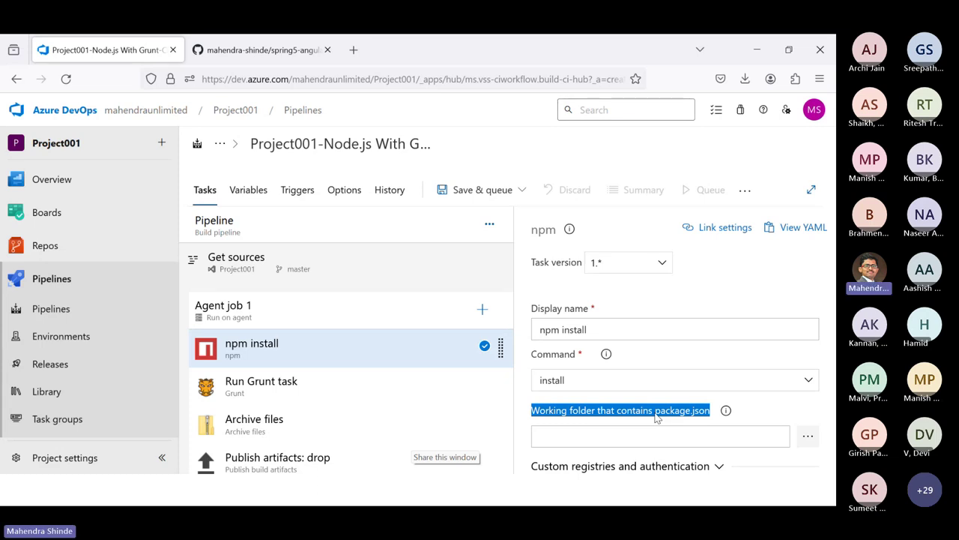
left_click(808, 436)
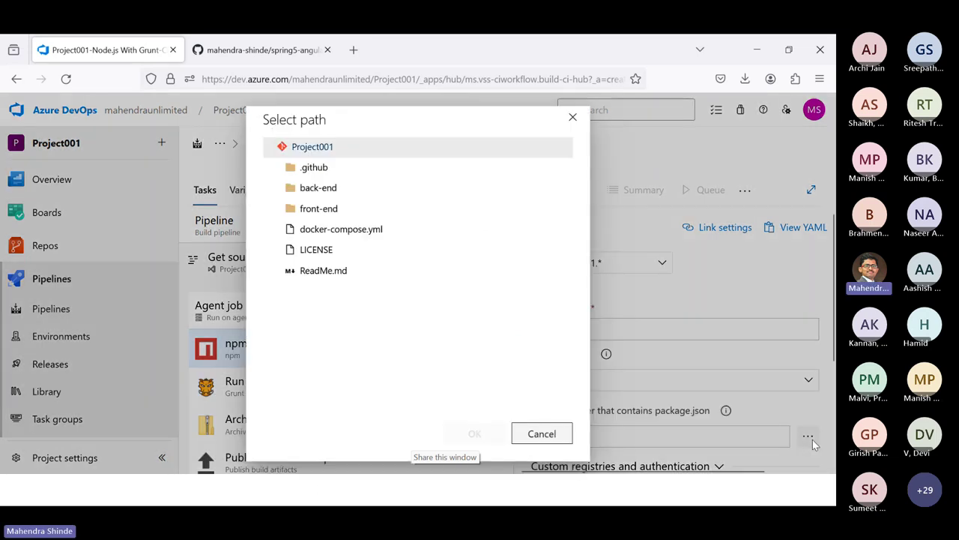
left_click(329, 210)
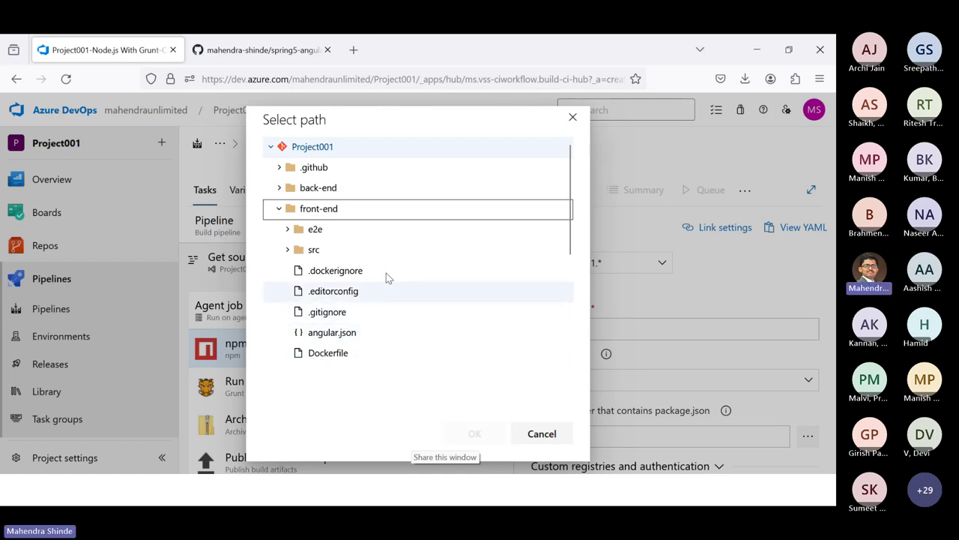
left_click(380, 332)
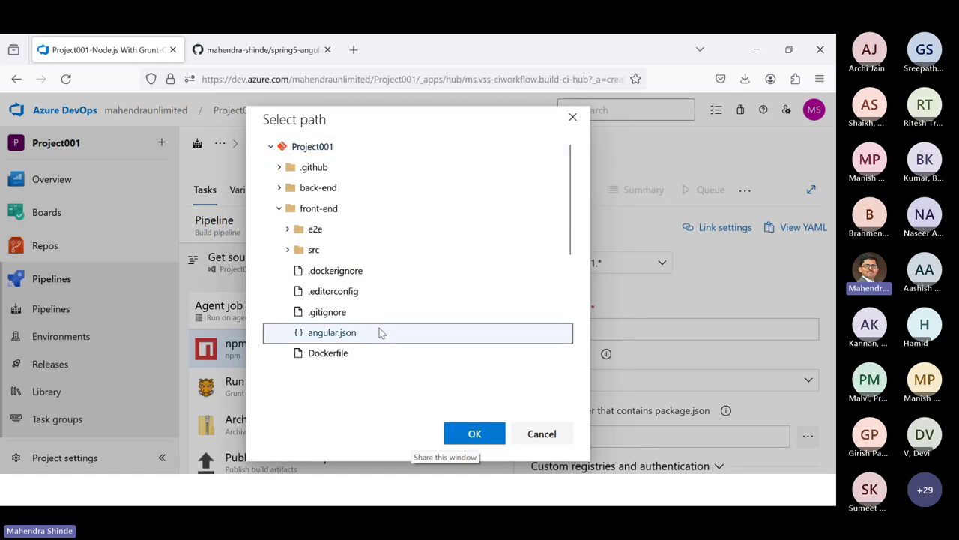
left_click(472, 433)
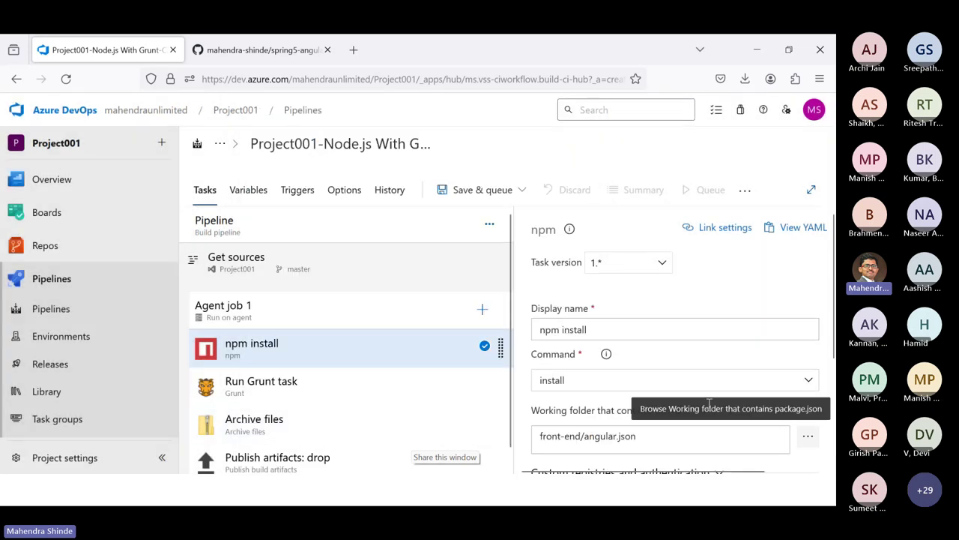
scroll(679, 420, "down", 3)
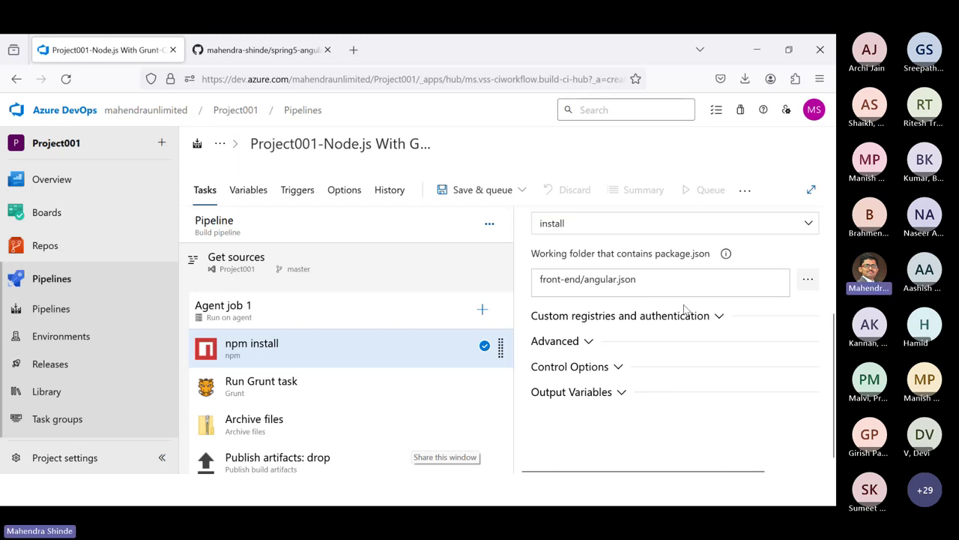
Remove the Run Grunt task, leaving npm install, Archive files and Publish artifacts: drop.
left_click(352, 395)
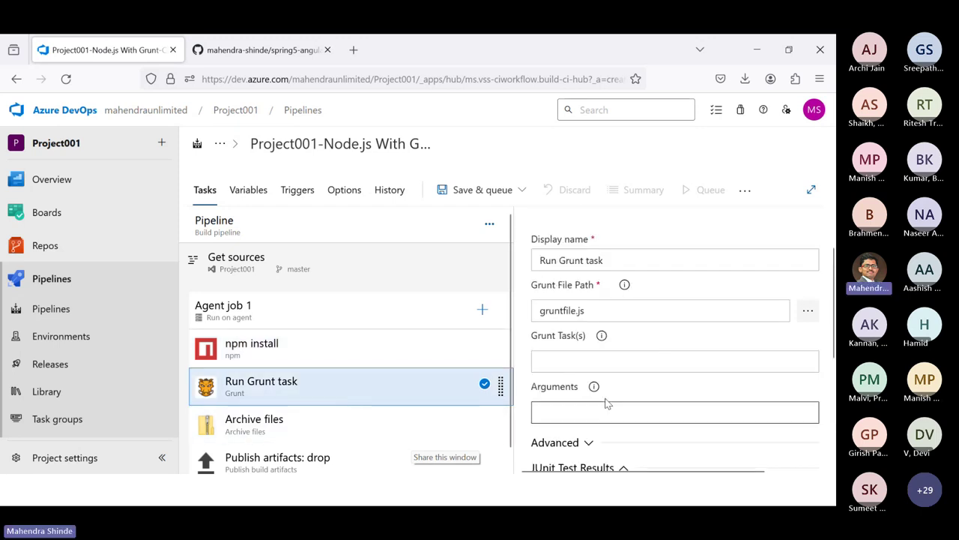
scroll(588, 410, "down", 2)
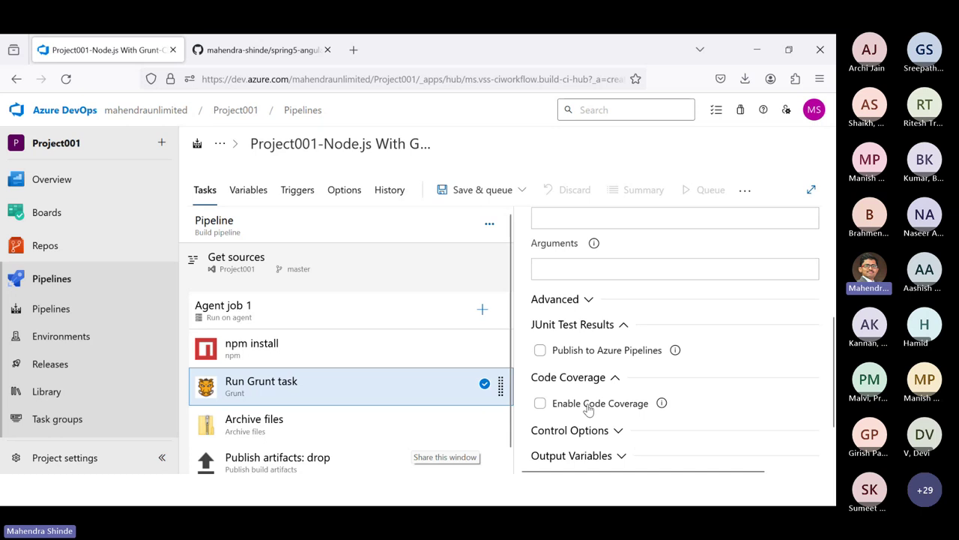
right_click(371, 396)
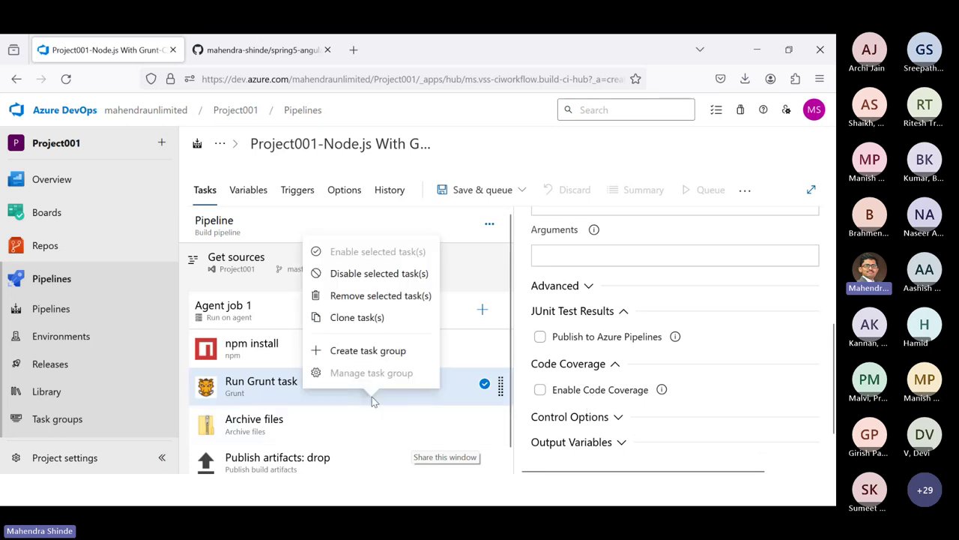
left_click(368, 296)
left_click(285, 386)
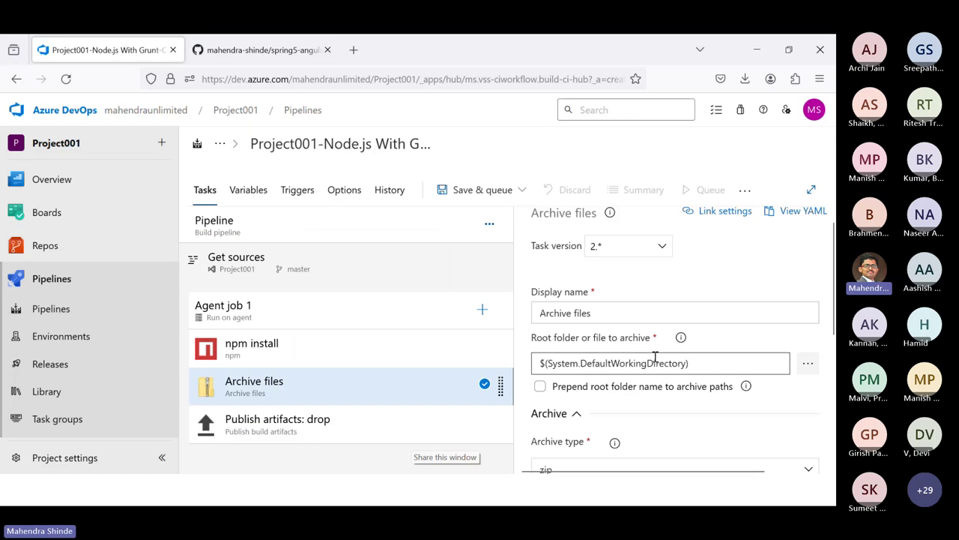
left_click(330, 356)
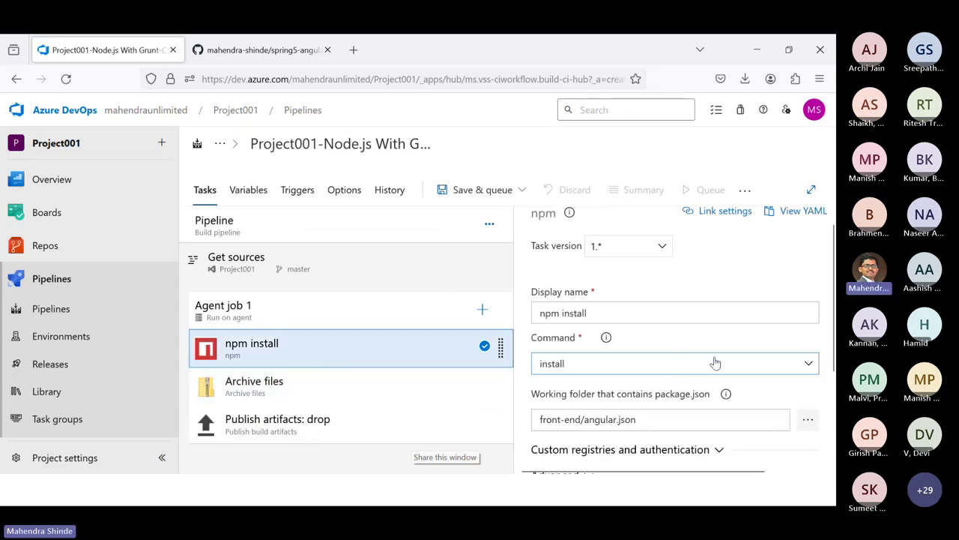
Try switching the npm task's command to publish and look over its options.
left_click(809, 364)
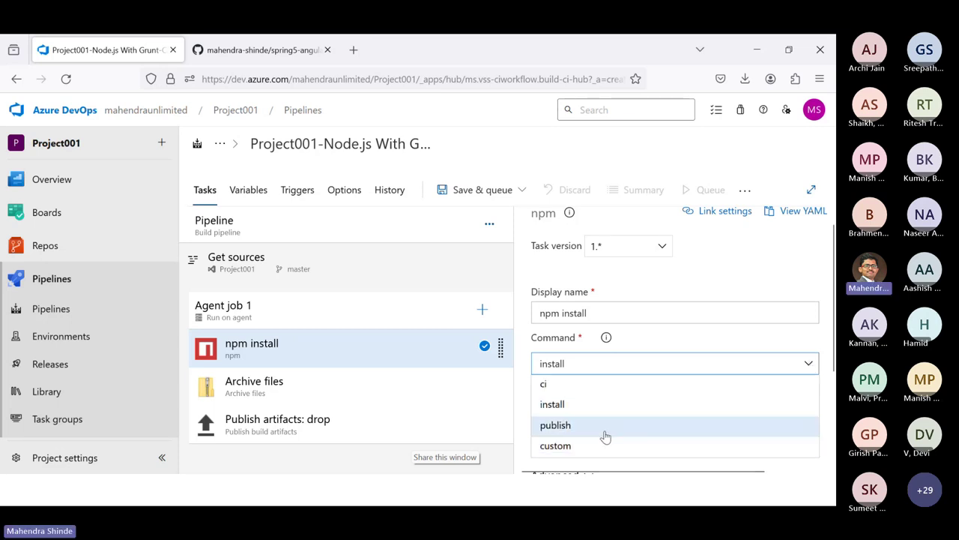
left_click(605, 427)
left_click(808, 367)
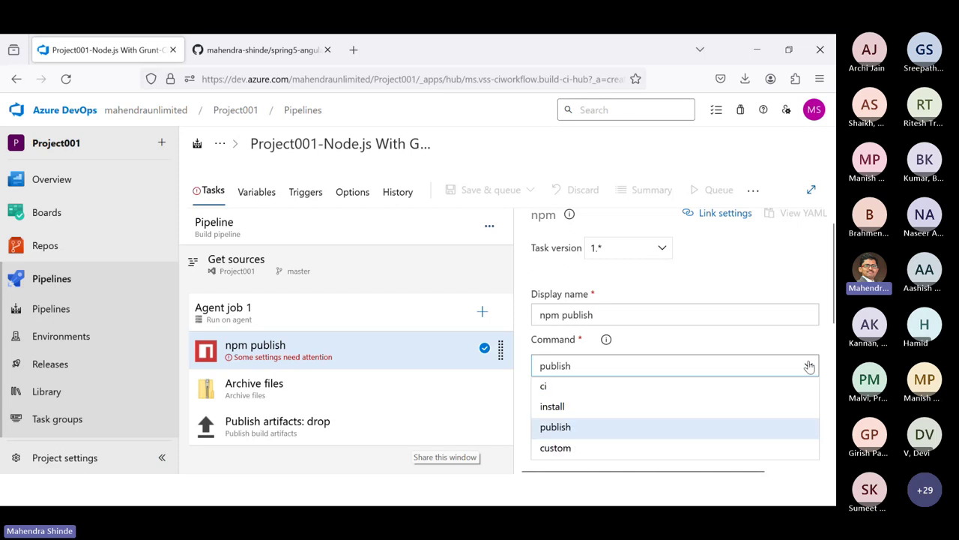
left_click(809, 367)
scroll(750, 375, "down", 1)
scroll(749, 374, "down", 1)
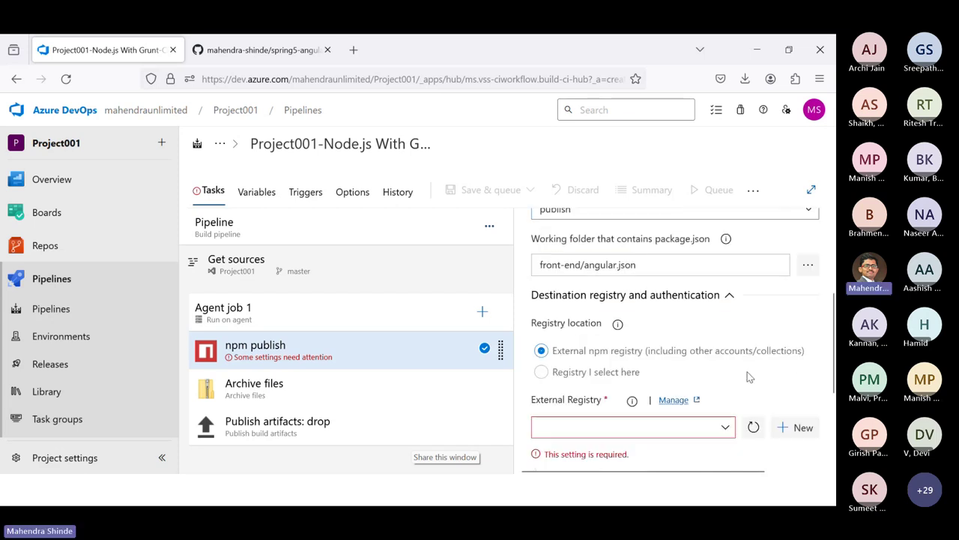
scroll(613, 420, "up", 1)
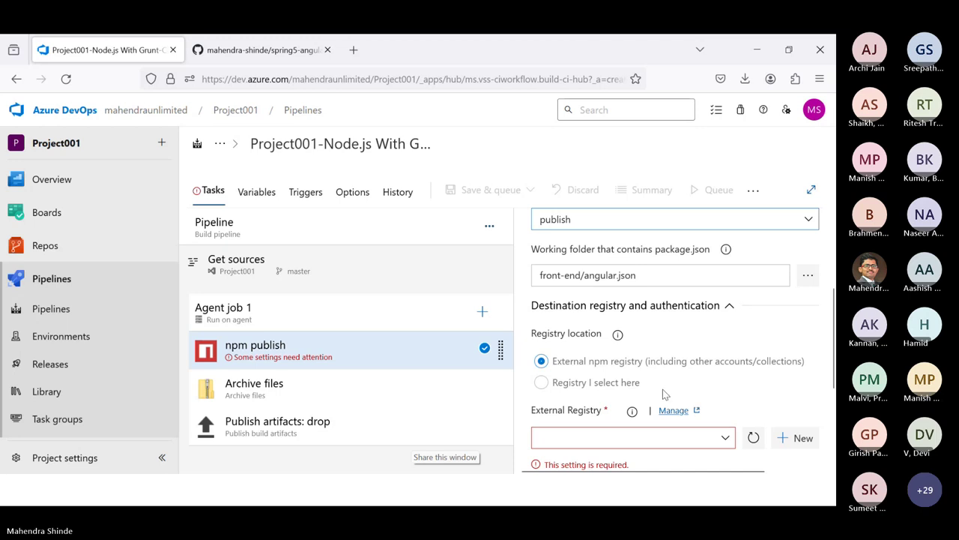
scroll(618, 404, "up", 2)
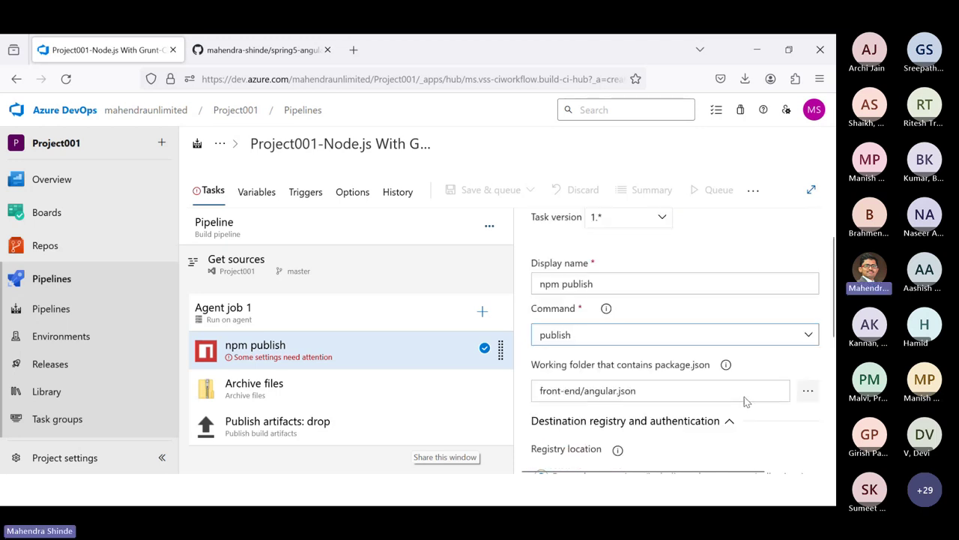
Set the npm command to custom and select the empty Command and arguments field.
left_click(807, 377)
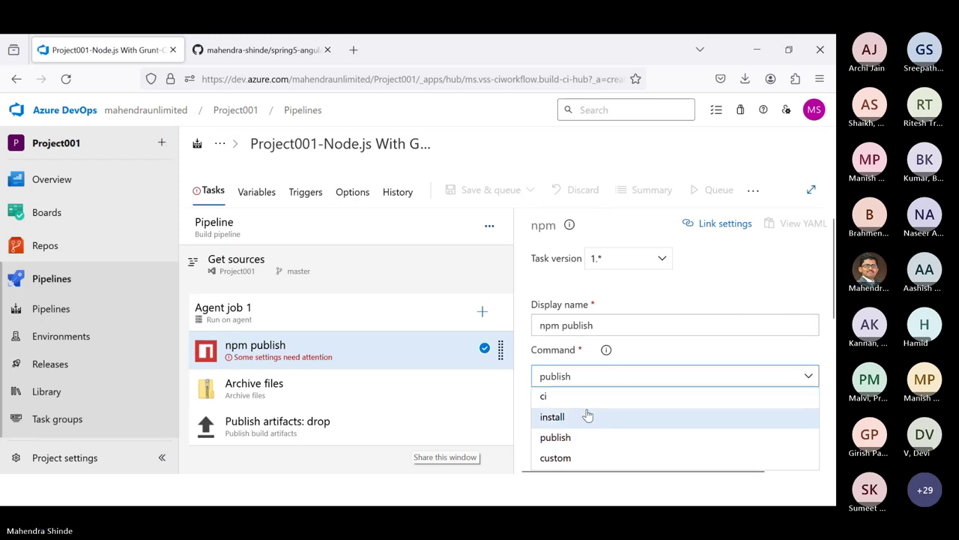
left_click(588, 416)
left_click(808, 376)
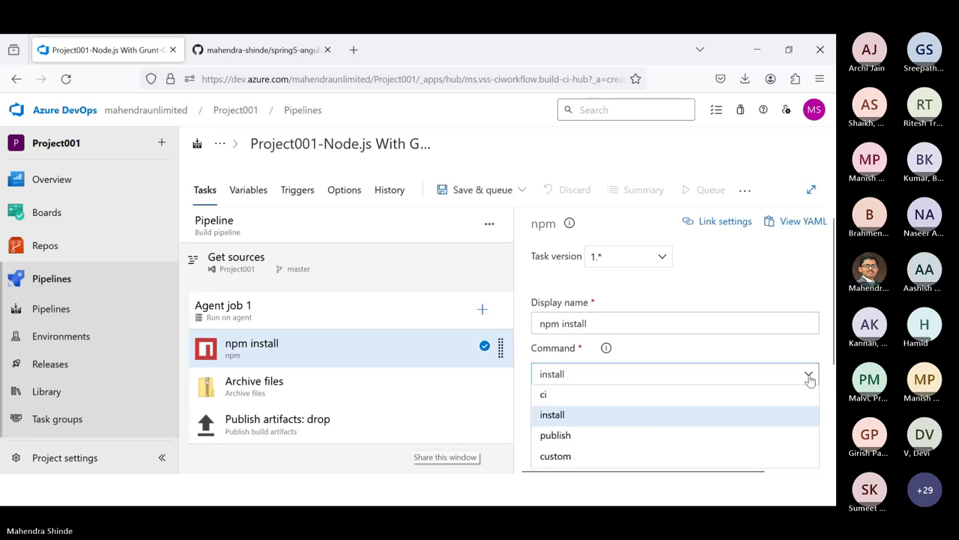
left_click(581, 456)
scroll(599, 374, "down", 2)
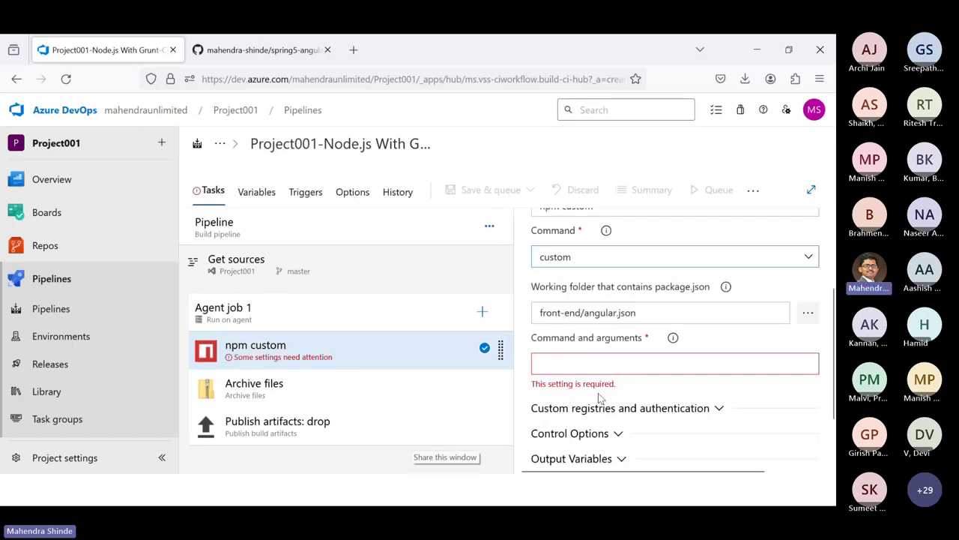
left_click(595, 325)
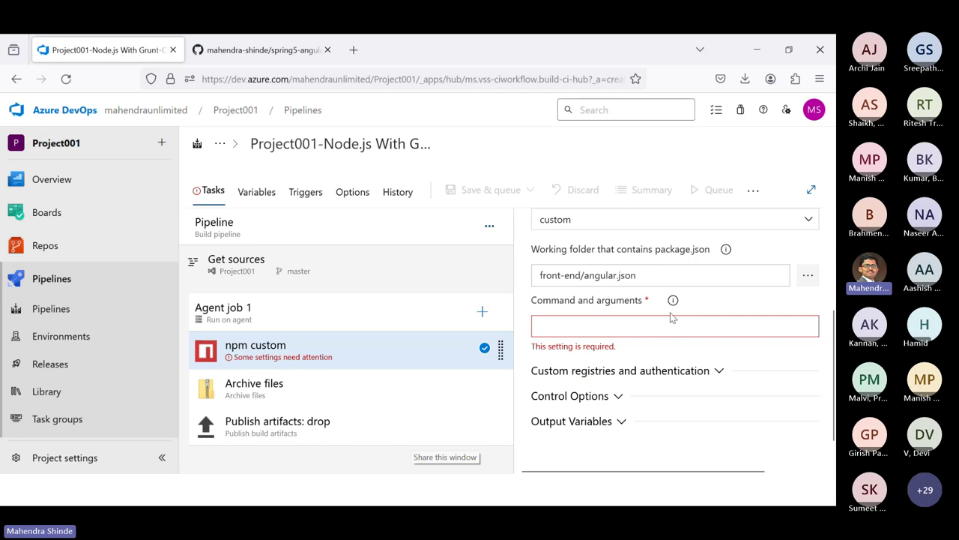
Search the web for 'Angular CLI : package DIST for project' in a new tab.
left_click(352, 50)
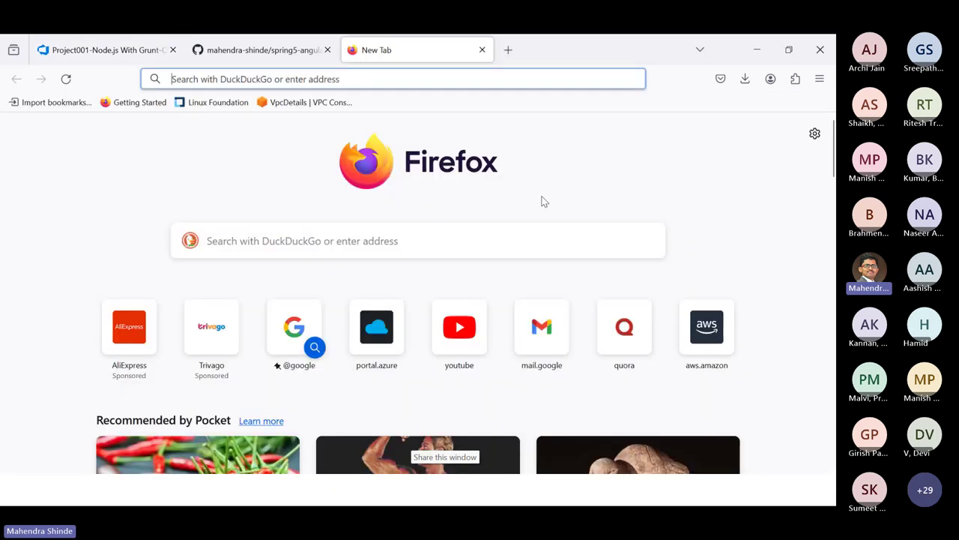
type("Angular CLI")
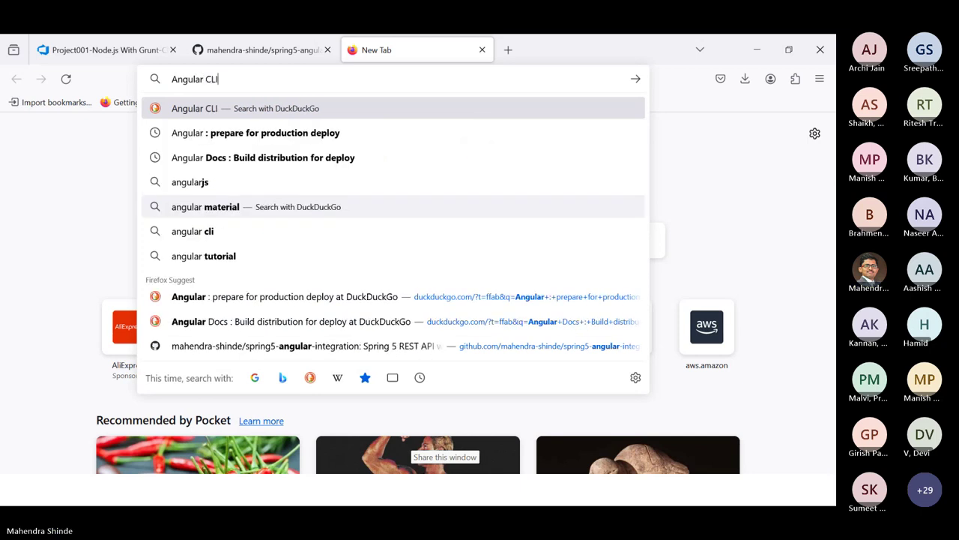
type(" : pac")
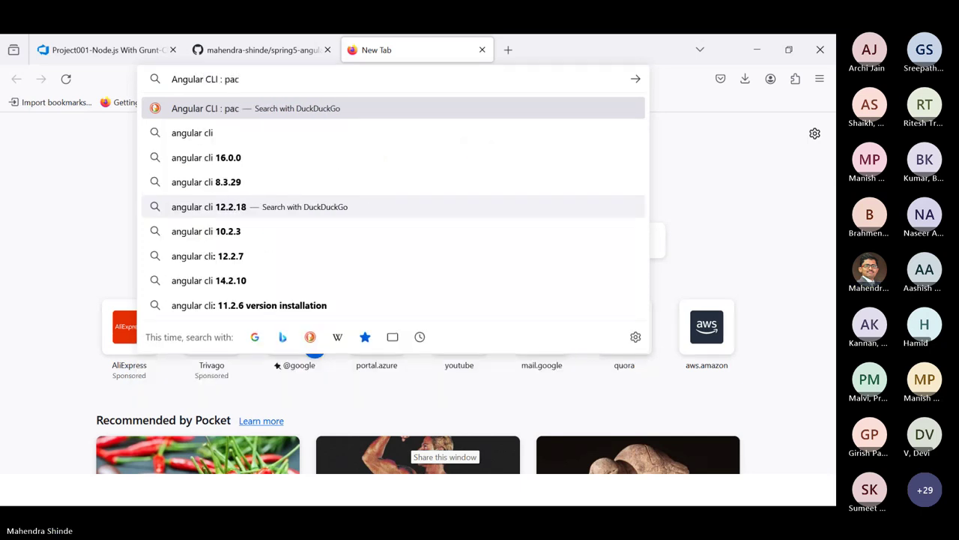
type("kage DIS")
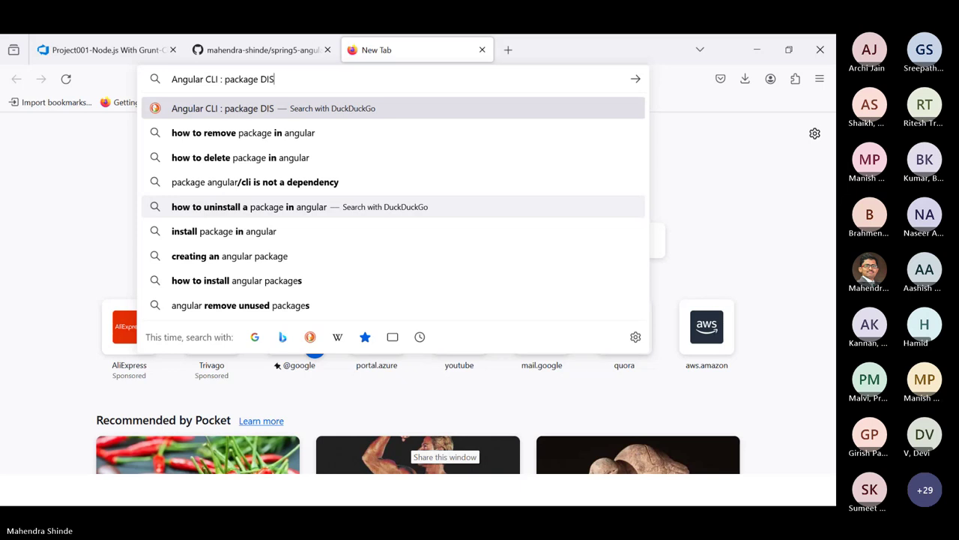
type("T for project")
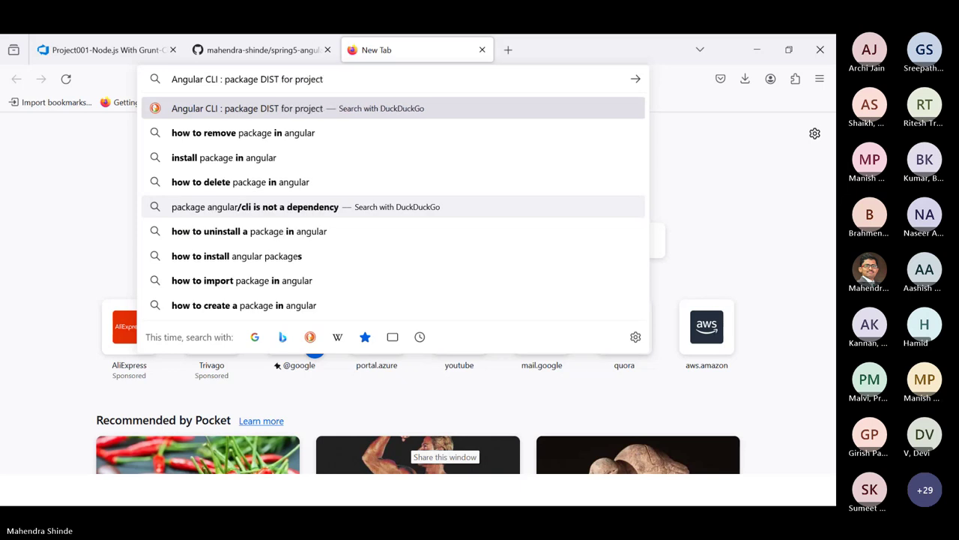
key("Return")
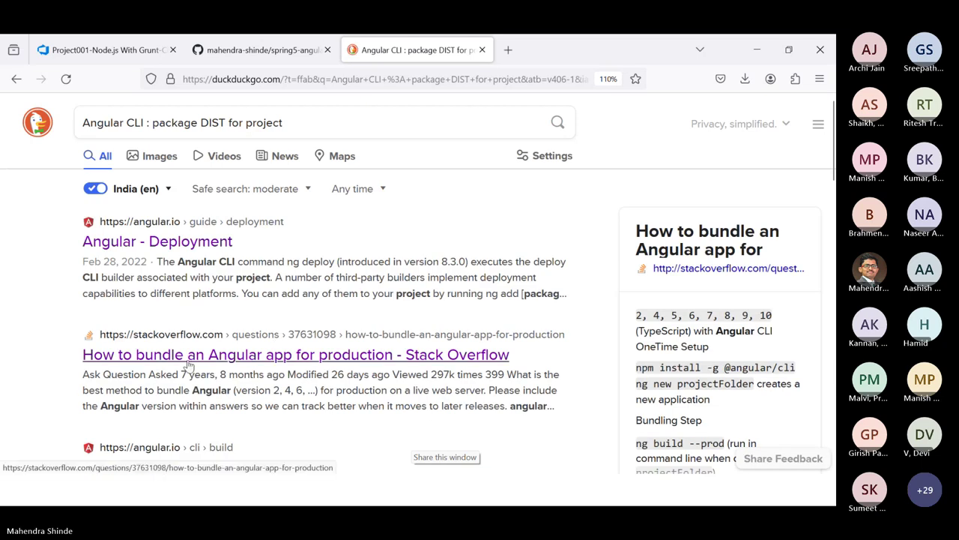
Read the Stack Overflow answer on bundling Angular for production, then return to the results.
left_click(189, 364)
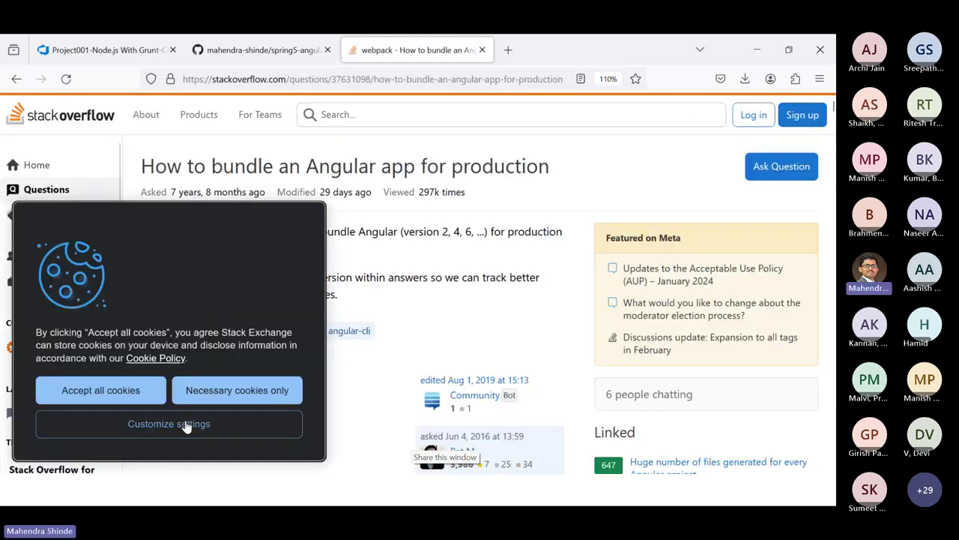
left_click(101, 390)
scroll(352, 358, "down", 2)
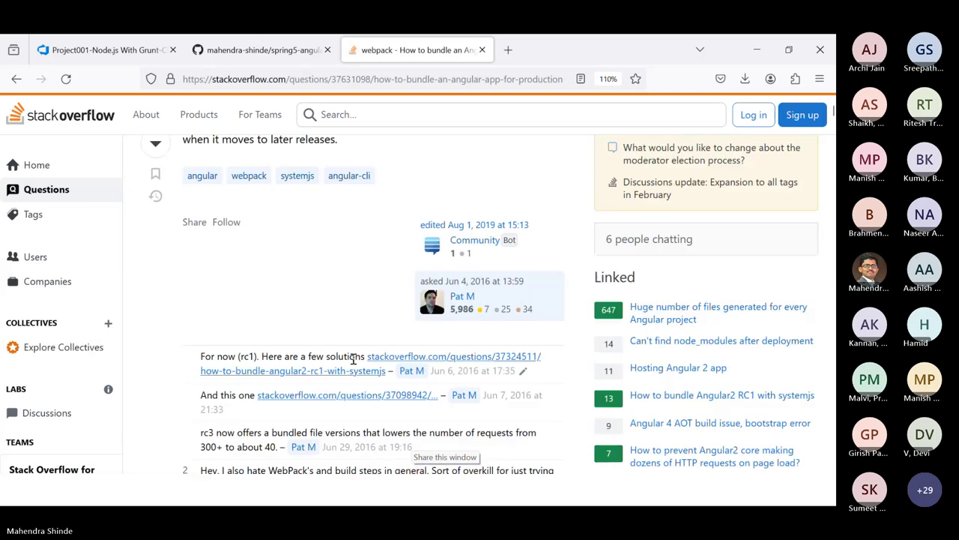
scroll(352, 358, "down", 2)
scroll(352, 358, "down", 3)
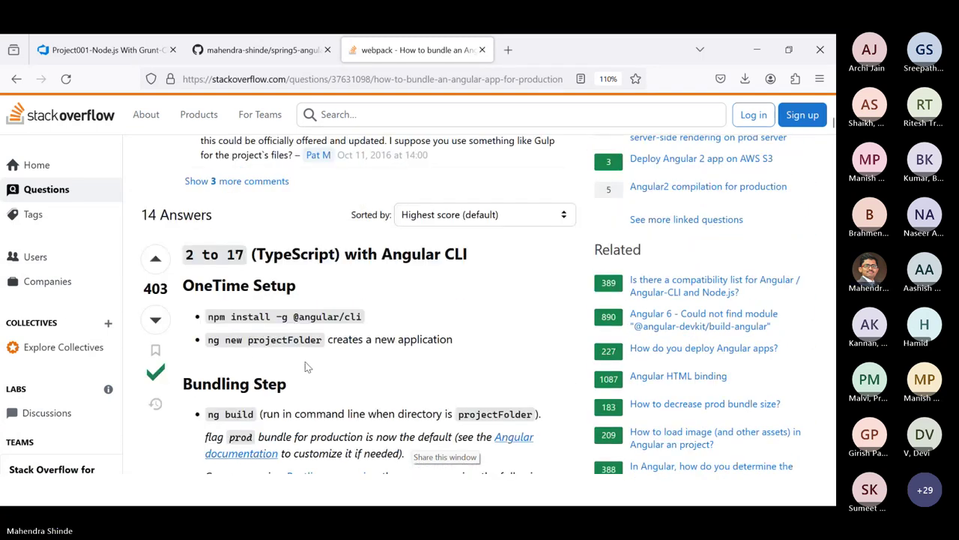
scroll(321, 355, "down", 2)
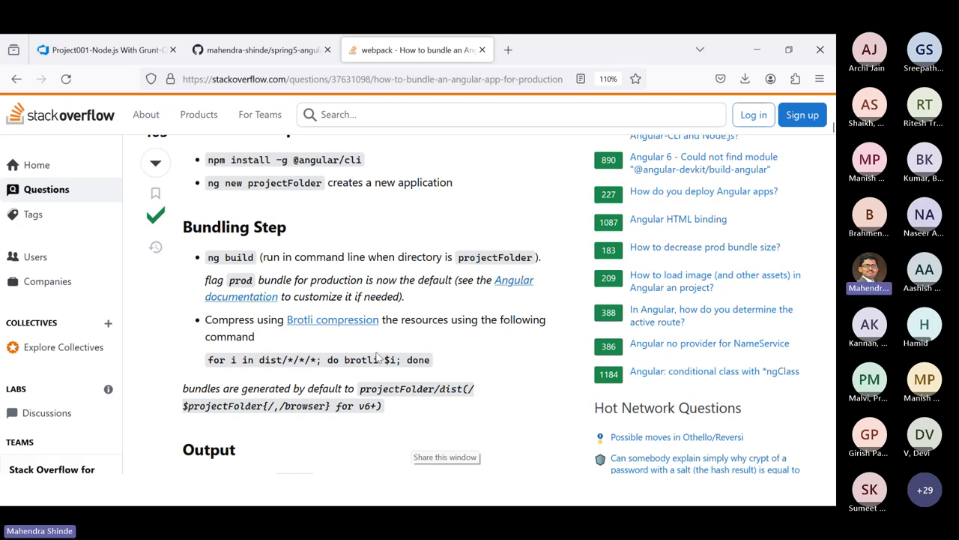
scroll(378, 357, "down", 4)
scroll(378, 358, "down", 4)
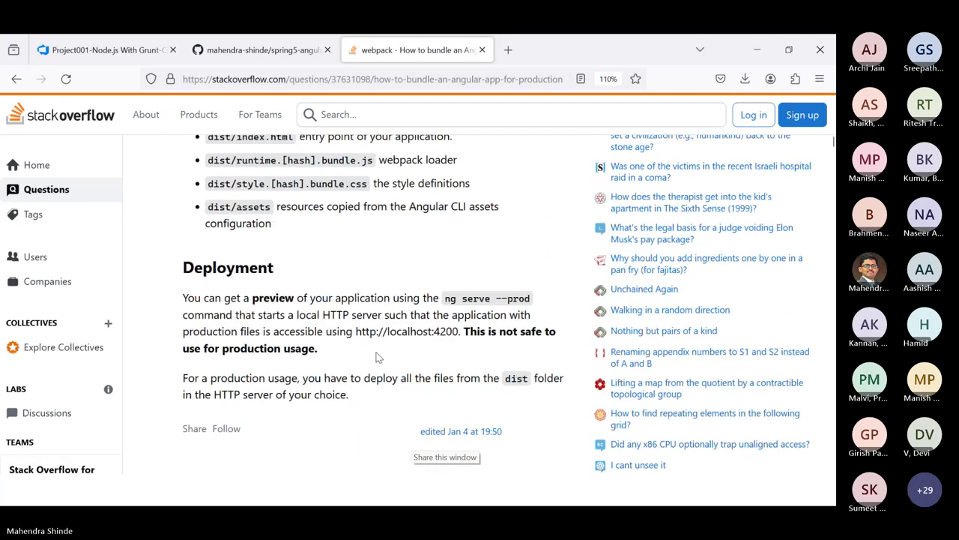
scroll(378, 358, "down", 4)
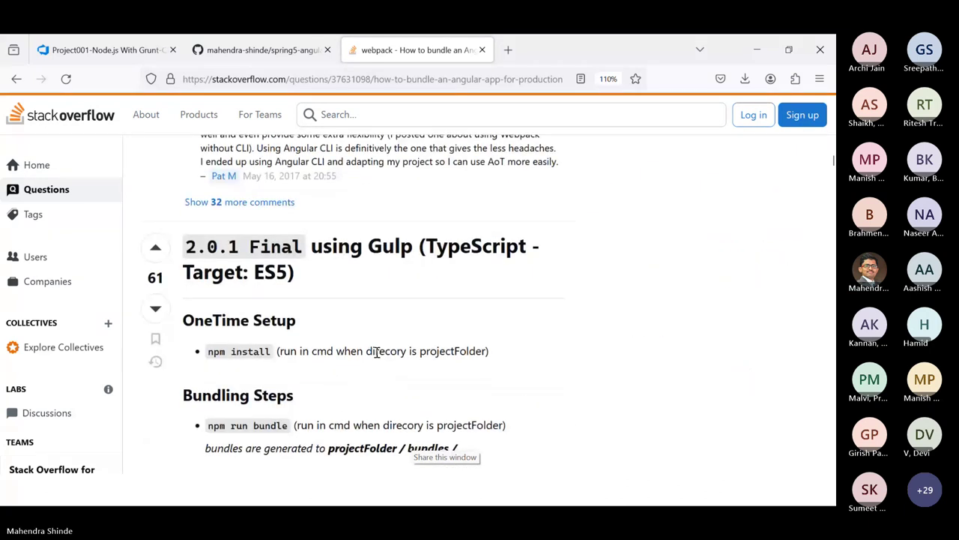
scroll(379, 353, "down", 6)
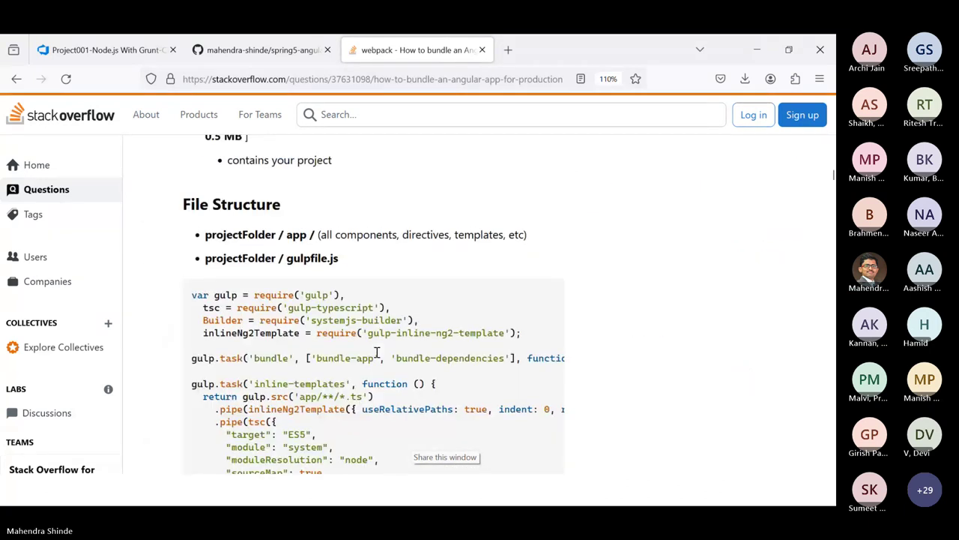
scroll(378, 353, "up", 3)
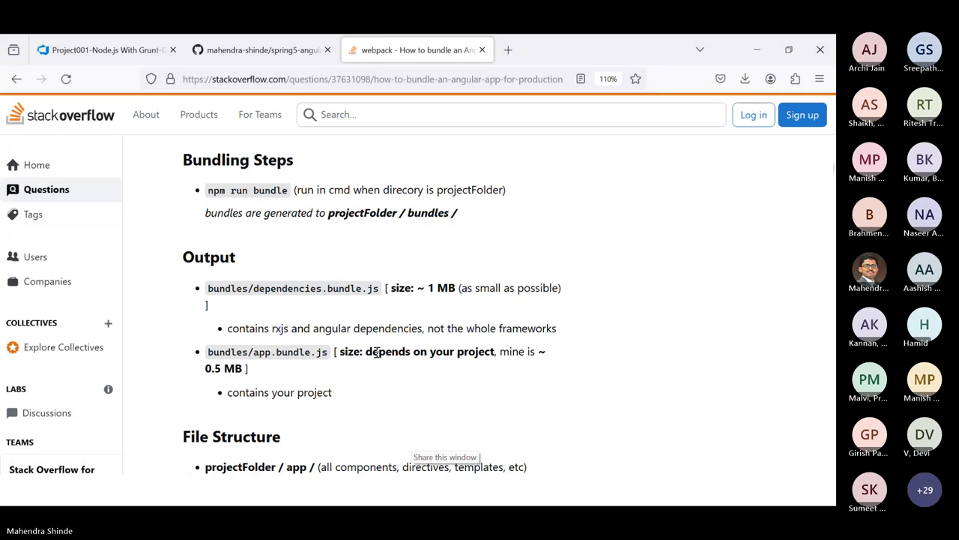
scroll(374, 353, "down", 6)
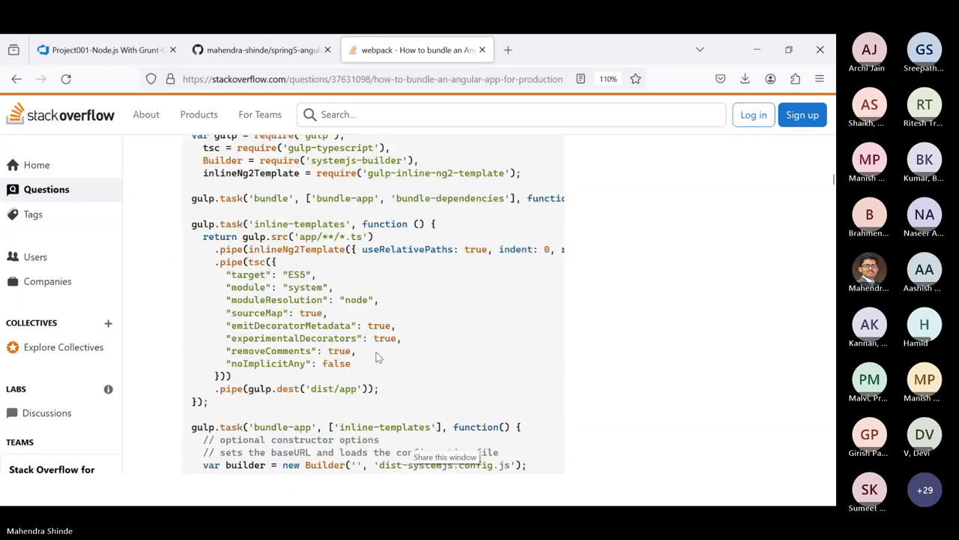
scroll(378, 357, "down", 5)
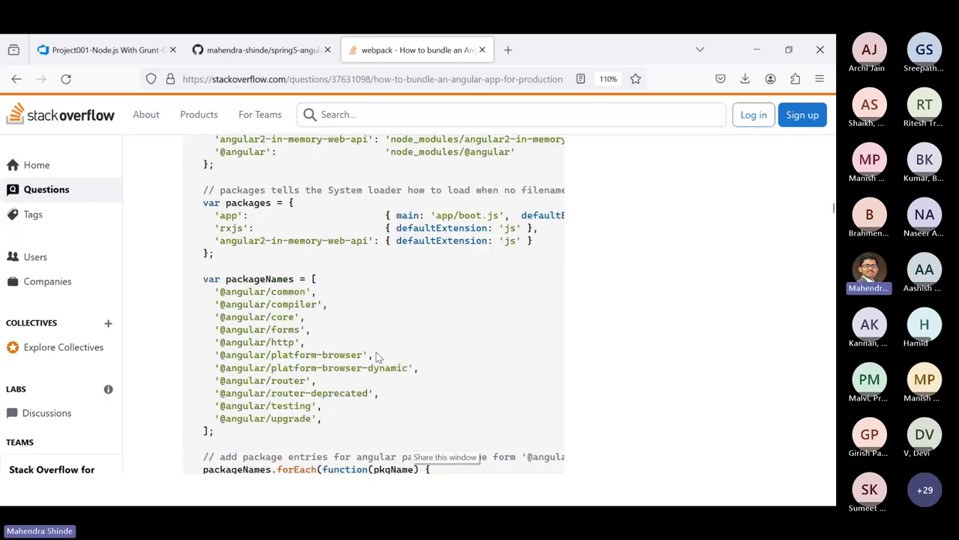
left_click(15, 80)
scroll(225, 368, "down", 2)
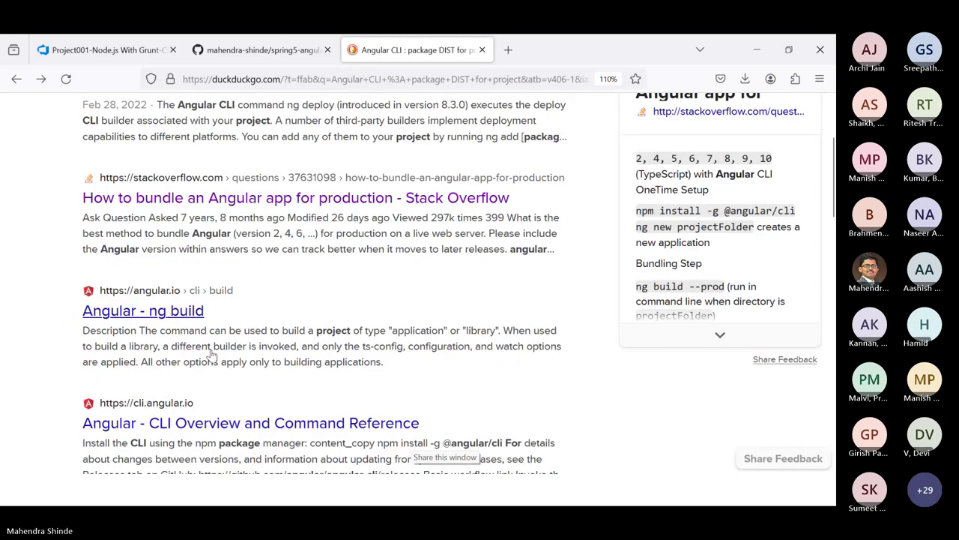
Look through the Options table in the Angular ng build documentation, then go back.
left_click(141, 312)
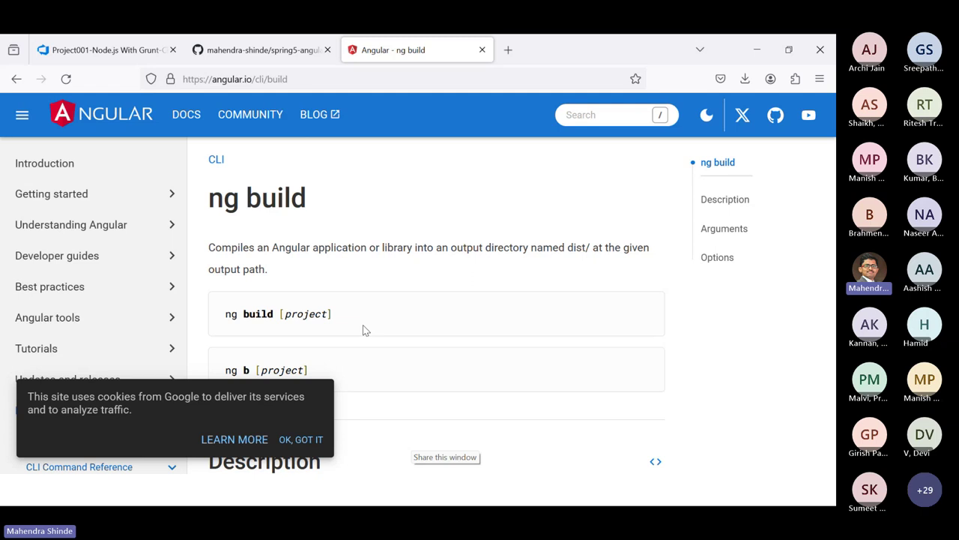
left_click(295, 441)
scroll(373, 377, "down", 2)
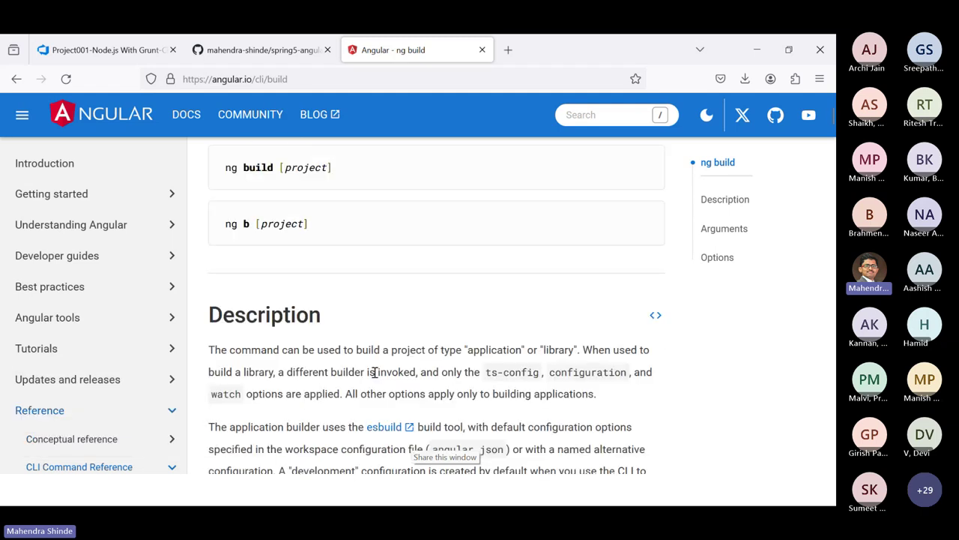
scroll(373, 372, "down", 12)
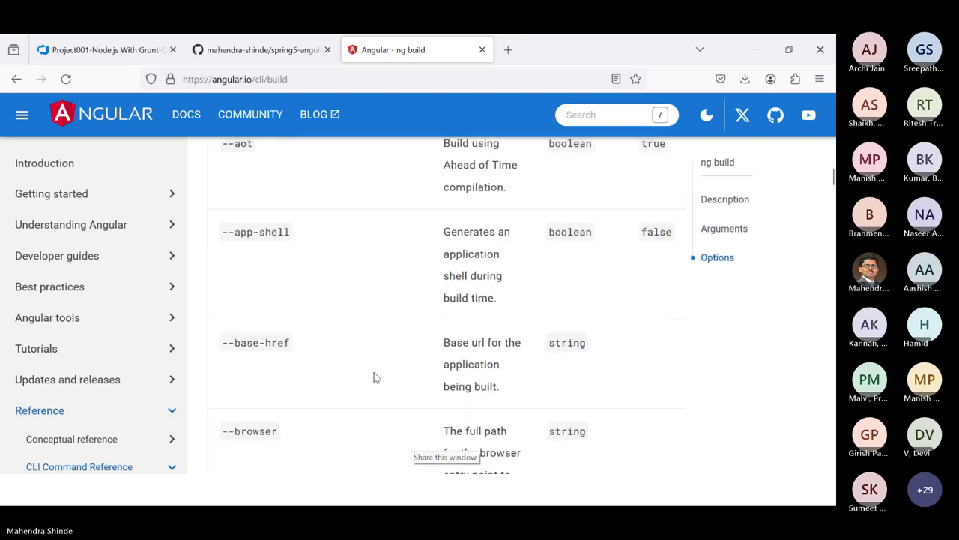
scroll(373, 377, "down", 15)
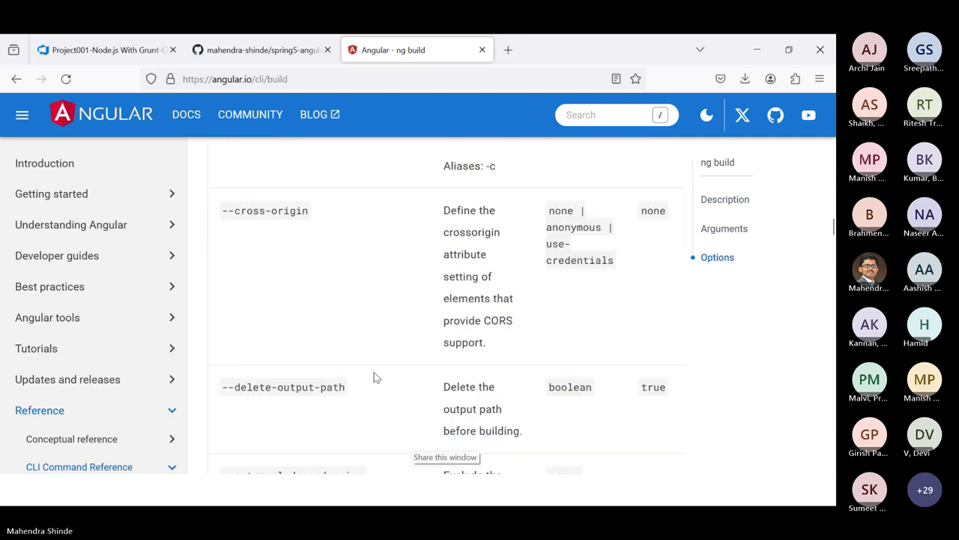
left_click(13, 80)
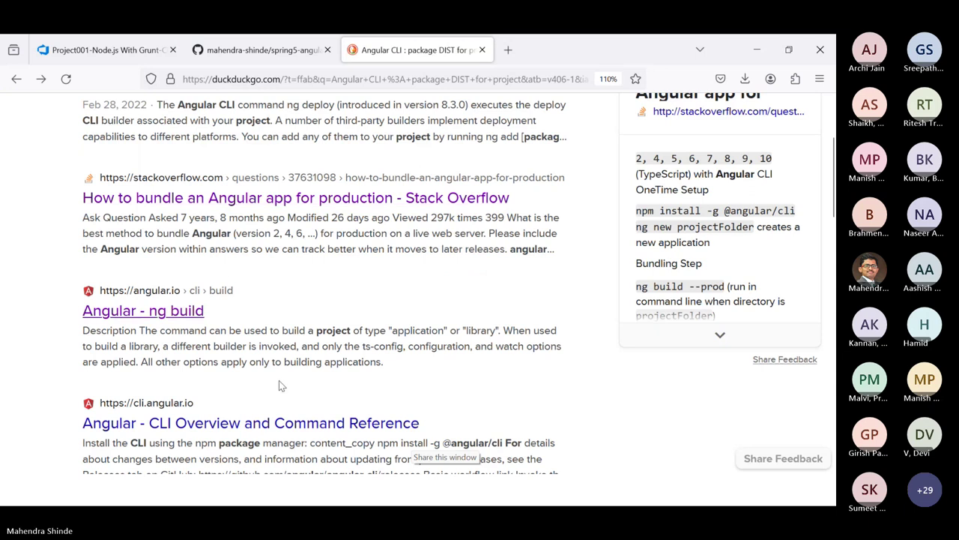
Open the GeeksforGeeks Angular bundling guide and scroll to its ng build --prod step.
scroll(279, 380, "down", 2)
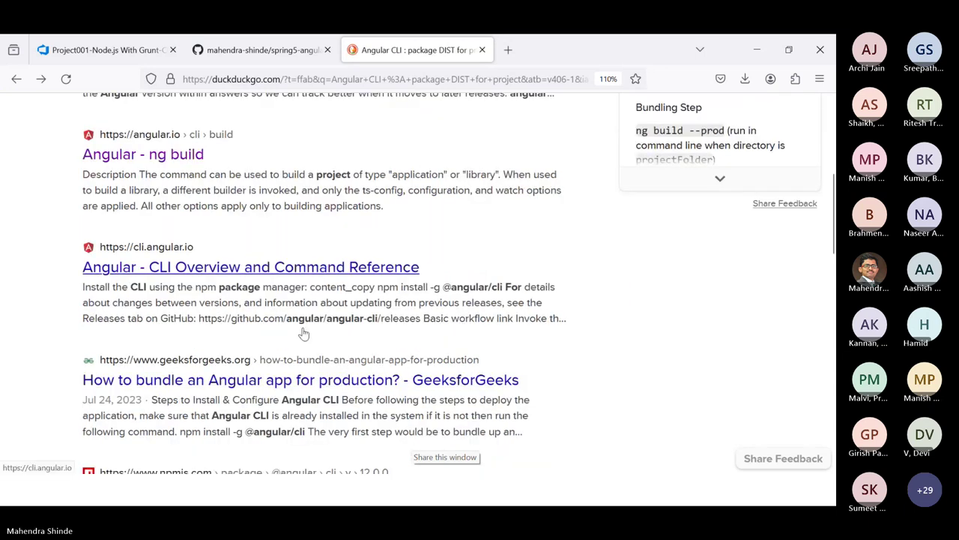
left_click(307, 385)
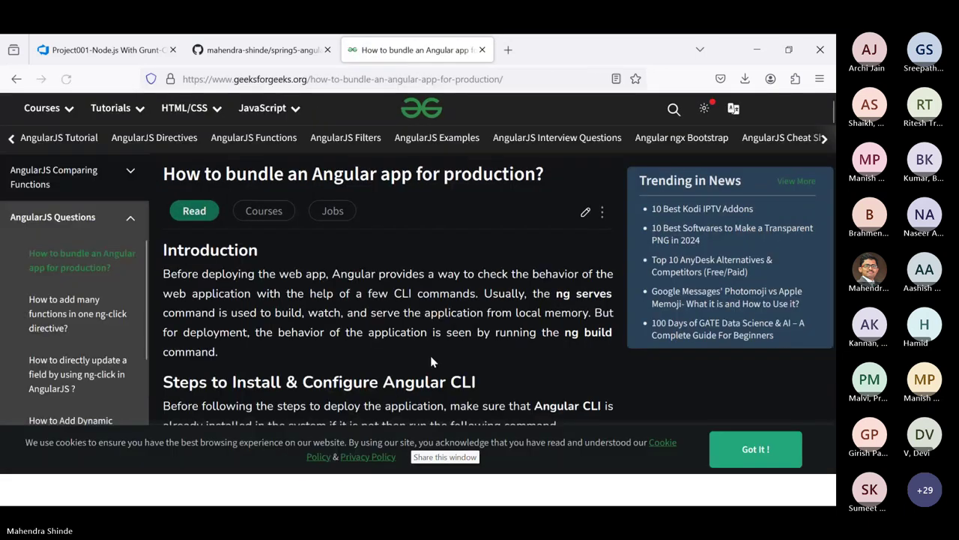
scroll(430, 355, "down", 10)
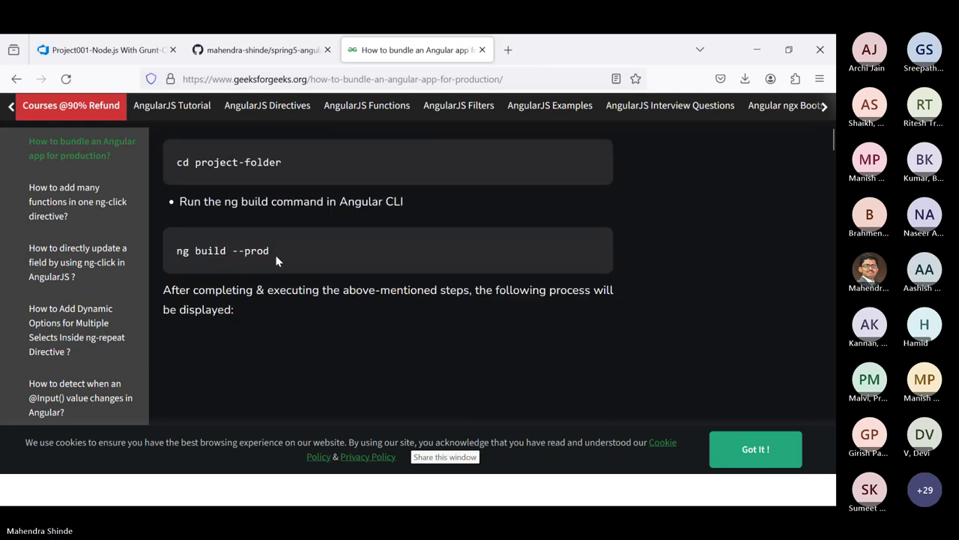
Back in the pipeline, enter 'build --prod' as the npm custom task's command and arguments.
left_click(311, 56)
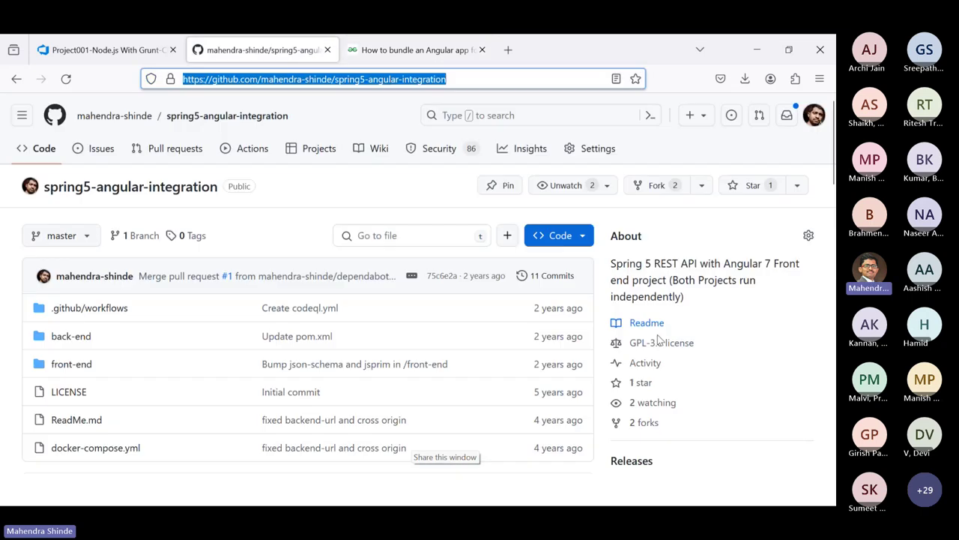
left_click(105, 49)
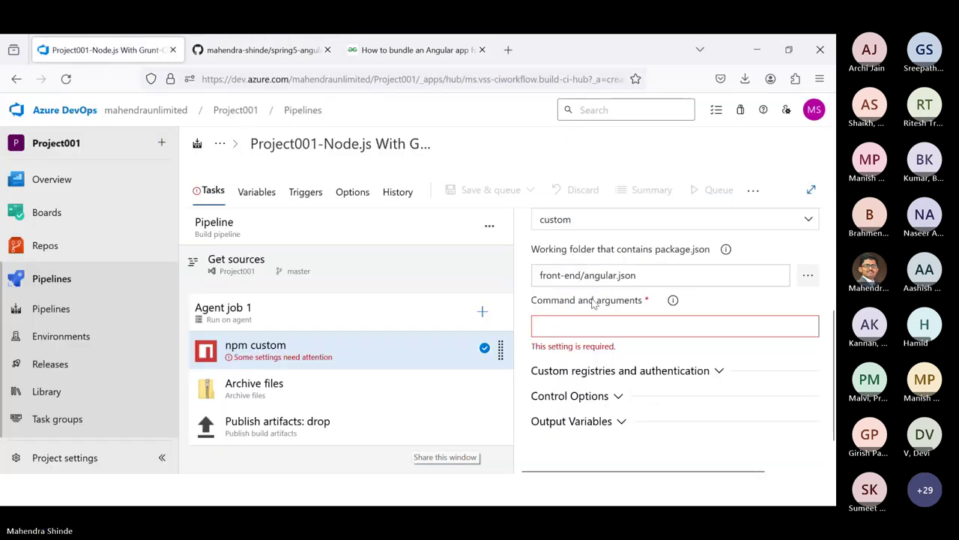
left_click(585, 329)
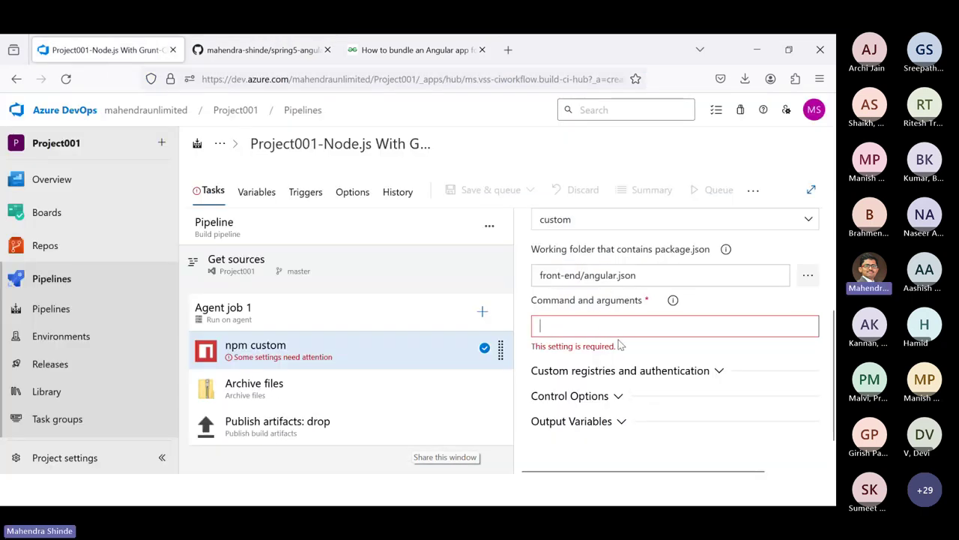
type("build ")
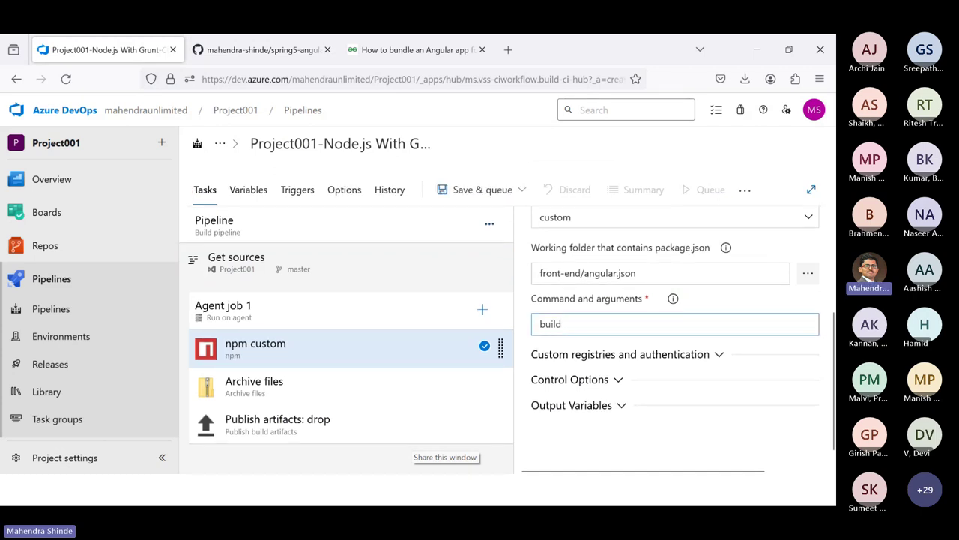
type("--prod")
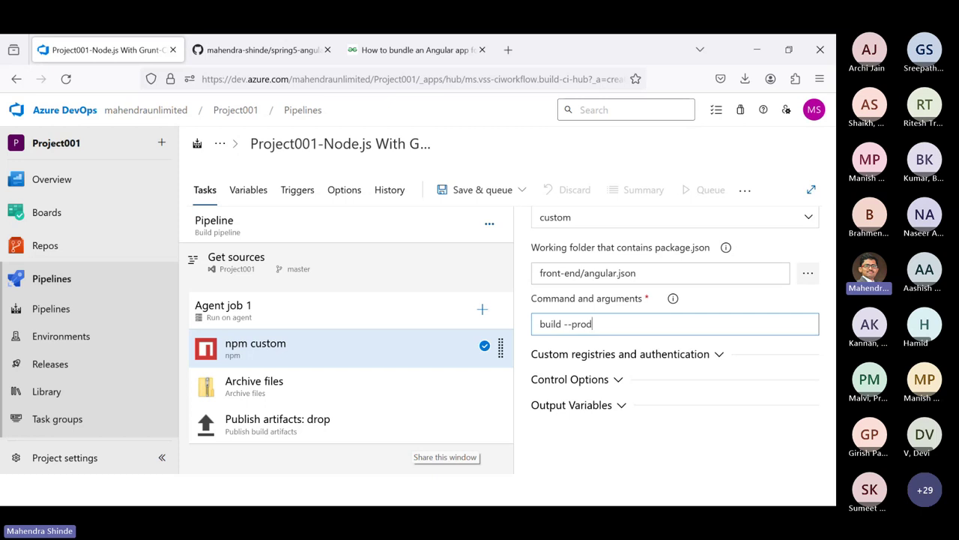
Set the Archive files task's root folder to archive to front-end\dist\**.
left_click(300, 382)
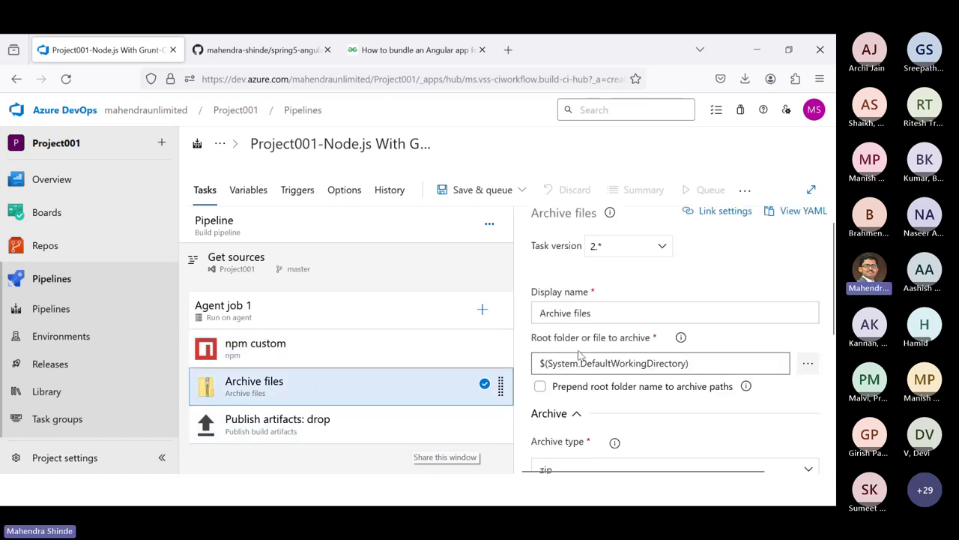
left_click(808, 363)
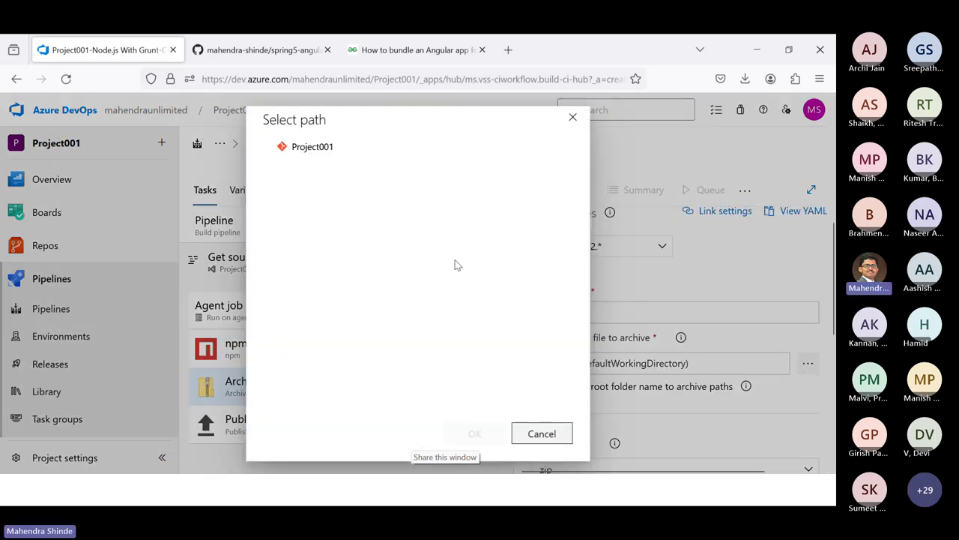
left_click(272, 146)
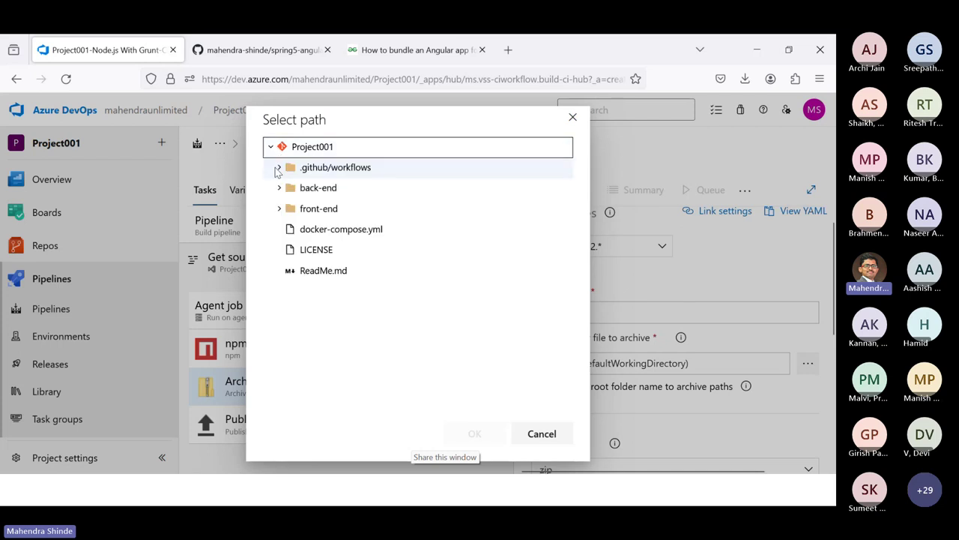
left_click(279, 208)
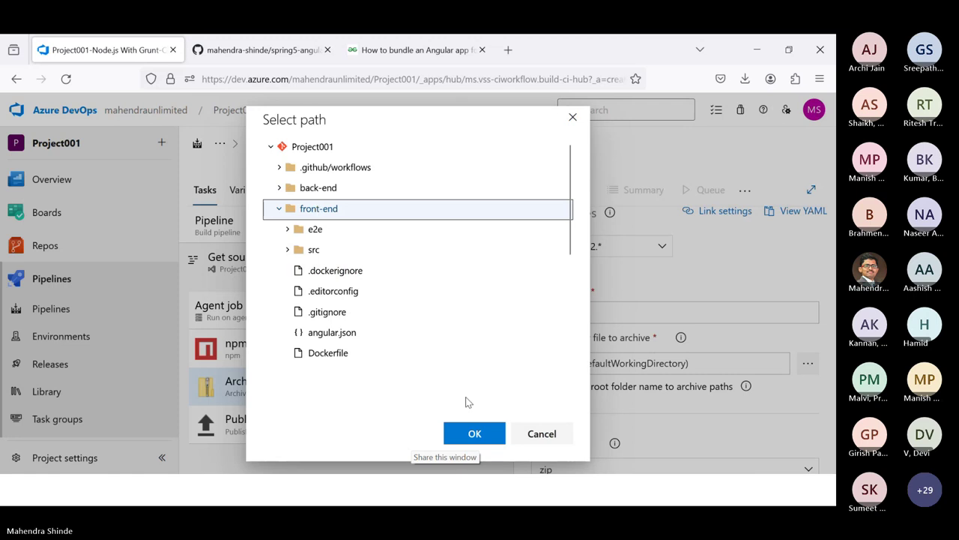
left_click(474, 434)
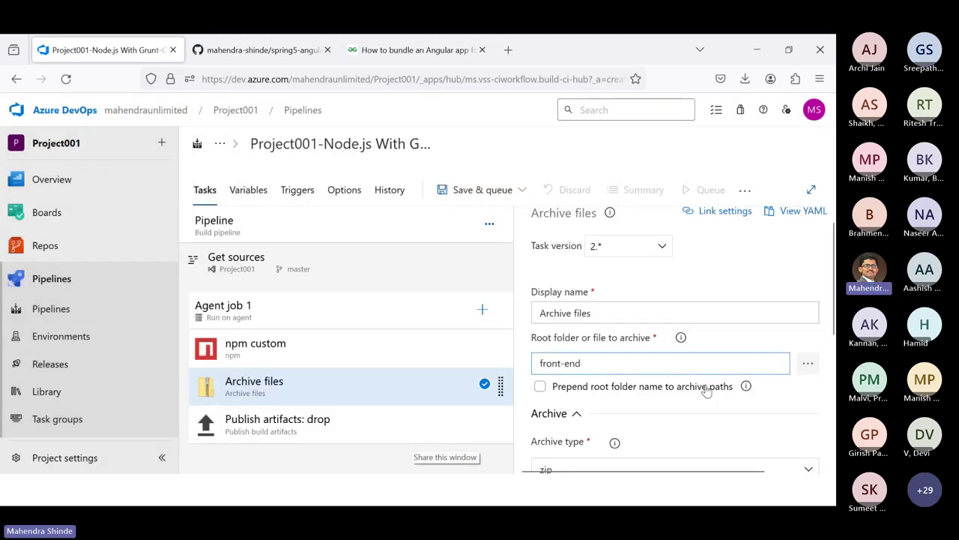
type("\\dist")
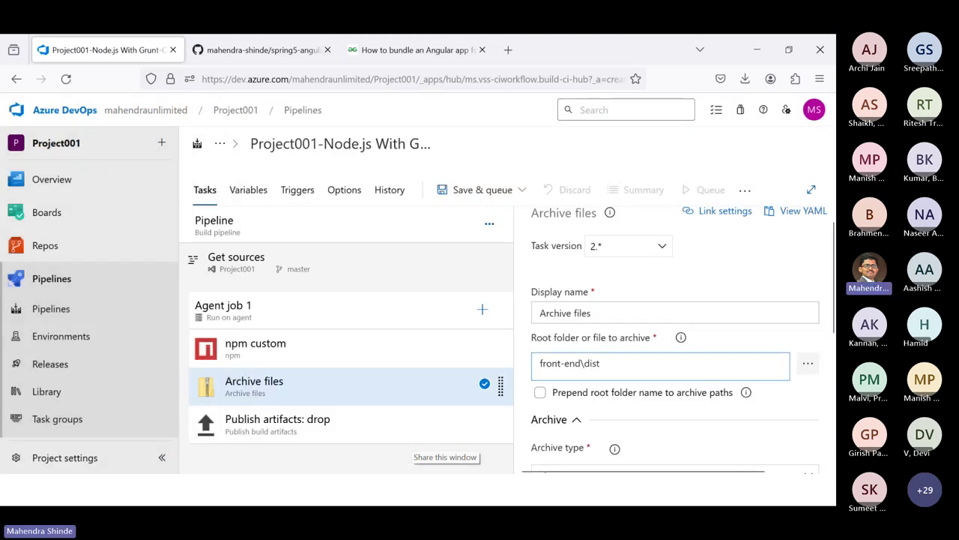
type("\\**")
scroll(669, 402, "down", 2)
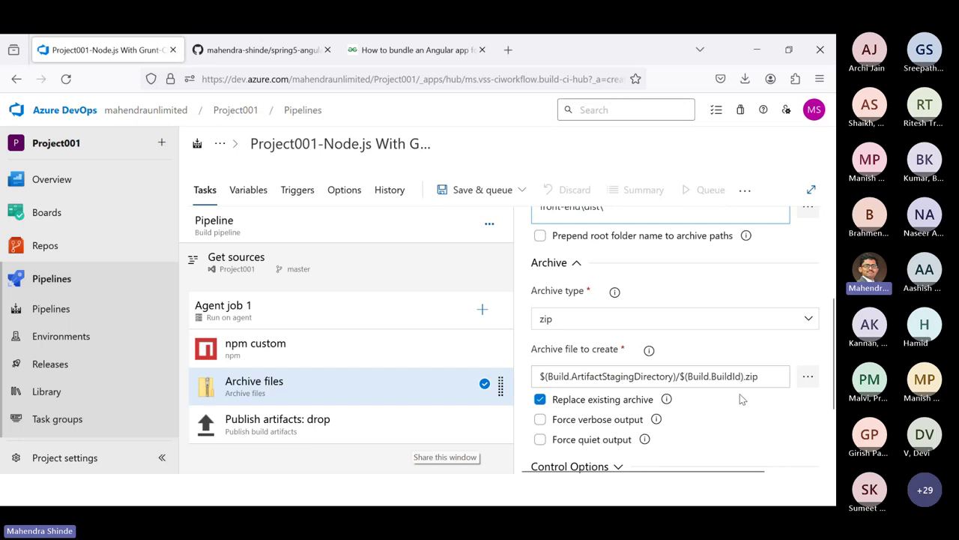
Review the Publish artifacts: drop, npm custom and Archive files task settings.
left_click(332, 438)
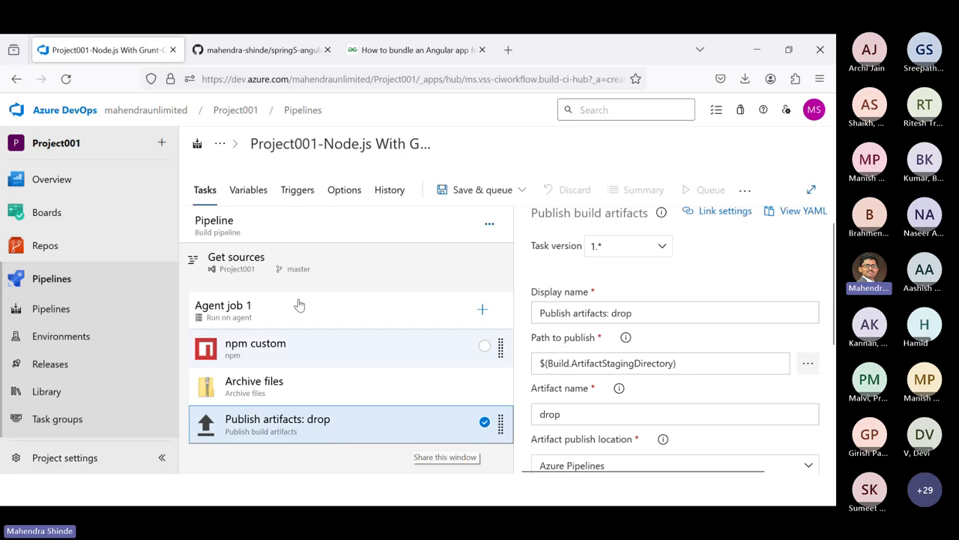
left_click(279, 362)
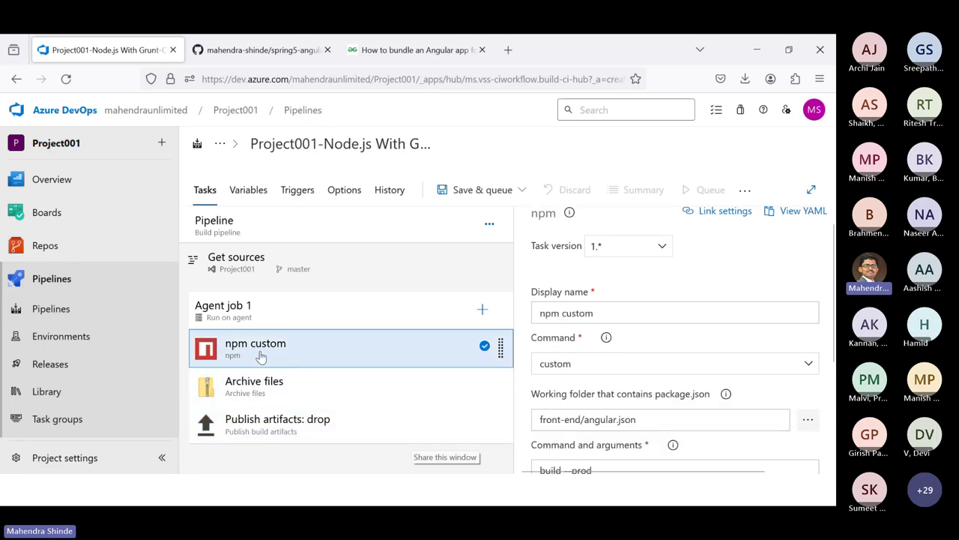
scroll(532, 418, "down", 3)
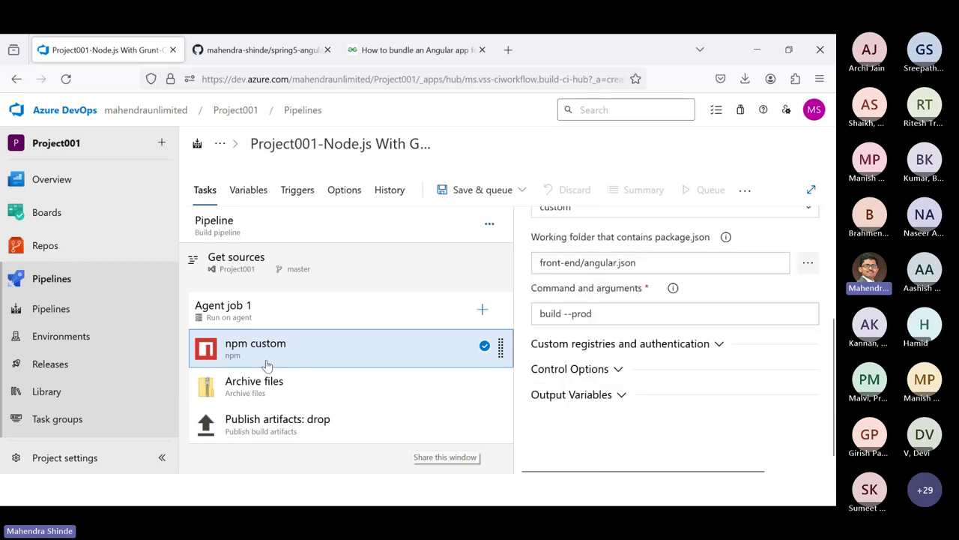
left_click(268, 382)
left_click(283, 420)
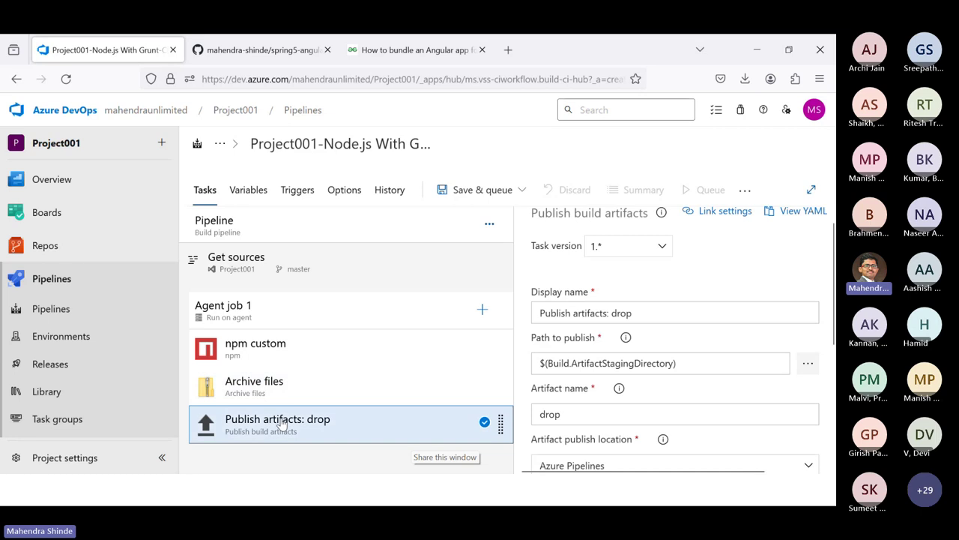
Save the pipeline without queuing and go back to the Pipelines list.
left_click(516, 189)
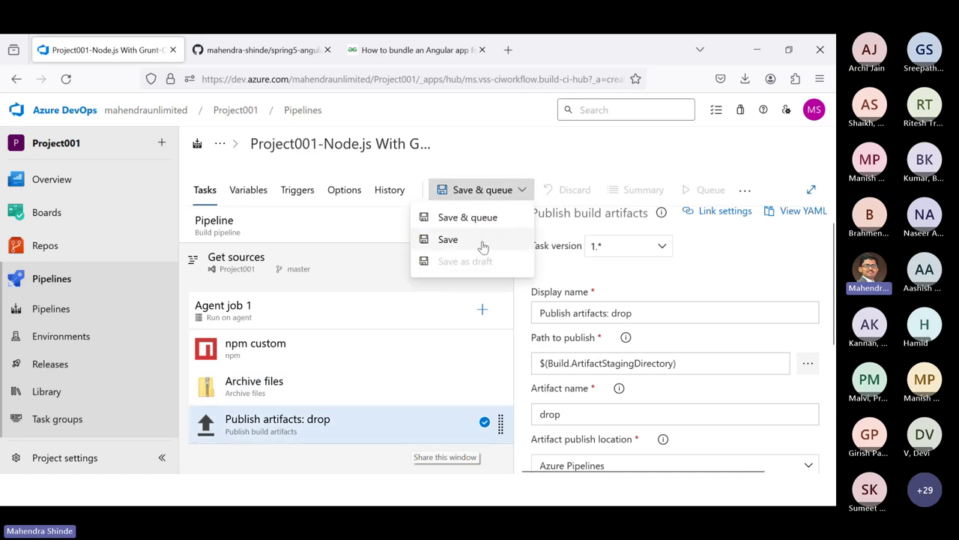
left_click(484, 241)
left_click(481, 363)
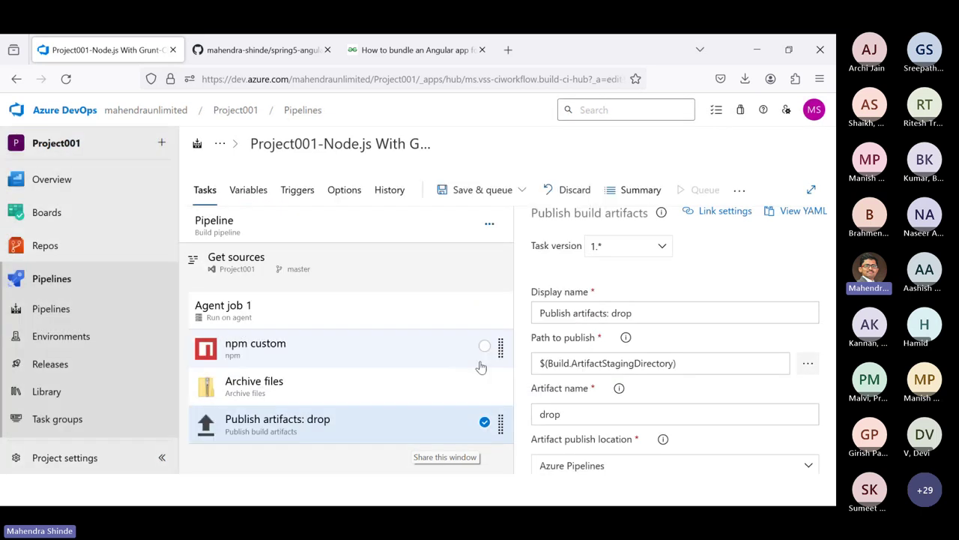
left_click(85, 315)
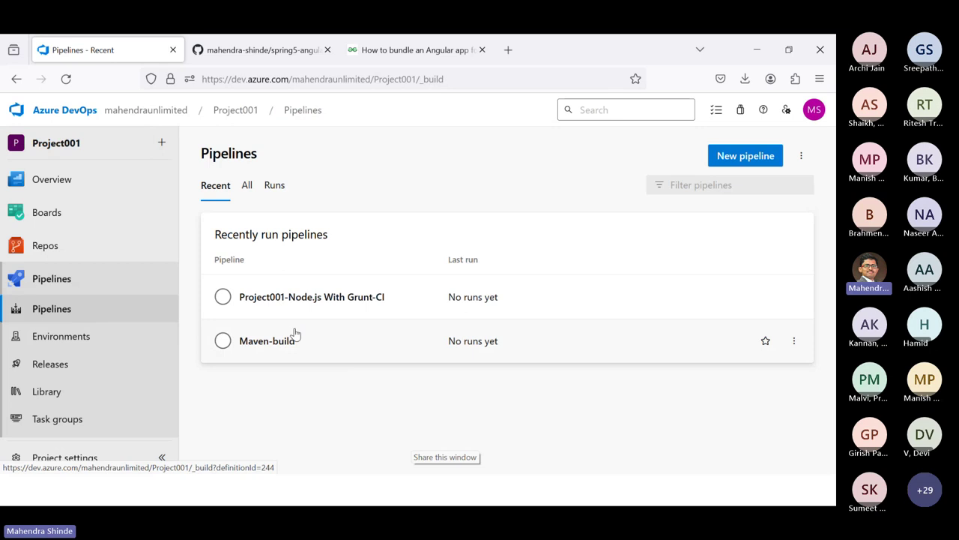
Rename the Project001-Node.js With Grunt-CI pipeline to 'Angular-build' and save it.
left_click(794, 297)
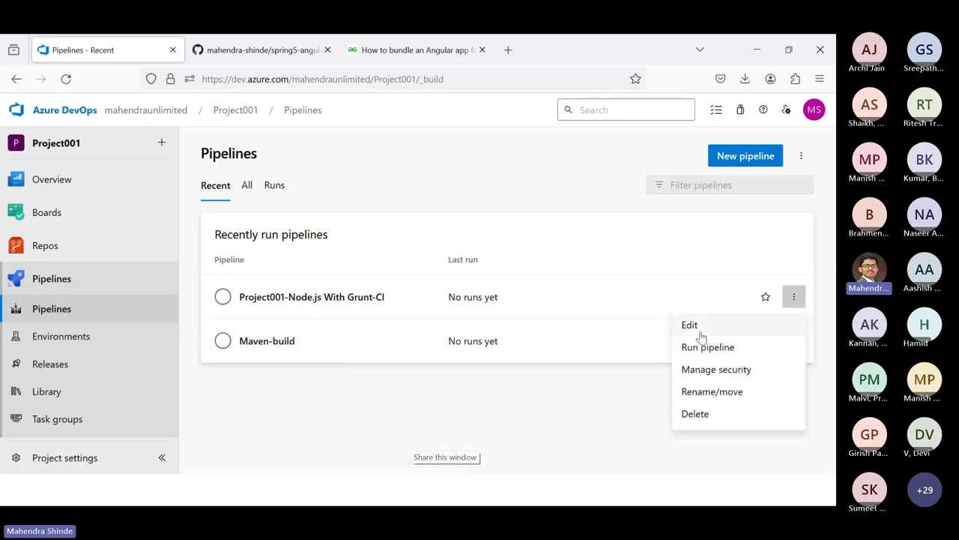
left_click(701, 330)
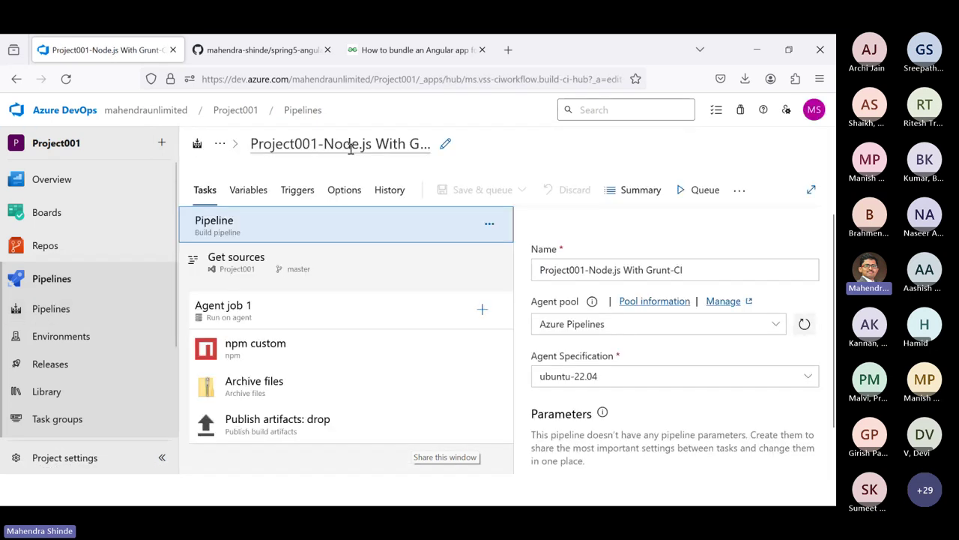
left_click(351, 147)
type("Angula")
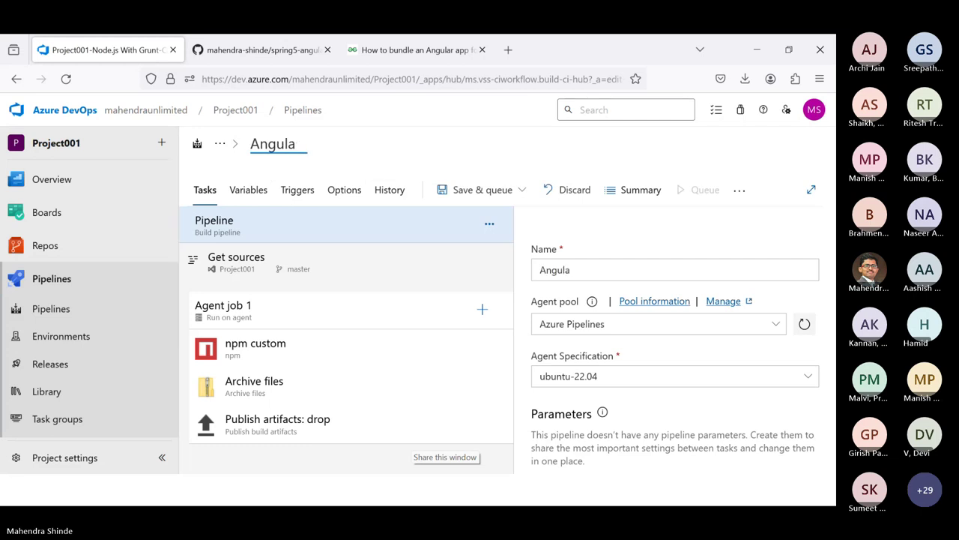
type("r-build")
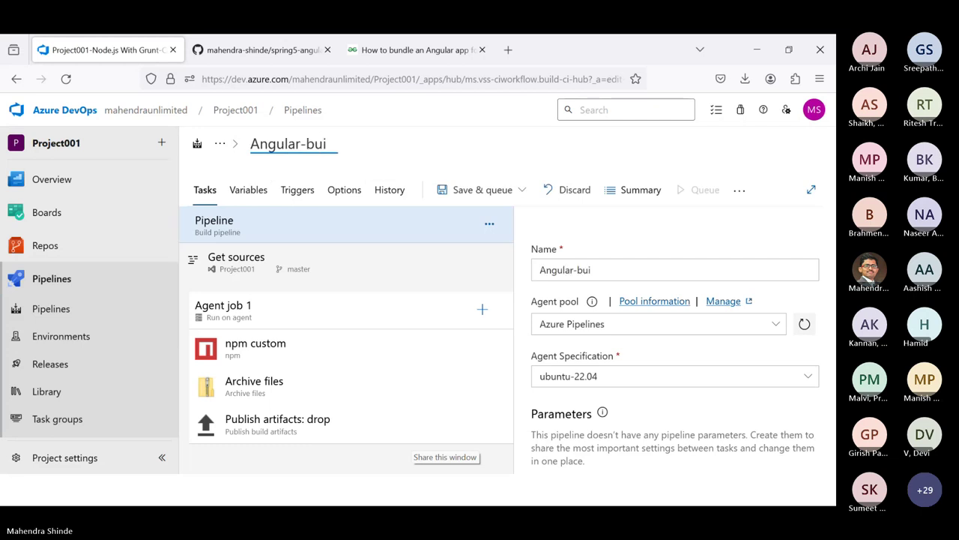
left_click(494, 187)
left_click(391, 239)
left_click(481, 341)
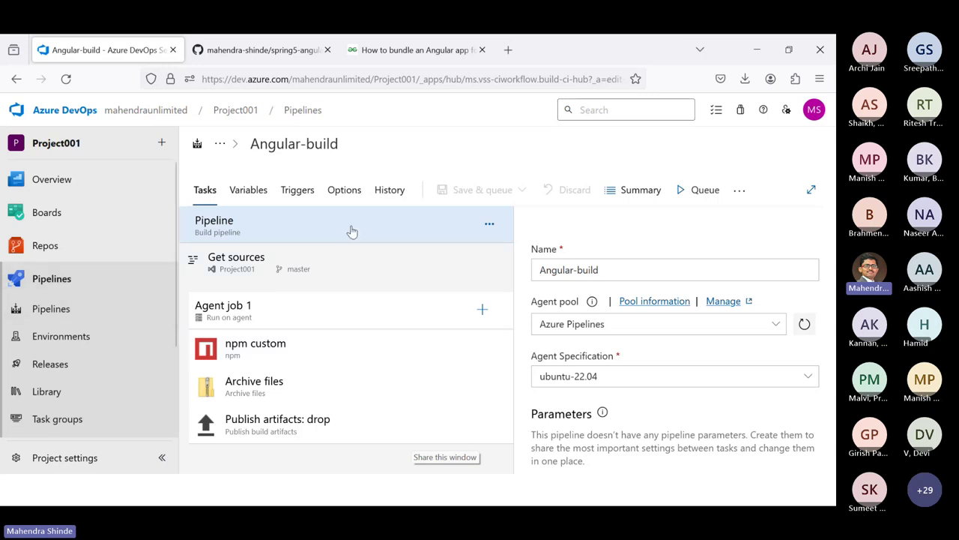
Give Maven-build a build-completion trigger on Angular-build (master) and choose Save & queue.
left_click(133, 310)
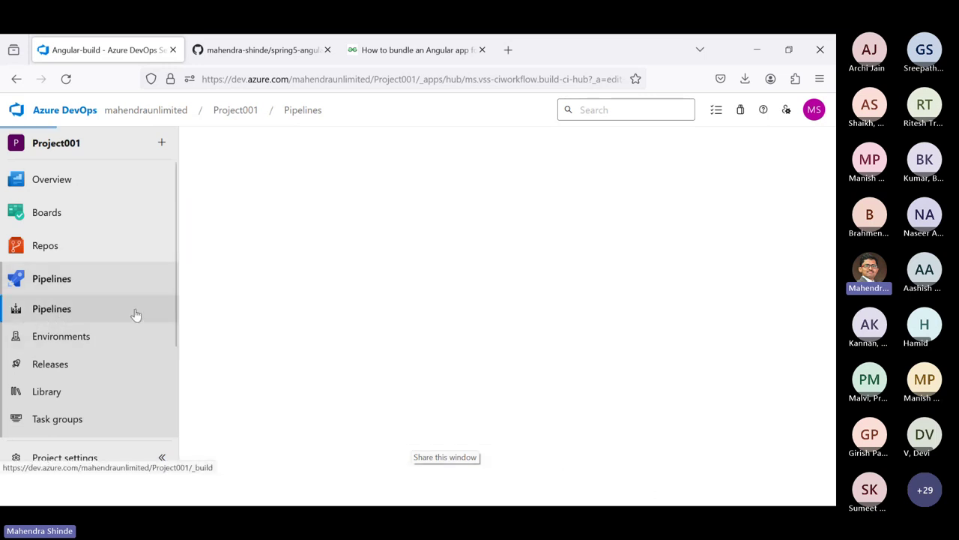
left_click(267, 342)
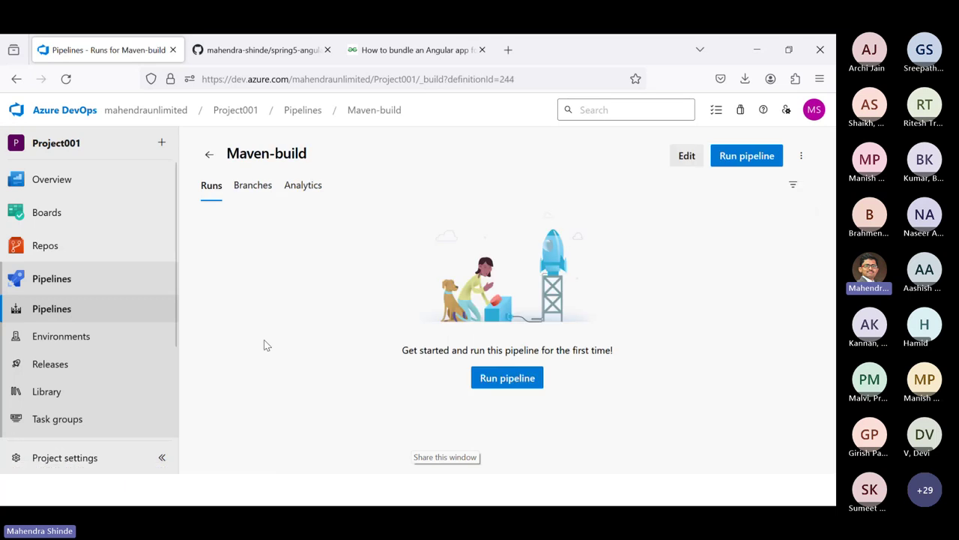
left_click(680, 159)
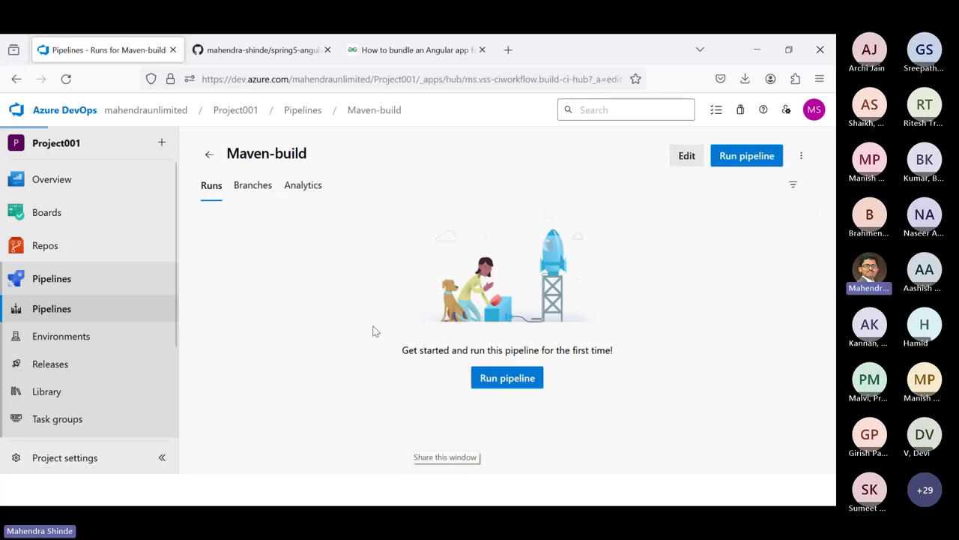
left_click(301, 196)
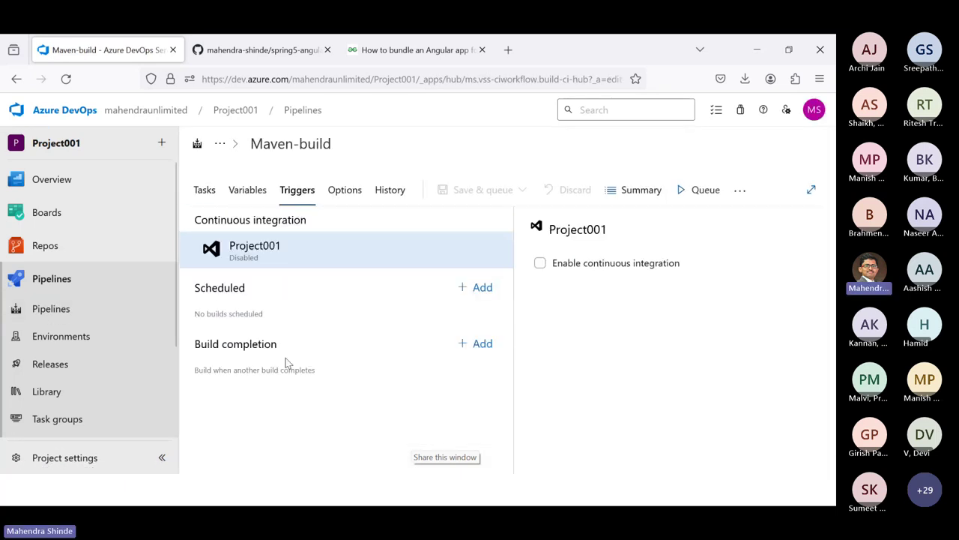
left_click(478, 349)
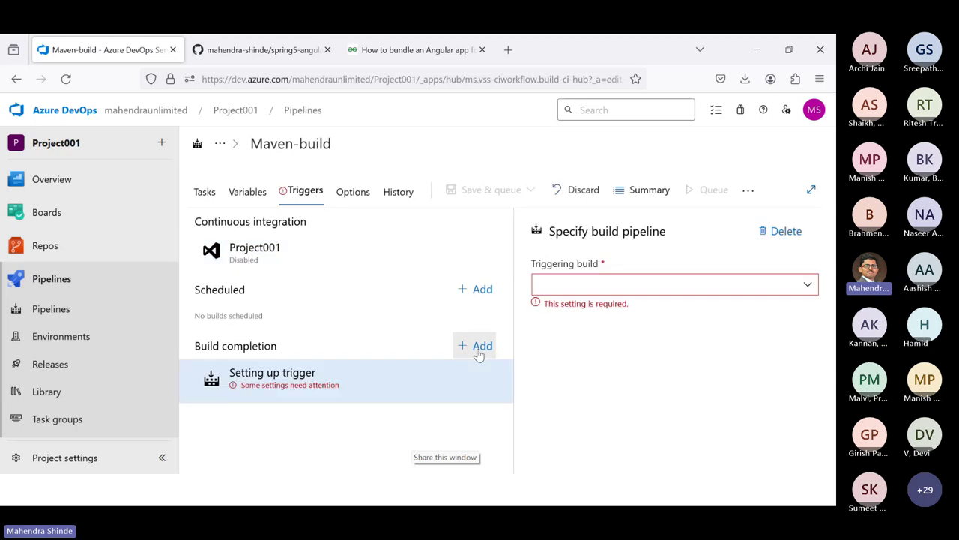
left_click(804, 284)
left_click(631, 313)
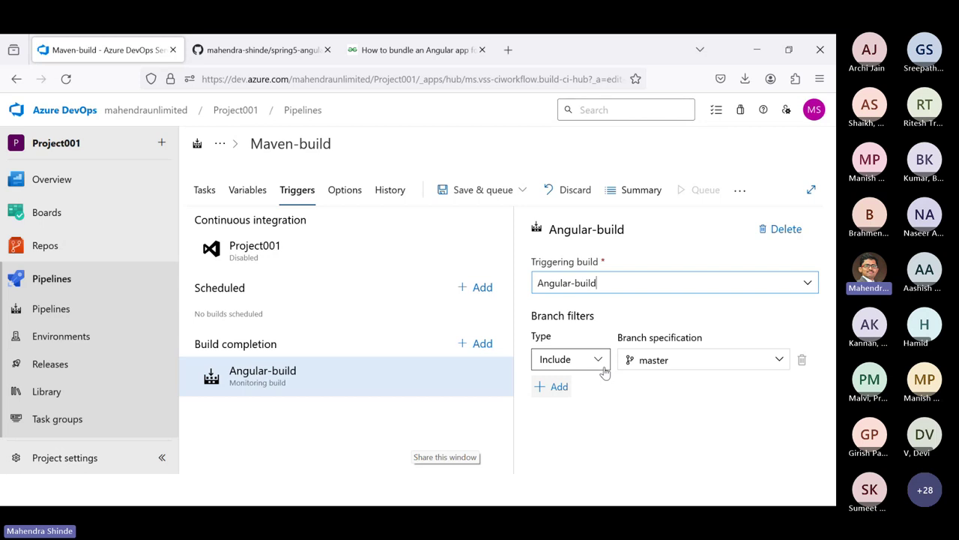
left_click(497, 190)
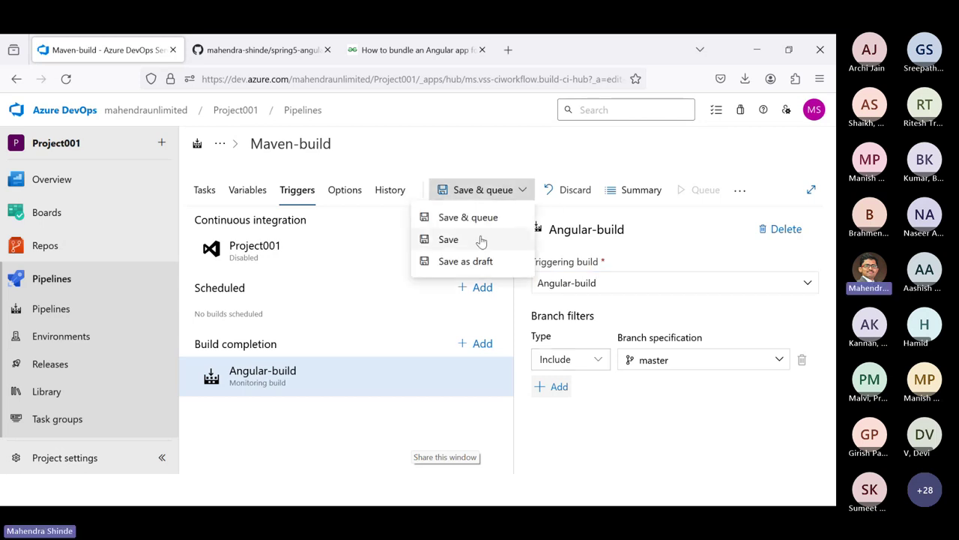
left_click(475, 216)
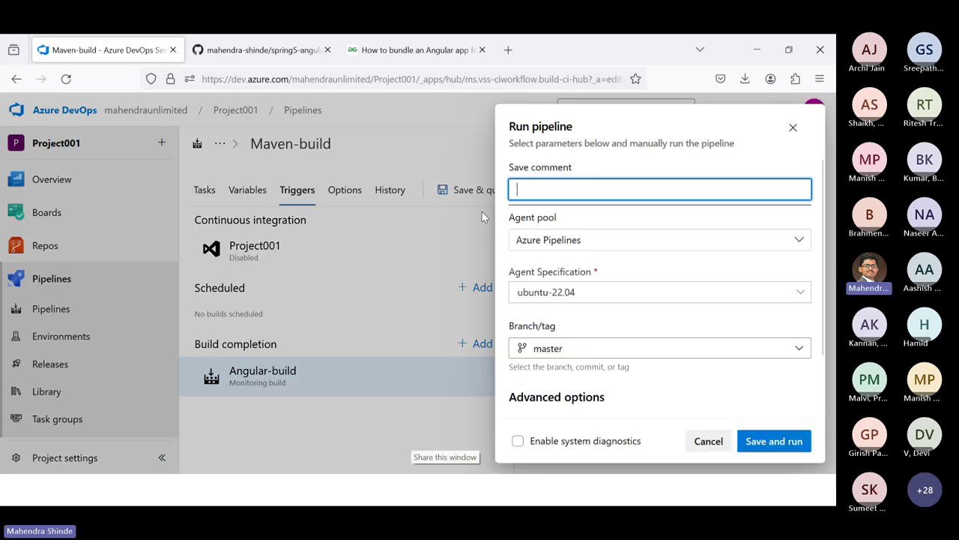
Save and run Maven-build, following Agent job 1's log until run 20240203.1 succeeds.
left_click(772, 442)
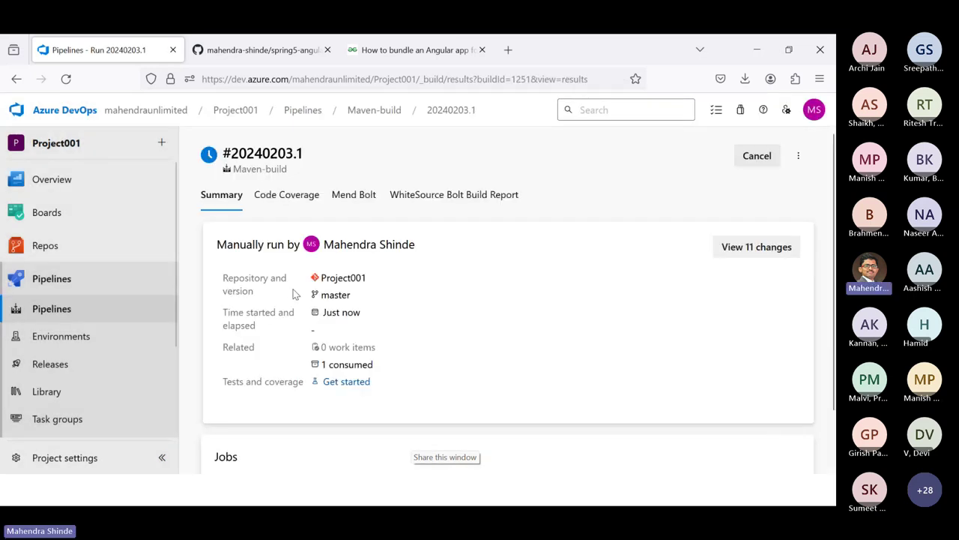
scroll(491, 351, "down", 2)
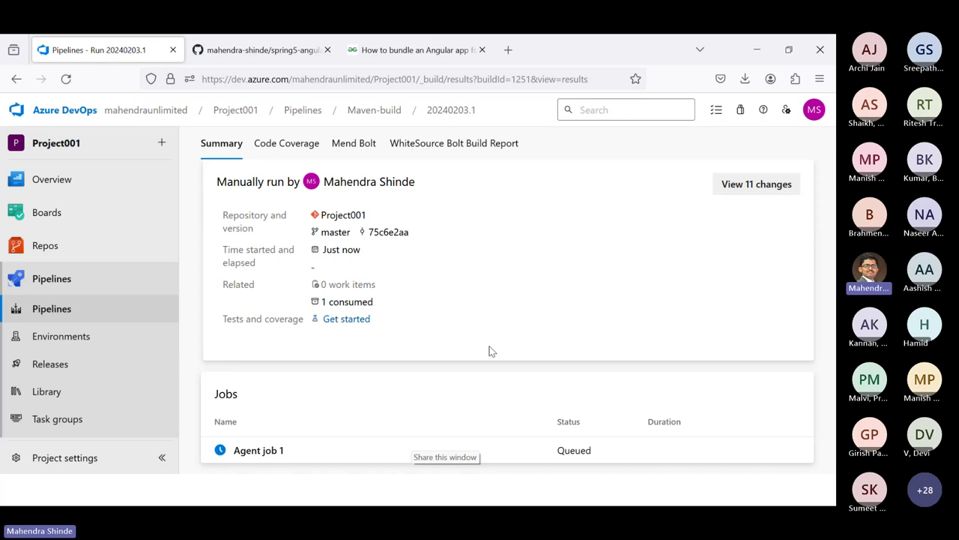
left_click(307, 448)
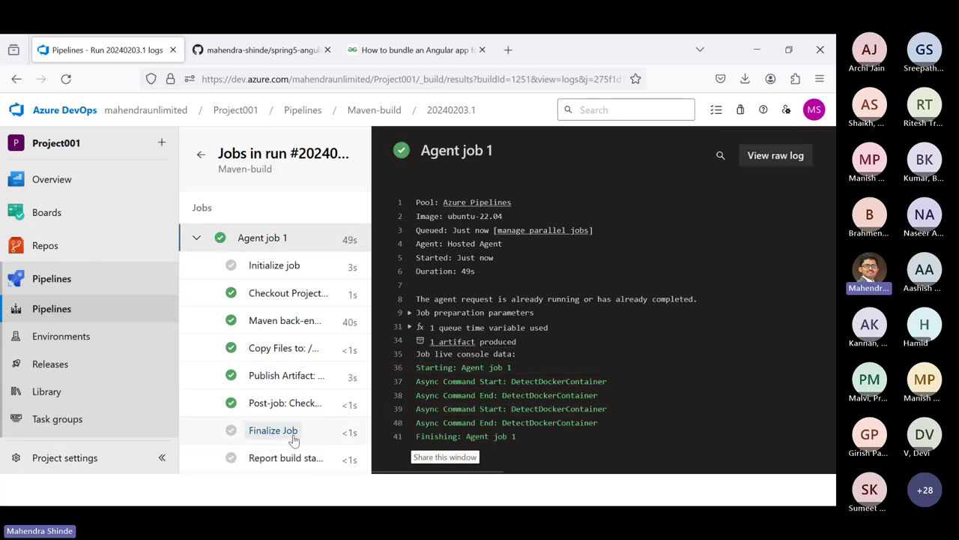
left_click(202, 156)
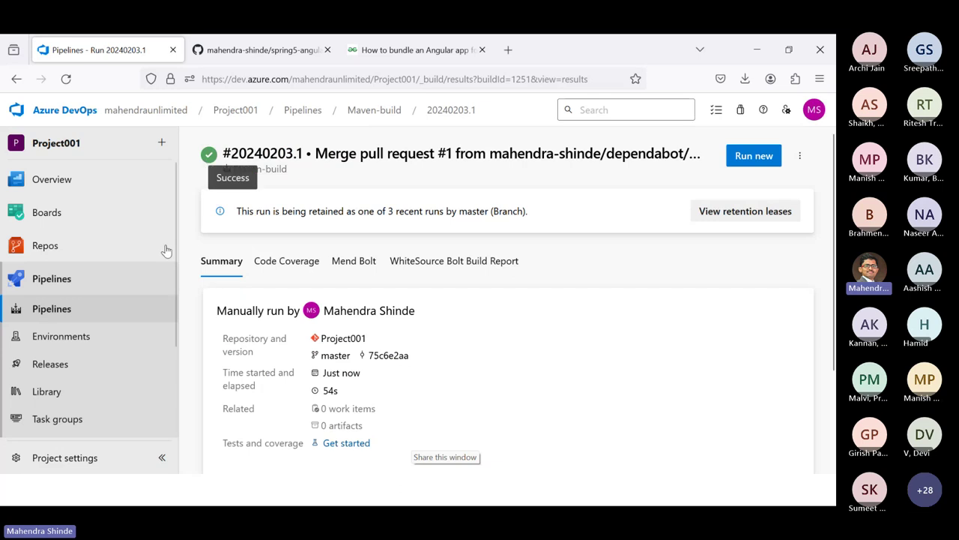
Browse the Recent, All and Runs lists and open the Maven-build run's Agent job 1 log.
left_click(86, 310)
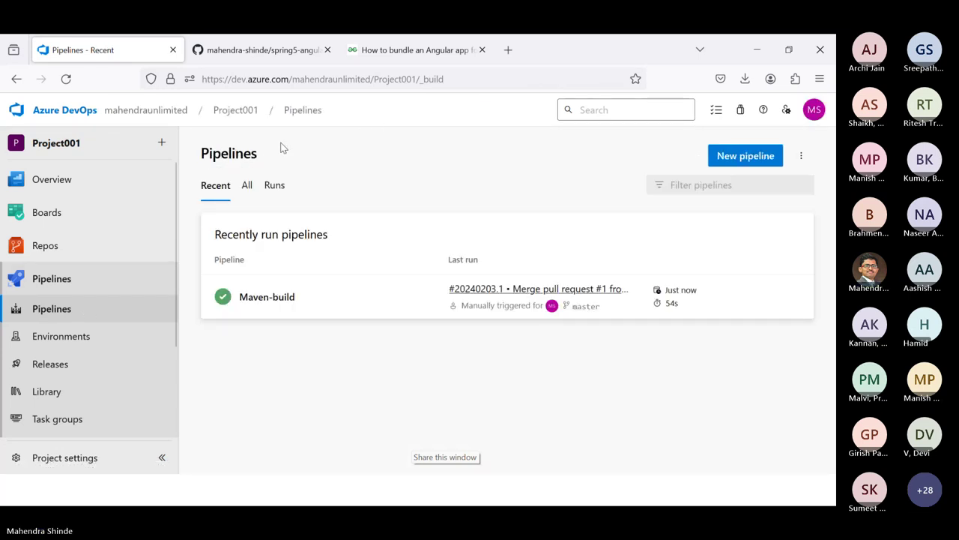
left_click(249, 186)
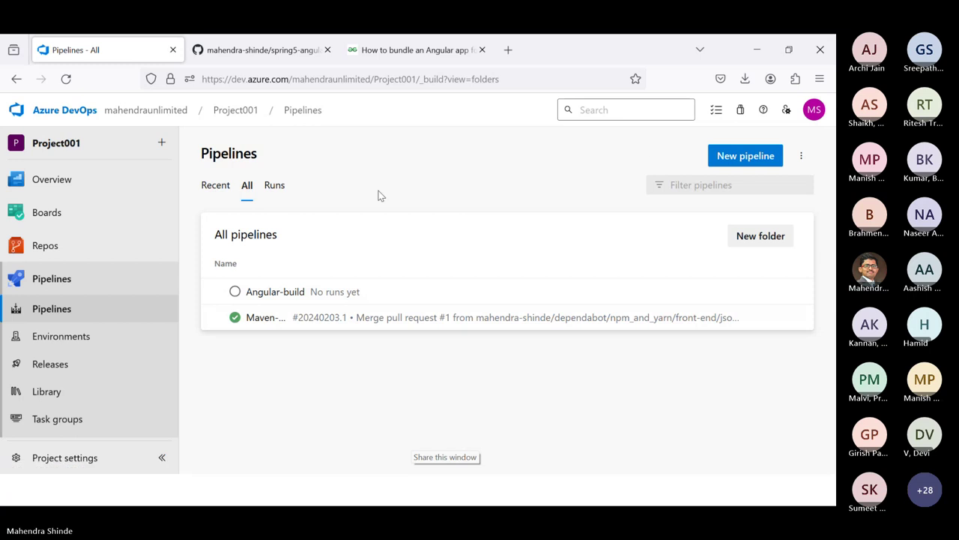
left_click(217, 187)
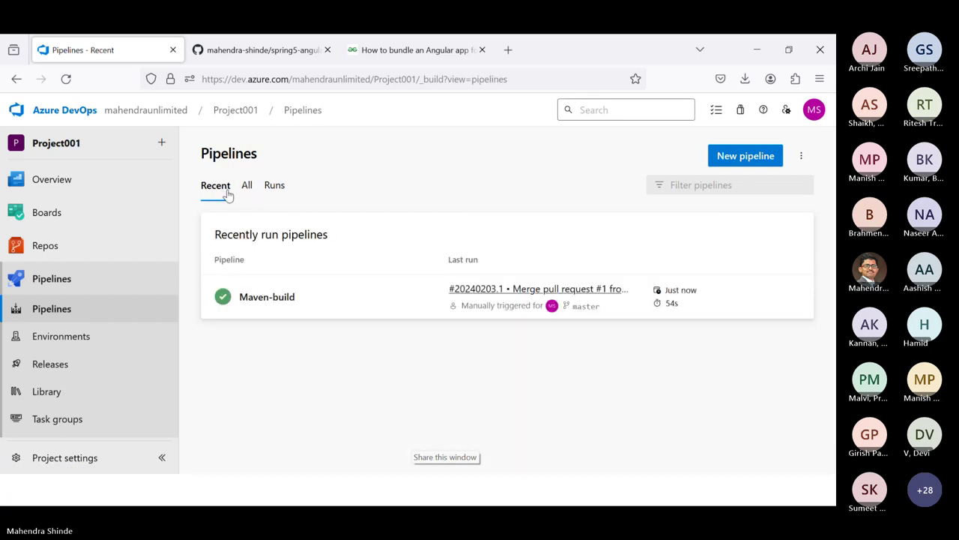
left_click(245, 193)
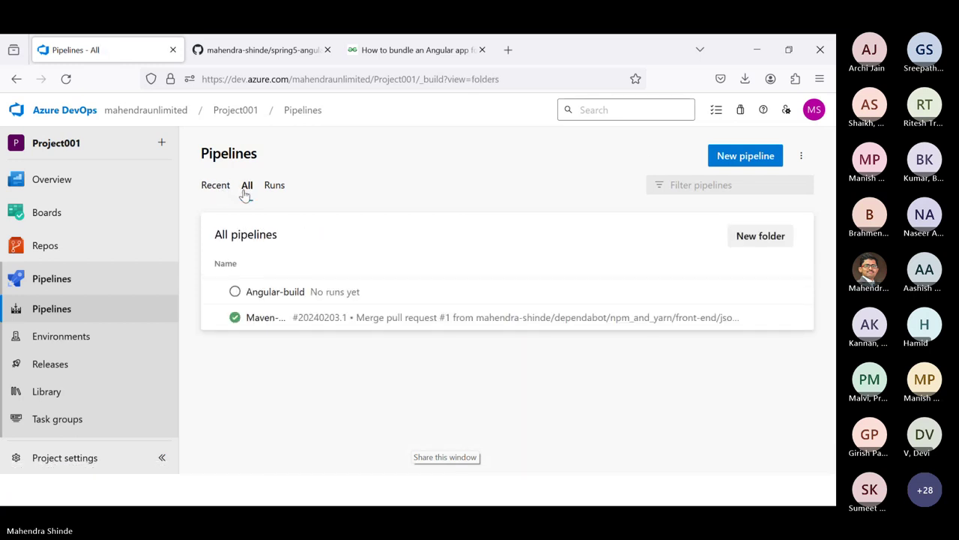
left_click(285, 186)
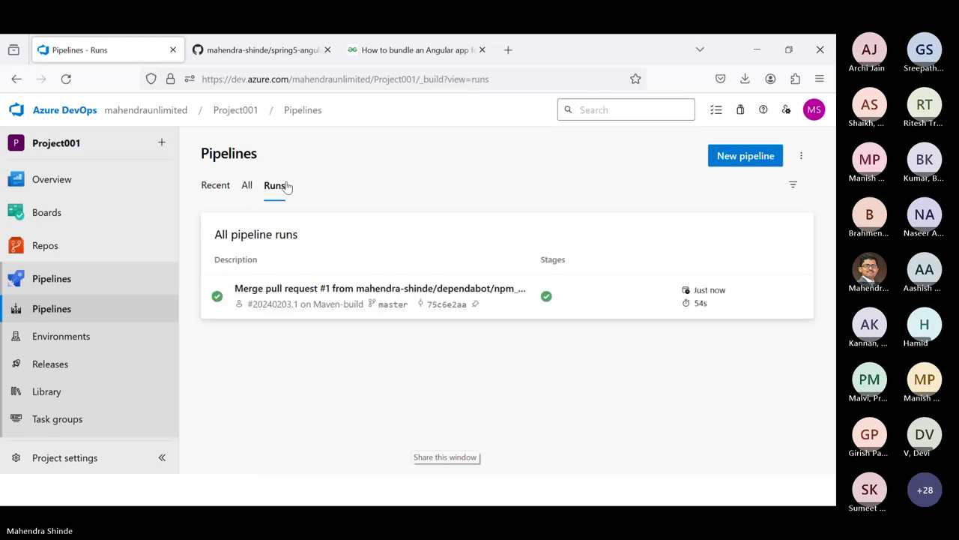
left_click(343, 291)
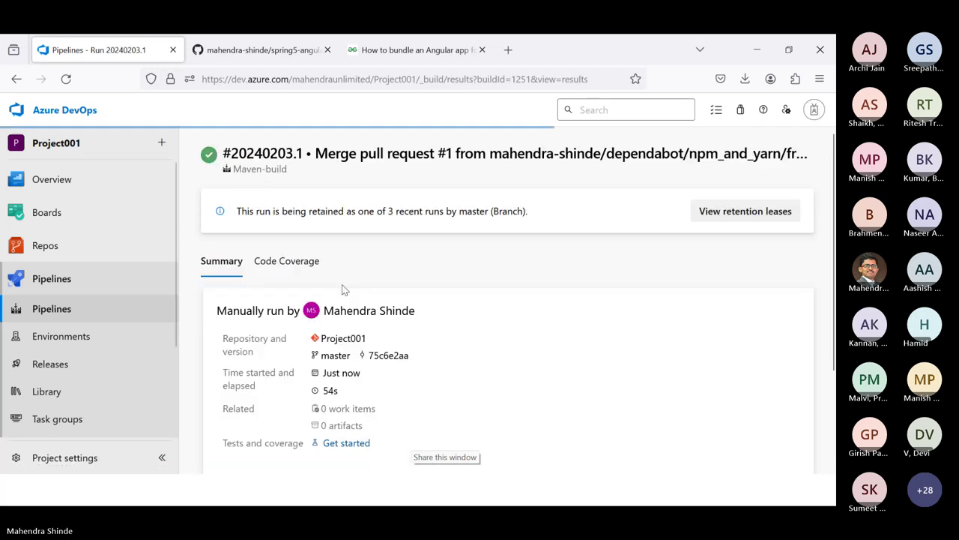
scroll(547, 350, "down", 2)
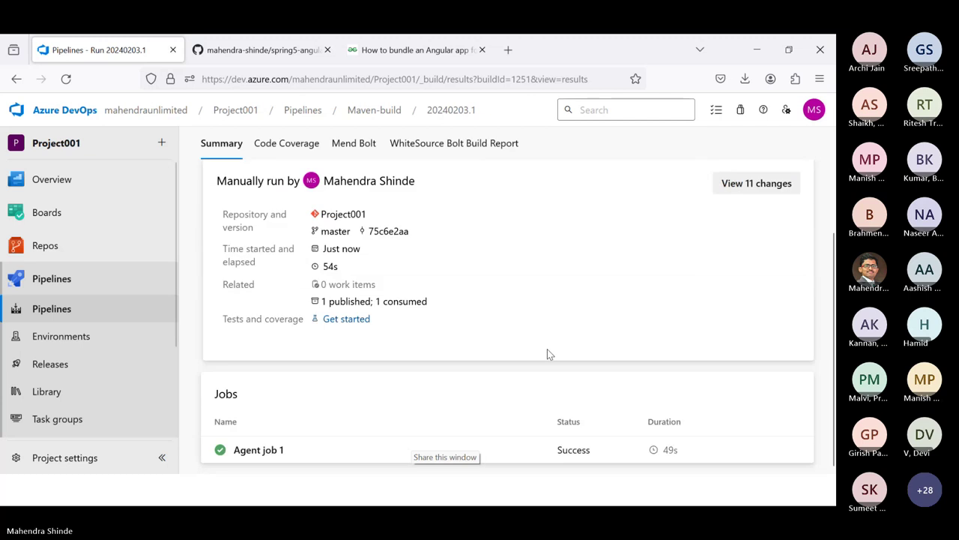
left_click(255, 453)
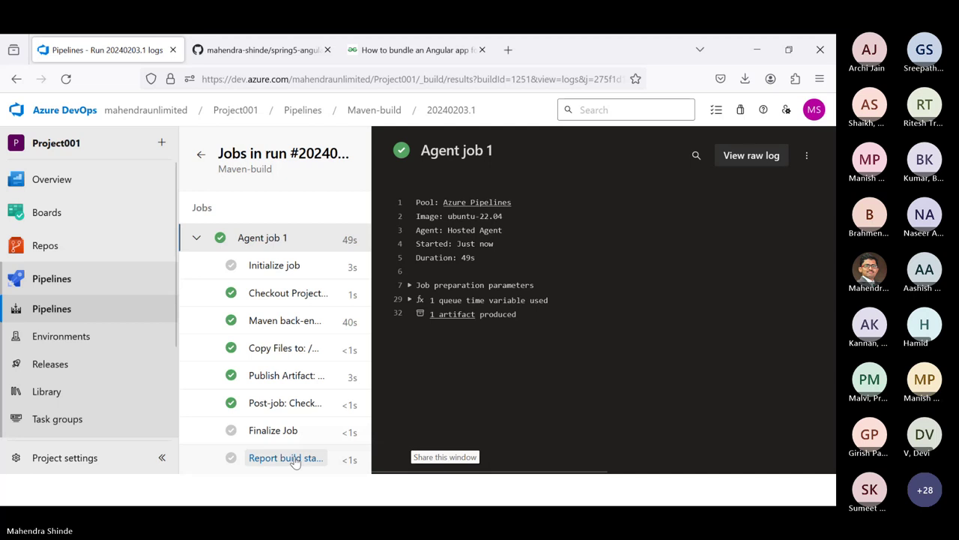
Return to All pipelines and open Angular-build, which has no runs yet.
left_click(97, 310)
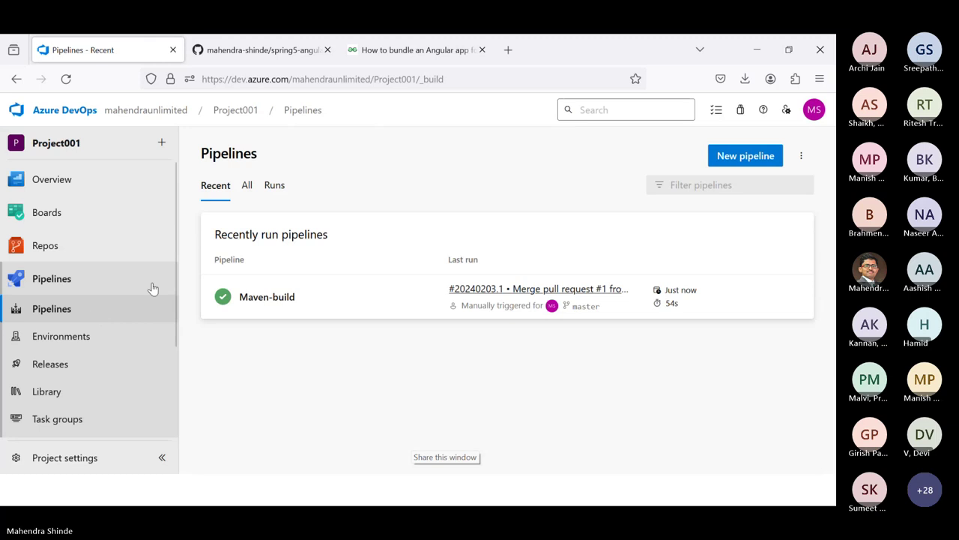
left_click(248, 185)
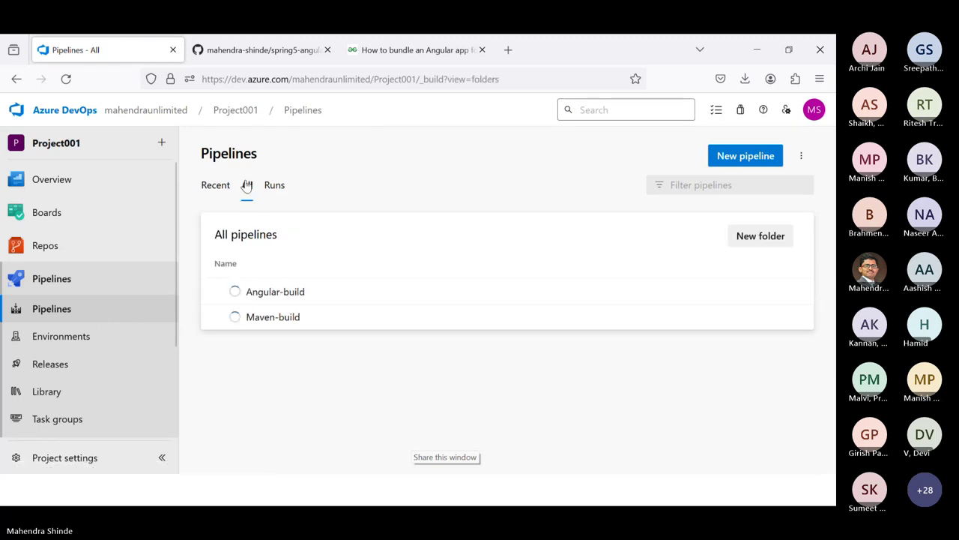
left_click(270, 291)
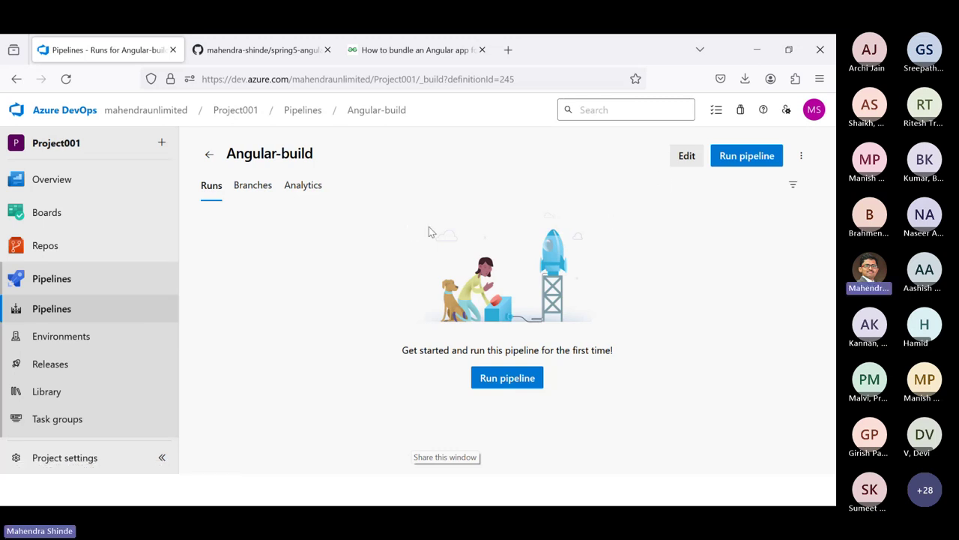
Start Angular-build's first run, #20240203.1, and open its Agent job 1 log.
left_click(733, 155)
left_click(792, 442)
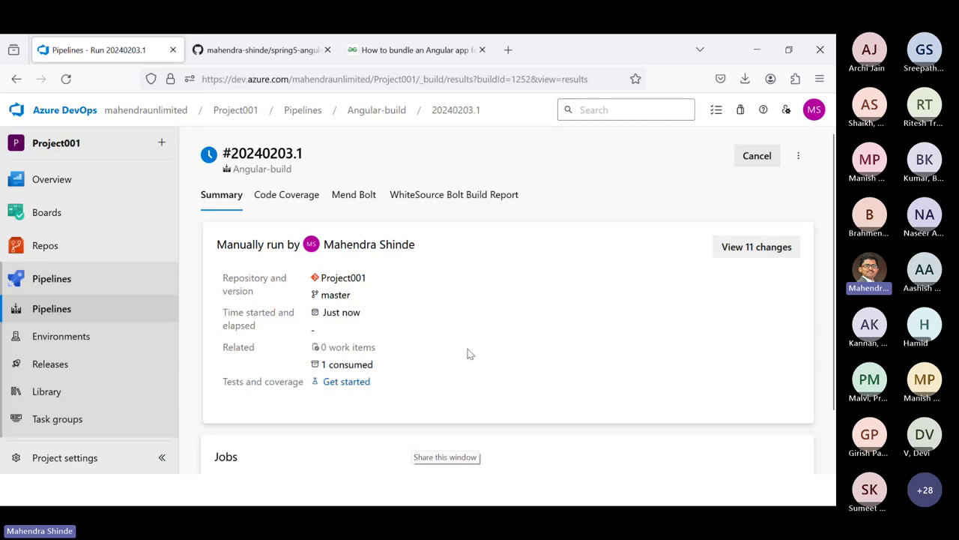
scroll(468, 353, "down", 1)
left_click(278, 451)
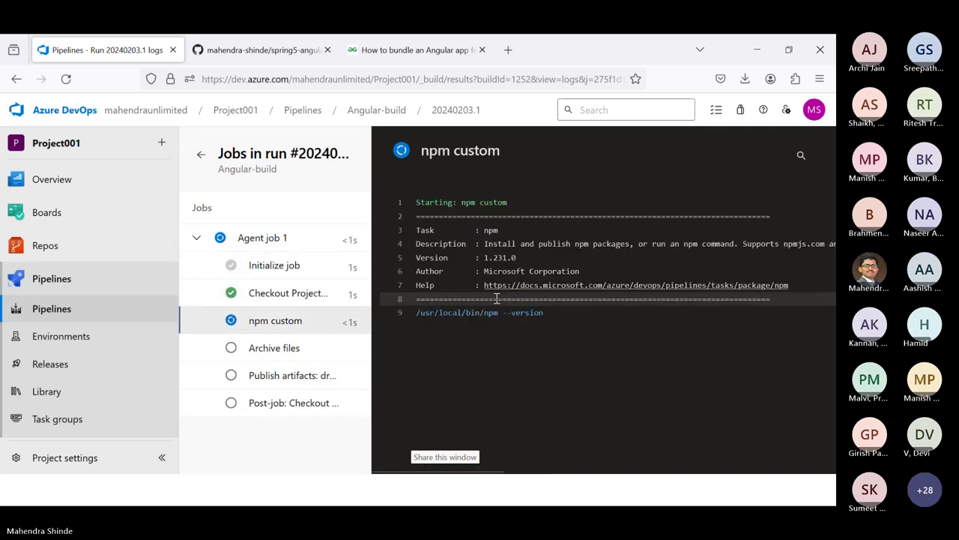
Read the npm custom step's ENOTDIR error on front-end/angular.json, then return to the run summary.
left_click(292, 320)
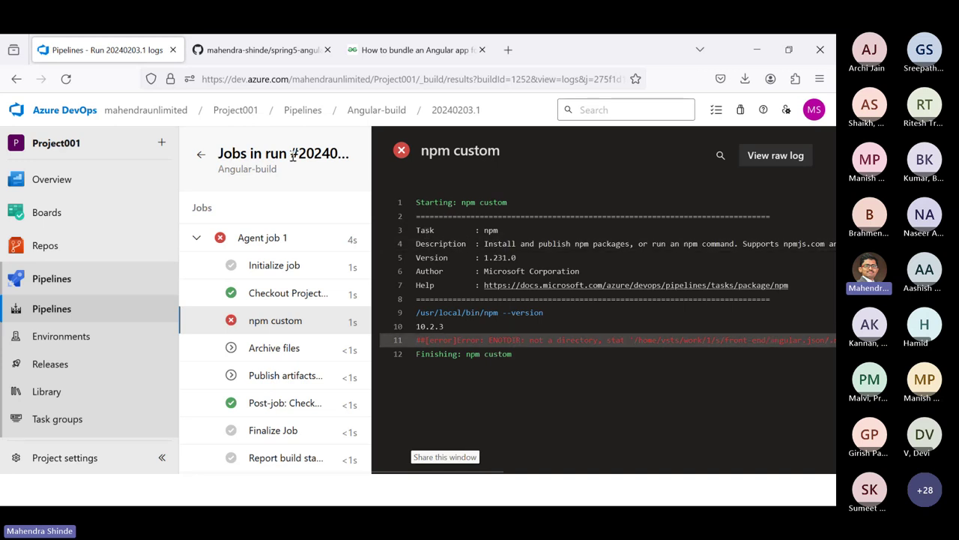
left_click(200, 154)
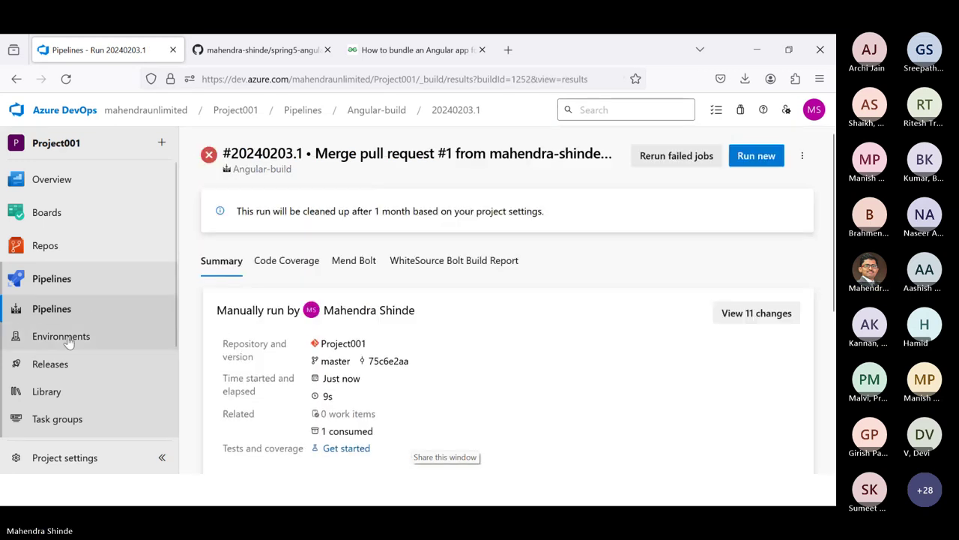
Change the npm custom task's working folder from front-end/angular.json to front-end/.
left_click(802, 155)
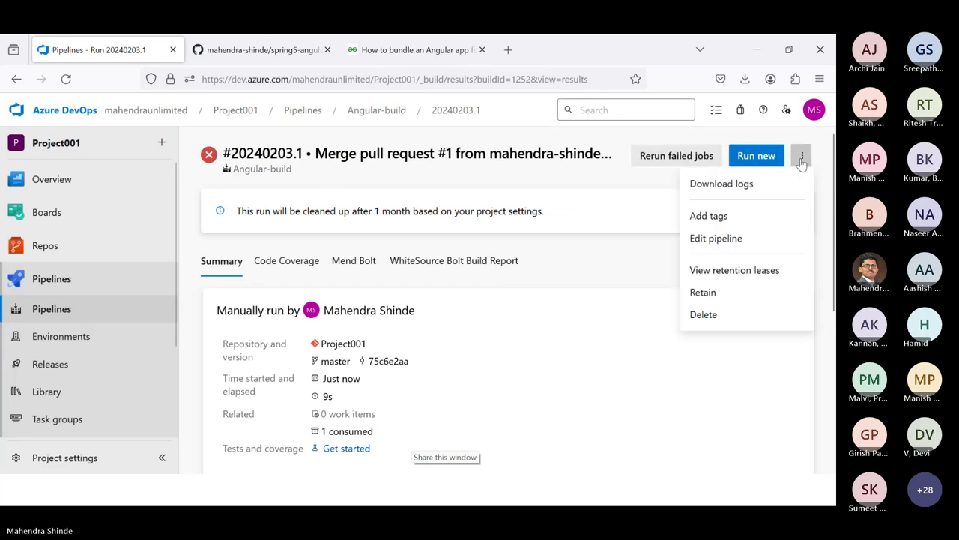
left_click(716, 238)
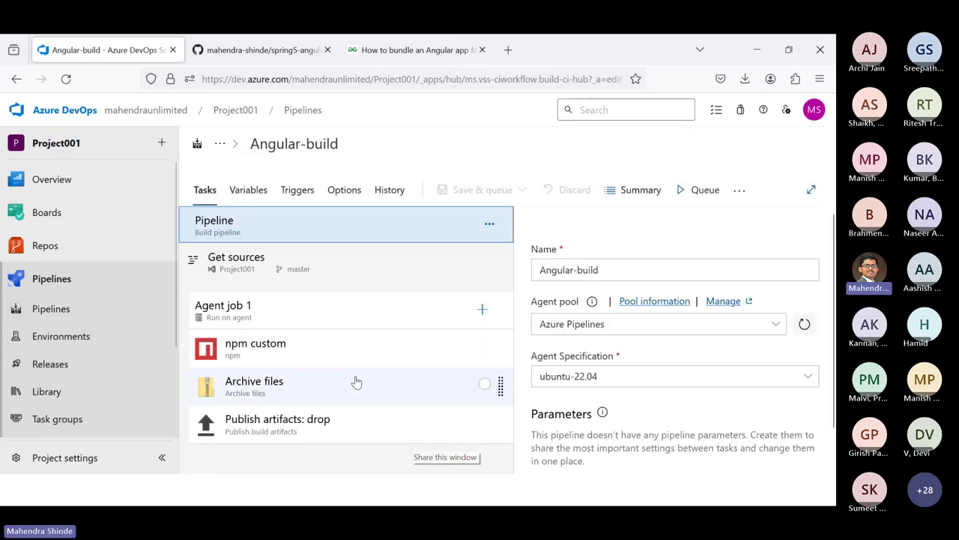
left_click(291, 357)
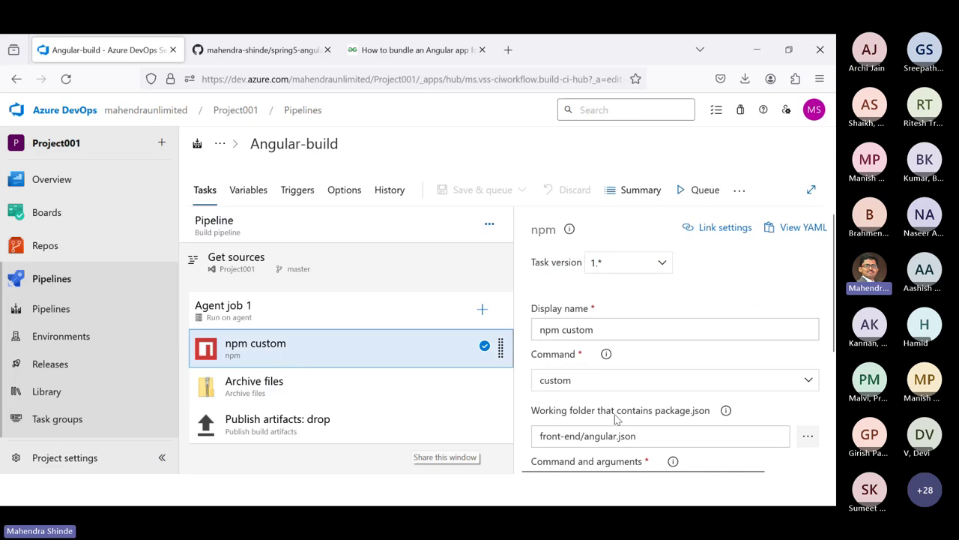
scroll(622, 412, "down", 2)
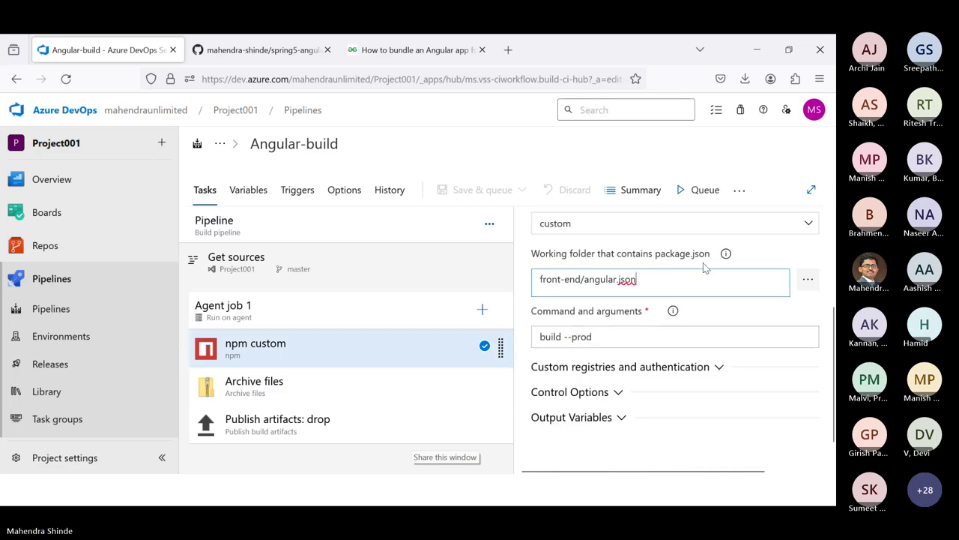
left_click(724, 255)
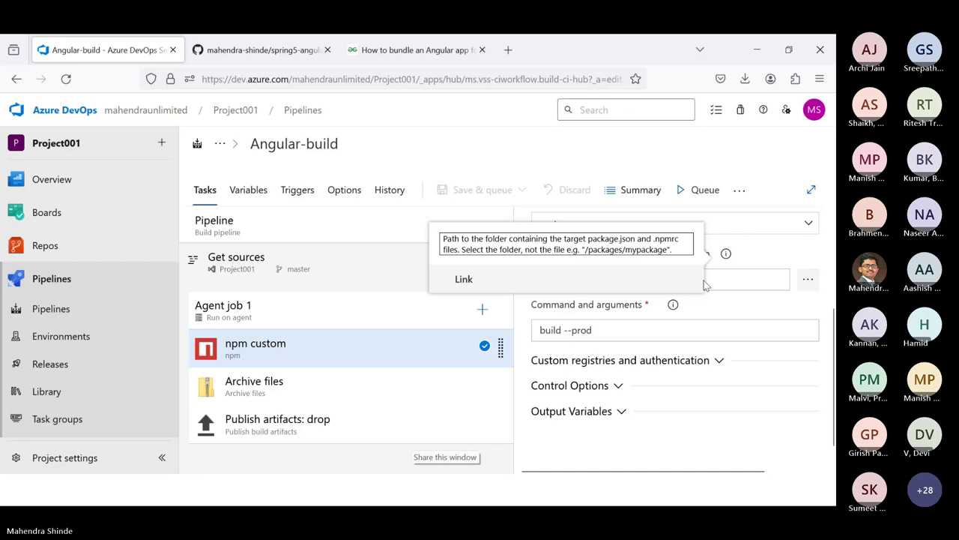
left_click(705, 280)
left_click_drag(705, 280, 586, 274)
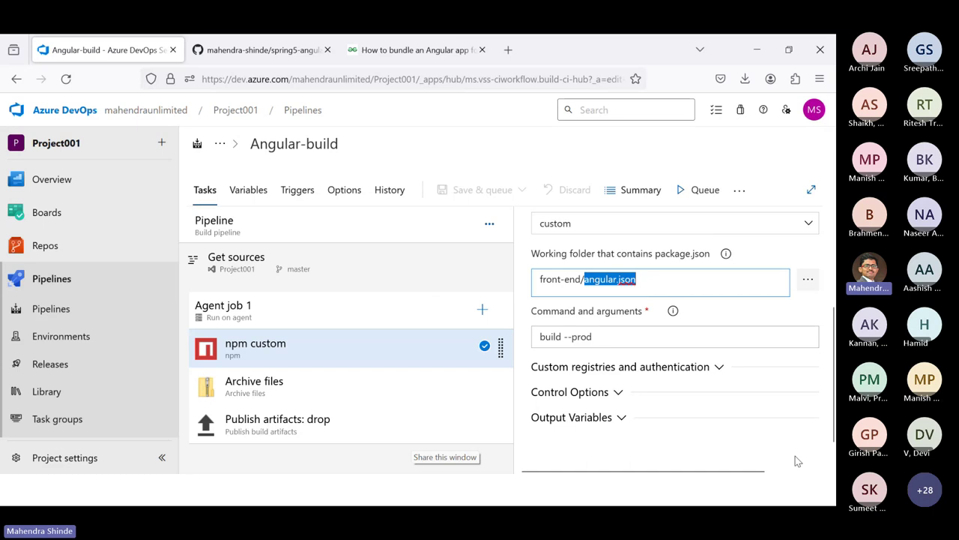
key("BackSpace")
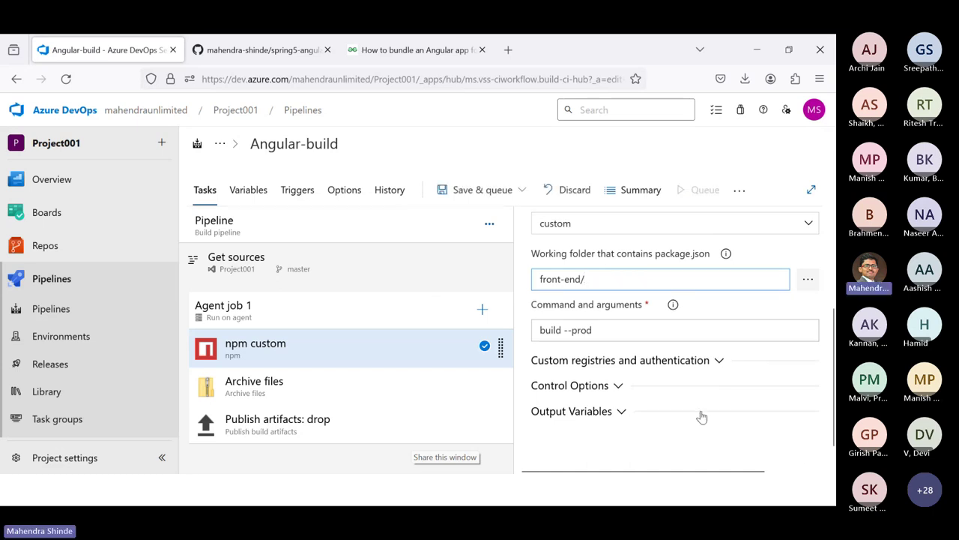
Save the pipeline and start Angular-build run #20240203.2.
left_click(516, 194)
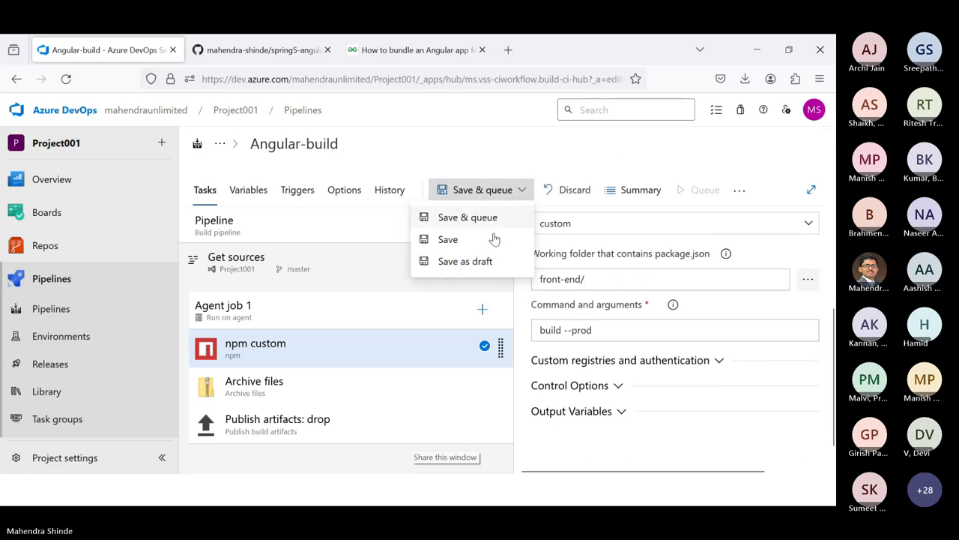
left_click(460, 217)
left_click(760, 441)
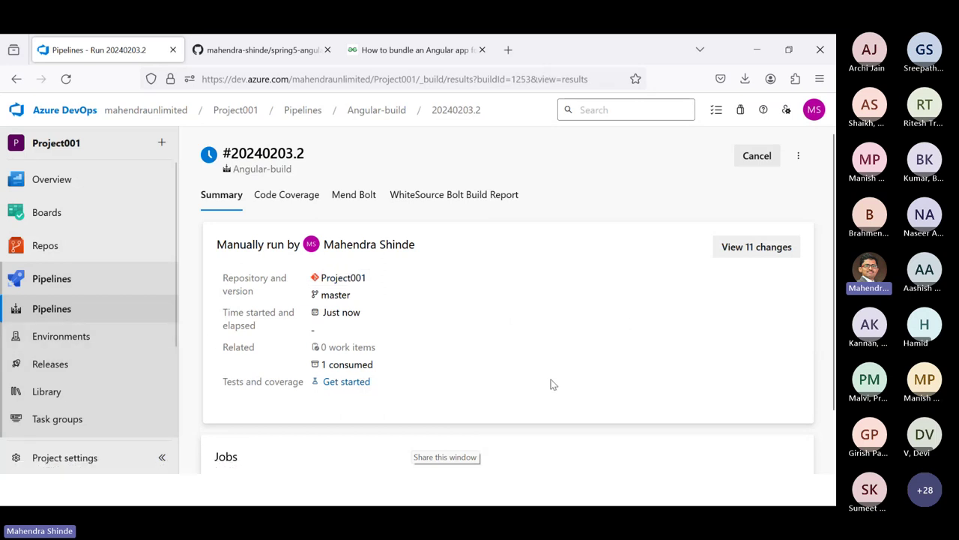
Check Angular-build run #20240203.2's summary, then go back to the recent pipelines list.
left_click(91, 313)
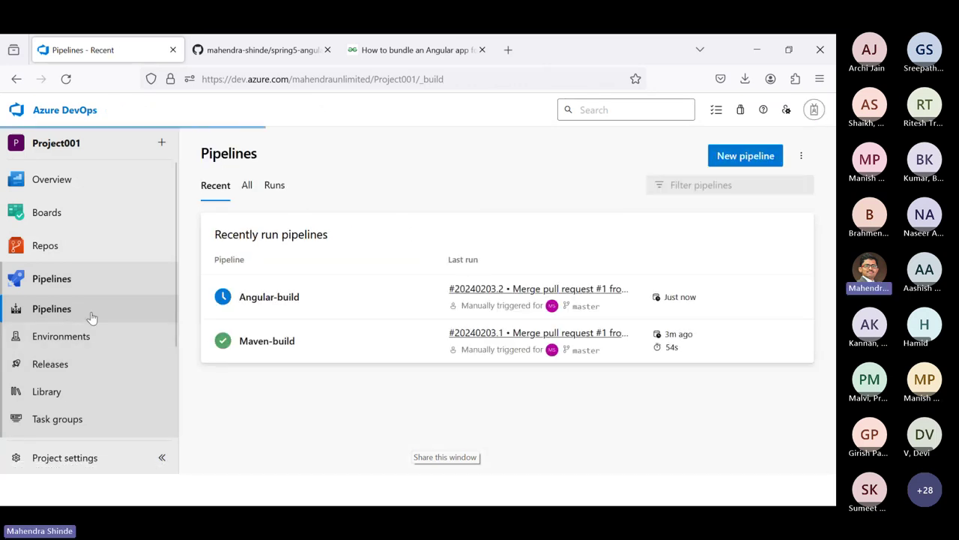
left_click(307, 302)
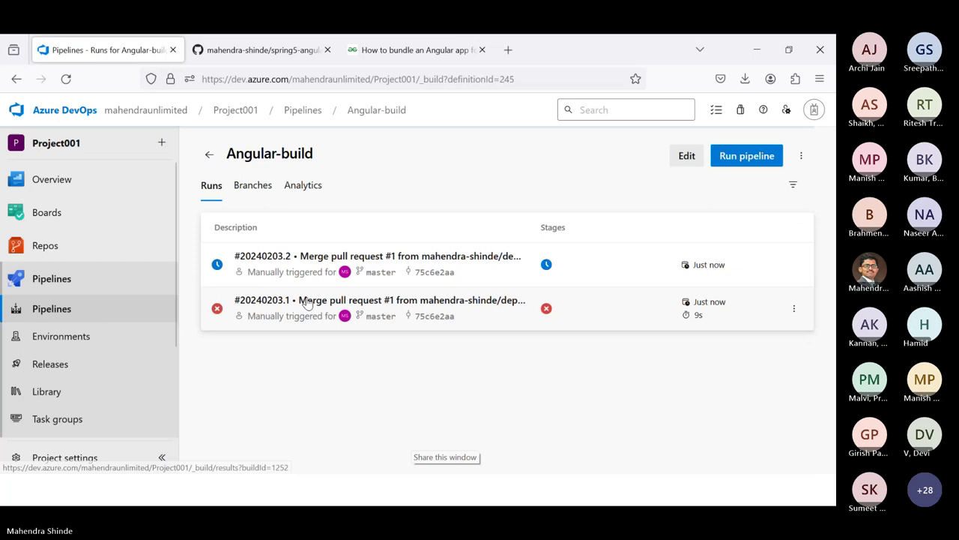
left_click(537, 255)
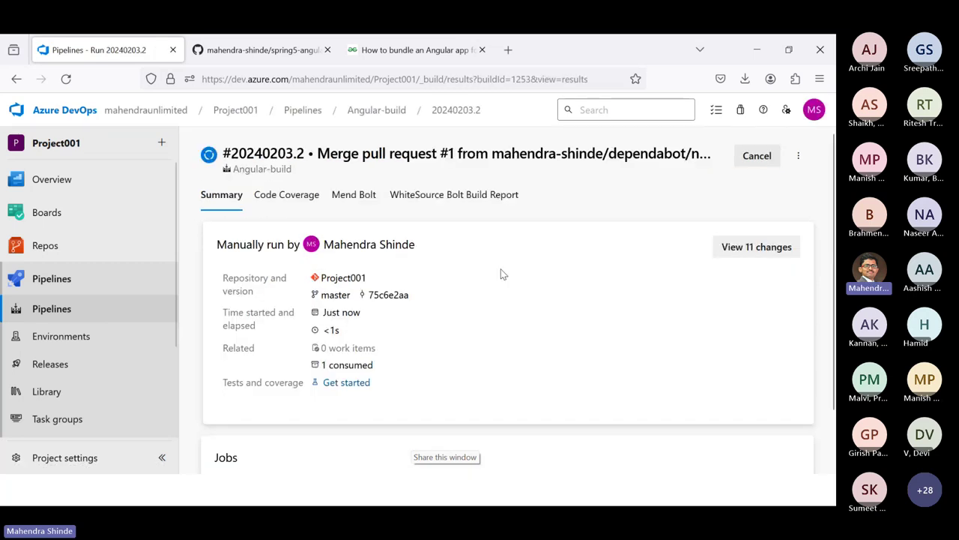
left_click(126, 305)
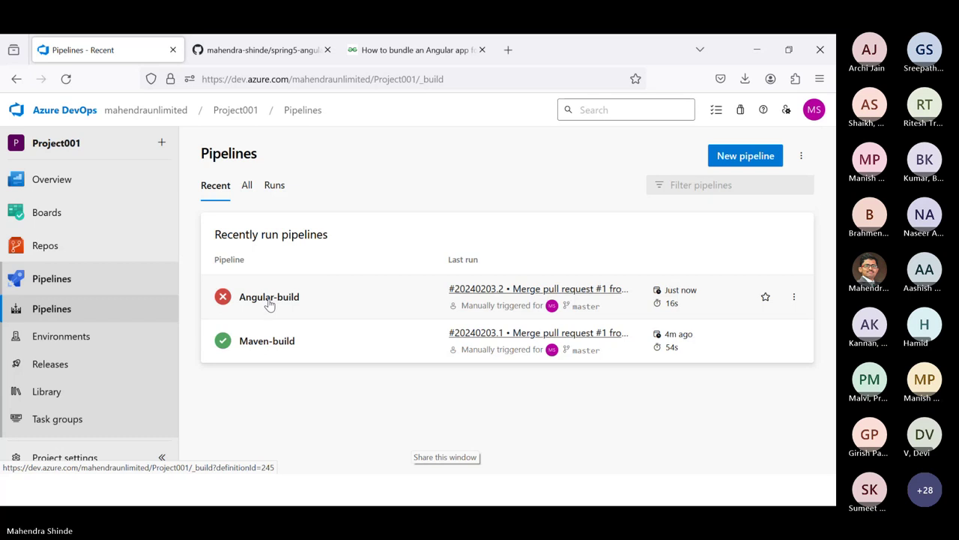
Open the npm custom step log of failed run #20240203.2.
left_click(268, 300)
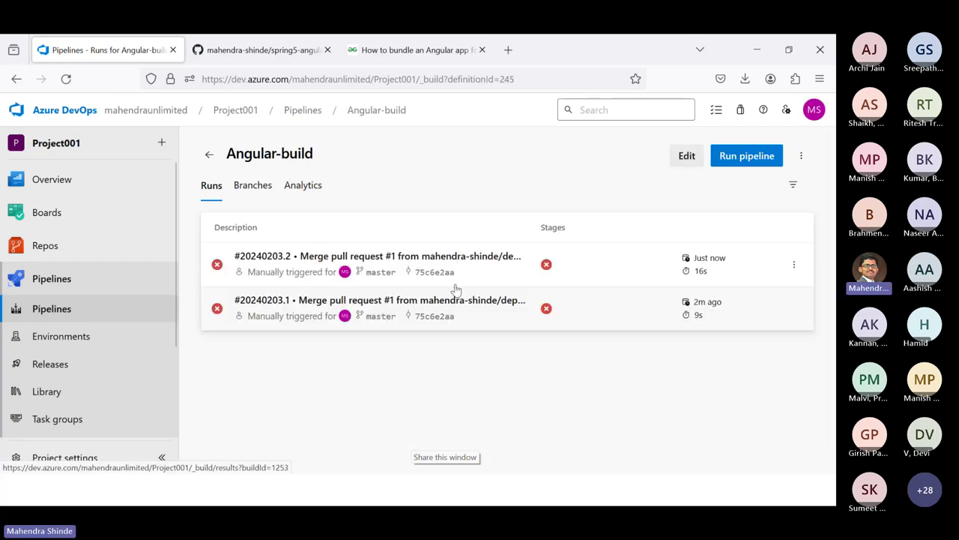
left_click(485, 271)
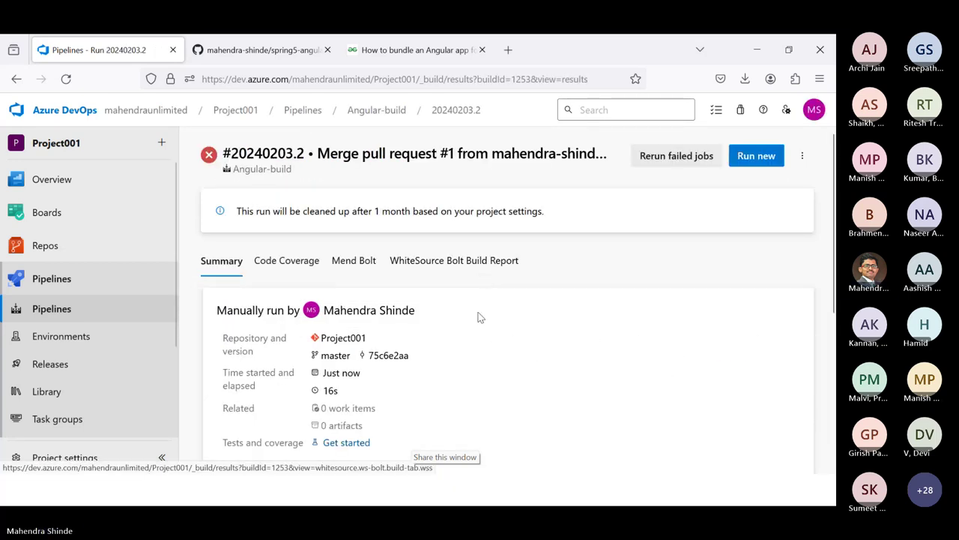
scroll(481, 317, "down", 3)
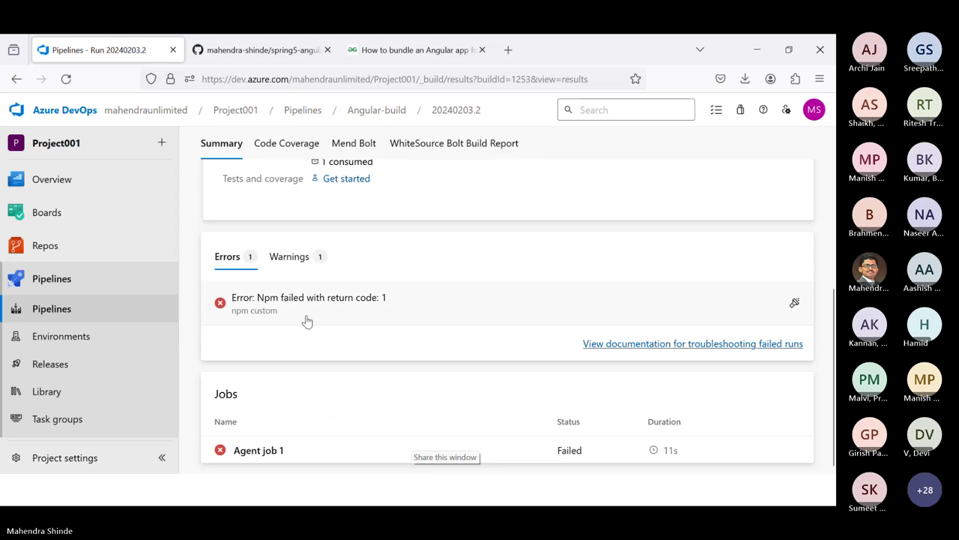
left_click(331, 460)
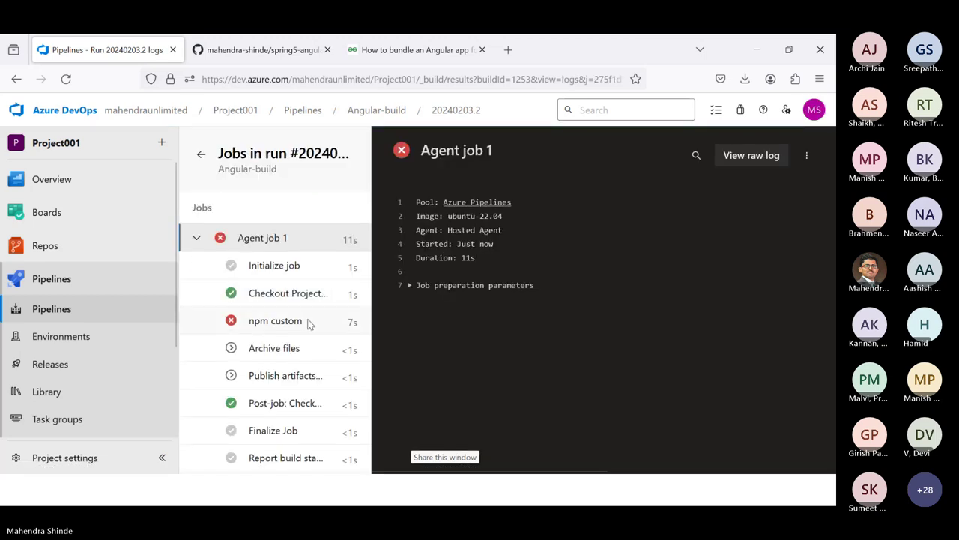
left_click(307, 322)
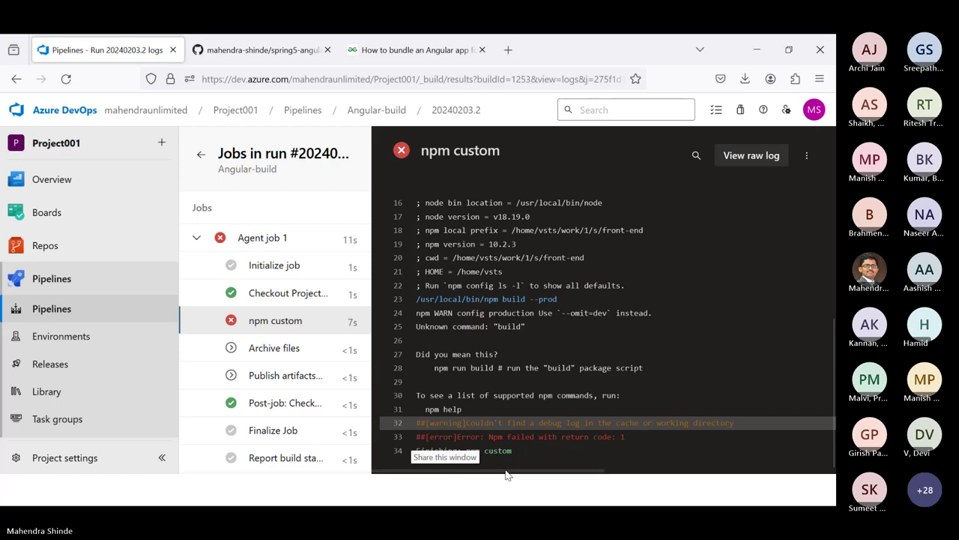
Select the suggested 'npm run build' command in the log and return to the pipelines list.
mouse_move(507, 474)
left_mouse_down()
mouse_move(551, 476)
mouse_move(507, 477)
left_mouse_up()
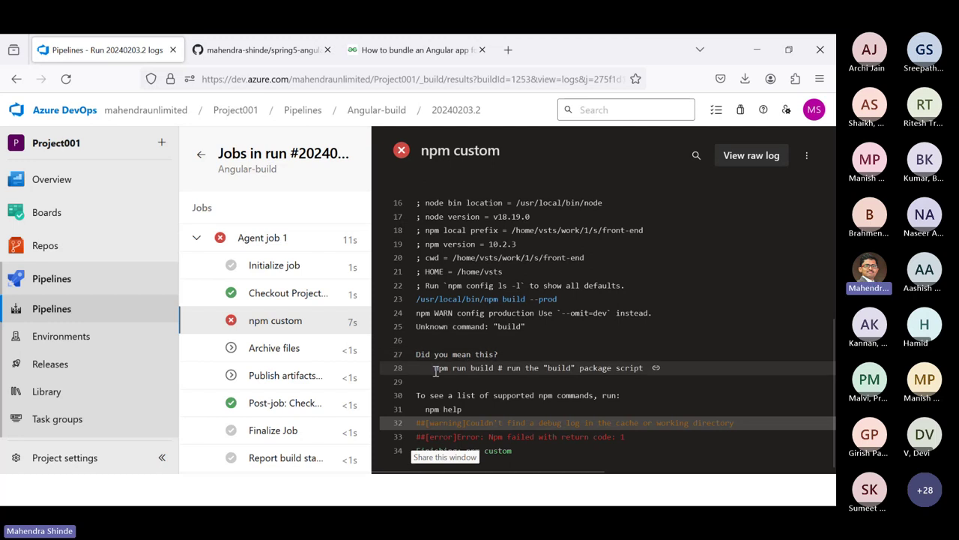
left_click_drag(433, 367, 493, 368)
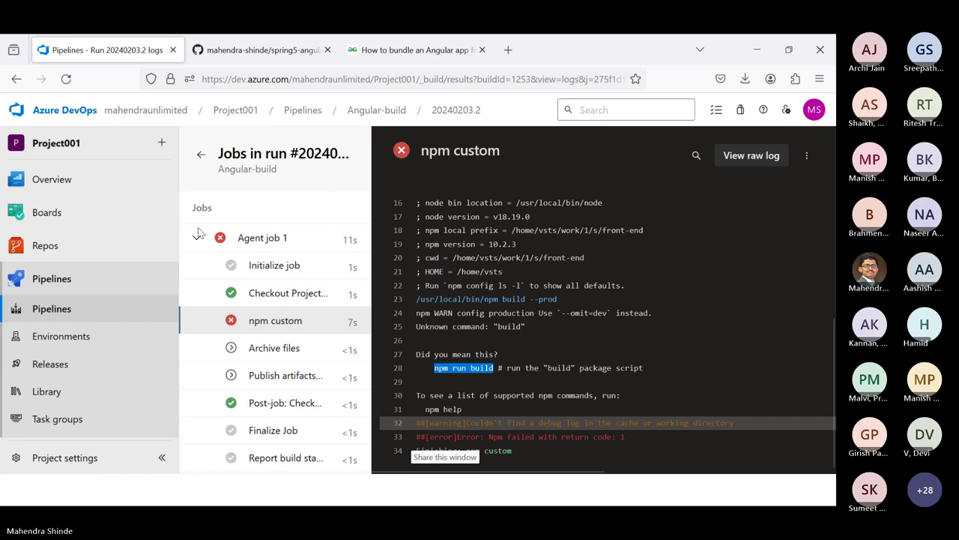
left_click(103, 311)
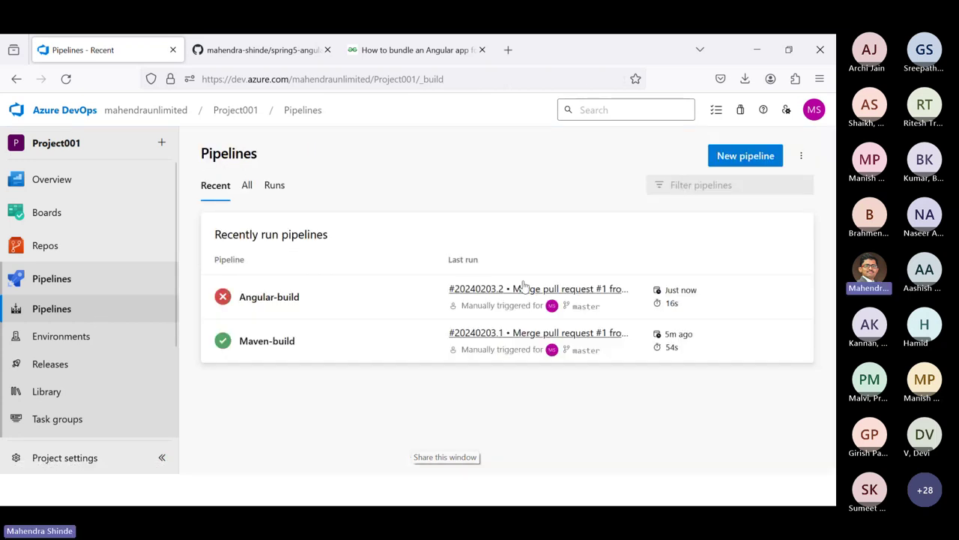
Prepend 'run' to the npm custom task's arguments so they read 'run build --prod'.
left_click(794, 297)
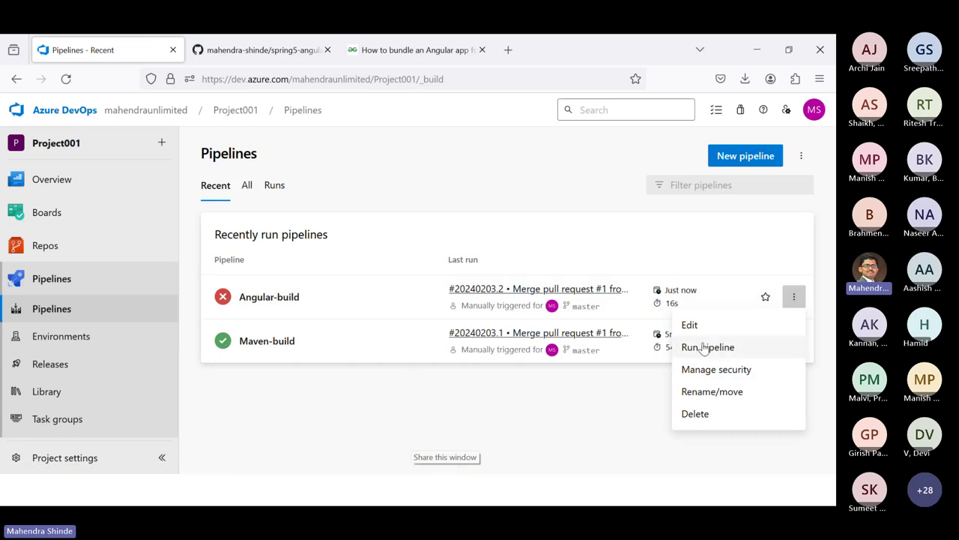
left_click(690, 324)
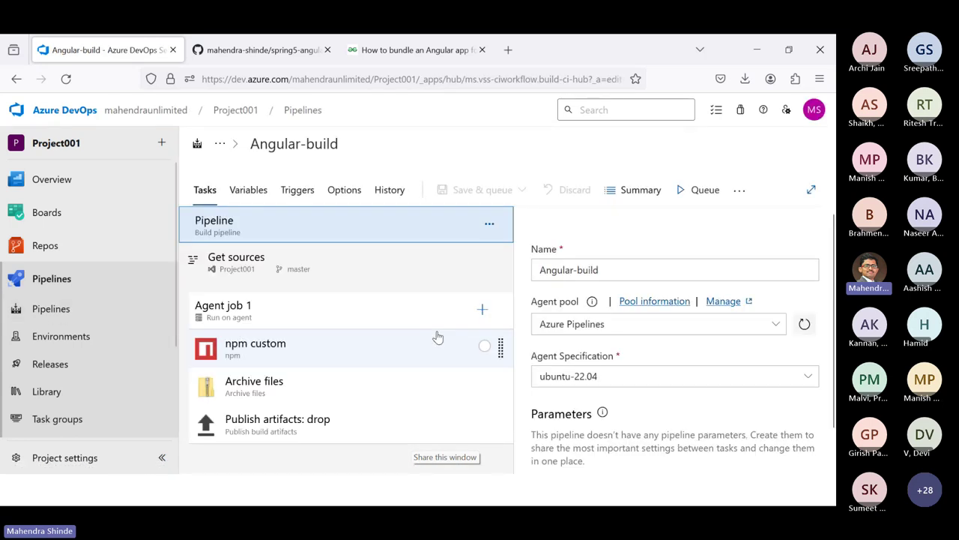
left_click(360, 358)
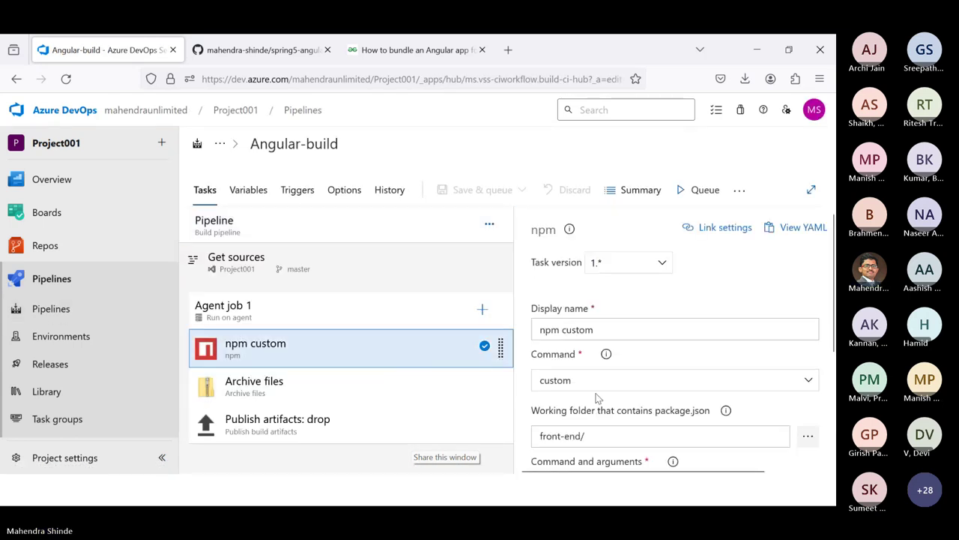
scroll(598, 397, "down", 2)
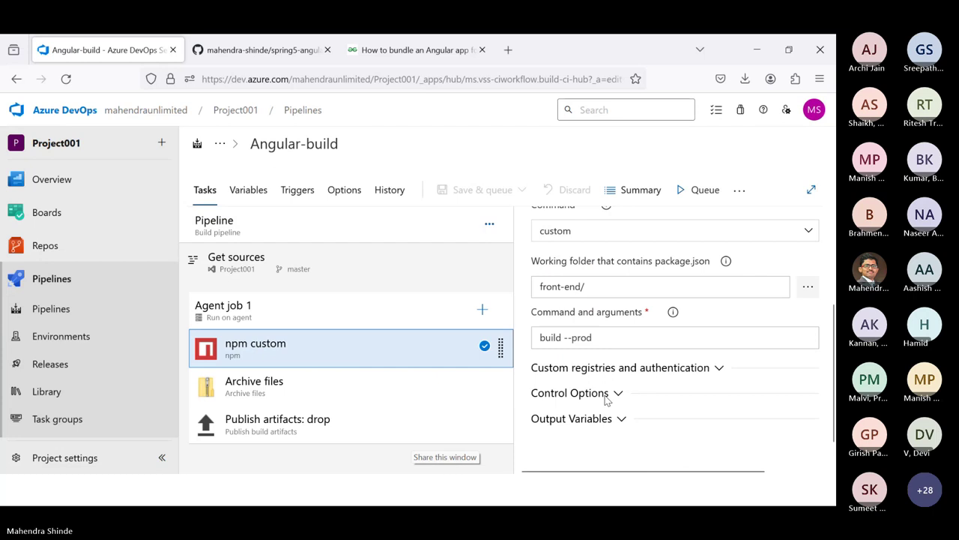
left_click(614, 330)
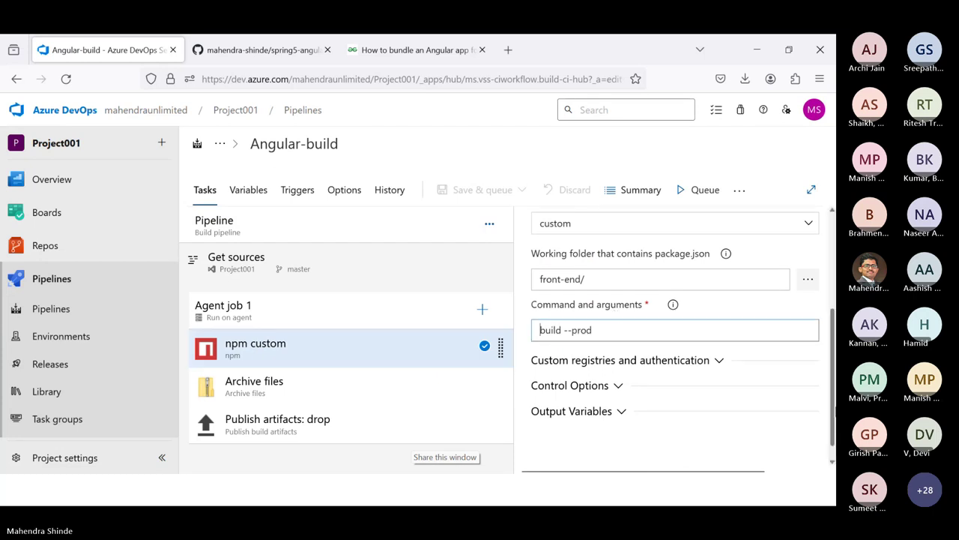
type("run")
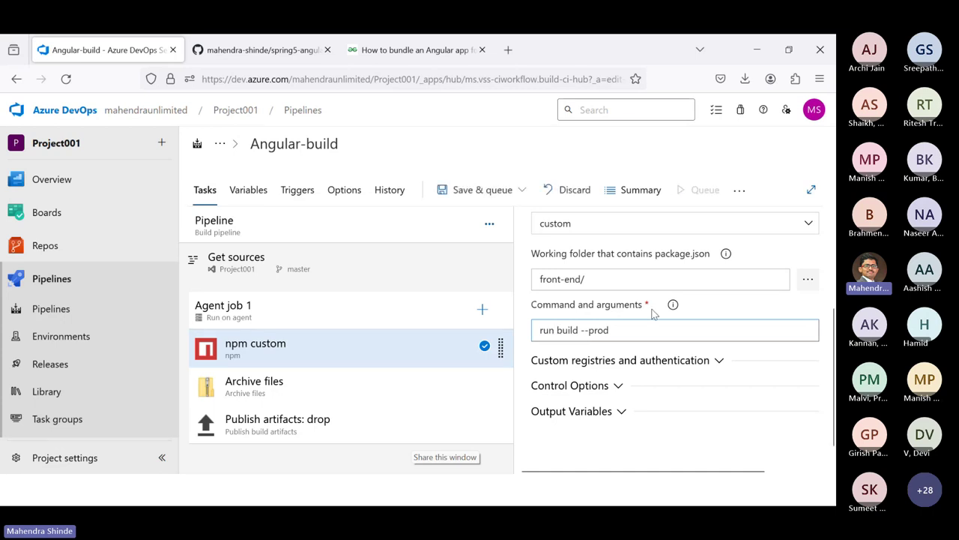
Save the pipeline and start a new Angular-build run, #20240203.3.
left_click(472, 189)
left_click(459, 219)
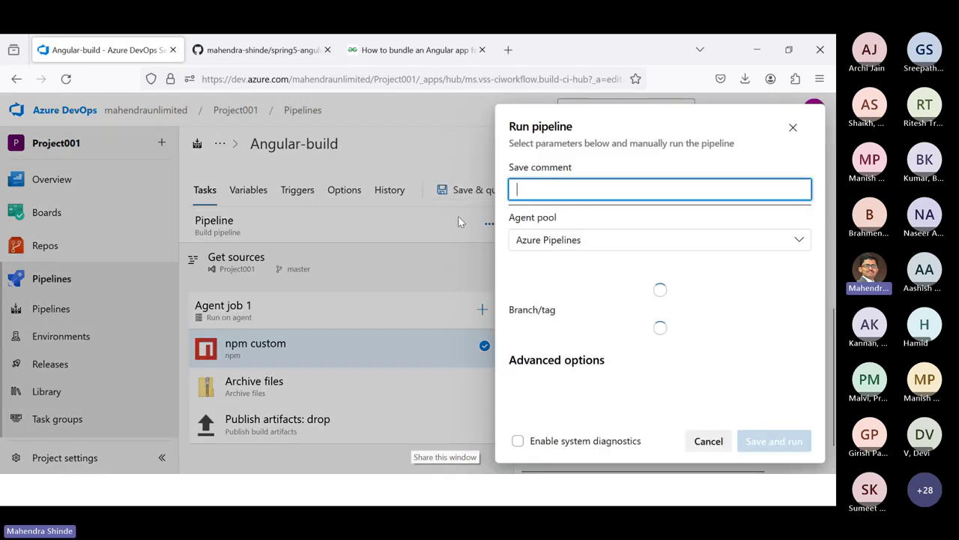
left_click(750, 441)
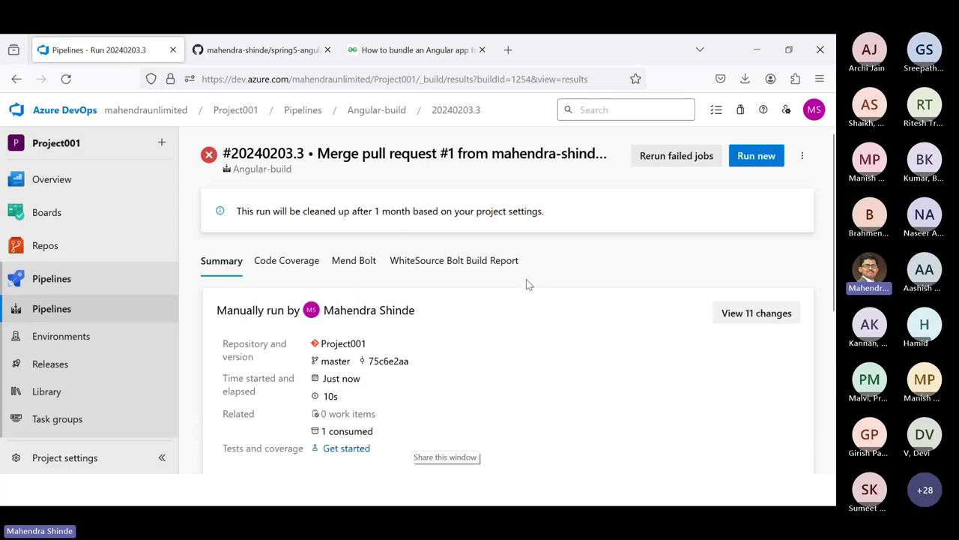
scroll(526, 283, "down", 3)
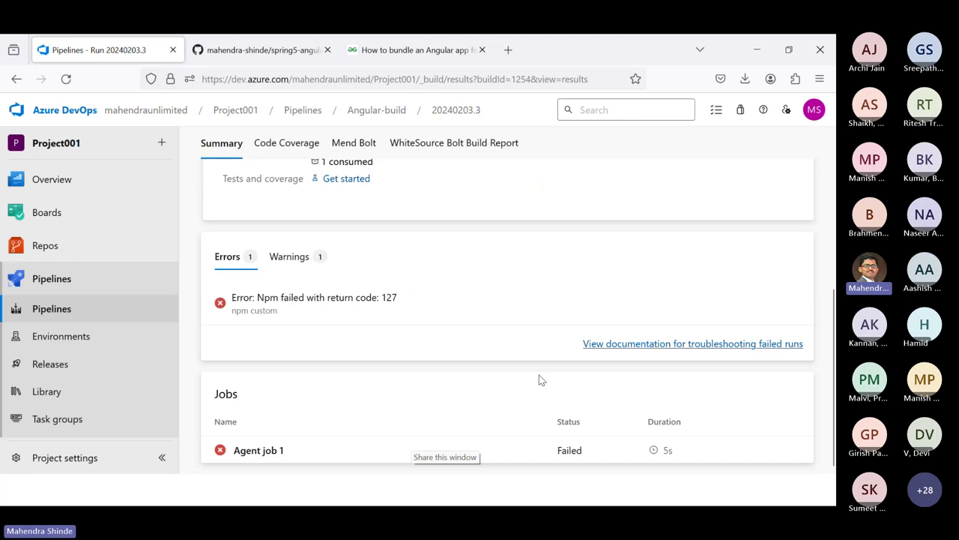
left_click(292, 448)
left_click(294, 320)
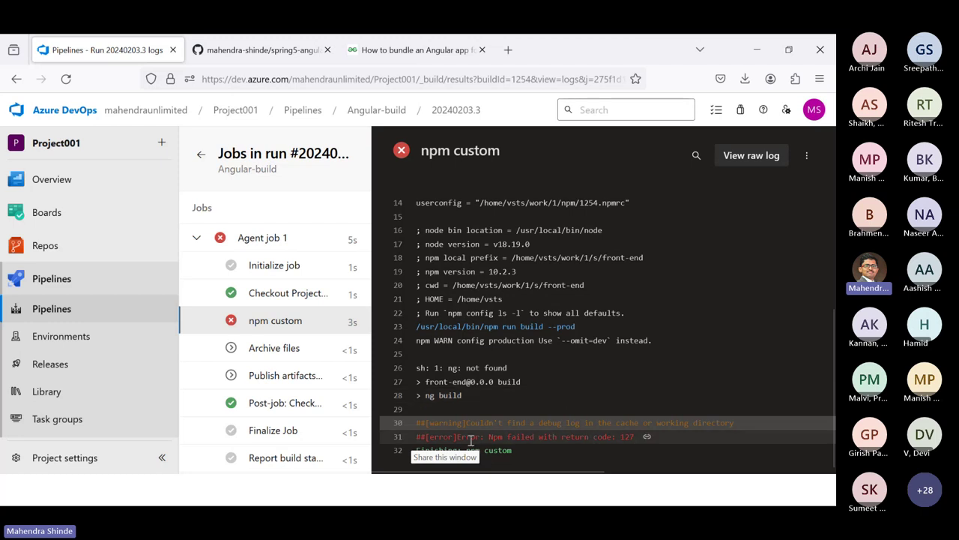
double_click(453, 368)
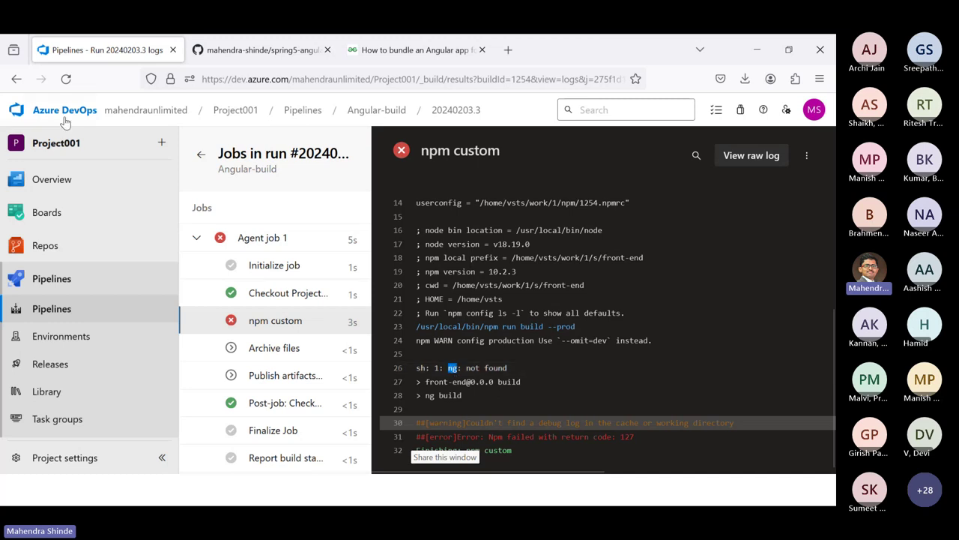
left_click(16, 79)
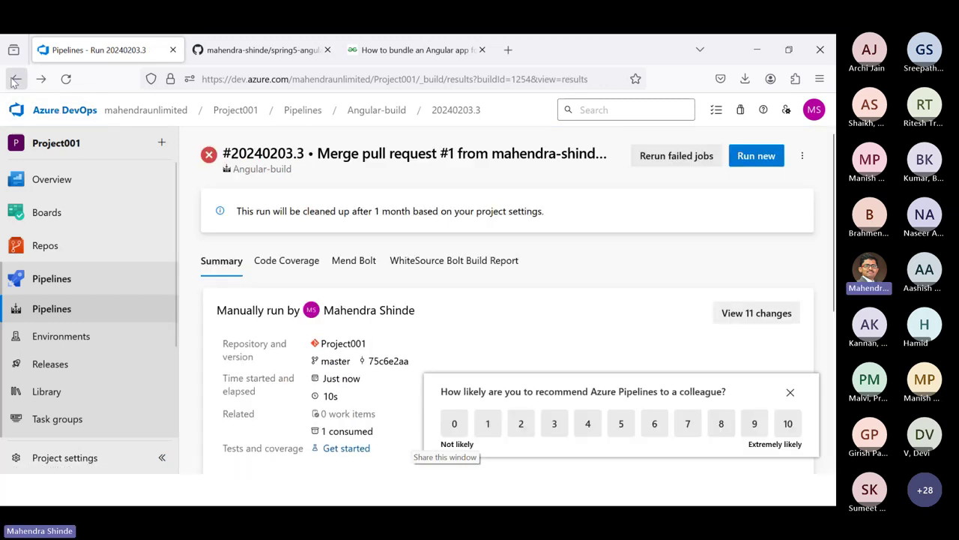
left_click(16, 78)
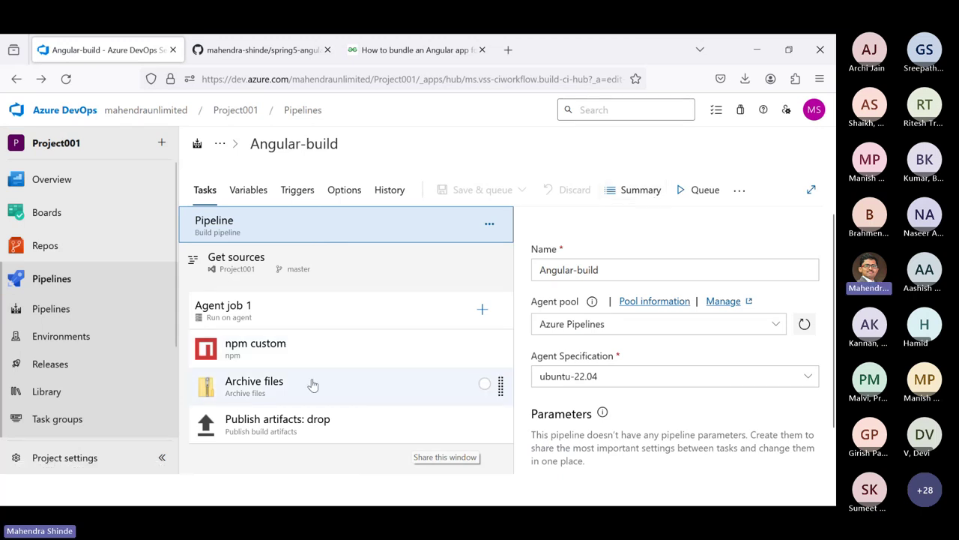
Set the first npm task's command to install.
left_click(255, 345)
left_click(807, 380)
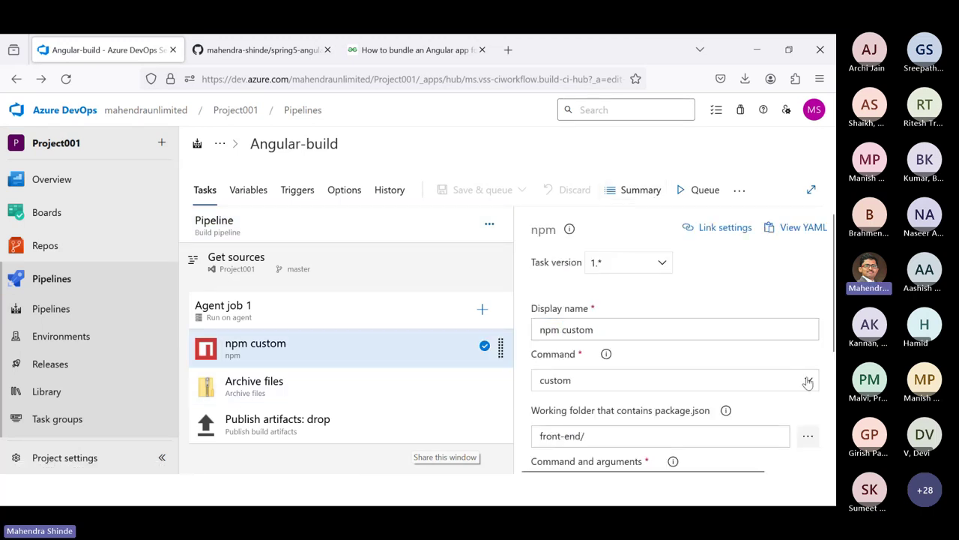
left_click(592, 320)
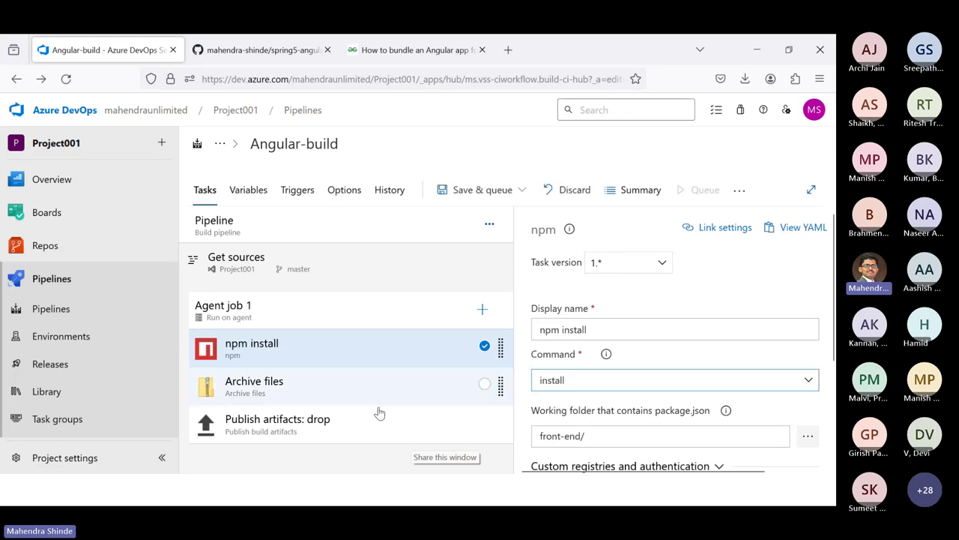
Clone the npm install task and rename the copy 'Angular build', running custom command run build --prod.
right_click(341, 365)
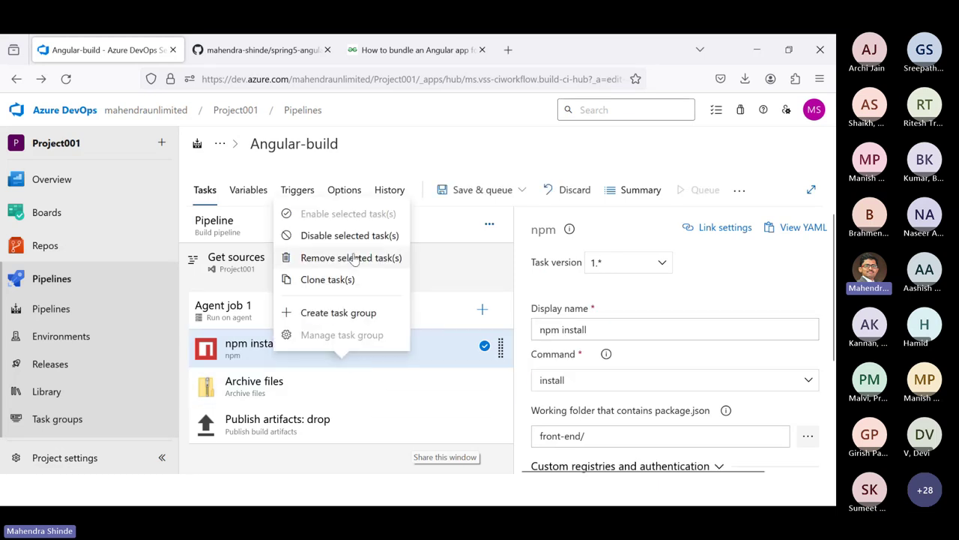
left_click(348, 280)
left_click(328, 392)
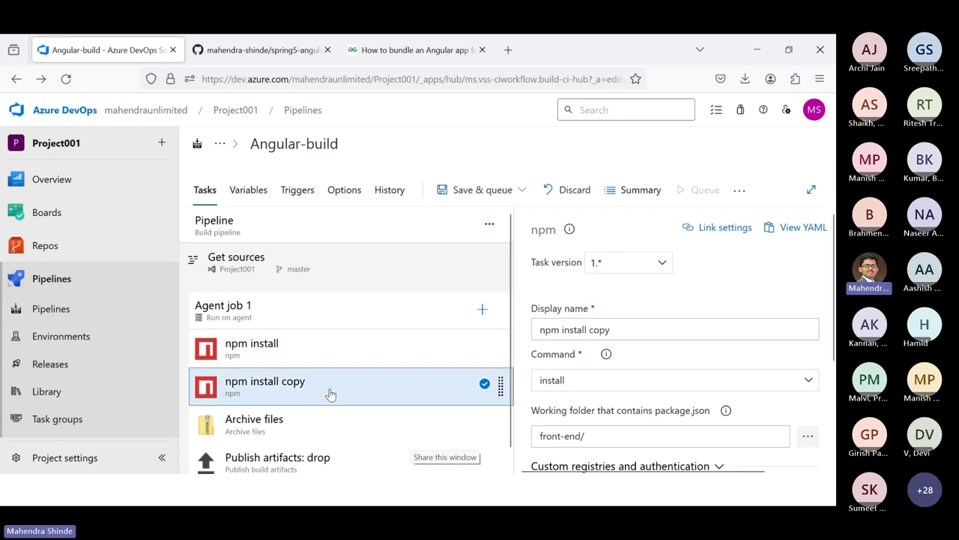
triple_click(613, 328)
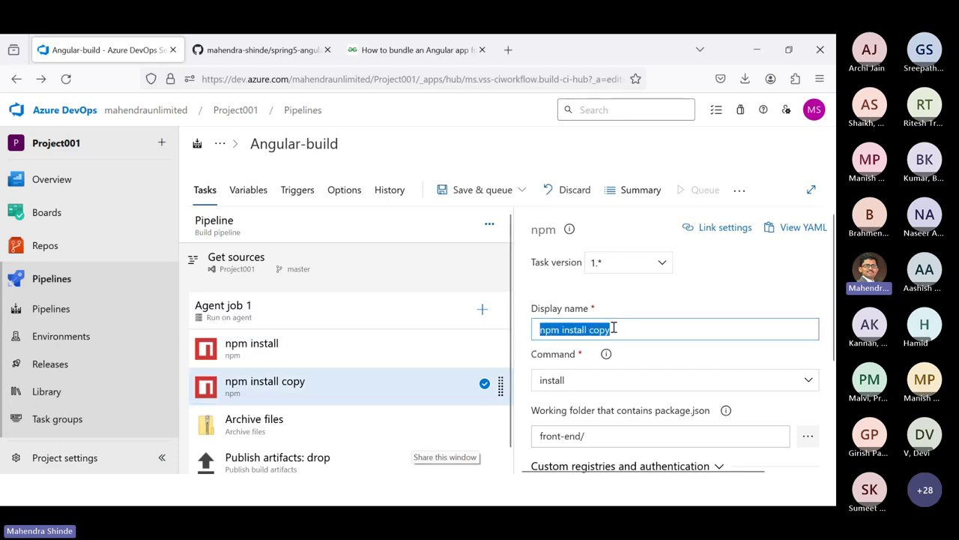
type("Angula")
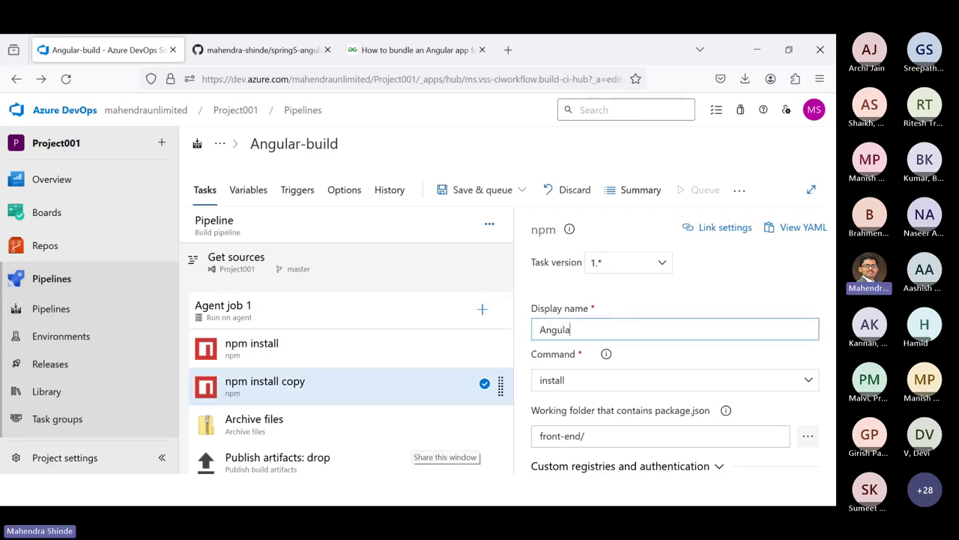
type("r build")
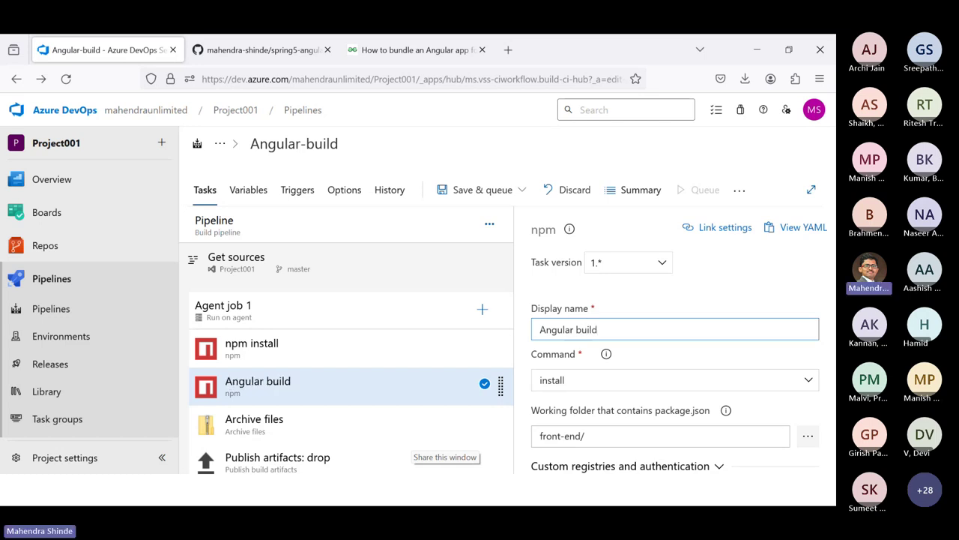
left_click(605, 381)
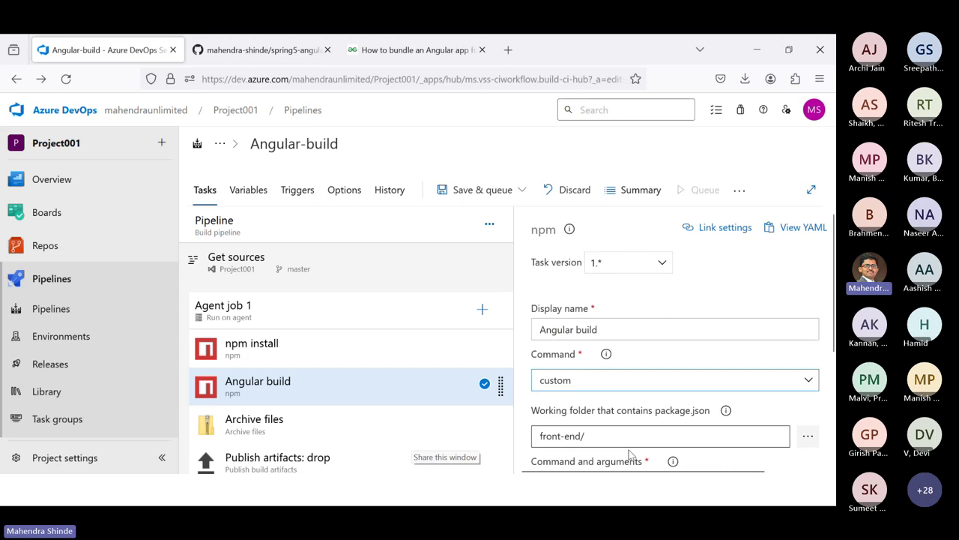
scroll(632, 449, "down", 2)
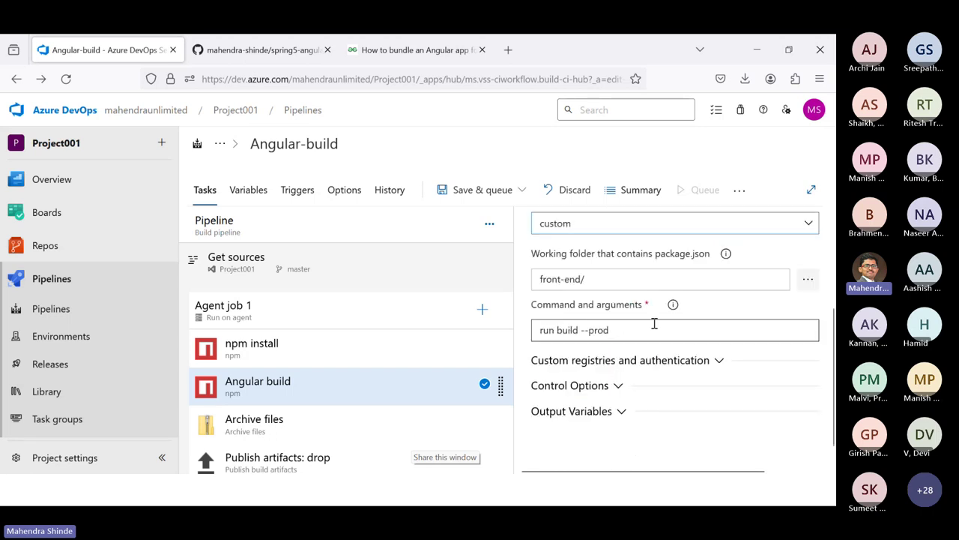
left_click(285, 346)
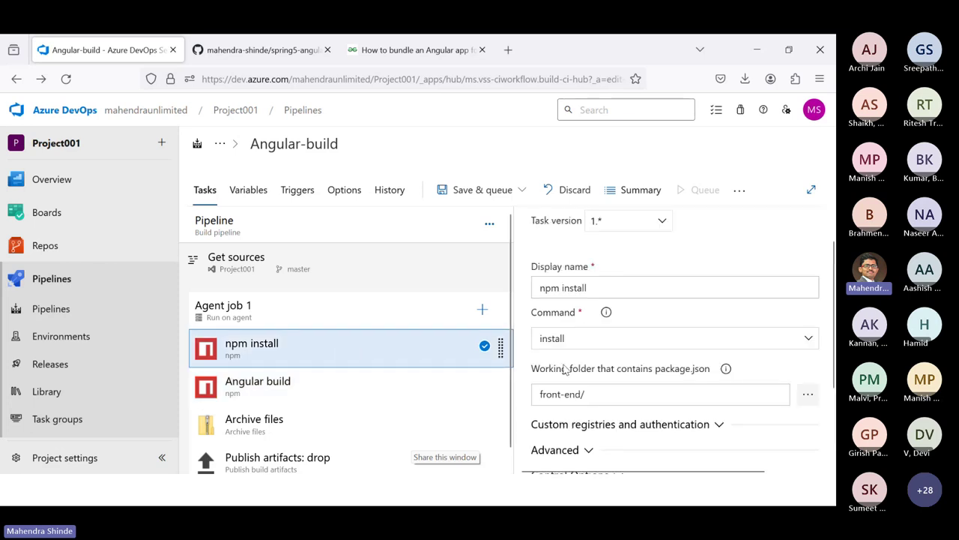
left_click(309, 391)
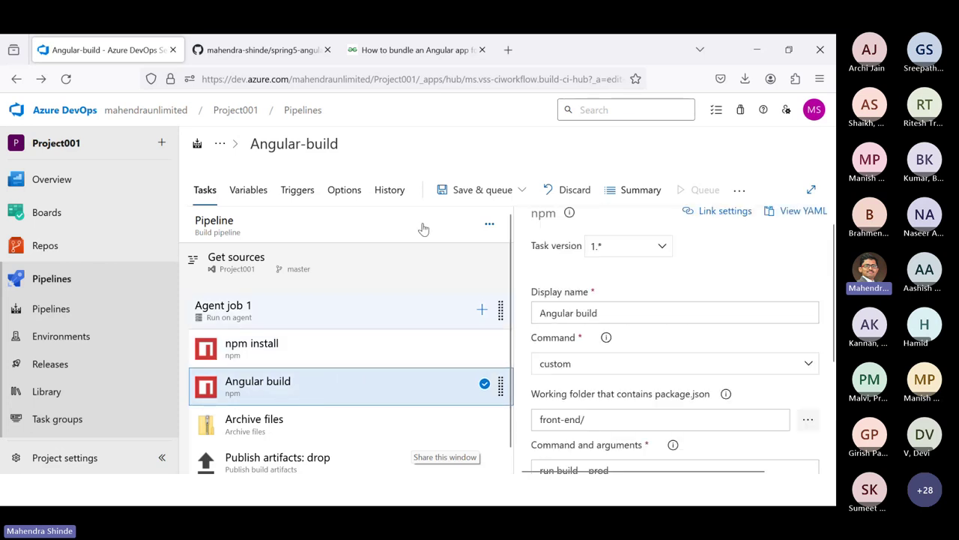
left_click(469, 190)
Save the pipeline, start run 20240203.4, and open the Agent job 1 logs.
left_click(464, 215)
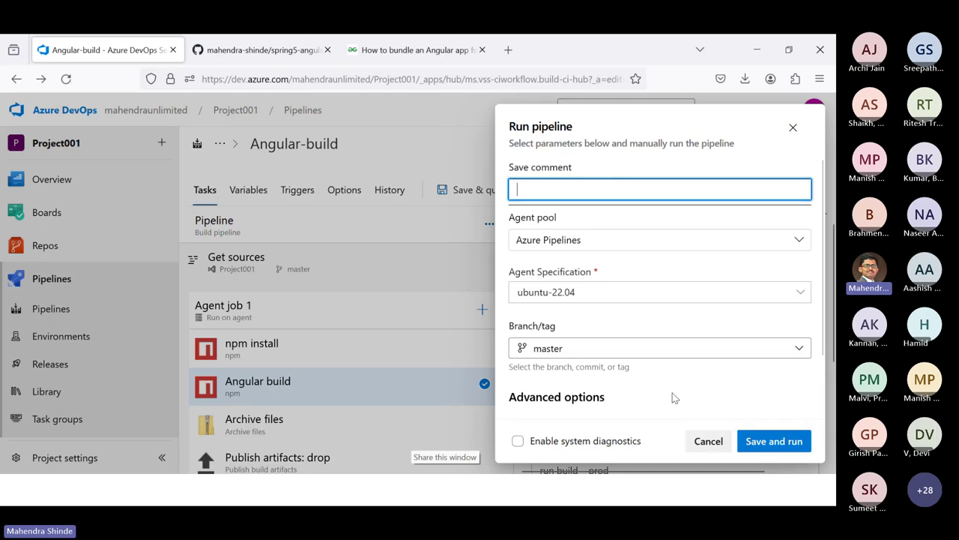
left_click(774, 440)
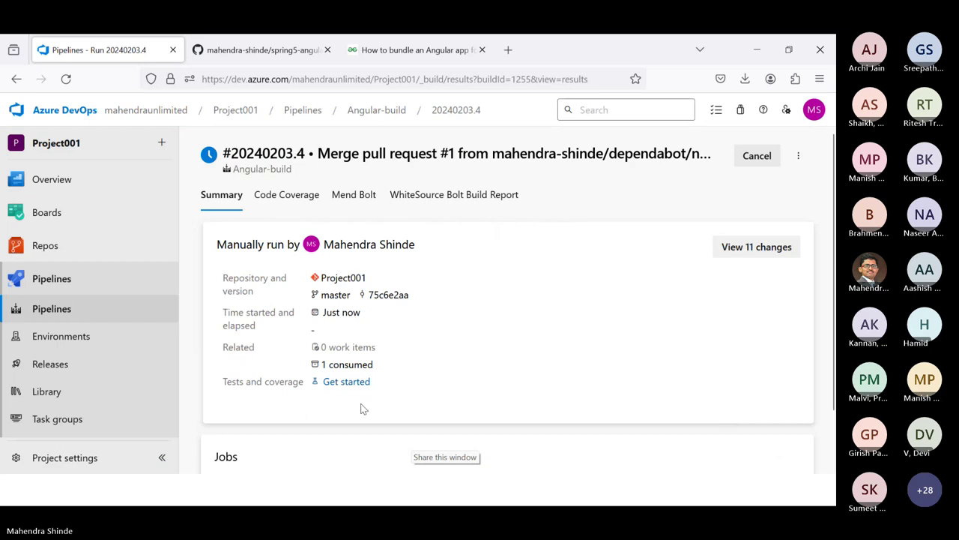
scroll(337, 427, "down", 1)
left_click(305, 449)
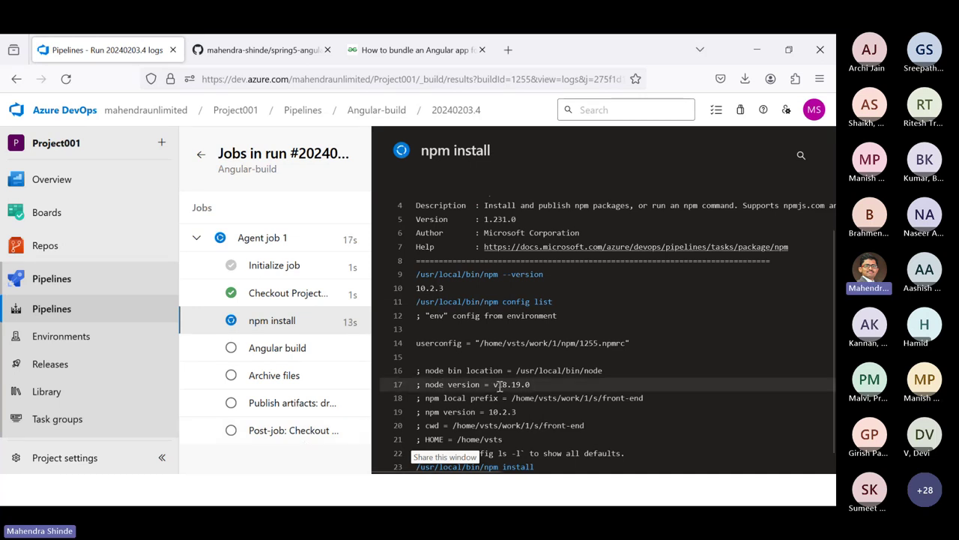
Advance the slideshow to the Introduction to Azure Repos slide, then switch to Notepad.
left_click(756, 50)
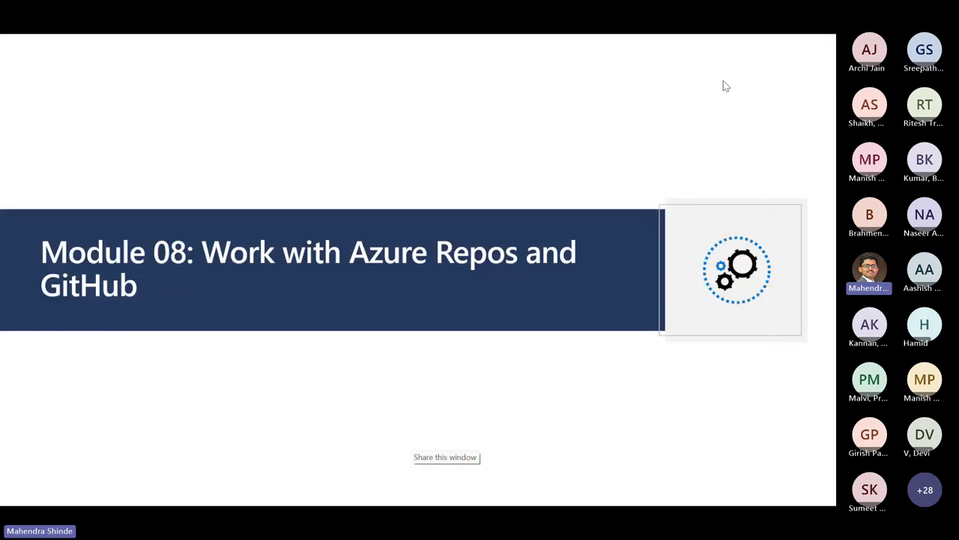
key("Right")
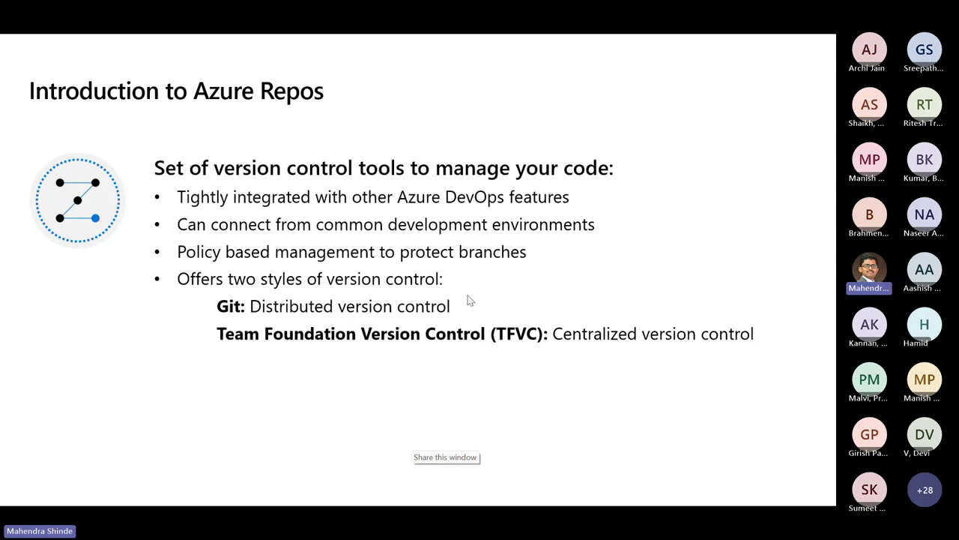
key("alt+Tab")
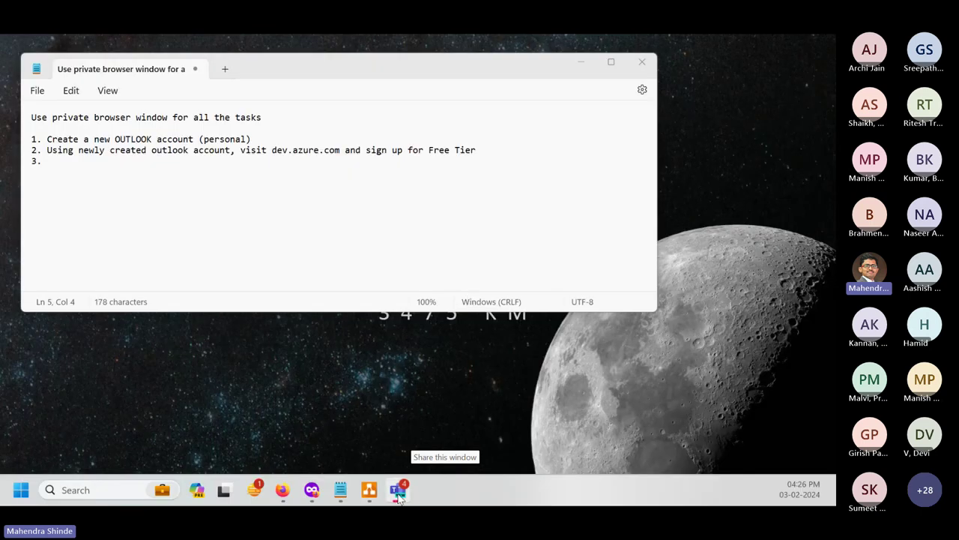
Add a new Page-4 with a process box labelled 'Get Source Code'.
left_click(368, 489)
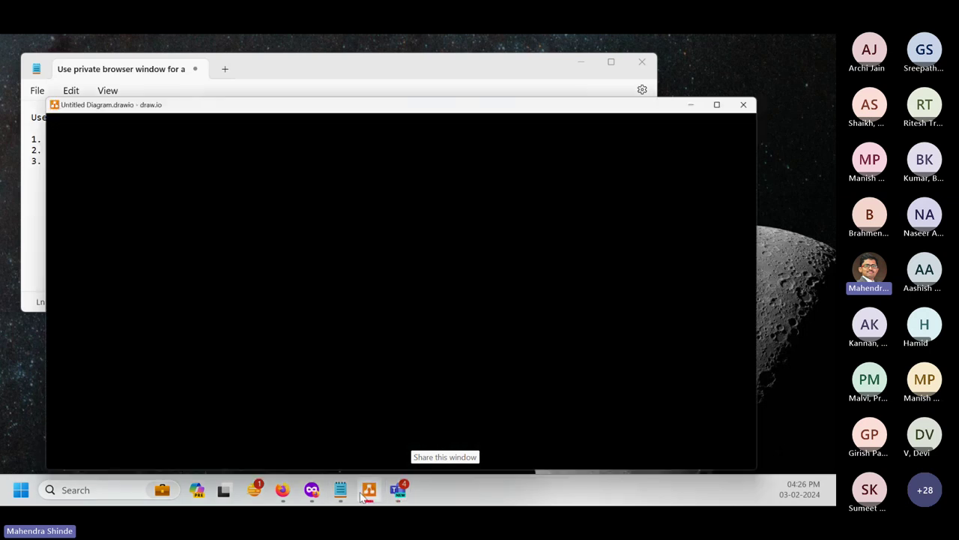
left_click(419, 376)
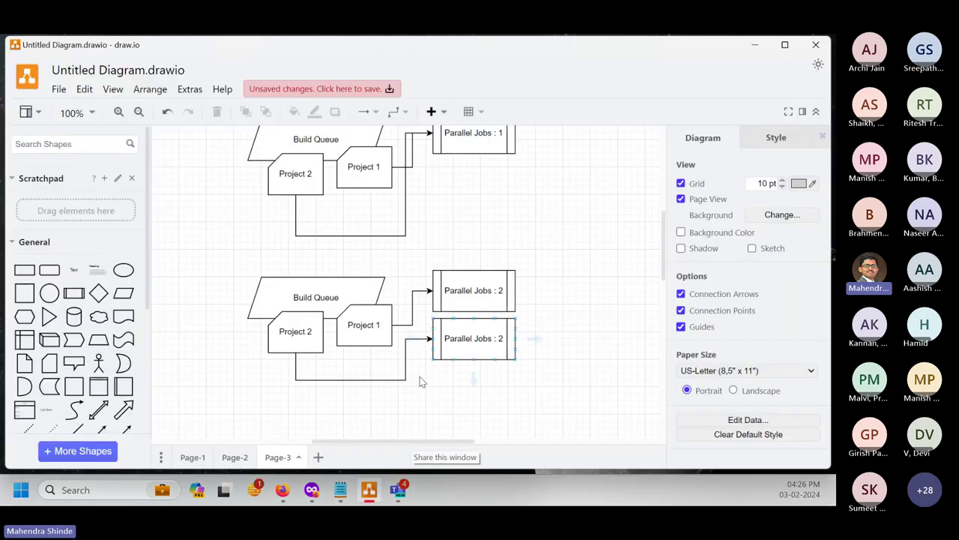
left_click(317, 457)
left_click(75, 293)
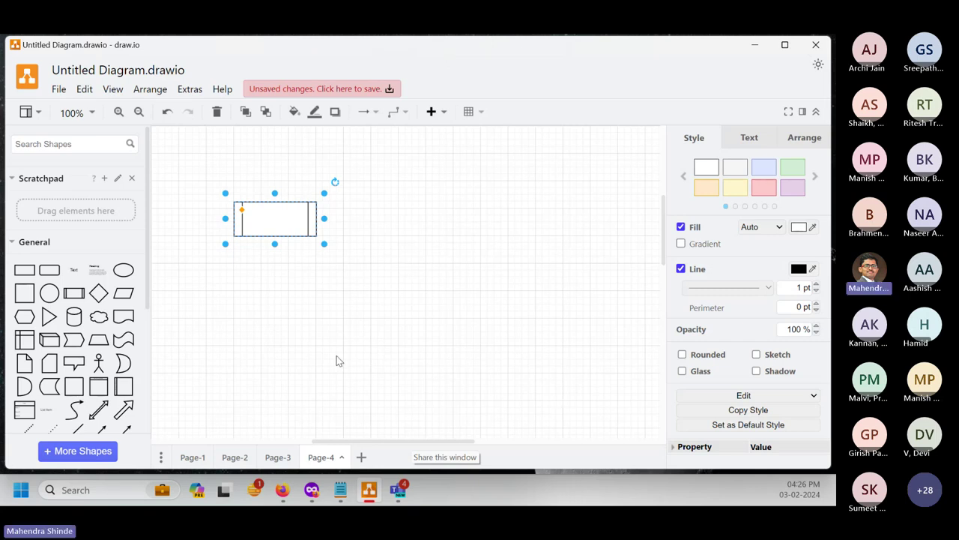
double_click(288, 221)
type("Ge")
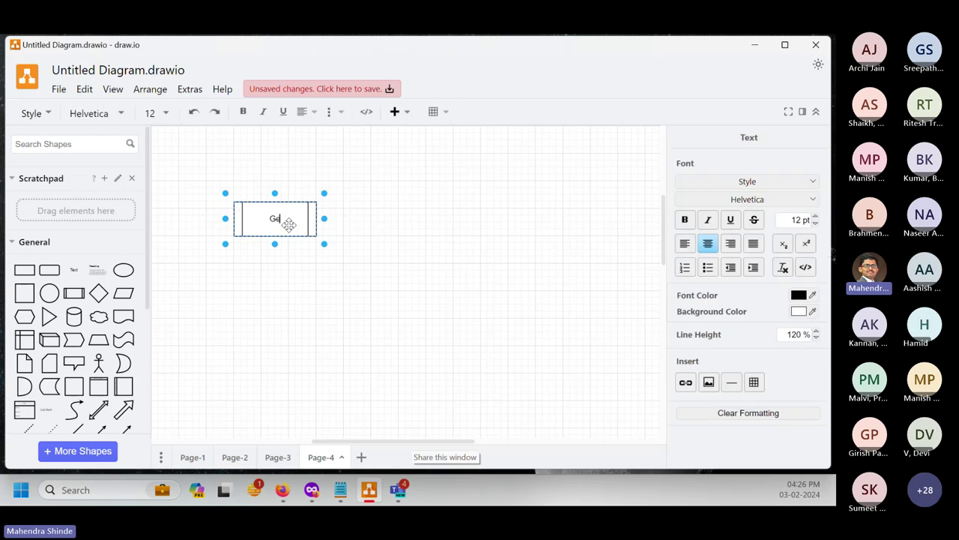
type("t Sol")
type("urce Code")
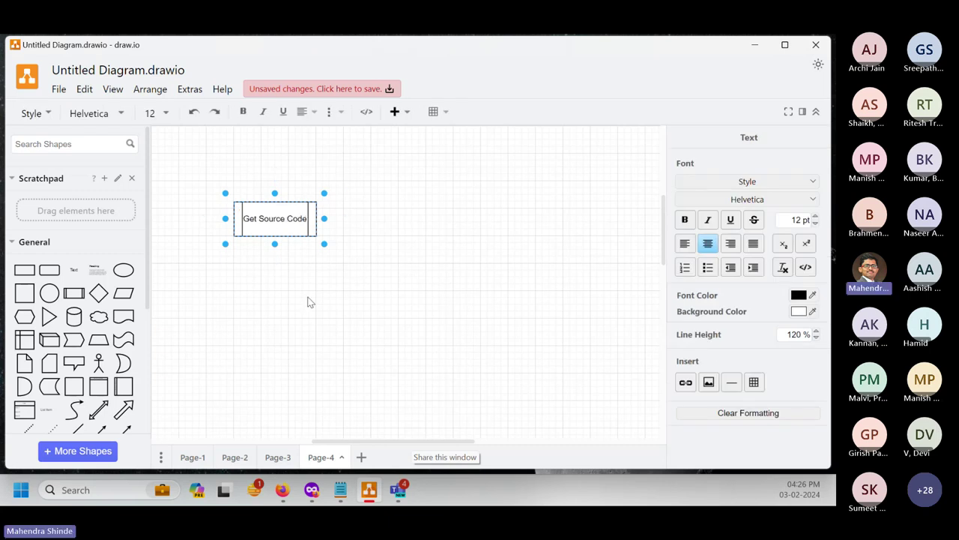
left_click(299, 270)
Add a connected 'Install Dependencies' process box below Get Source Code.
left_click(276, 230)
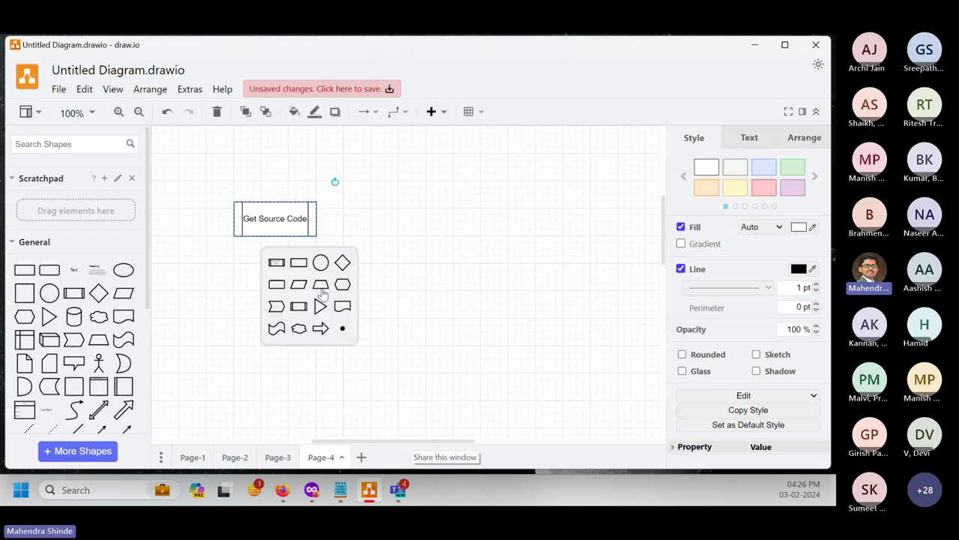
left_click(277, 262)
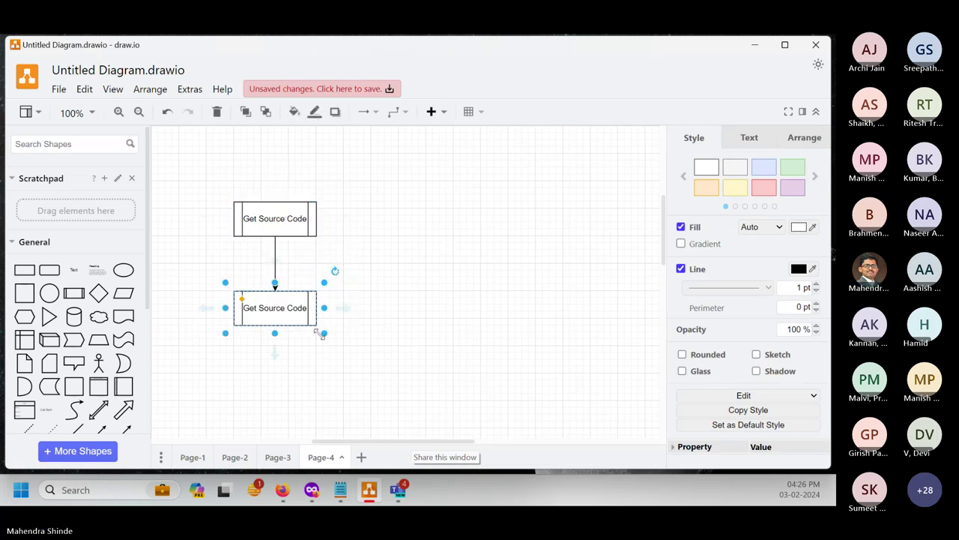
type("Insta")
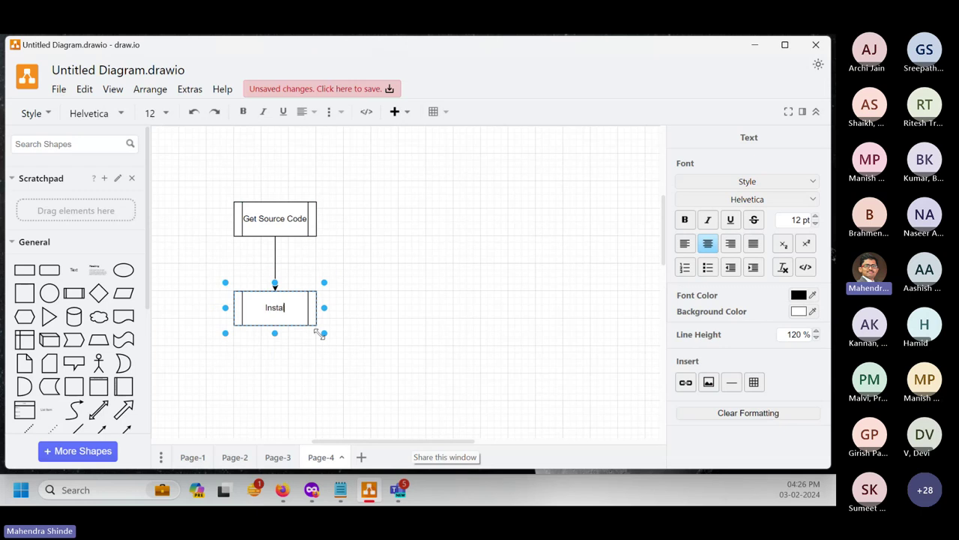
type("ll Dependencies")
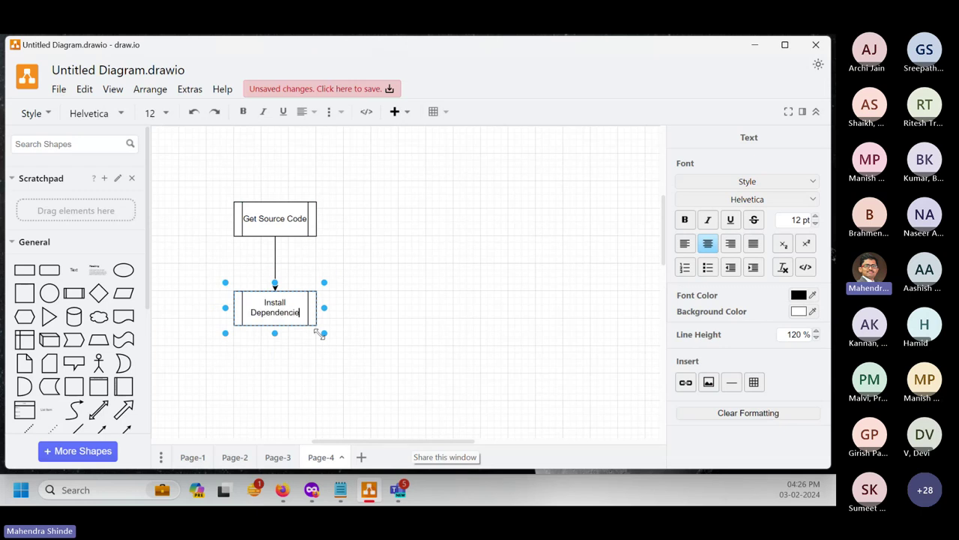
left_click(382, 292)
left_click(305, 314)
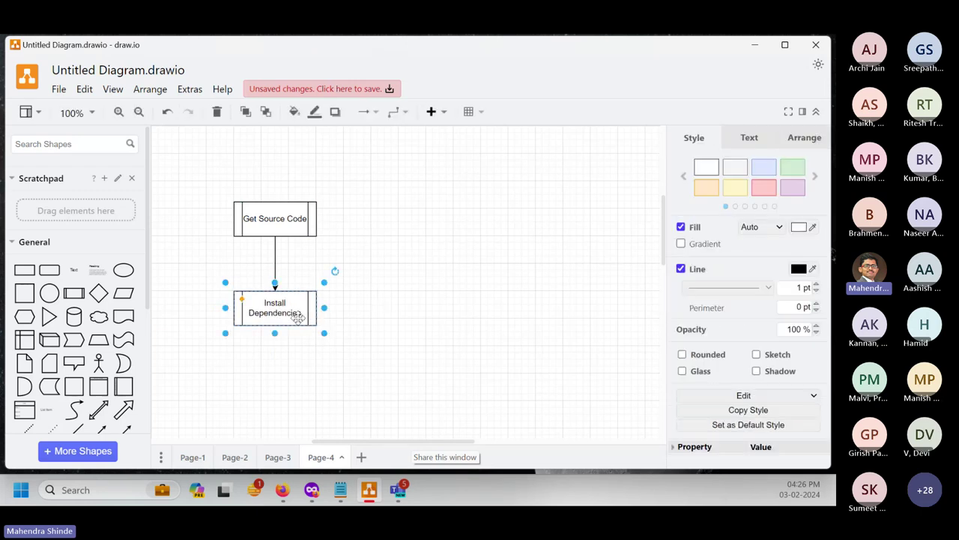
Add a connected 'Build / Package App' process box below Install Dependencies.
left_click(278, 350)
left_click(279, 350)
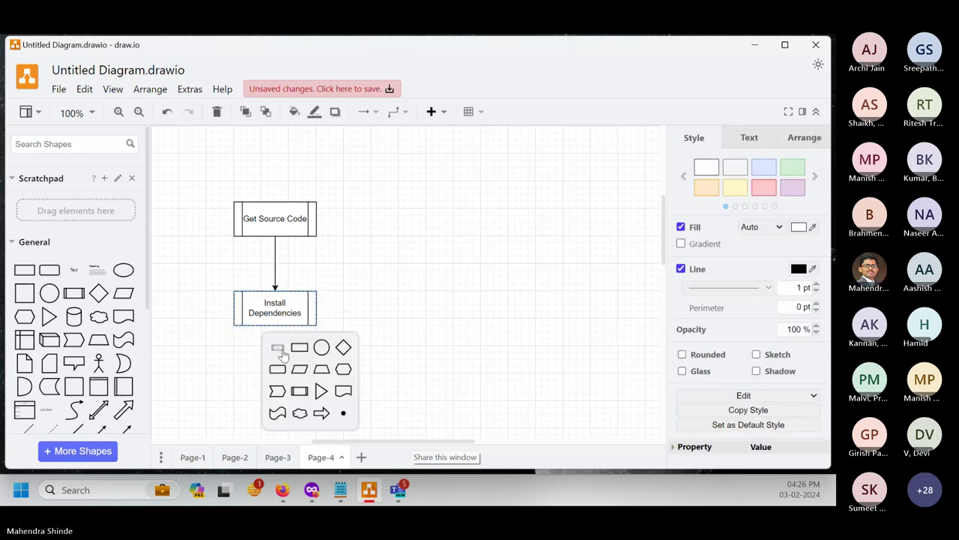
left_click(276, 347)
type("b")
key("BackSpace")
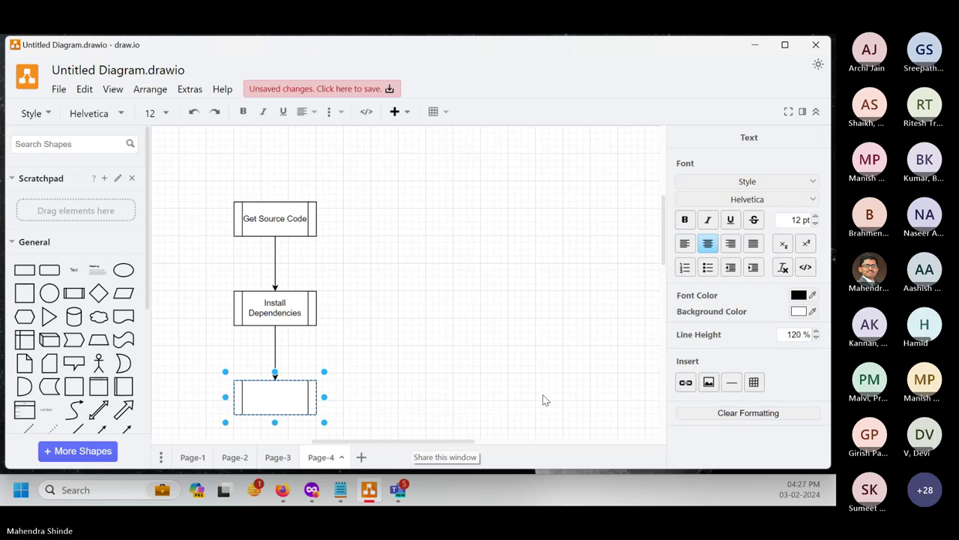
type("Build / Pacla")
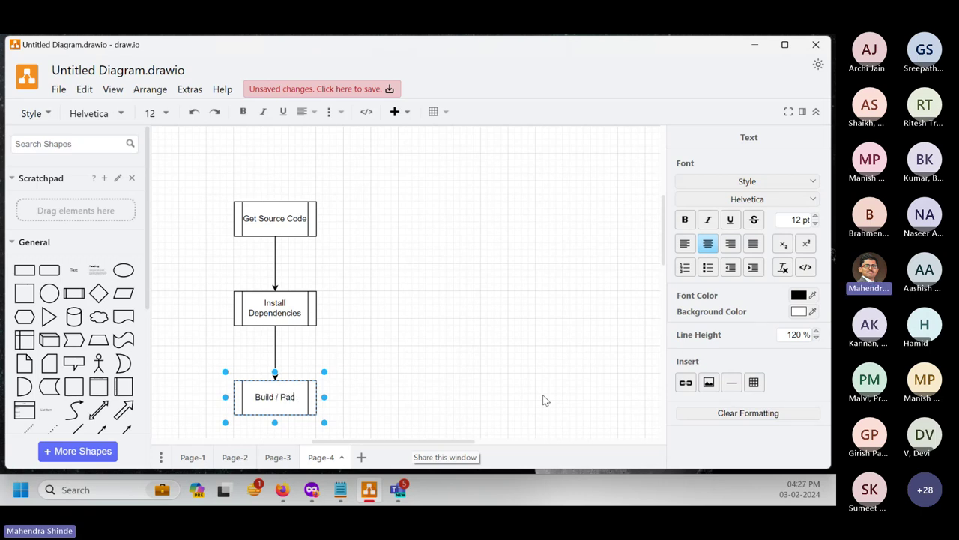
key("BackSpace")
key("BackSpace")
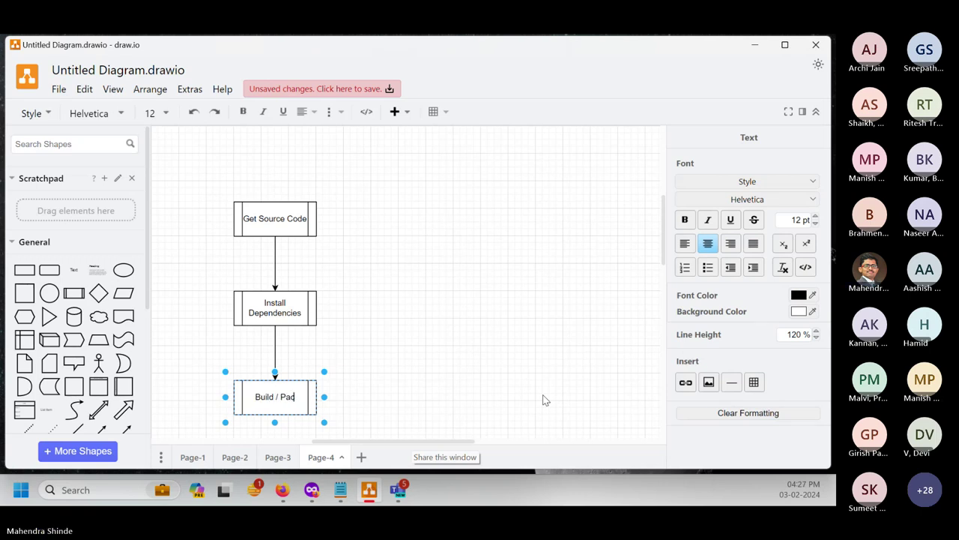
type("kage App")
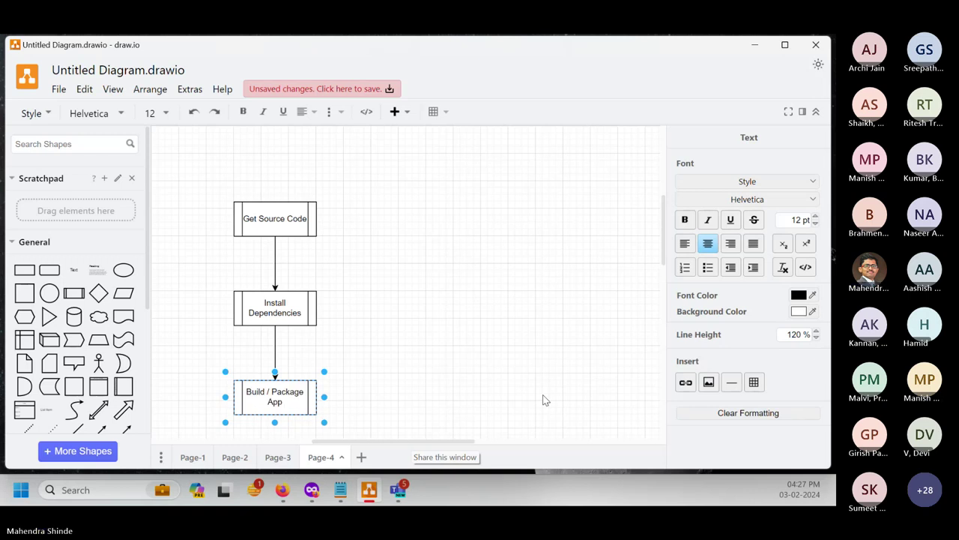
left_click(415, 335)
Add a connected 'Upload / Transfer the artifact' box below it and widen it to 130 by 50.
left_click(271, 397)
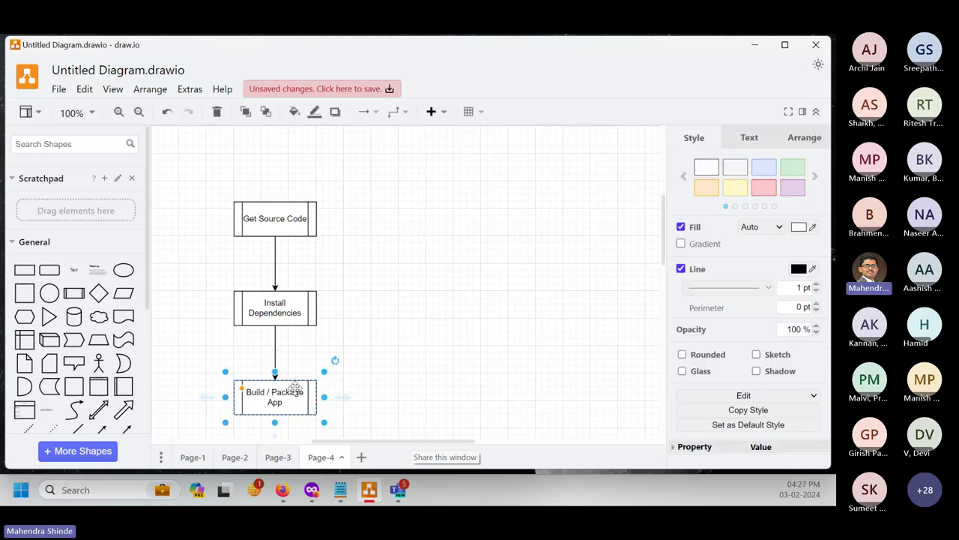
scroll(300, 307, "down", 3)
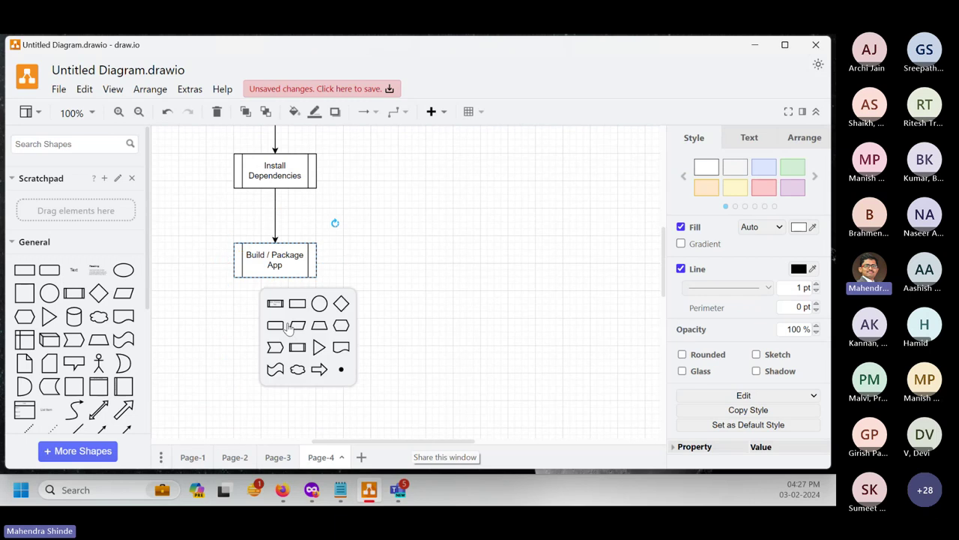
left_click(277, 306)
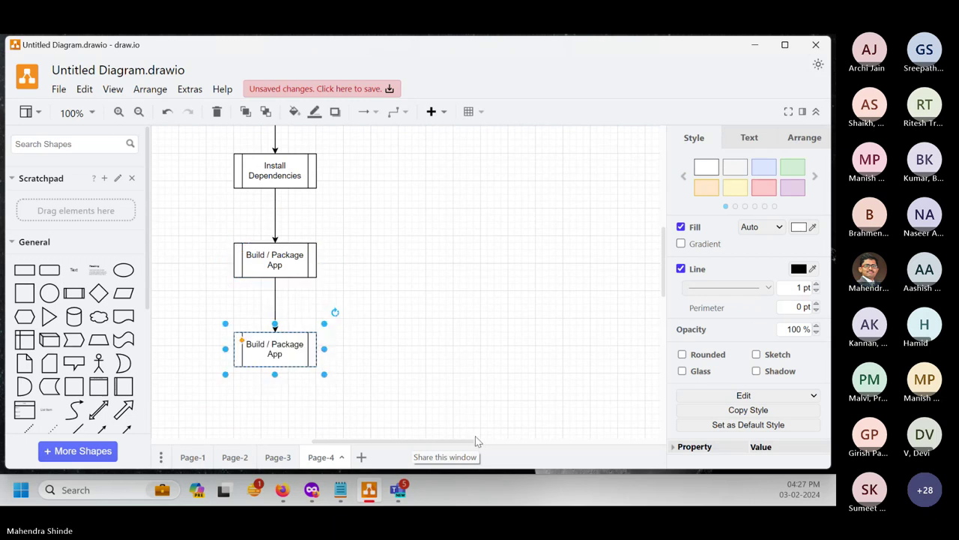
type("Upo")
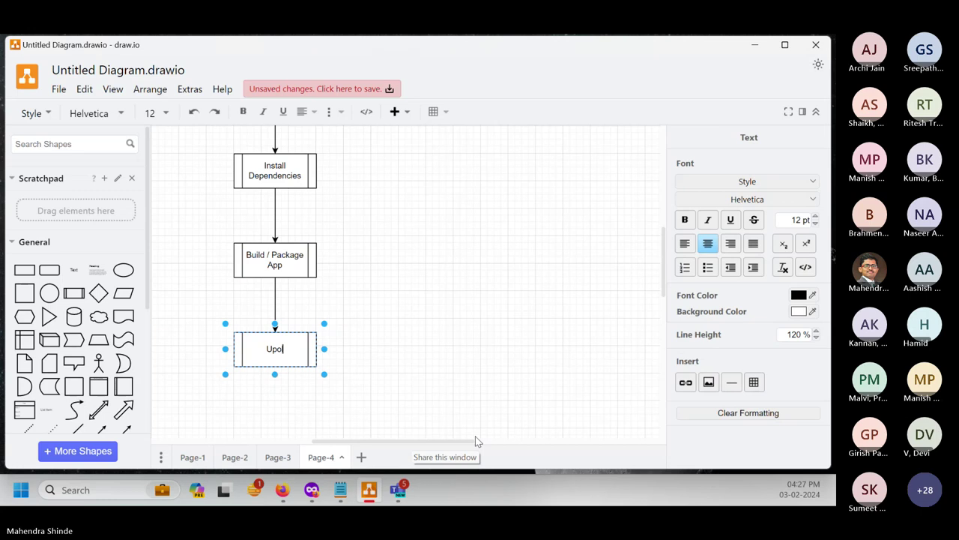
key("BackSpace")
type("loud")
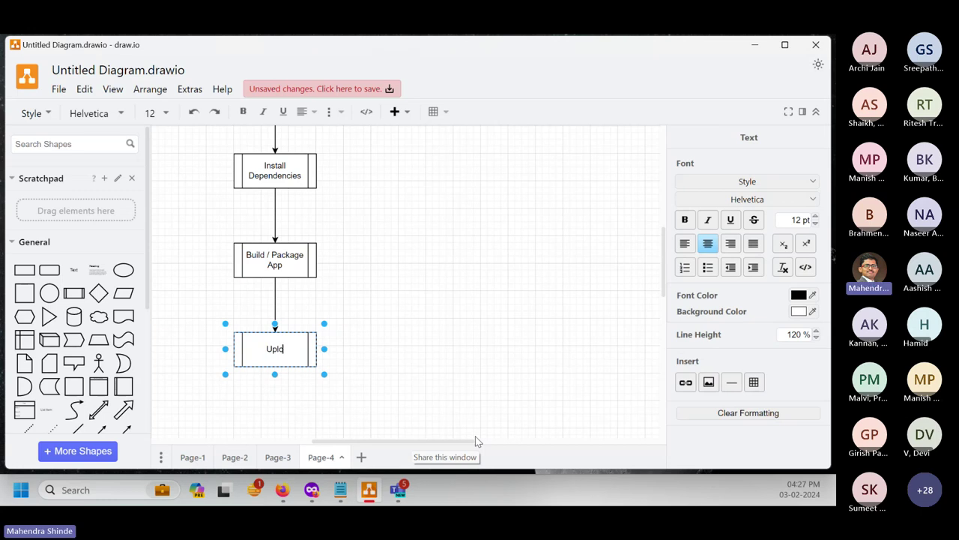
key("BackSpace")
key("BackSpace")
type("ad / Transf")
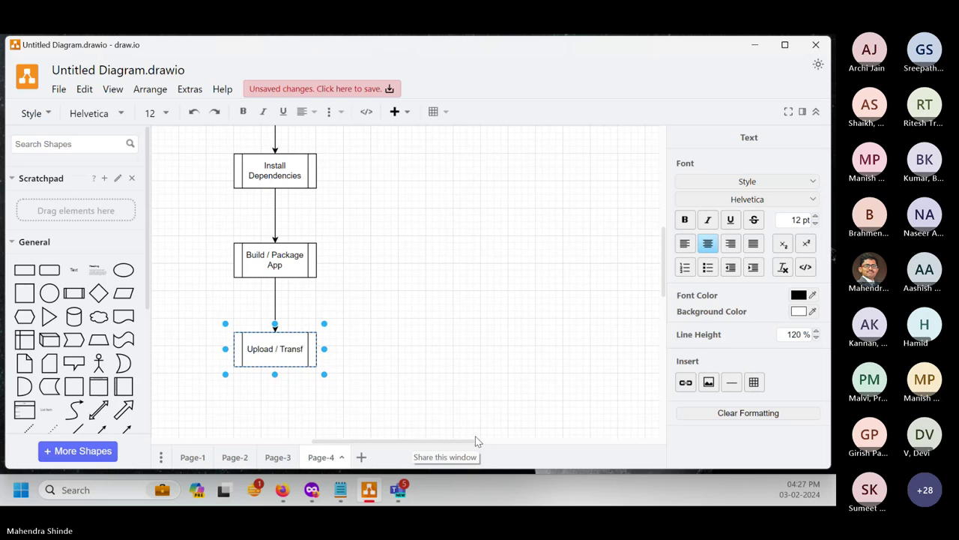
type("er the art")
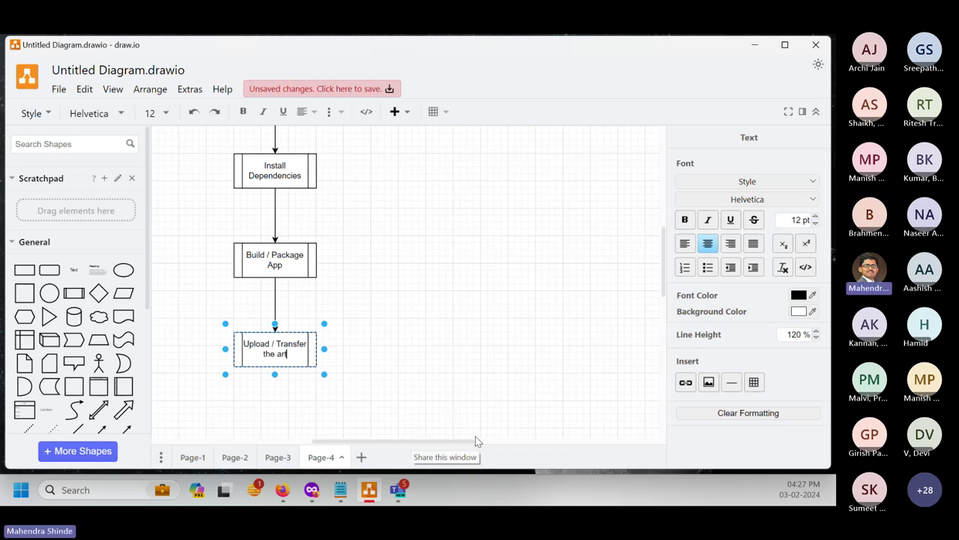
type("ifact")
left_click(442, 420)
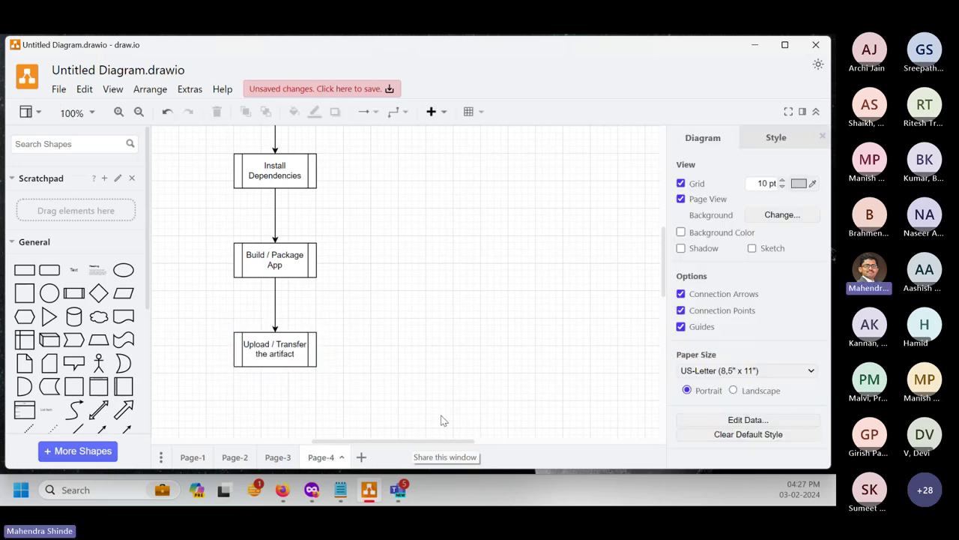
left_click(255, 362)
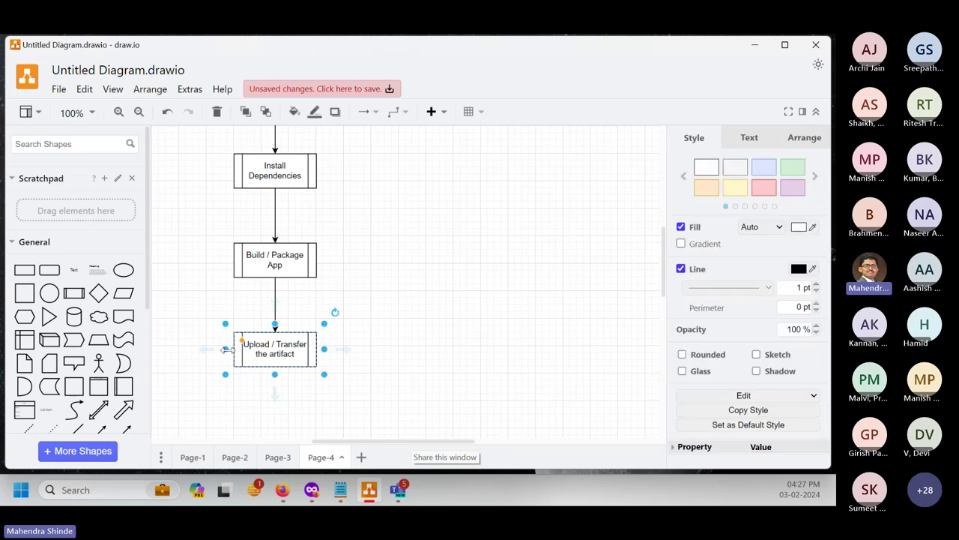
left_click_drag(225, 349, 219, 349)
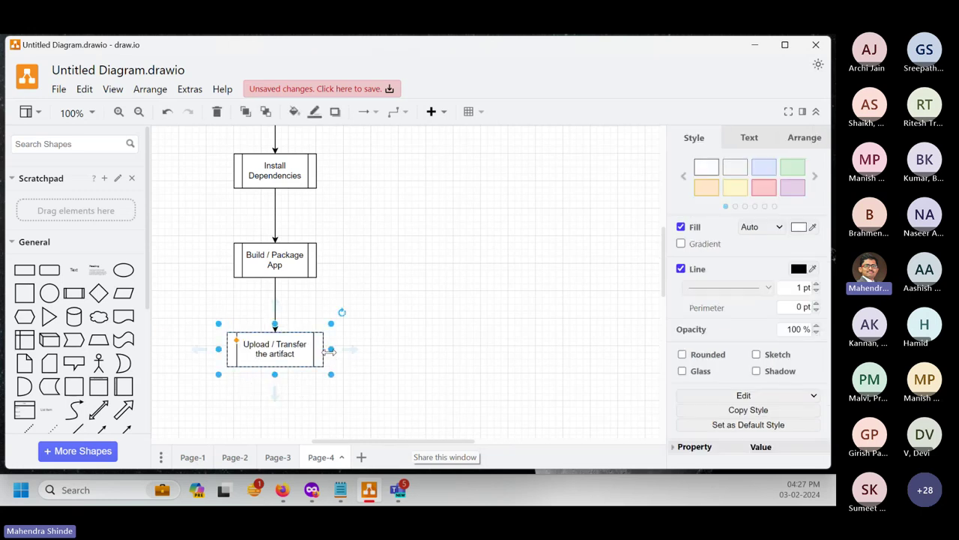
left_click(450, 325)
scroll(450, 337, "up", 2)
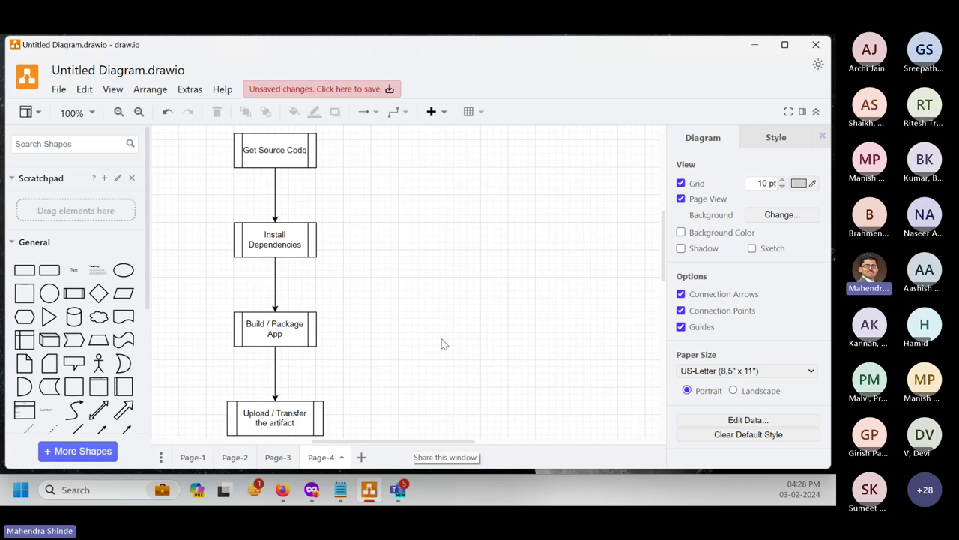
Try duplicating and moving the flowchart, then undo the overlapping copy.
left_click(288, 409)
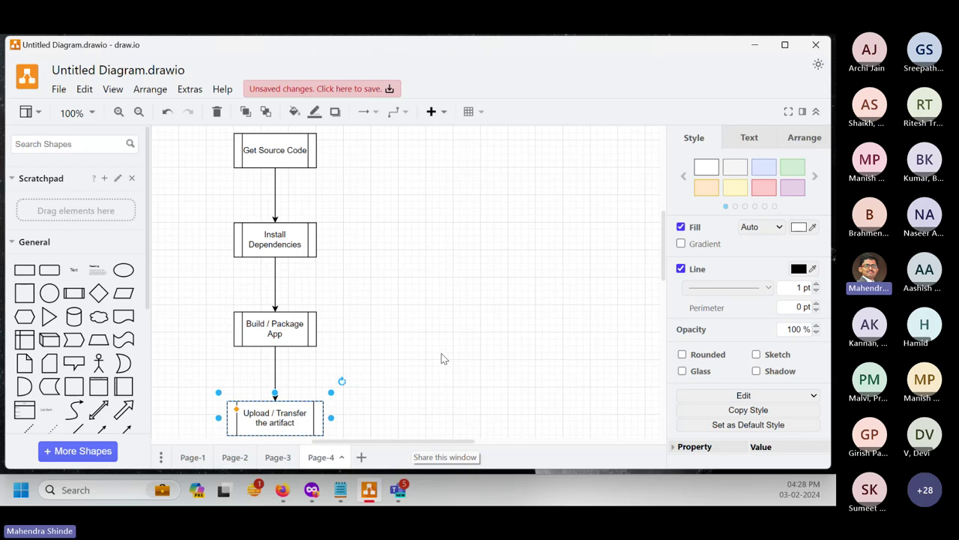
left_click(426, 295)
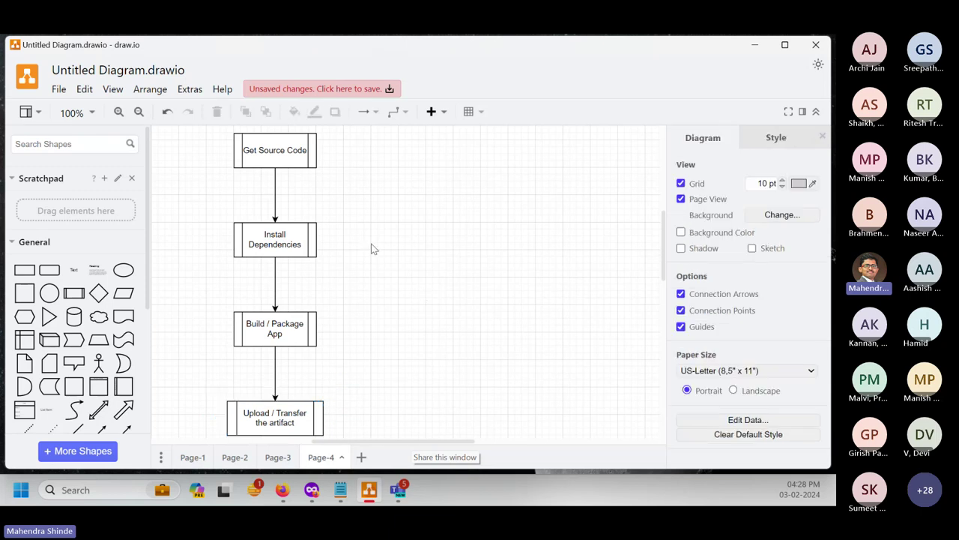
left_click_drag(193, 135, 364, 442)
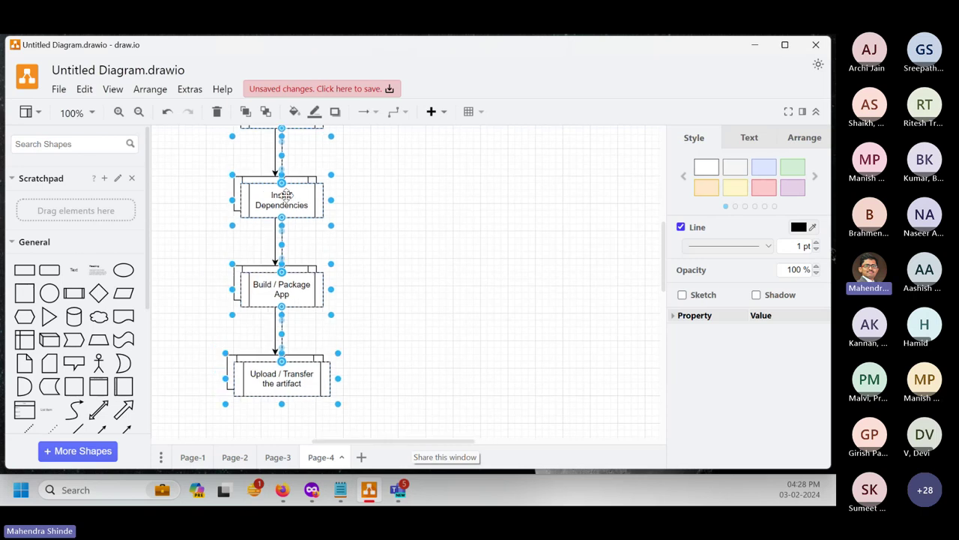
left_click_drag(280, 191, 448, 212)
key("Escape")
left_click(400, 249)
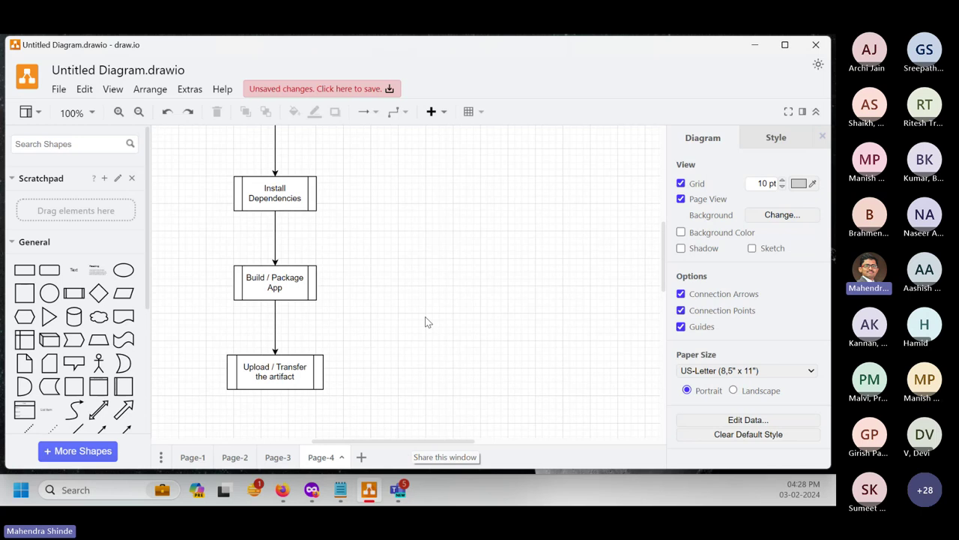
key("ctrl+a")
key("ctrl+d")
left_click(293, 203)
left_click_drag(293, 203, 459, 259)
key("Escape")
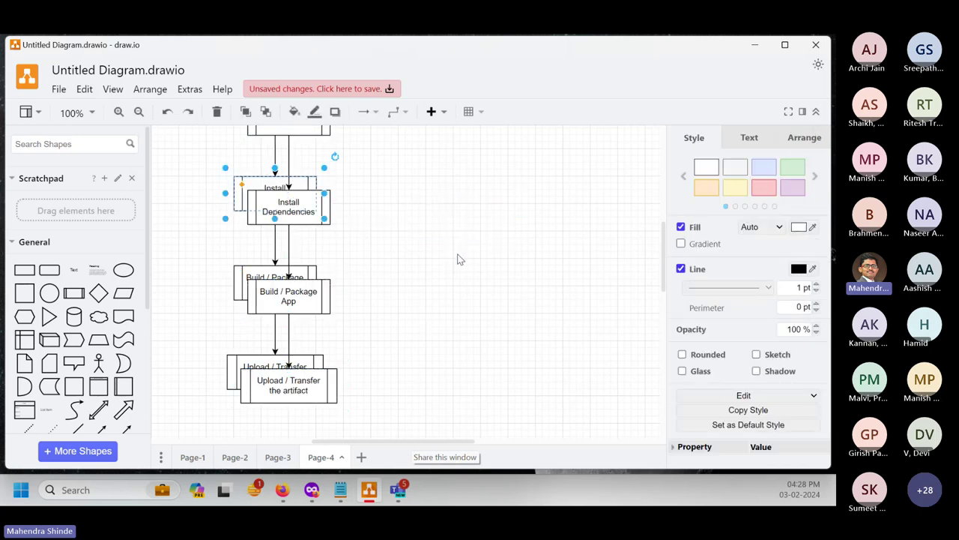
key("ctrl+z")
Duplicate the whole flowchart and nudge the copy right and up beside the original.
key("ctrl+a")
key("ctrl+d")
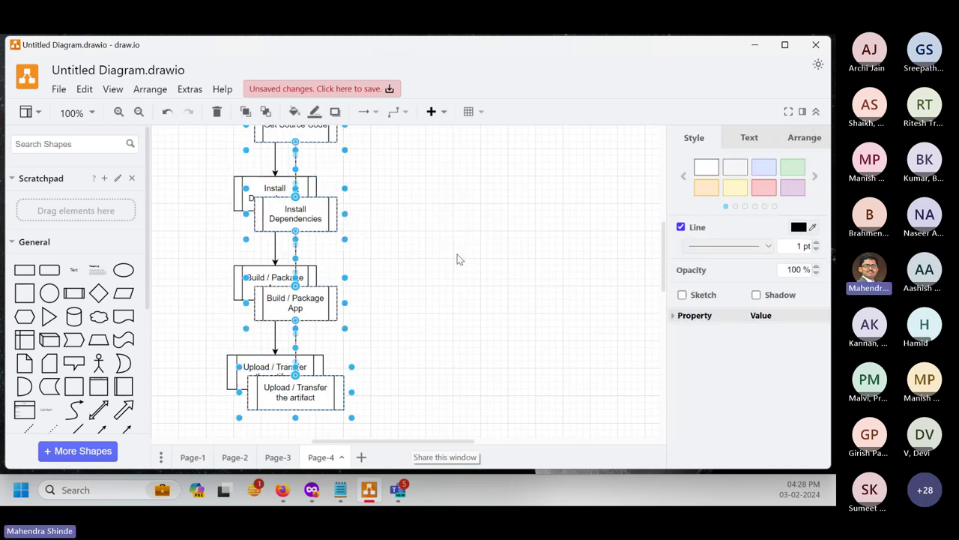
key("Right")
key("Right")
key("Right")
key("Right")
key("Right")
key("Right")
key("Right")
key("Right")
key("Right")
key("Right")
key("Right")
key("Right")
key("Right")
key("Right")
key("Right")
key("Right")
key("Right")
key("Right")
key("Right")
key("Right")
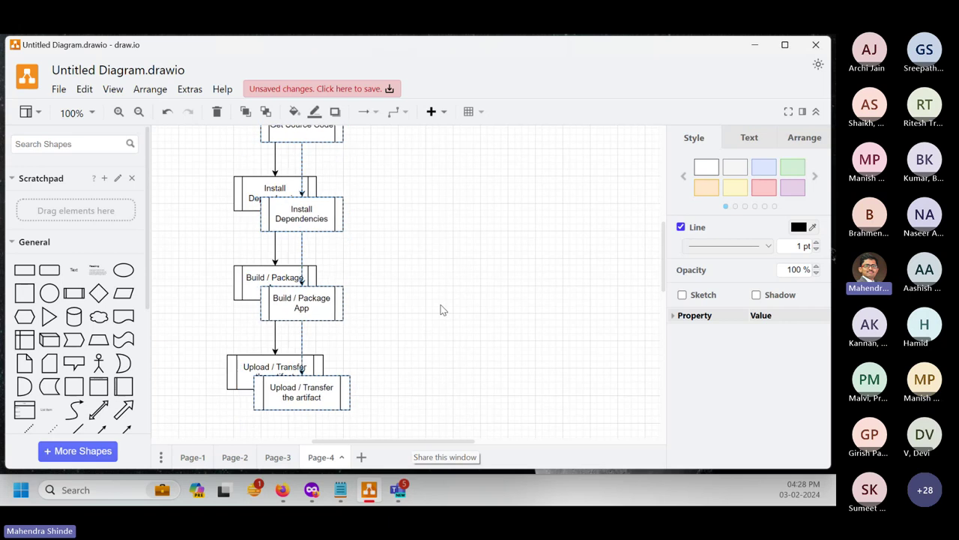
key("Right")
key("Right")
key("Right")
key("Right")
key("Right")
key("Right")
key("Right")
key("Right")
key("Right")
key("Right")
key("Right")
key("Right")
key("Right")
key("Right")
key("Right")
key("Right")
key("Right")
key("Right")
key("Right")
key("Right")
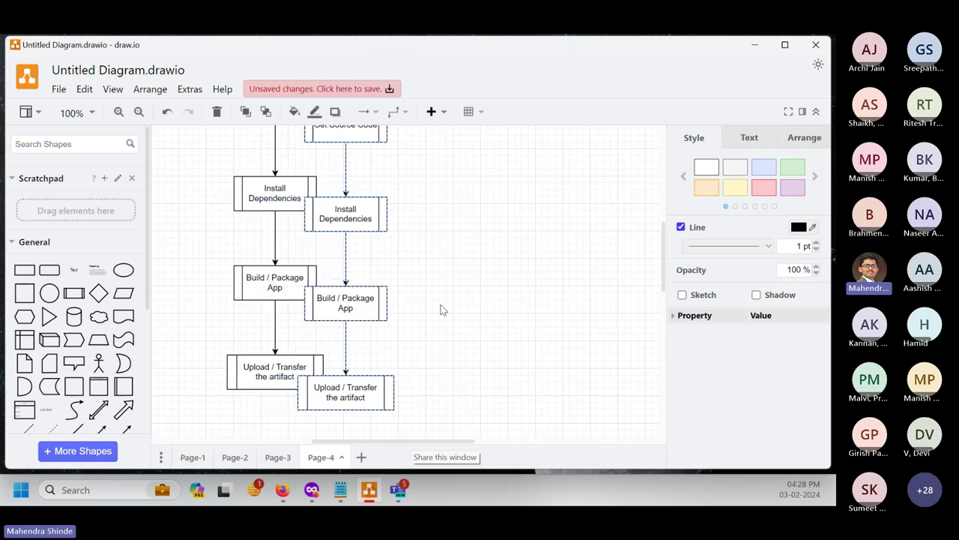
key("Right")
key("Right")
key("Right")
key("Right")
key("Right")
key("Right")
key("Right")
key("Right")
key("Right")
key("Right")
key("Right")
key("Right")
key("Right")
key("Right")
key("Right")
key("Right")
key("Right")
key("Right")
key("Right")
key("Right")
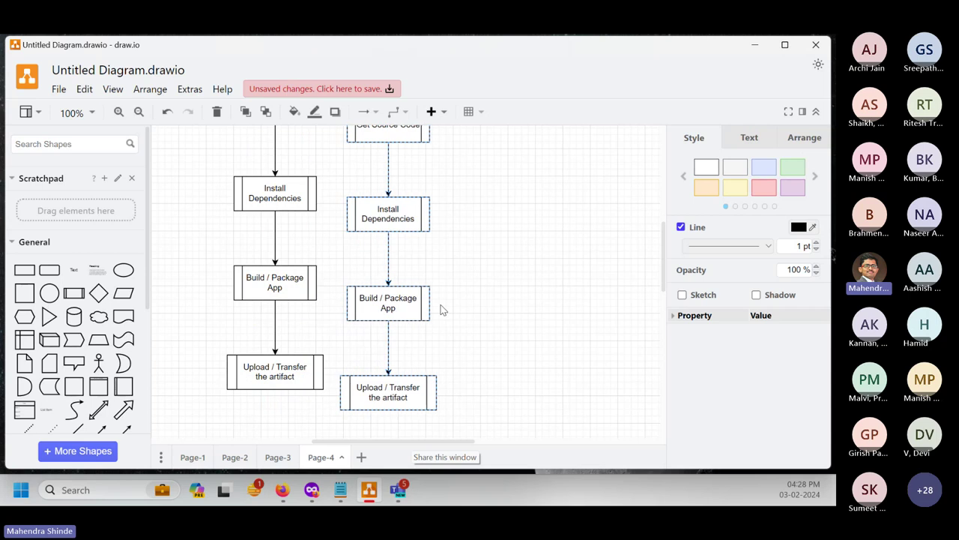
key("Right")
key("Right")
key("Right")
key("Right")
key("Right")
key("Right")
key("Right")
key("Right")
key("Right")
key("Right")
key("Right")
key("Right")
key("Right")
key("Right")
key("Right")
key("Right")
key("Right")
key("Right")
key("Right")
key("Right")
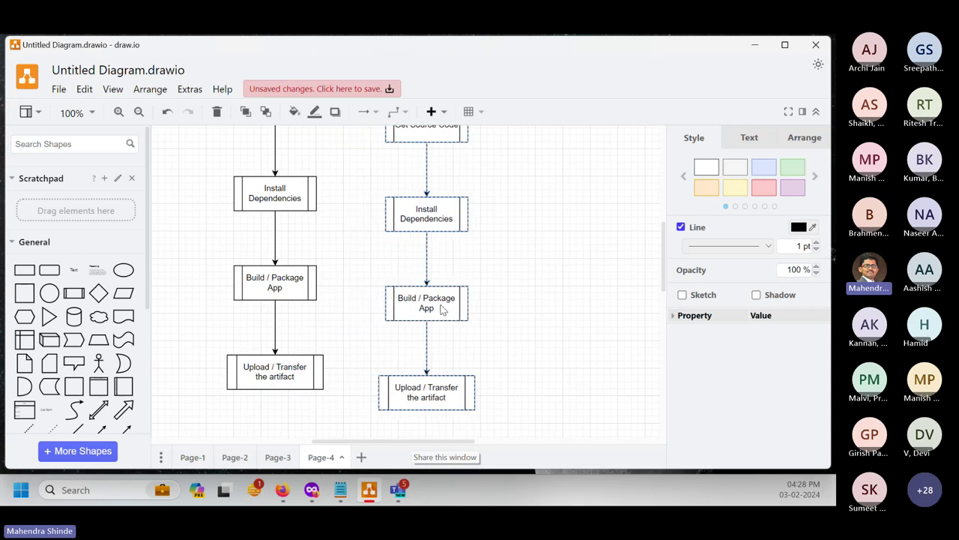
key("Up")
key("Up")
key("Up")
key("Up")
key("Up")
key("Up")
key("Up")
key("Up")
key("Up")
key("Up")
key("Up")
key("Up")
key("Up")
key("Up")
key("Up")
key("Up")
key("Up")
key("Up")
key("Up")
key("Up")
key("Up")
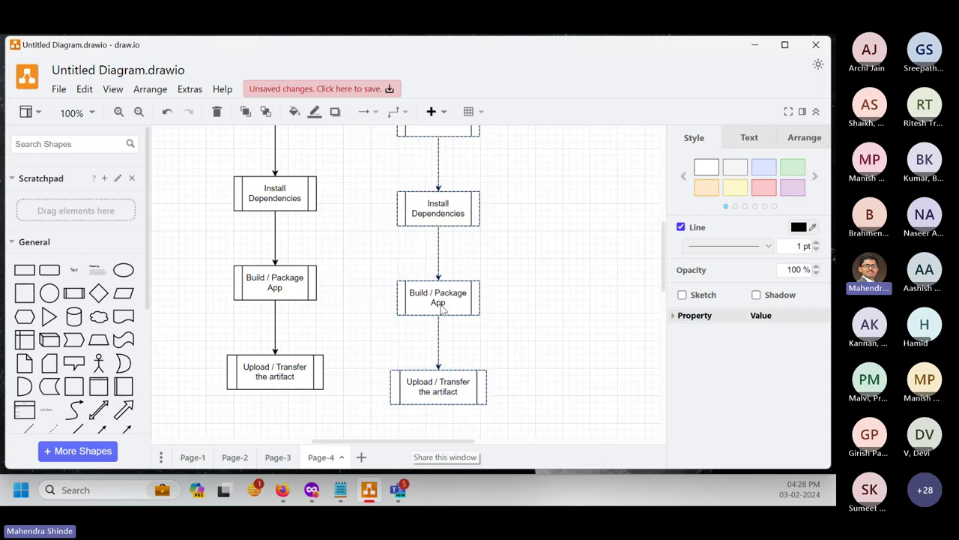
key("Up")
key("Up")
key("Up")
key("Up")
key("Up")
key("Up")
key("Up")
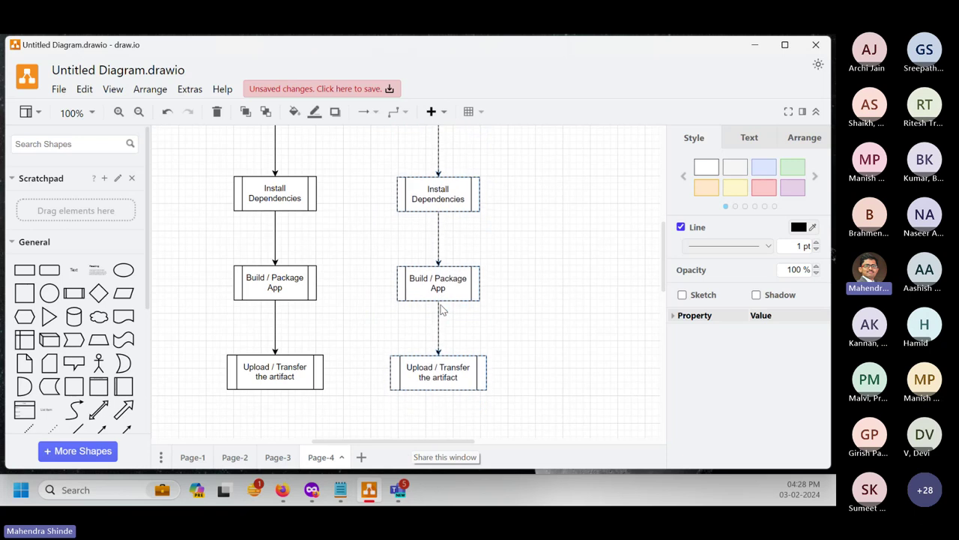
left_click(587, 297)
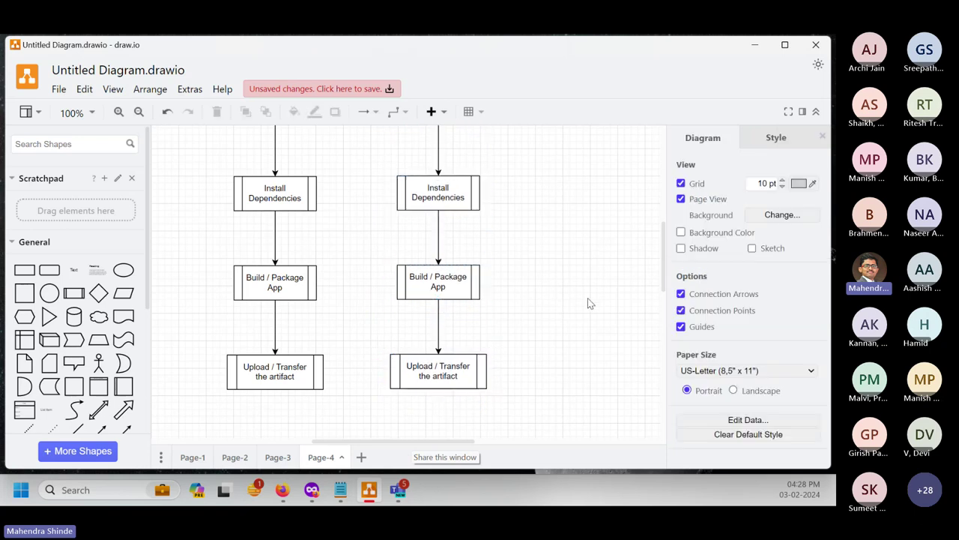
scroll(587, 296, "up", 4)
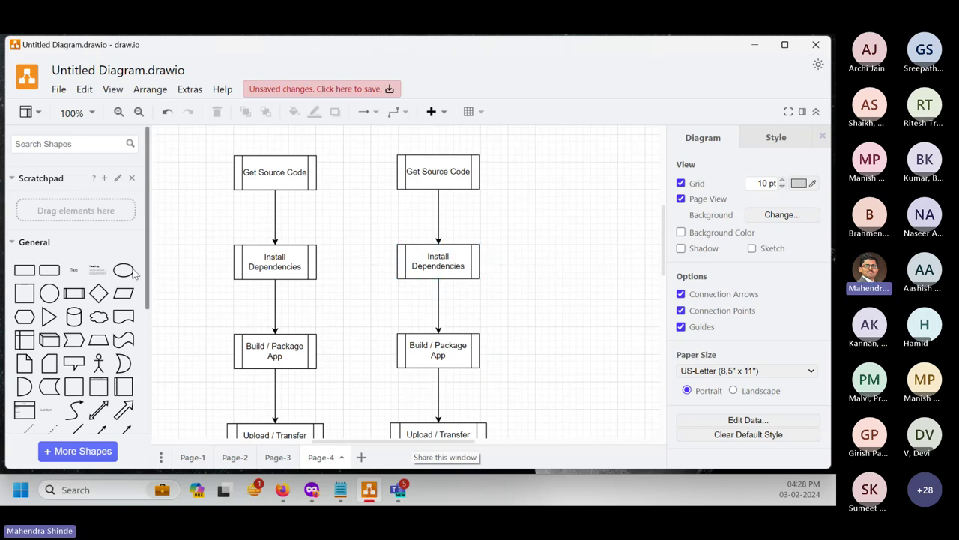
Add a rounded box below the right Install Dependencies, labelled 'Scan OSS Libs for Vulnerabilities'.
left_click(49, 269)
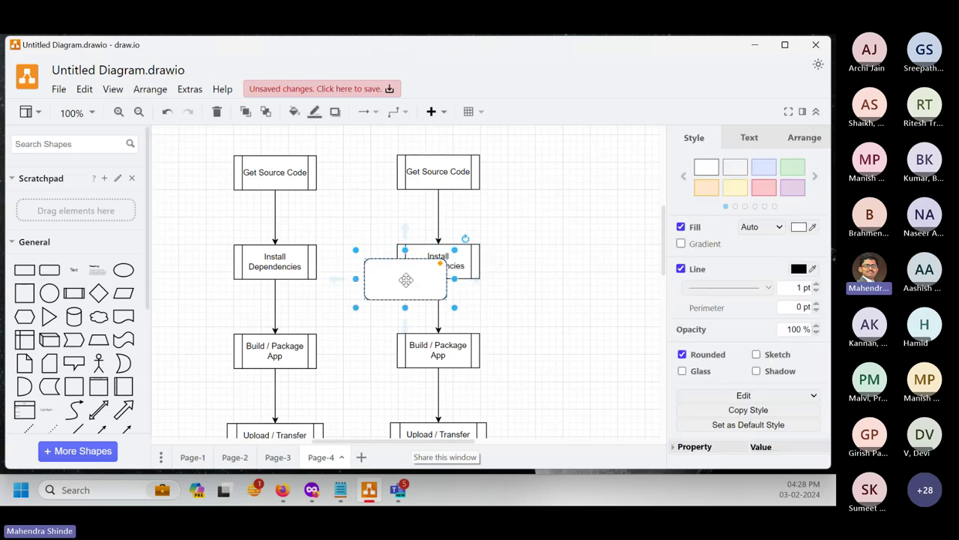
left_click_drag(377, 277, 470, 319)
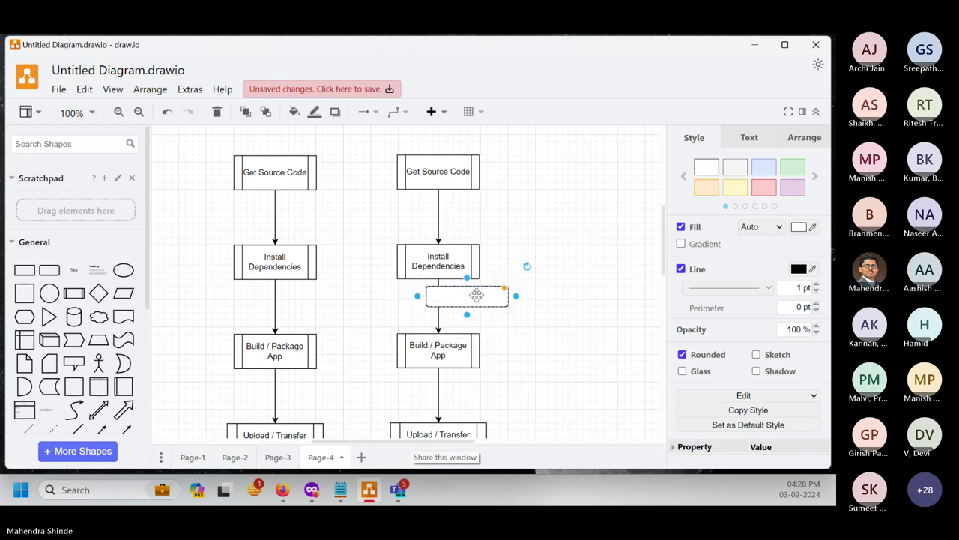
type("Scan OSS")
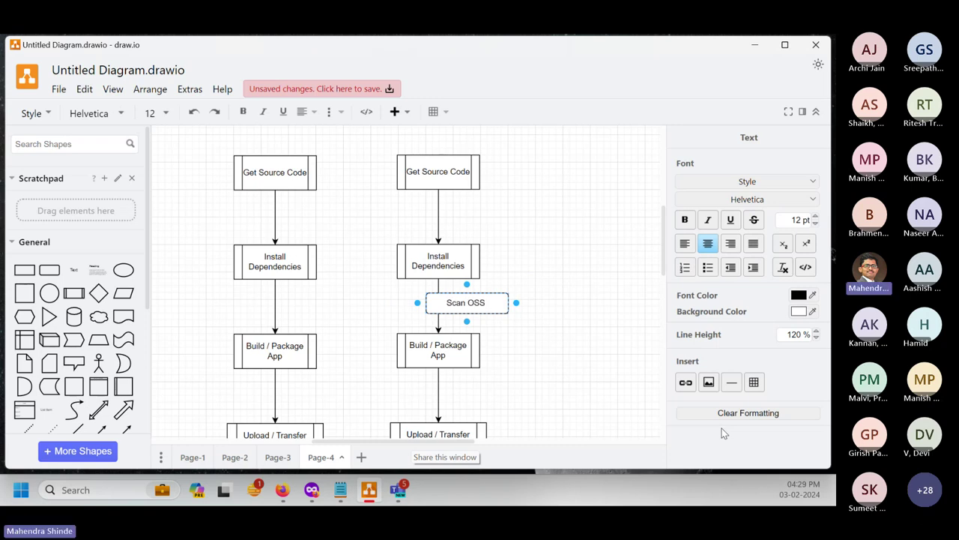
type(" Libs")
key("Return")
type("for Vulner")
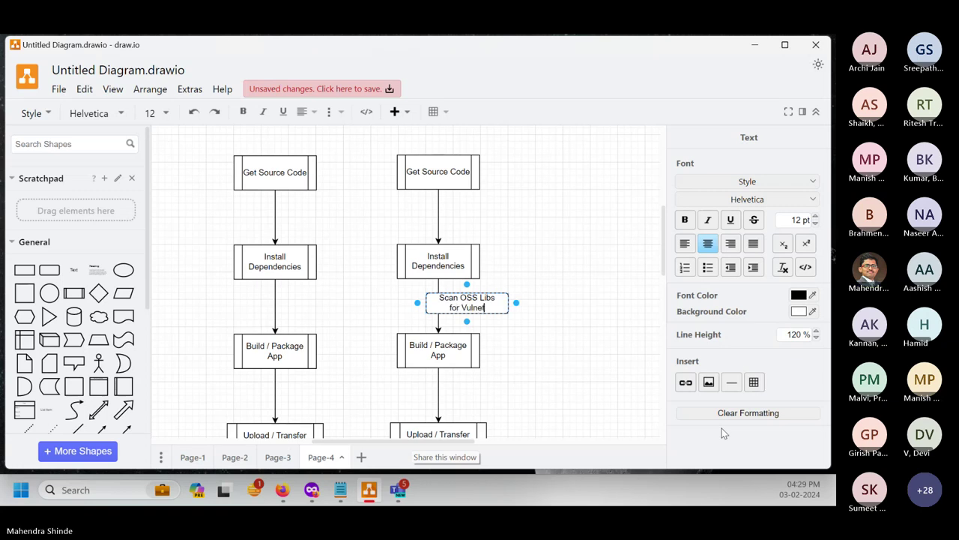
key("Home")
key("BackSpace")
type("rabilities")
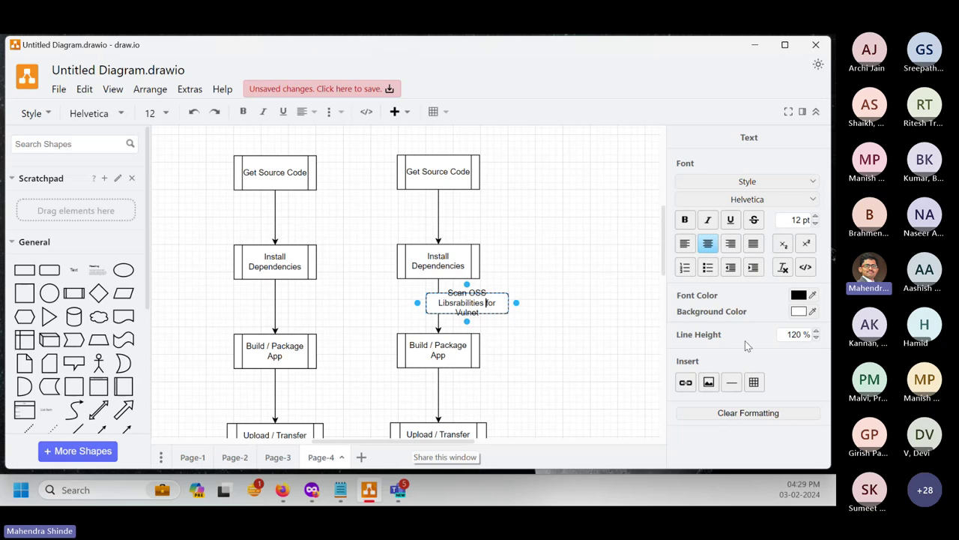
left_click(448, 255)
Move the right Install Dependencies box up and make the Scan OSS box taller.
left_click_drag(448, 254, 448, 234)
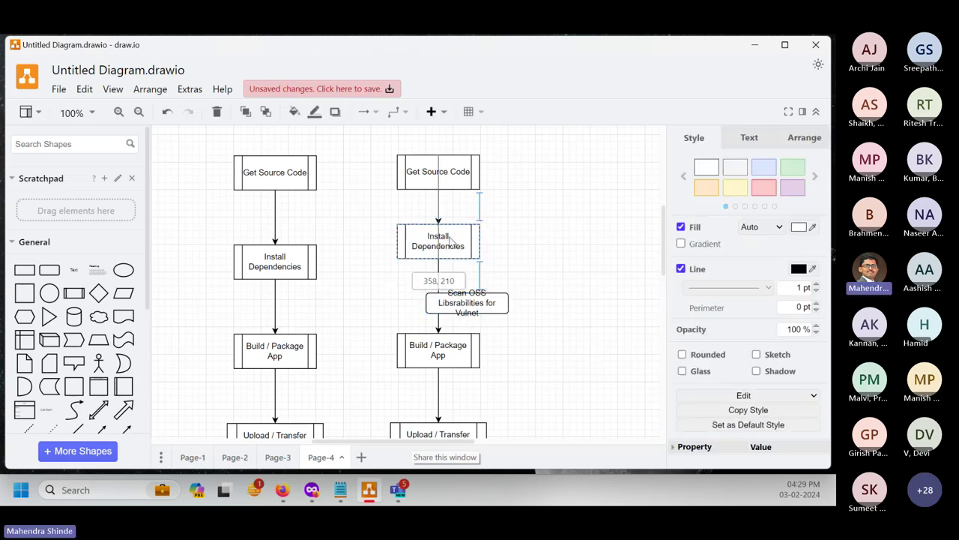
left_click(461, 302)
left_click_drag(467, 286, 466, 273)
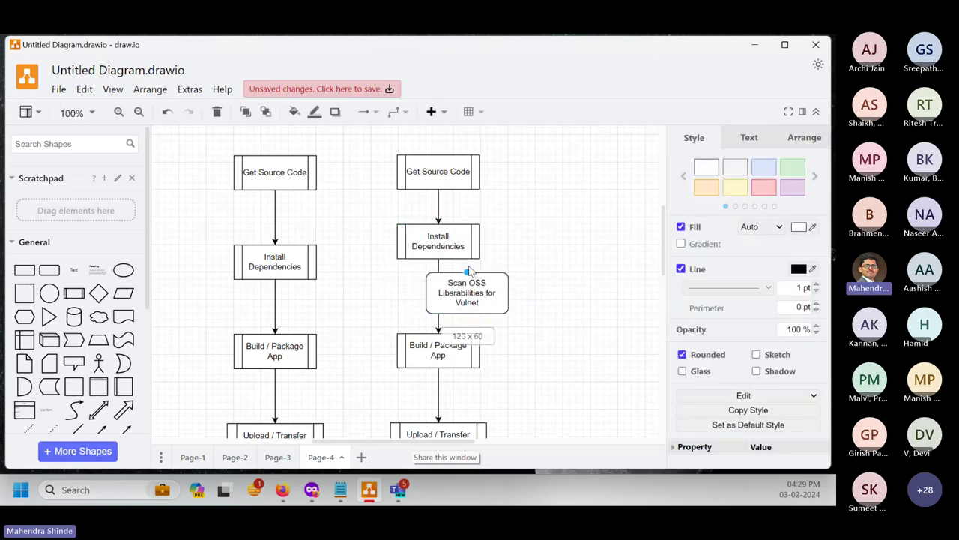
left_click(525, 279)
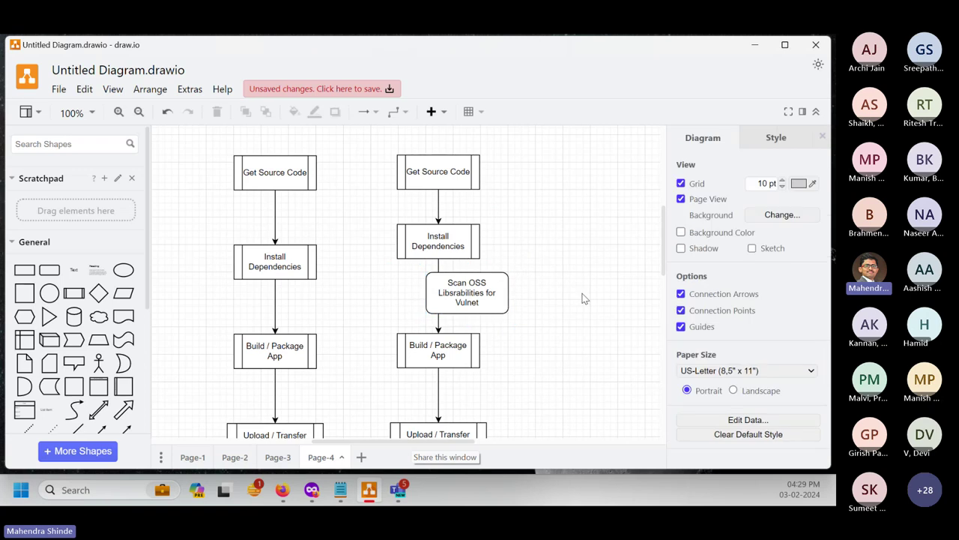
Fix the misspellings so the label reads 'Scan OSS Libraries for Vulnerabilities'.
left_click(463, 304)
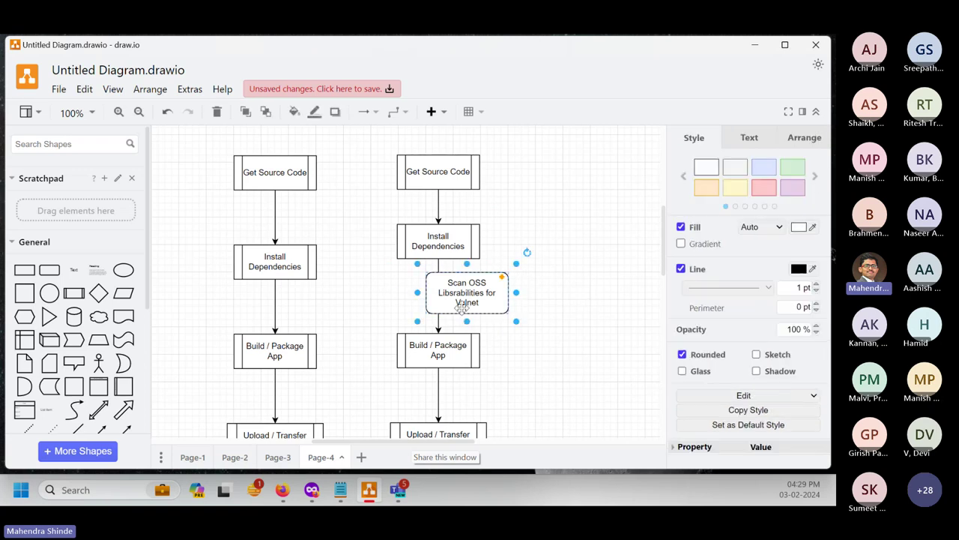
double_click(462, 307)
left_click(450, 292)
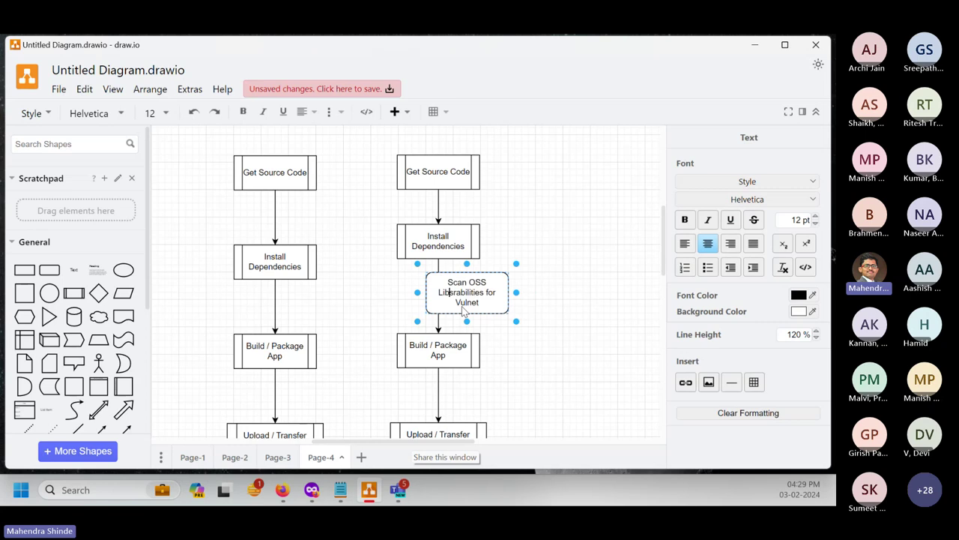
key("BackSpace")
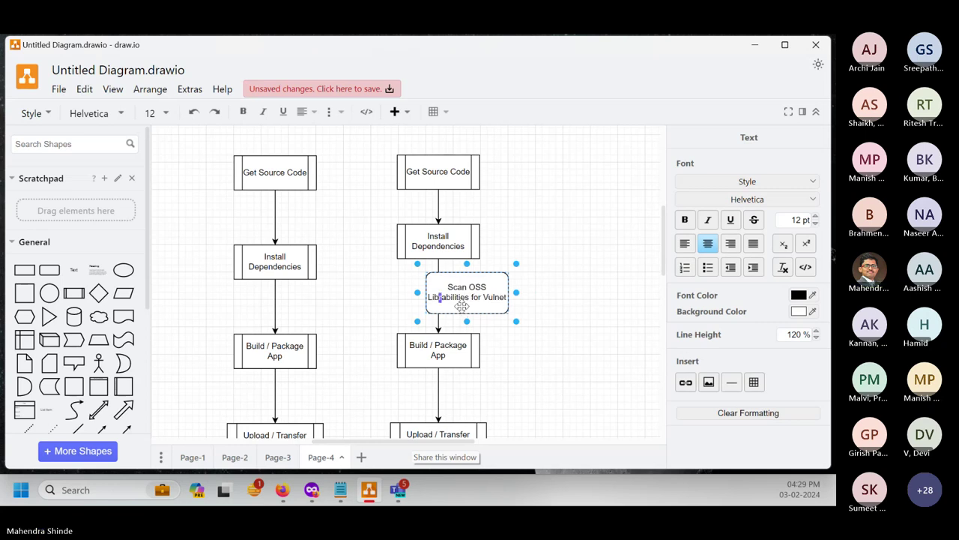
key("Delete")
type("r")
key("Right")
key("Delete")
key("Delete")
type("r")
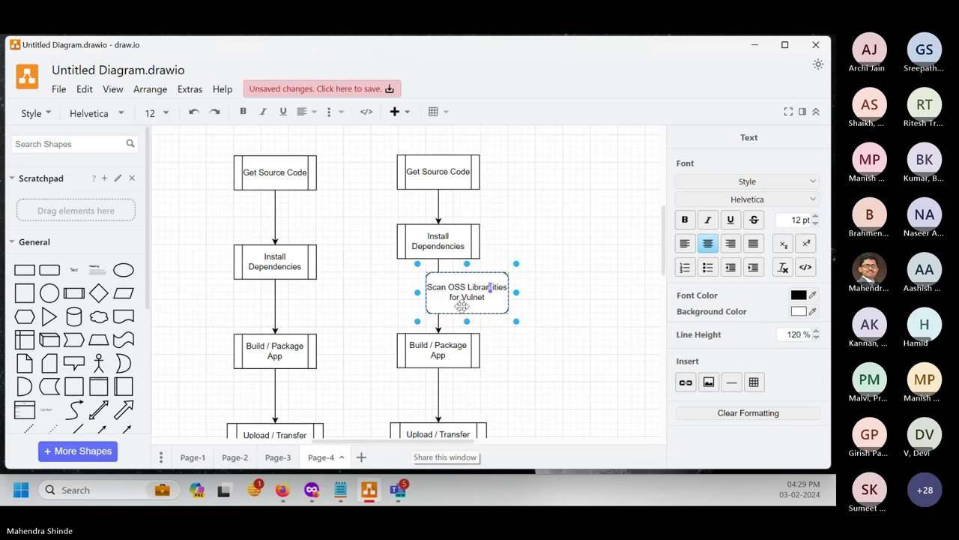
key("Delete")
key("Delete")
key("Delete")
key("ctrl+End")
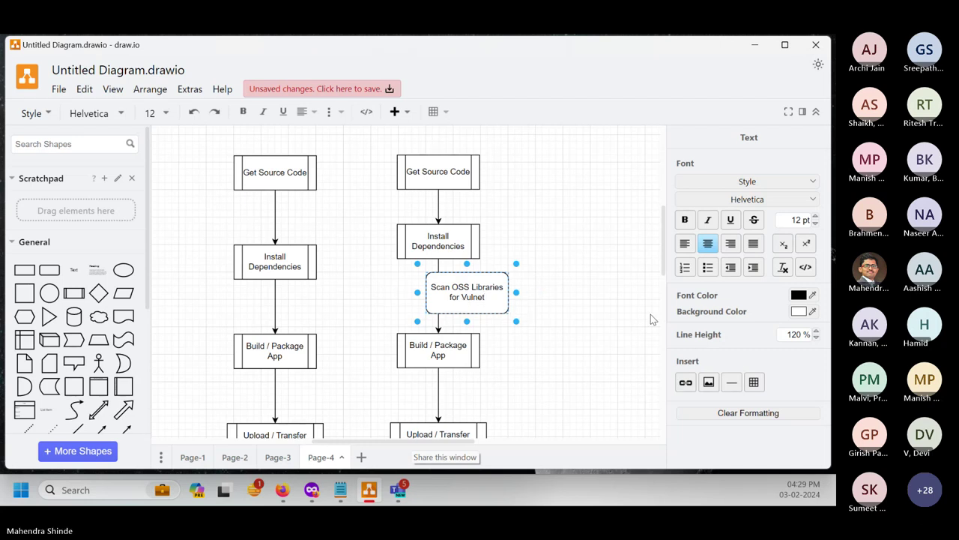
key("BackSpace")
type("rabilities")
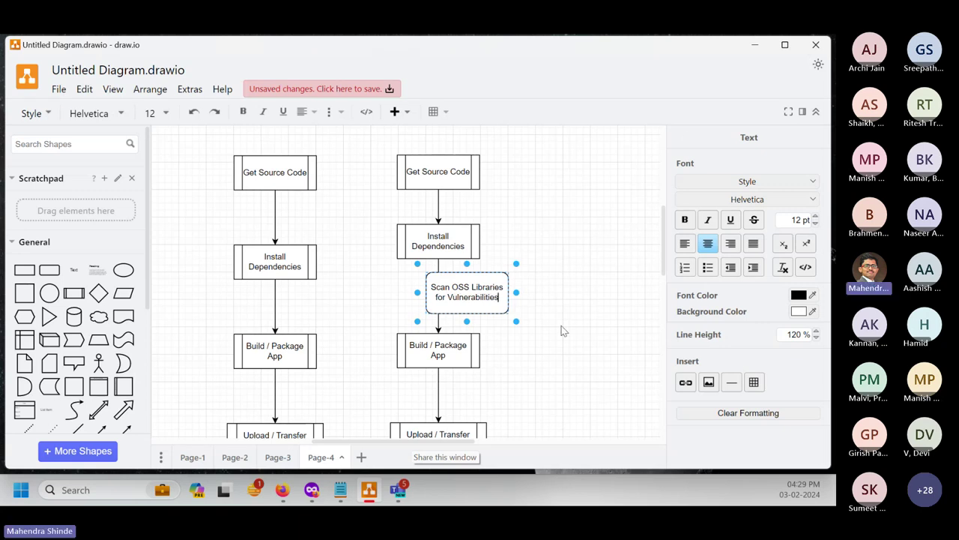
left_click(563, 331)
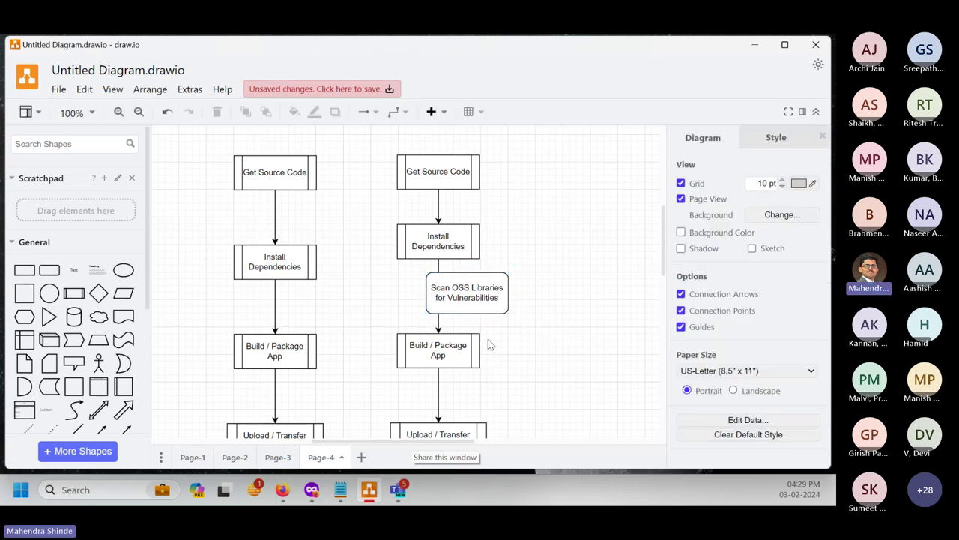
left_click(440, 304)
Copy the scan box beside the right Get Source Code and relabel it 'Tech Debt'.
left_click_drag(440, 304, 495, 210)
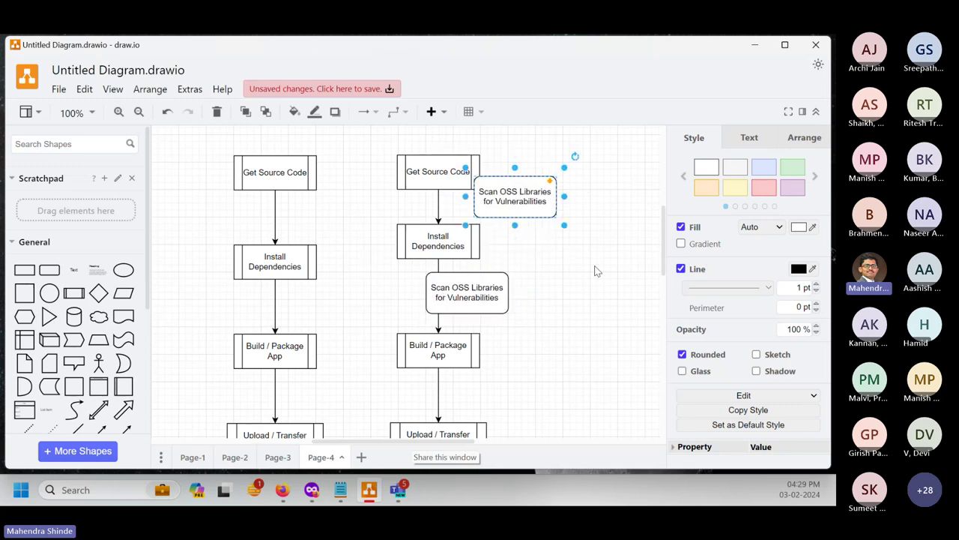
type("Tech Debt")
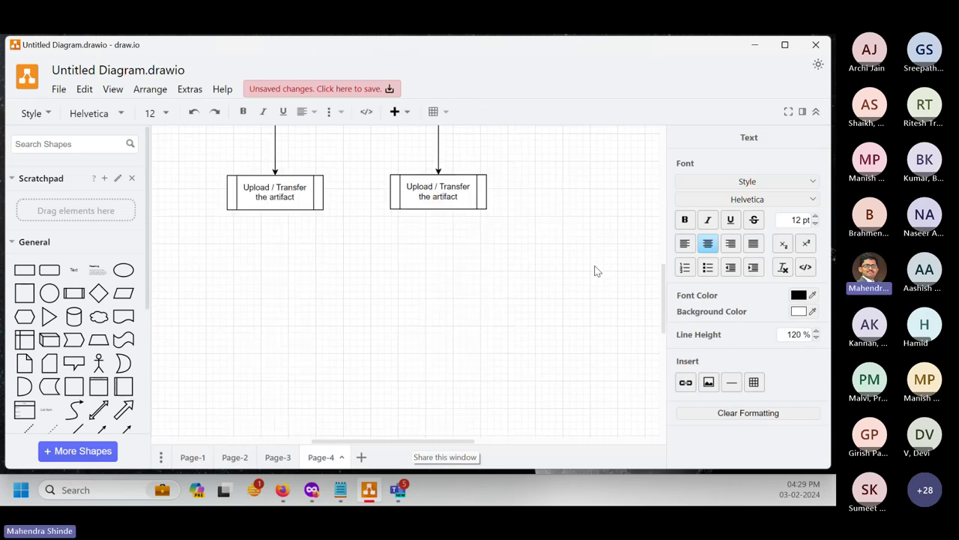
scroll(596, 271, "down", 3)
scroll(595, 271, "up", 3)
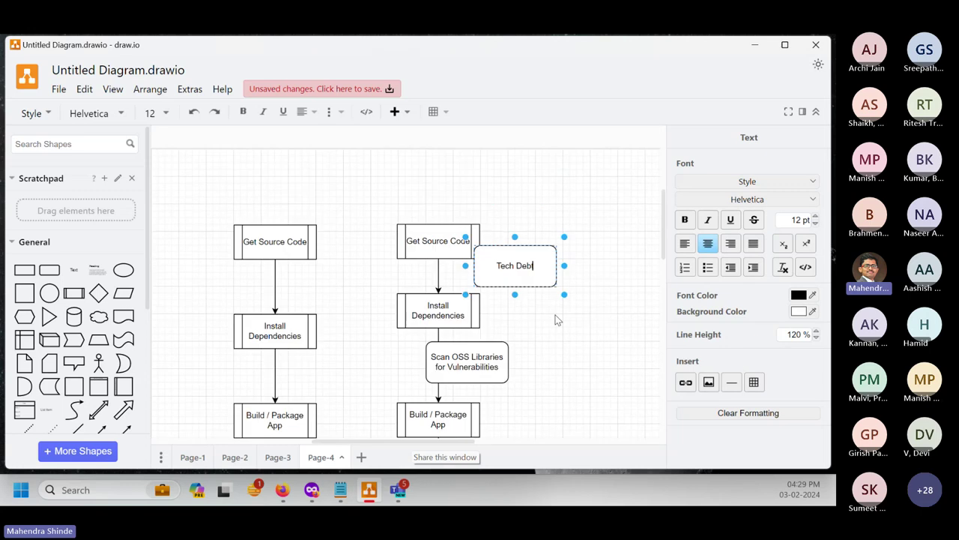
left_click(557, 320)
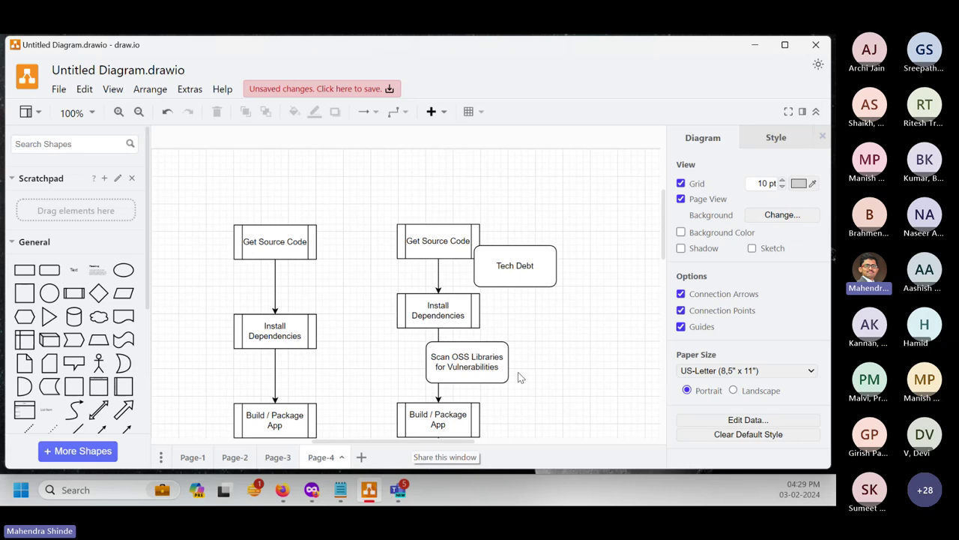
Switch to Azure DevOps and open the mendbolt-demo project from the organization home.
left_click(283, 489)
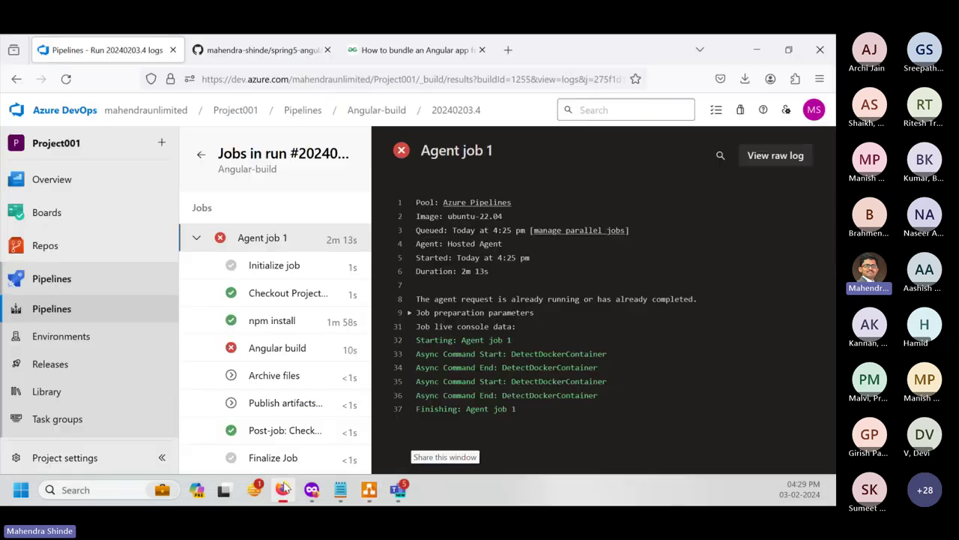
left_click(67, 114)
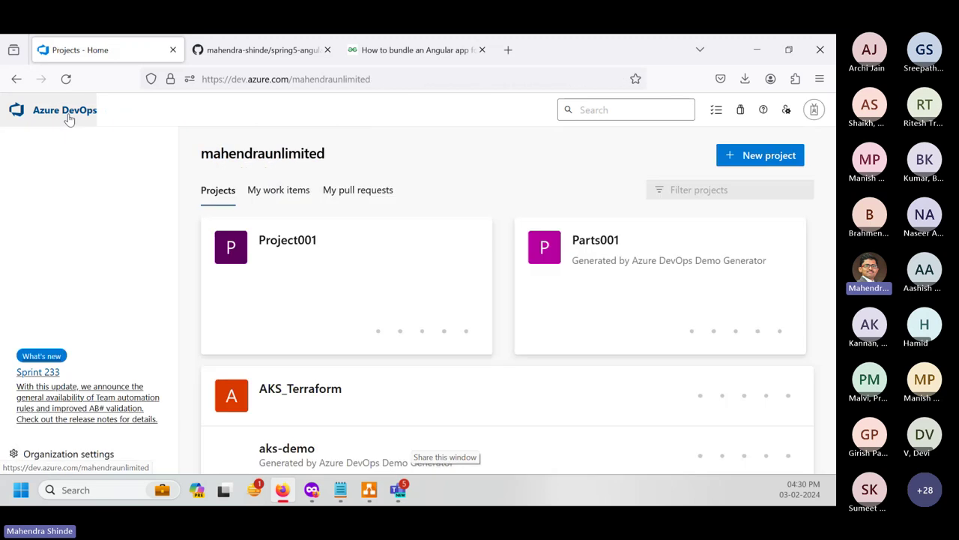
mouse_move(556, 334)
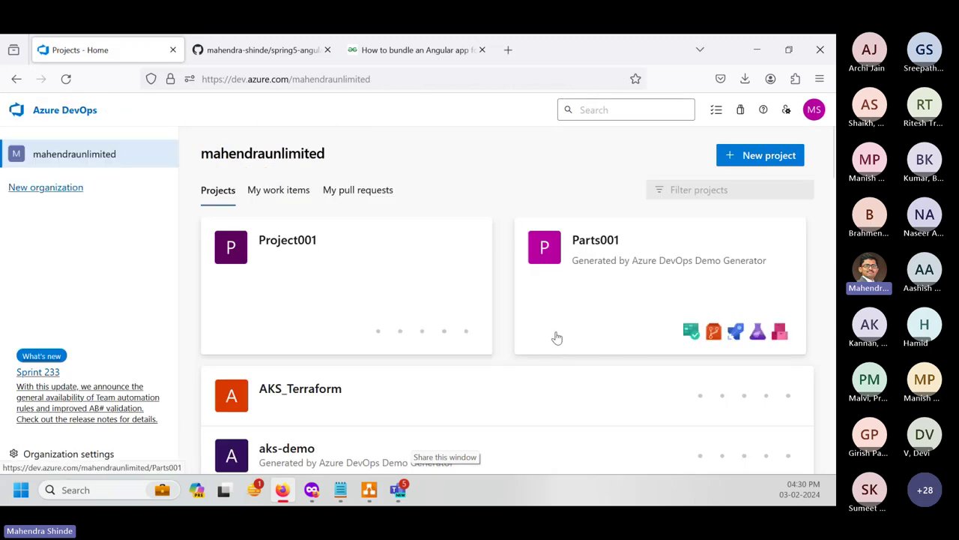
scroll(557, 338, "down", 6)
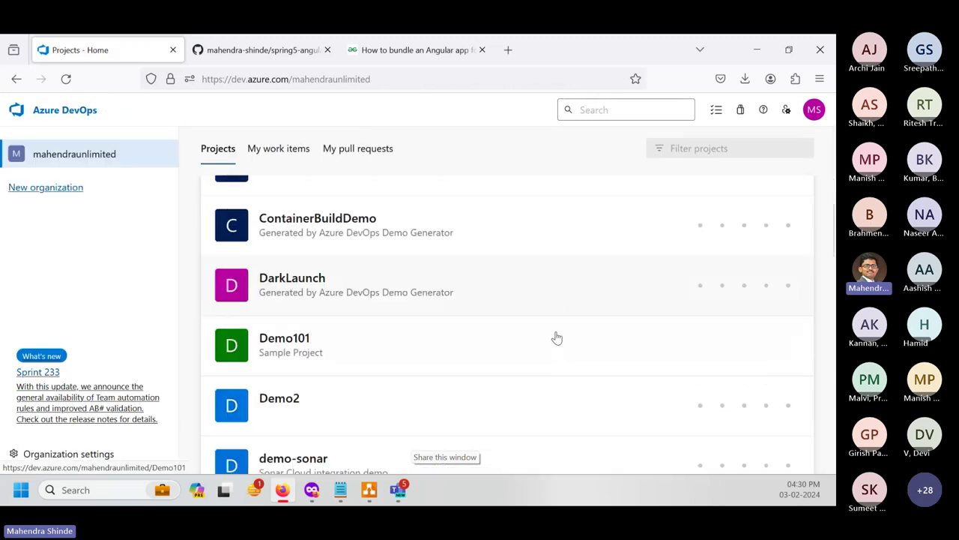
scroll(387, 380, "down", 5)
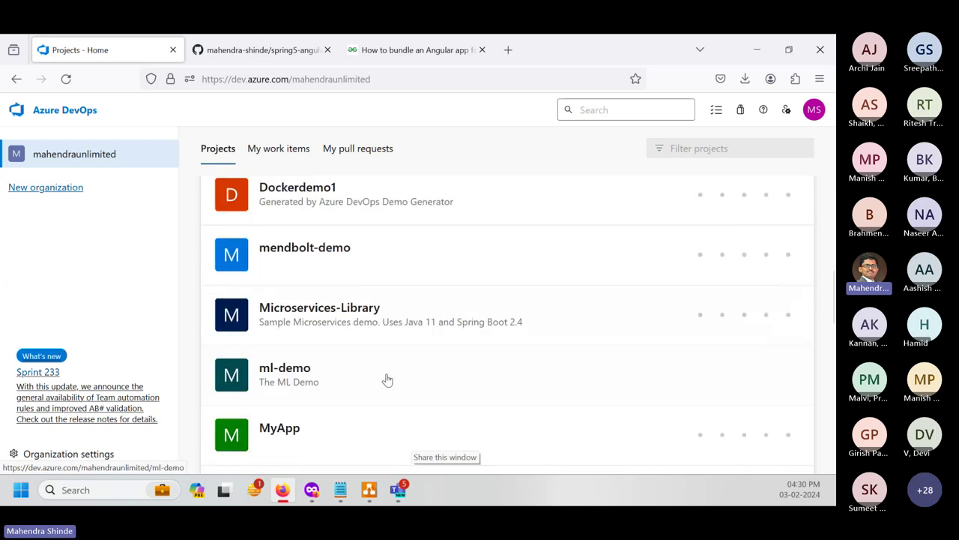
scroll(388, 379, "down", 3)
scroll(387, 379, "up", 12)
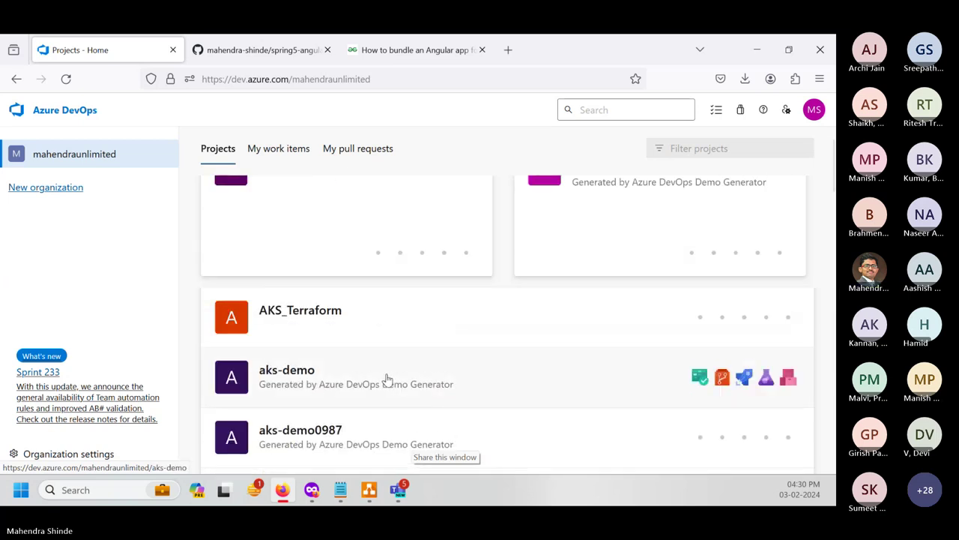
scroll(388, 379, "down", 3)
scroll(388, 379, "down", 2)
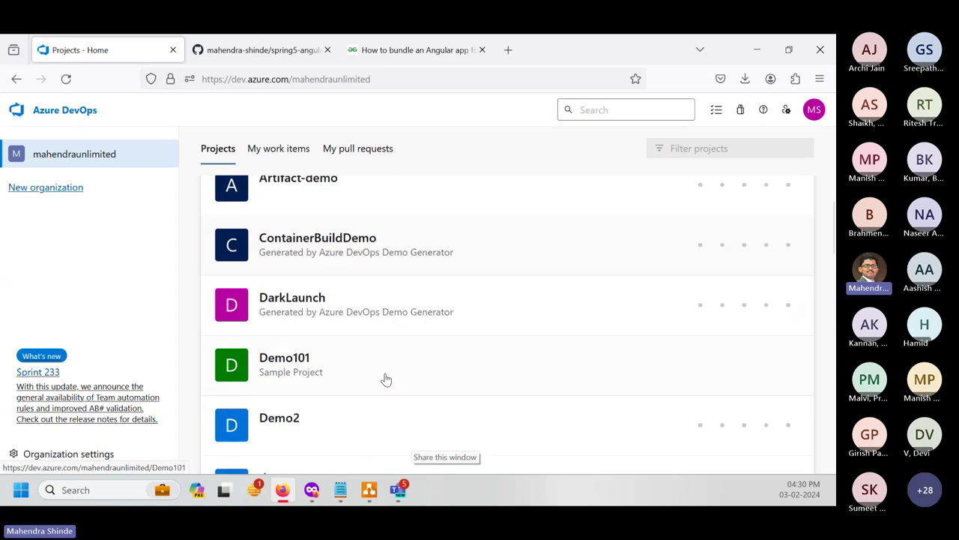
scroll(386, 379, "down", 4)
scroll(385, 380, "down", 2)
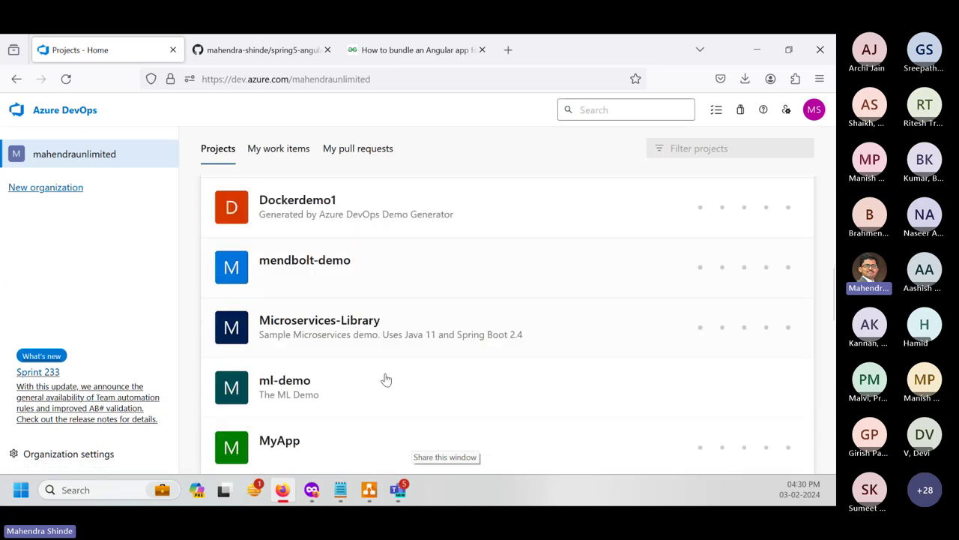
left_click(319, 258)
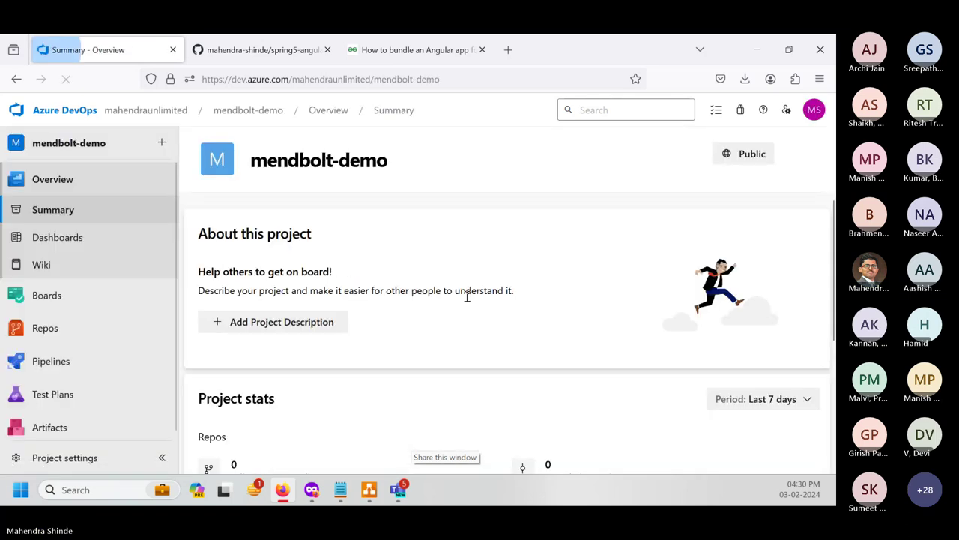
Browse the repository files and Advanced Security, then open Pipelines > WhiteSource Bolt.
left_click(92, 334)
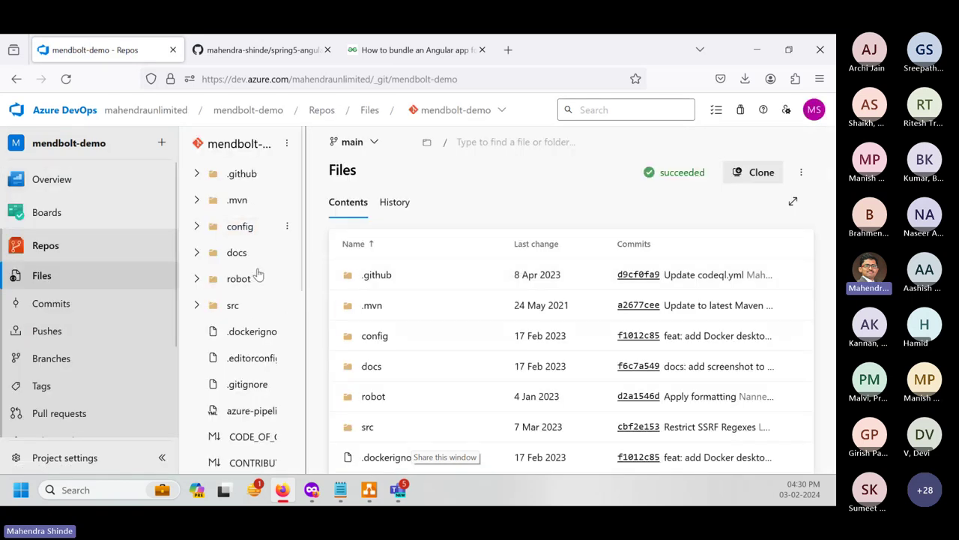
scroll(75, 387, "down", 2)
mouse_move(76, 390)
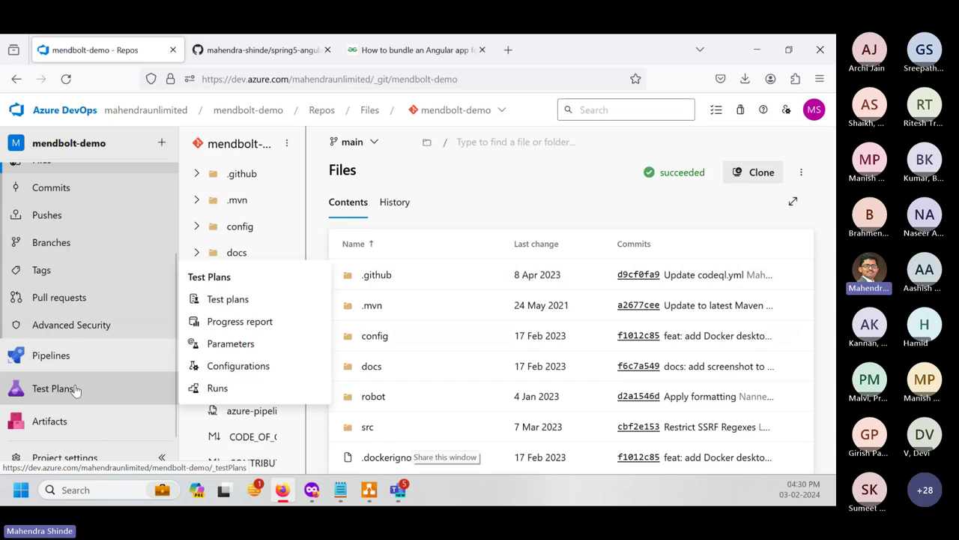
left_click(98, 324)
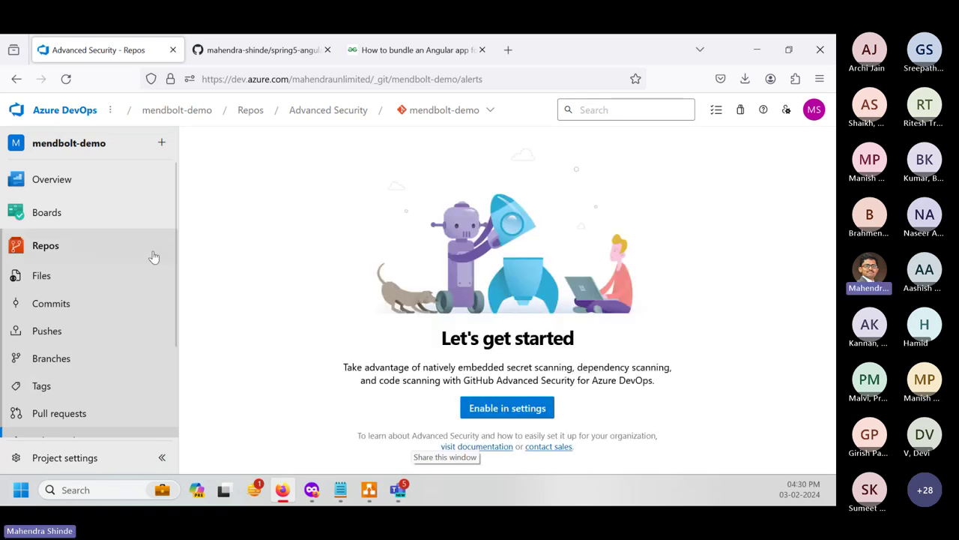
left_click(73, 281)
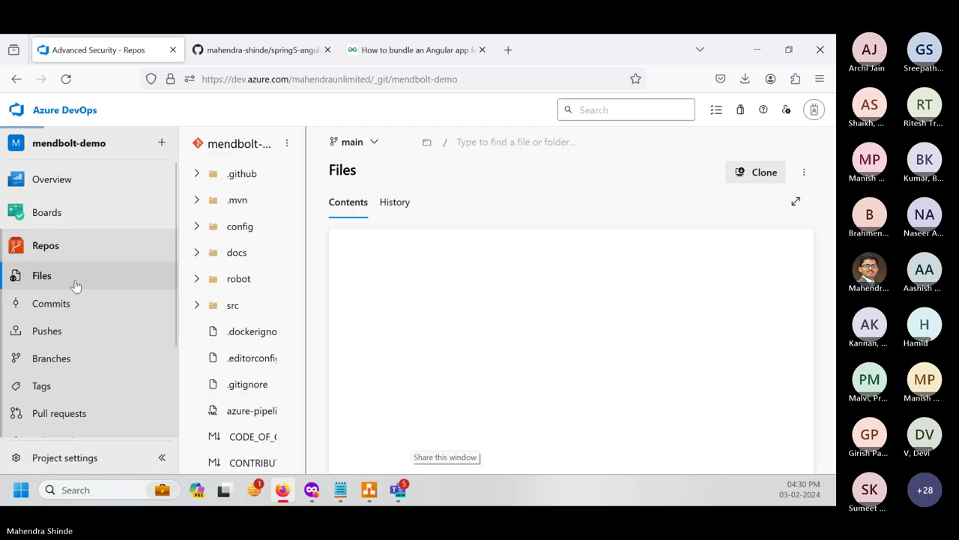
scroll(97, 382, "down", 2)
left_click(88, 356)
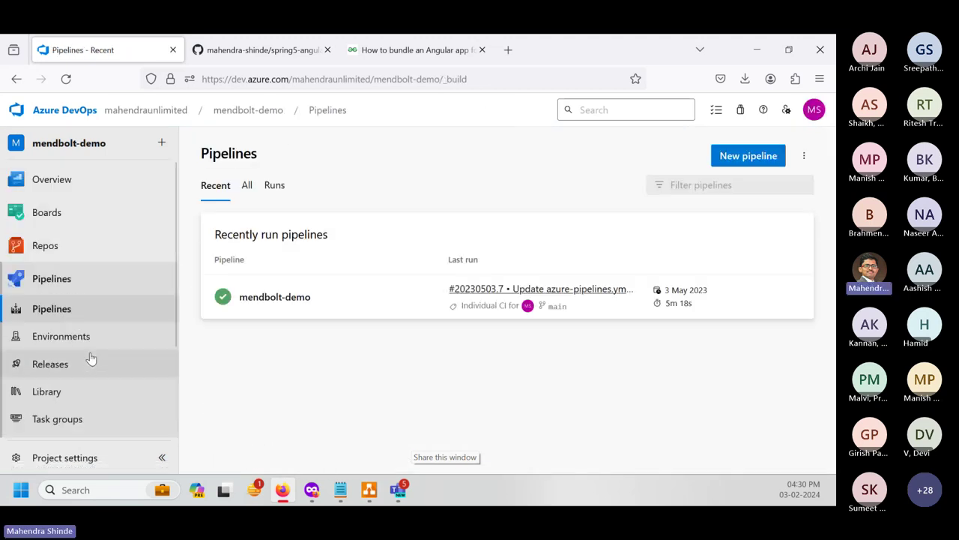
left_click(83, 395)
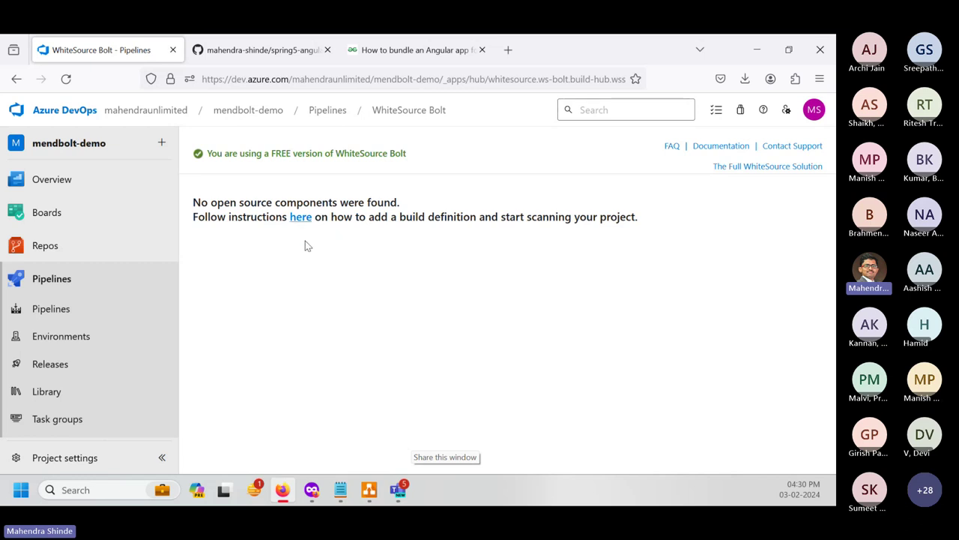
Open the PartsUnlimited project from the organization home and its Pipelines > WhiteSource Bolt page.
left_click(67, 123)
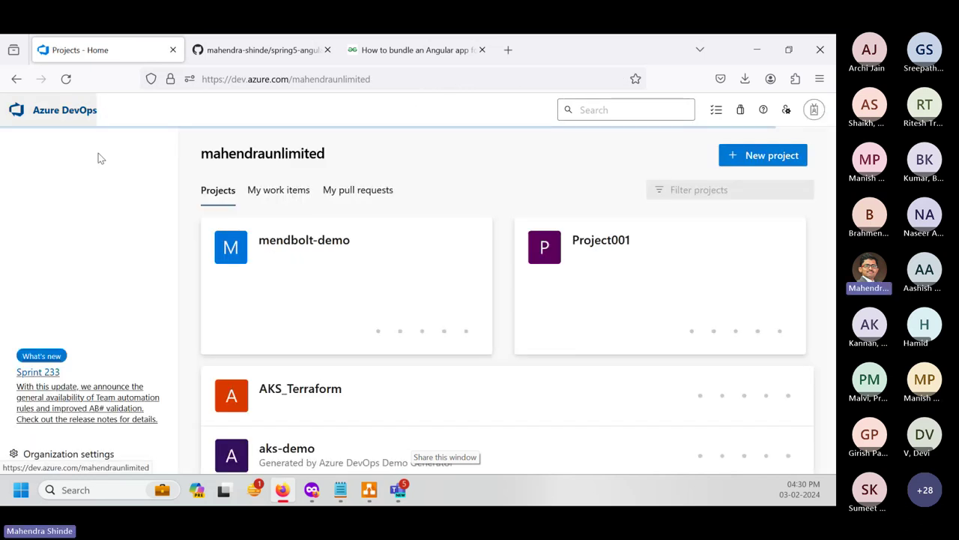
scroll(388, 358, "down", 3)
scroll(388, 358, "down", 4)
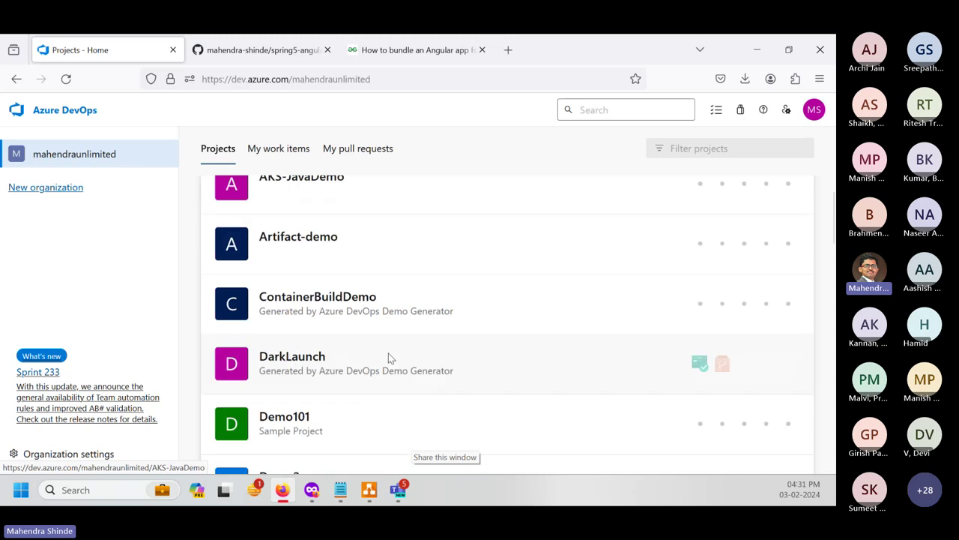
scroll(388, 356, "down", 6)
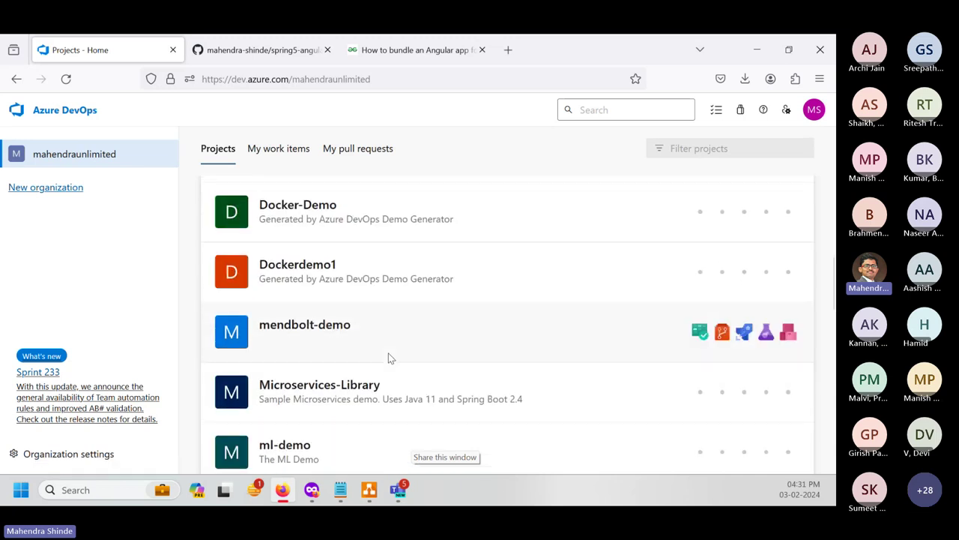
scroll(389, 359, "down", 4)
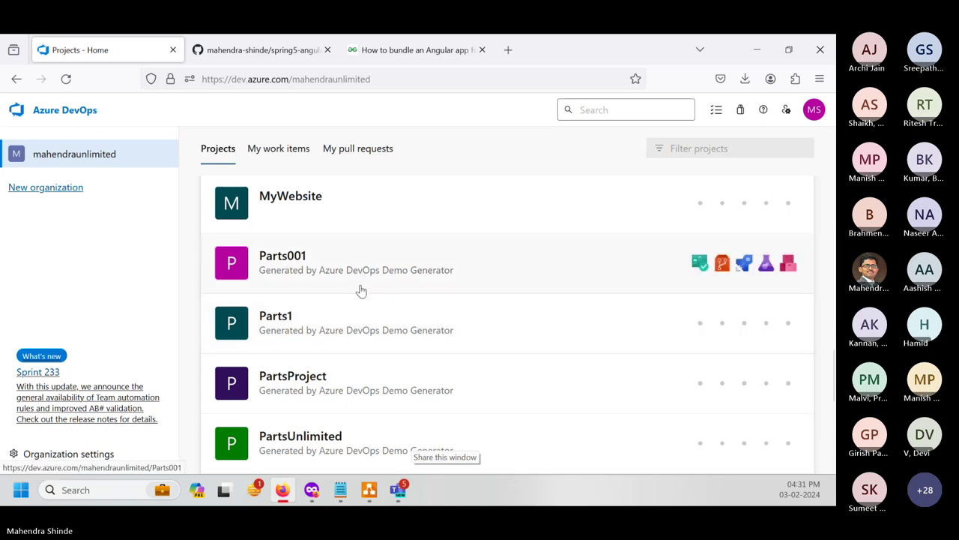
left_click(330, 438)
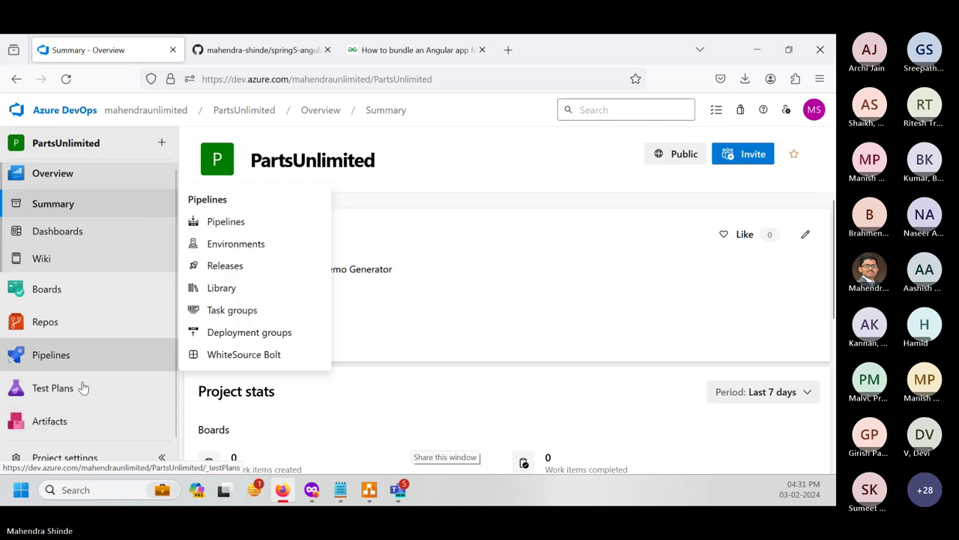
mouse_move(74, 314)
left_click(64, 354)
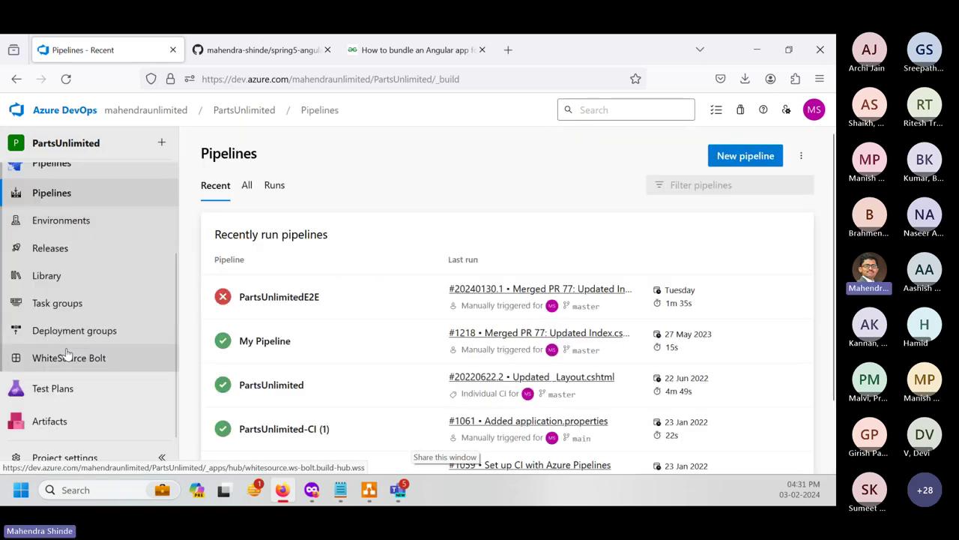
left_click(67, 353)
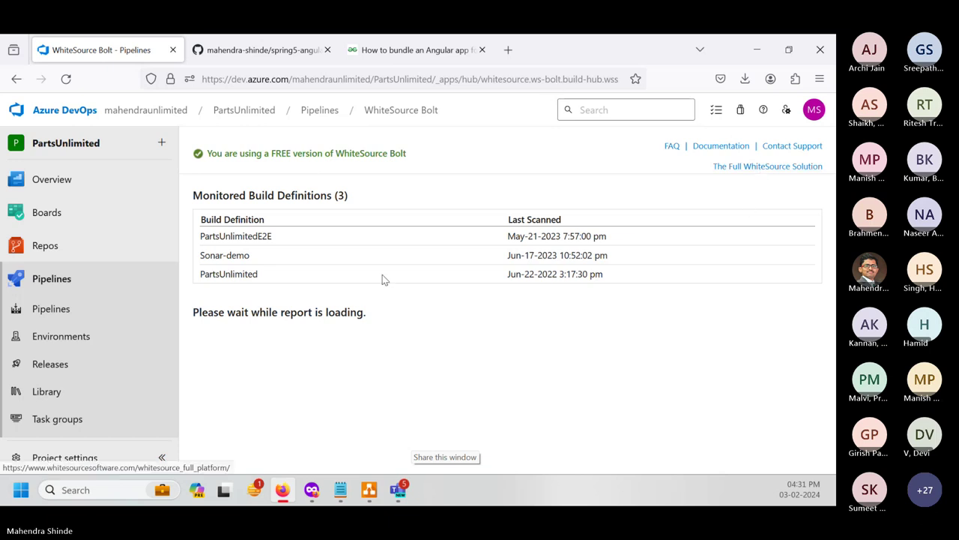
Collapse the project navigation and set the page zoom to 110%.
double_click(241, 236)
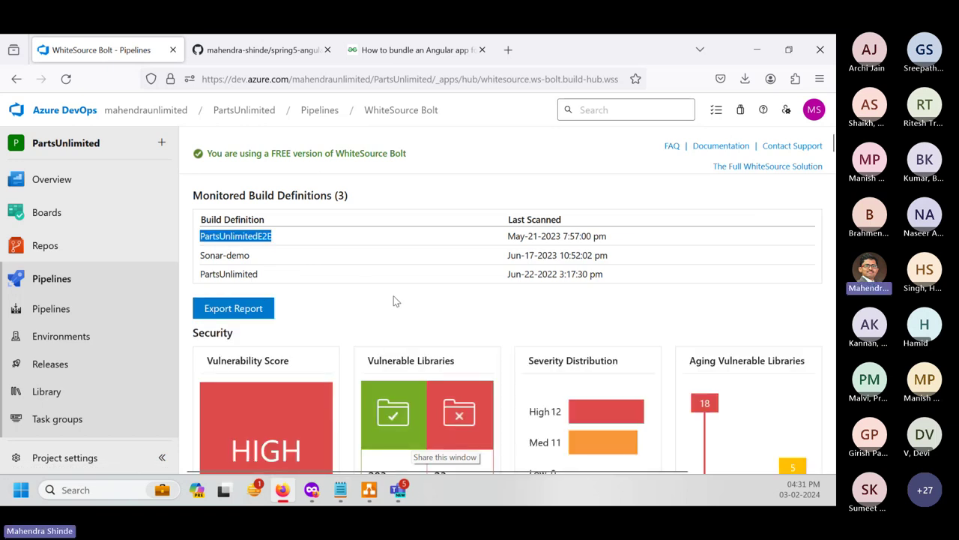
scroll(394, 298, "down", 3)
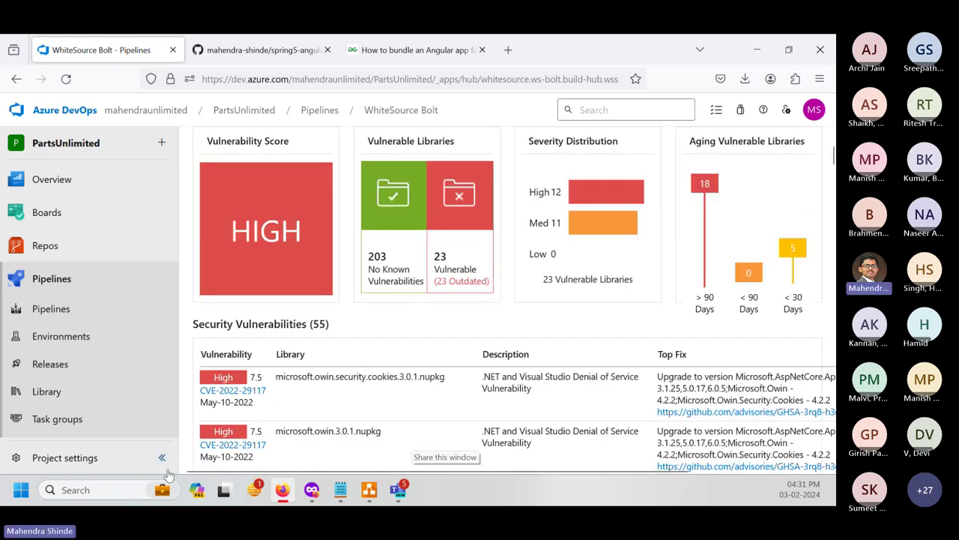
left_click(161, 458)
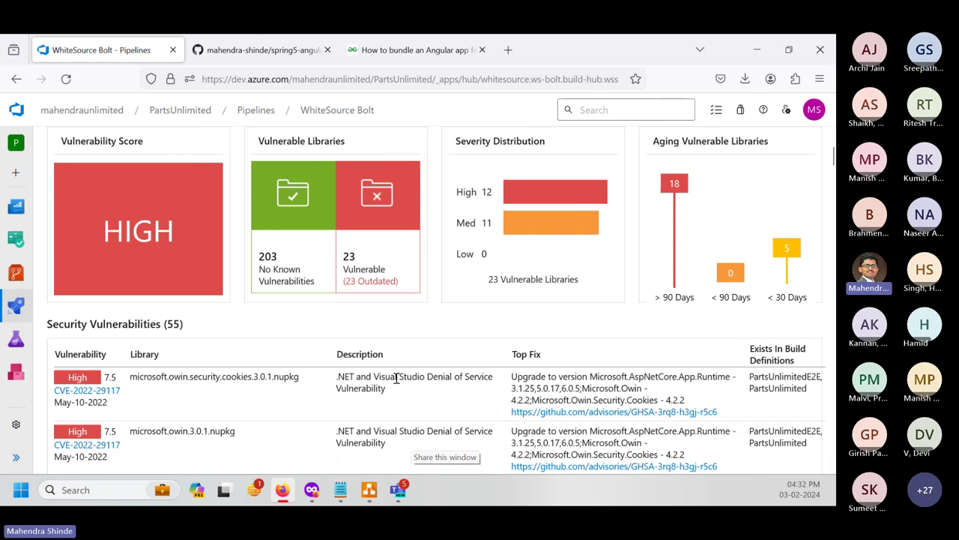
key("ctrl+minus")
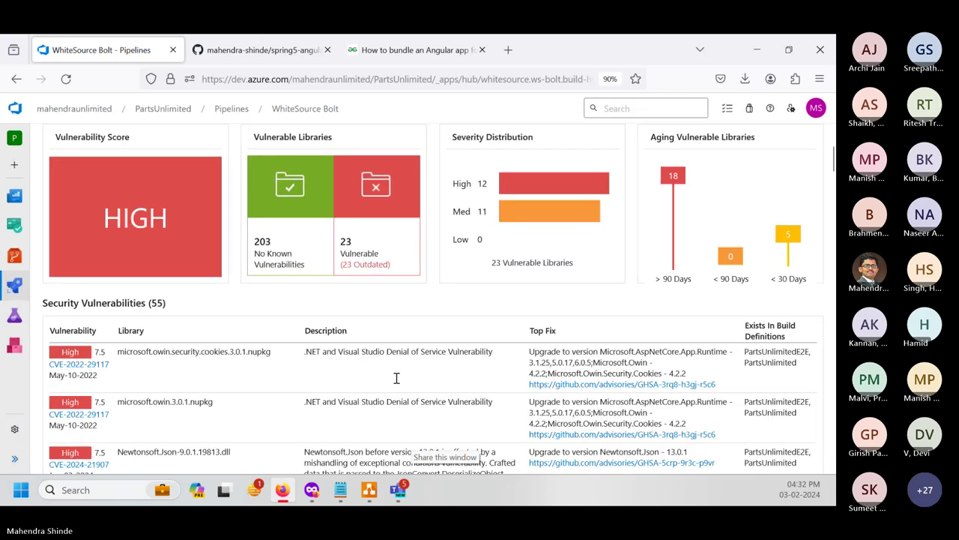
key("ctrl+plus")
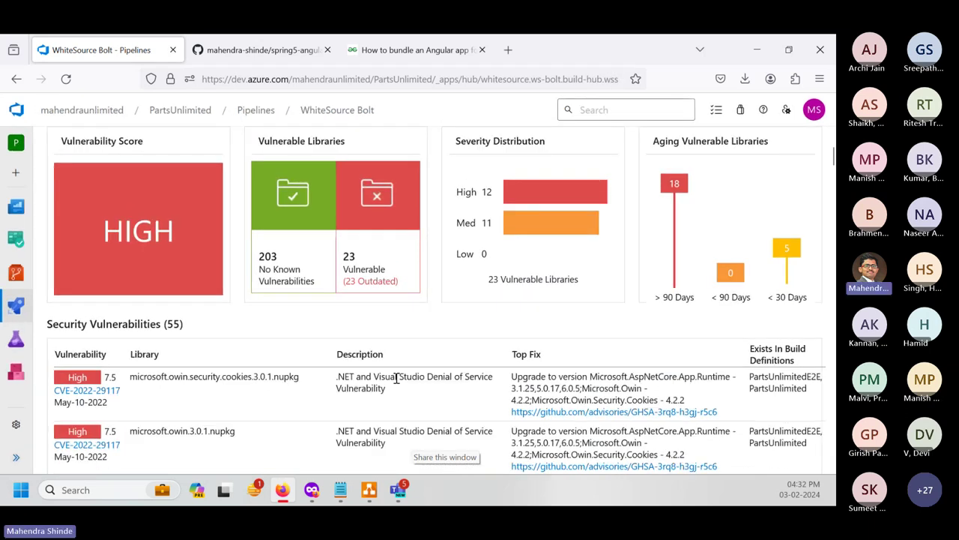
key("ctrl+plus")
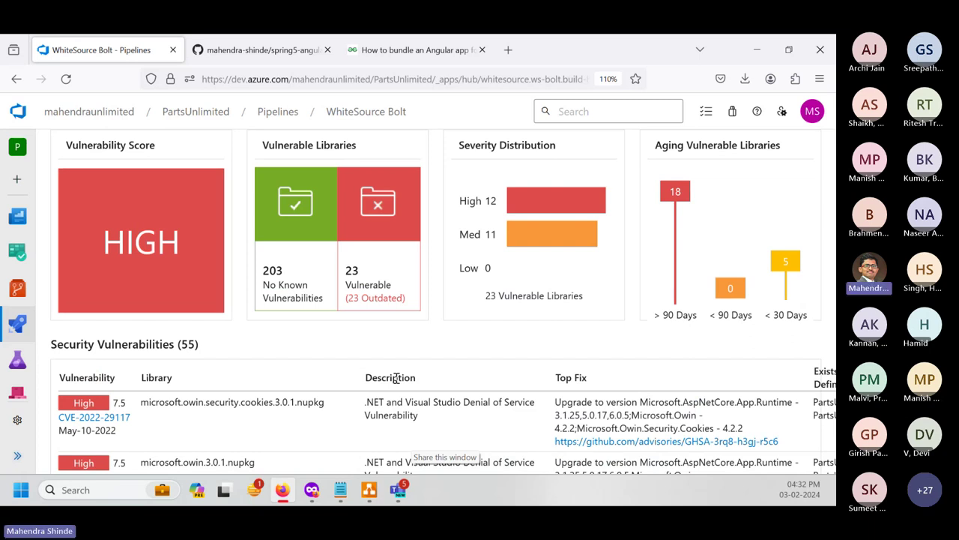
Highlight microsoft.owin.security.cookies.3.0.1.nupkg, its Denial of Service description and Top Fix versions.
triple_click(249, 405)
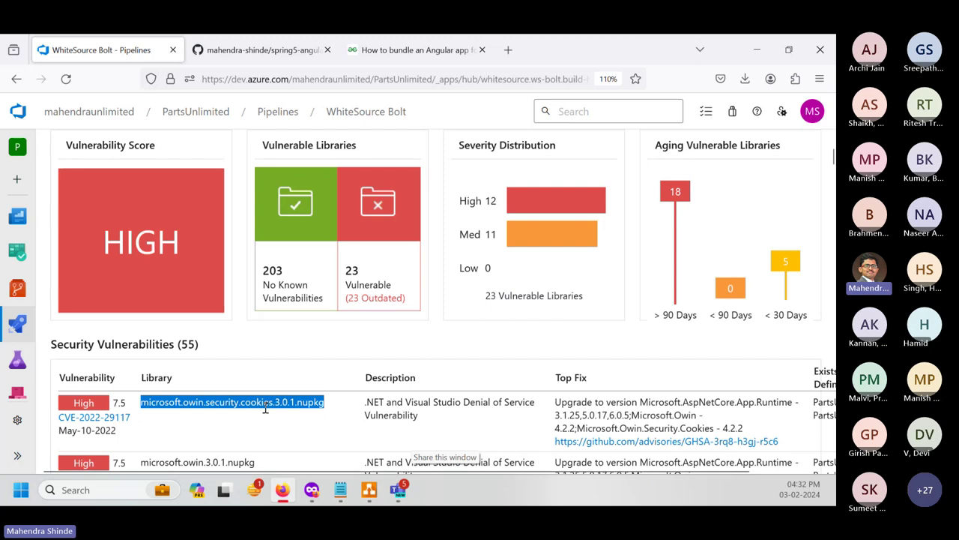
left_click(466, 410)
left_click_drag(467, 415, 474, 424)
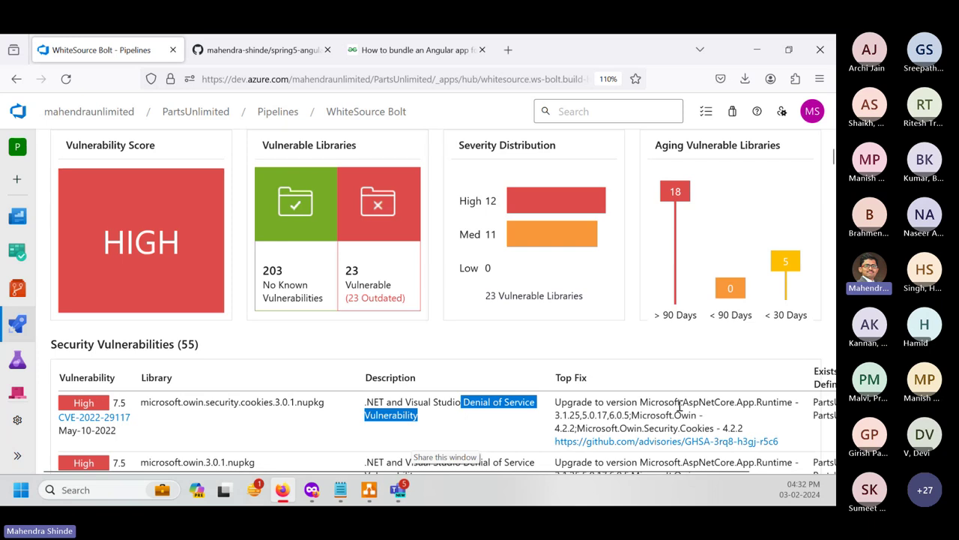
left_click(681, 402)
left_click_drag(681, 402, 688, 415)
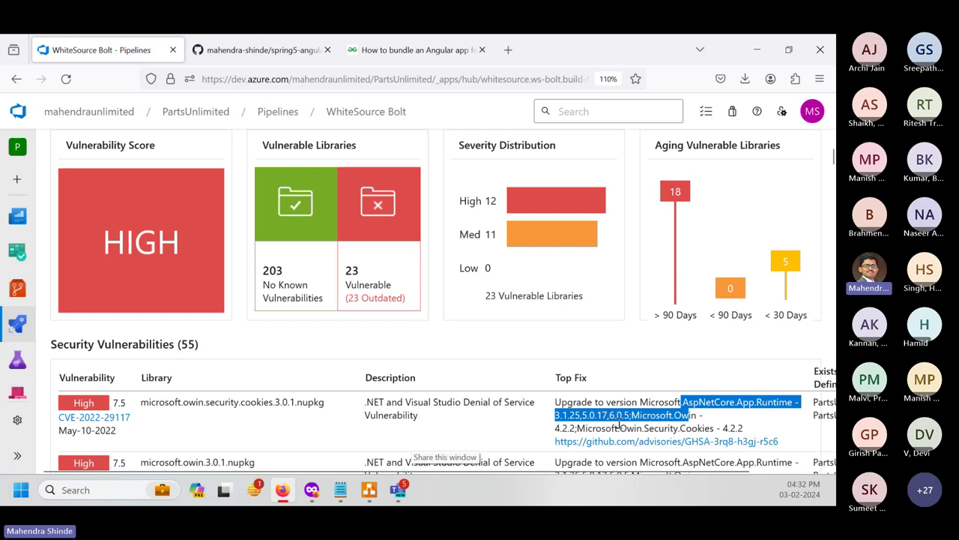
scroll(619, 424, "down", 3)
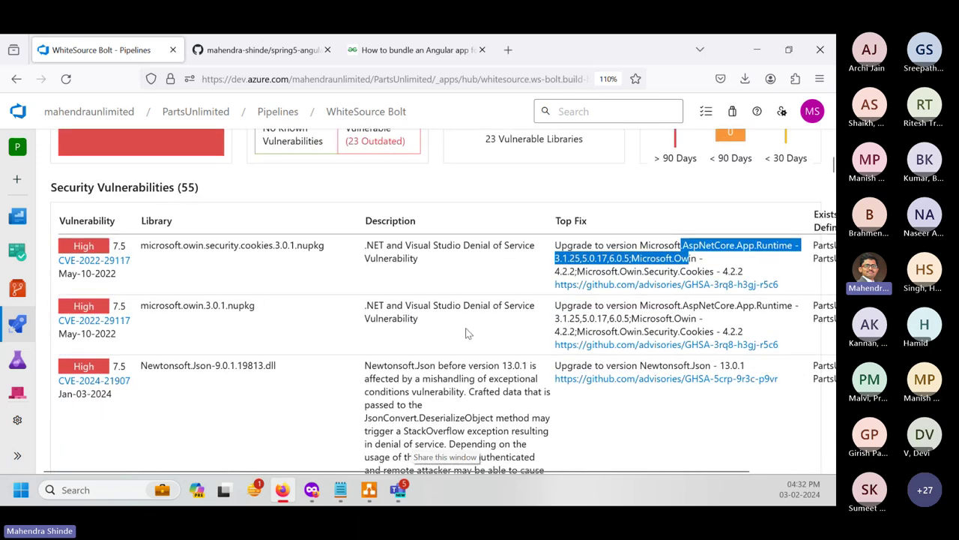
scroll(484, 379, "down", 7)
scroll(485, 379, "up", 13)
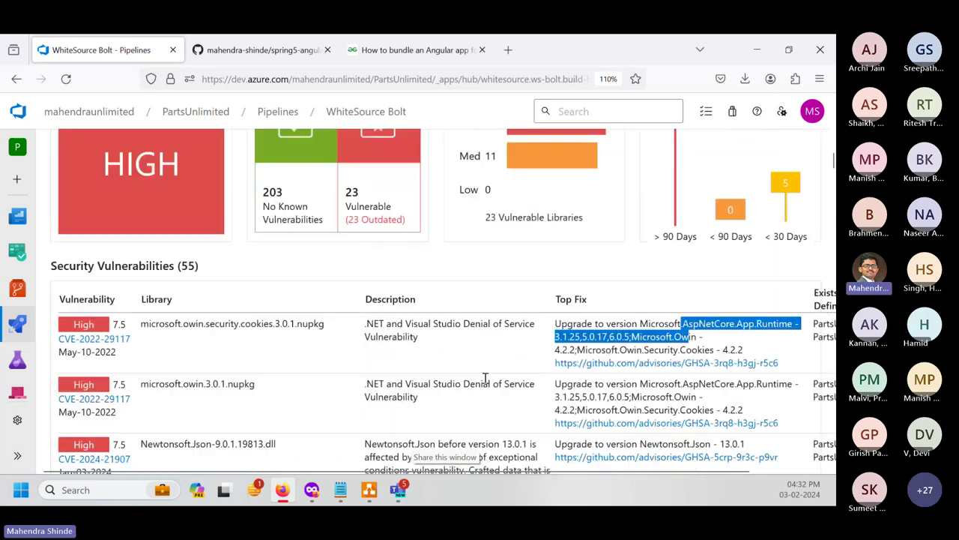
scroll(484, 382, "down", 5)
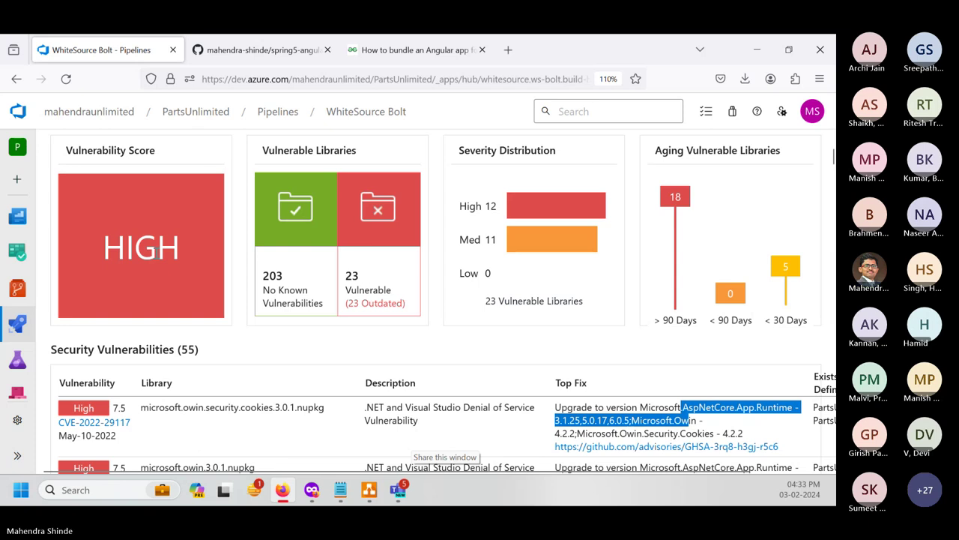
scroll(474, 338, "up", 3)
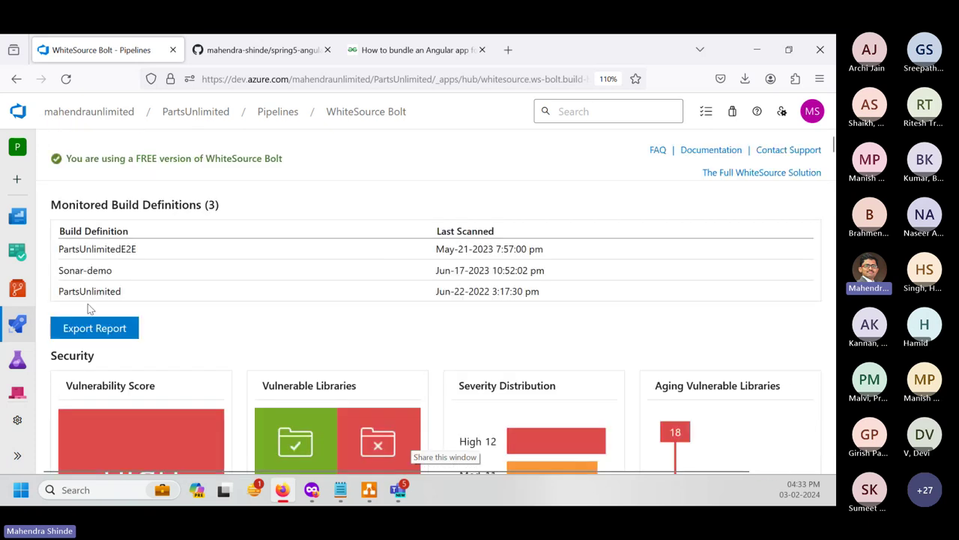
Open the PartsUnlimitedE2E pipeline for editing from run #20230521.1.
left_click(16, 456)
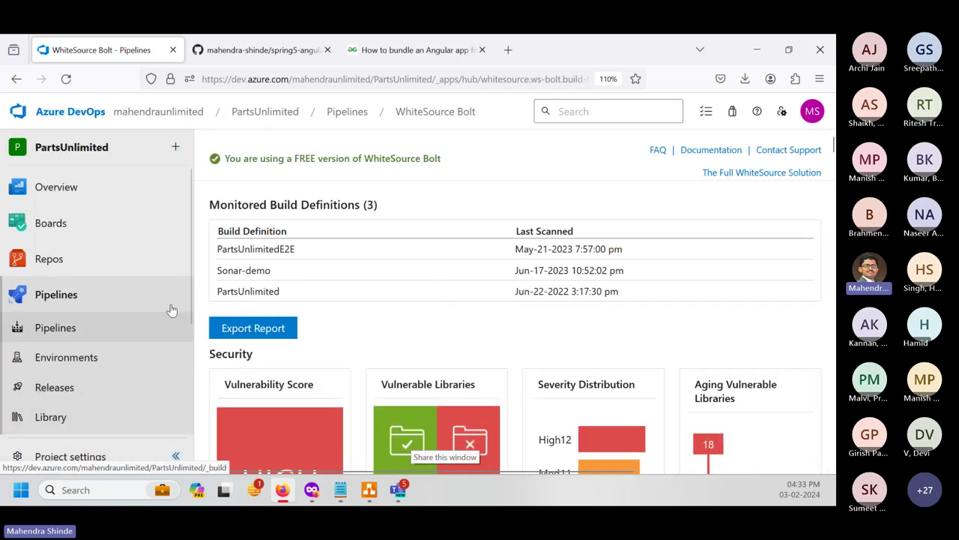
left_click(147, 323)
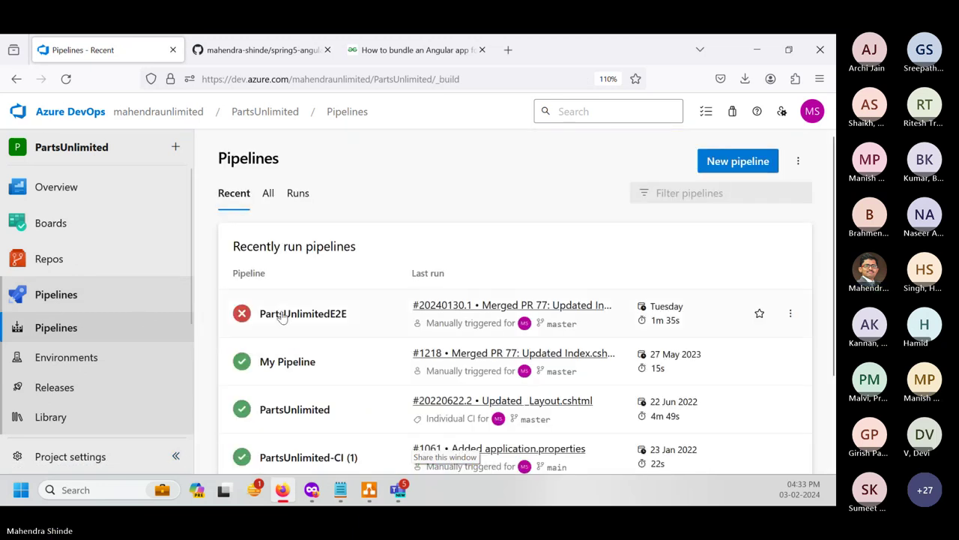
left_click(359, 308)
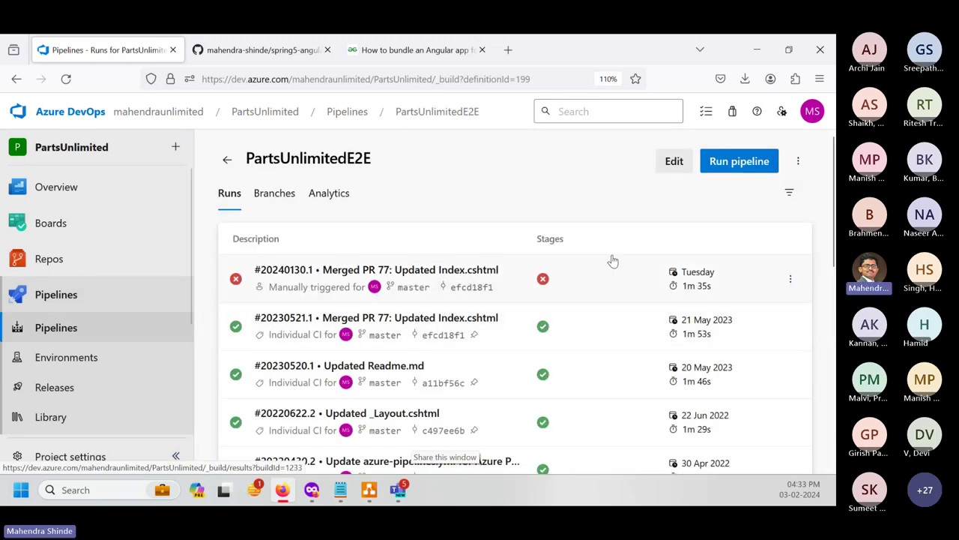
left_click(508, 347)
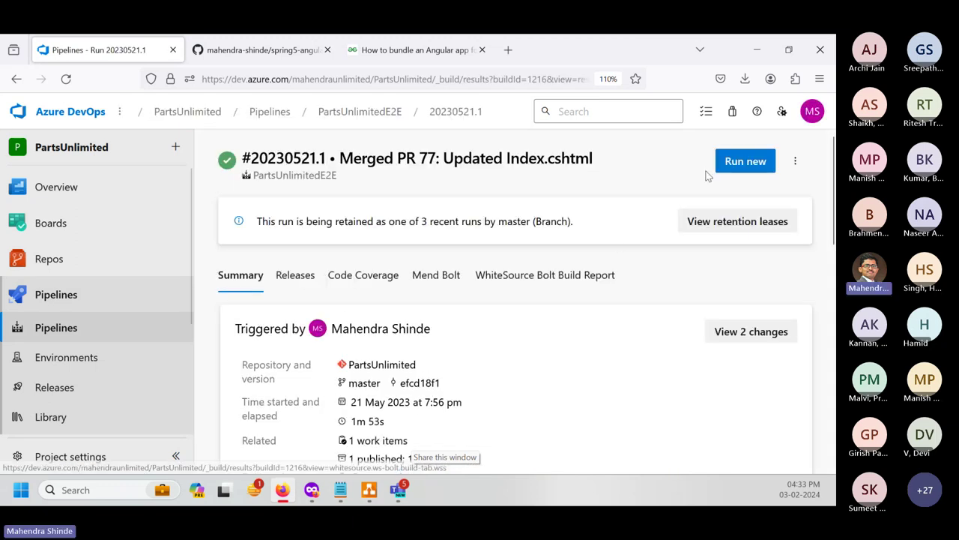
left_click(796, 160)
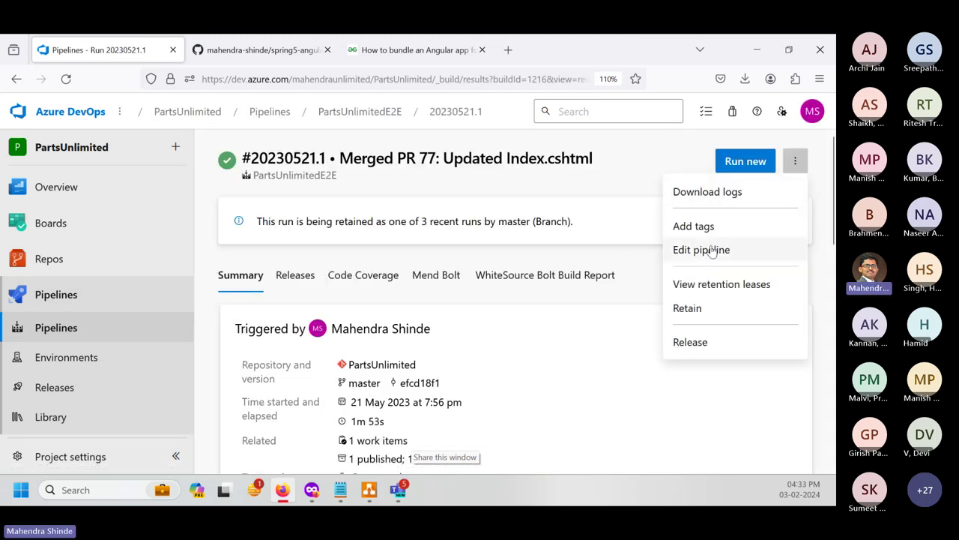
left_click(711, 250)
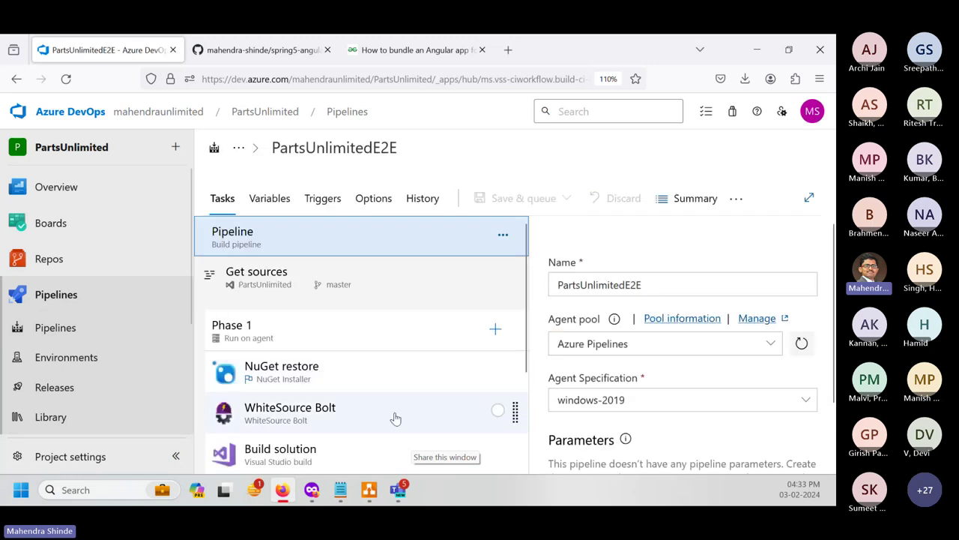
Show the WhiteSource Bolt task's settings in the pipeline editor.
scroll(367, 375, "down", 2)
left_click(375, 279)
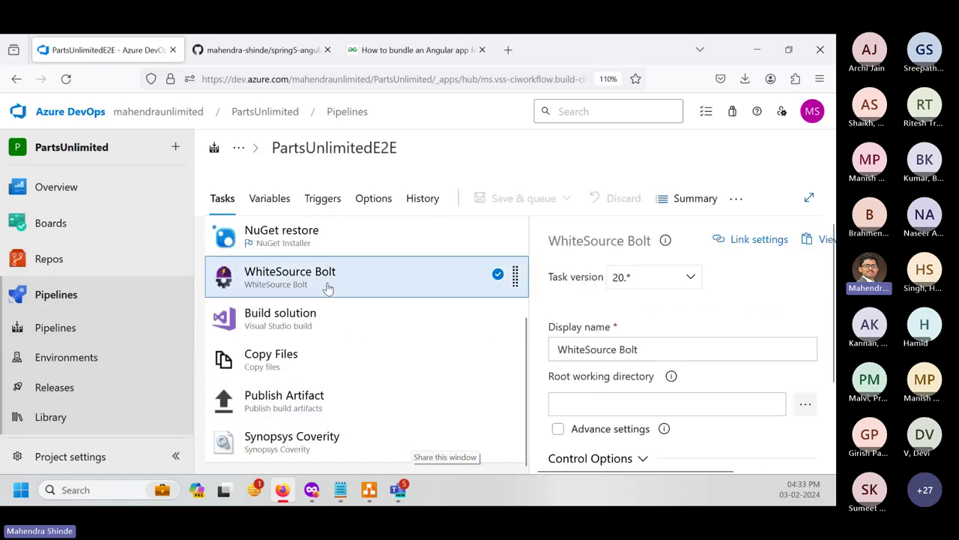
scroll(275, 291, "up", 2)
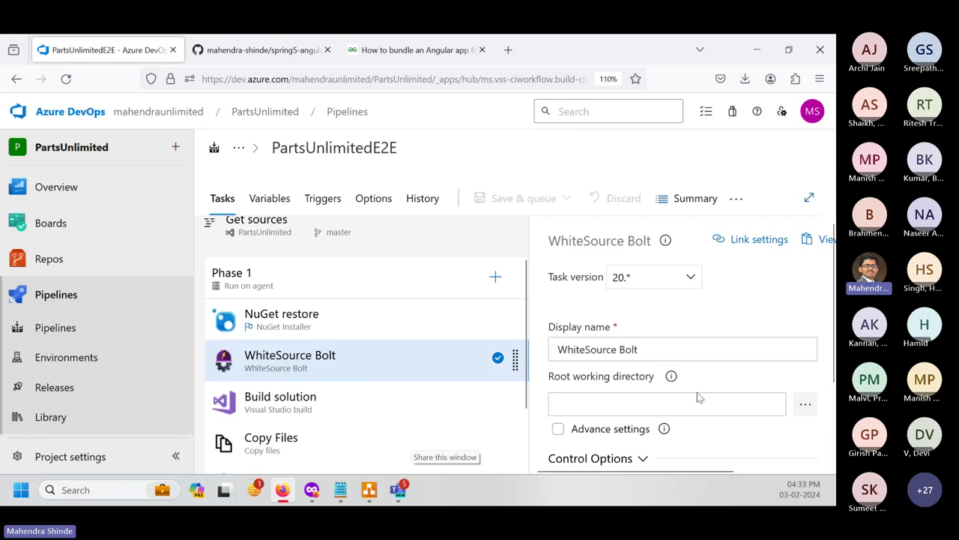
scroll(696, 397, "down", 2)
scroll(697, 397, "down", 1)
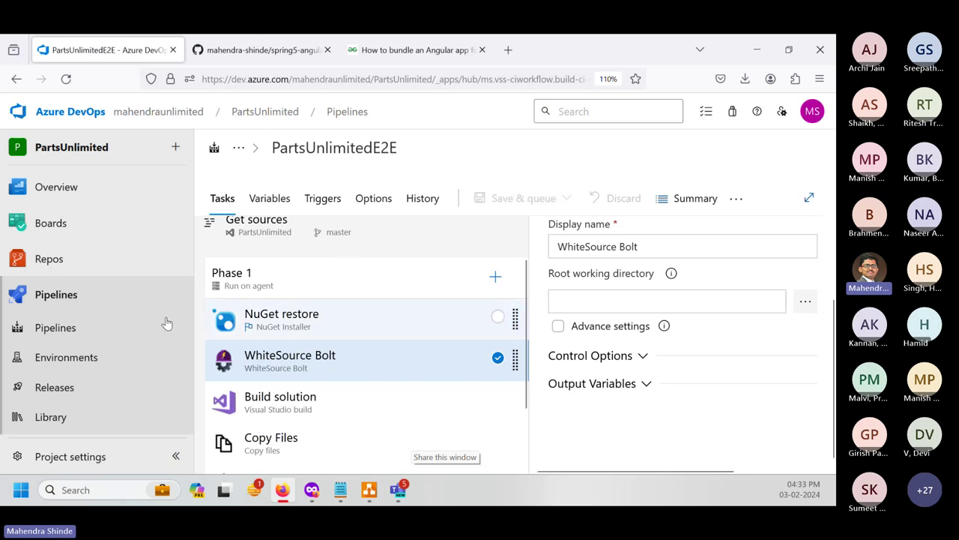
scroll(86, 381, "down", 2)
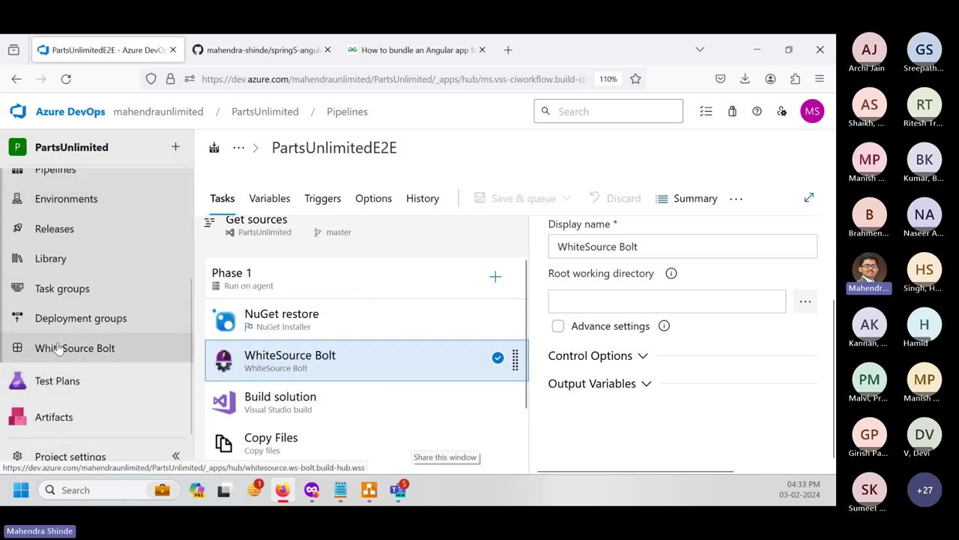
Return to PartsUnlimited's WhiteSource Bolt report page.
left_click(77, 349)
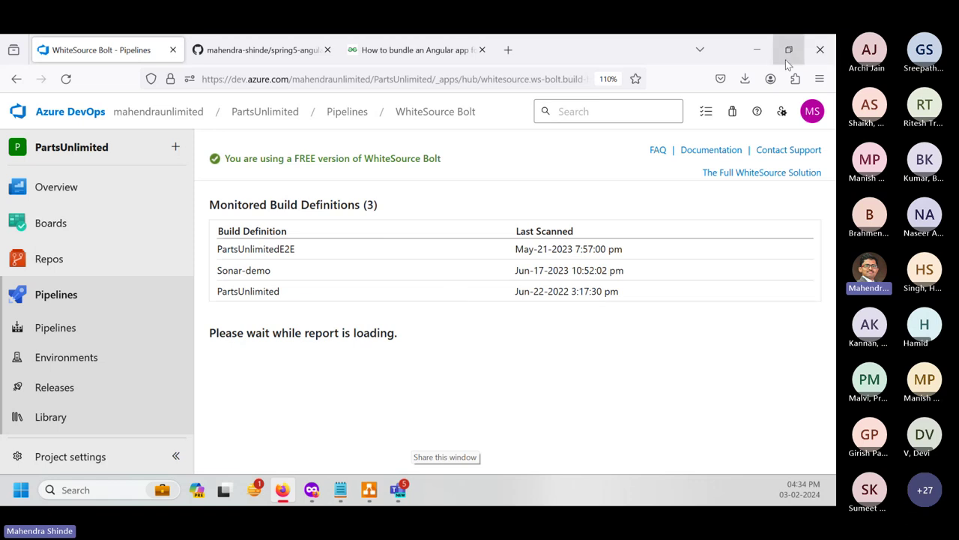
Search the Marketplace for 'owasp' and open the OWASP Dependency Check extension.
left_click(732, 112)
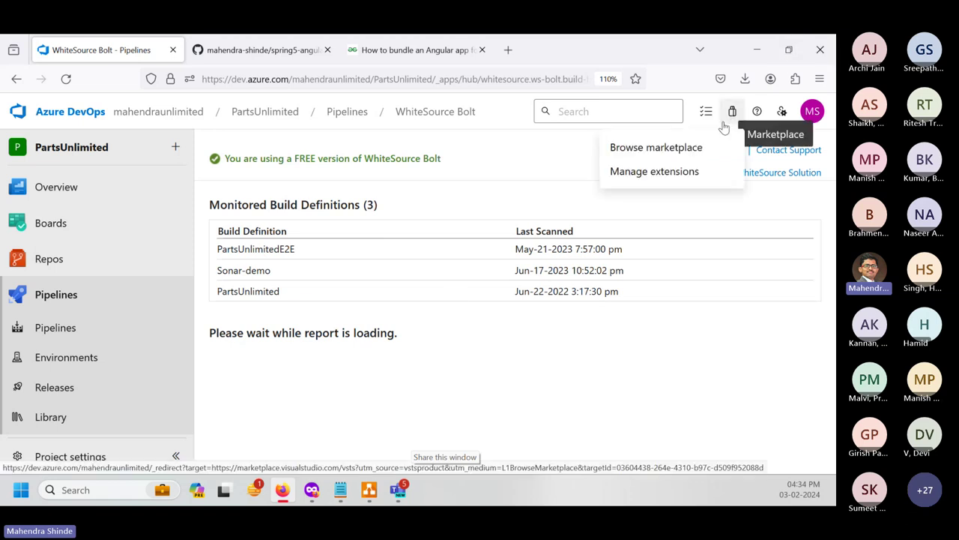
left_click(678, 148)
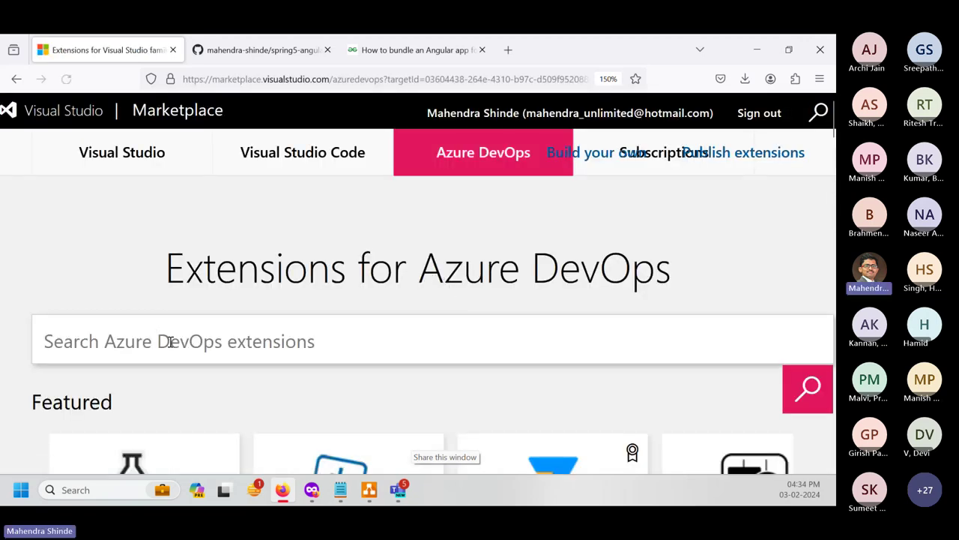
left_click(165, 341)
type("owasp")
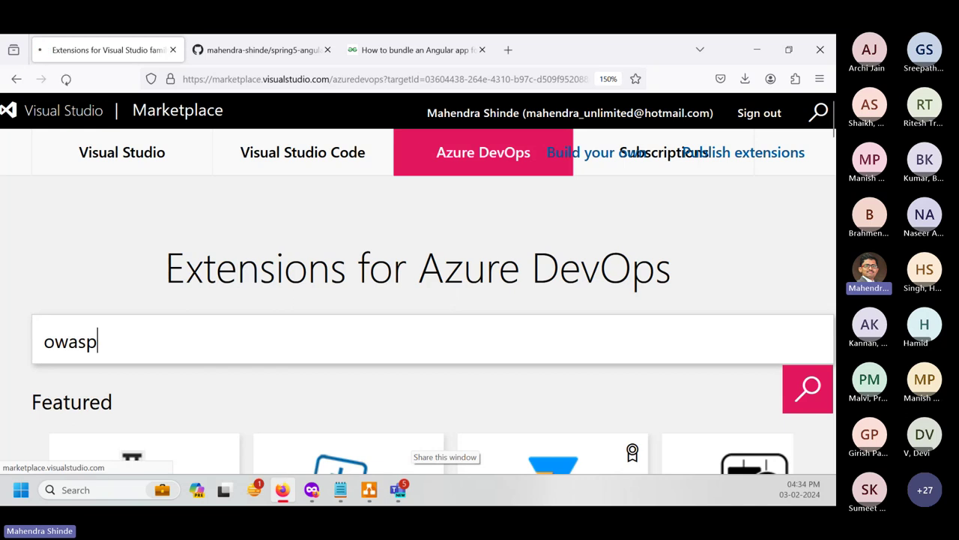
key("Return")
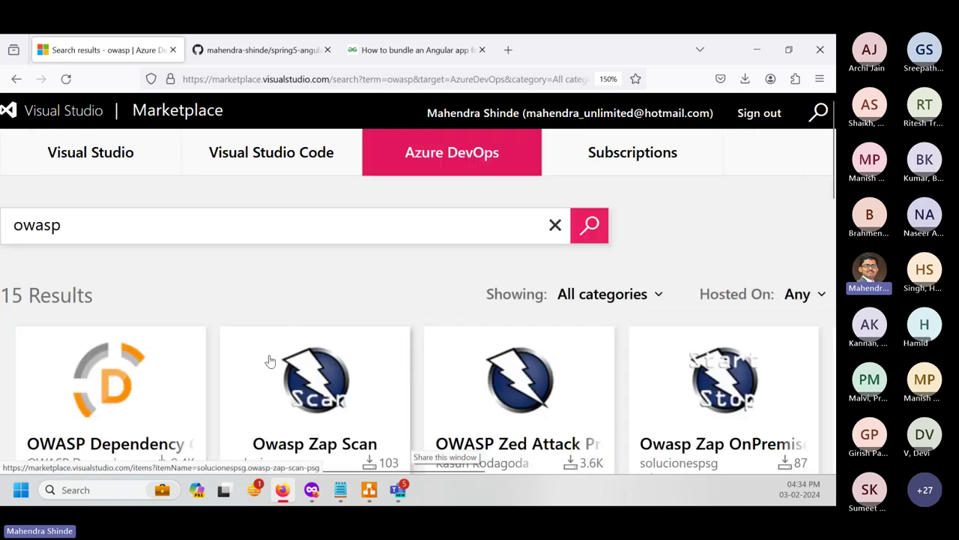
key("ctrl+minus")
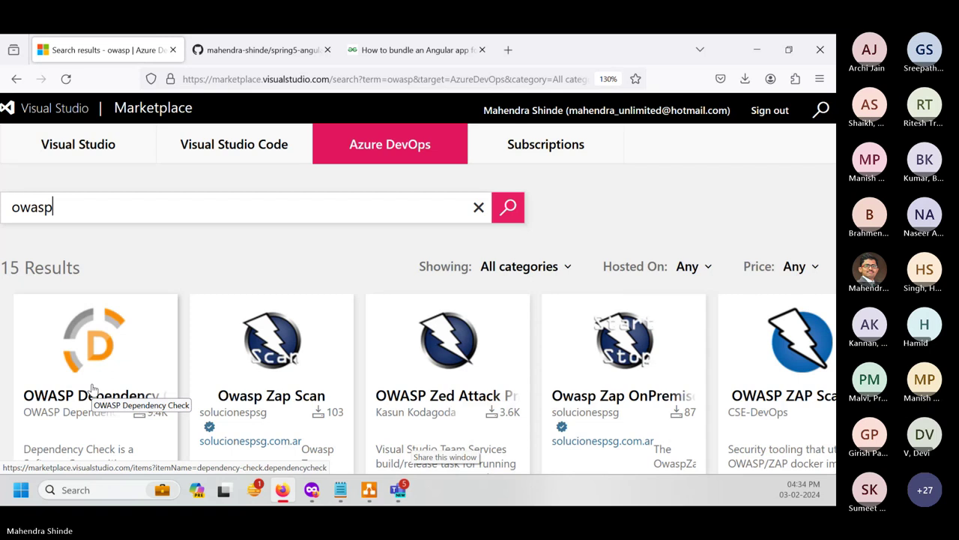
left_click(92, 387)
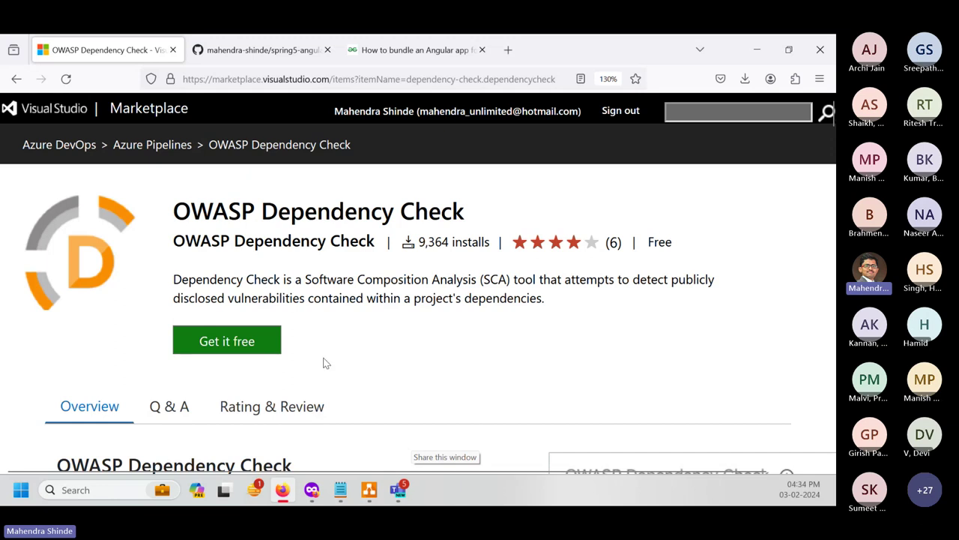
Install the free OWASP Dependency Check extension into the organization.
scroll(326, 363, "down", 3)
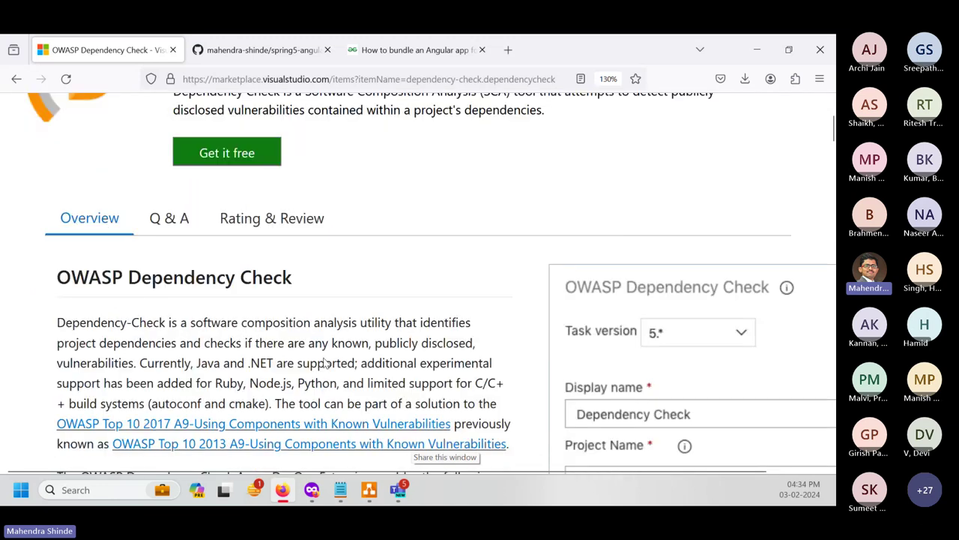
left_click(252, 161)
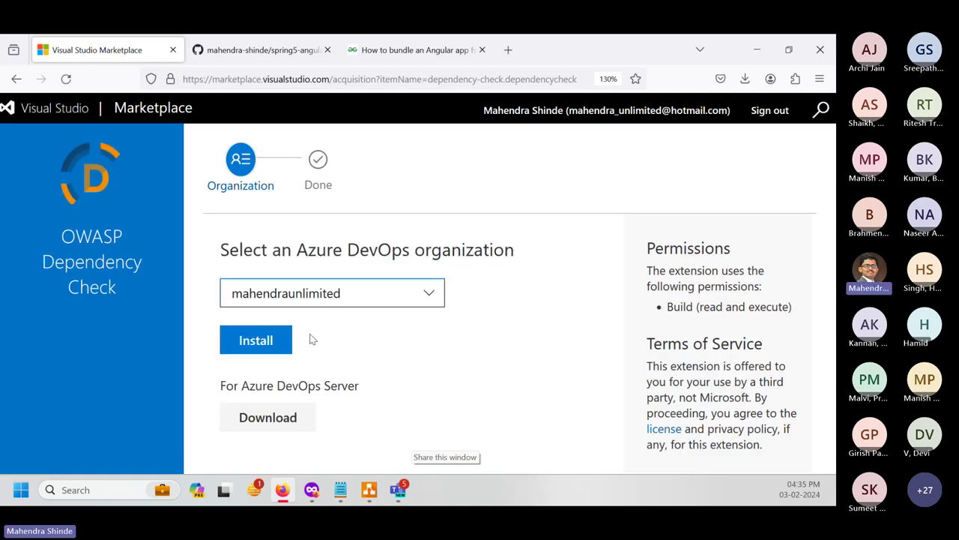
left_click(264, 346)
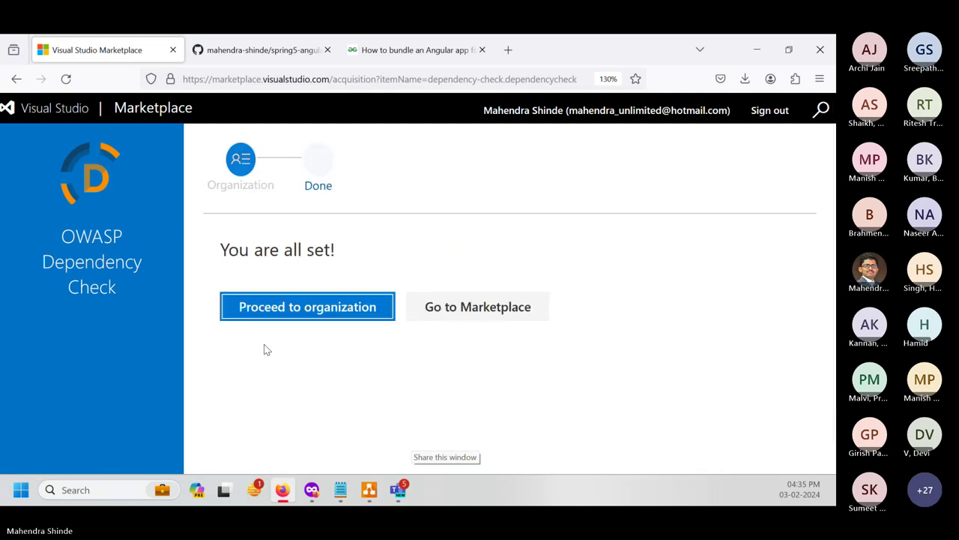
left_click(315, 313)
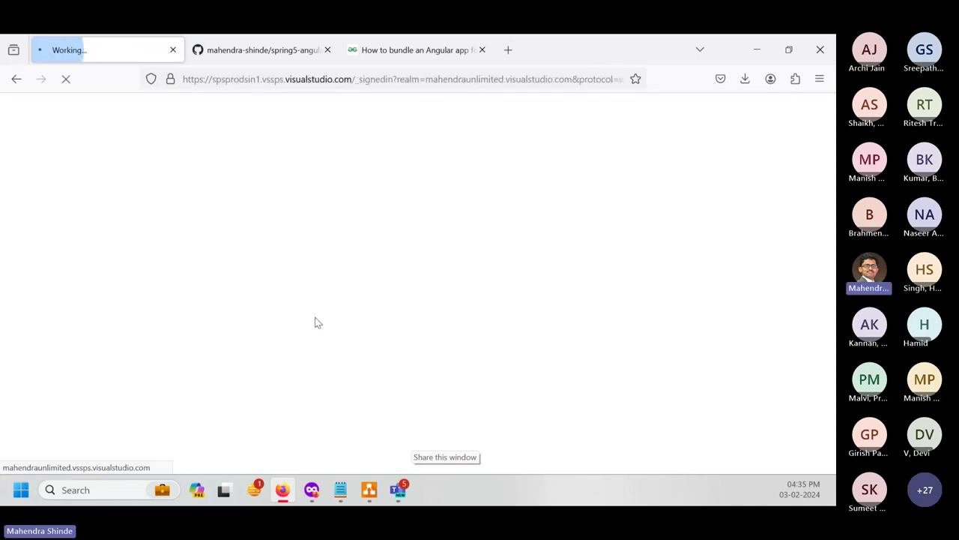
Go back to Azure DevOps at dev.azure.com.
left_click(299, 79)
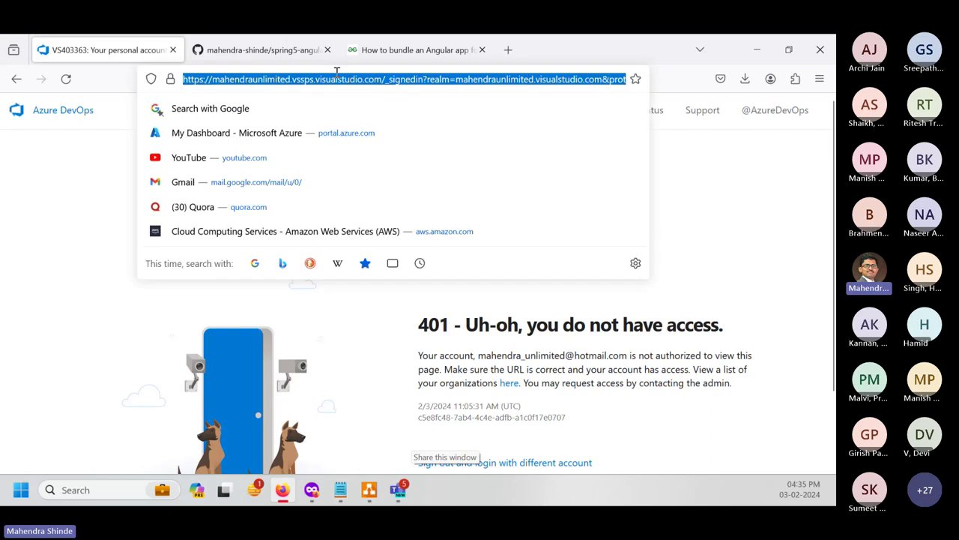
type("de")
key("Right")
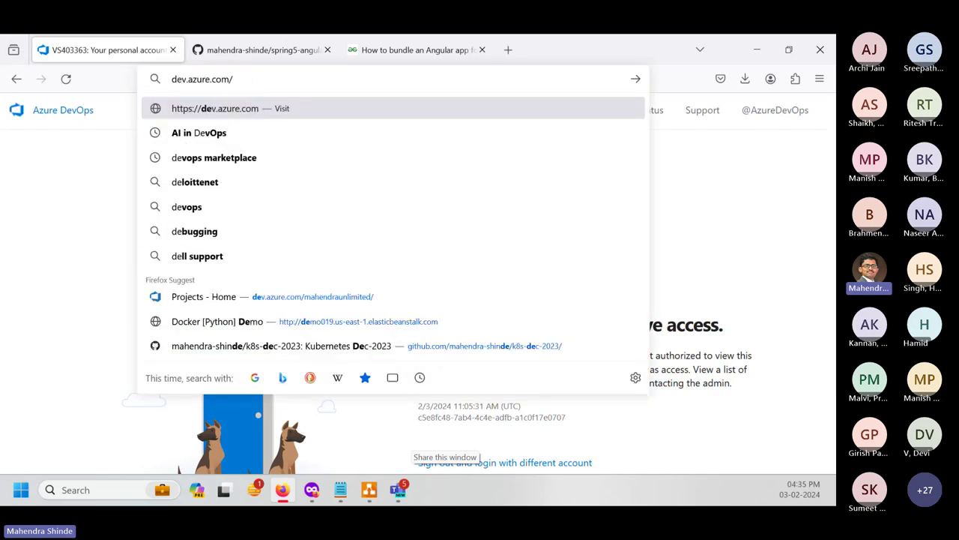
Load the organization's projects page, look at PartsUnlimited briefly, and return to the project list.
type("mahendraunlimited/")
key("Return")
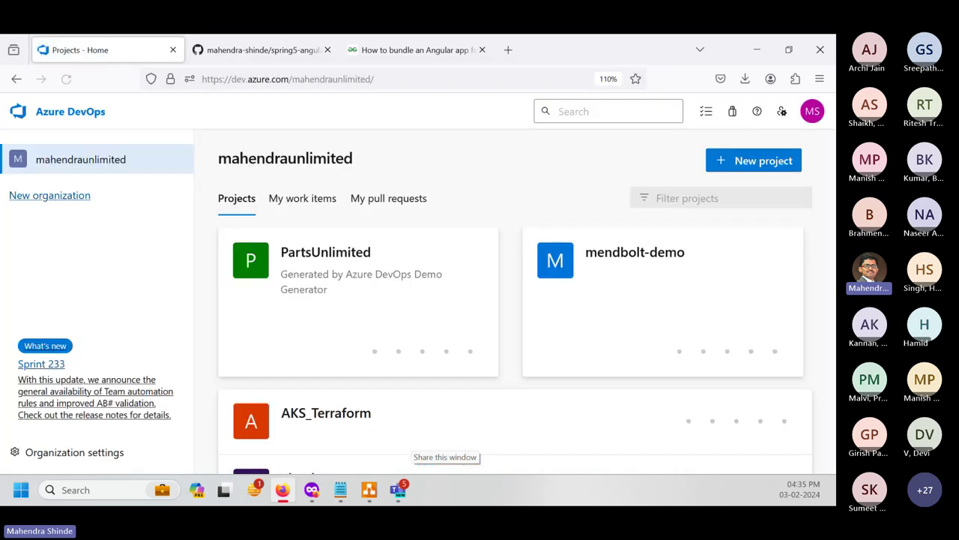
left_click(349, 260)
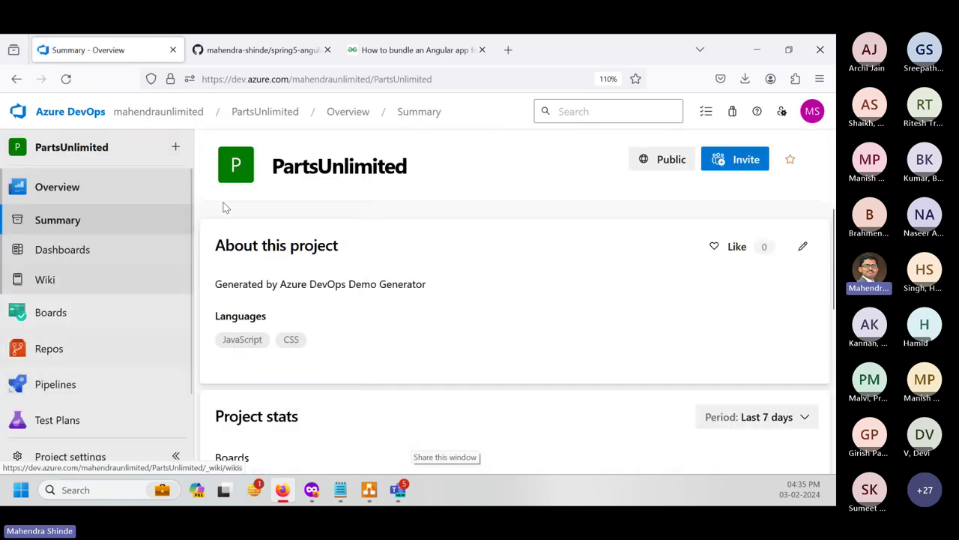
left_click(161, 112)
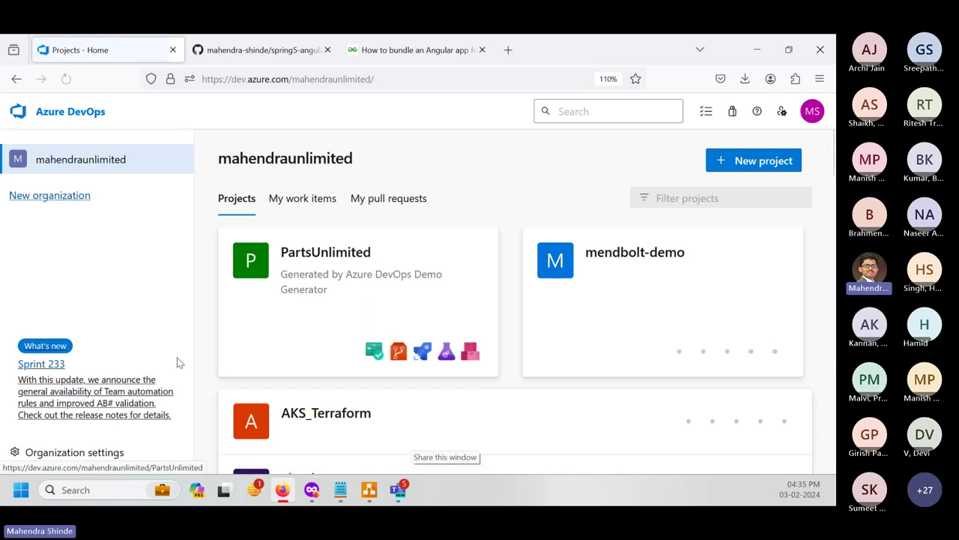
Filter the projects list for 'project' and open Project001.
scroll(297, 339, "down", 2)
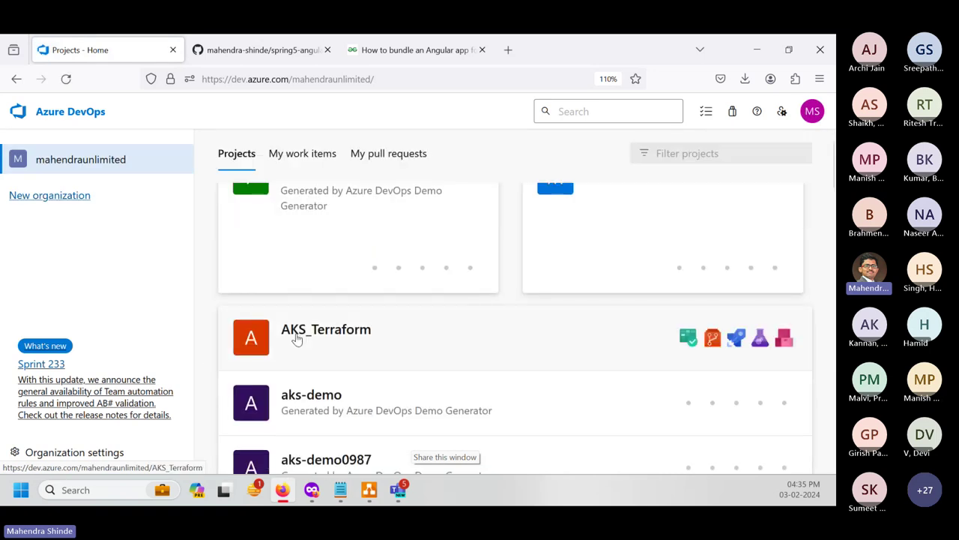
scroll(297, 340, "down", 6)
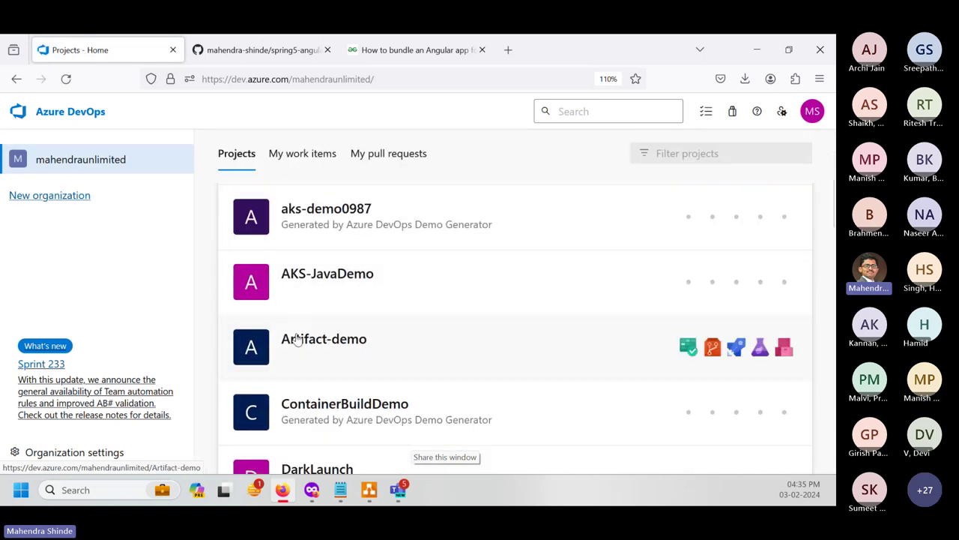
scroll(297, 339, "down", 6)
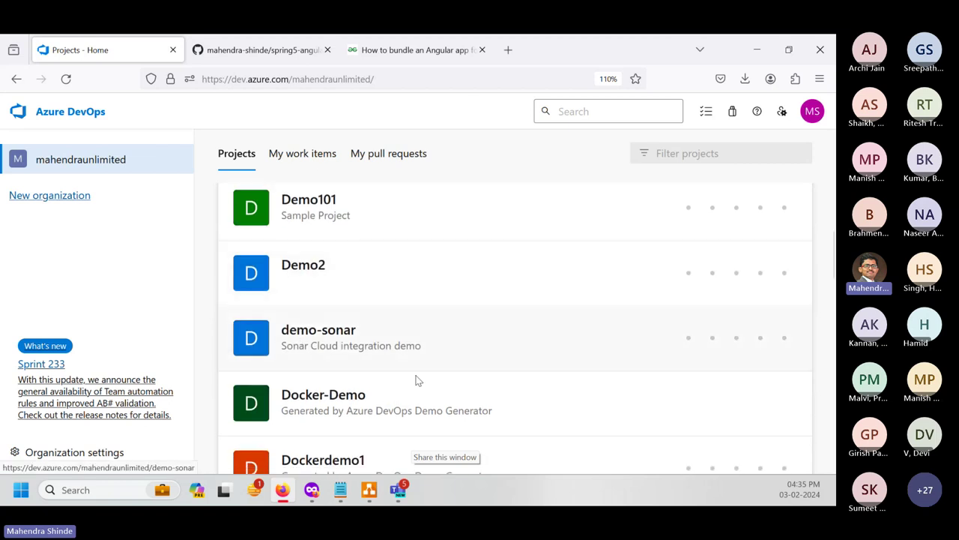
scroll(416, 389, "down", 1)
scroll(417, 389, "up", 15)
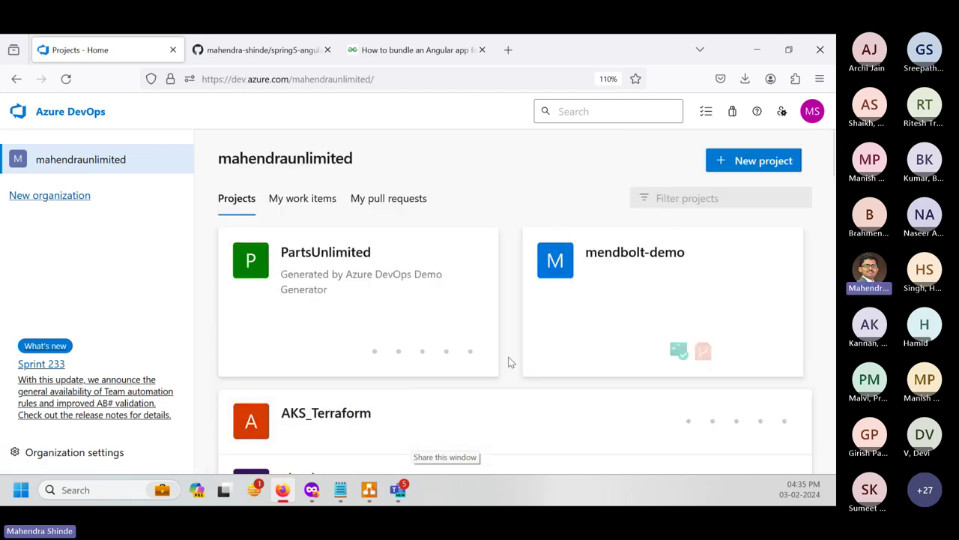
scroll(508, 362, "down", 6)
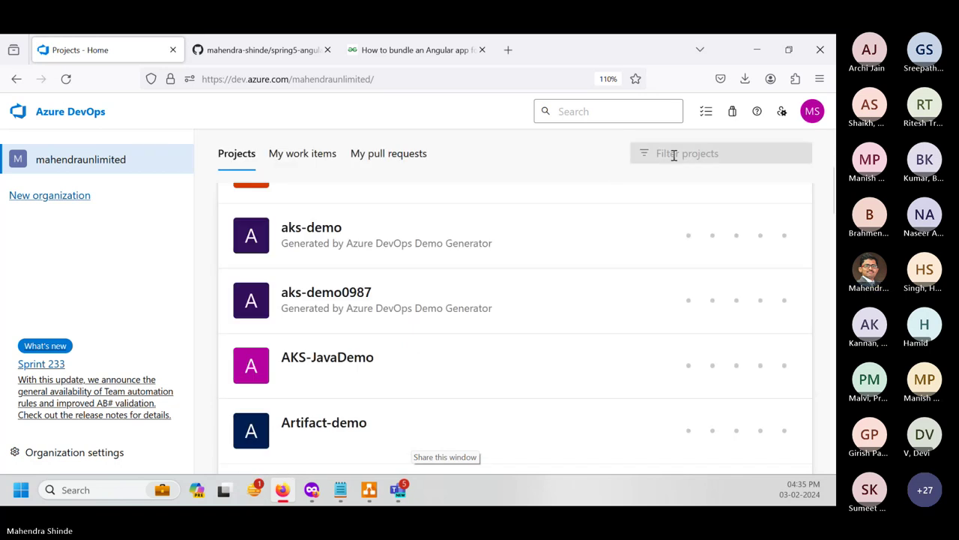
left_click(674, 154)
type("project")
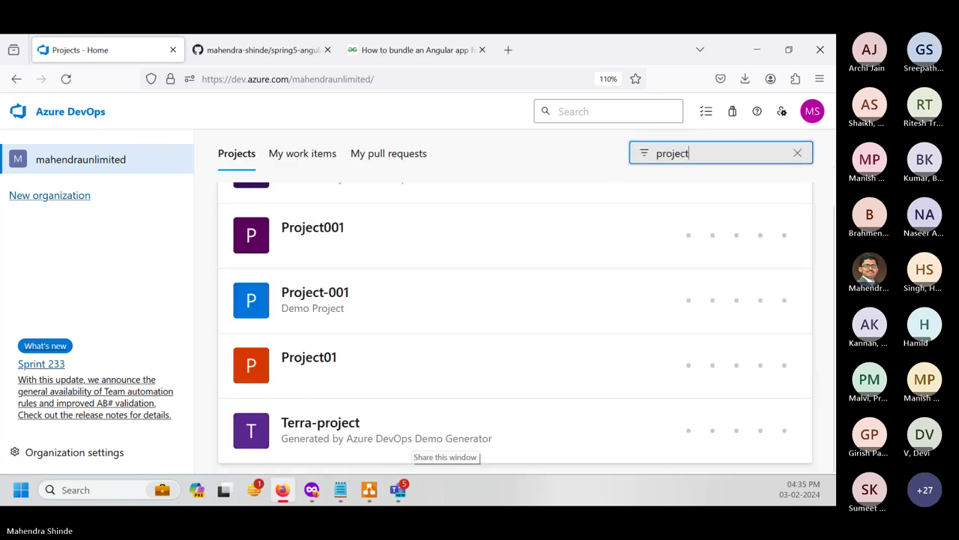
left_click(375, 240)
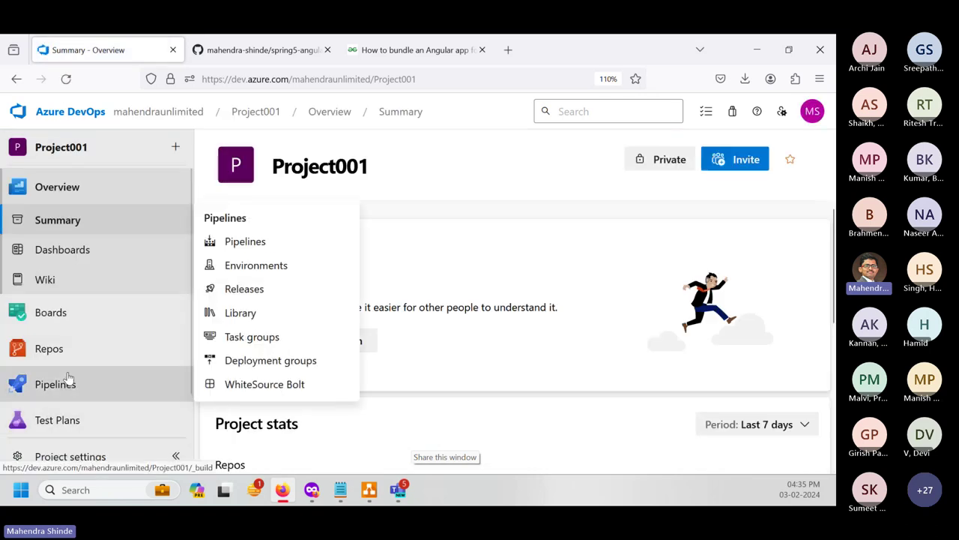
Open the Maven-build pipeline for editing and review its Maven and Copy Files tasks.
left_click(68, 381)
left_click(353, 360)
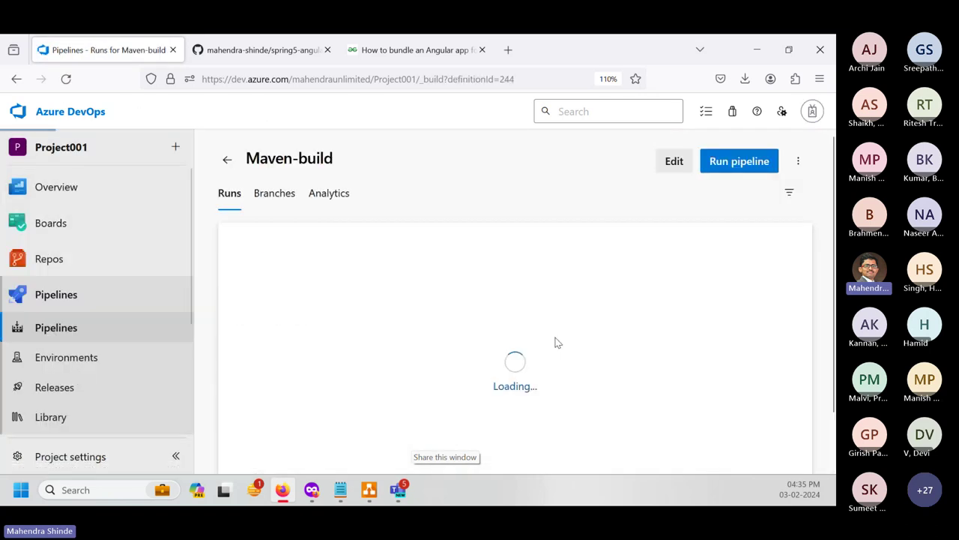
left_click(667, 162)
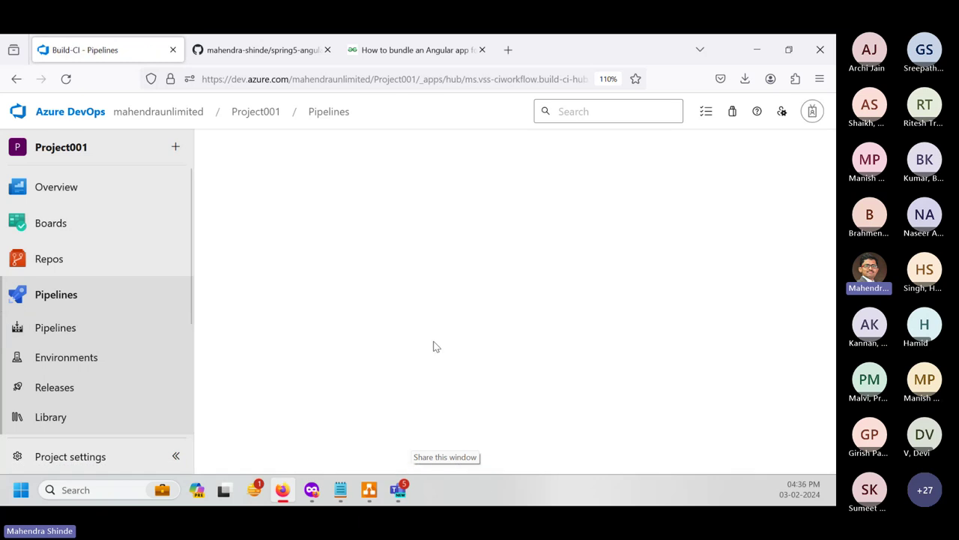
left_click(347, 382)
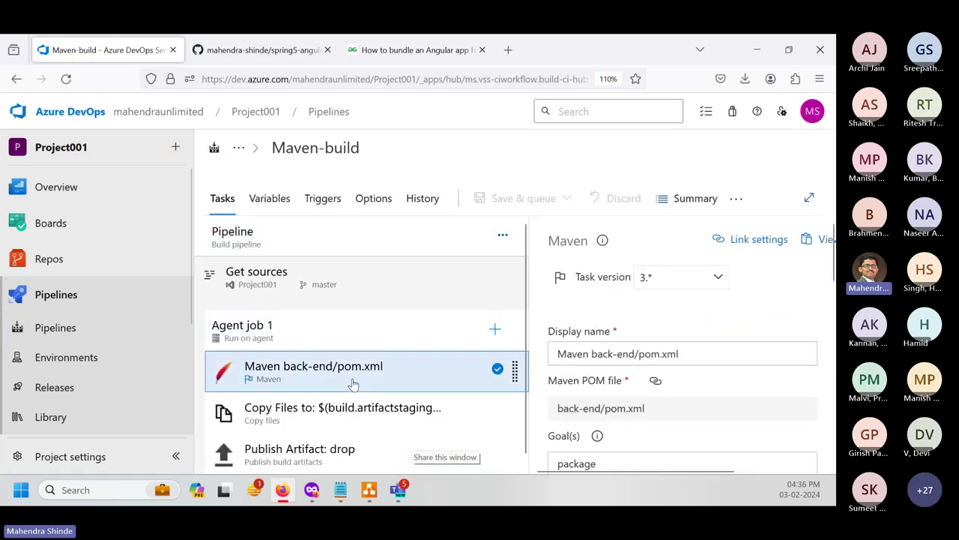
left_click(350, 404)
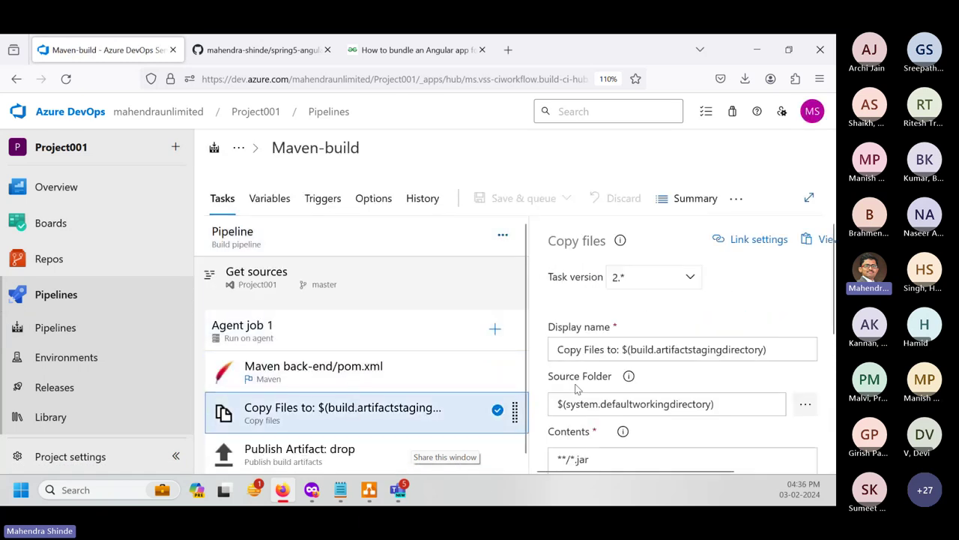
Search for 'owasp', add OWASP Dependency Check, and place it right after the Maven task.
left_click(495, 331)
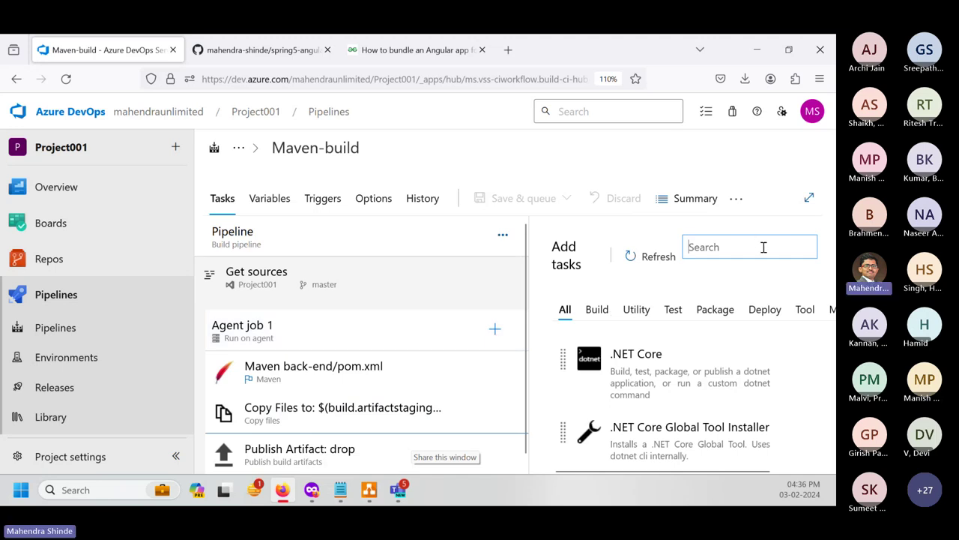
type("owas")
key("BackSpace")
type("asp")
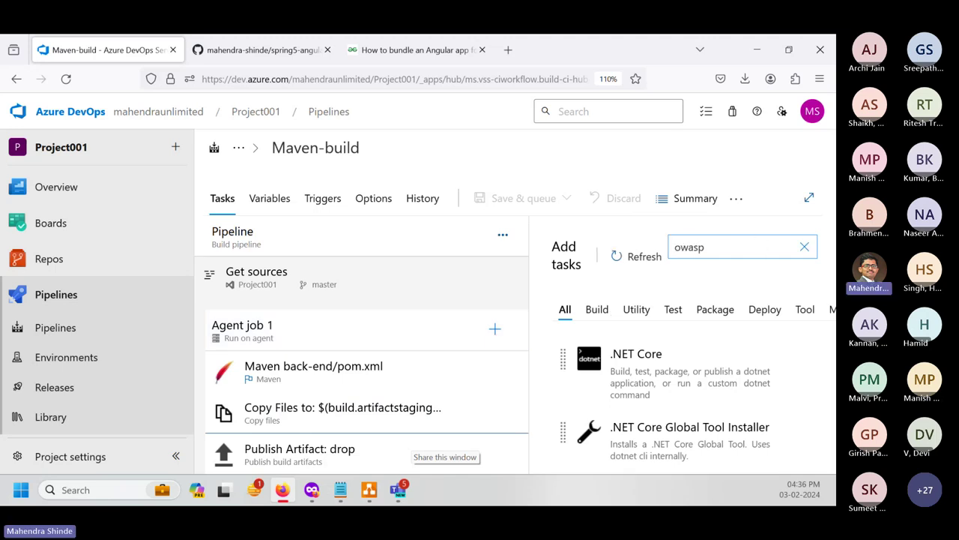
scroll(693, 383, "down", 2)
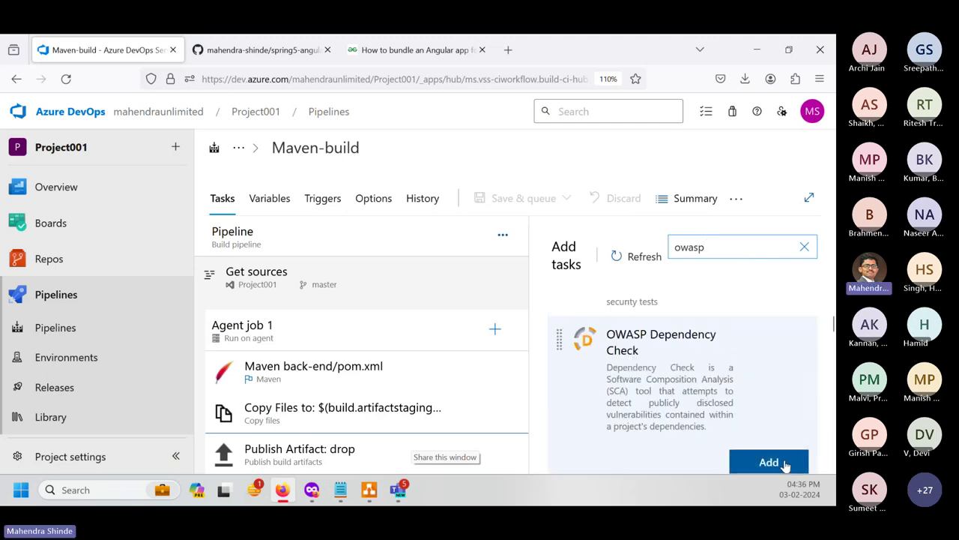
left_click(781, 463)
left_click_drag(280, 457, 284, 412)
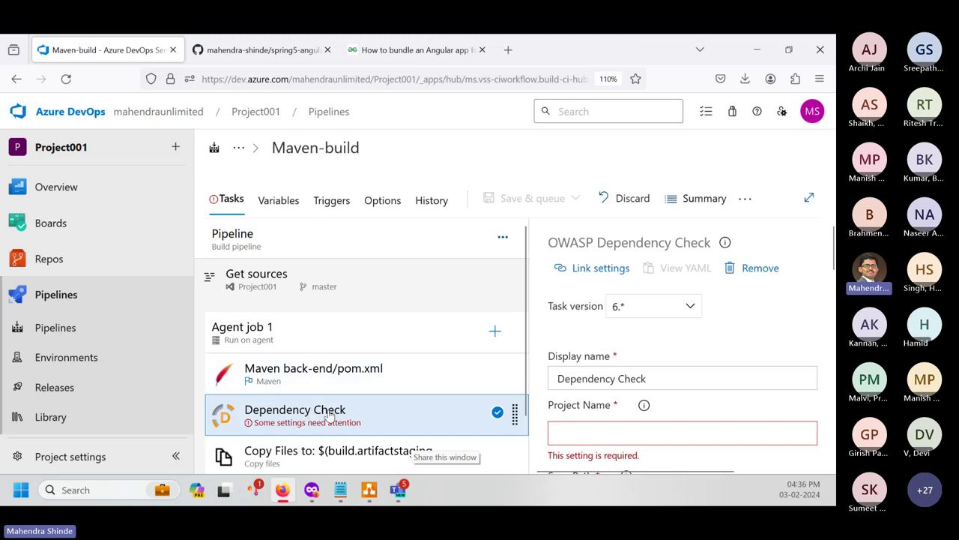
Set the Dependency Check project name to back-end and its scan path to the back-end folder.
scroll(634, 424, "down", 1)
left_click(685, 347)
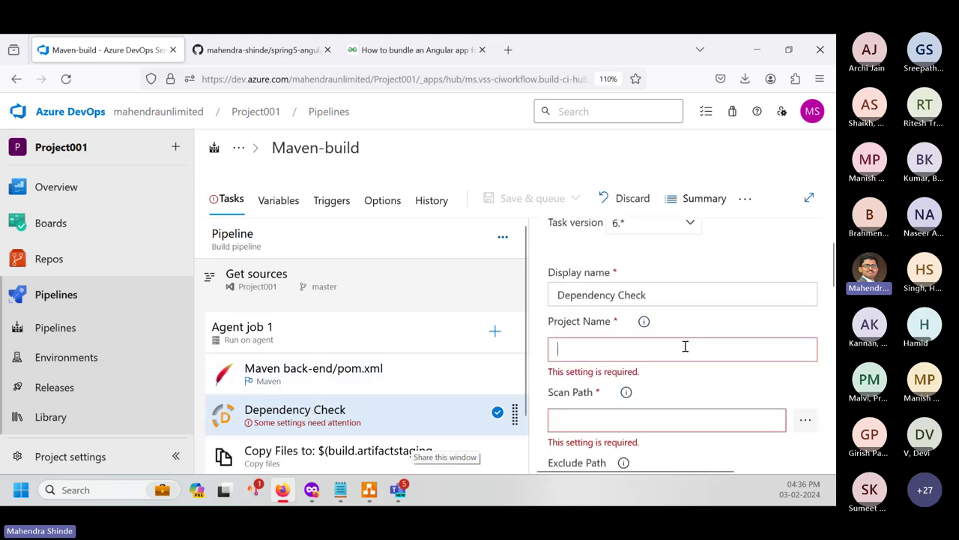
type("back-end")
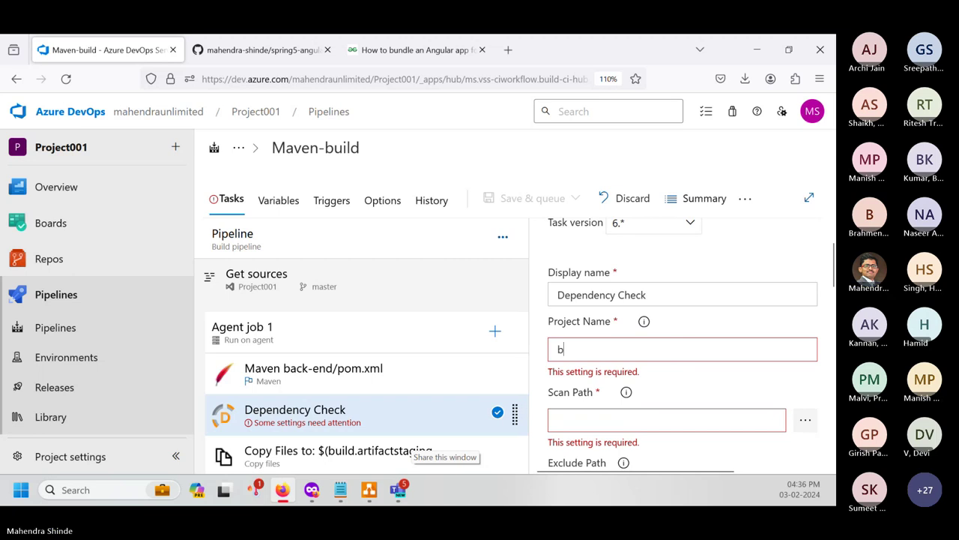
left_click(805, 405)
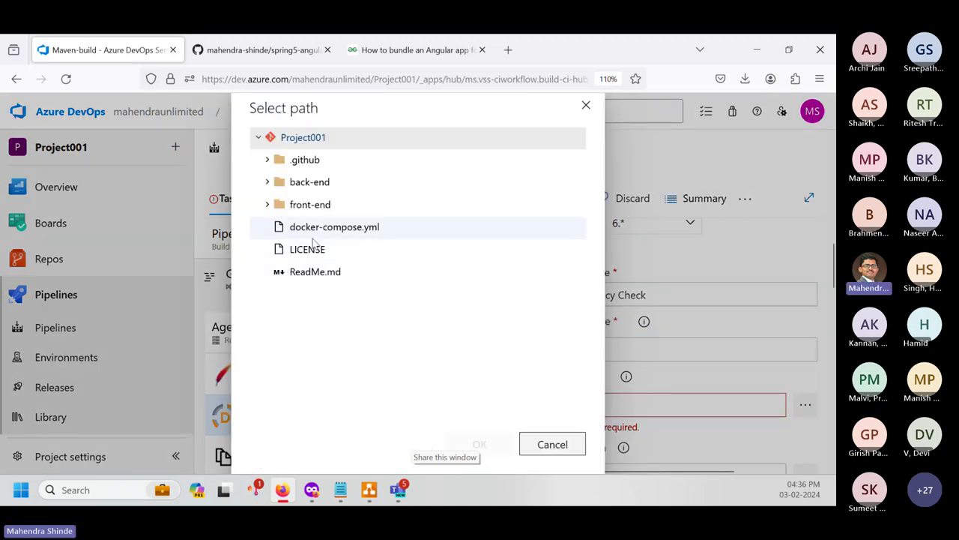
left_click(329, 181)
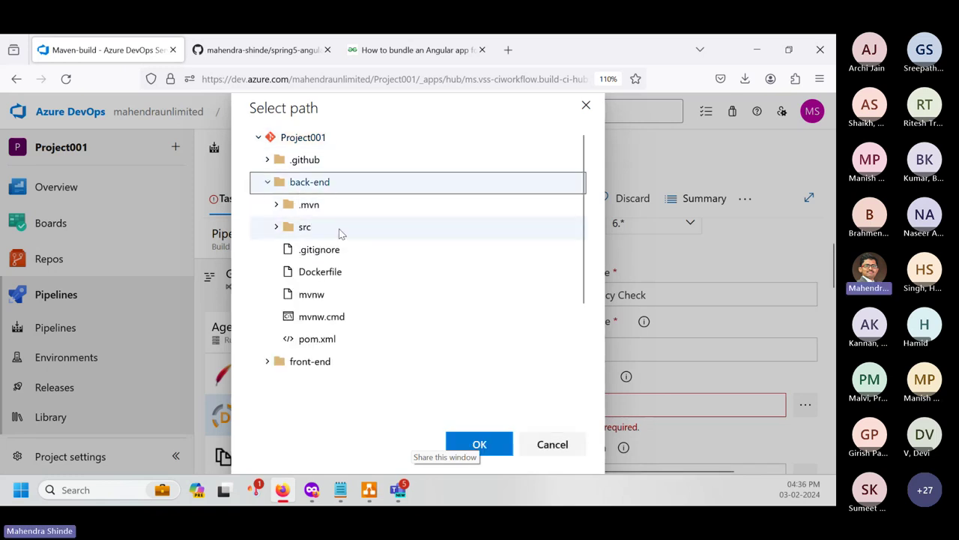
left_click(465, 452)
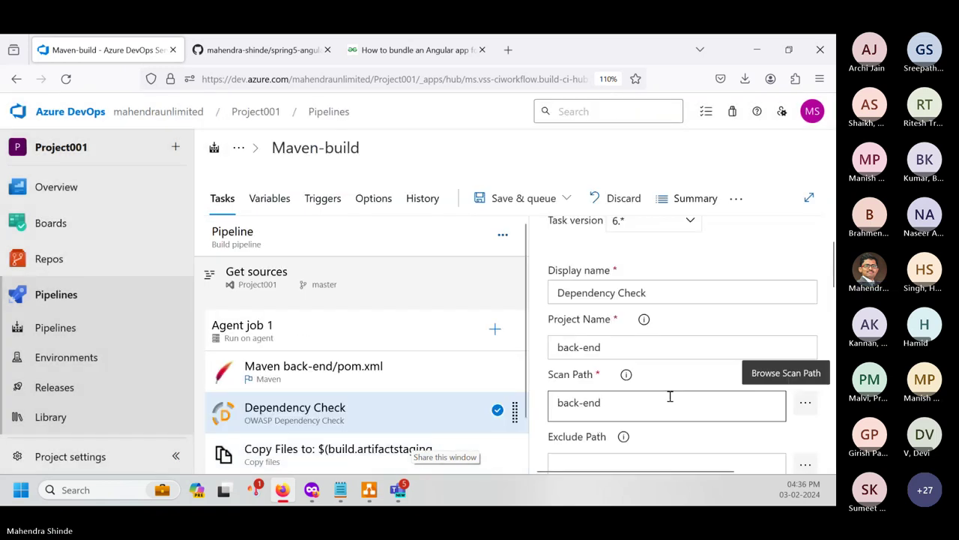
Review the remaining Dependency Check settings and choose Save & queue from the save options.
scroll(670, 397, "down", 2)
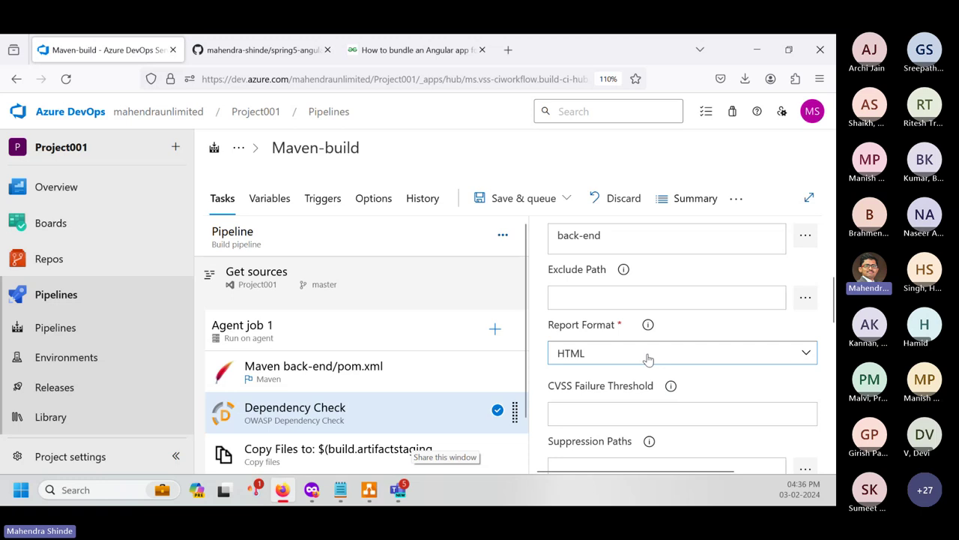
scroll(648, 359, "down", 2)
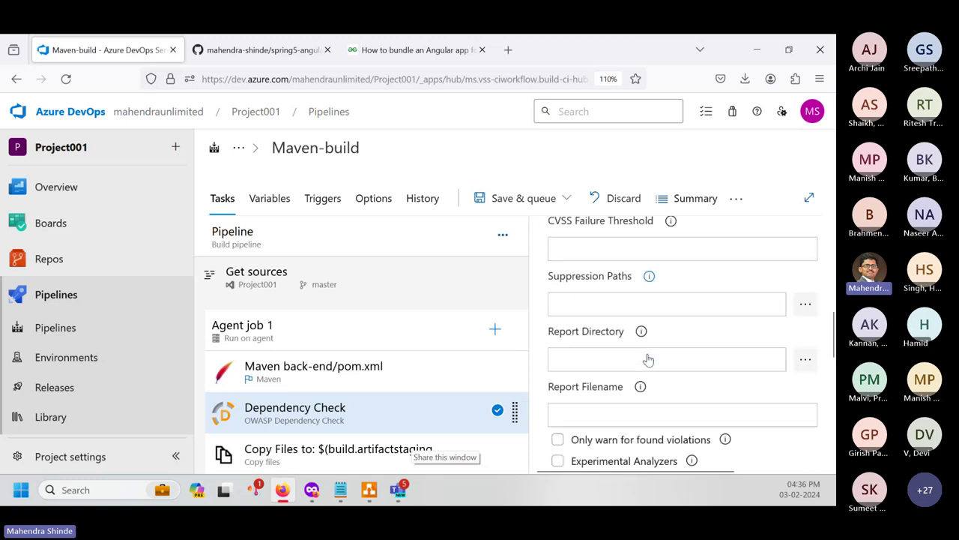
scroll(648, 360, "down", 5)
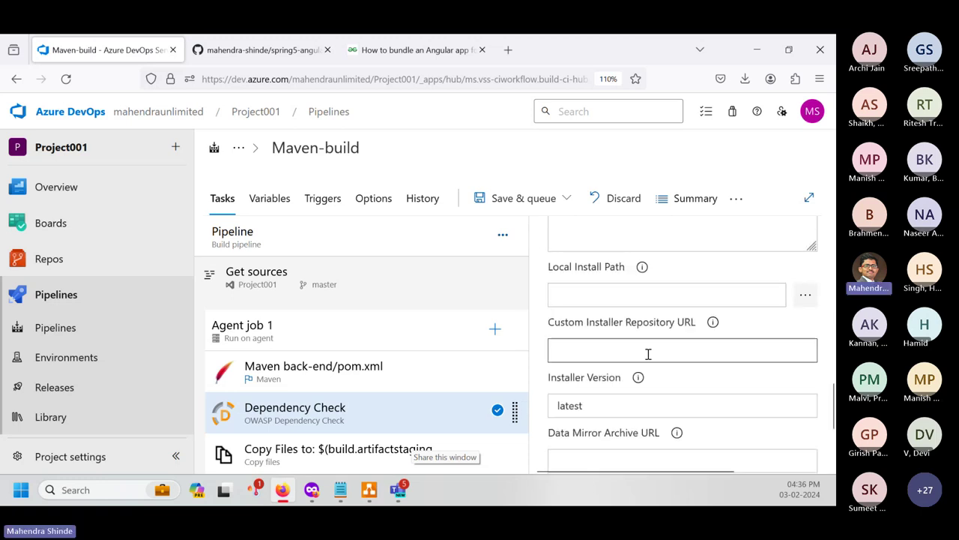
scroll(648, 353, "down", 3)
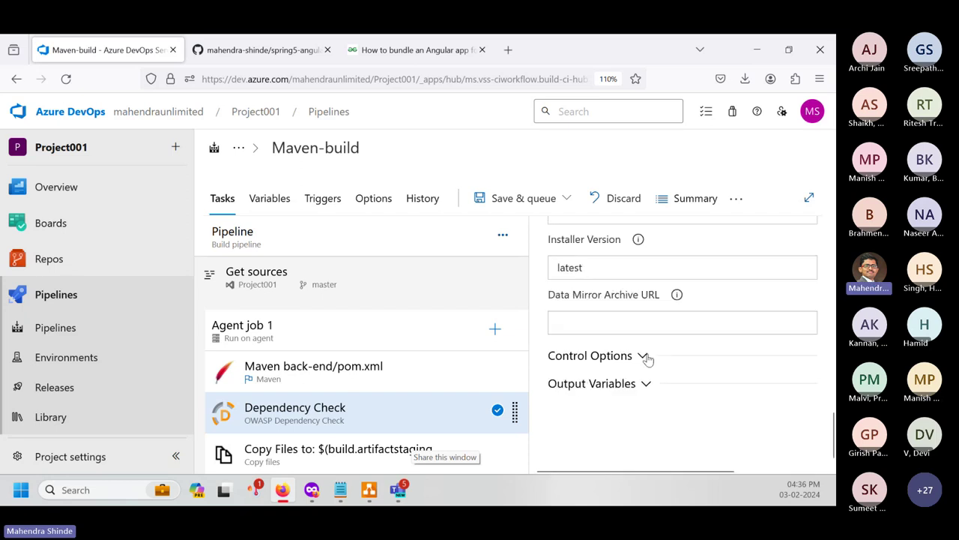
left_click(528, 206)
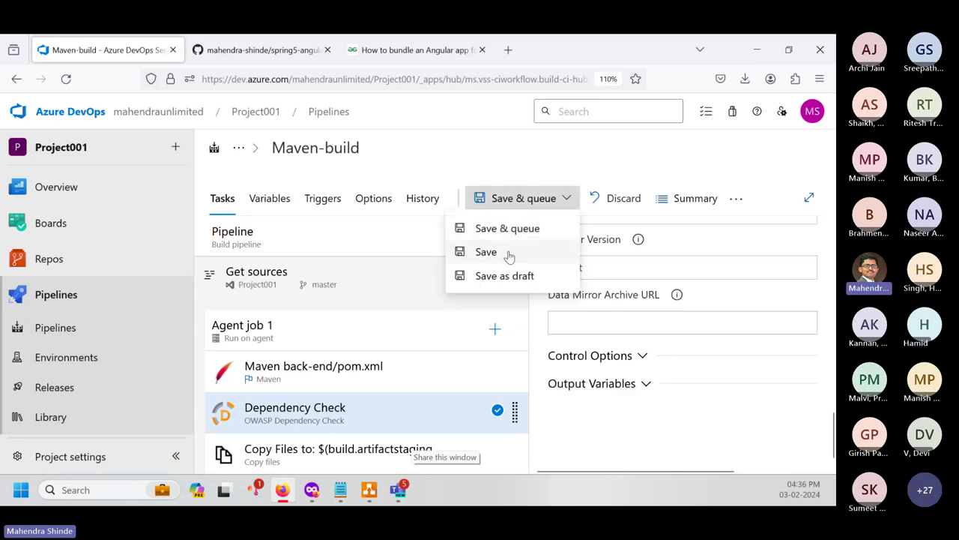
left_click(517, 228)
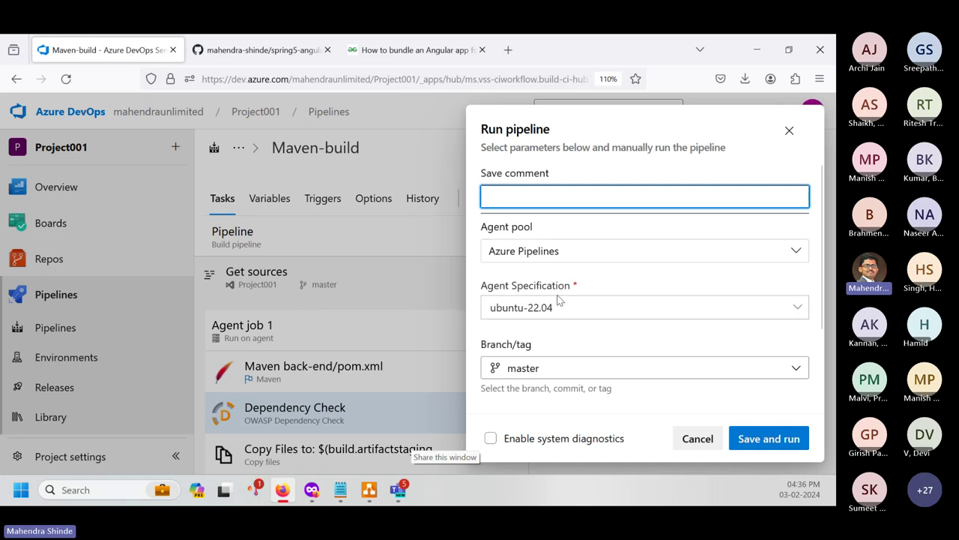
Save and run Maven-build, then view Agent job 1's logs for run #20240203.2.
left_click(776, 435)
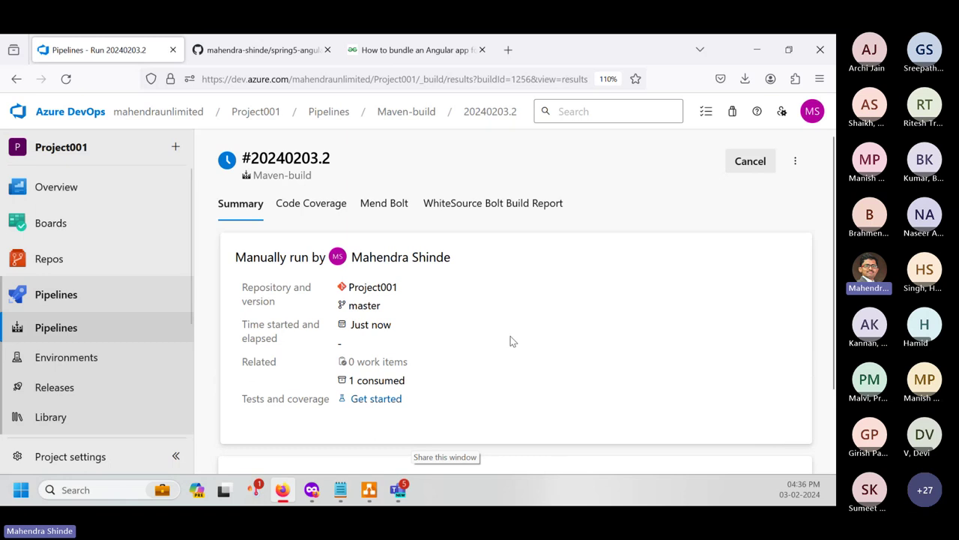
scroll(509, 341, "down", 2)
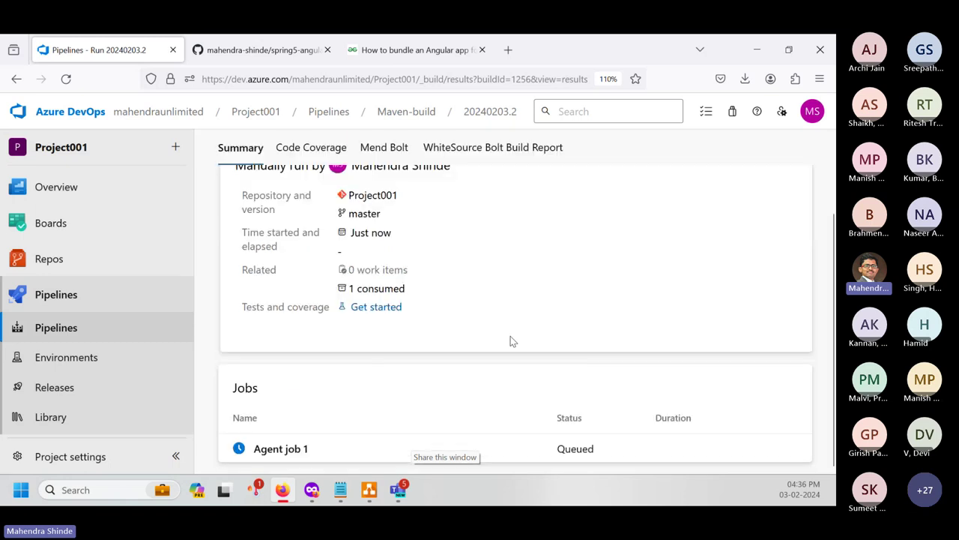
left_click(297, 444)
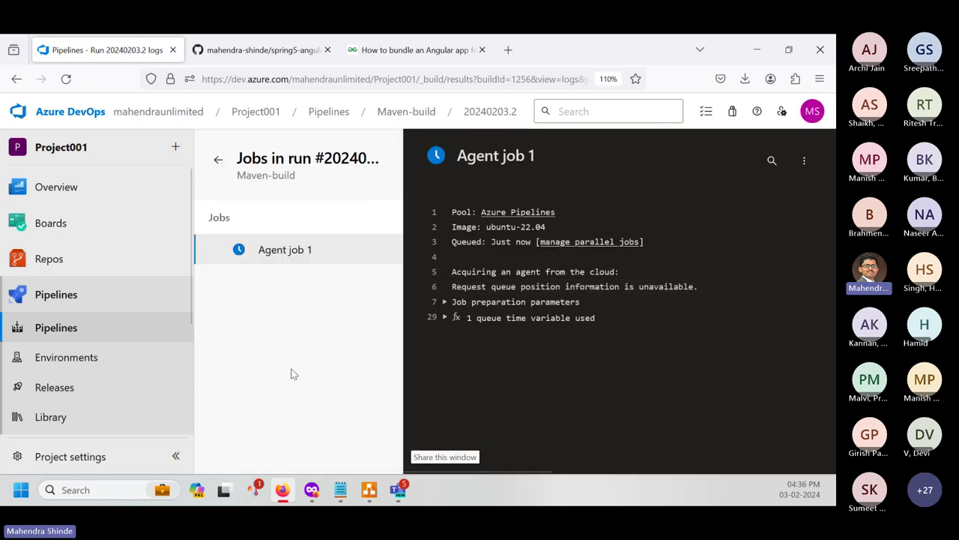
Close the GeeksforGeeks Angular bundling tab and return to the Maven-build run logs.
left_click(424, 42)
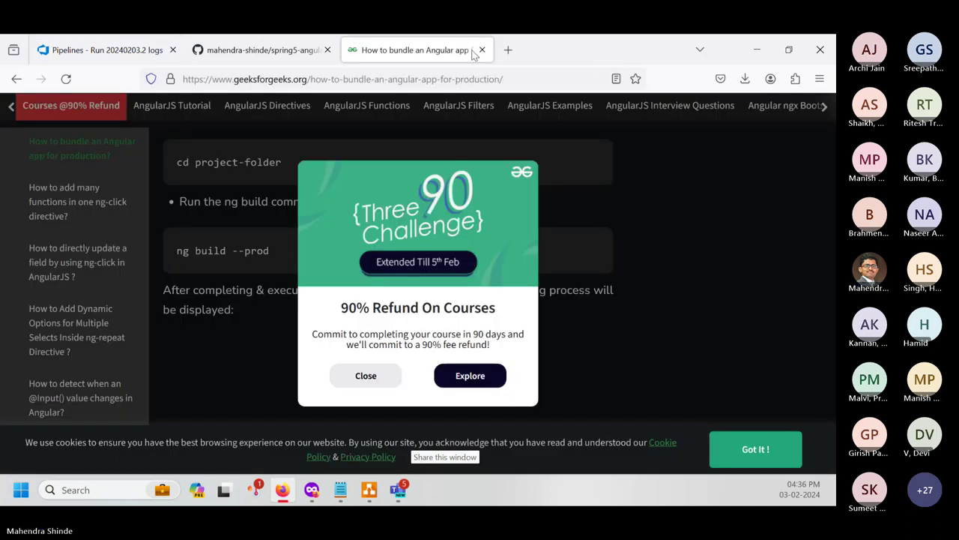
left_click(482, 49)
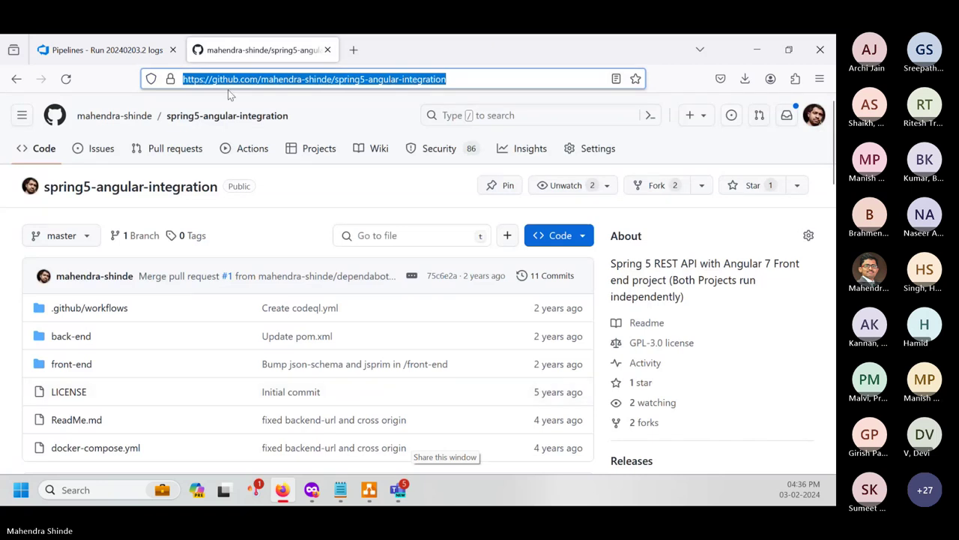
key("ctrl+shift+Tab")
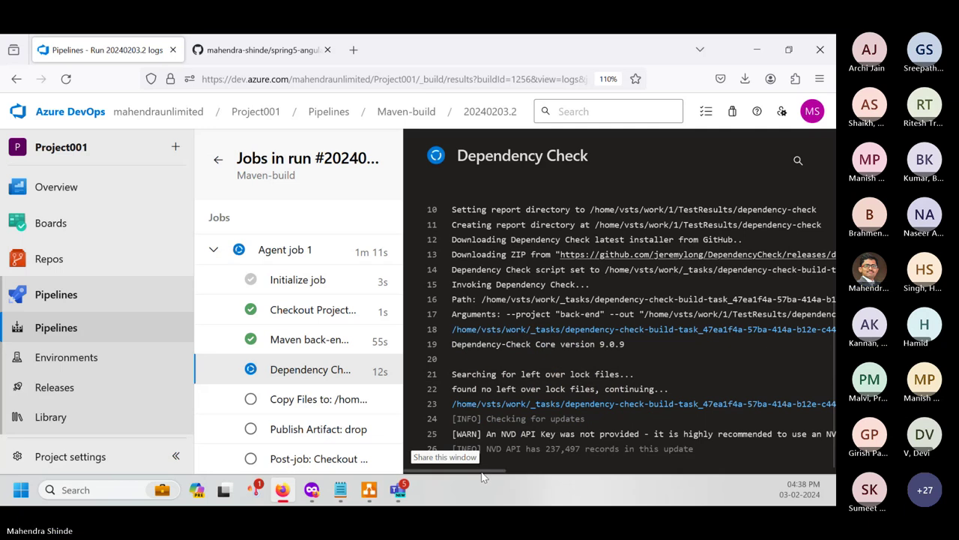
left_click_drag(481, 471, 803, 477)
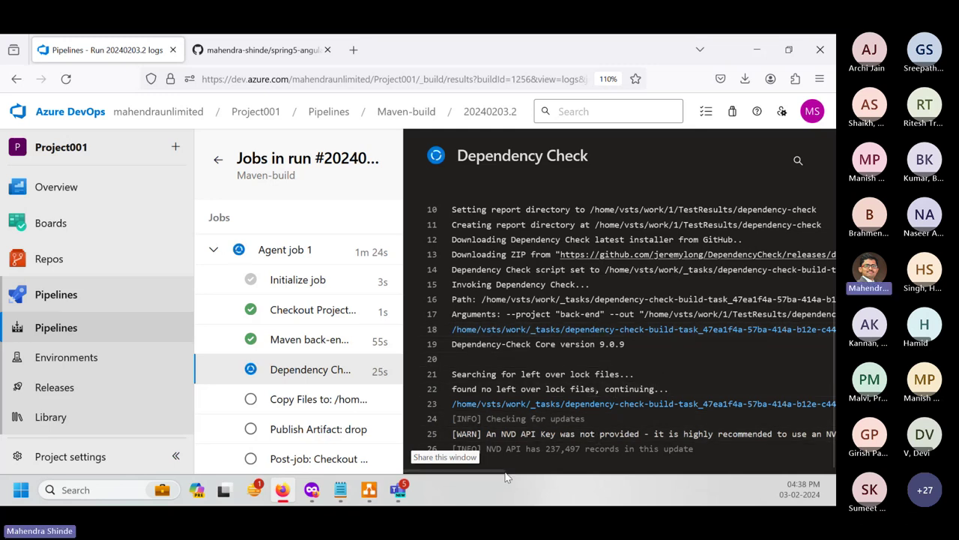
left_click_drag(501, 478, 766, 479)
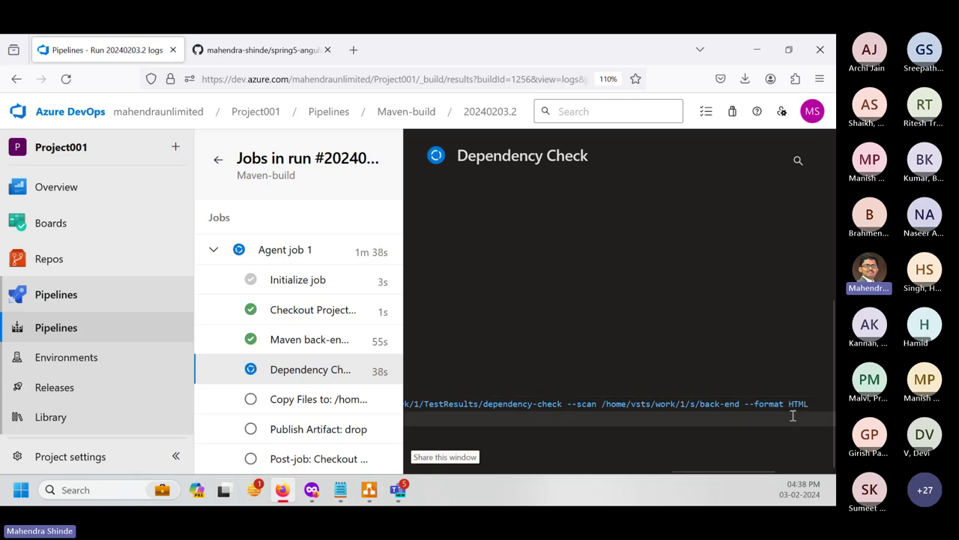
left_click_drag(599, 403, 764, 403)
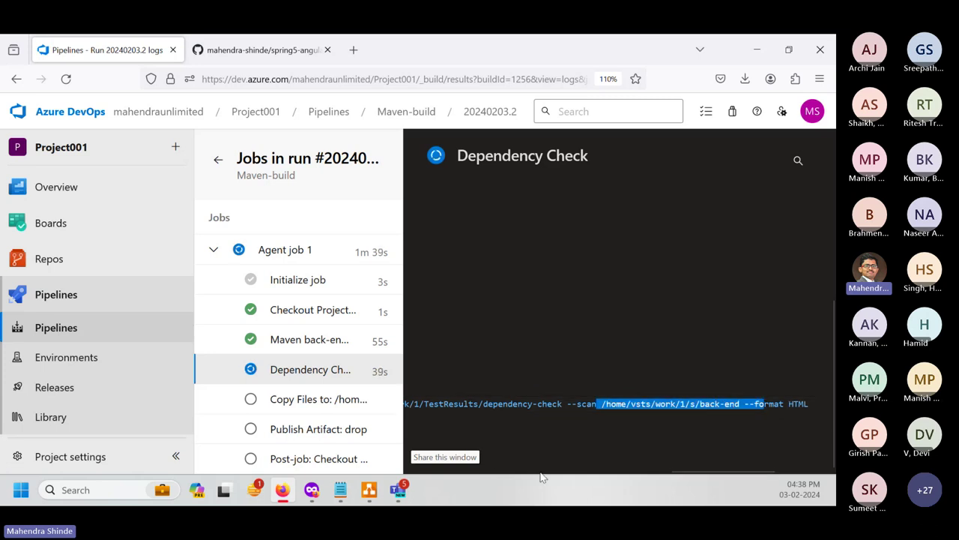
left_click(463, 471)
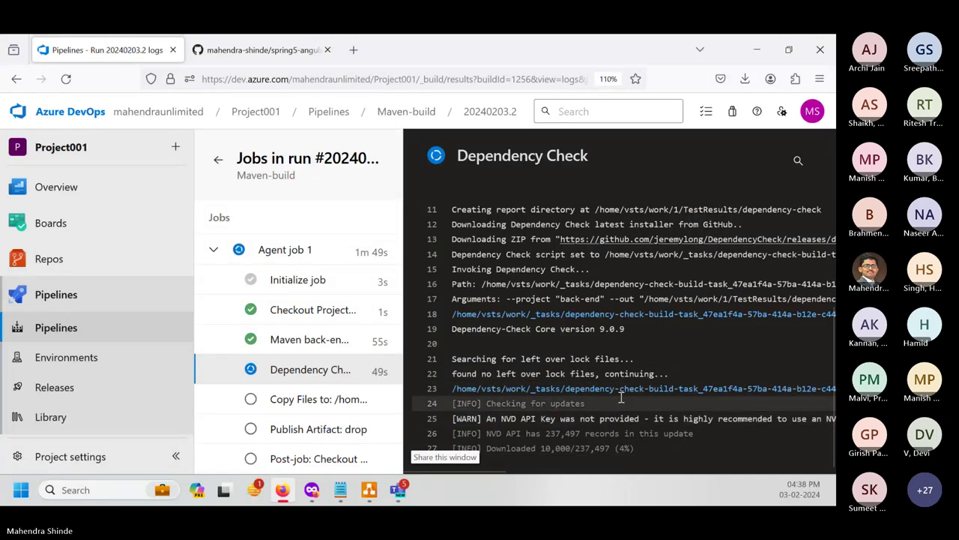
triple_click(650, 452)
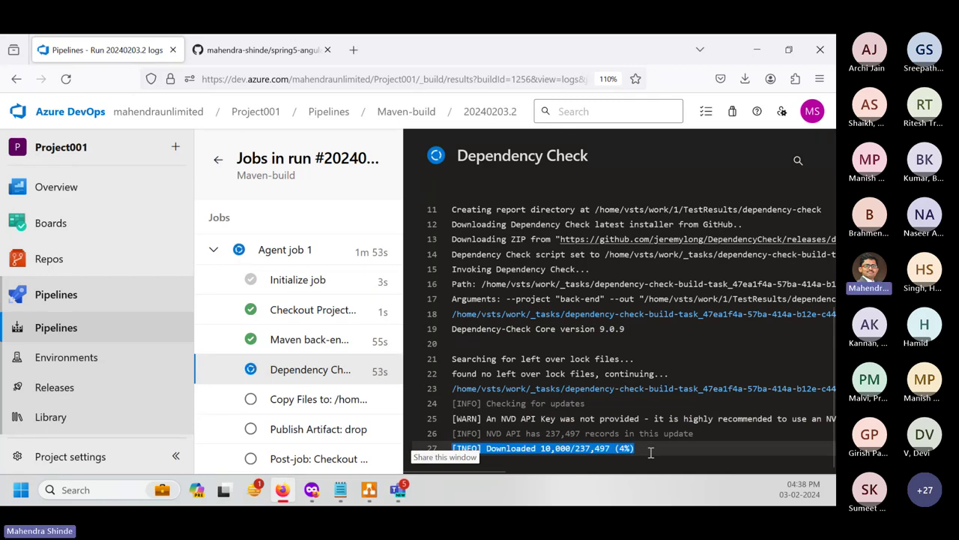
left_click(650, 452)
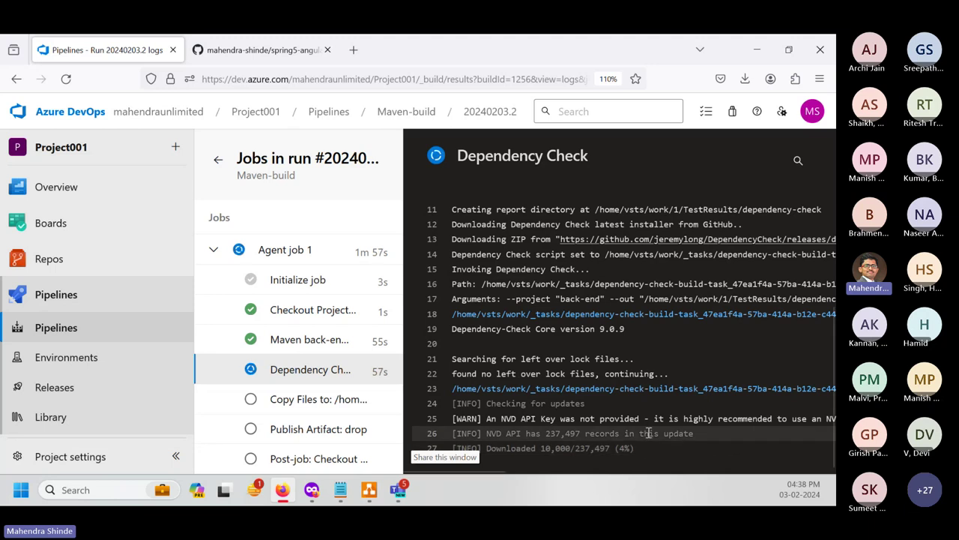
left_click(759, 53)
left_click(503, 275)
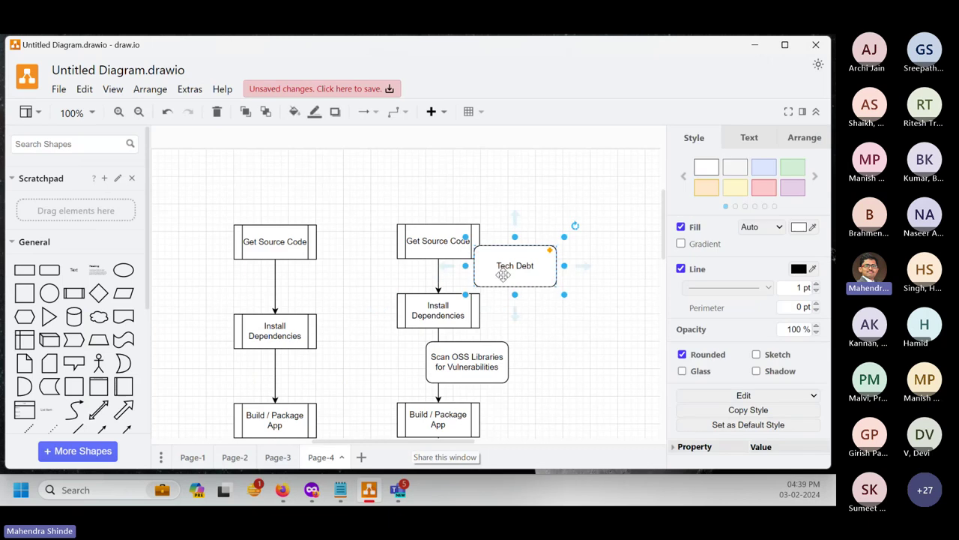
left_click(756, 46)
left_click(311, 489)
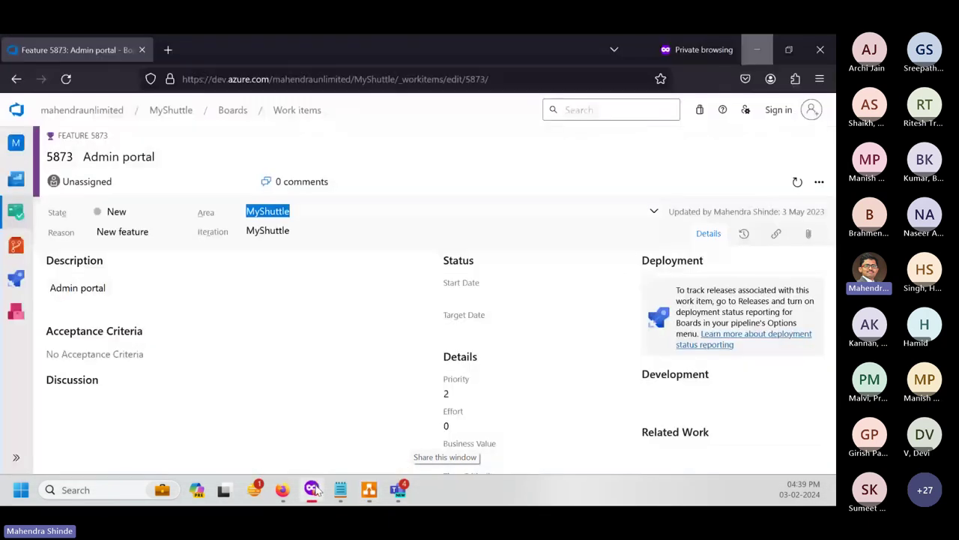
left_click(279, 491)
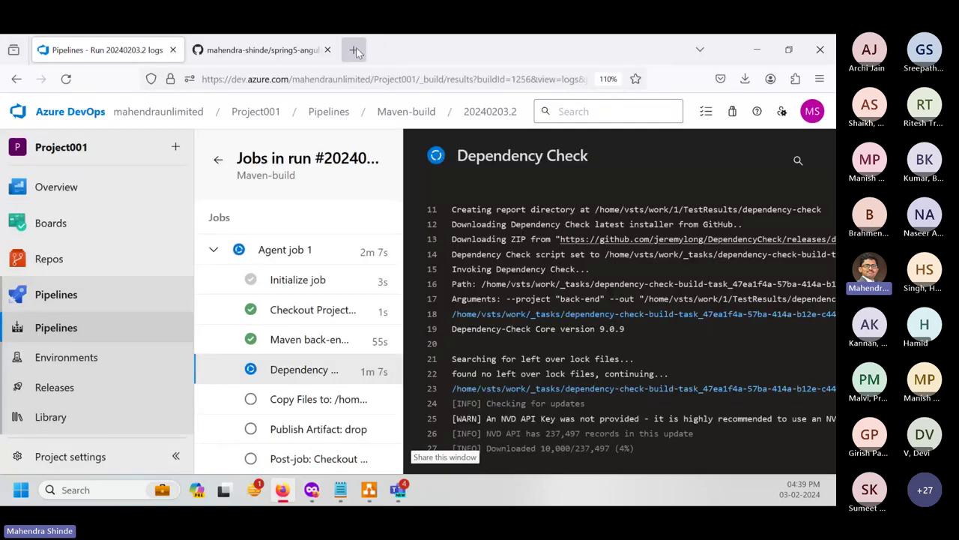
In a new tab, search for 'sonarcloud' and go to the SonarCloud site.
left_click(355, 50)
type("sona")
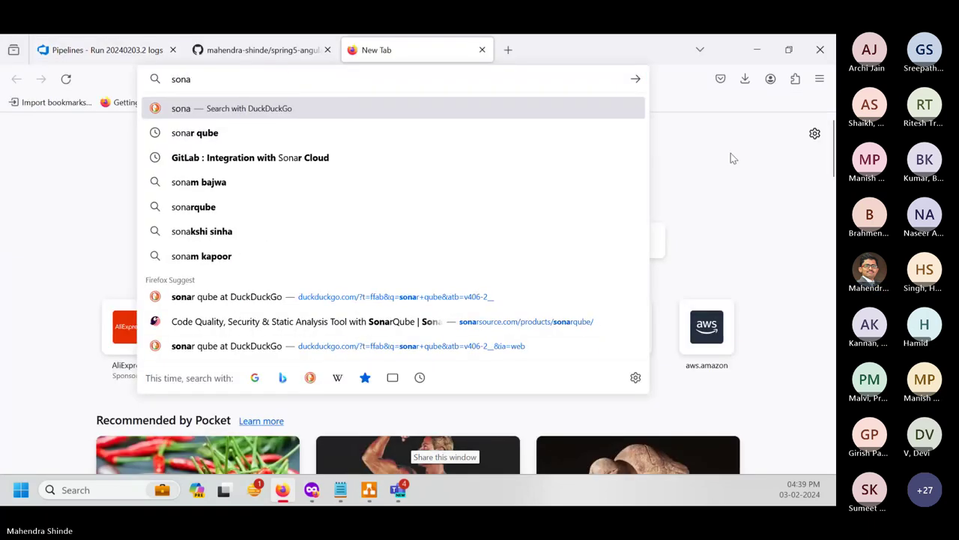
type("rq")
key("BackSpace")
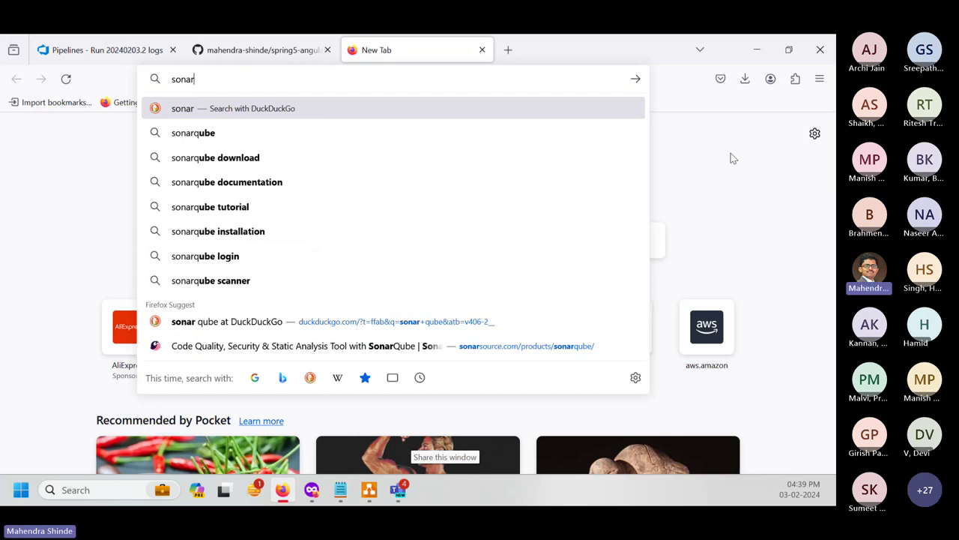
type("cloud")
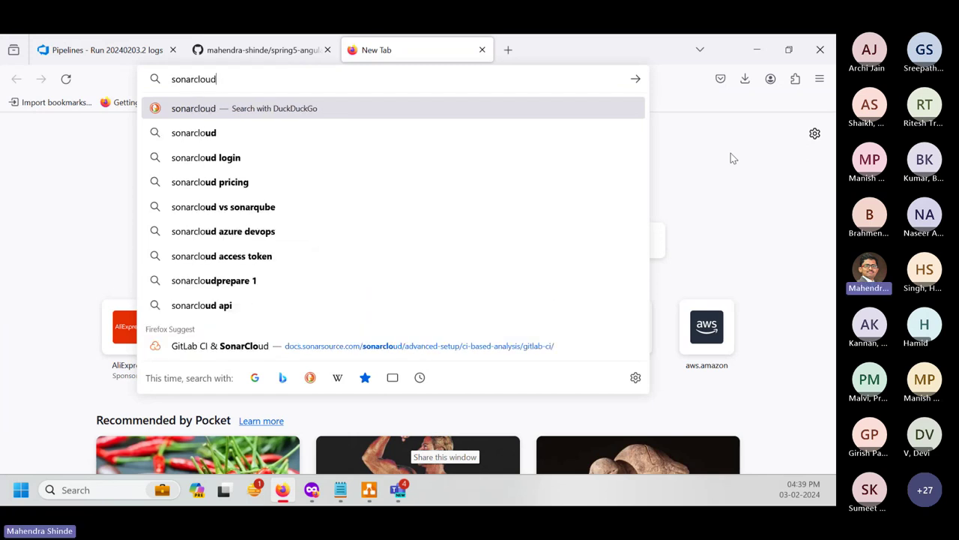
key("ctrl+Return")
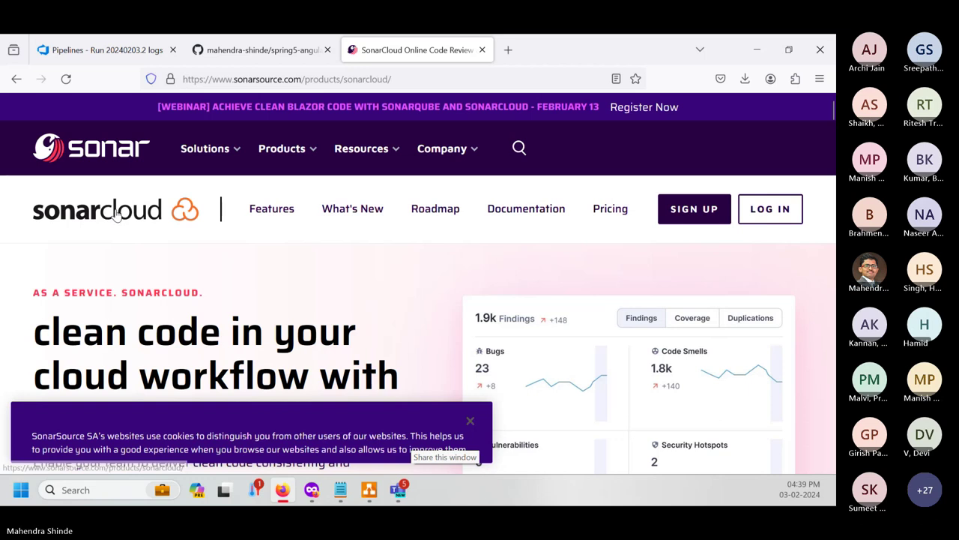
Load sonarcloud.io directly, expand the Sonar solutions menu, and scroll back to the top.
left_click(18, 79)
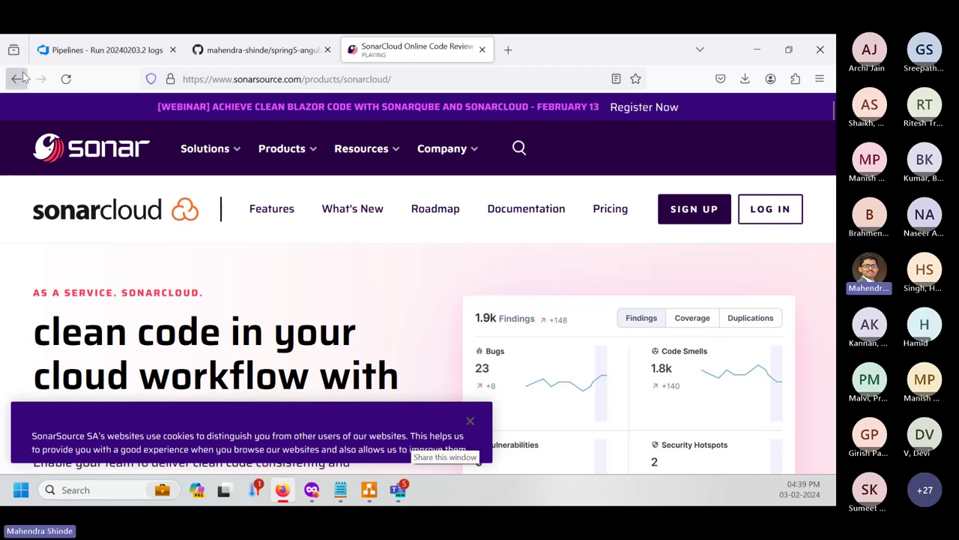
left_click(216, 86)
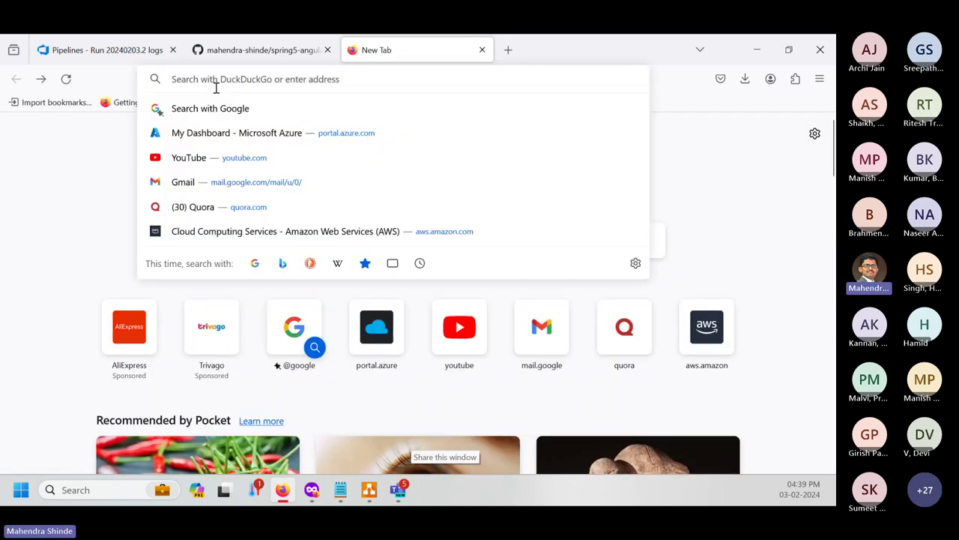
type("sonarcloud.io")
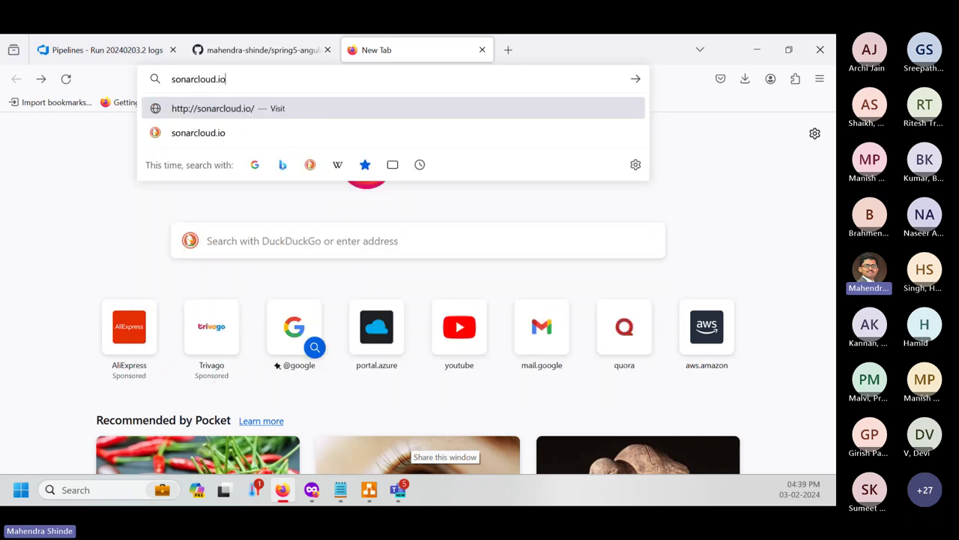
key("Return")
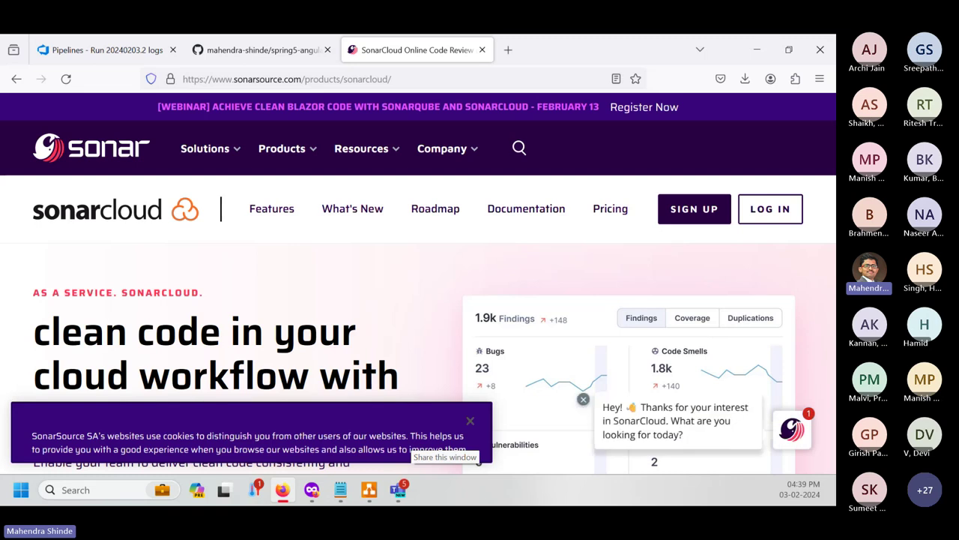
left_click(240, 167)
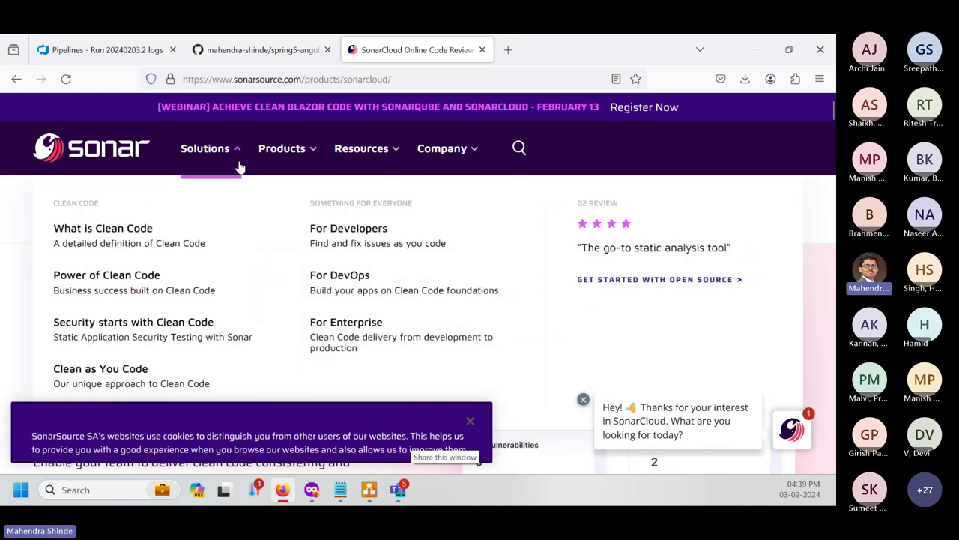
mouse_move(375, 153)
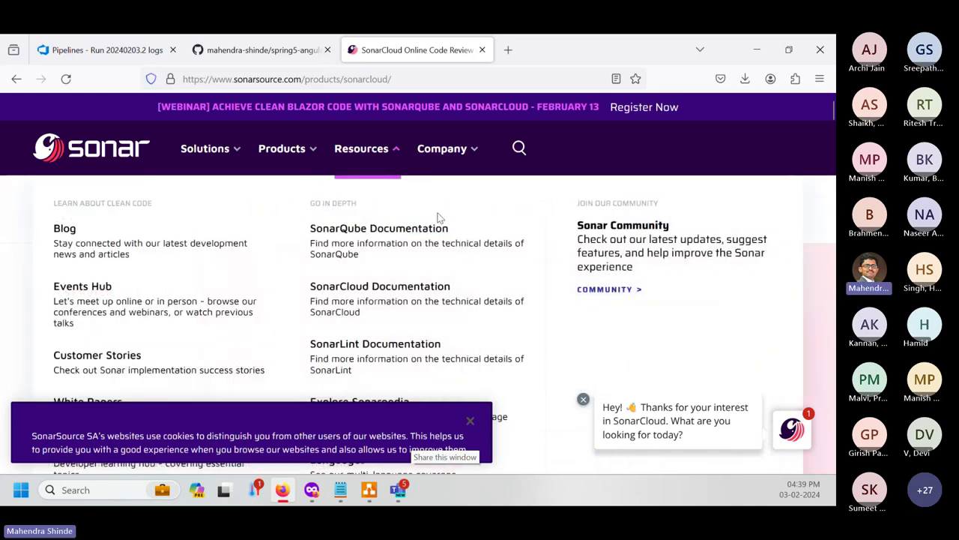
scroll(543, 368, "up", 5)
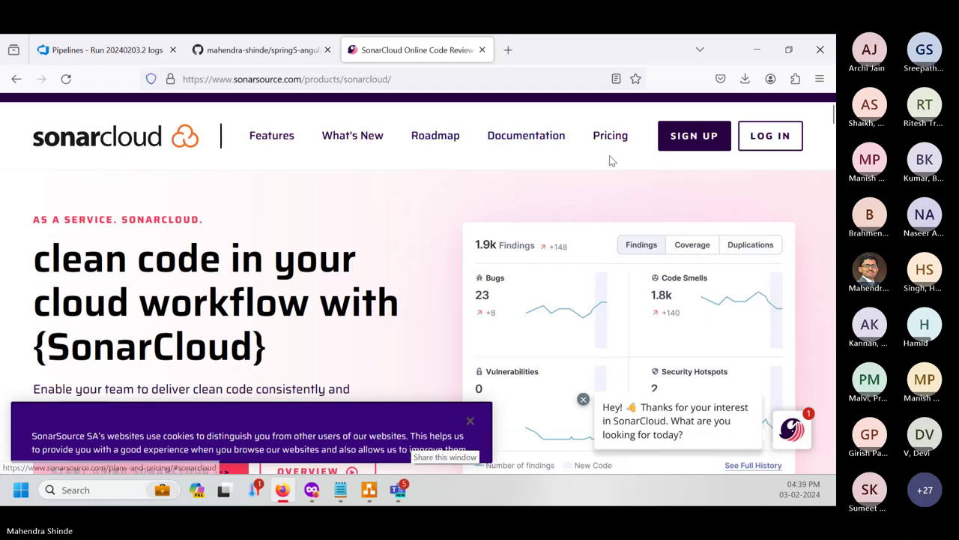
Open the SonarCloud login, dismiss the cookie notice, and choose Azure DevOps login.
left_click(767, 150)
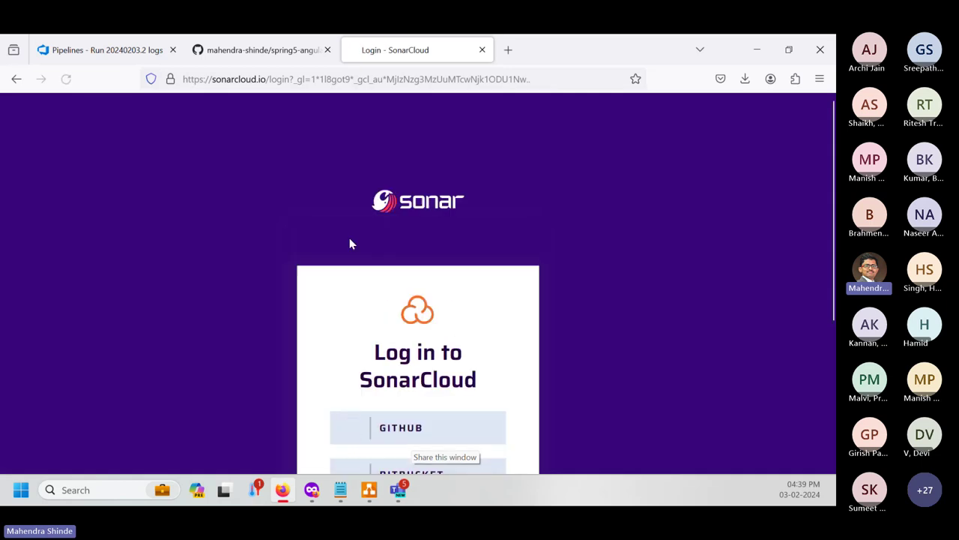
scroll(360, 251, "down", 3)
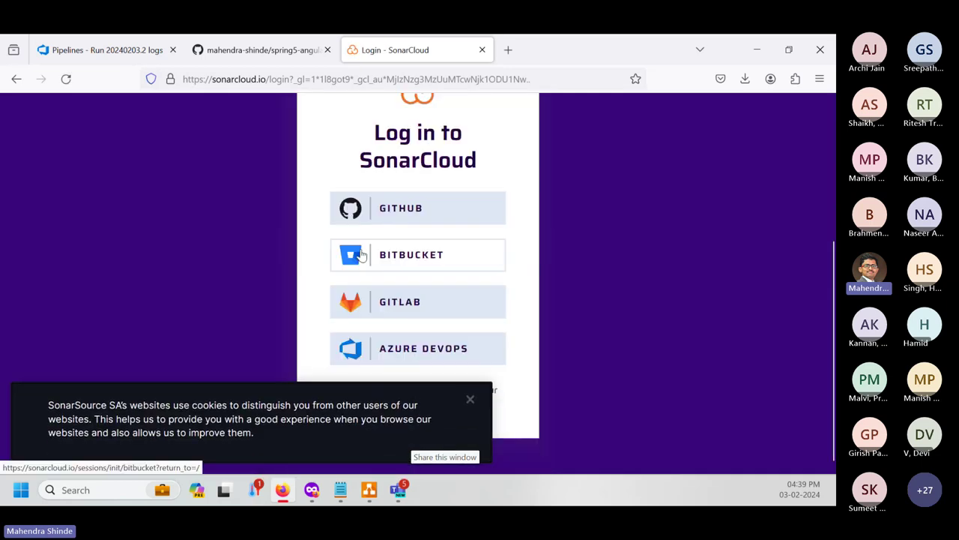
left_click(473, 398)
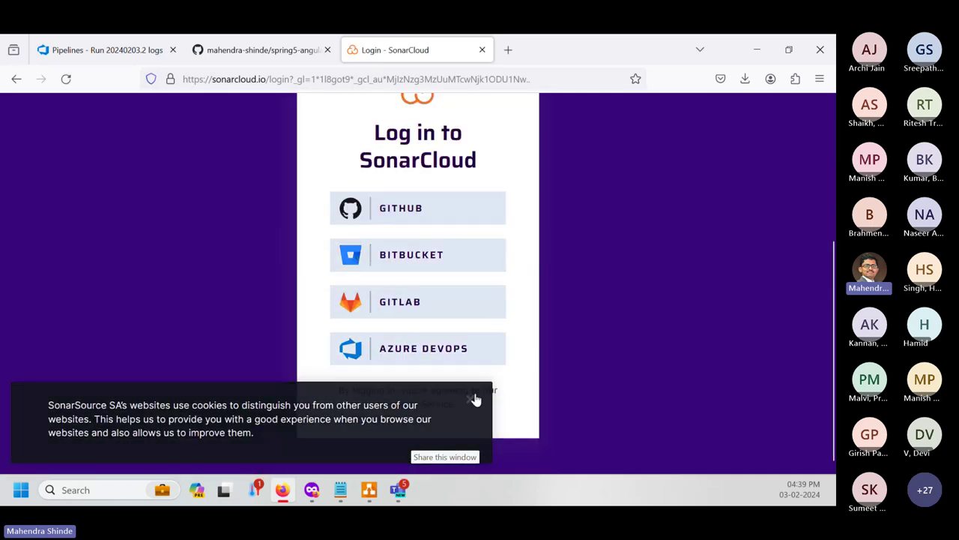
left_click(442, 352)
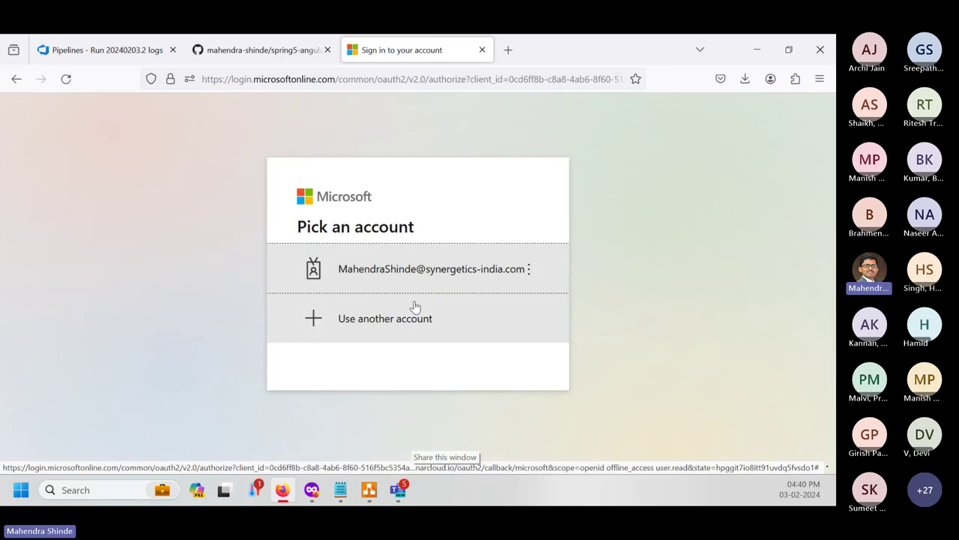
Switch to another Microsoft account and submit its e-mail address.
left_click(396, 313)
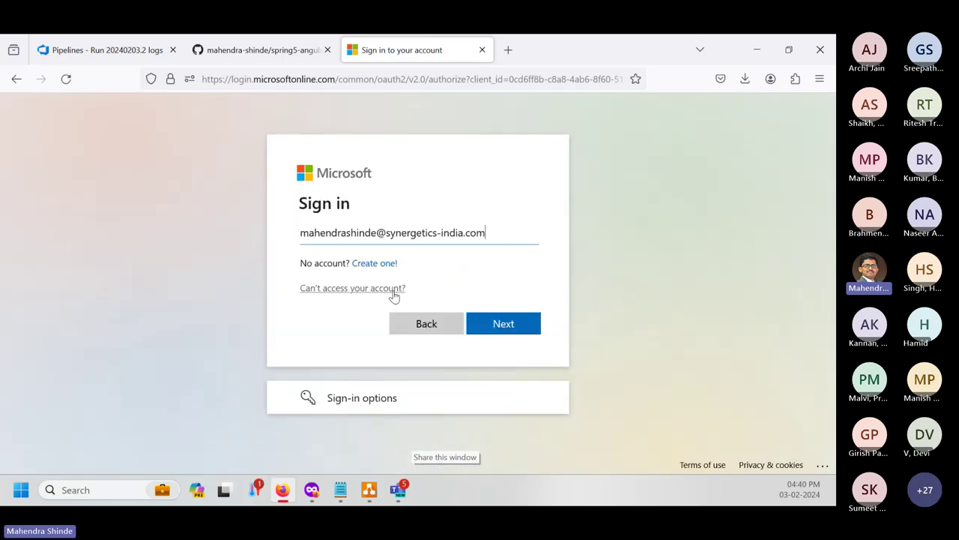
double_click(417, 233)
triple_click(417, 234)
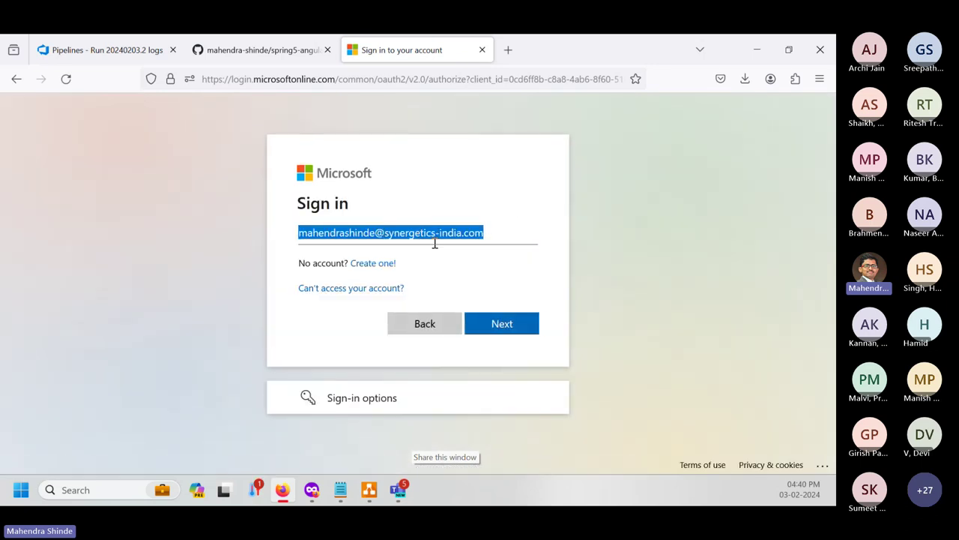
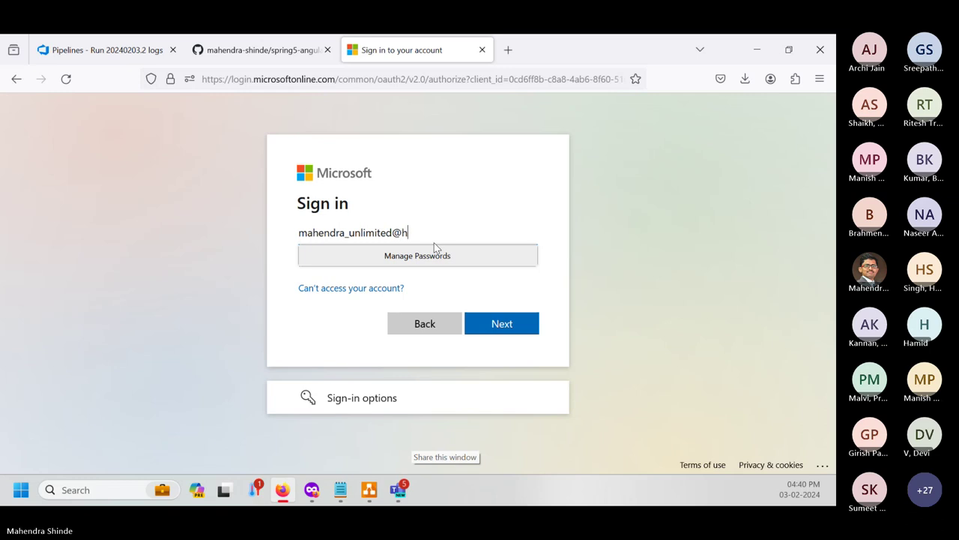
key("Return")
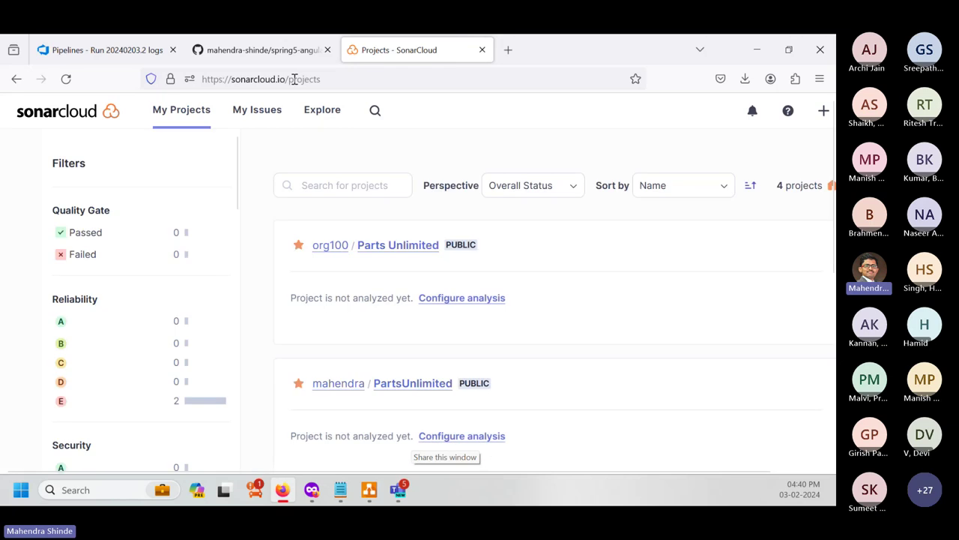
Open the org202 WebGoat project from the My Projects list.
scroll(524, 349, "down", 1)
scroll(525, 350, "down", 5)
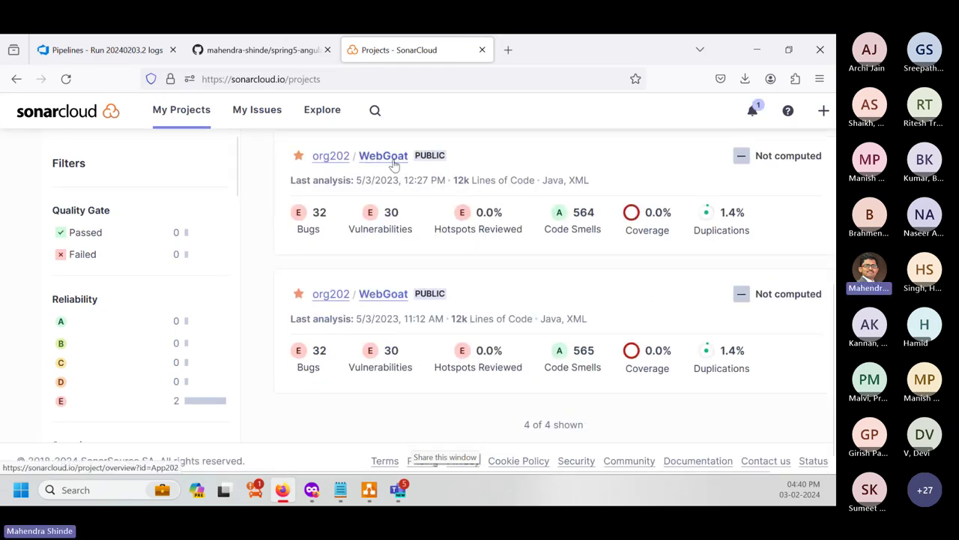
left_click(392, 157)
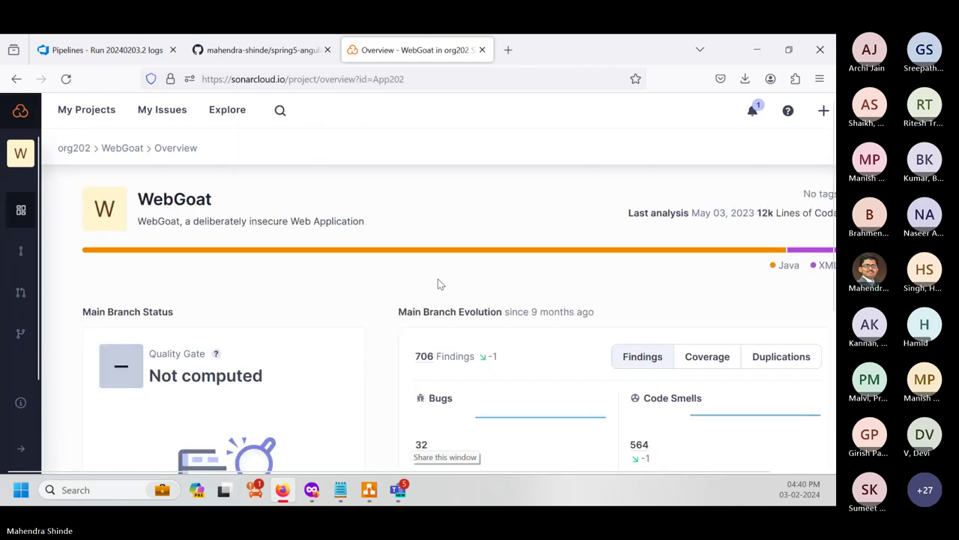
Open the main branch summary showing 32 bugs, 30 vulnerabilities and 80 security hotspots.
scroll(440, 284, "down", 2)
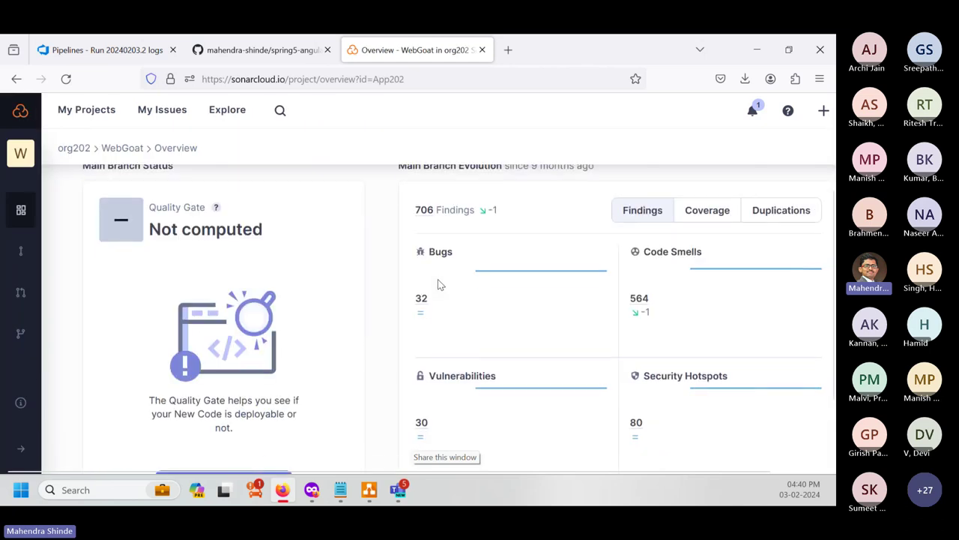
scroll(439, 284, "up", 2)
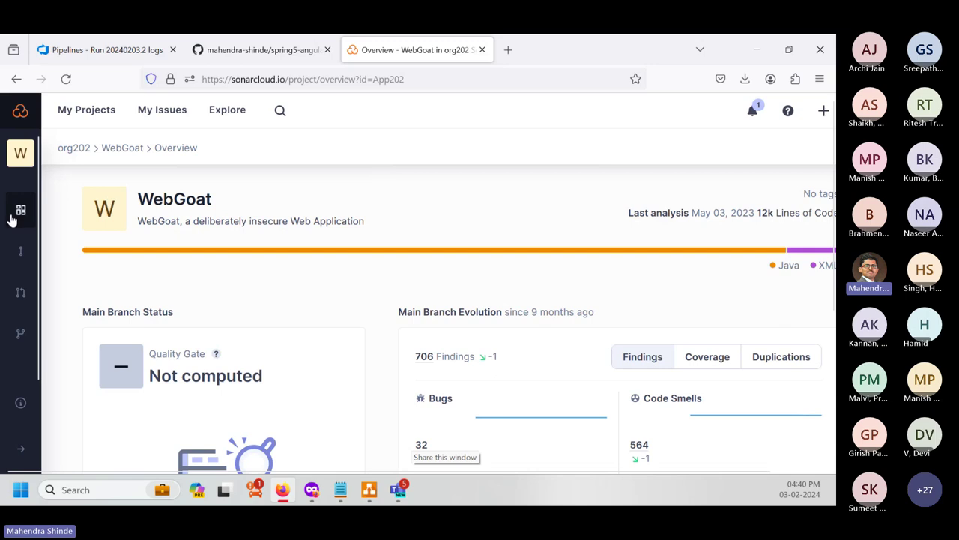
scroll(270, 416, "down", 3)
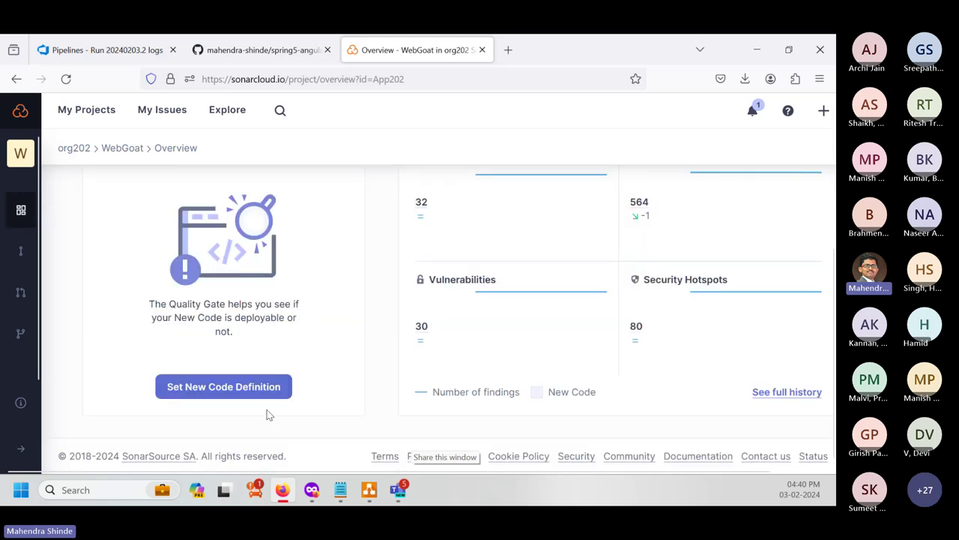
left_click(22, 251)
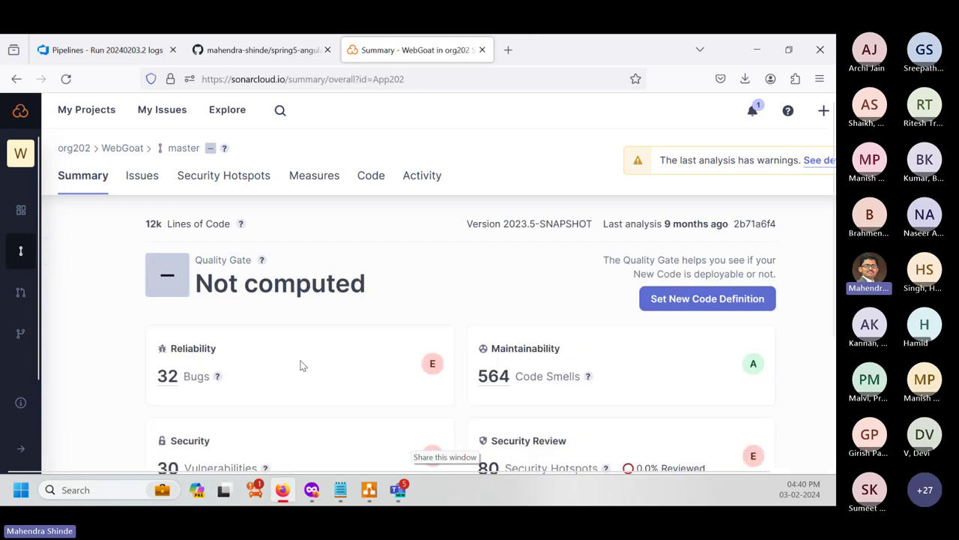
scroll(302, 364, "down", 2)
scroll(298, 363, "up", 1)
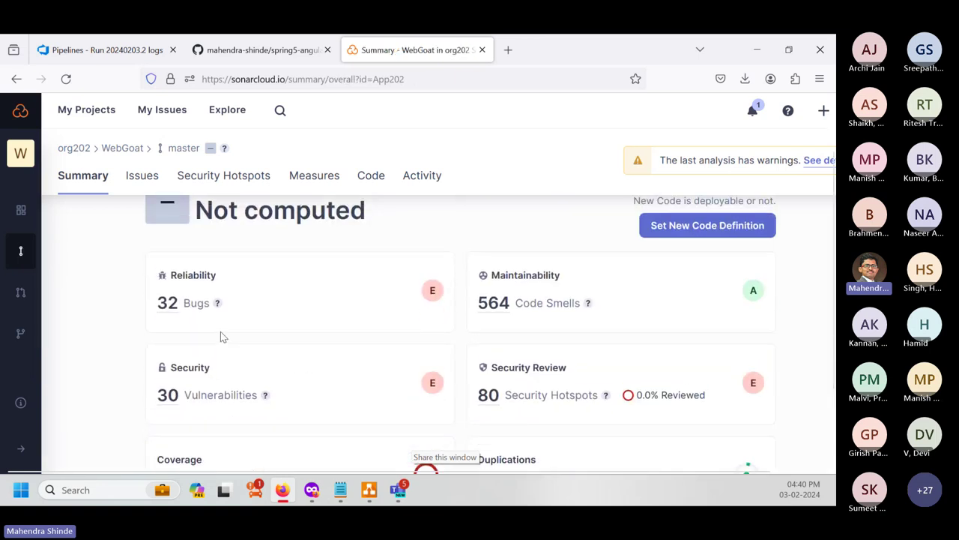
key("ctrl")
key("ctrl")
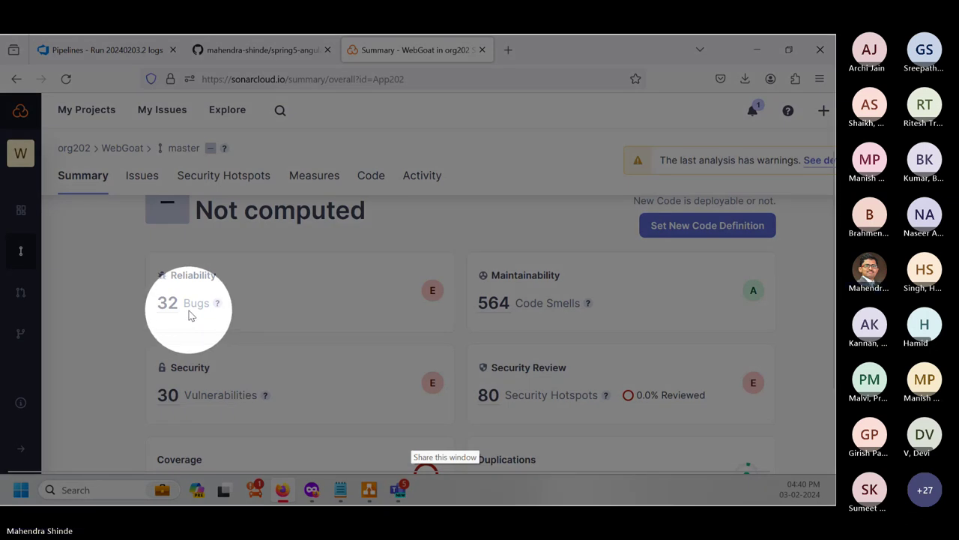
key("ctrl")
key("ctrl")
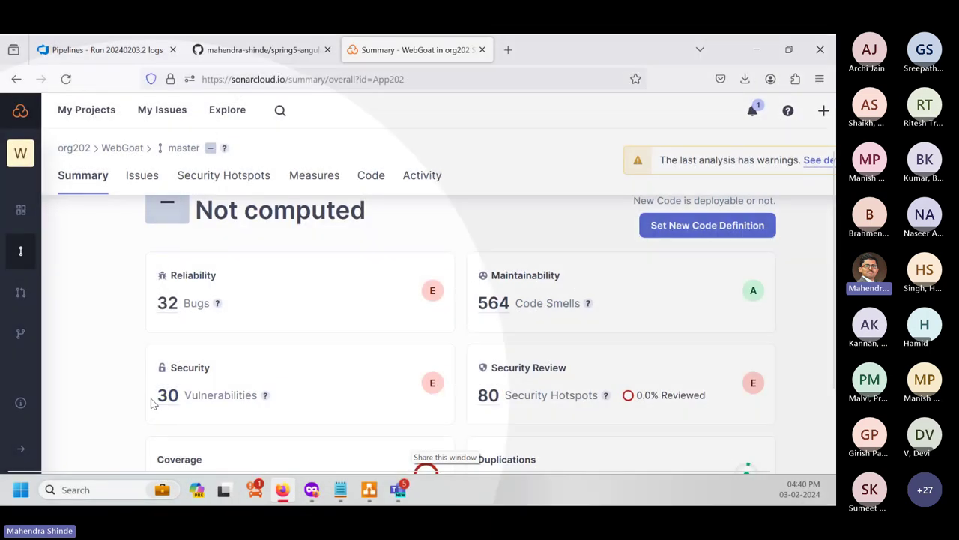
key("ctrl")
key("ctrl")
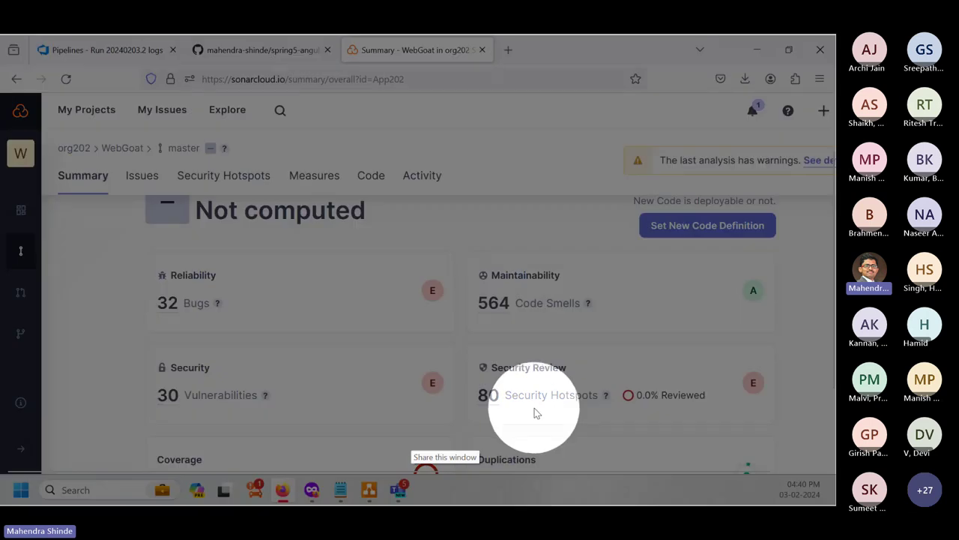
scroll(535, 413, "down", 2)
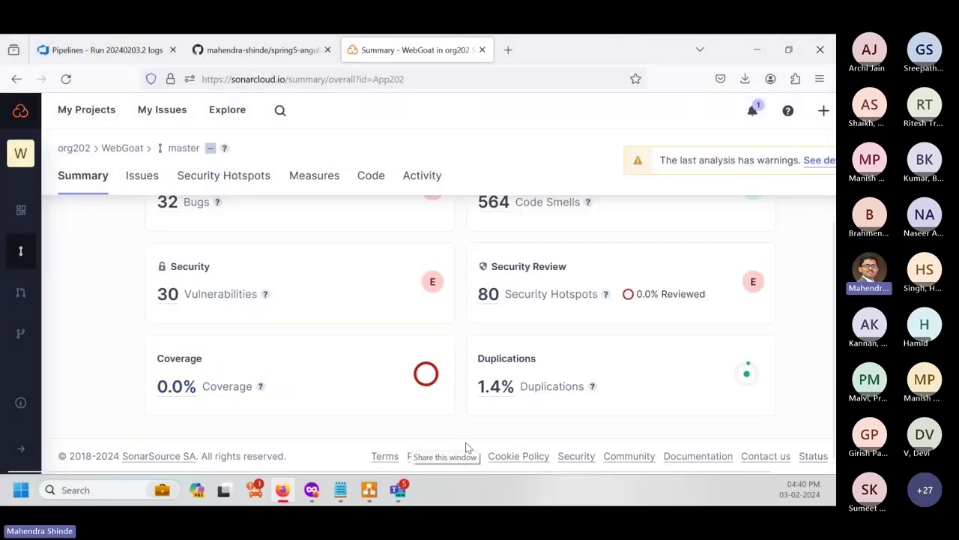
scroll(308, 399, "up", 2)
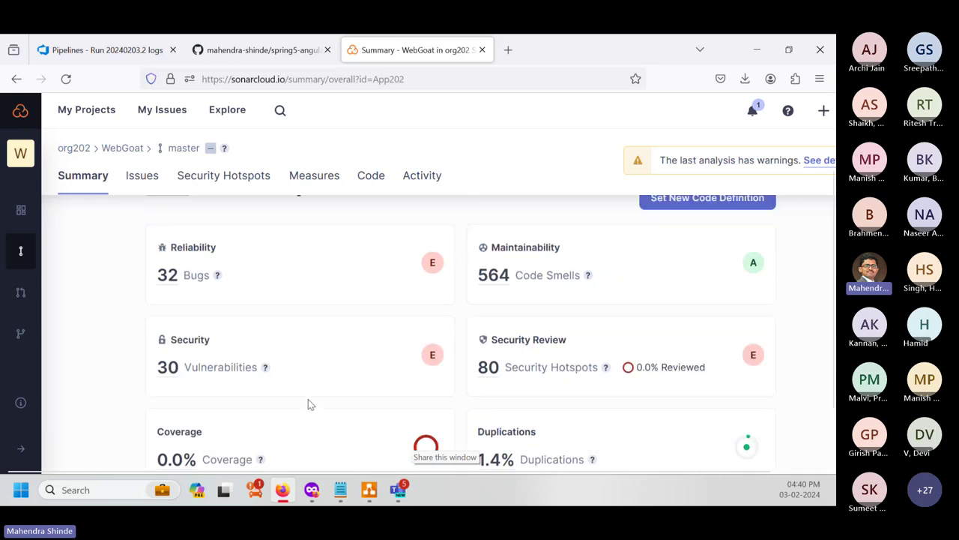
List the WebGoat project's 32 bugs and dismiss the feature tour.
left_click(170, 282)
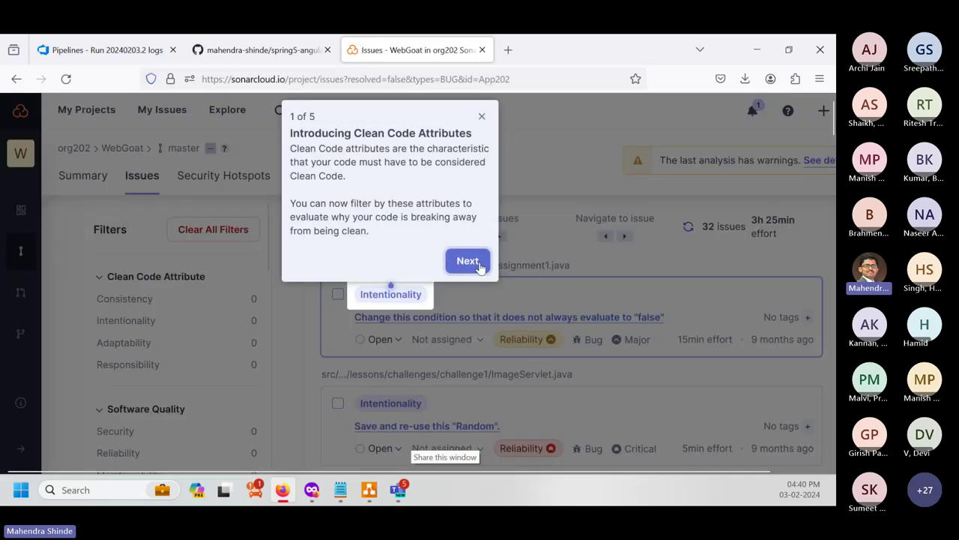
left_click(478, 263)
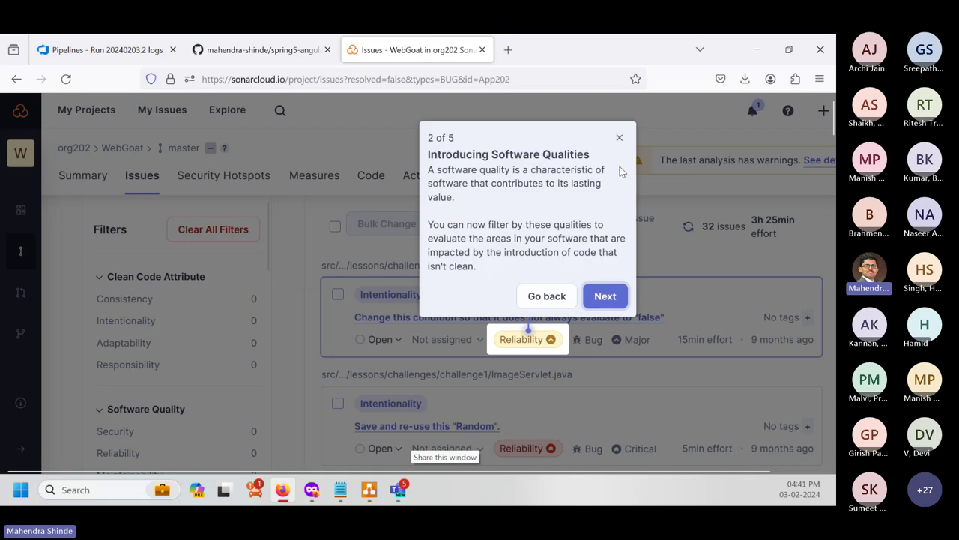
left_click(619, 138)
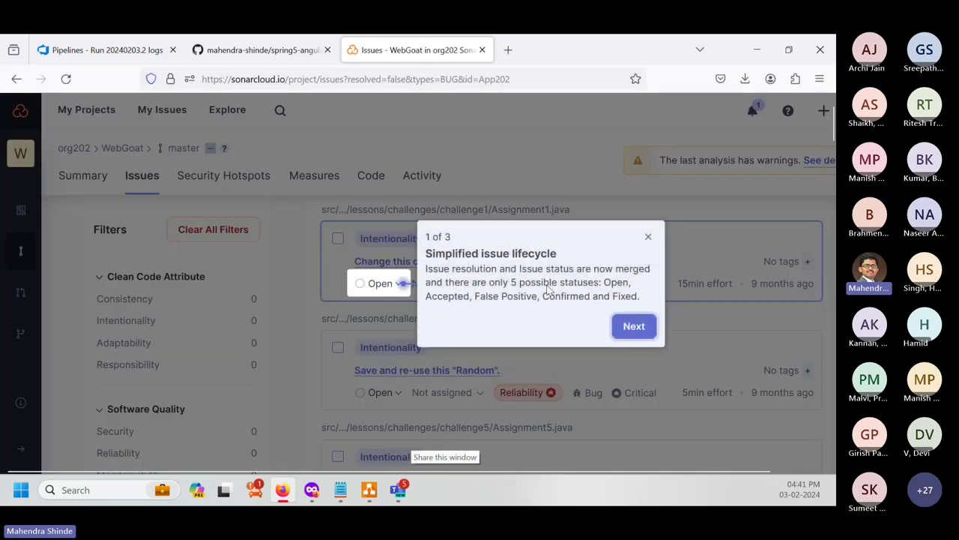
left_click(651, 237)
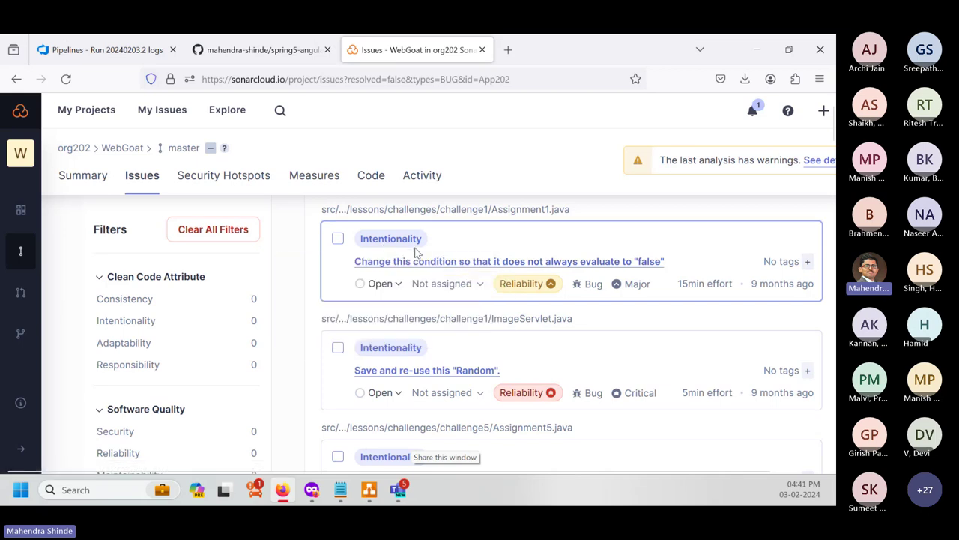
Open the always-false condition bug and select its full issue title.
mouse_move(413, 242)
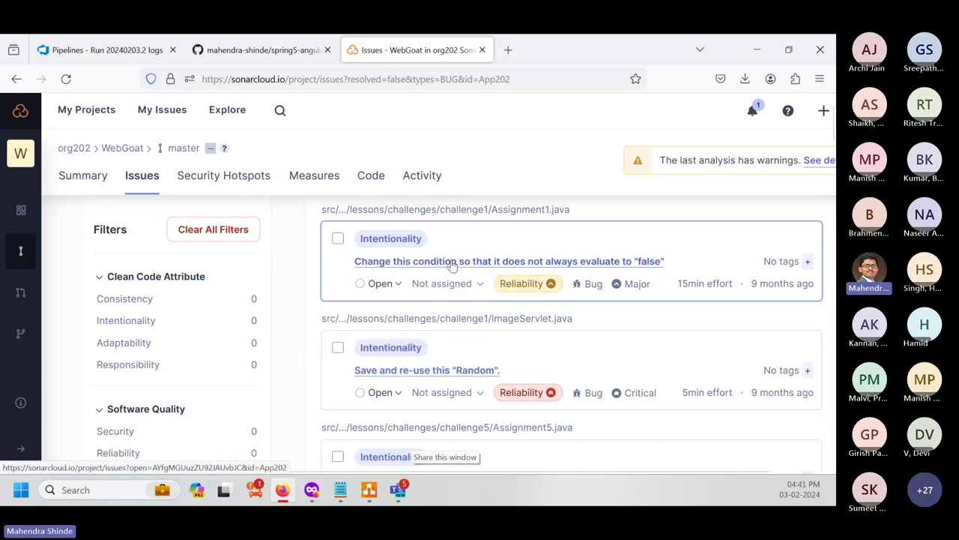
left_click(453, 265)
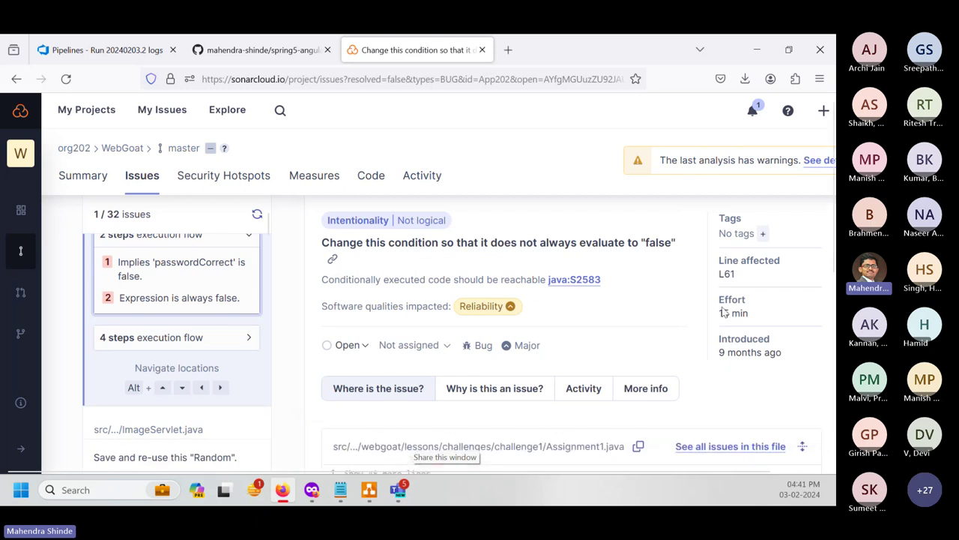
scroll(723, 312, "down", 2)
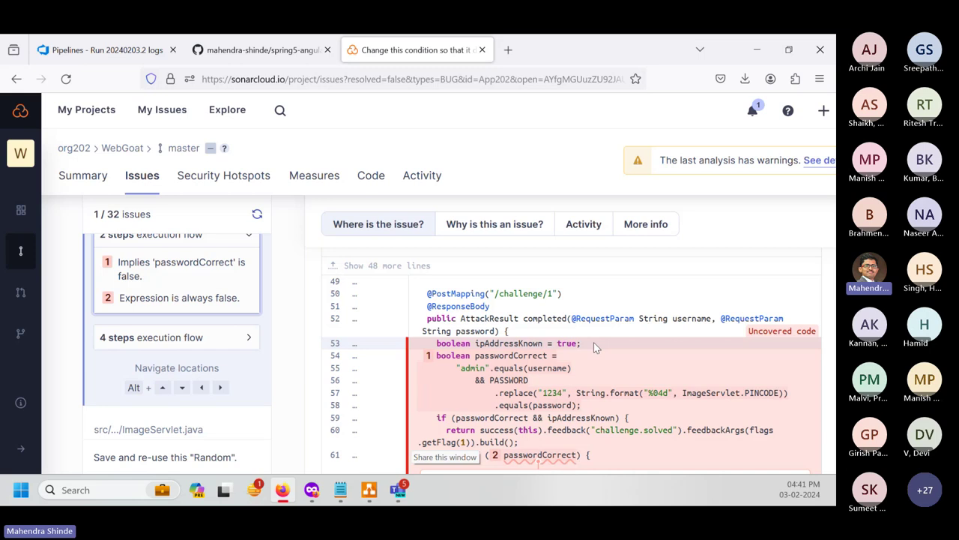
scroll(594, 342, "up", 5)
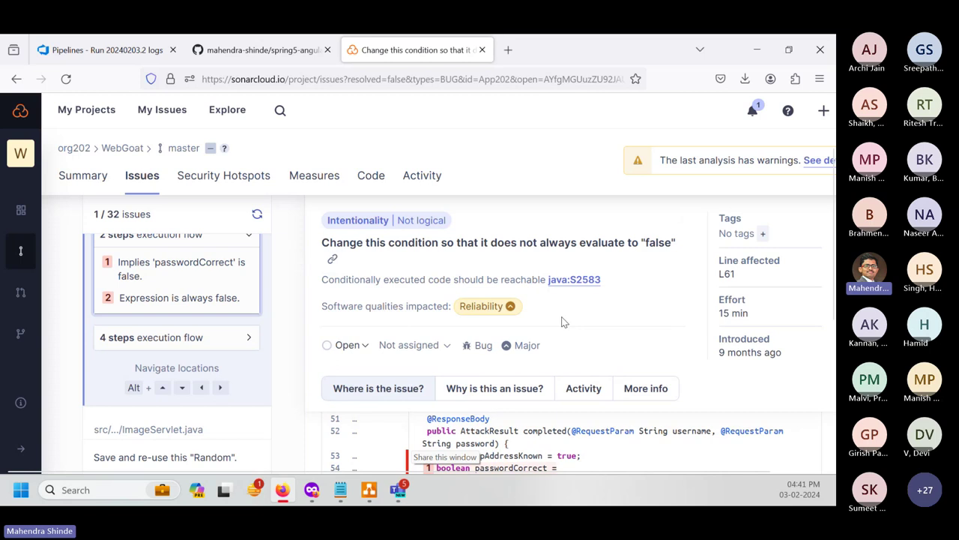
triple_click(381, 245)
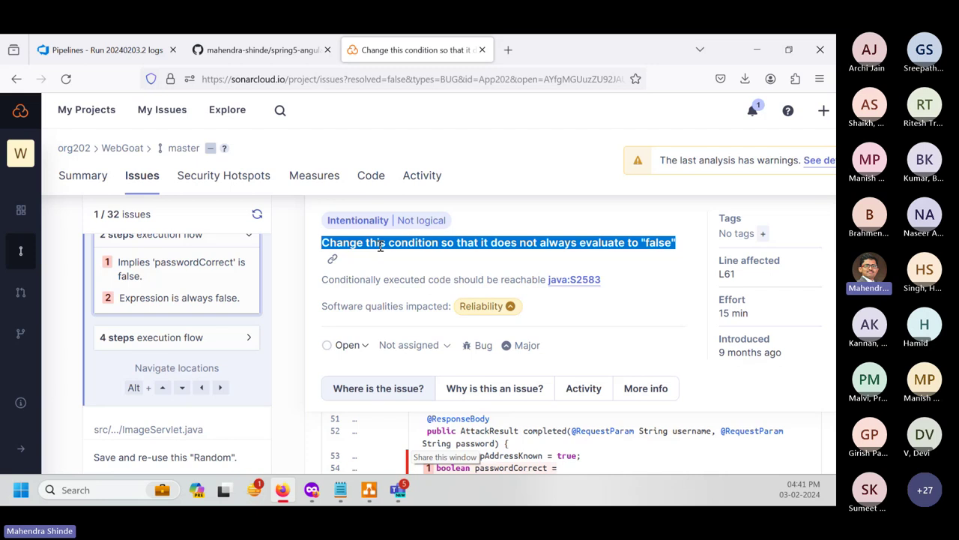
scroll(480, 314, "down", 5)
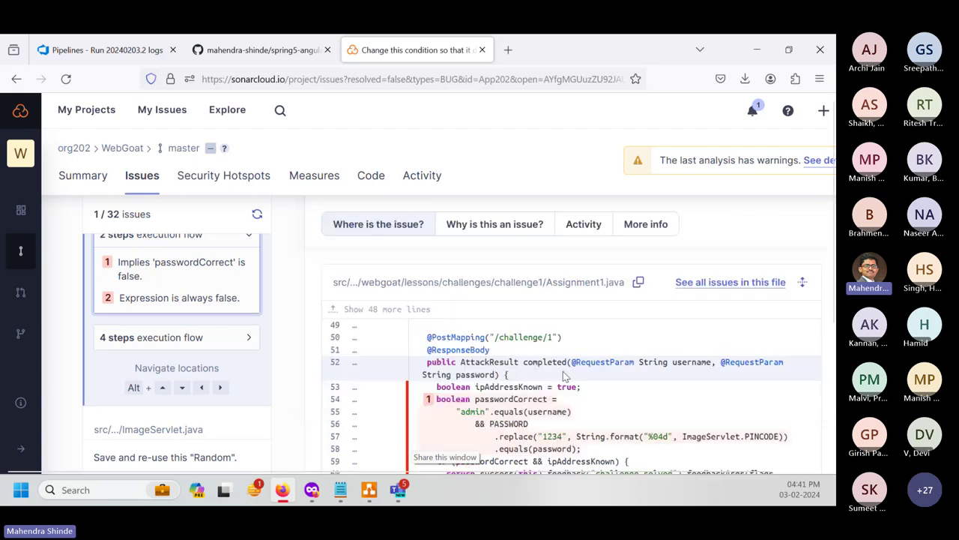
scroll(566, 377, "up", 5)
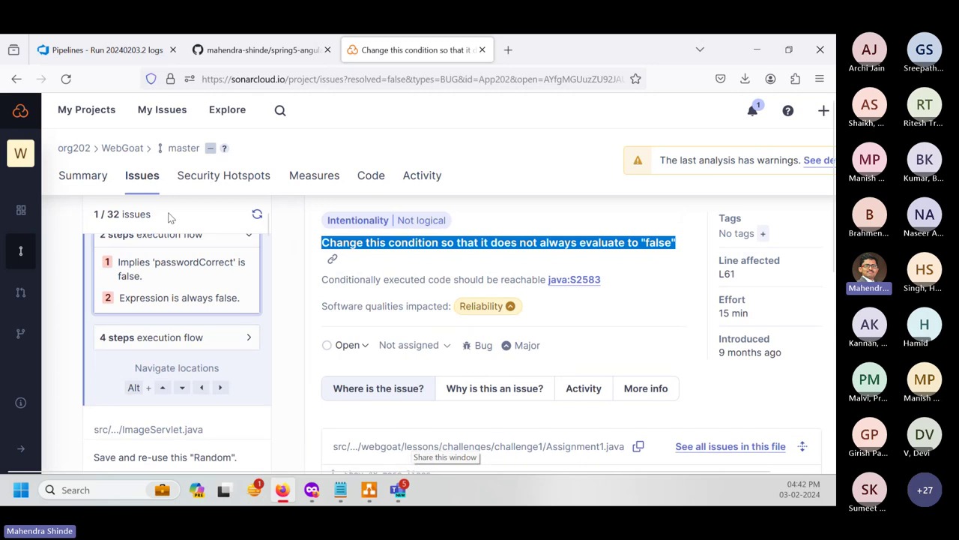
Go back twice to the WebGoat summary, then switch to the GitHub repository tab.
left_click(18, 79)
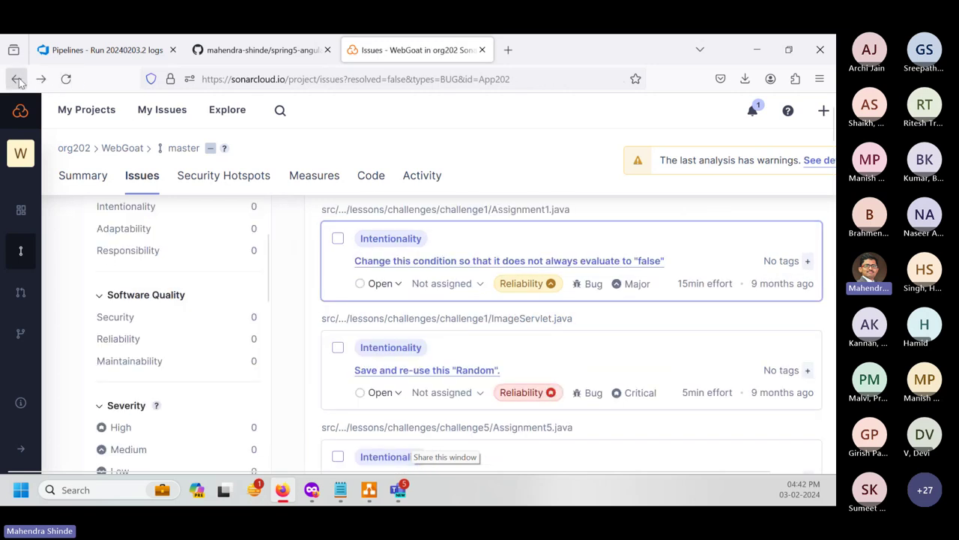
left_click(18, 80)
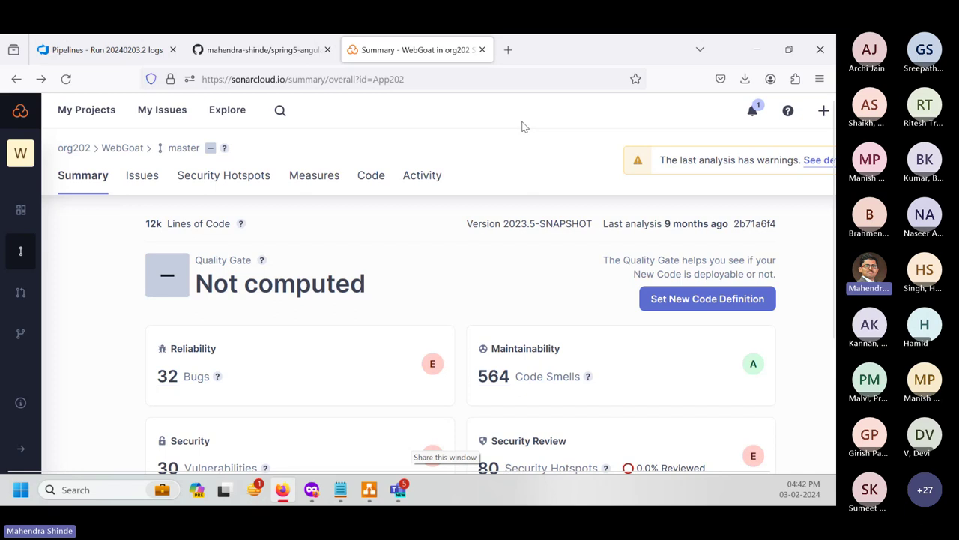
left_click(296, 59)
left_click(97, 50)
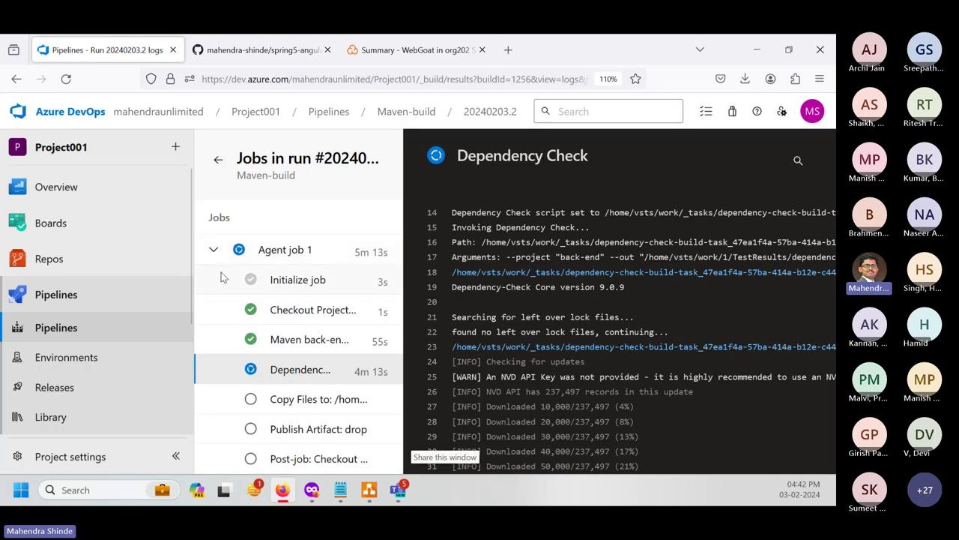
scroll(702, 337, "down", 1)
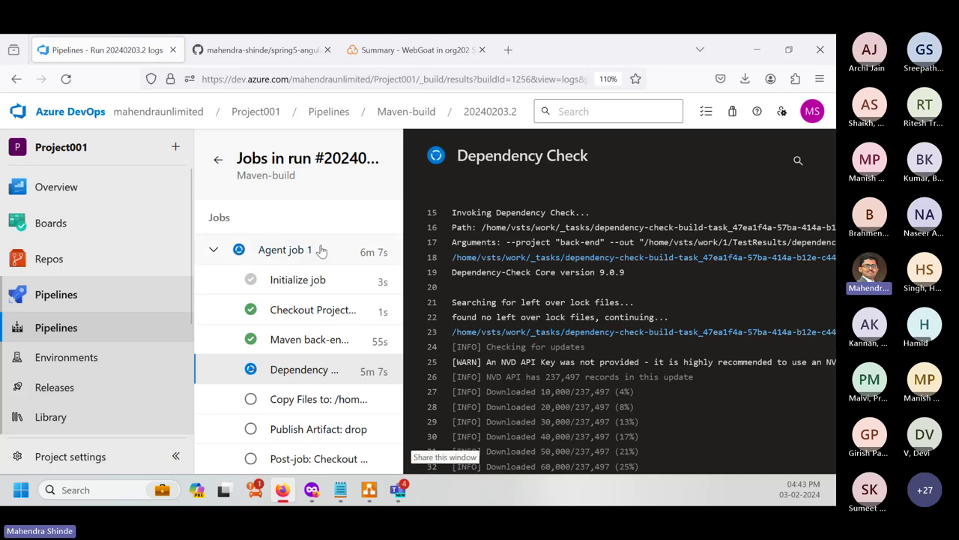
left_click(404, 48)
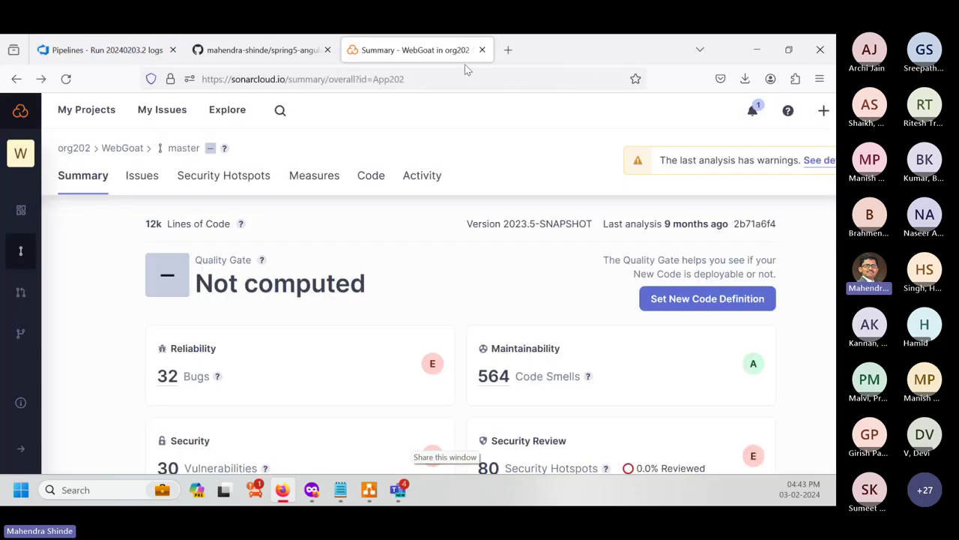
Open a new private window and load the SonarCloud product page at sonarcloud.io.
left_click(819, 79)
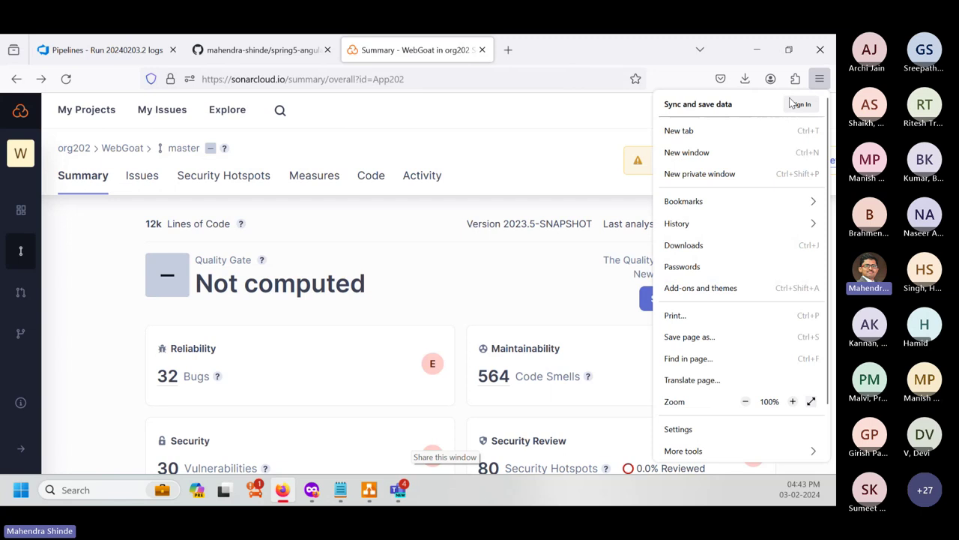
left_click(704, 173)
type("sonarclo")
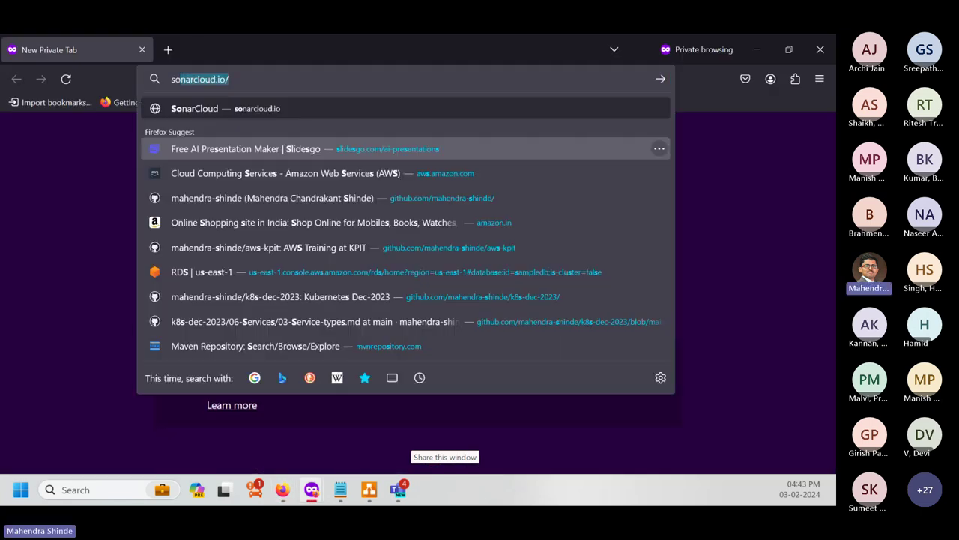
type("ud.io/")
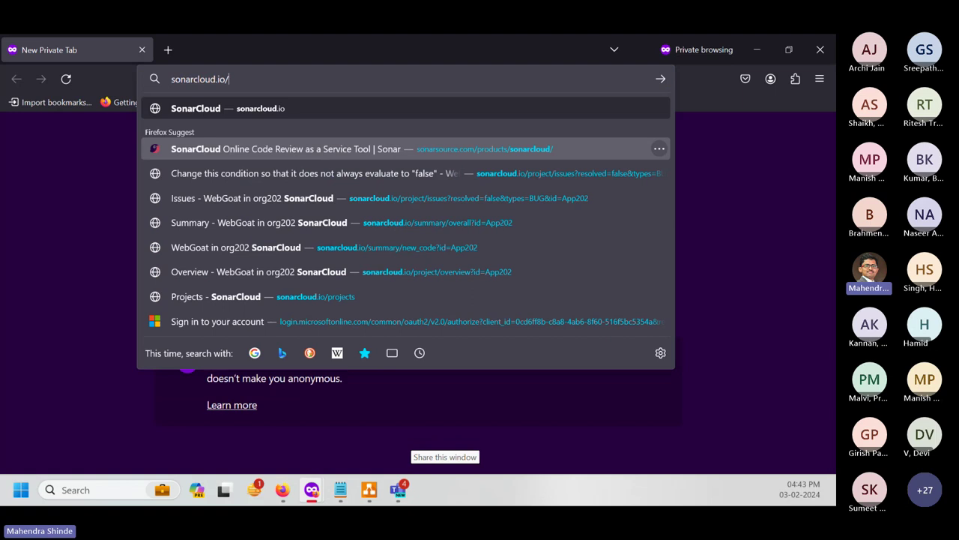
left_click(344, 156)
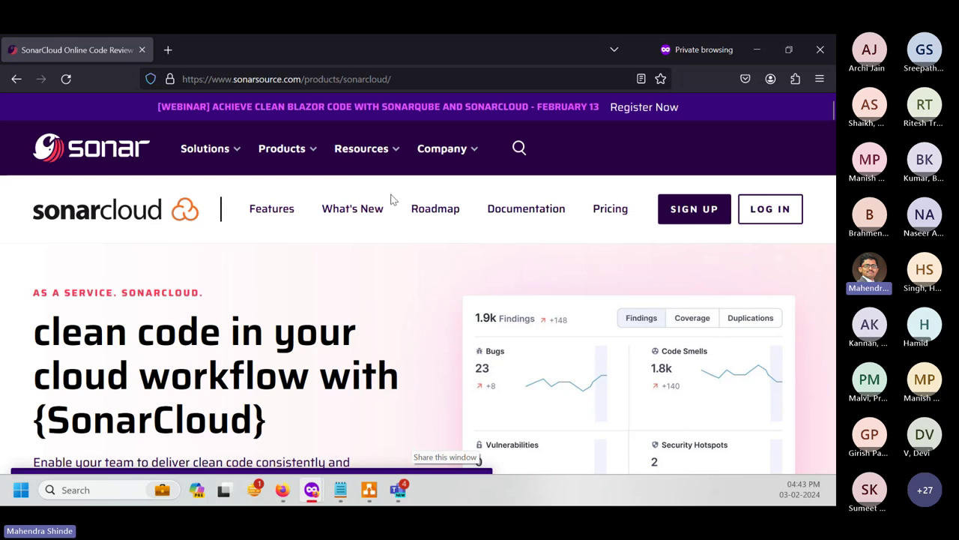
Go to the SonarCloud sign-up page and read its 14-day free trial options.
left_click(674, 213)
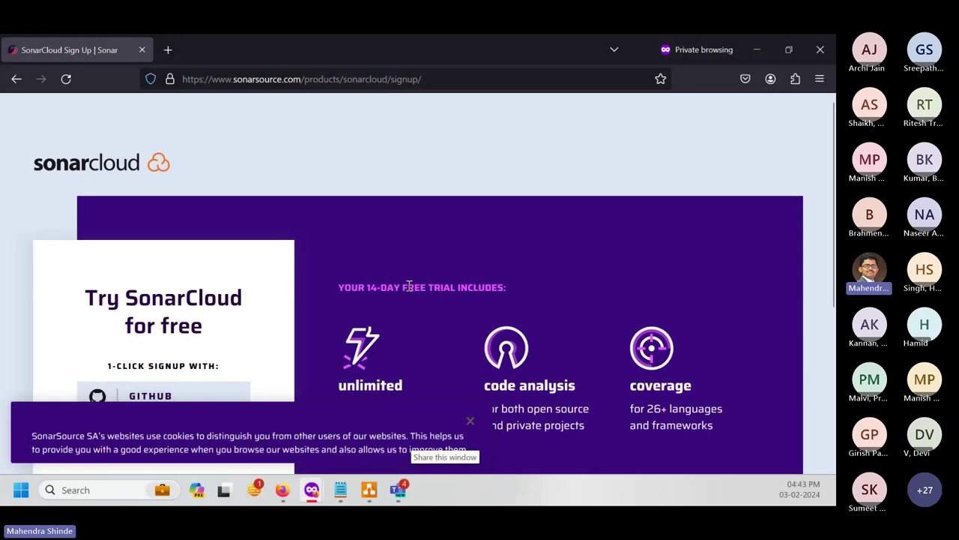
scroll(409, 291, "down", 3)
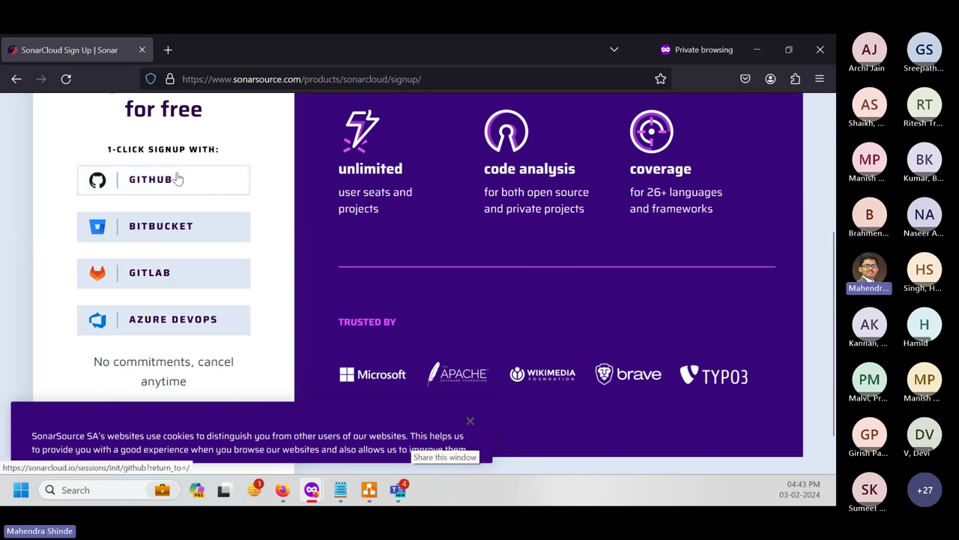
scroll(179, 148, "up", 2)
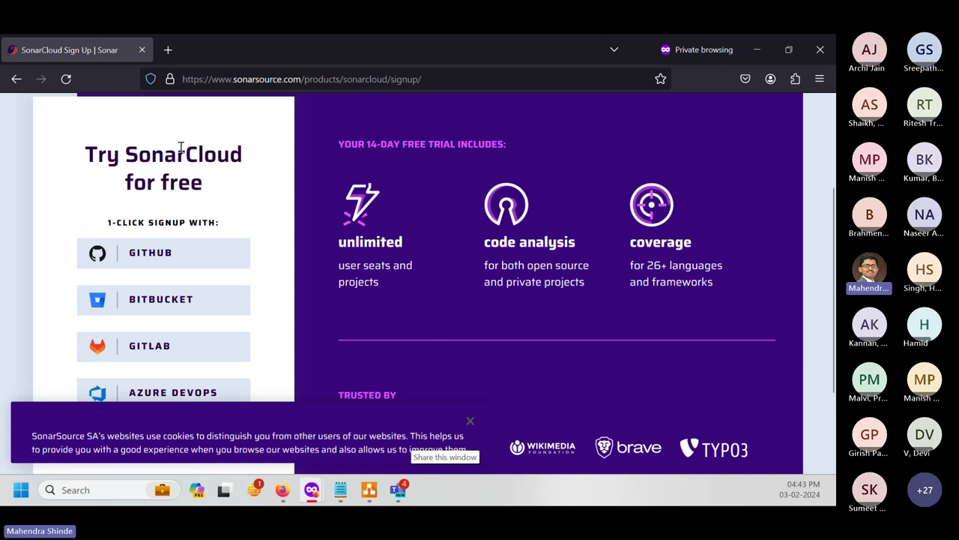
double_click(164, 182)
scroll(163, 191, "down", 2)
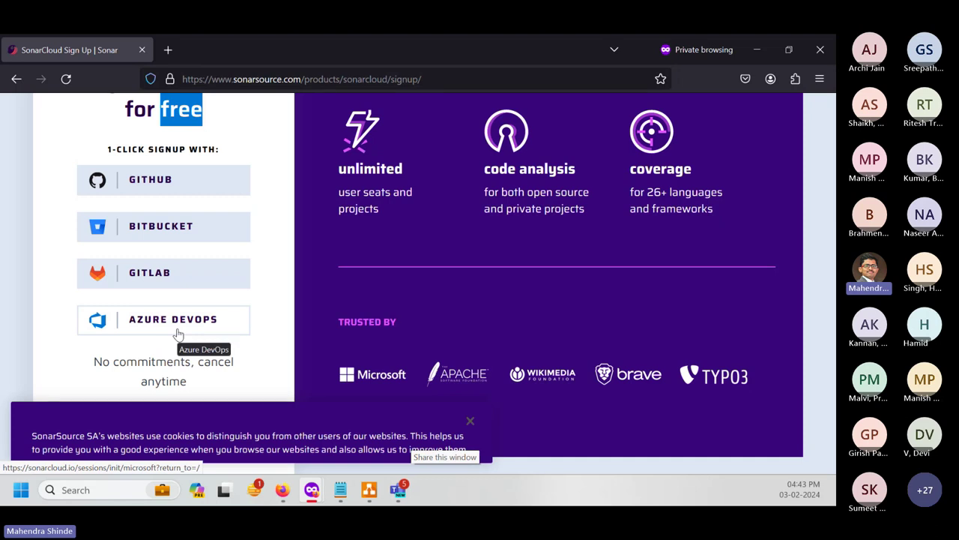
scroll(179, 333, "up", 5)
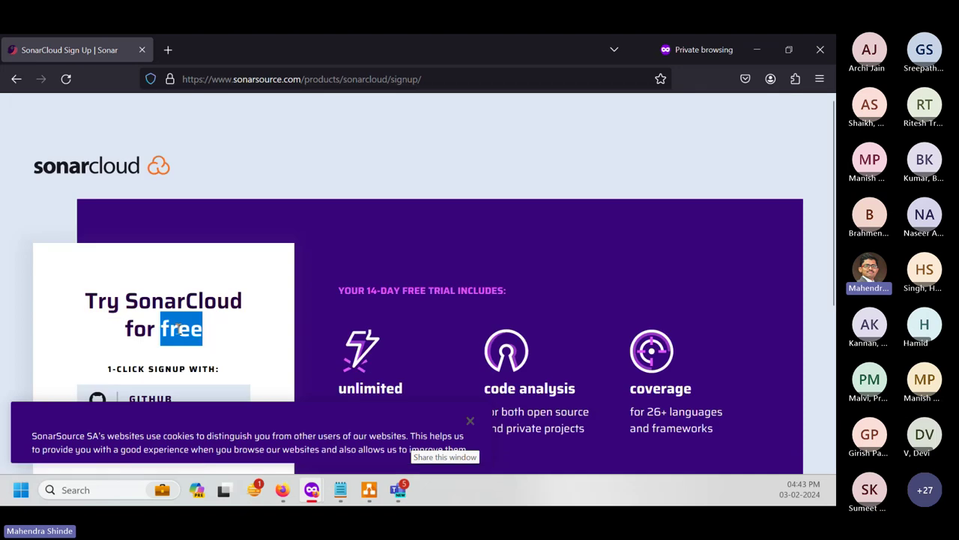
Close the private signup window and dismiss SonarCloud's new project/organization menu.
left_click(821, 49)
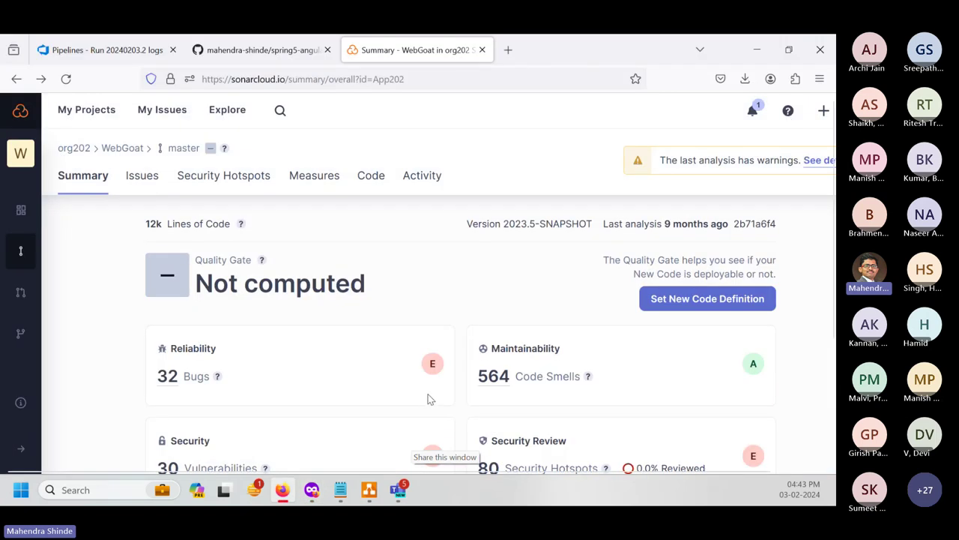
left_click(825, 114)
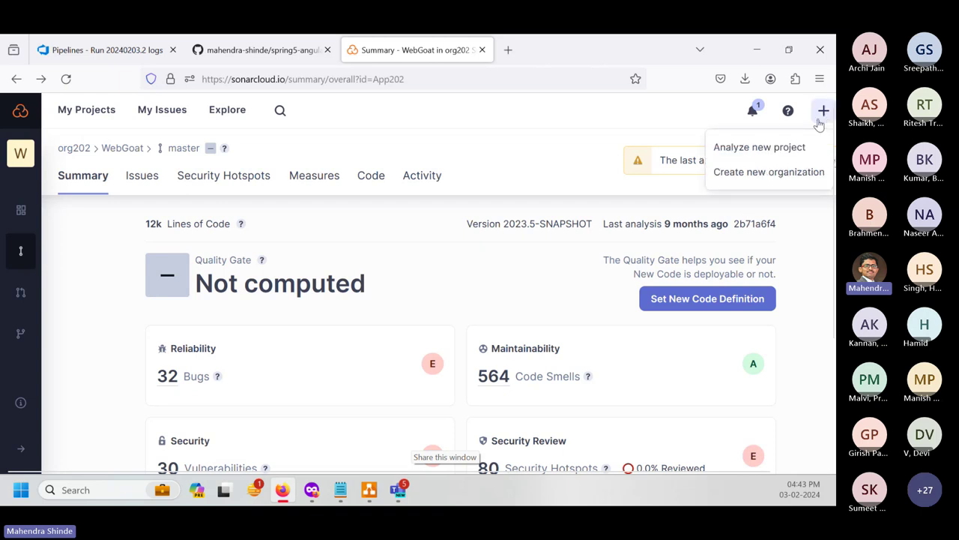
left_click(591, 129)
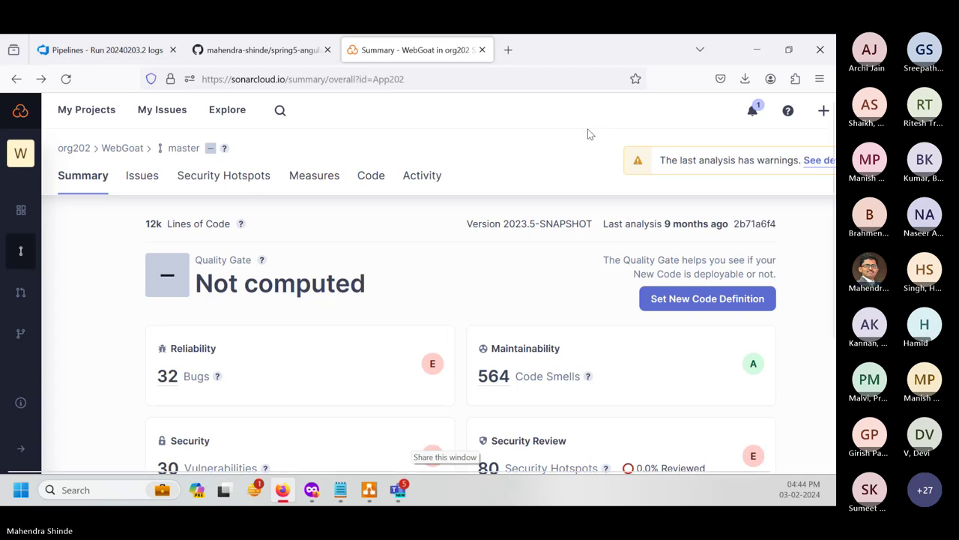
Check the Maven-build pipeline log, then bring up SonarCloud's new project or organization choices.
left_click(76, 55)
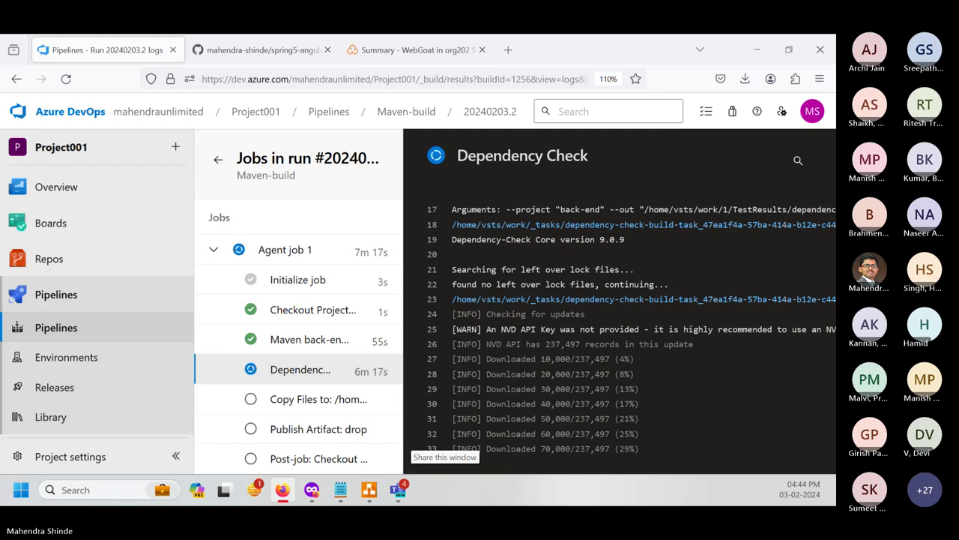
left_click(405, 50)
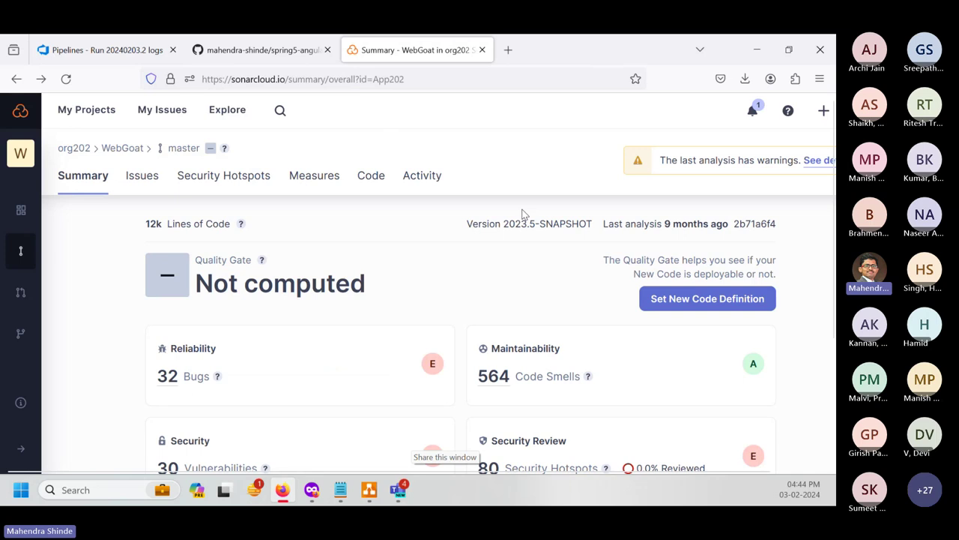
left_click(822, 114)
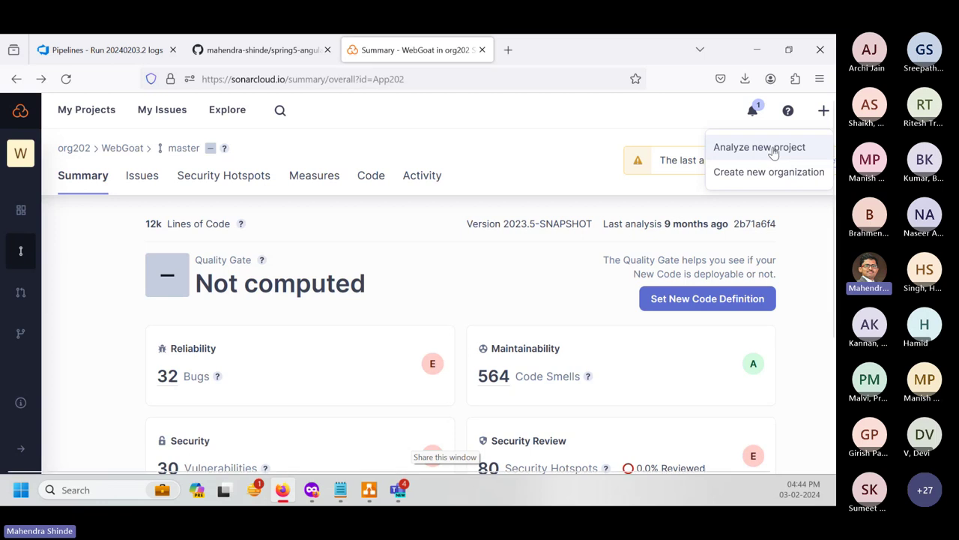
Start a new SonarCloud project in a different organization with display name PRJ001.
left_click(773, 150)
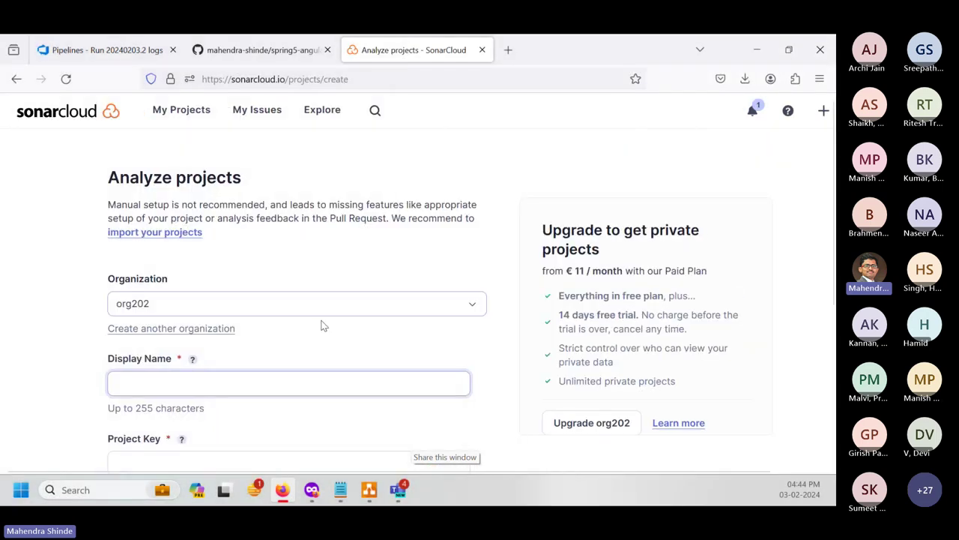
left_click(208, 306)
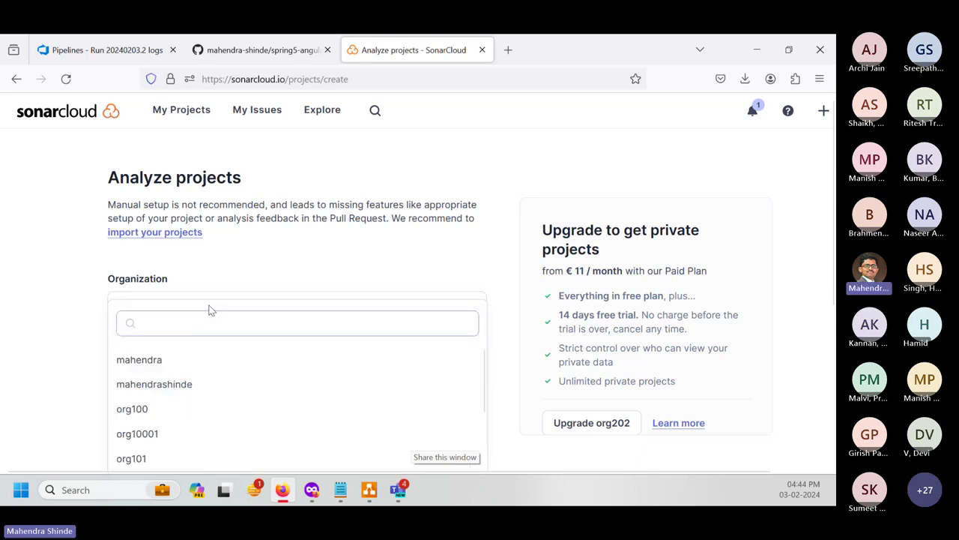
left_click(193, 361)
left_click(171, 383)
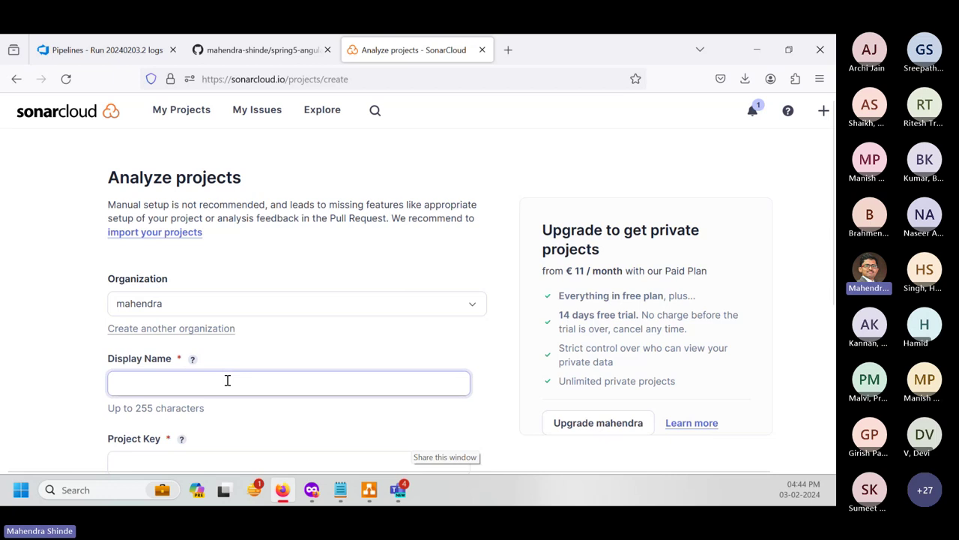
type("PR")
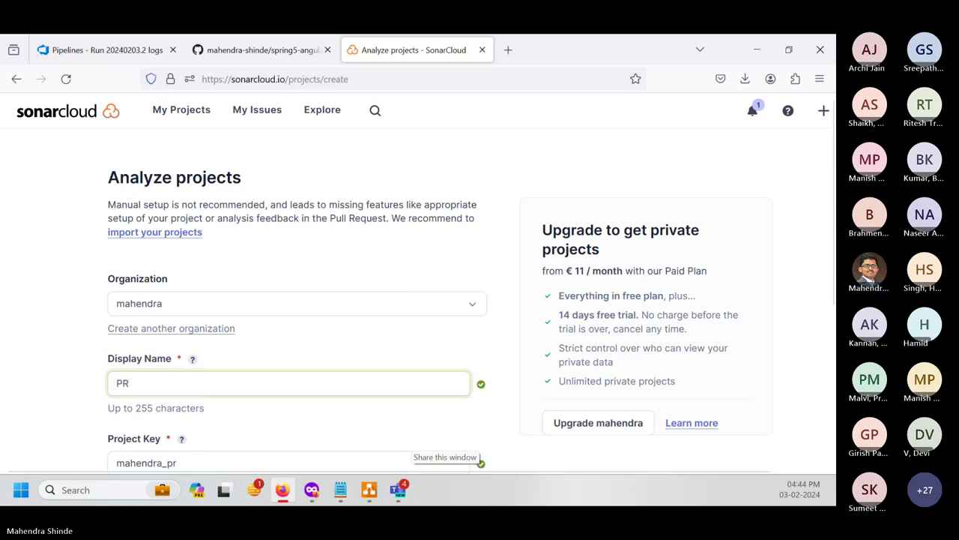
type("J001")
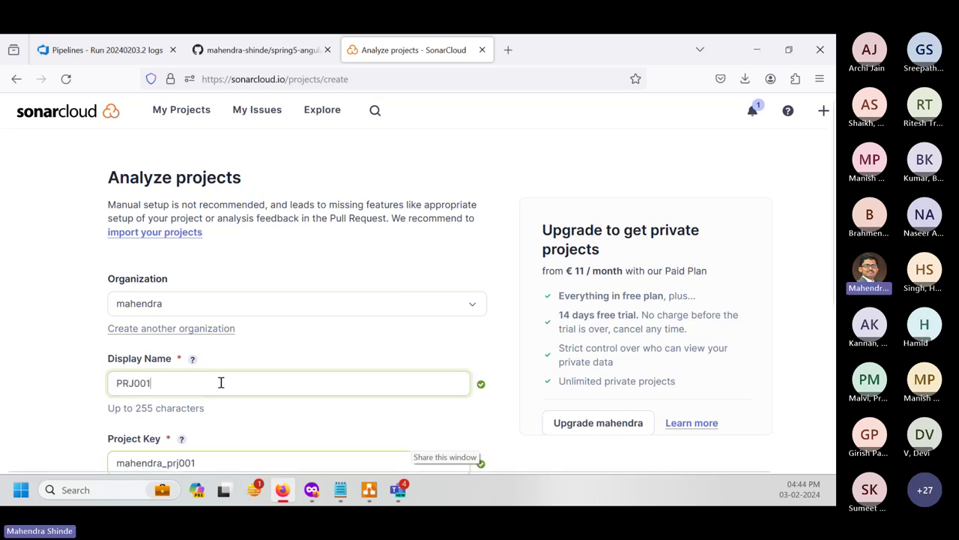
scroll(219, 386, "down", 2)
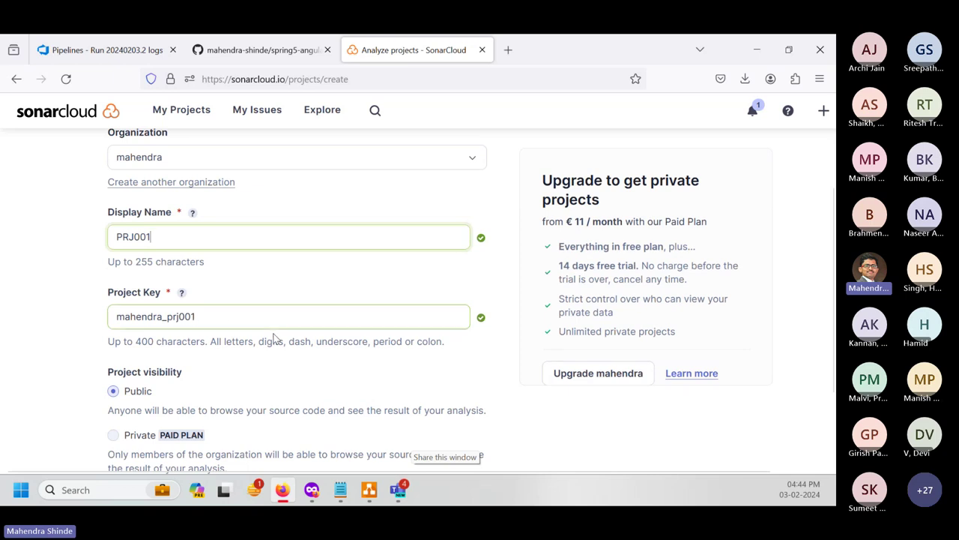
scroll(270, 352, "down", 2)
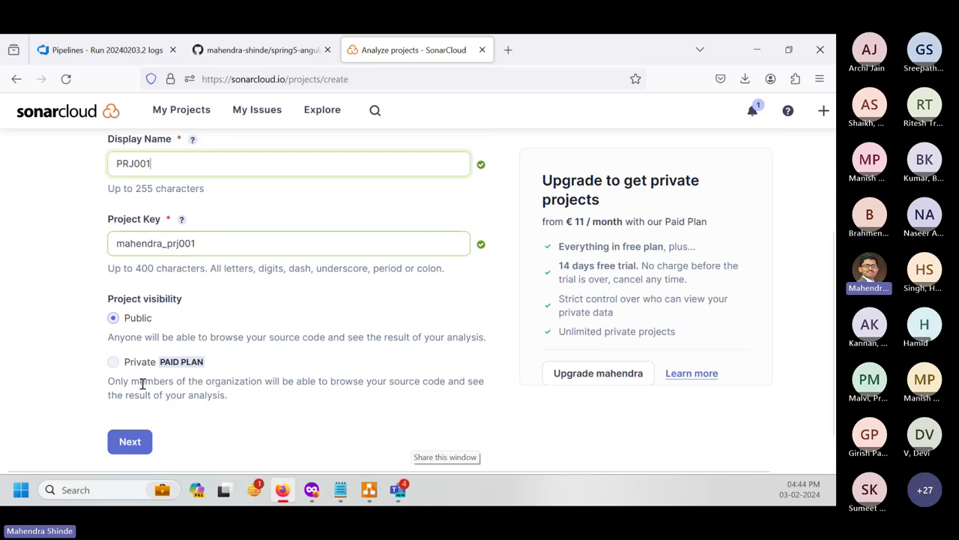
Define new code as the last 30 days and create the PRJ001 project.
left_click(129, 442)
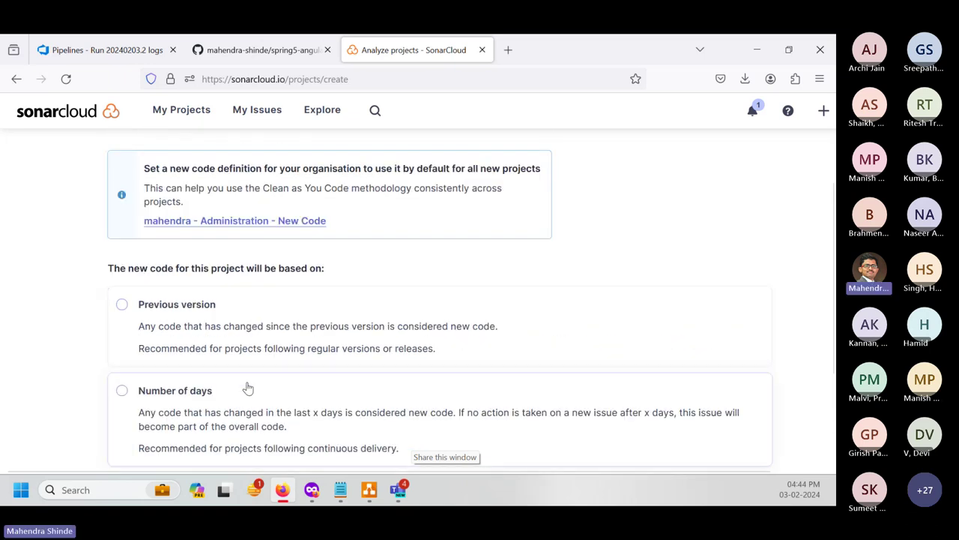
scroll(225, 374, "down", 2)
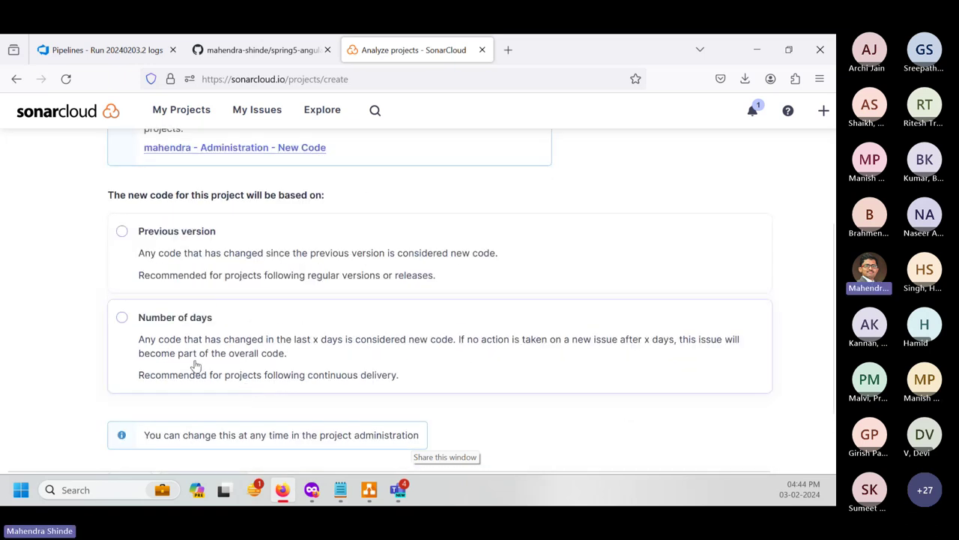
left_click(159, 326)
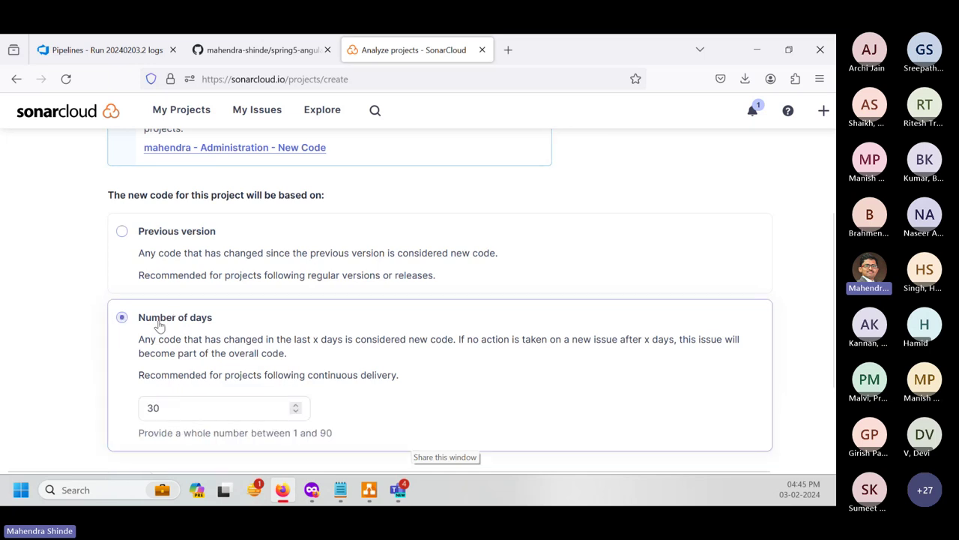
scroll(159, 327, "down", 3)
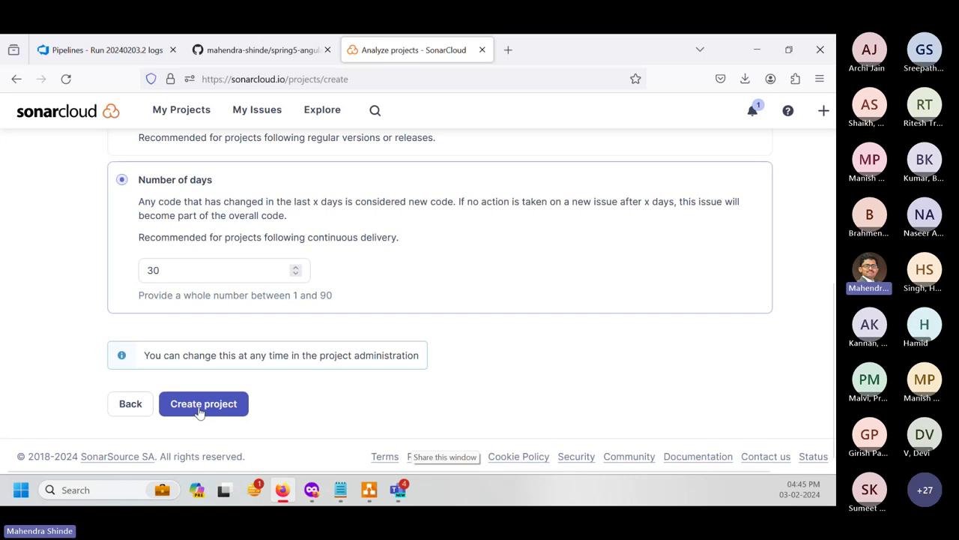
scroll(200, 412, "up", 5)
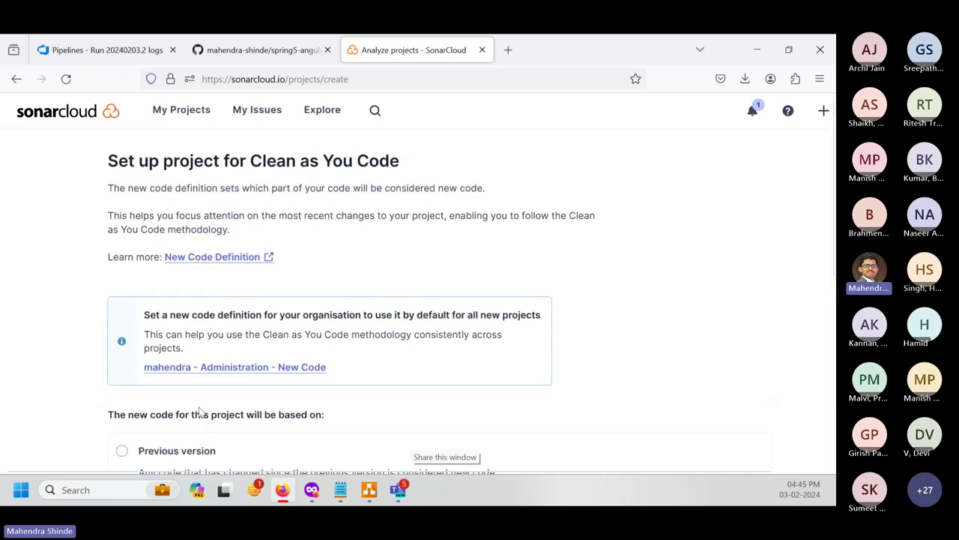
scroll(200, 413, "down", 5)
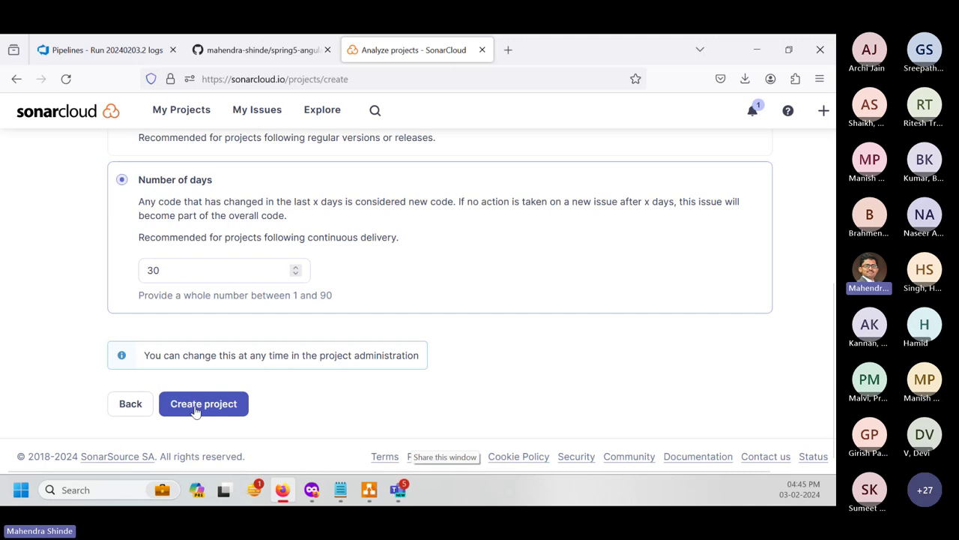
left_click(197, 405)
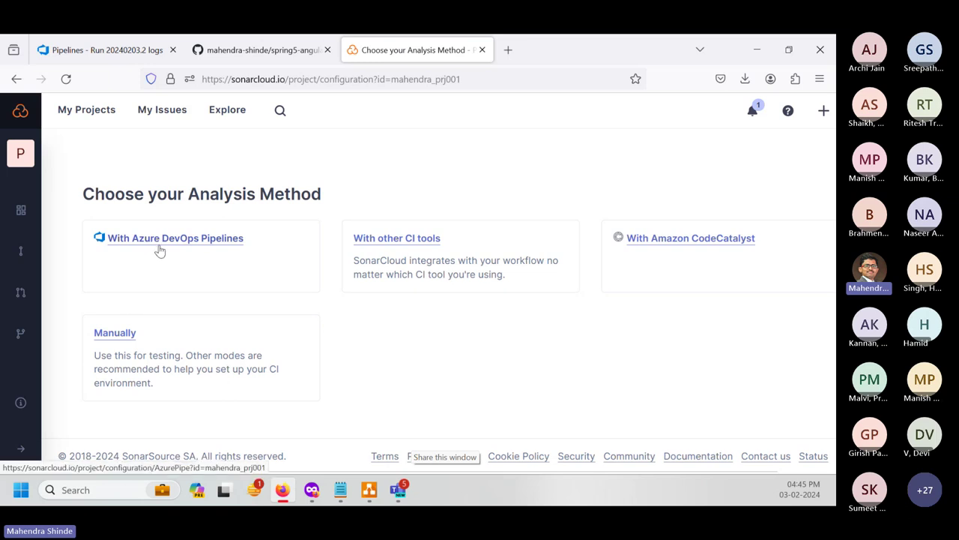
Choose manual analysis for PRJ001, review the Maven pom.xml and mvn instructions, then revisit the pipeline log.
left_click(108, 335)
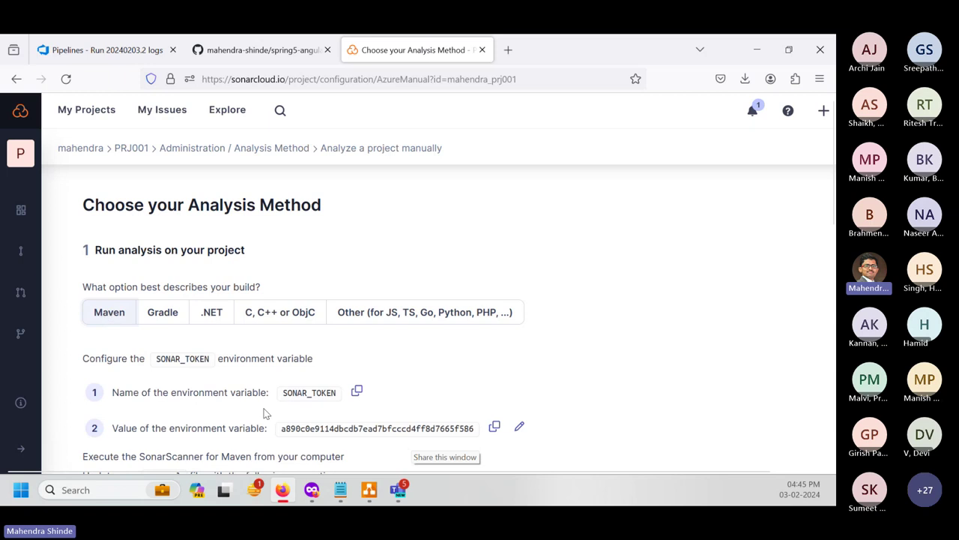
scroll(266, 404, "down", 2)
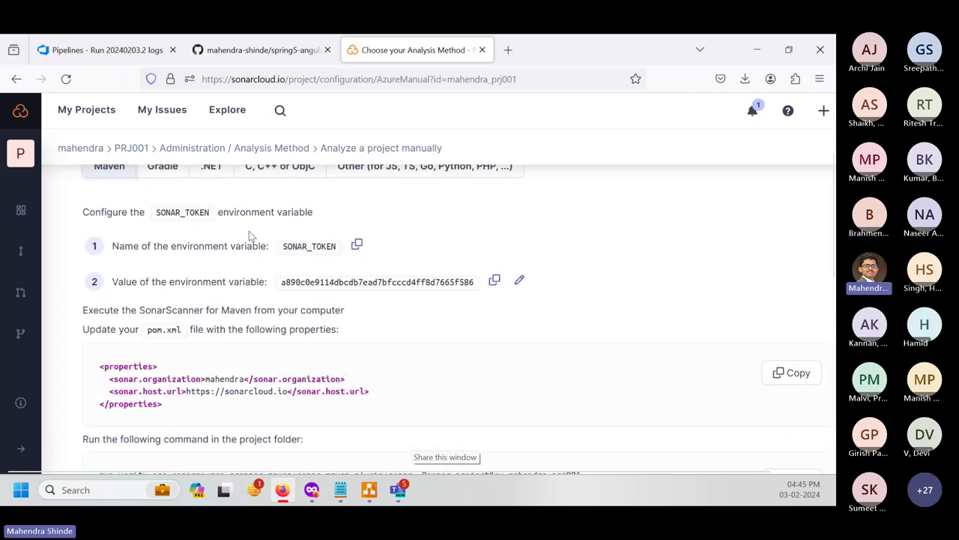
scroll(321, 375, "down", 3)
scroll(320, 374, "up", 1)
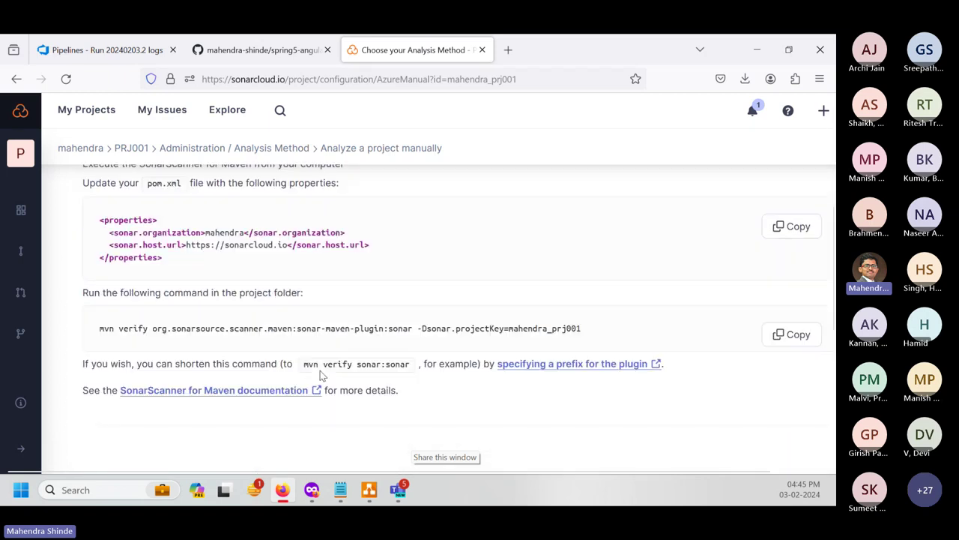
scroll(321, 375, "up", 2)
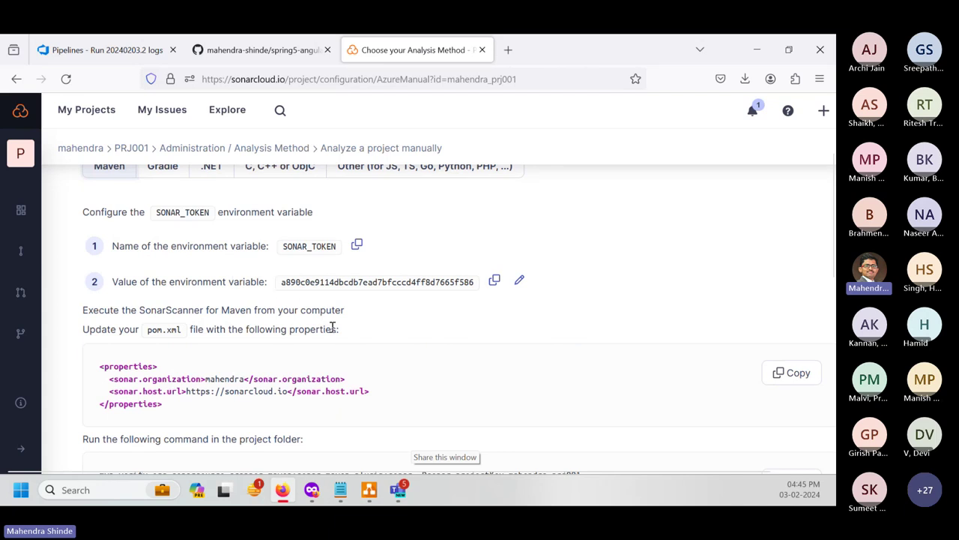
scroll(332, 328, "down", 1)
scroll(332, 330, "down", 1)
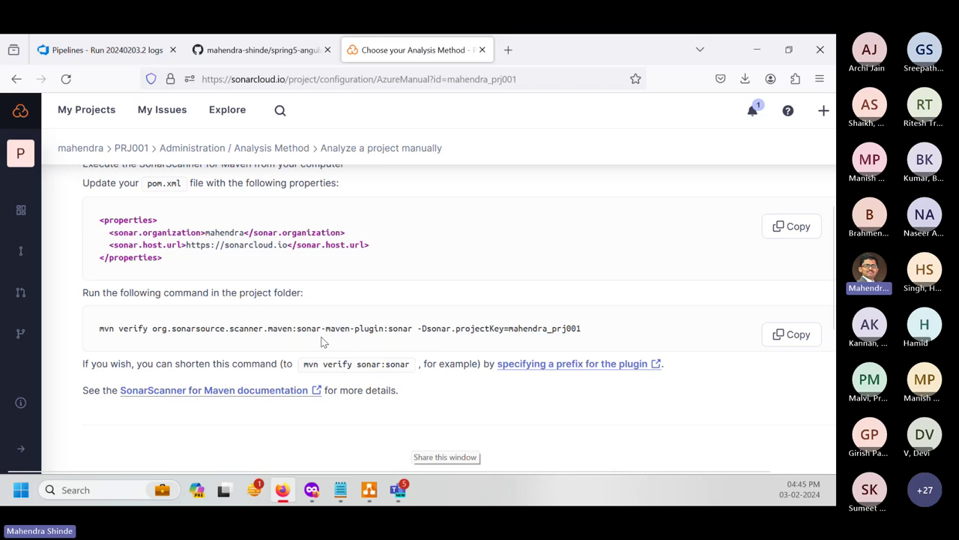
left_click(259, 49)
left_click(74, 46)
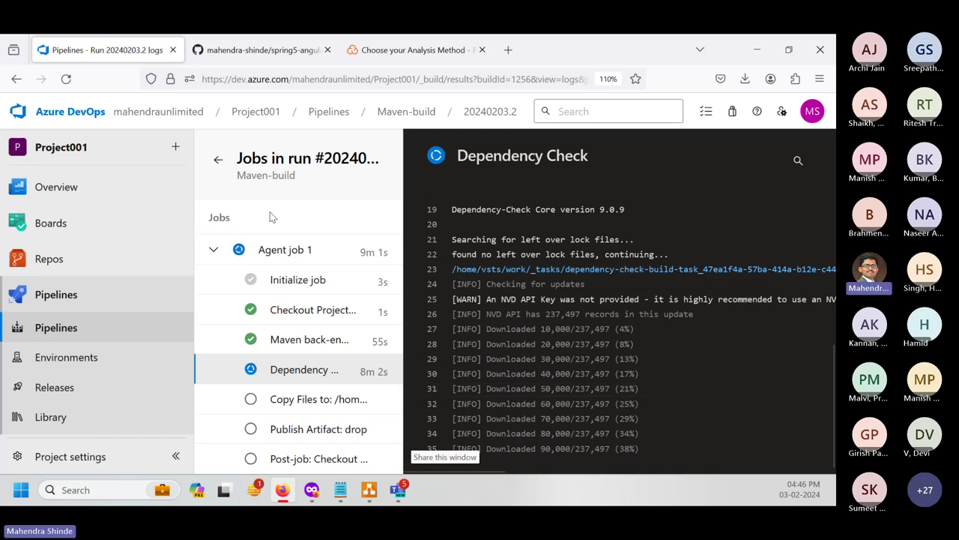
Cancel Maven-build run #20240203.2.
left_click(218, 164)
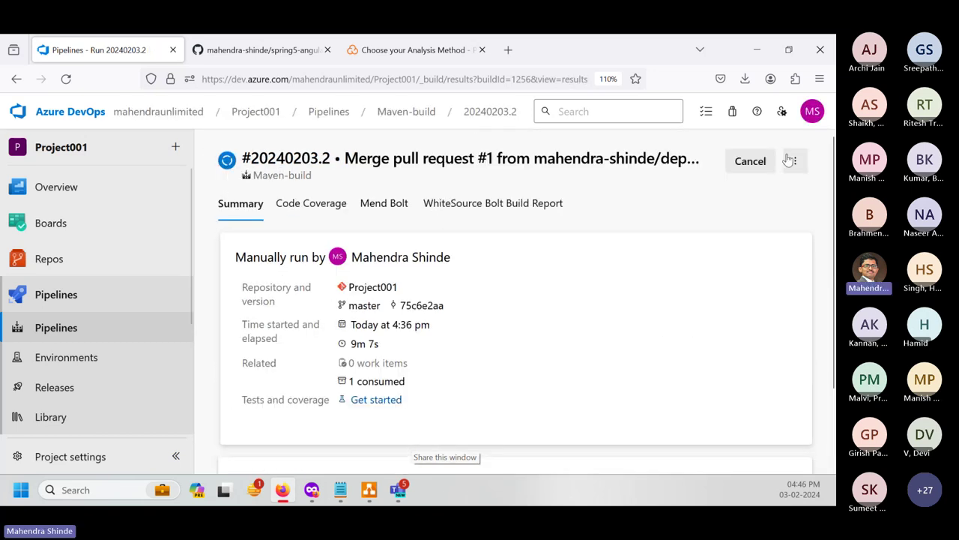
left_click(756, 161)
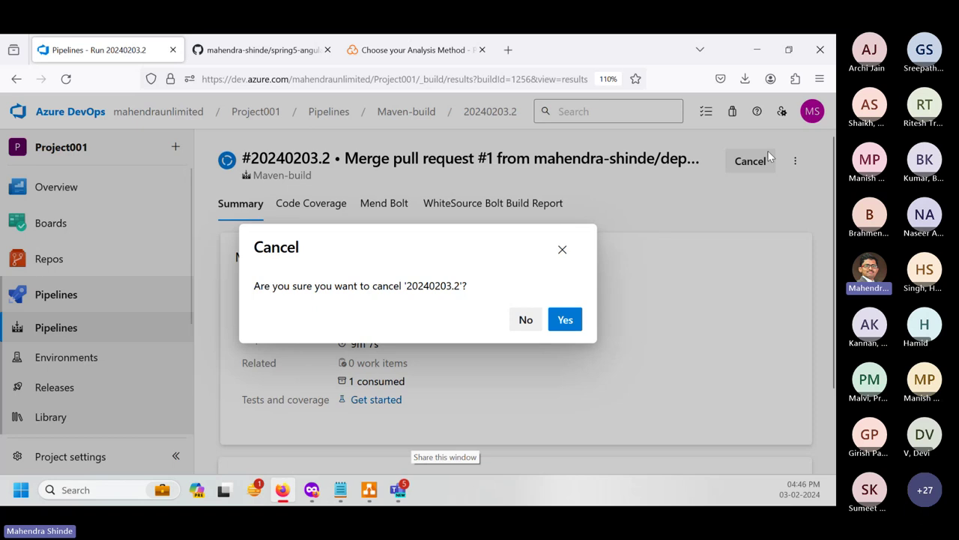
left_click(564, 320)
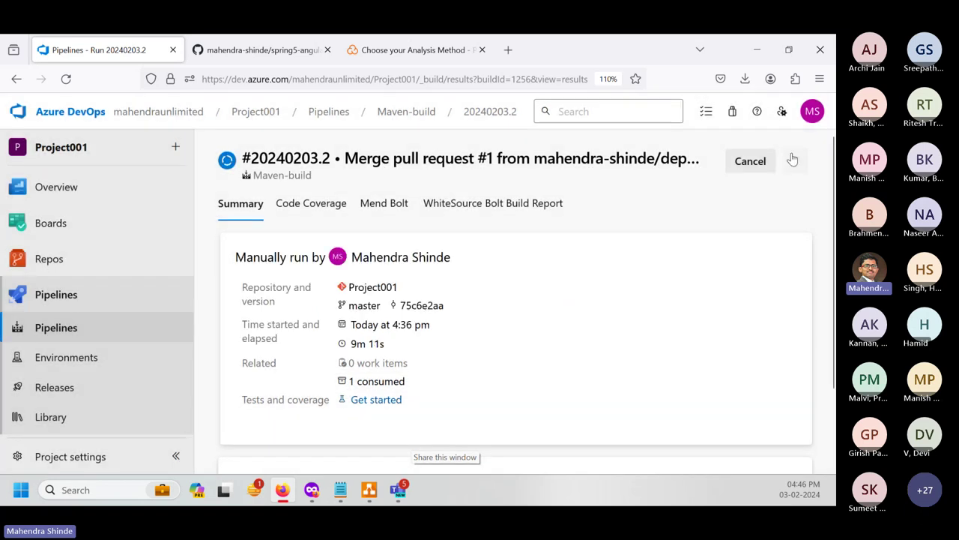
scroll(445, 384, "down", 2)
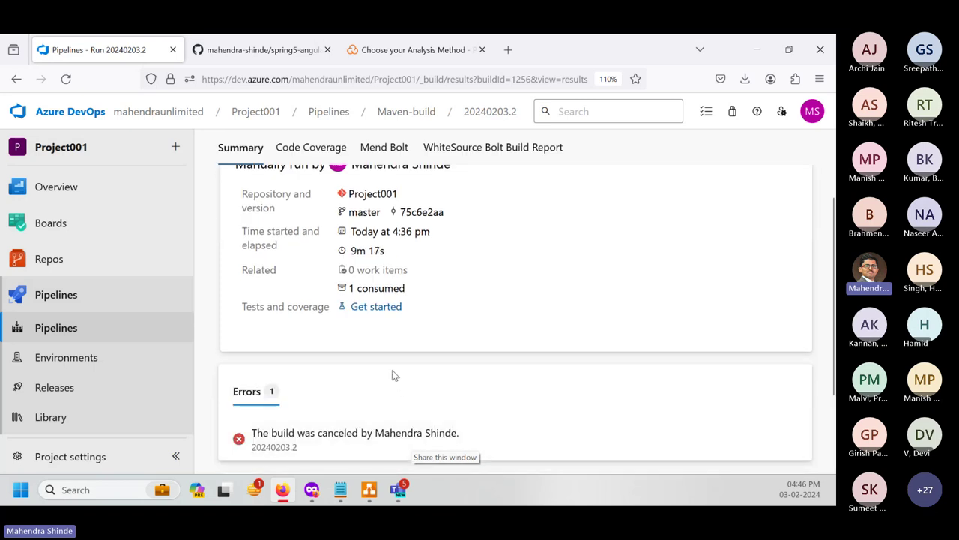
scroll(286, 309, "up", 2)
Open the Maven-build pipeline for editing and remove its Dependency Check task.
left_click(56, 328)
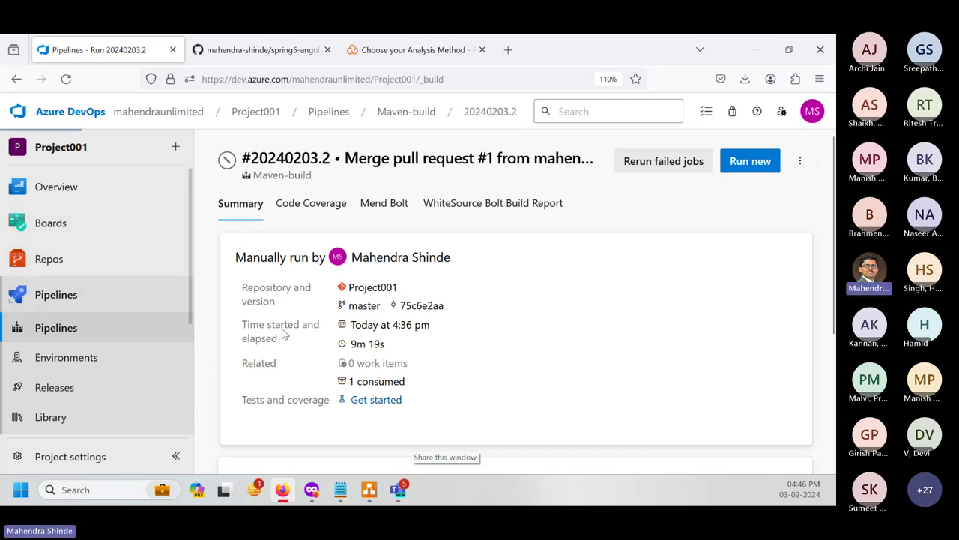
left_click(798, 160)
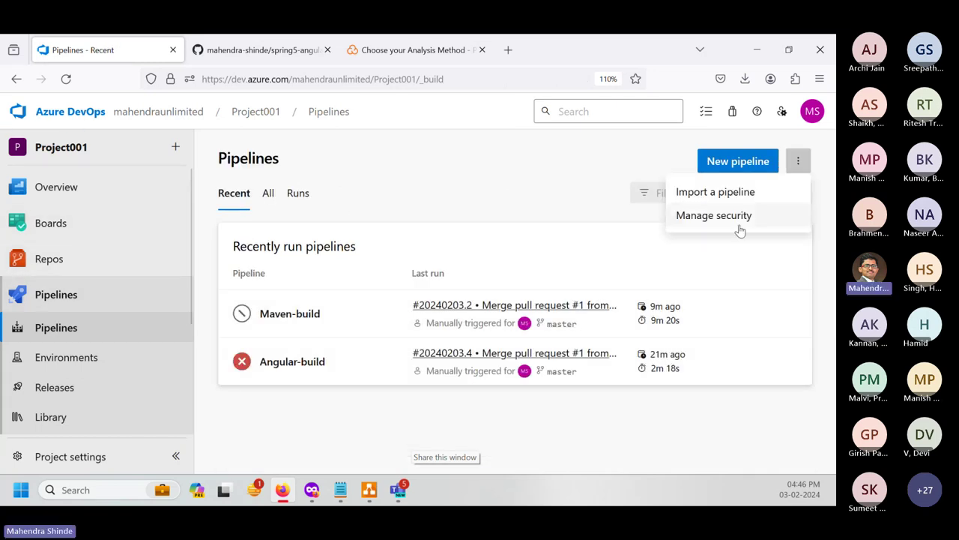
left_click(313, 328)
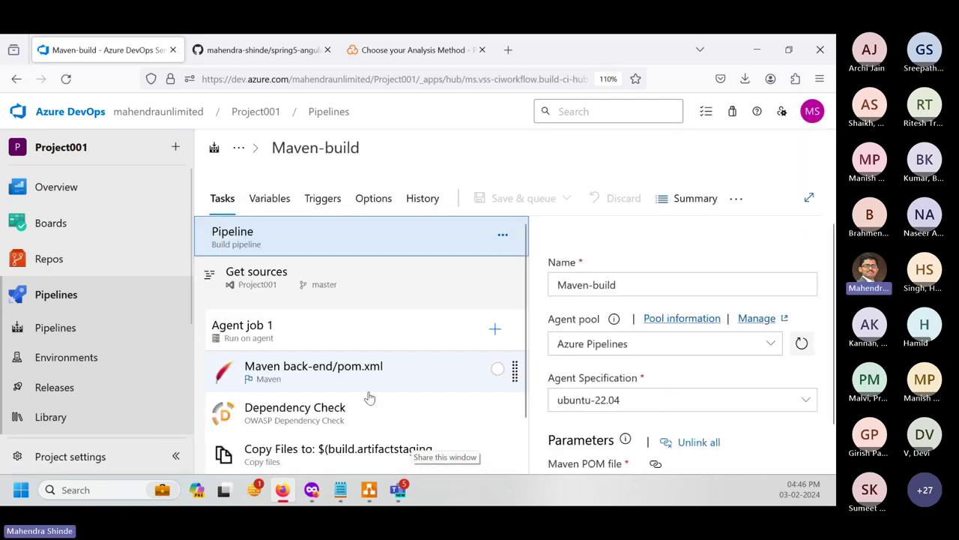
scroll(420, 412, "down", 2)
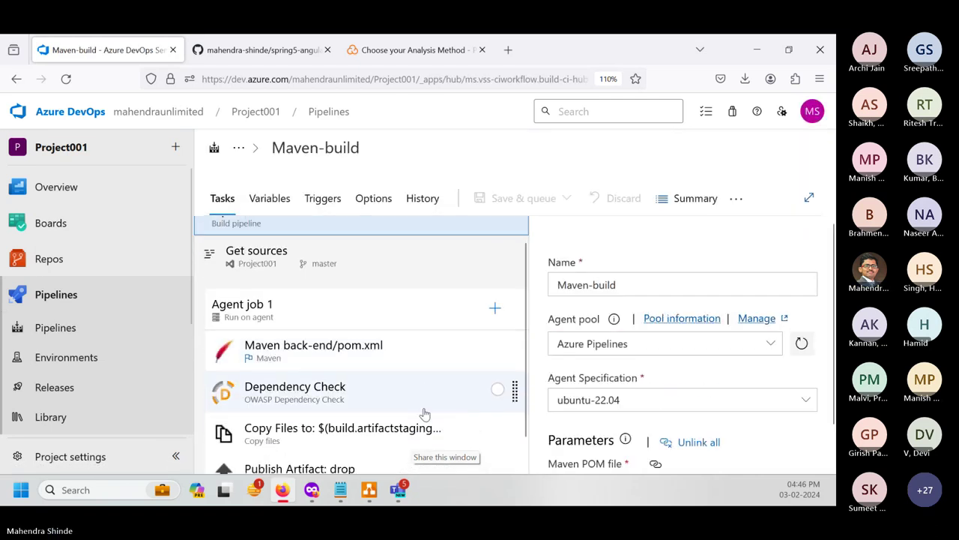
left_click(496, 362)
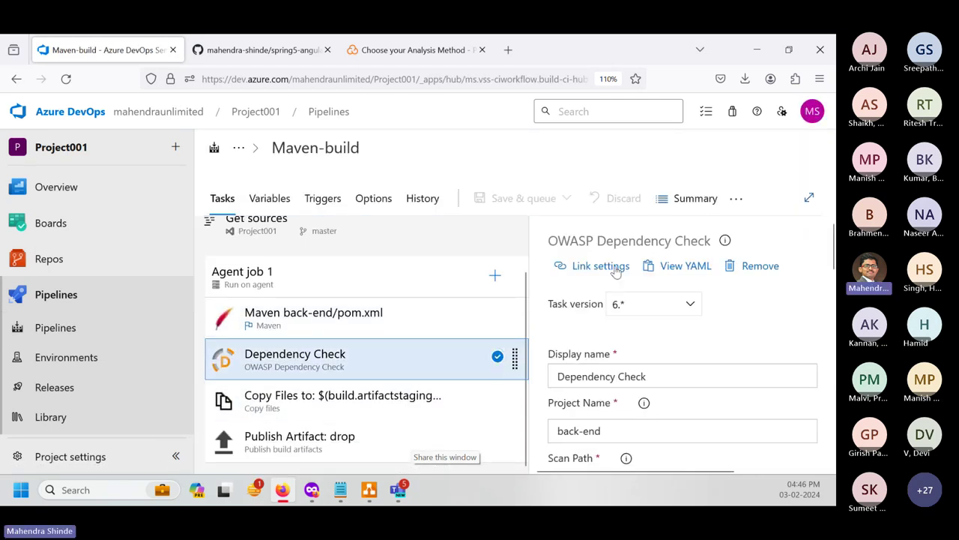
right_click(457, 366)
left_click(462, 248)
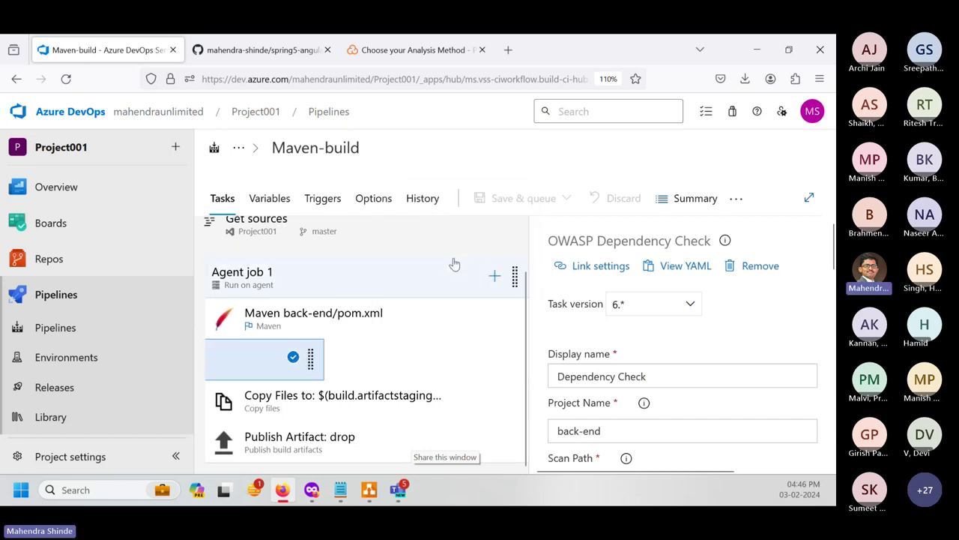
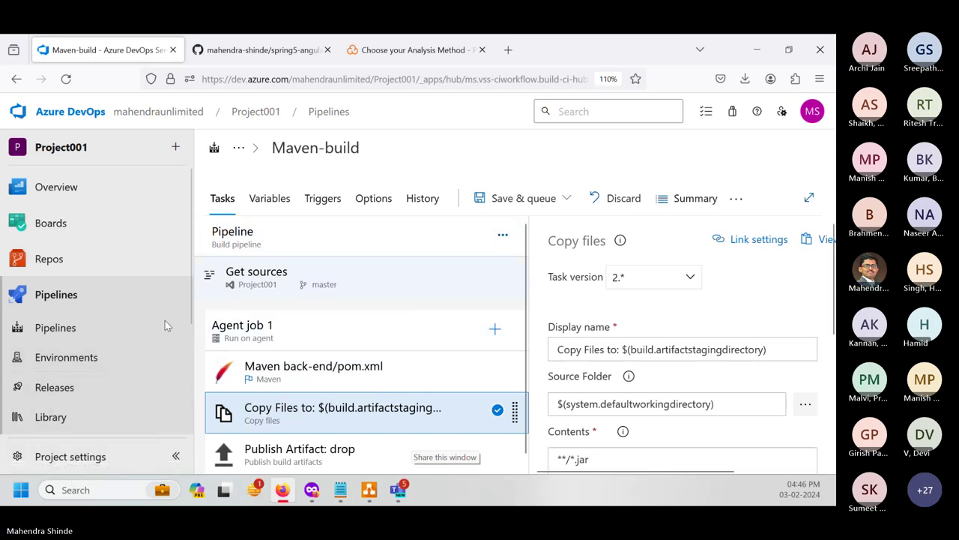
Go to Project settings, discarding the unsaved Maven-build pipeline changes.
left_click(116, 457)
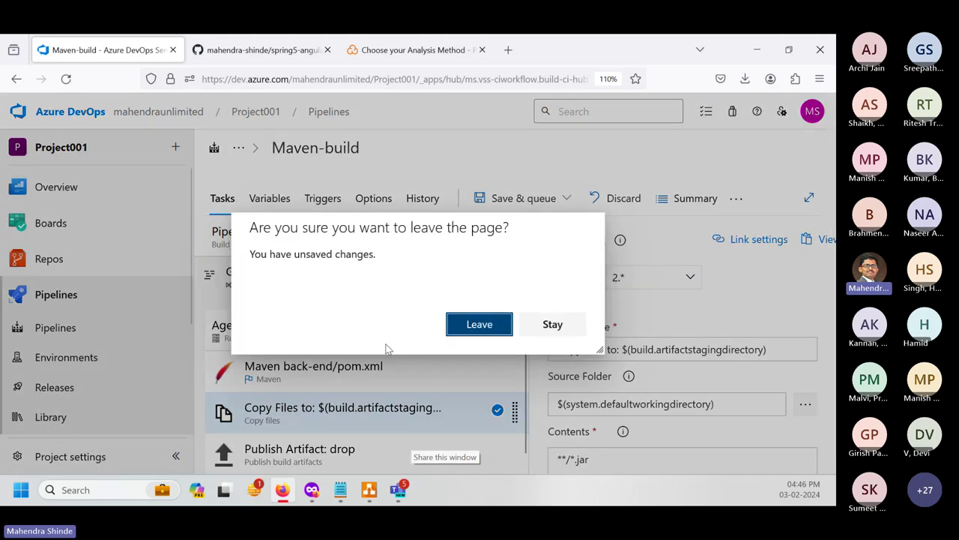
left_click(491, 325)
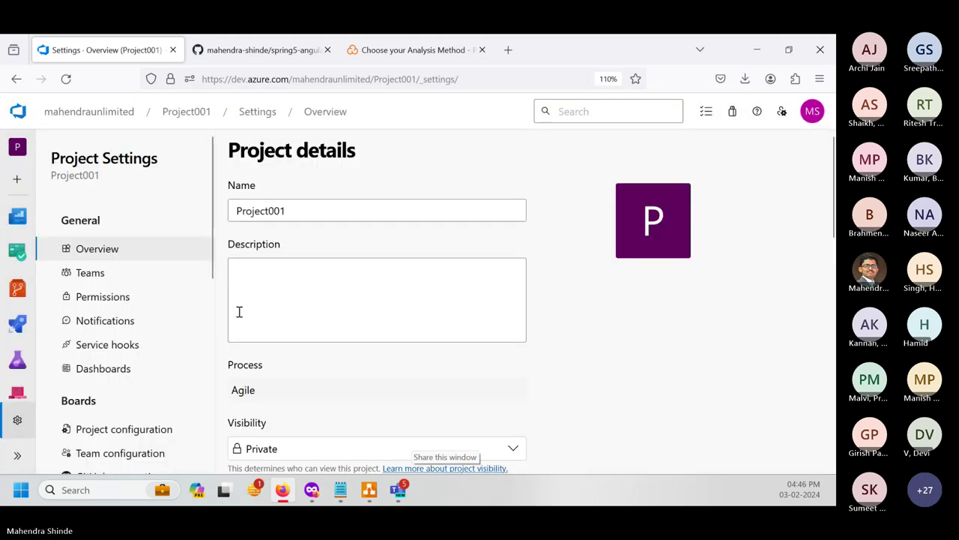
scroll(120, 353, "down", 5)
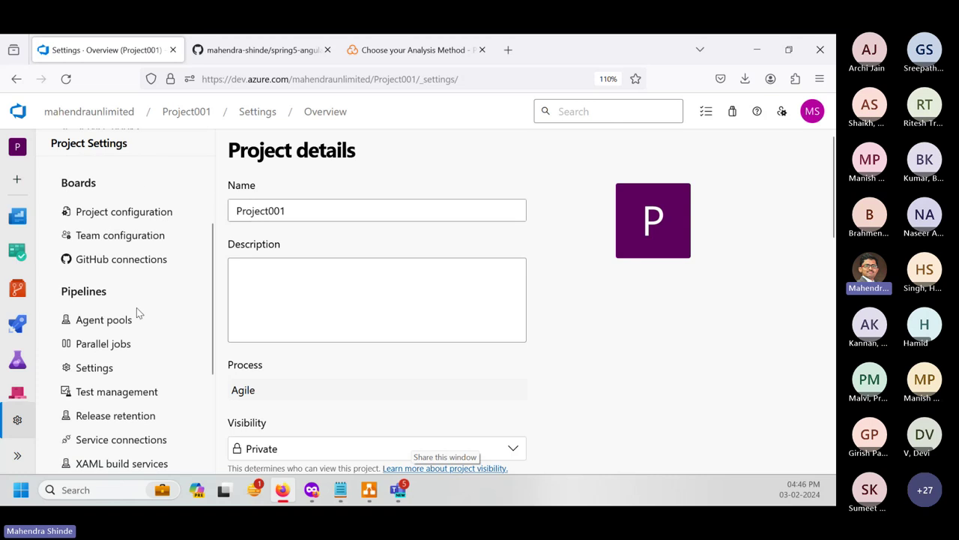
scroll(138, 317, "up", 2)
scroll(117, 341, "down", 6)
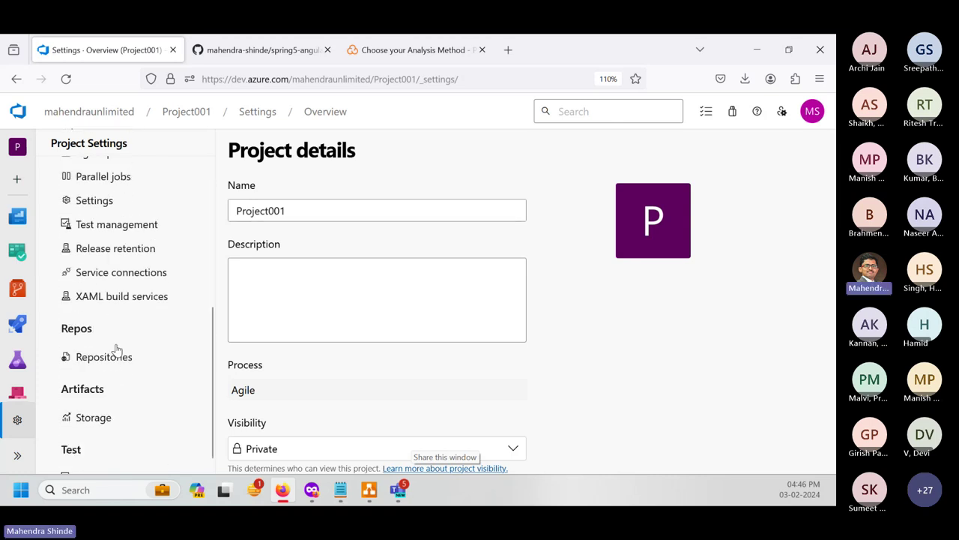
Start a new service connection, searching 'sonar' and choosing SonarCloud as the type.
left_click(119, 273)
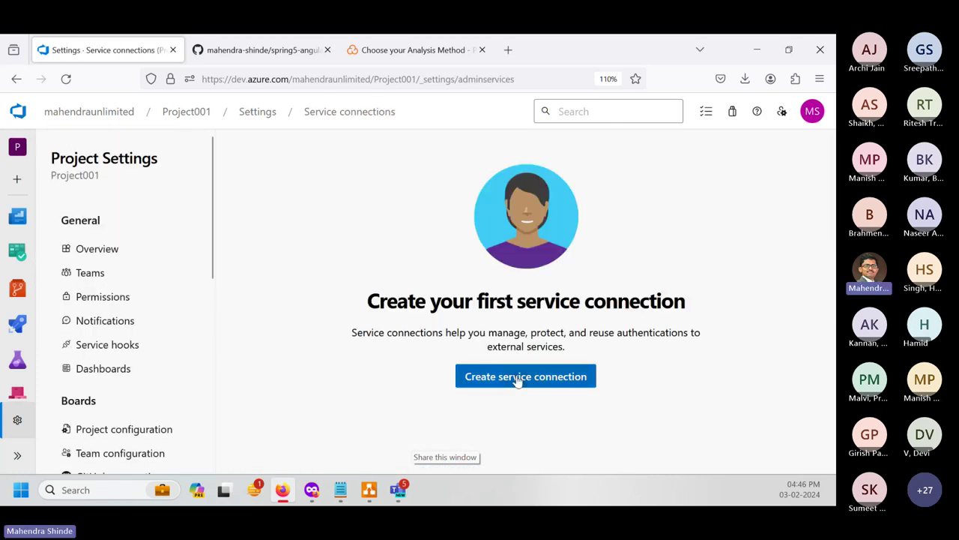
left_click(518, 380)
left_click(573, 193)
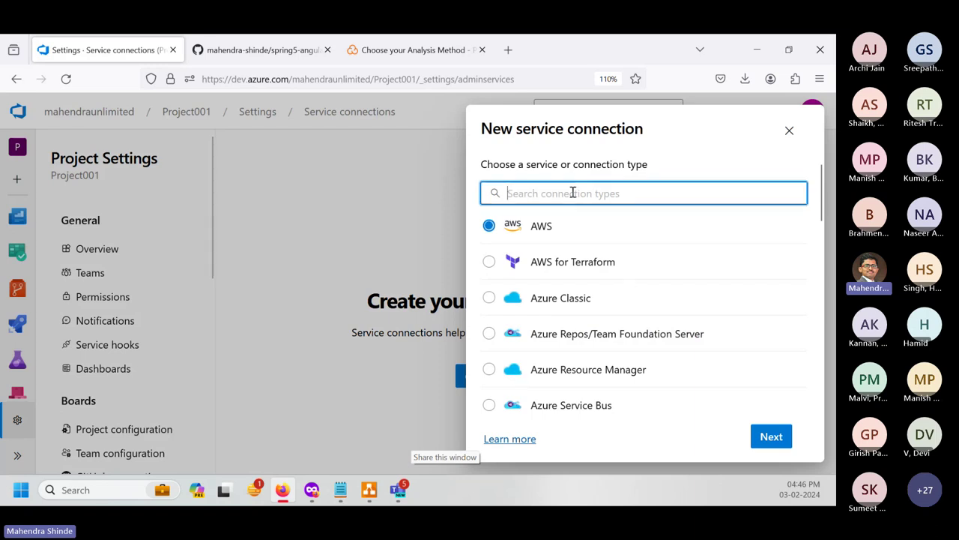
type("sp")
key("BackSpace")
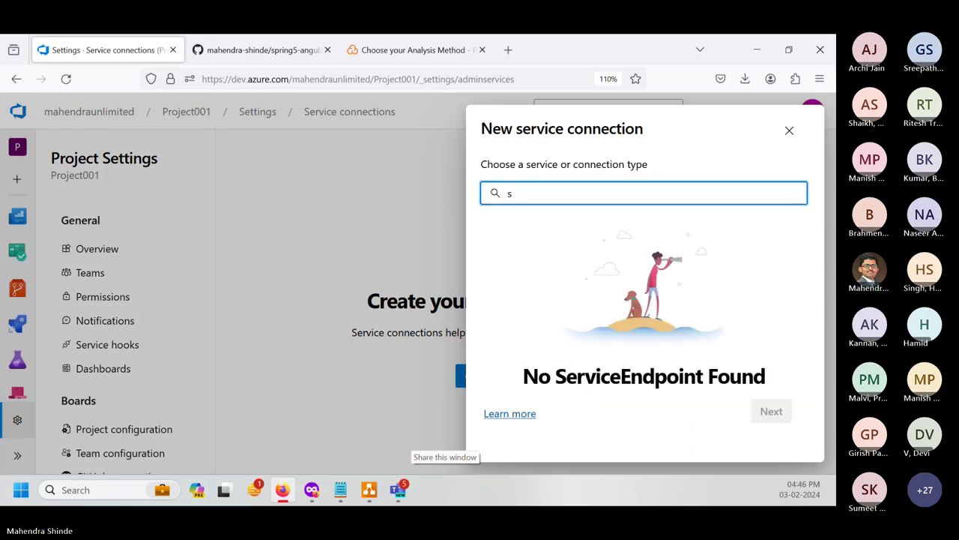
type("onar")
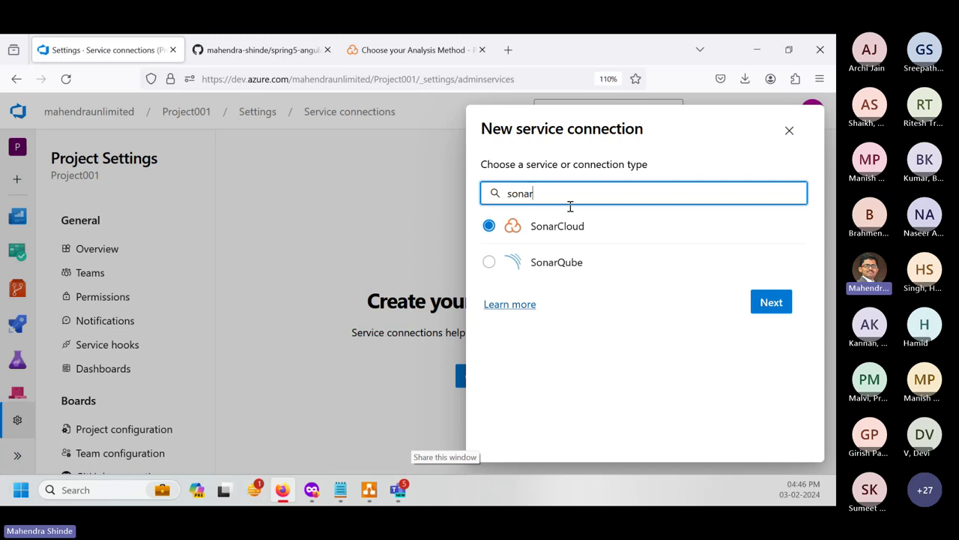
left_click(555, 233)
Paste the token copied from SonarCloud into the SonarCloud Token field and verify it.
left_click(786, 302)
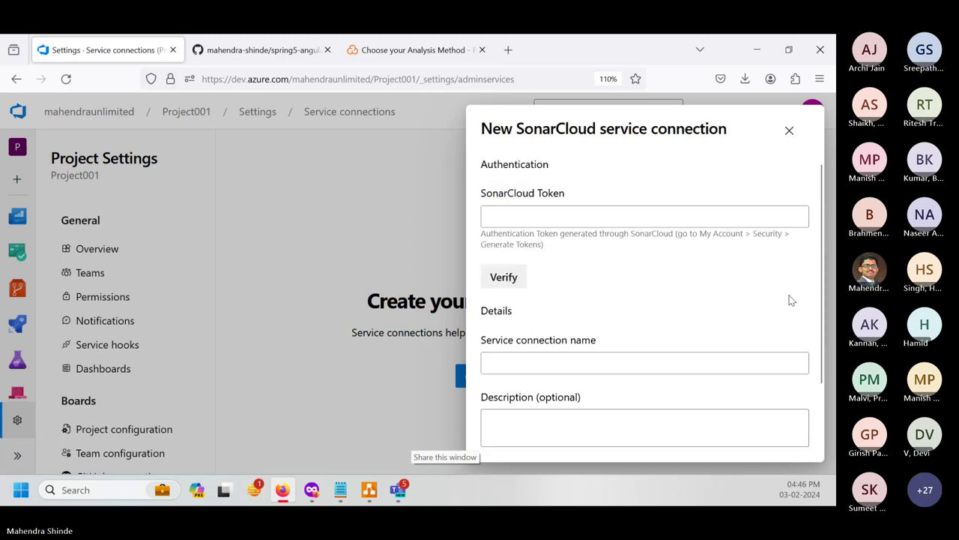
left_click(518, 218)
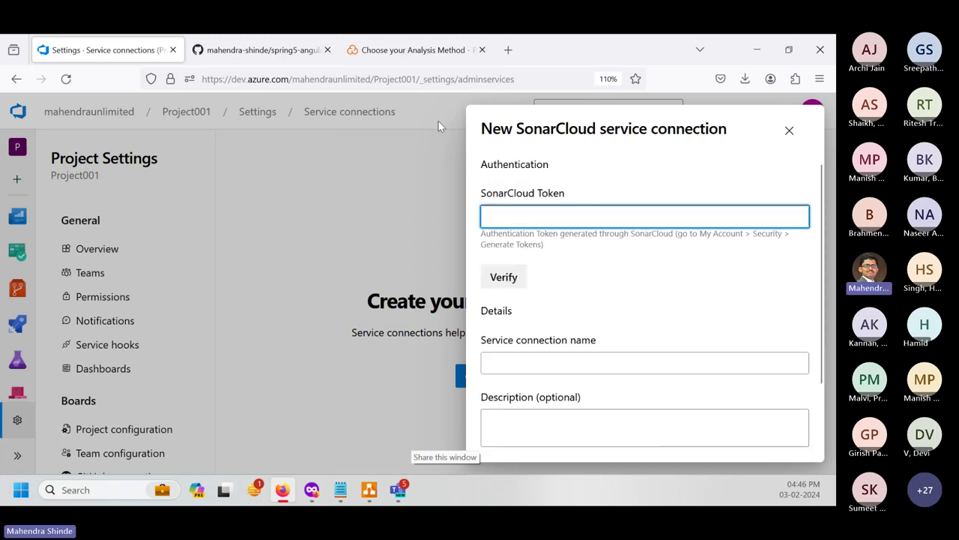
left_click(412, 50)
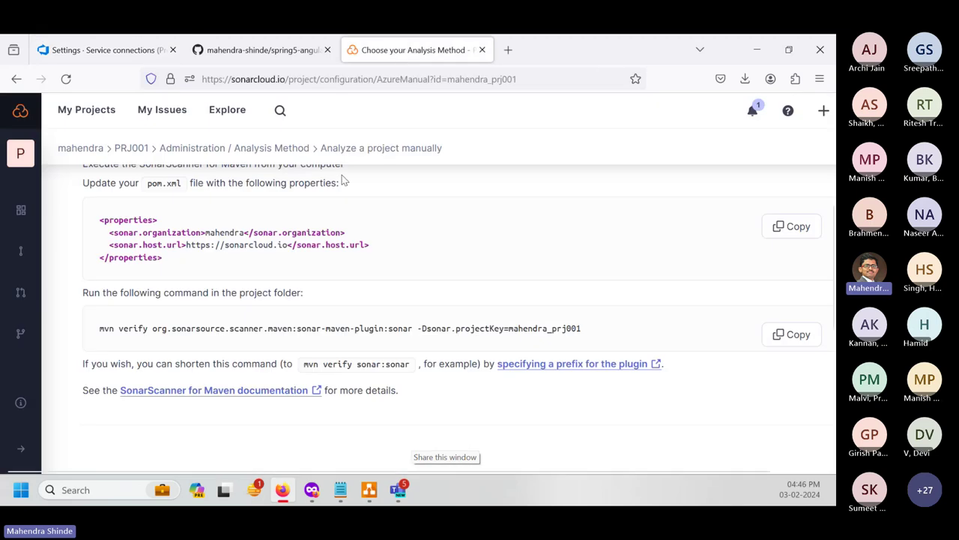
scroll(343, 180, "up", 2)
left_click(495, 279)
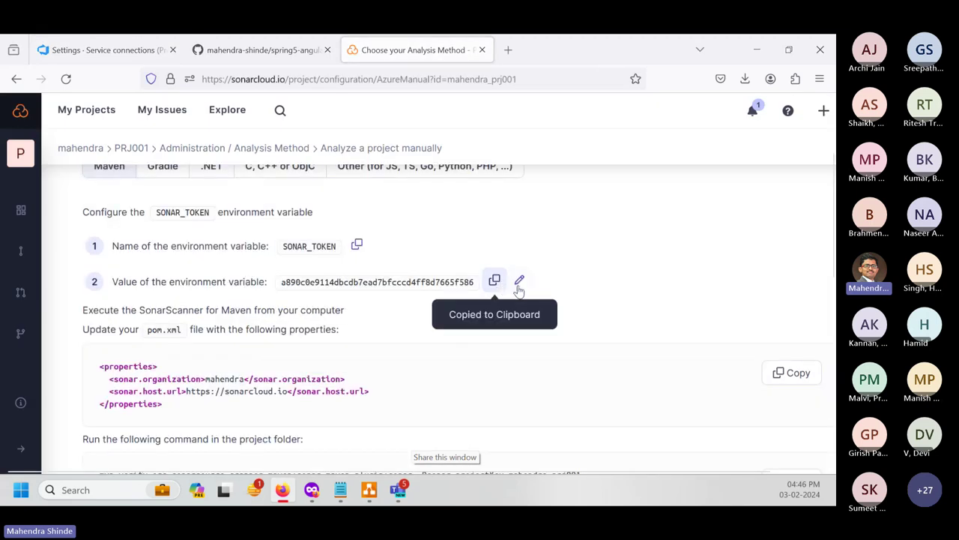
left_click(97, 50)
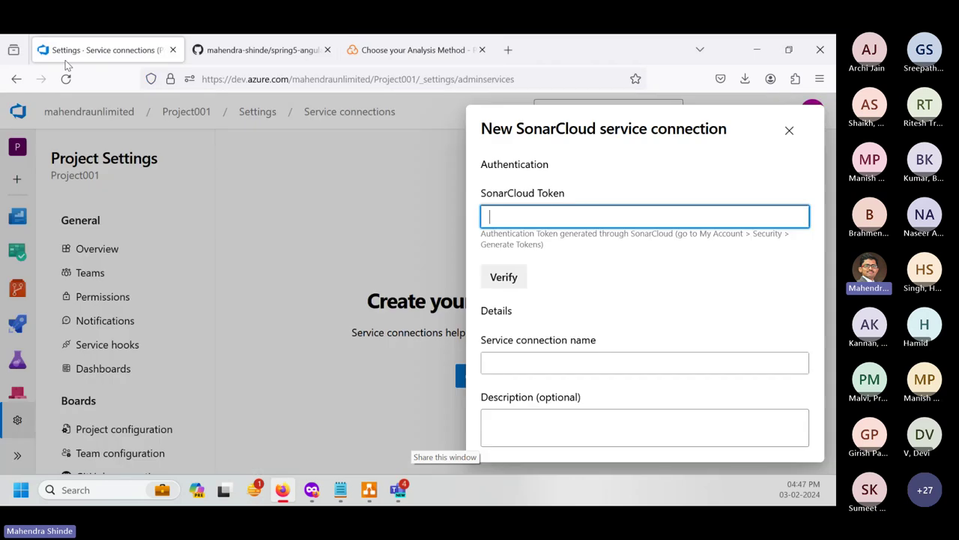
key("ctrl+v")
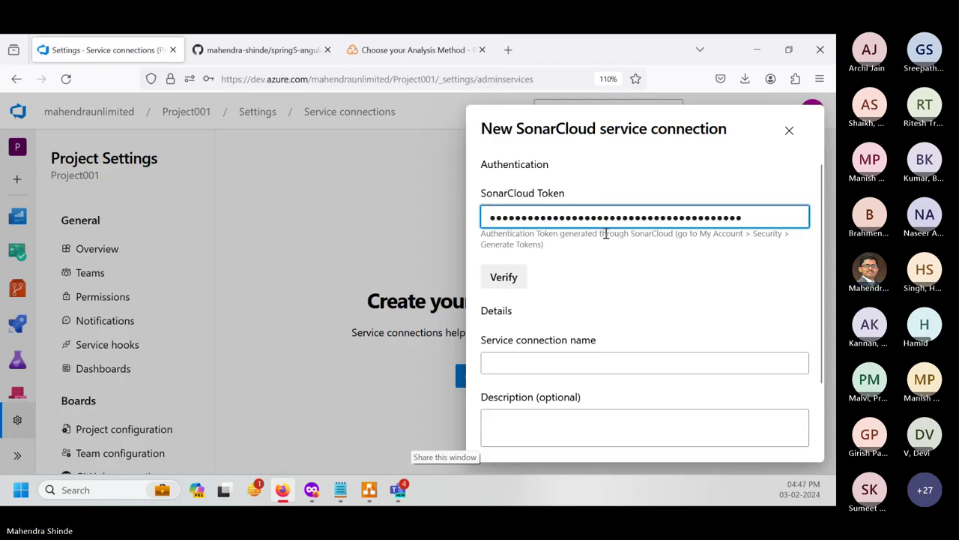
left_click(501, 280)
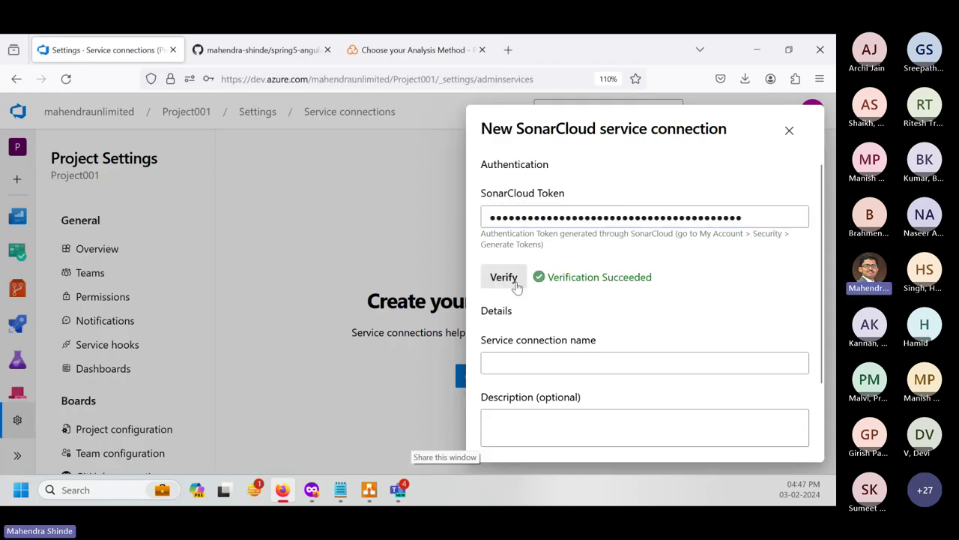
Name the connection SONA1, grant access to all pipelines, and verify and save it.
left_click(535, 358)
type("SO")
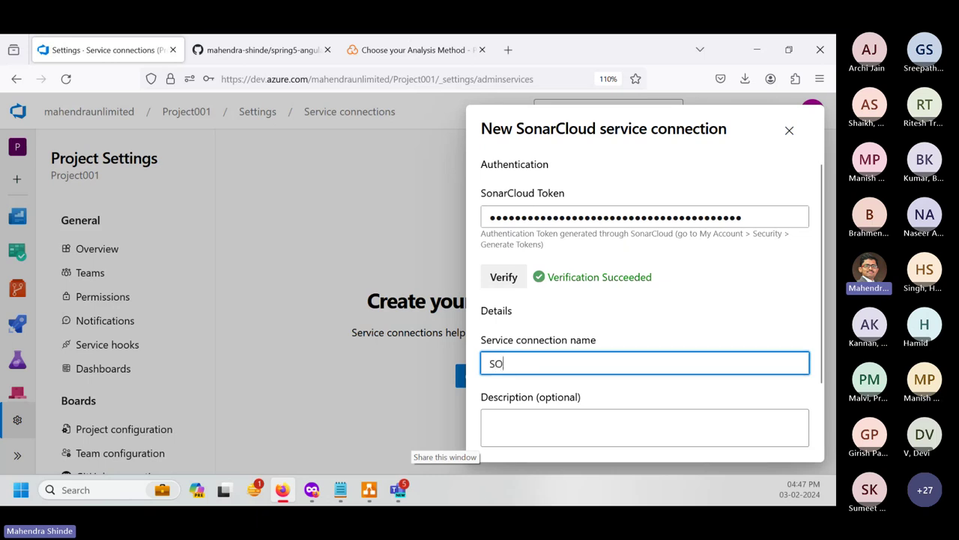
type("NA1")
scroll(669, 419, "down", 2)
left_click(521, 409)
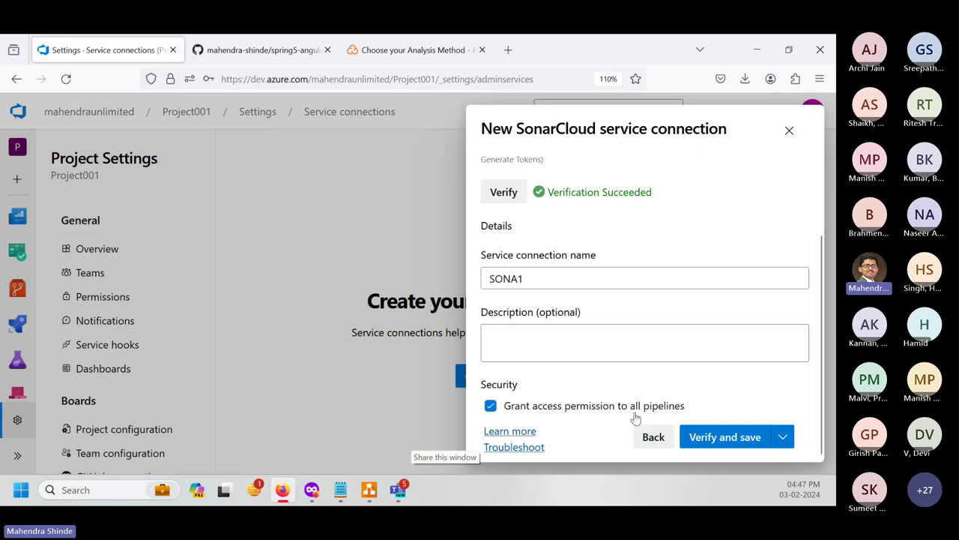
scroll(614, 414, "up", 2)
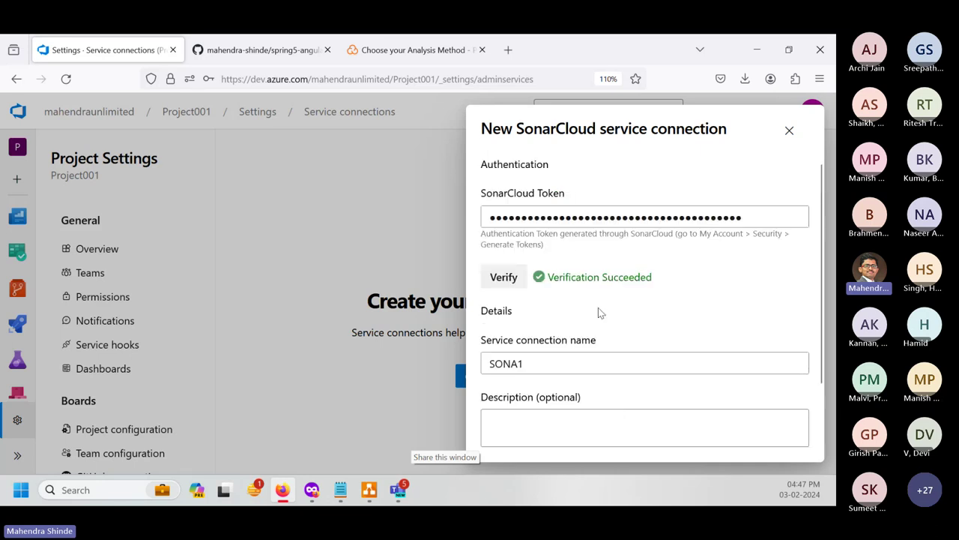
scroll(584, 352, "down", 2)
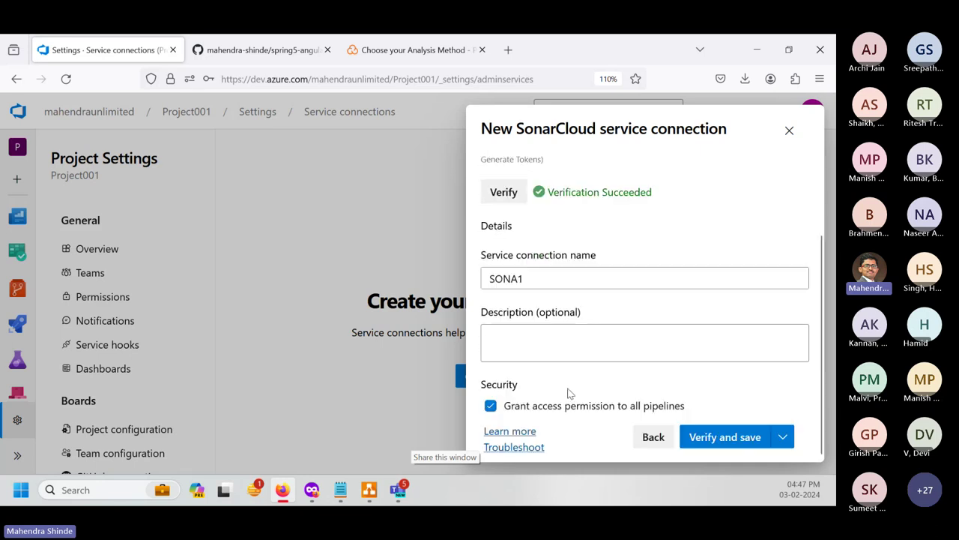
left_click(731, 437)
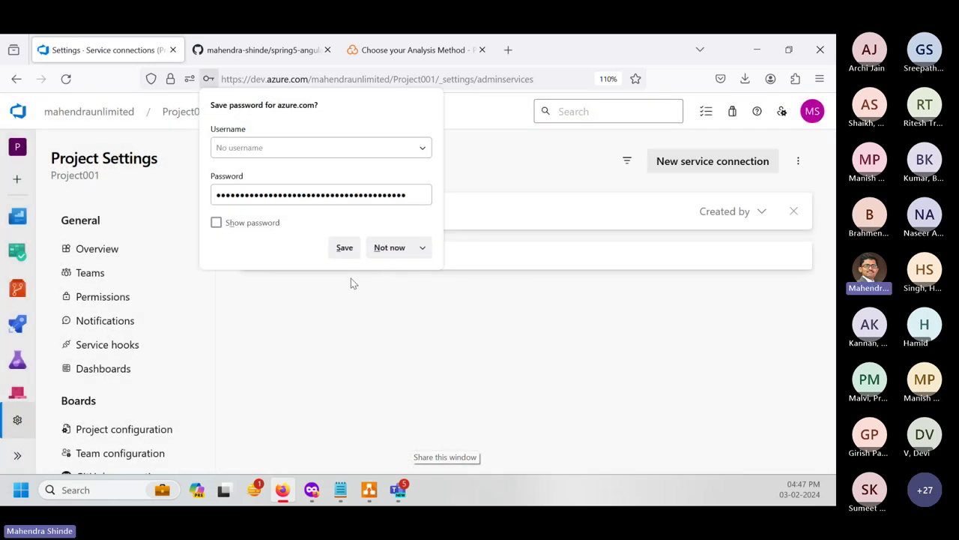
left_click(393, 248)
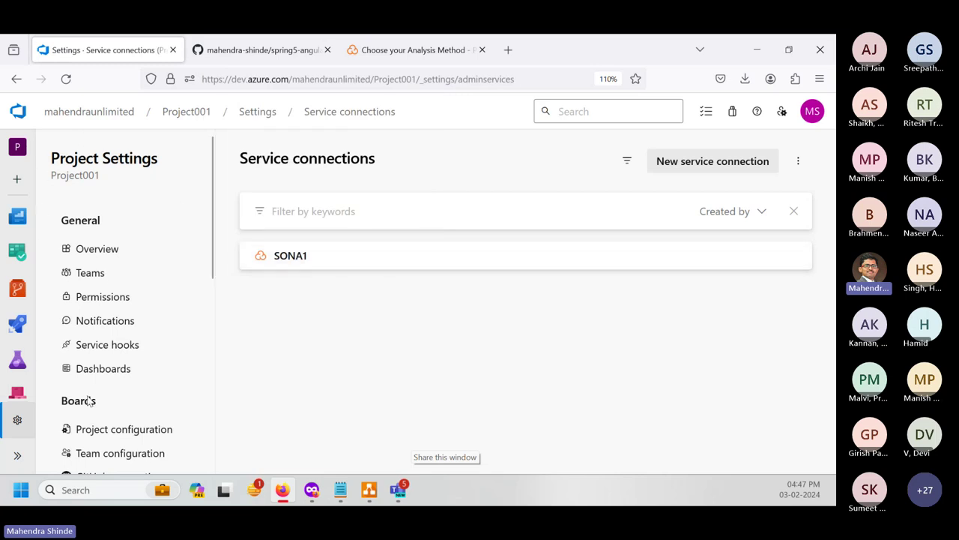
left_click(18, 458)
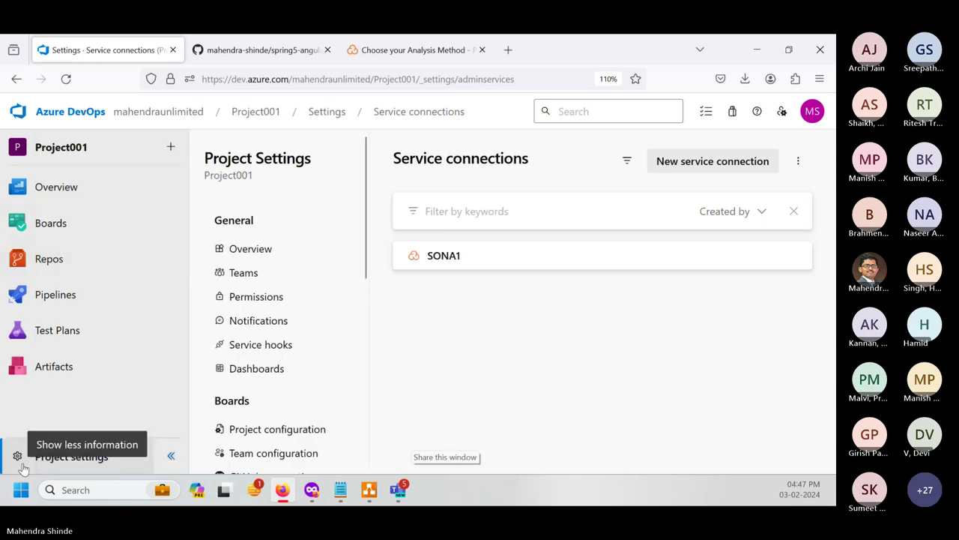
left_click(68, 299)
left_click(293, 317)
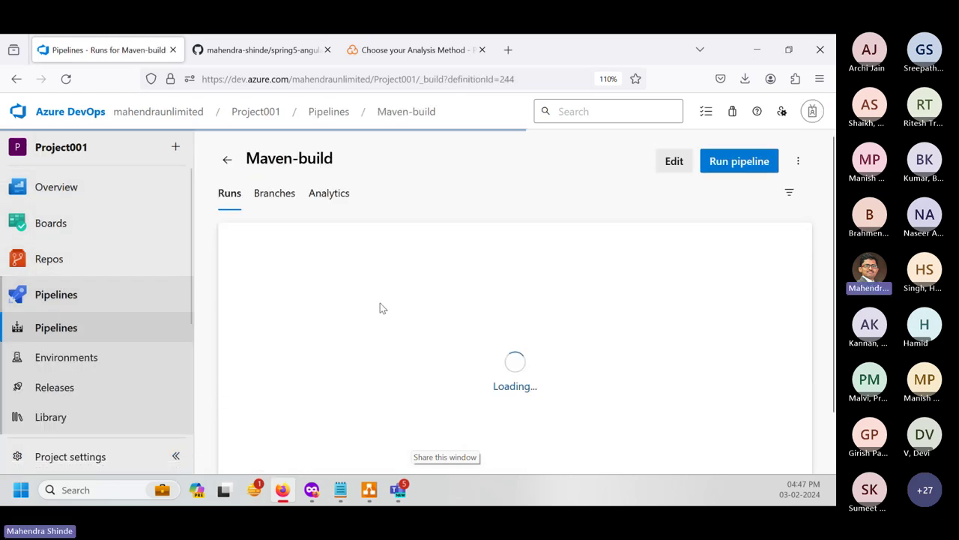
left_click(658, 171)
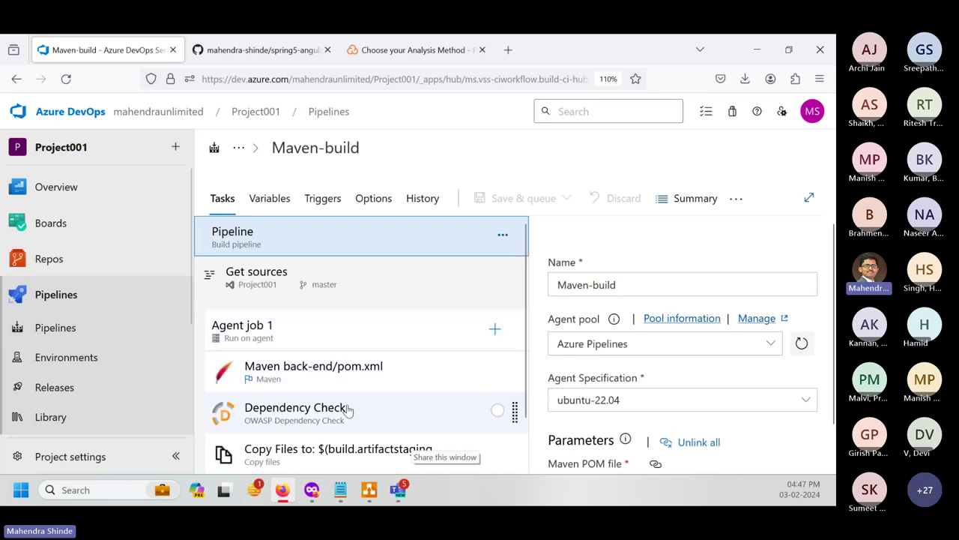
scroll(347, 409, "down", 1)
right_click(469, 364)
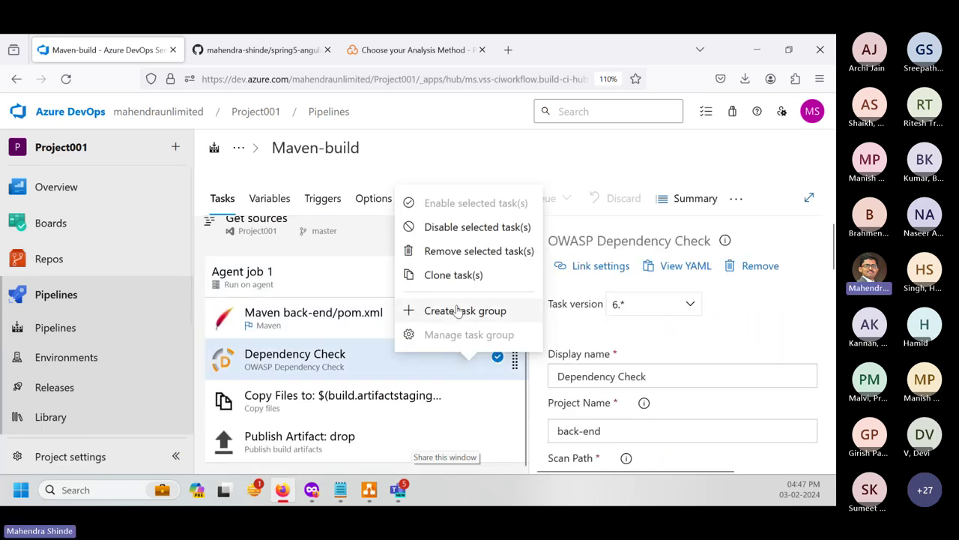
left_click(454, 251)
left_click(495, 331)
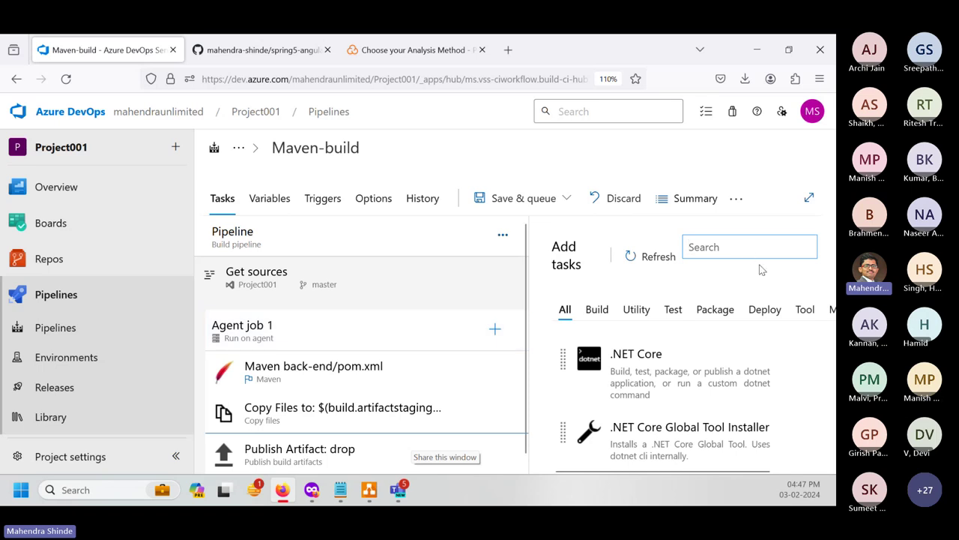
type("sonar")
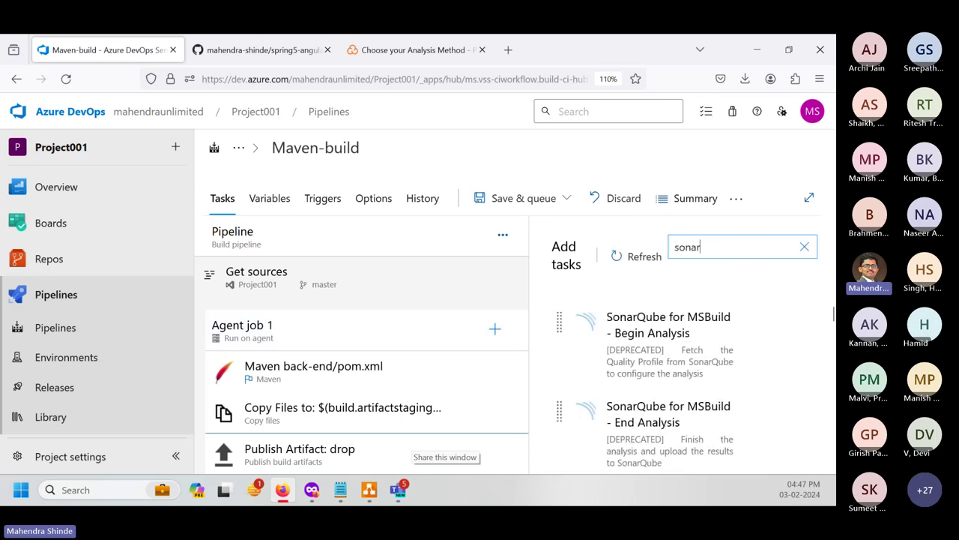
scroll(769, 338, "down", 2)
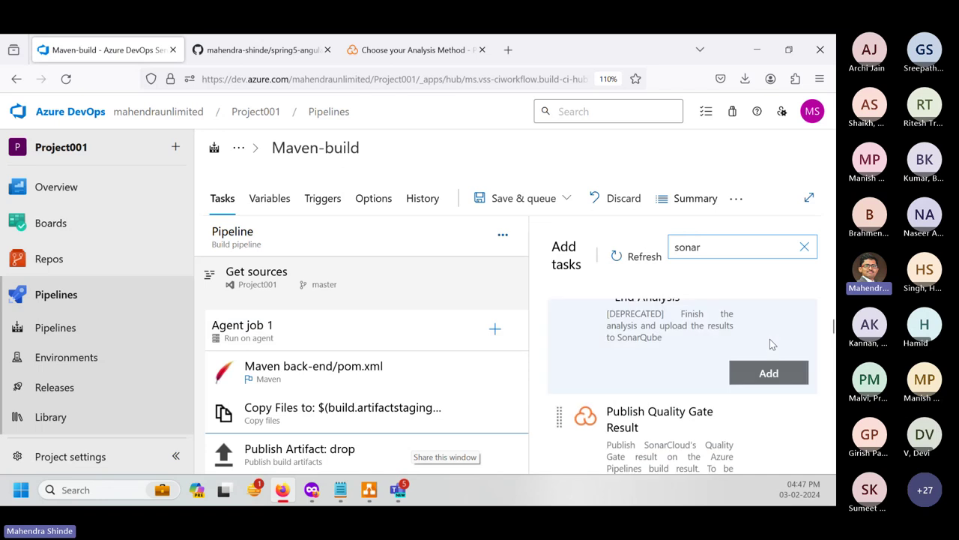
scroll(770, 340, "down", 2)
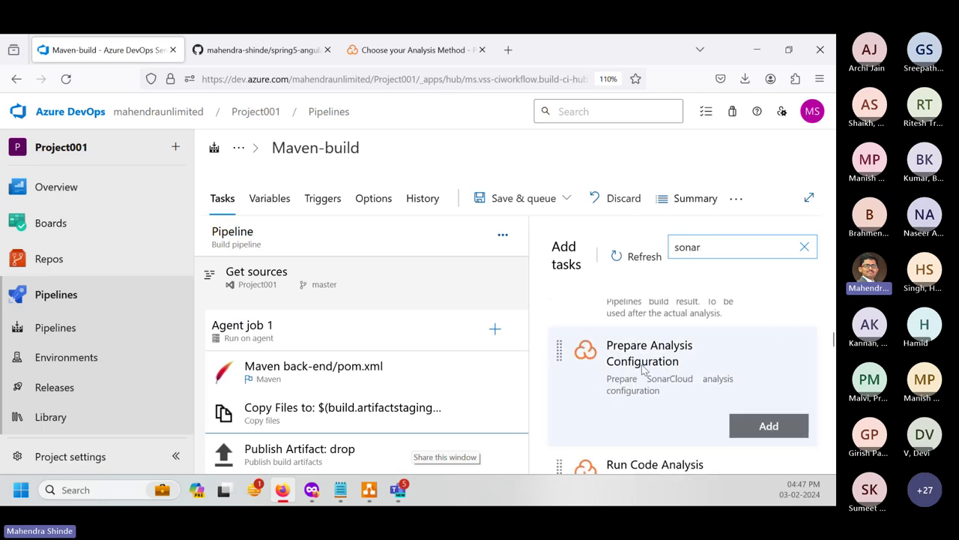
scroll(643, 370, "down", 1)
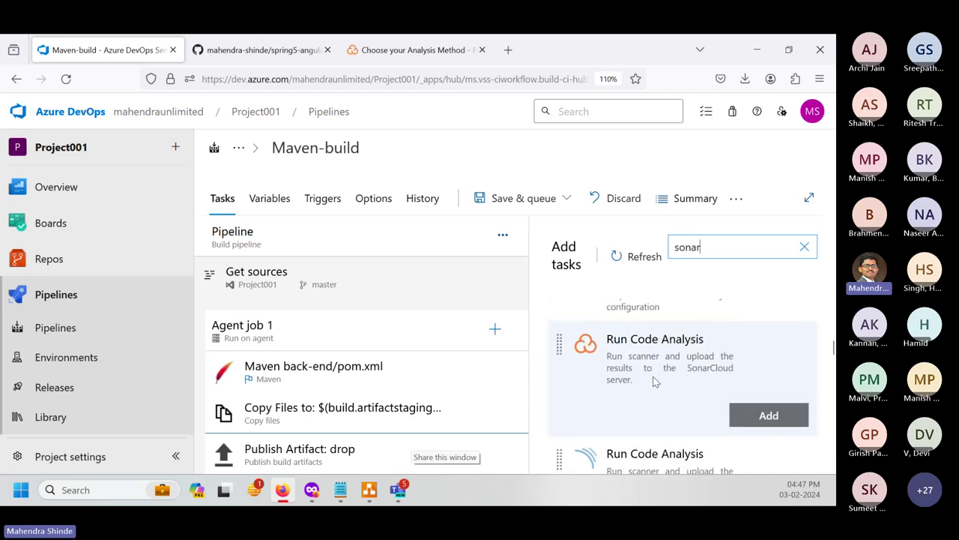
scroll(653, 382, "up", 2)
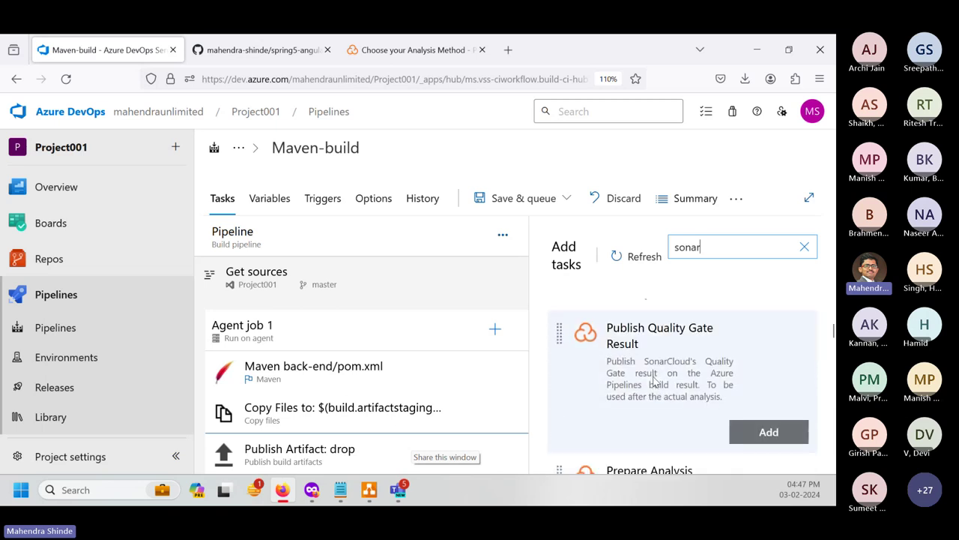
scroll(653, 381, "down", 2)
scroll(678, 380, "up", 1)
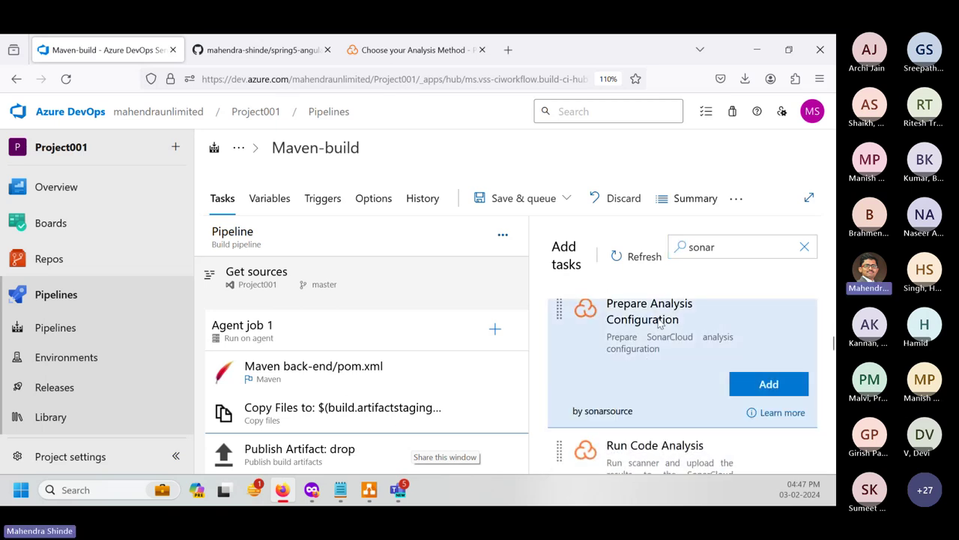
Add the Prepare Analysis Configuration task using endpoint SONA1 and the personal organization.
left_click(768, 386)
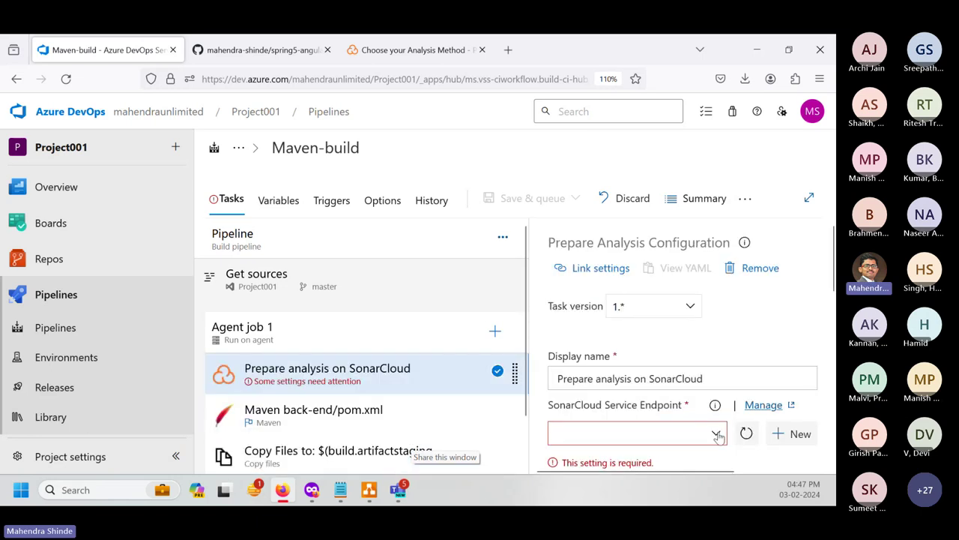
left_click(719, 438)
left_click(587, 460)
scroll(659, 367, "down", 2)
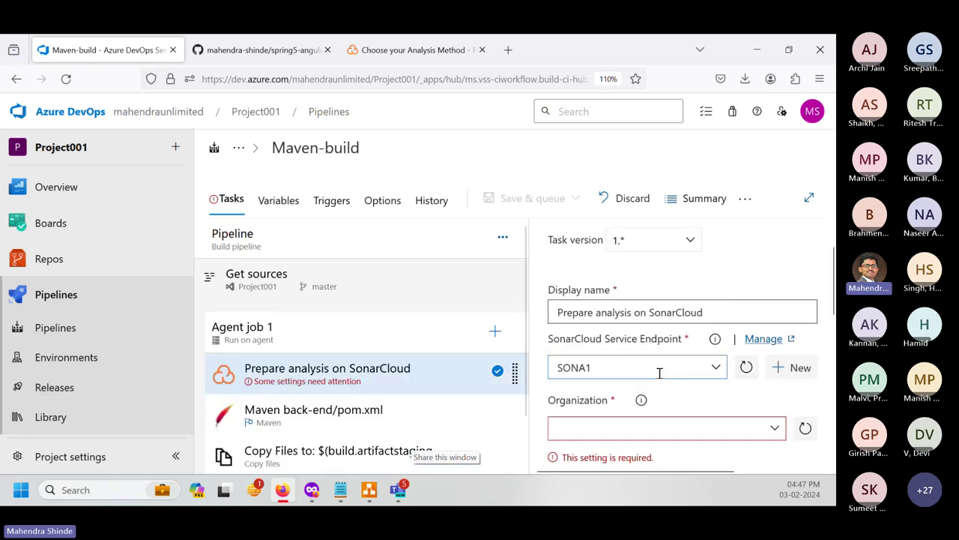
left_click(777, 329)
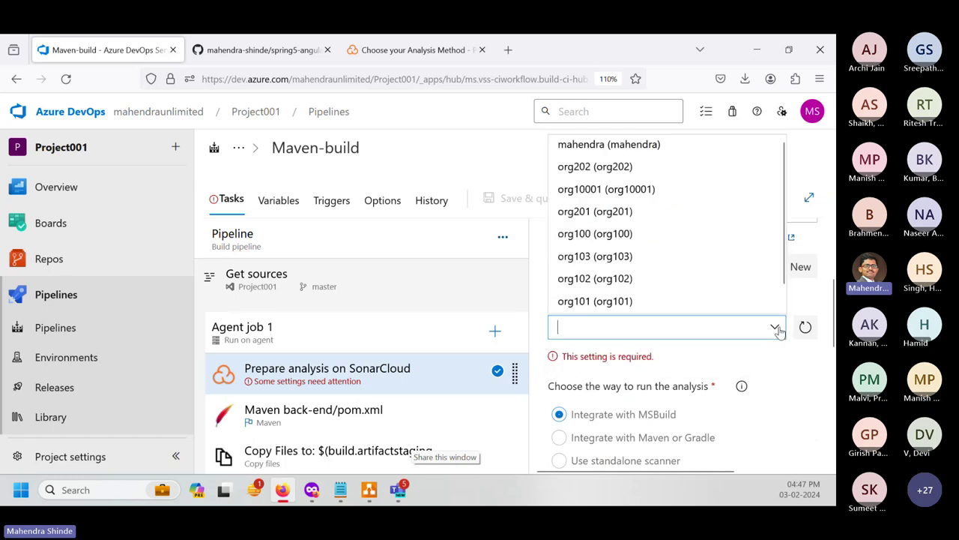
left_click(627, 147)
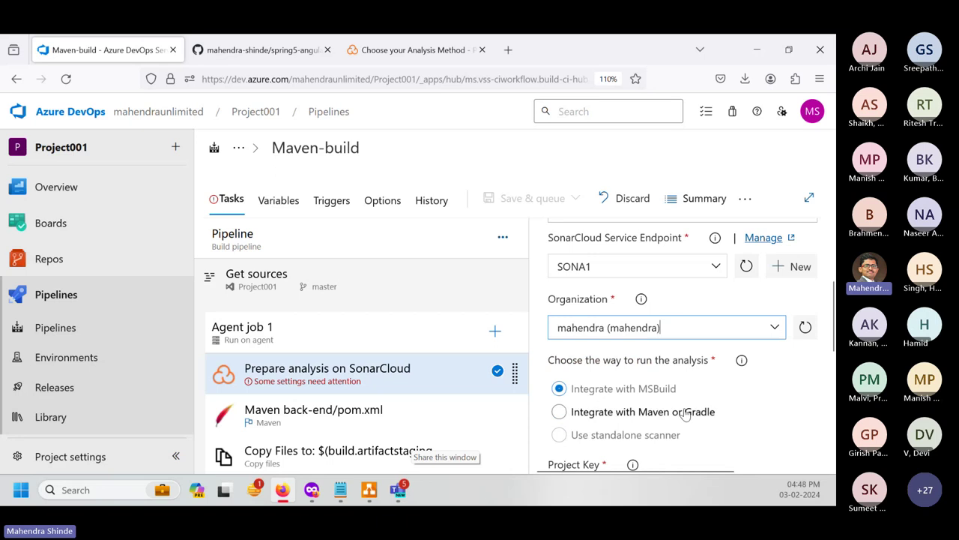
Set the task to Integrate with Maven or Gradle and expand its Advanced Additional Properties.
left_click(686, 414)
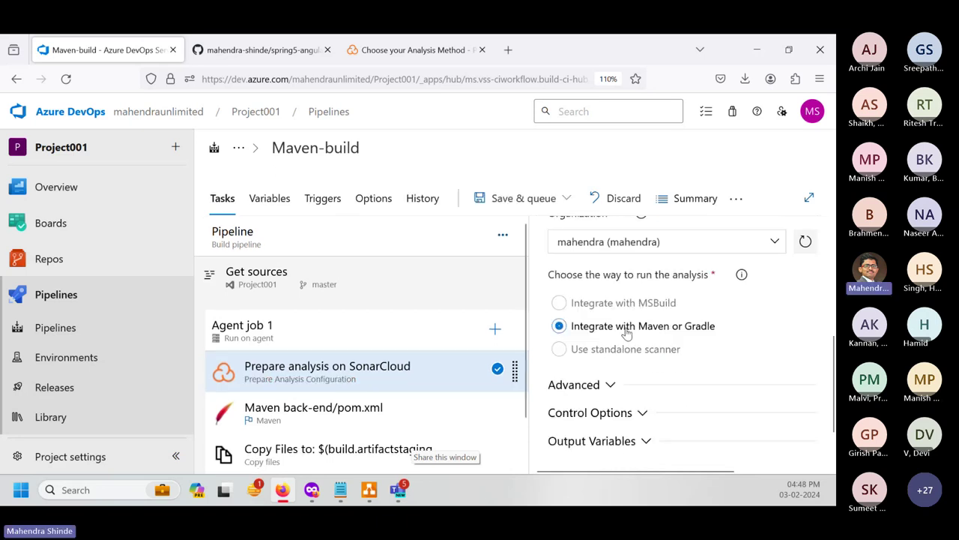
left_click(604, 351)
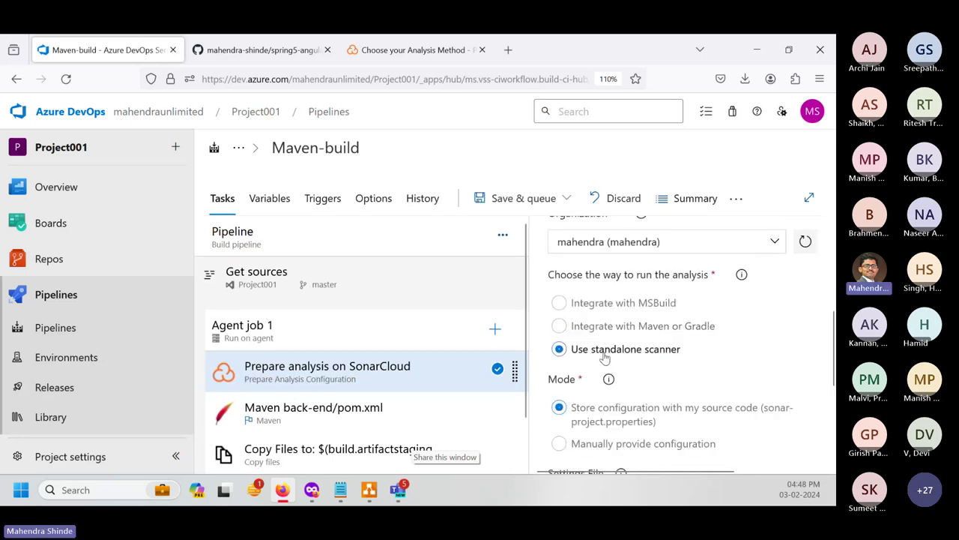
scroll(629, 390, "down", 2)
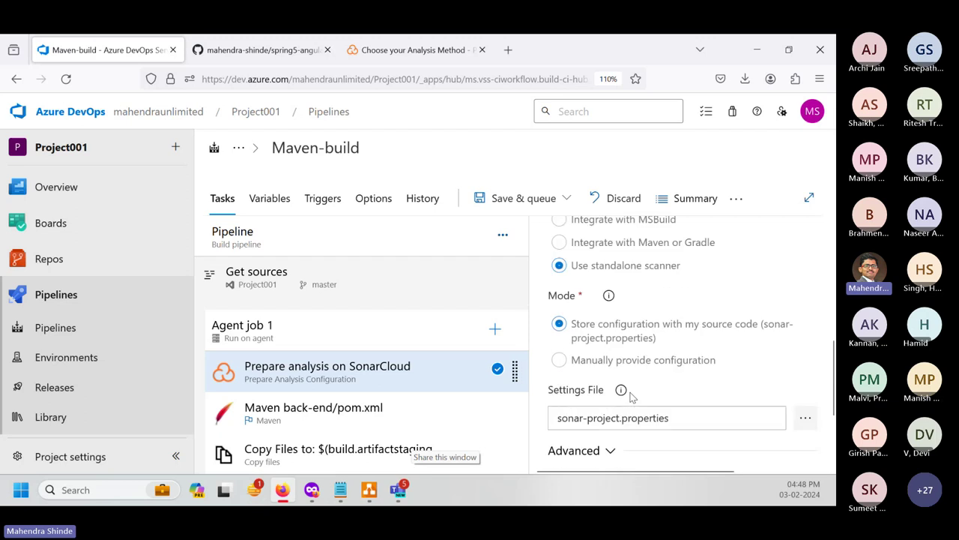
left_click(643, 243)
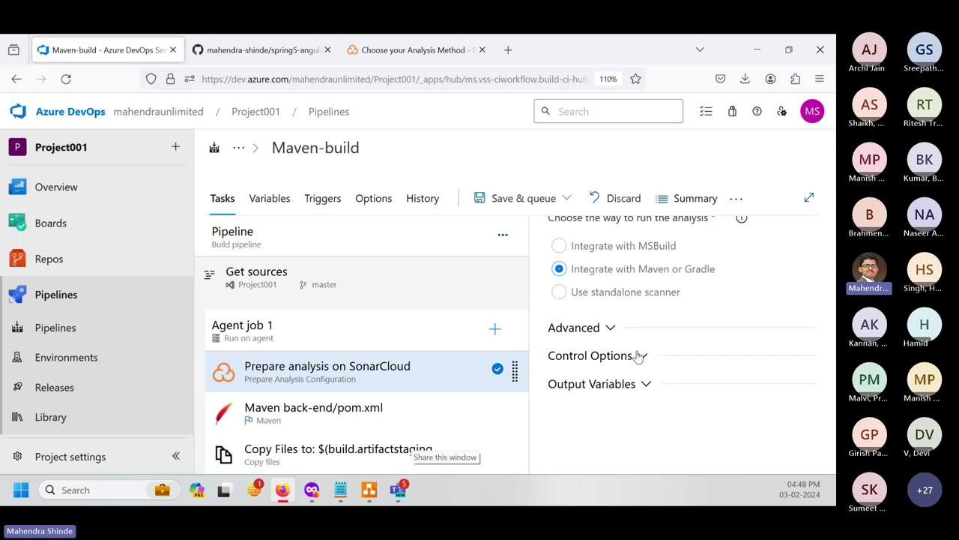
left_click(595, 330)
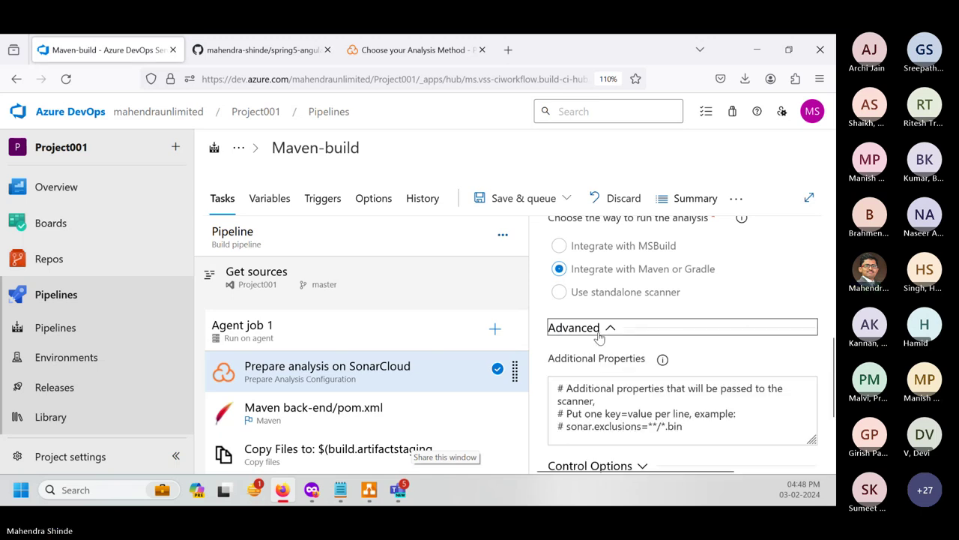
left_click(686, 434)
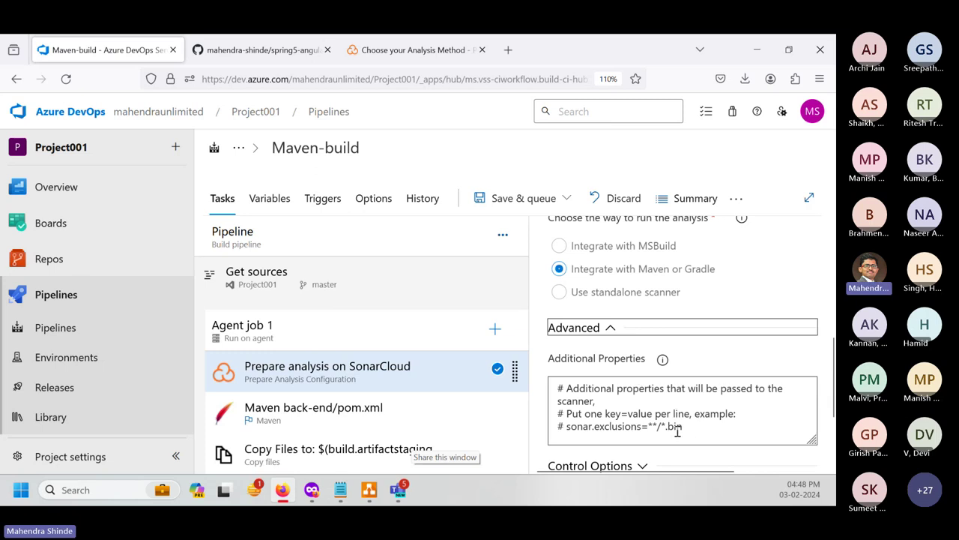
scroll(694, 427, "down", 2)
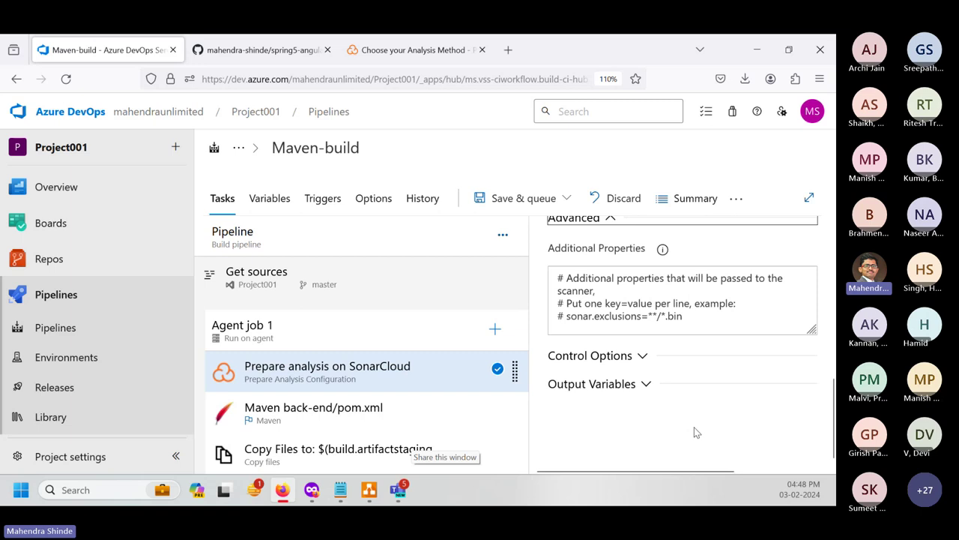
left_click(412, 49)
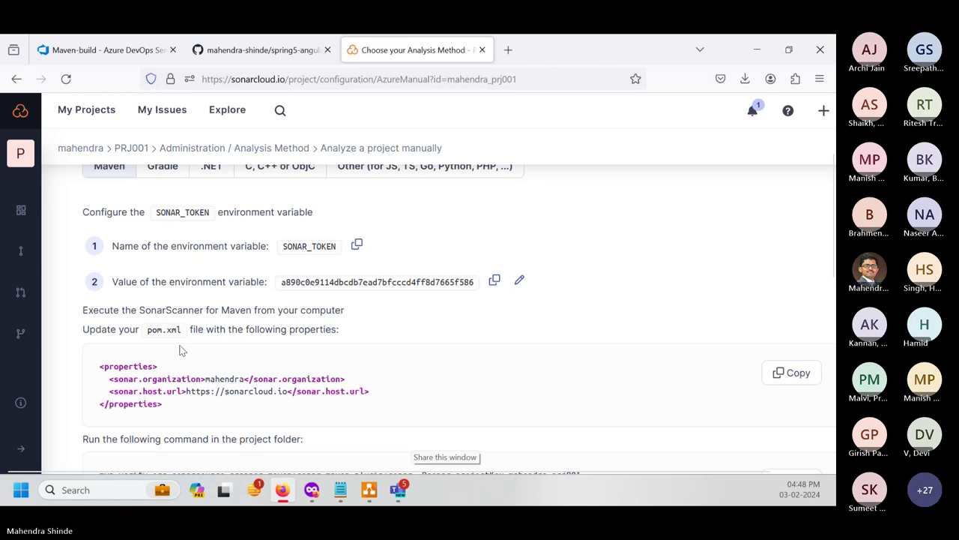
Scroll through SonarCloud's manual Maven analysis instructions, then return to the Maven-build pipeline.
scroll(323, 401, "down", 2)
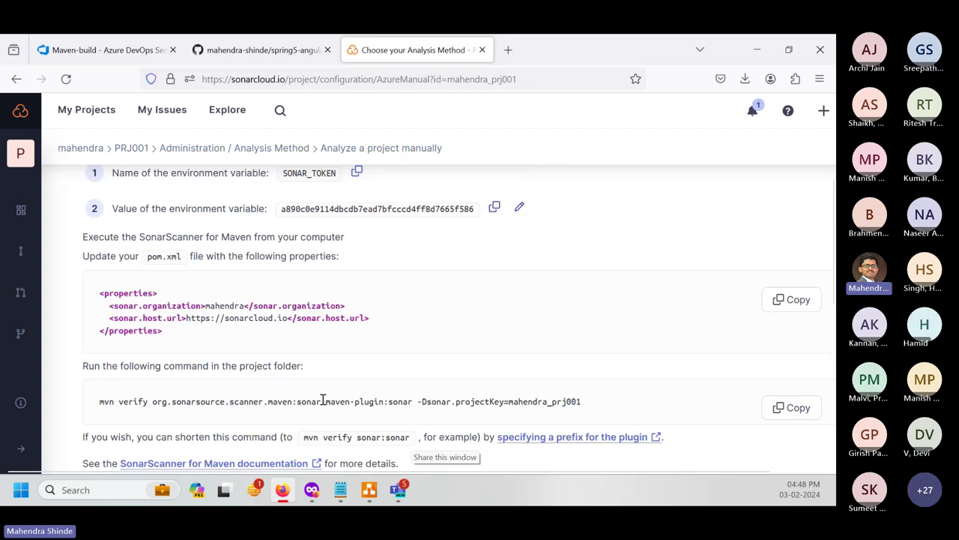
scroll(323, 401, "down", 2)
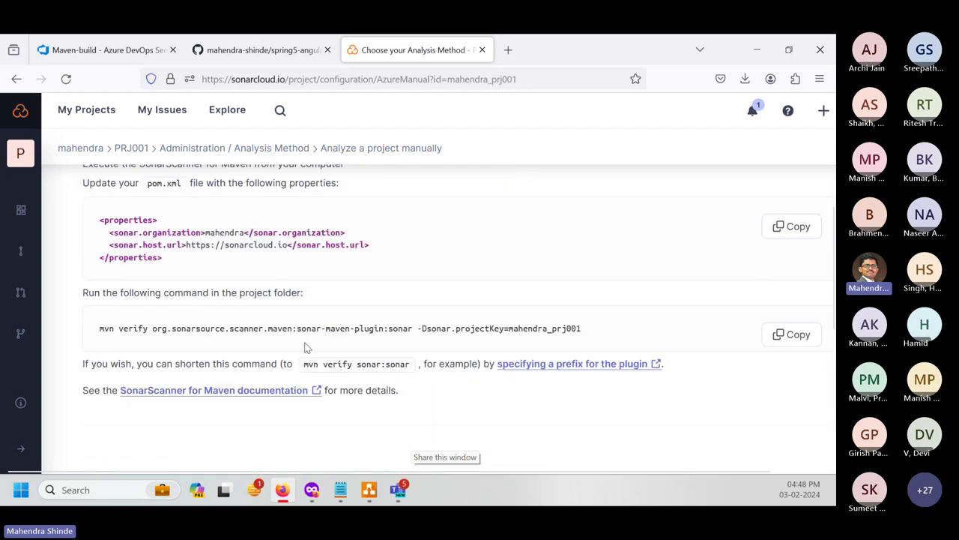
scroll(306, 347, "up", 2)
scroll(306, 347, "up", 2)
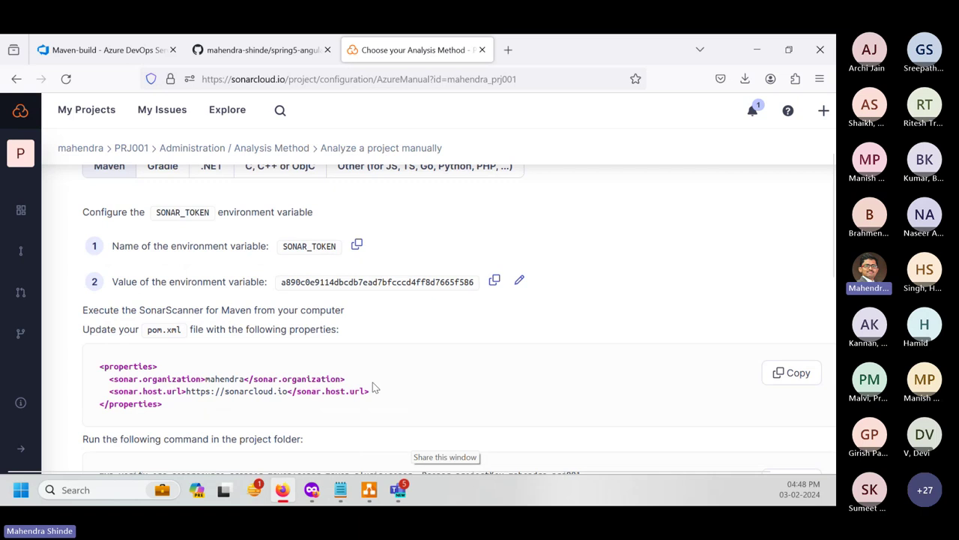
scroll(375, 388, "down", 3)
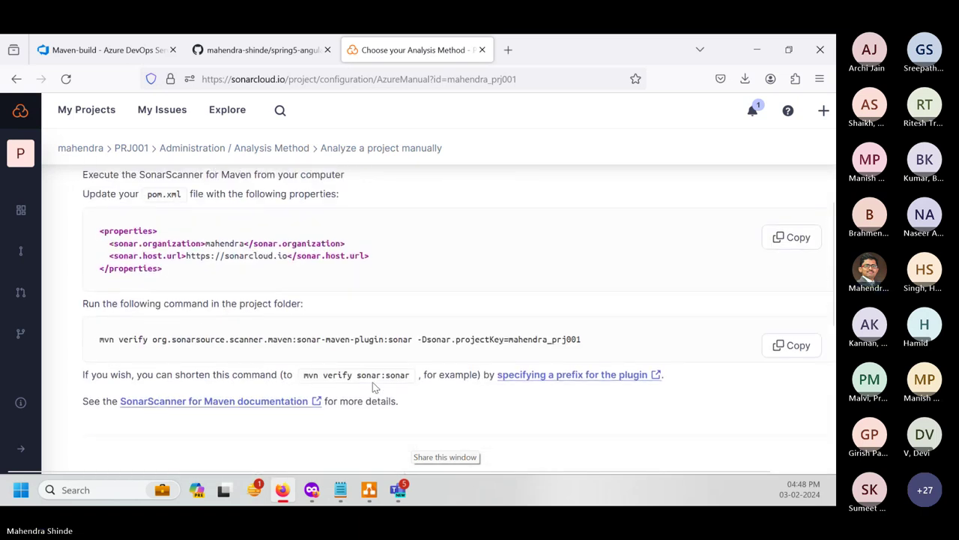
scroll(375, 388, "up", 1)
left_click(83, 60)
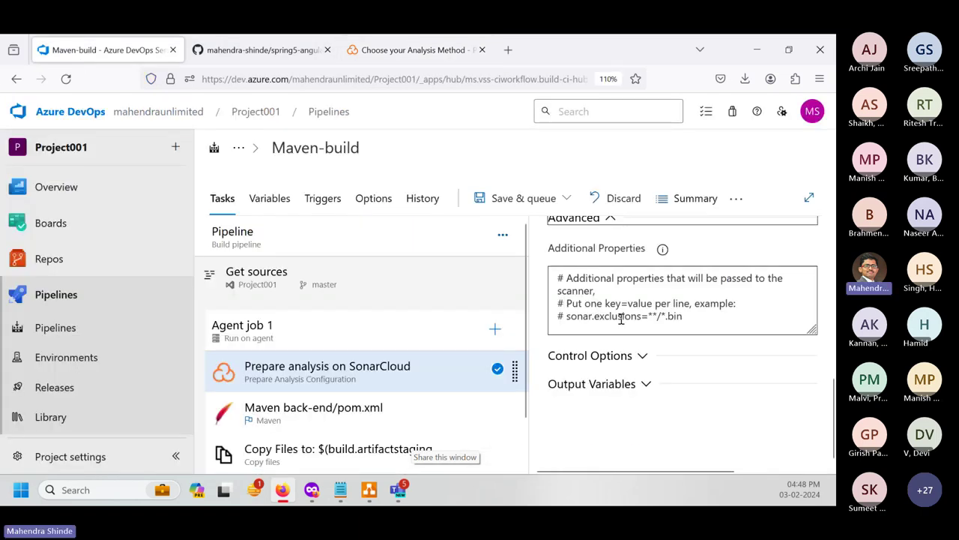
Switch the SonarCloud task to Use standalone scanner with Mode 'Manually provide configuration'.
scroll(630, 344, "up", 3)
left_click(613, 351)
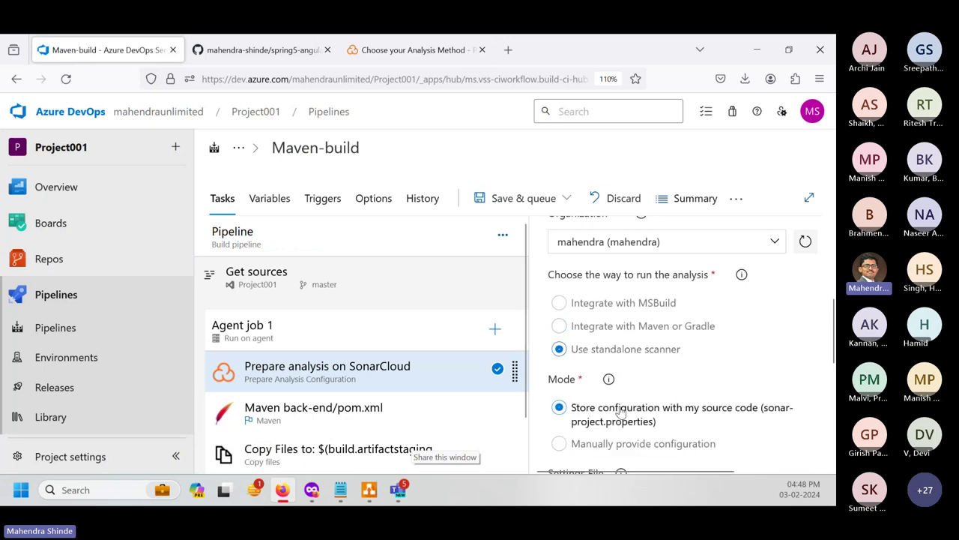
scroll(642, 413, "down", 1)
scroll(651, 440, "down", 1)
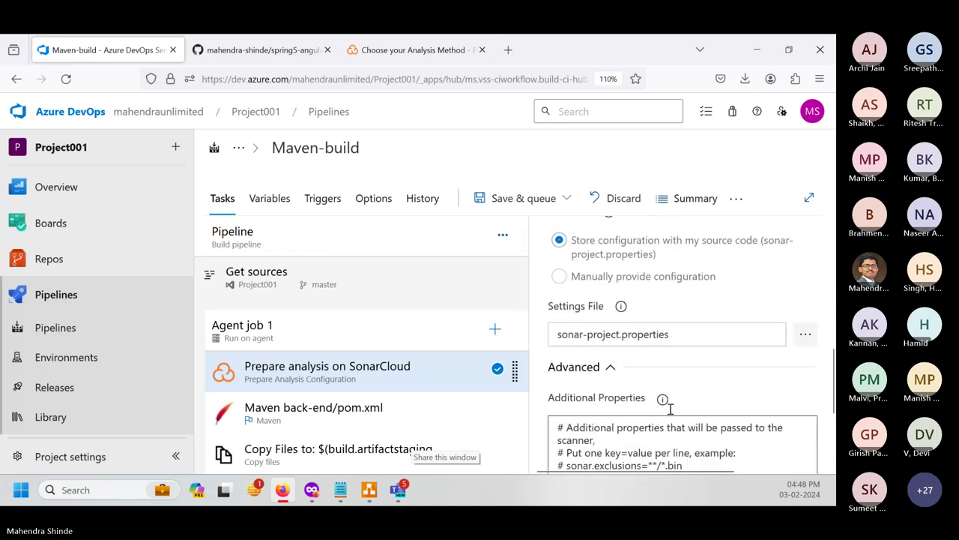
scroll(664, 419, "down", 2)
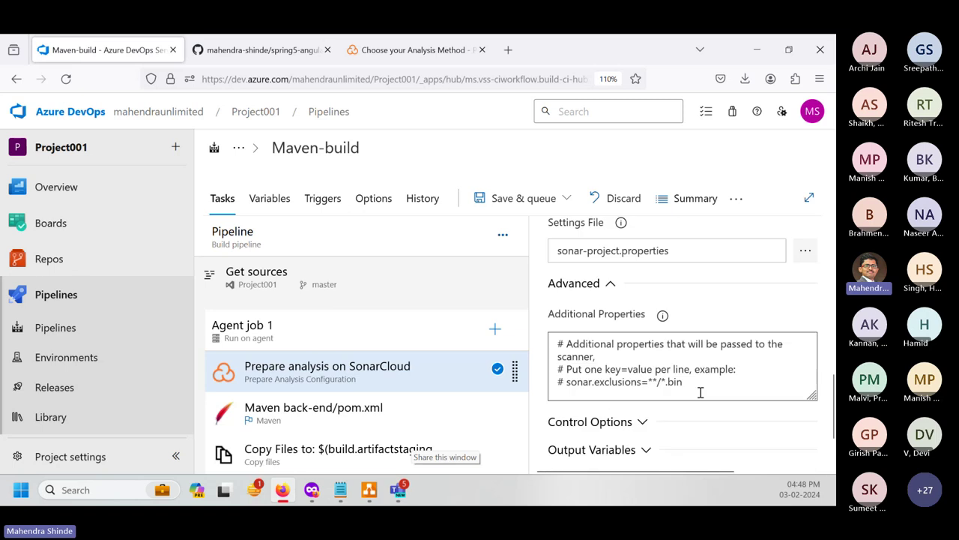
left_click_drag(703, 387, 534, 336)
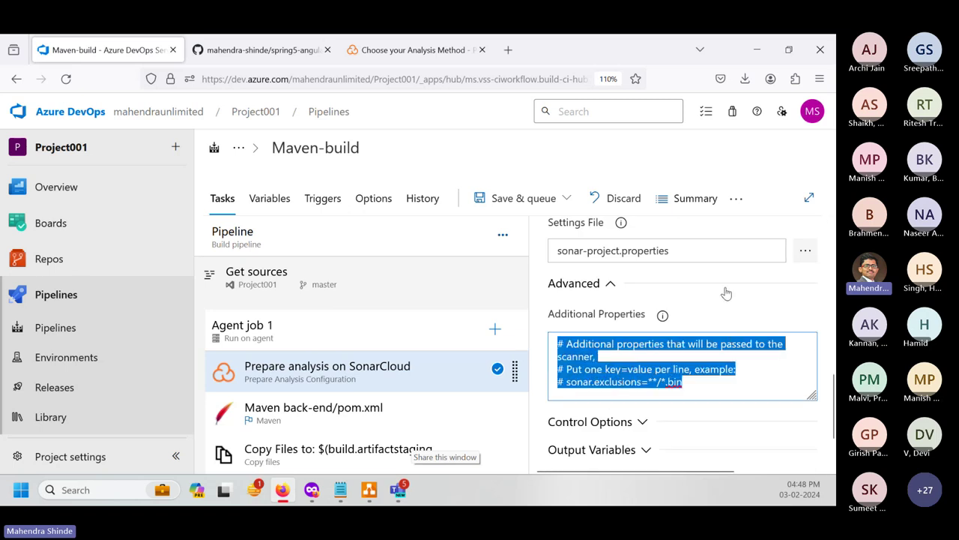
scroll(656, 328, "up", 1)
scroll(656, 328, "up", 2)
left_click(664, 278)
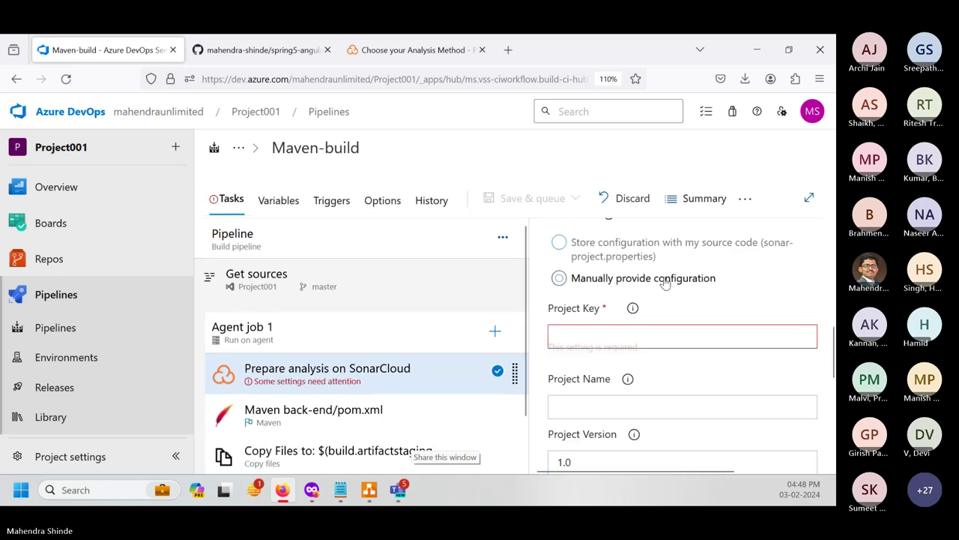
left_click(622, 333)
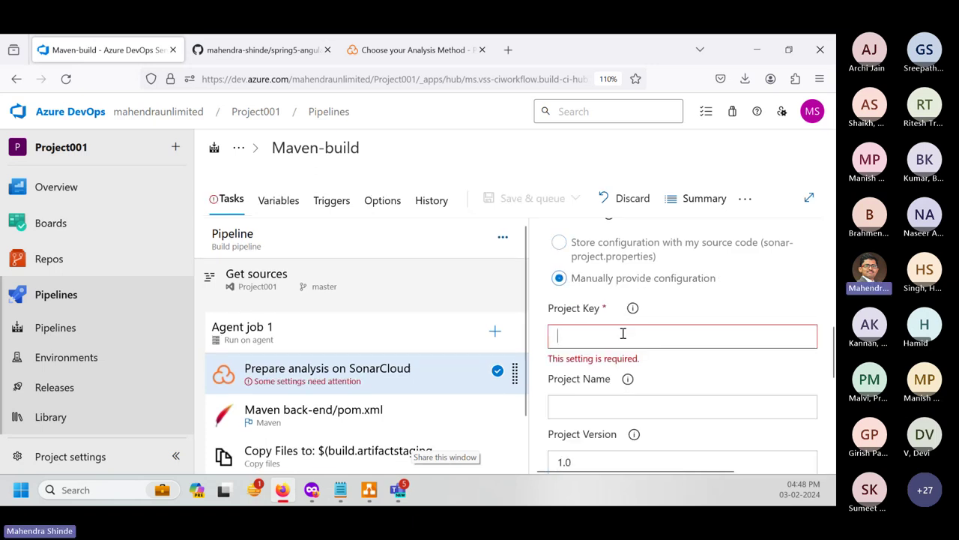
Review the SONAR_TOKEN and pom.xml settings on SonarCloud's PRJ001 Choose your Analysis Method page.
left_click(412, 50)
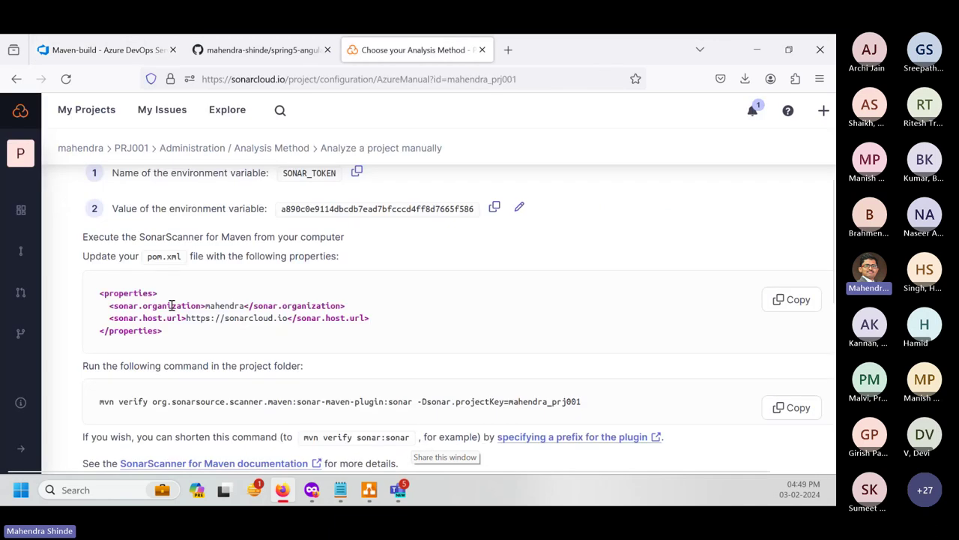
scroll(187, 303, "up", 2)
scroll(210, 302, "up", 1)
scroll(291, 335, "down", 5)
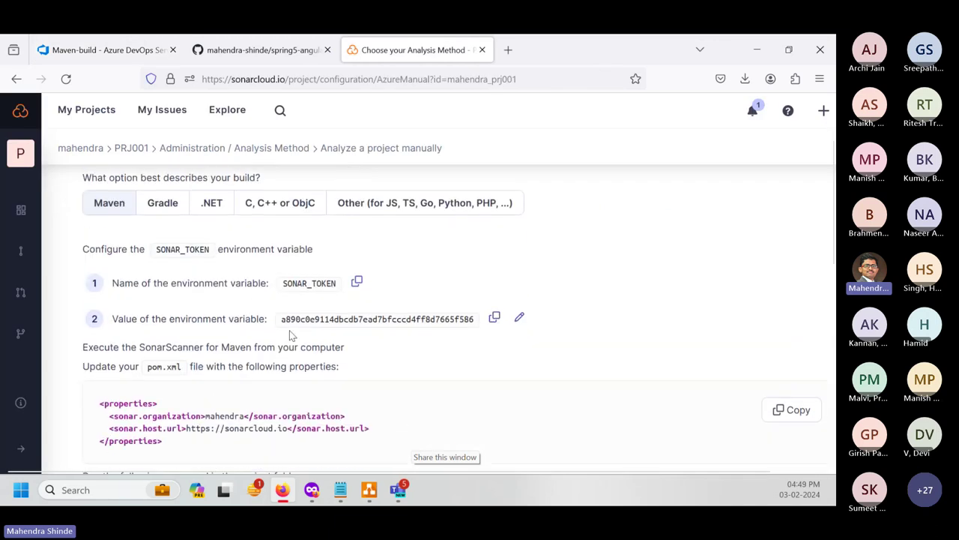
scroll(291, 335, "up", 2)
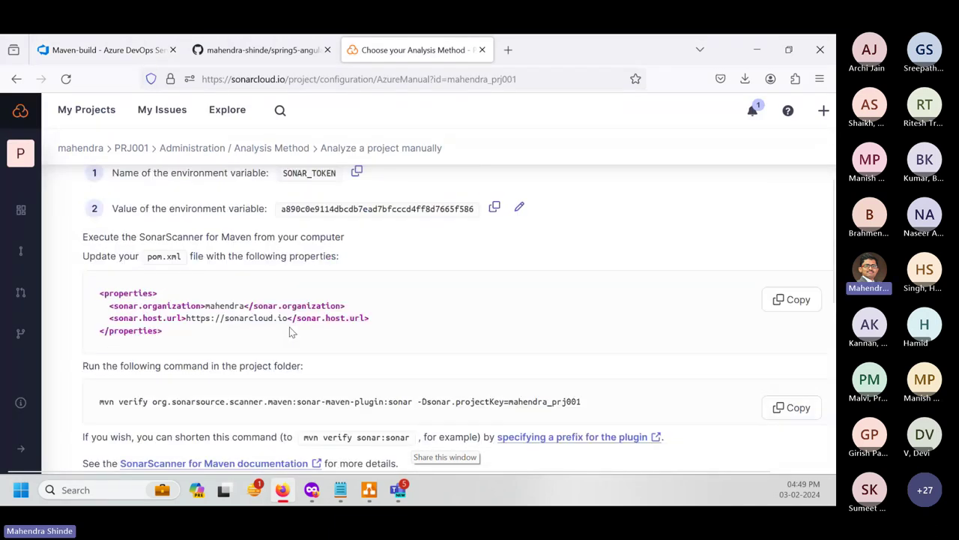
scroll(292, 308, "up", 1)
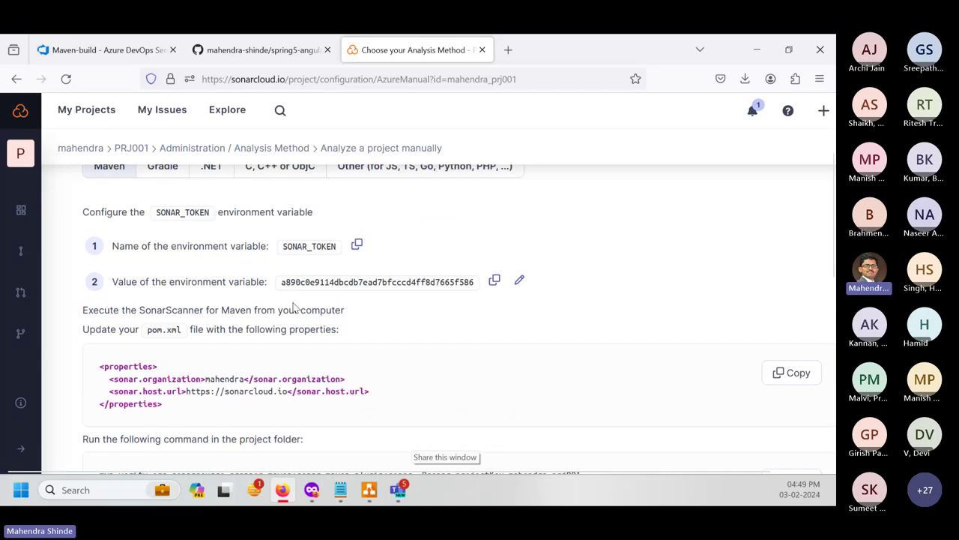
scroll(382, 387, "up", 2)
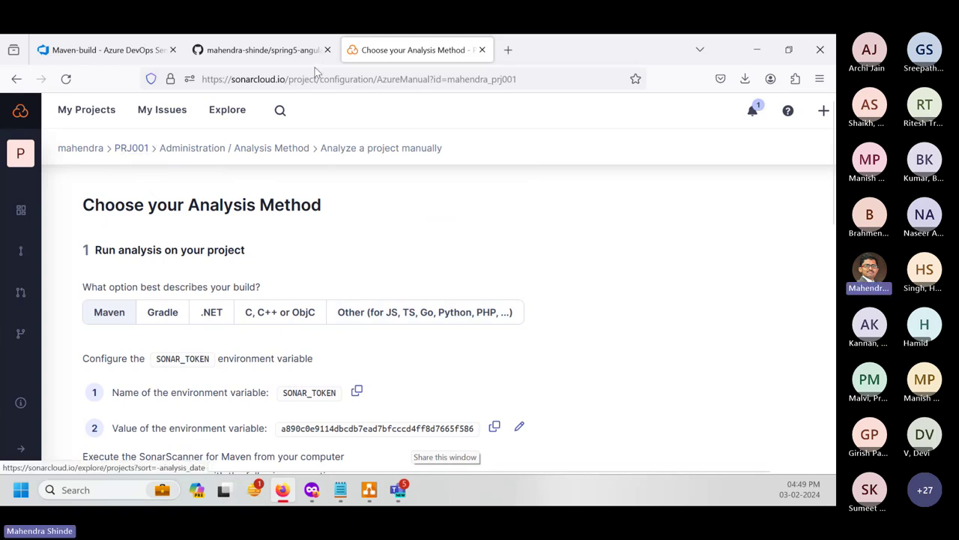
Enter the organization-prefixed key ending in prj001 as Project Key and PRJ001 as Project Name.
left_click(101, 51)
type("P")
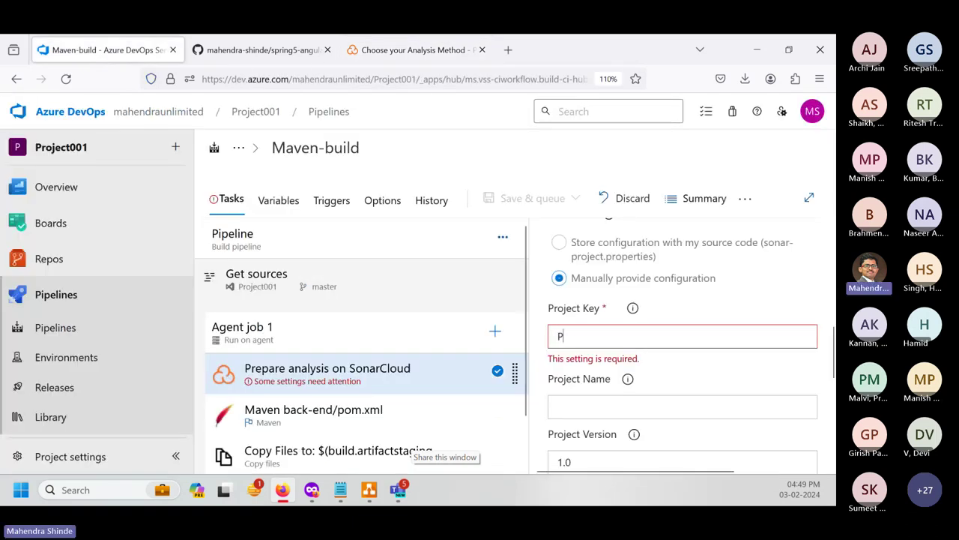
type("RJ001")
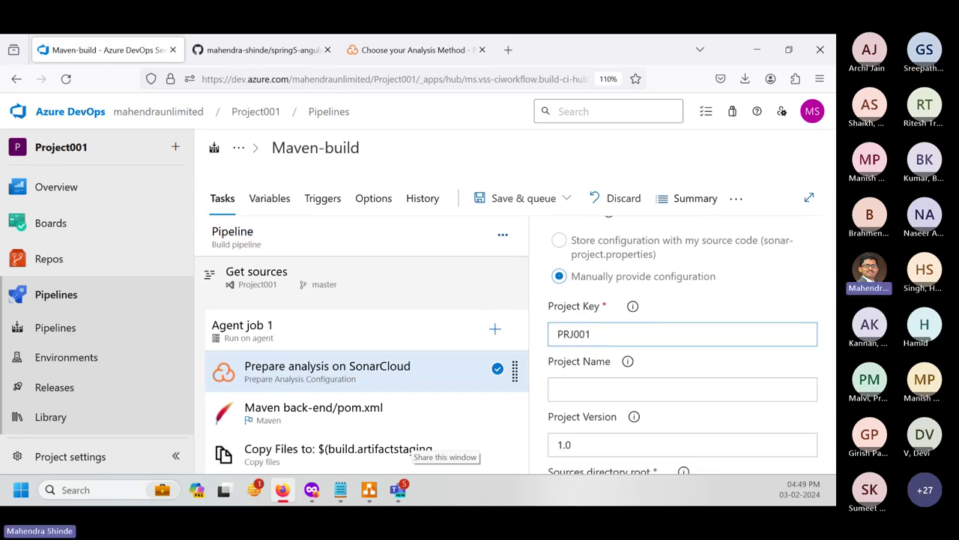
type("mahendra_")
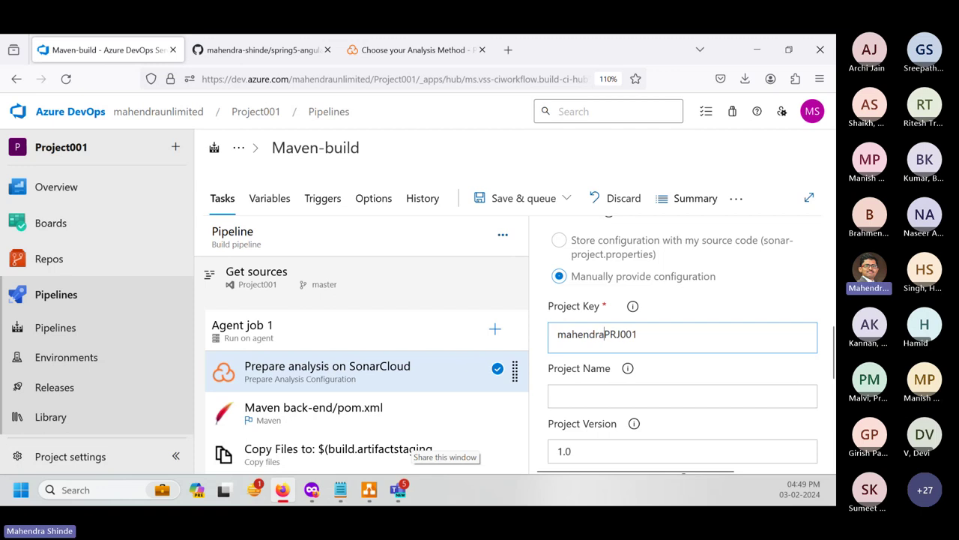
key("shift+Right")
key("shift+Right")
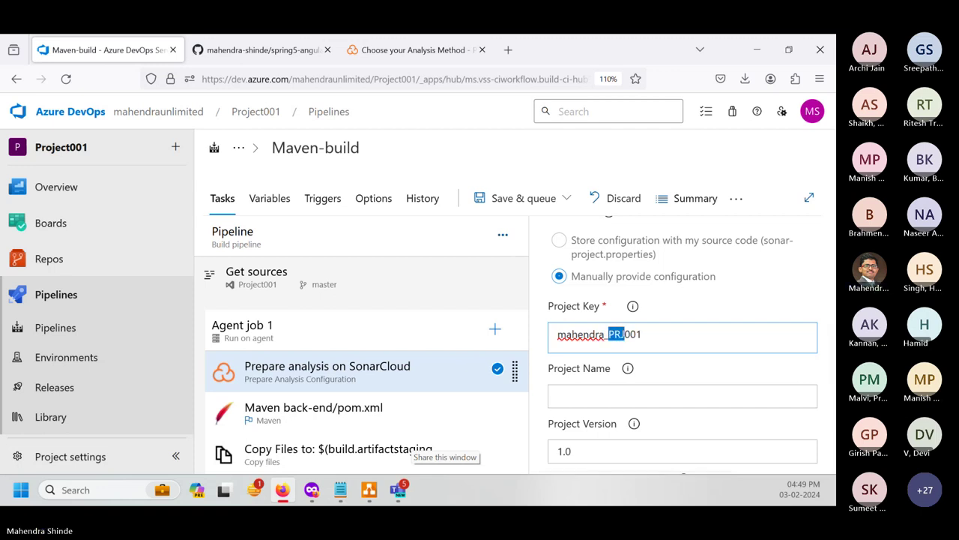
type("prj")
key("Tab")
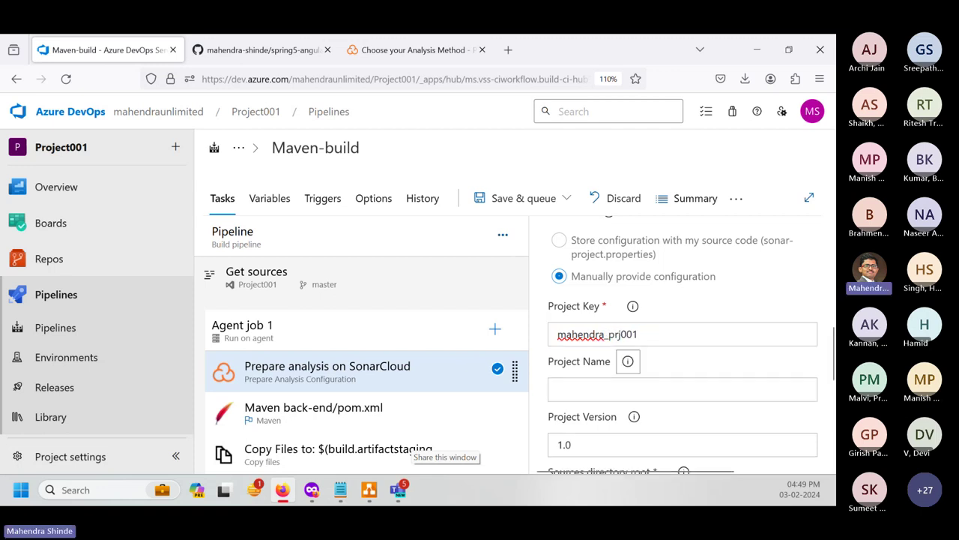
key("Tab")
type("PRJ")
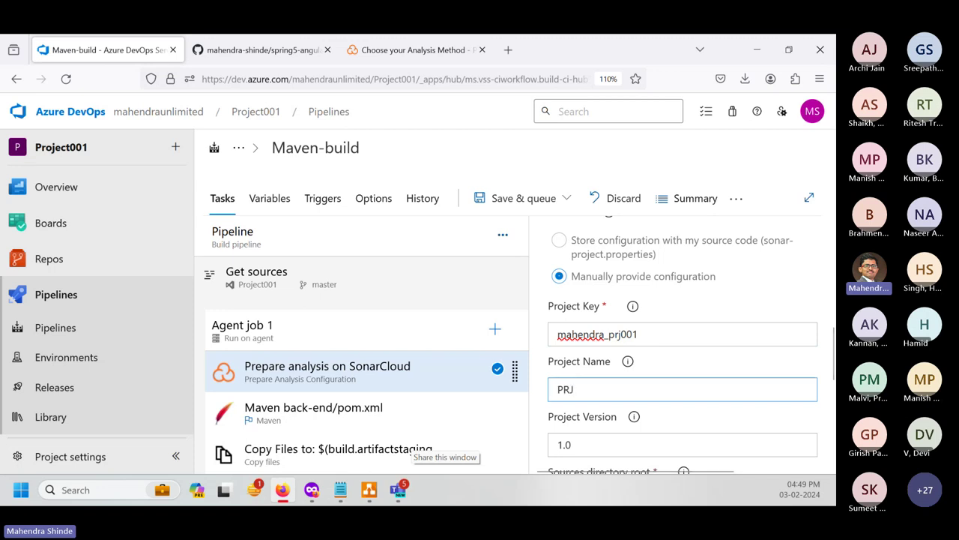
type("001")
key("Tab")
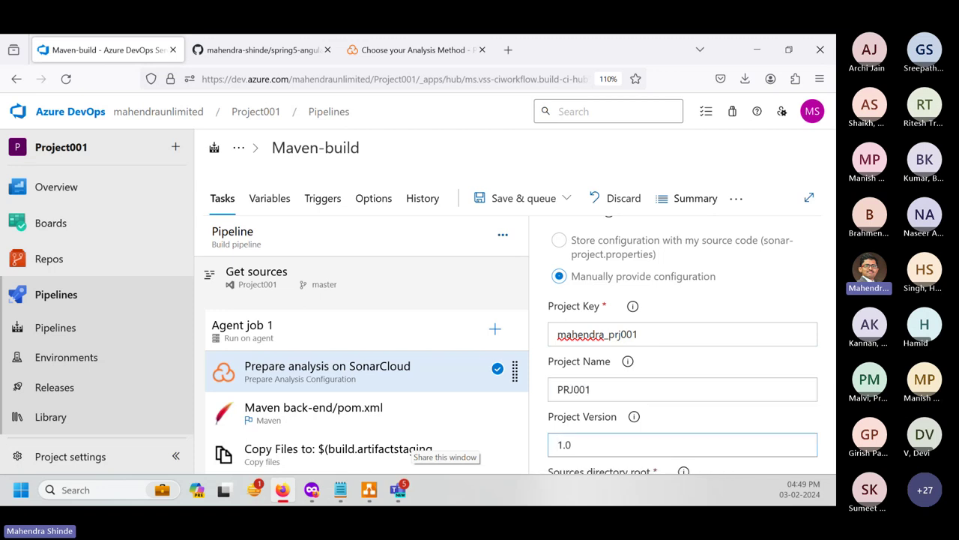
scroll(652, 387, "down", 1)
left_click(663, 247)
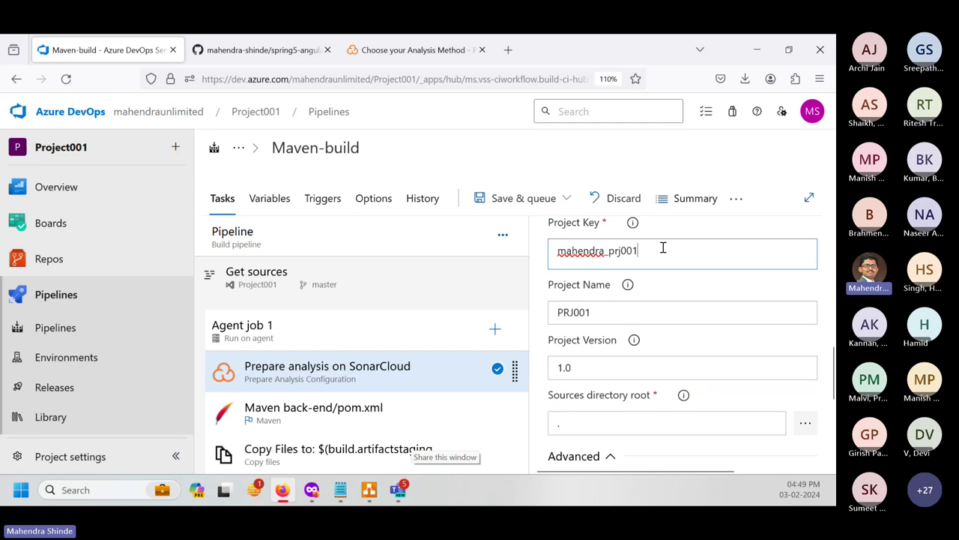
scroll(681, 411, "down", 1)
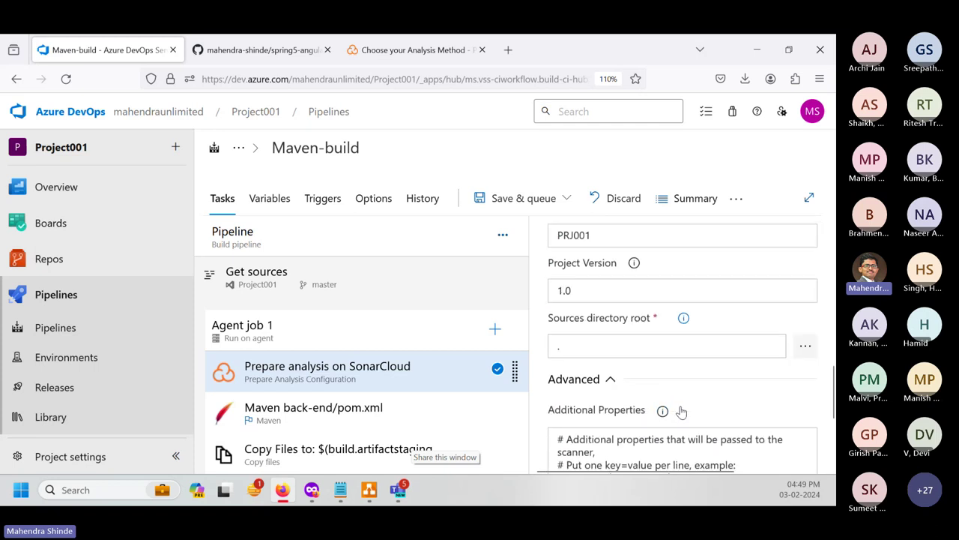
Set the Sources directory root to back-end/src/main from the repository browser.
left_click(805, 338)
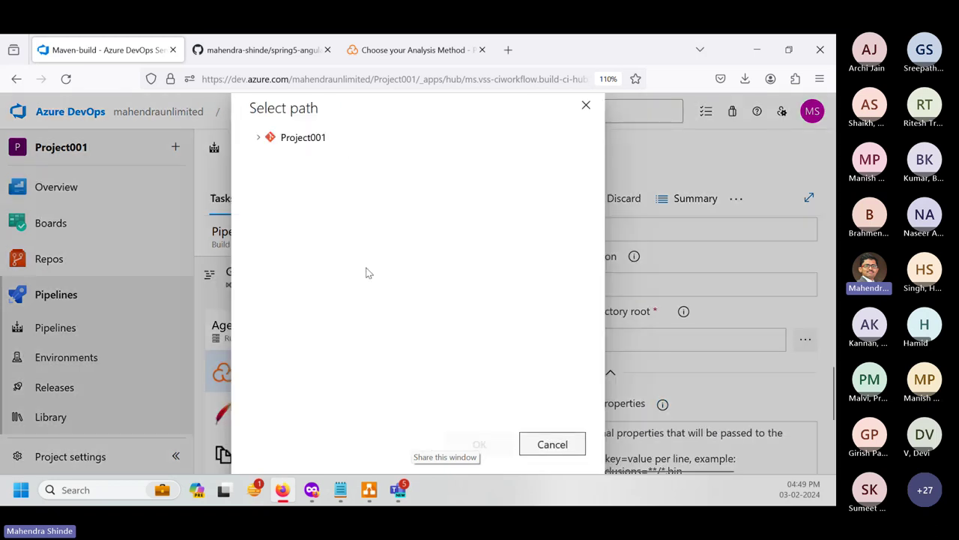
left_click(258, 140)
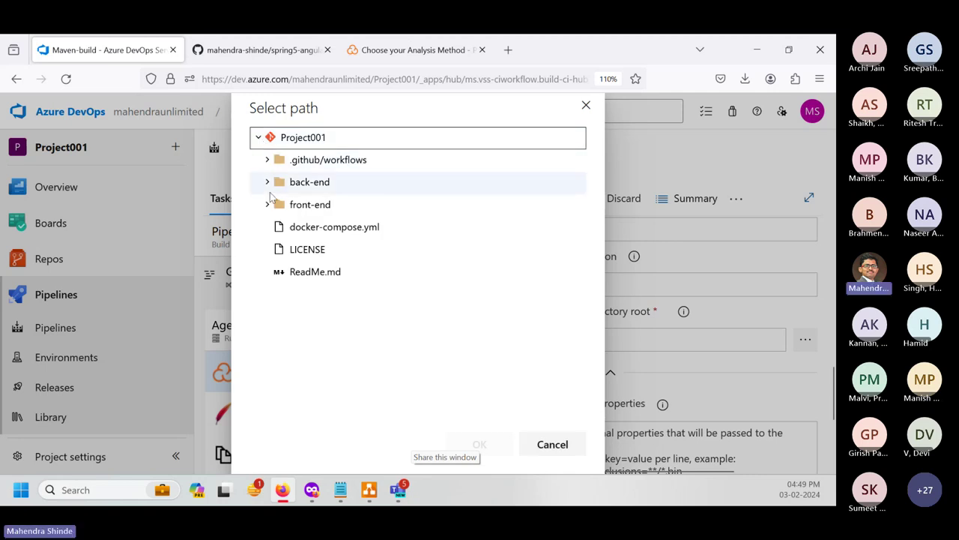
left_click(268, 182)
left_click(316, 227)
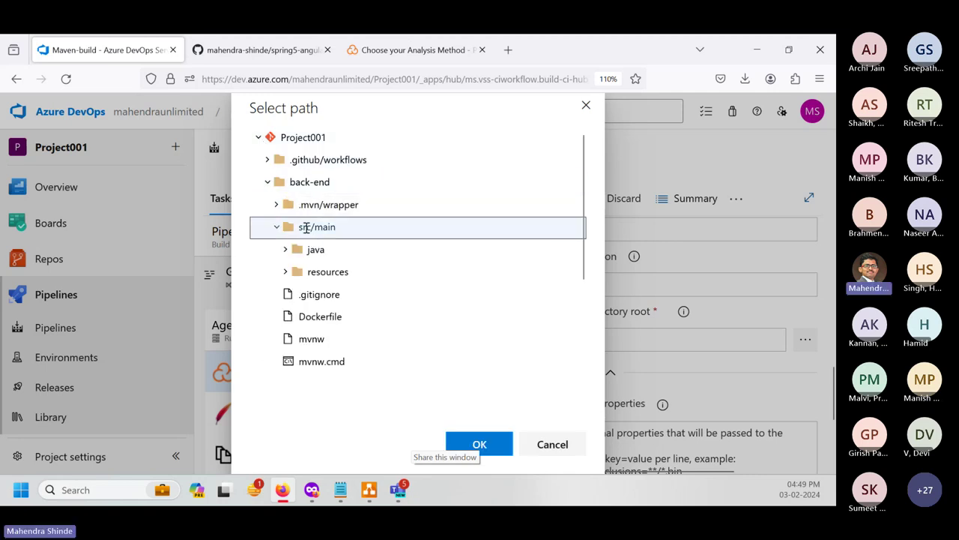
left_click(478, 444)
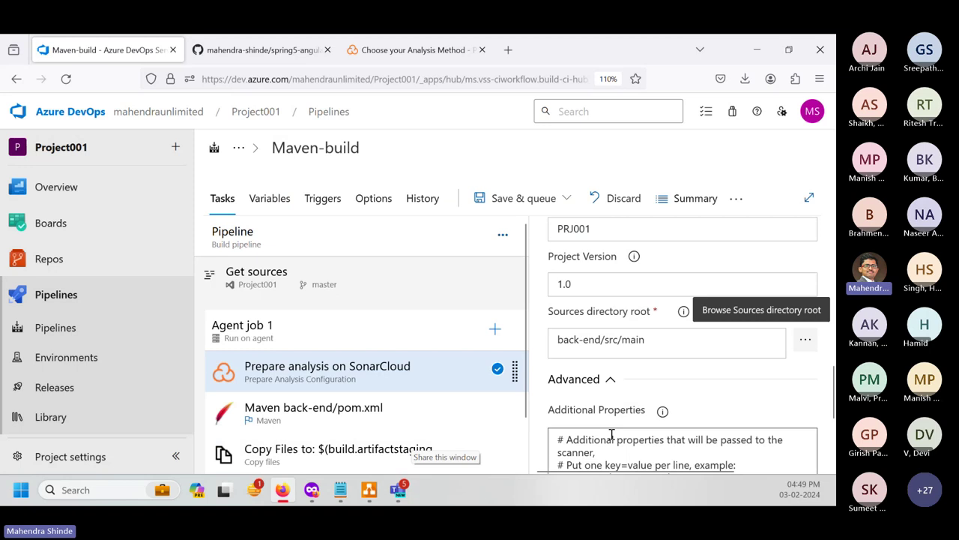
Delete the sample sonar.exclusions line from Additional Properties.
scroll(642, 357, "down", 1)
triple_click(691, 397)
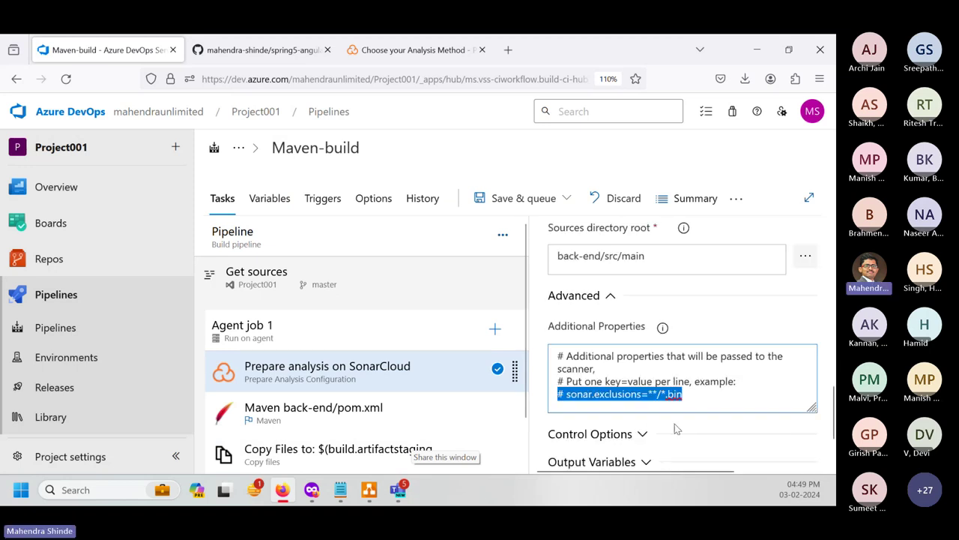
key("BackSpace")
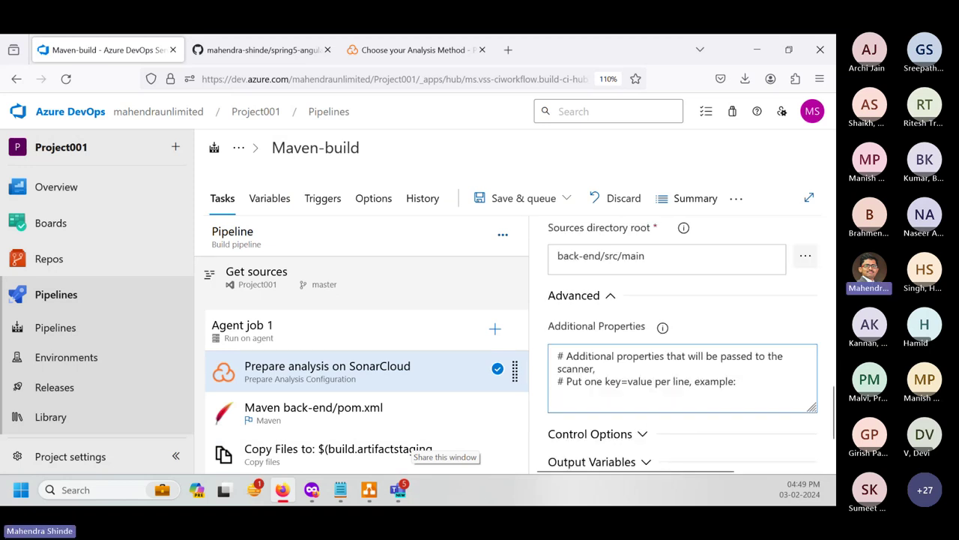
left_click(413, 49)
Add a SONAR_TOKEN= line with the copied SonarCloud token value to Additional Properties.
scroll(296, 382, "down", 3)
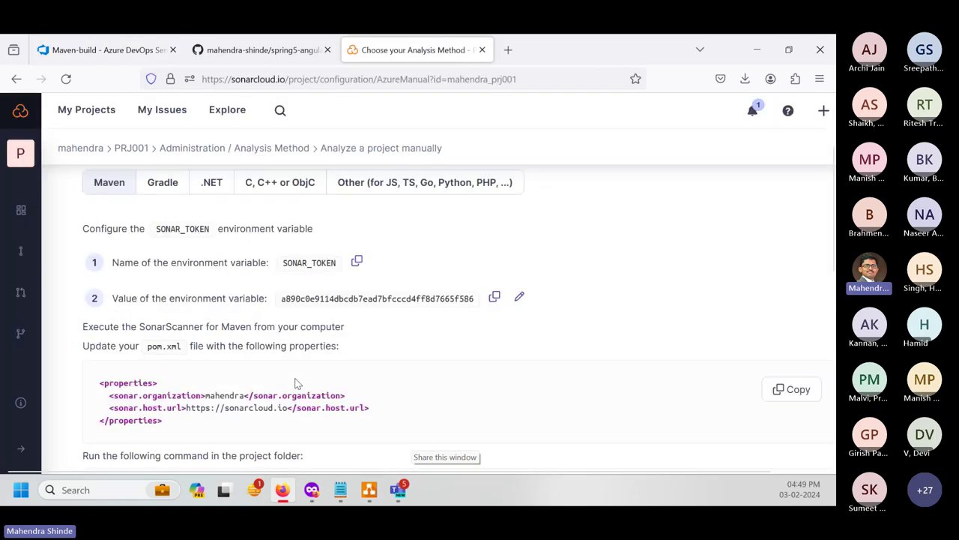
left_click(356, 245)
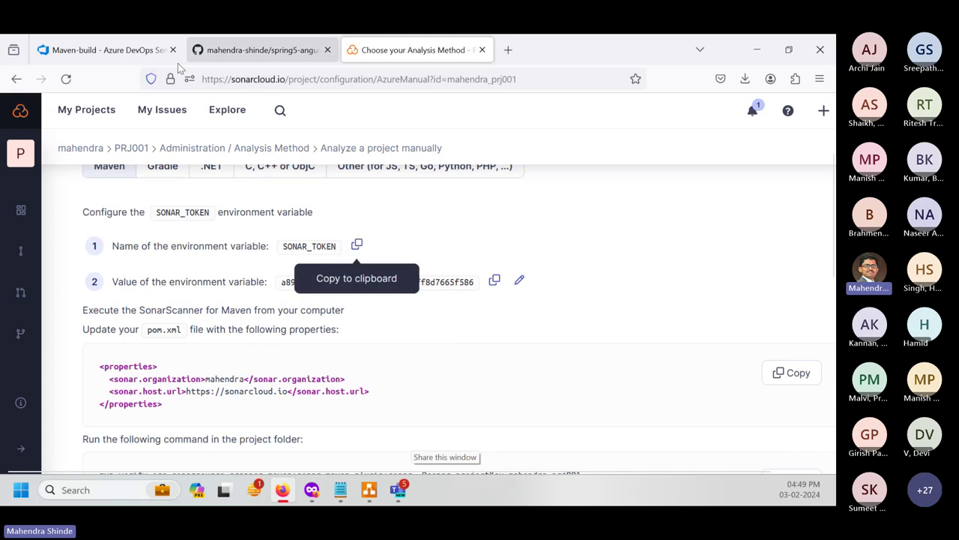
left_click(105, 49)
key("ctrl+v")
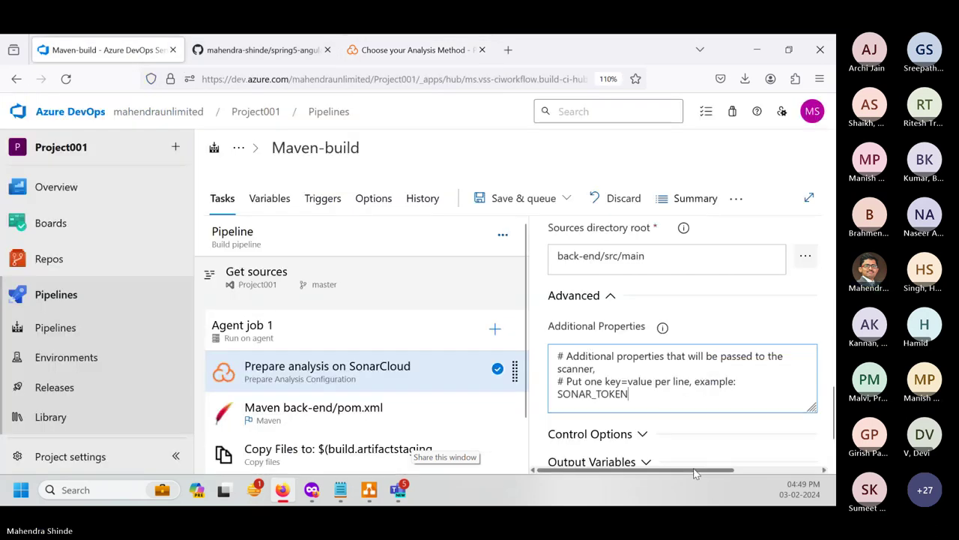
type("=")
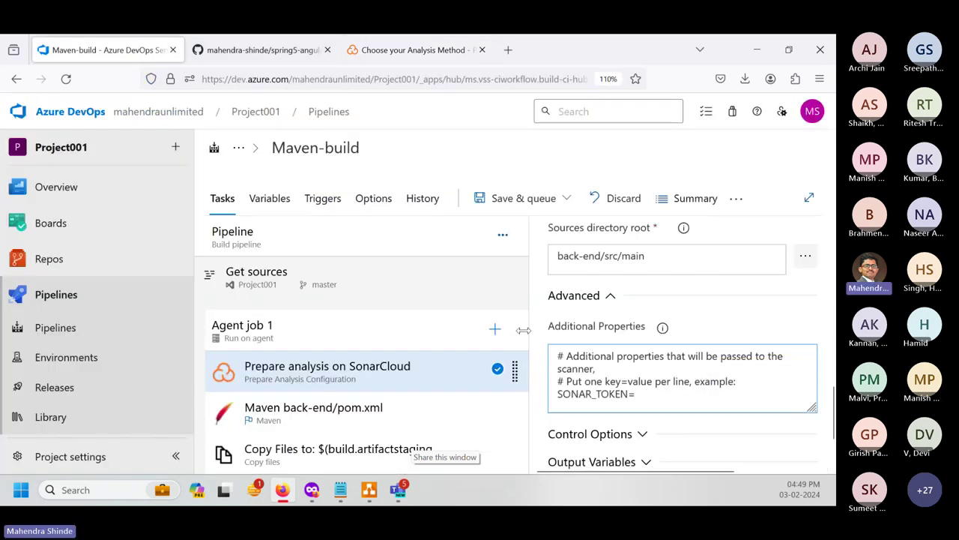
left_click(395, 51)
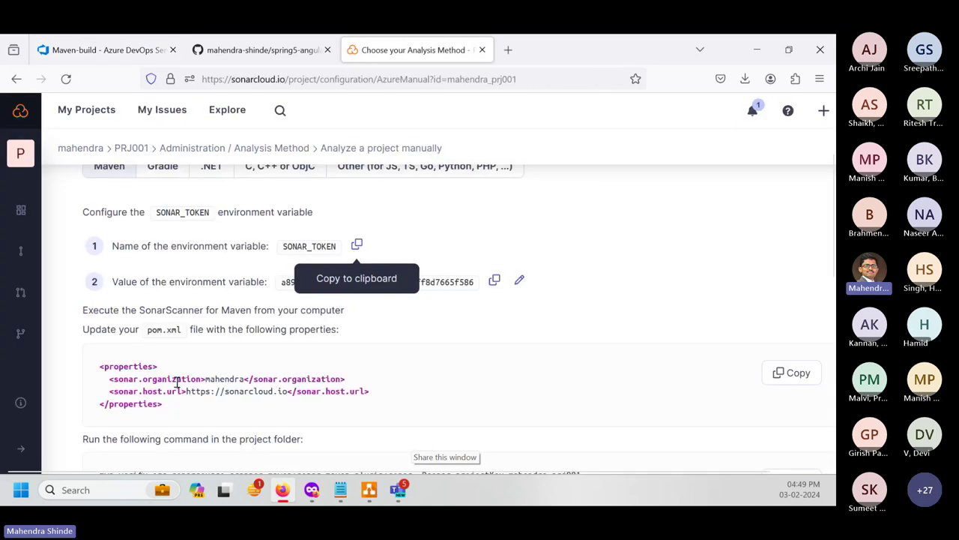
left_click(493, 280)
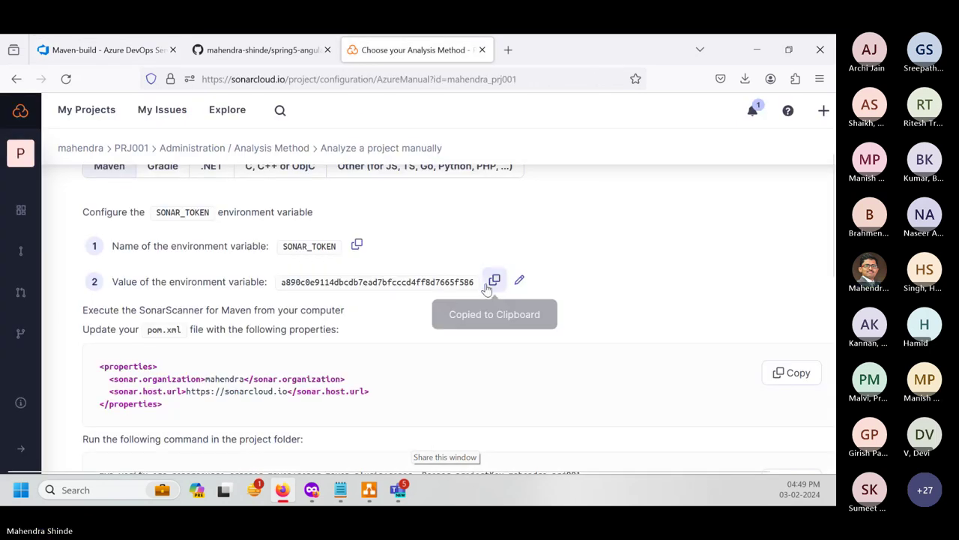
left_click(105, 50)
key("ctrl+v")
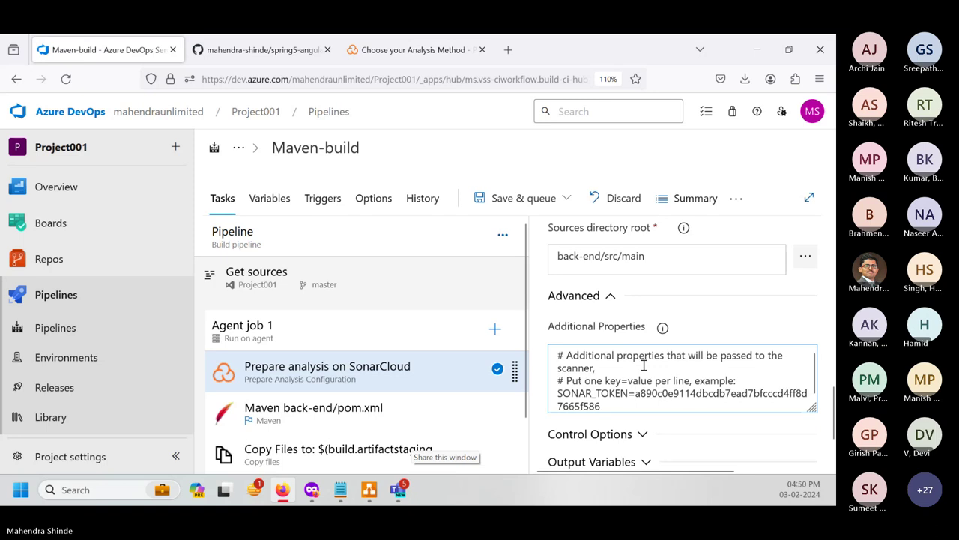
Select the Maven back-end/pom.xml task in Agent job 1.
left_click(685, 404)
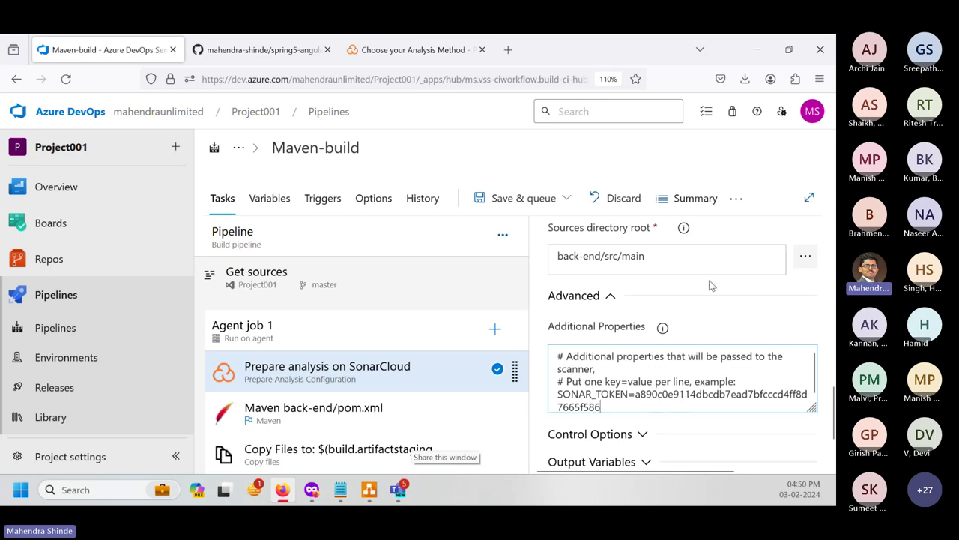
scroll(697, 326, "up", 10)
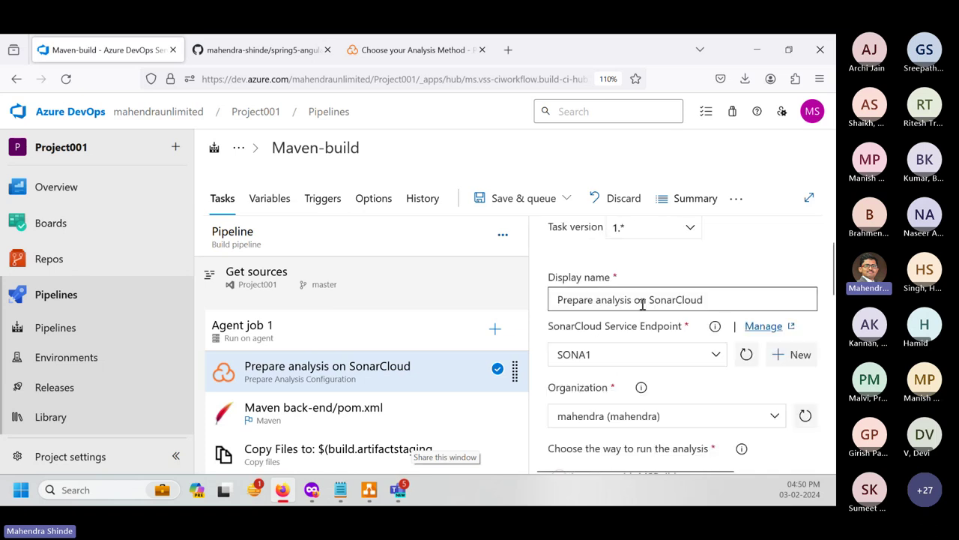
scroll(627, 363, "down", 10)
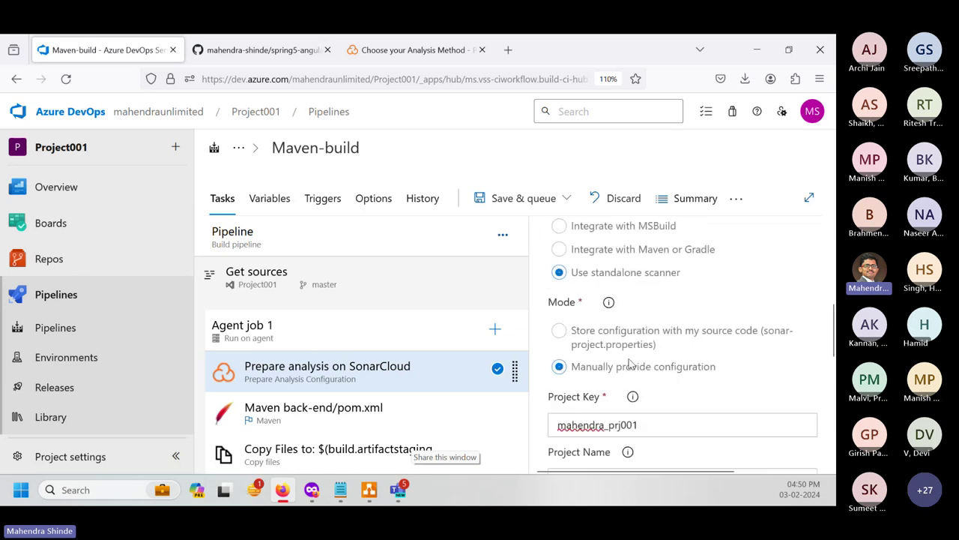
left_click(344, 416)
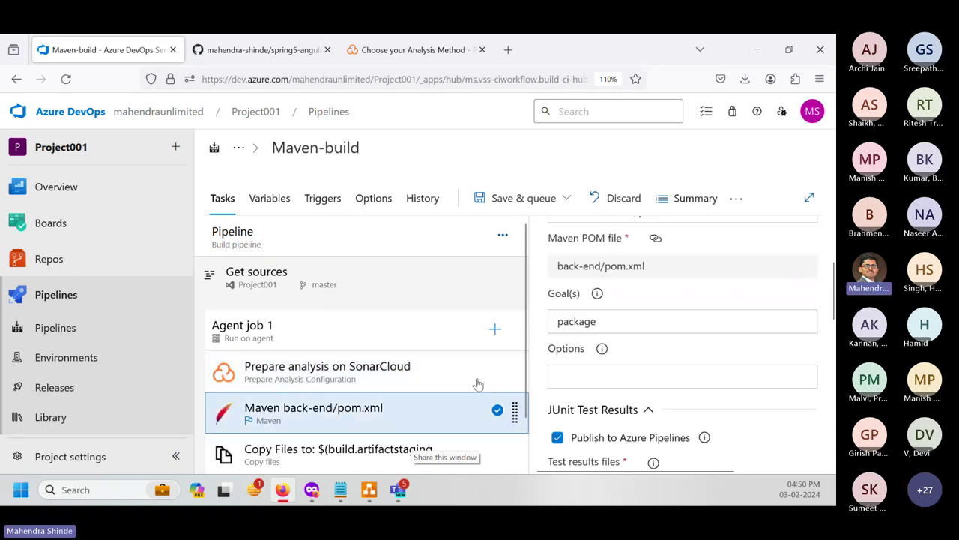
Add the SonarCloud Run Code Analysis task and set its JDK to JAVA_HOME_11_X64.
left_click(495, 329)
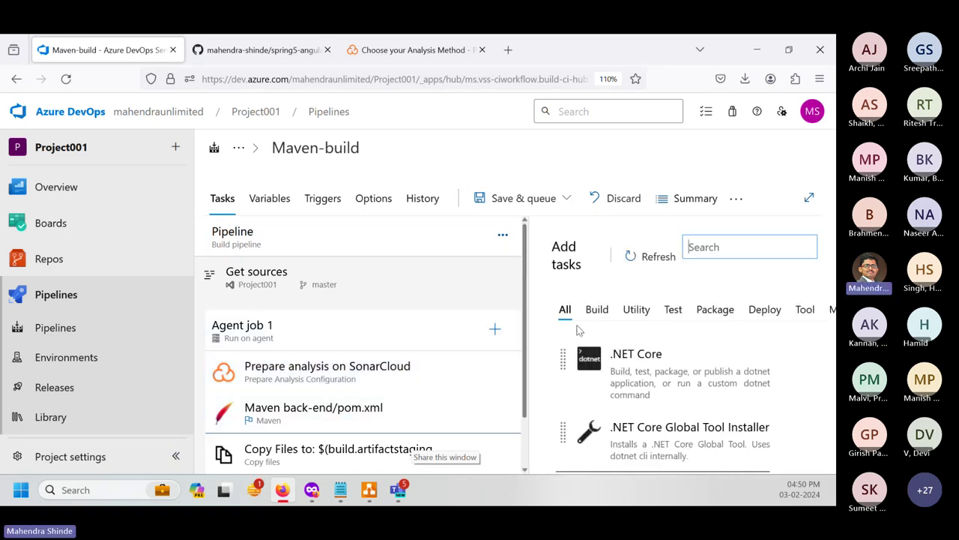
type("sonar")
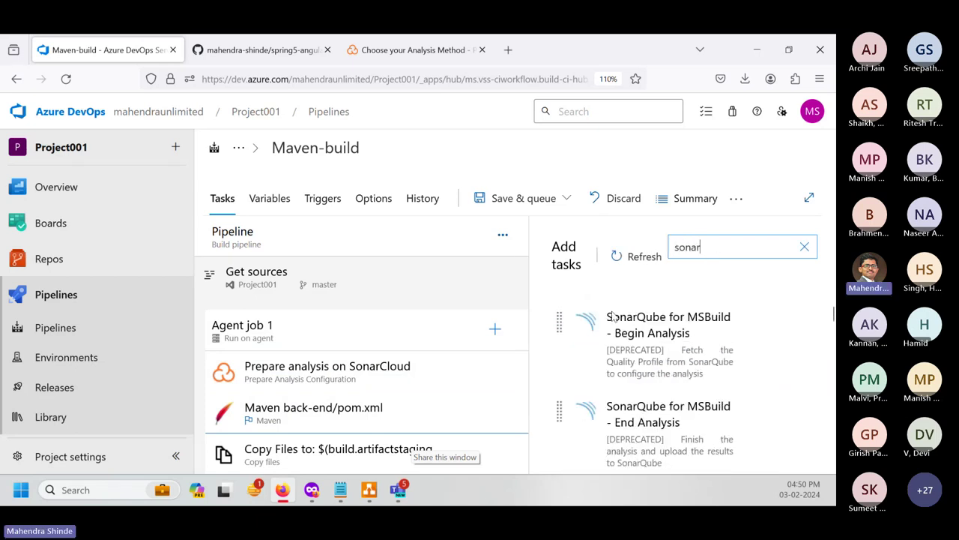
scroll(713, 388, "down", 2)
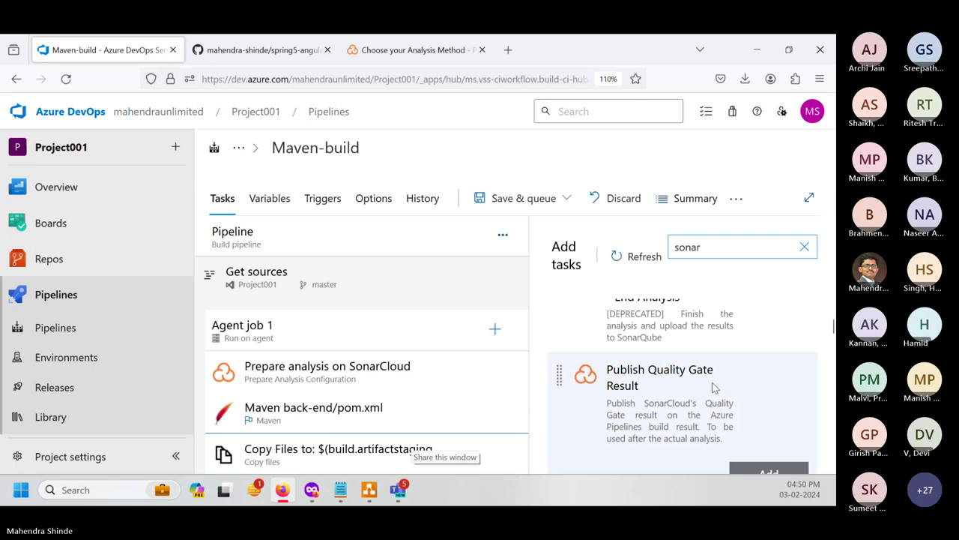
scroll(716, 390, "down", 2)
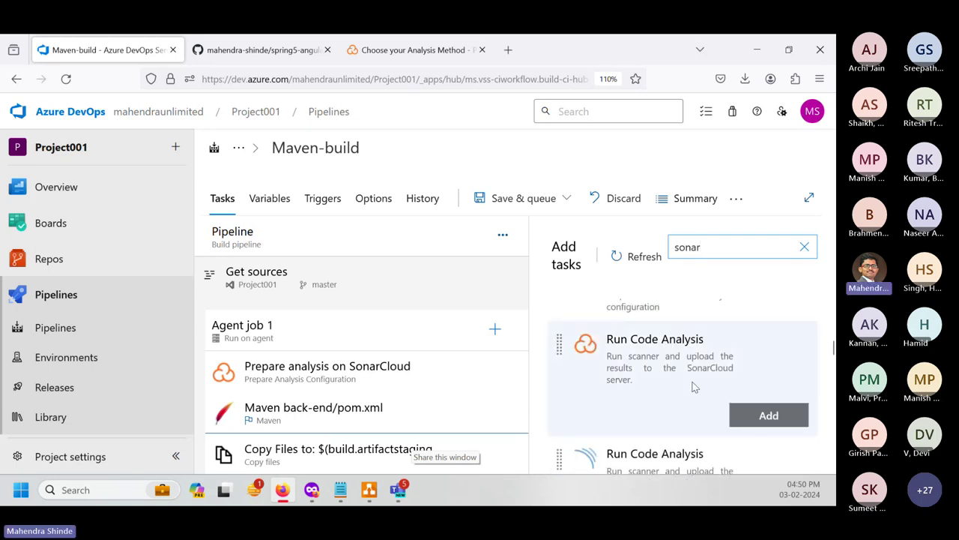
left_click(764, 415)
left_click(360, 450)
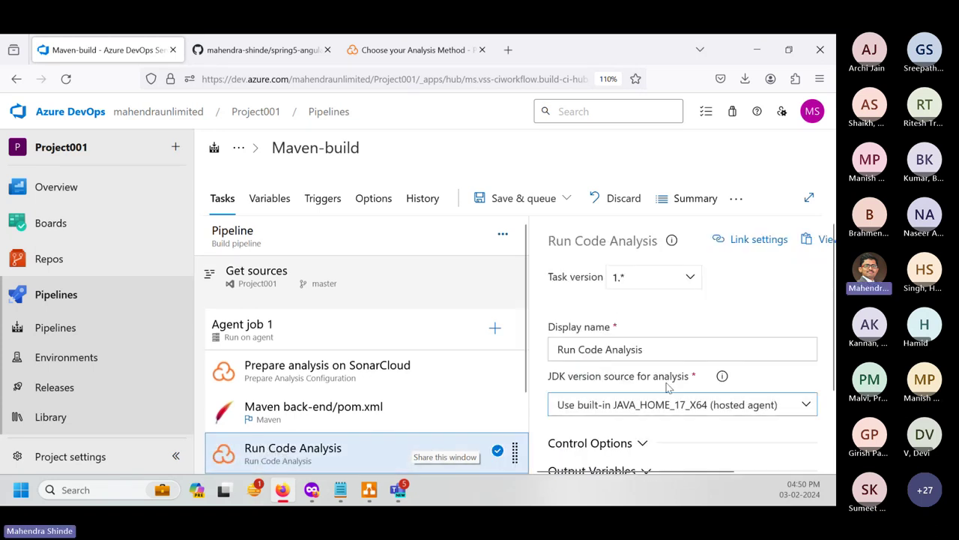
scroll(682, 356, "down", 2)
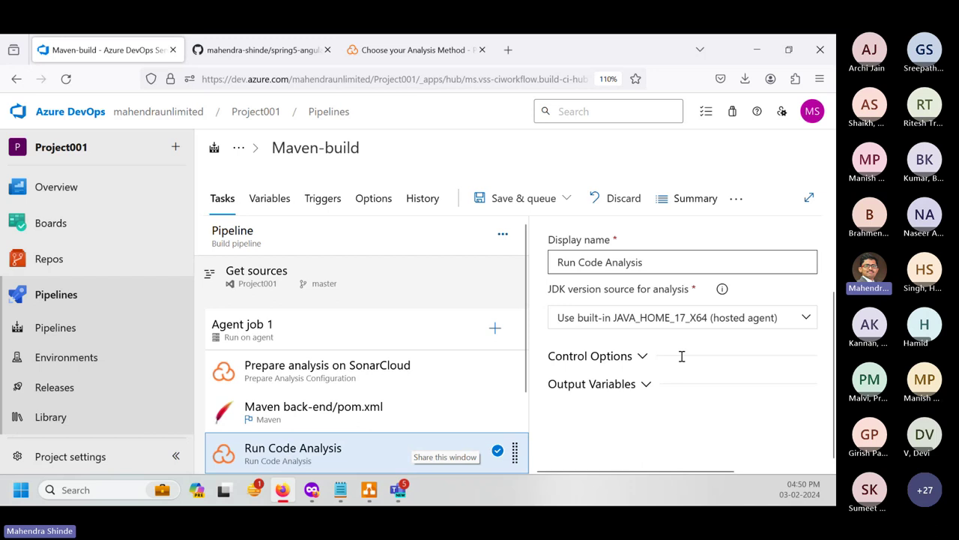
left_click(716, 320)
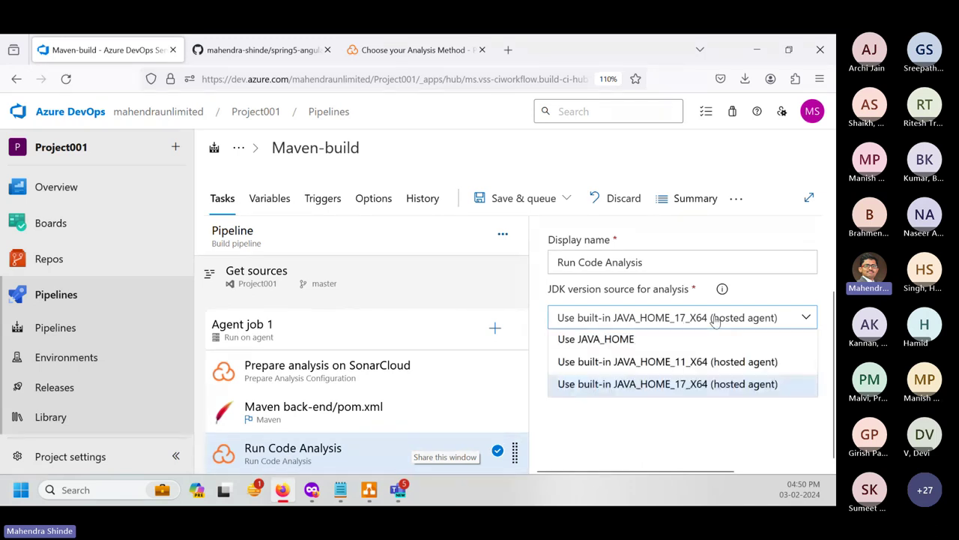
left_click(691, 361)
left_click(622, 358)
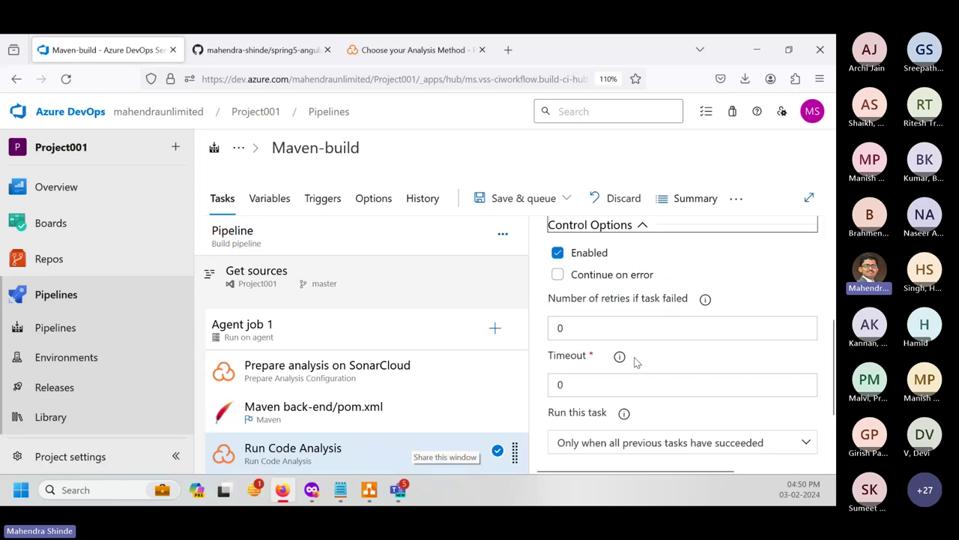
scroll(390, 433, "down", 2)
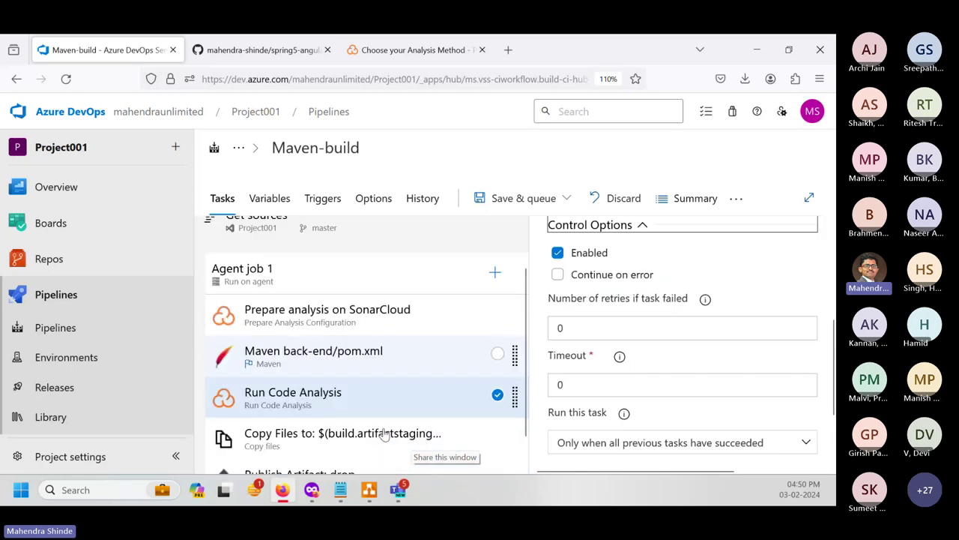
Search 'Publish' and add the Publish Quality Gate Result task to the job.
left_click(352, 405)
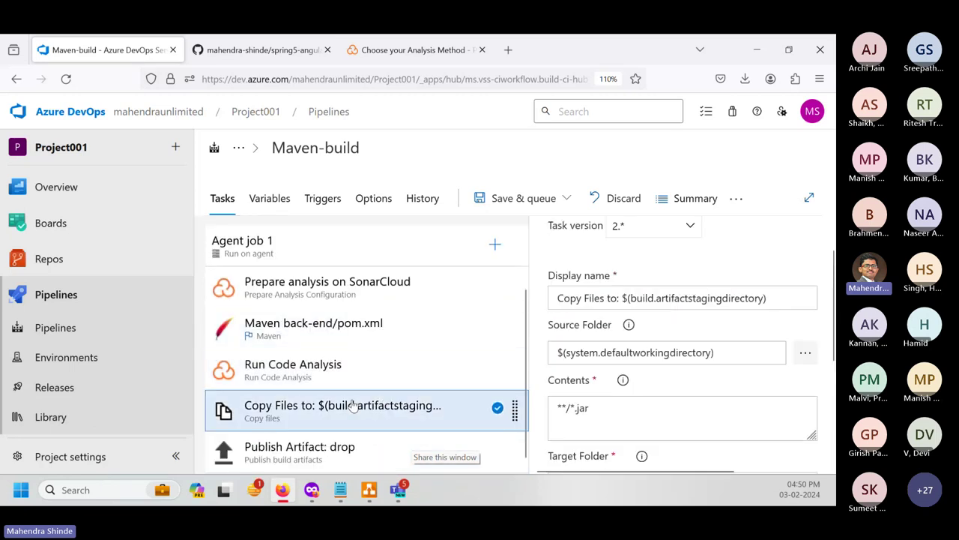
left_click(495, 245)
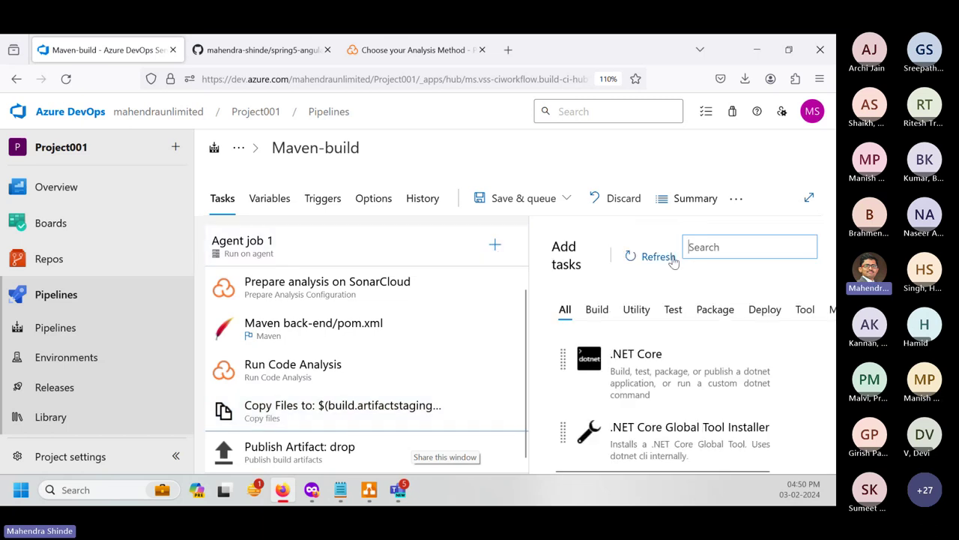
type("Publish")
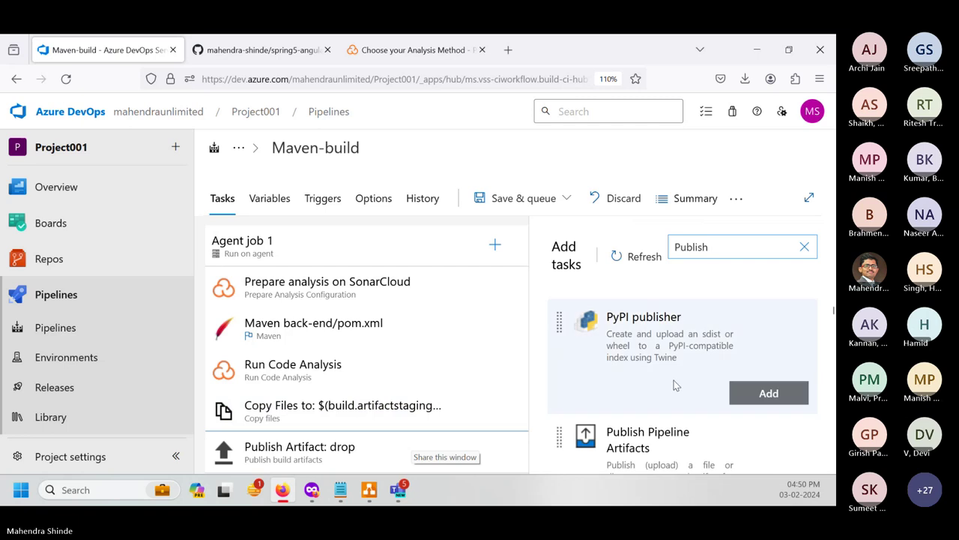
scroll(678, 386, "down", 3)
scroll(682, 400, "down", 5)
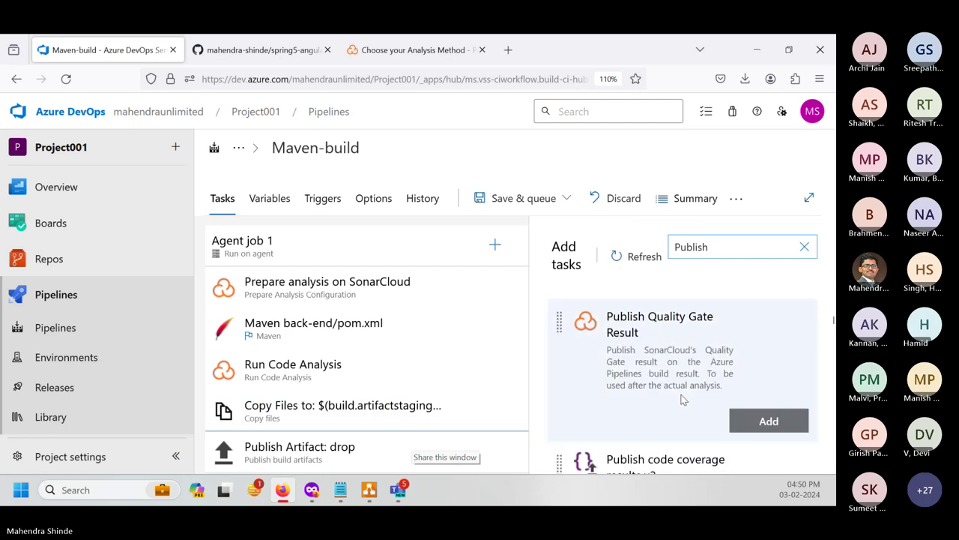
left_click(771, 421)
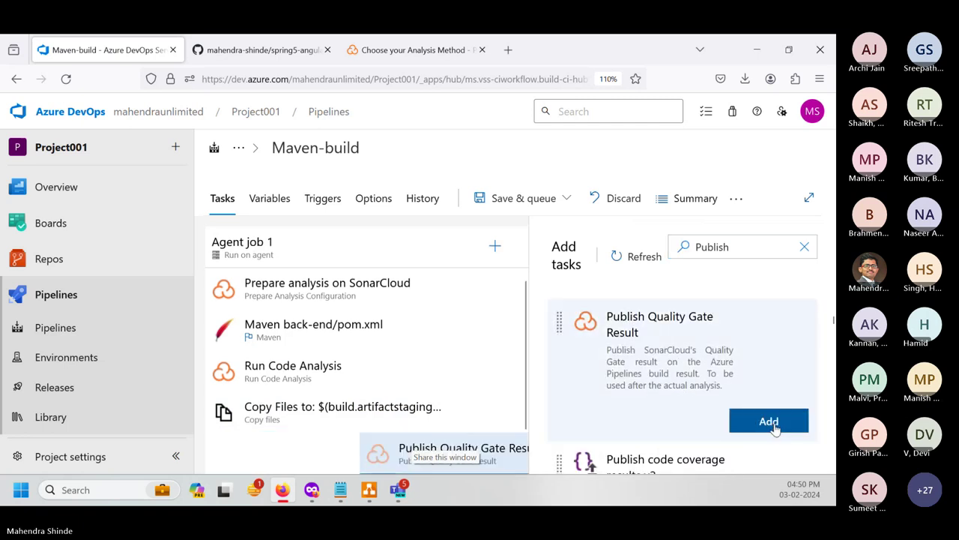
left_click(488, 445)
scroll(707, 419, "down", 1)
scroll(709, 421, "up", 1)
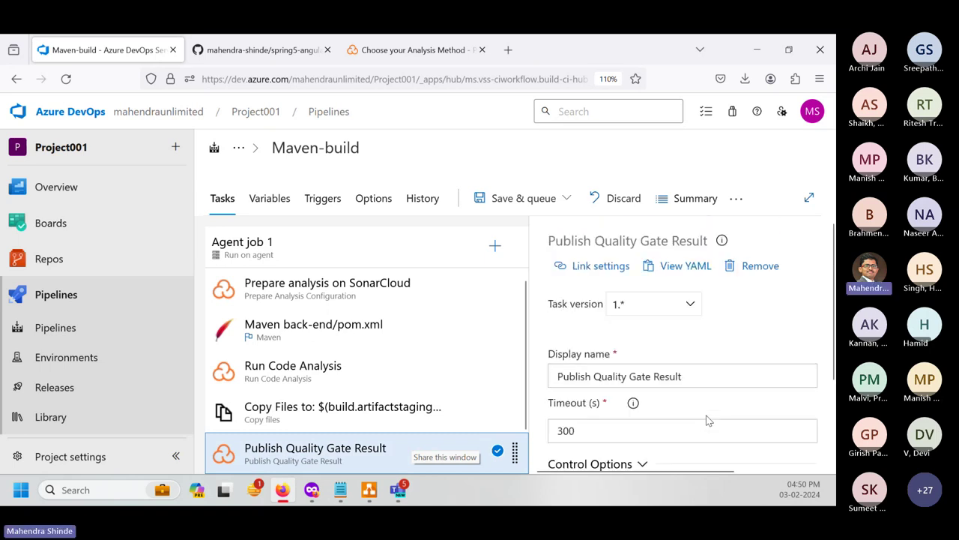
Save the Maven-build pipeline without queuing a build.
left_click(520, 199)
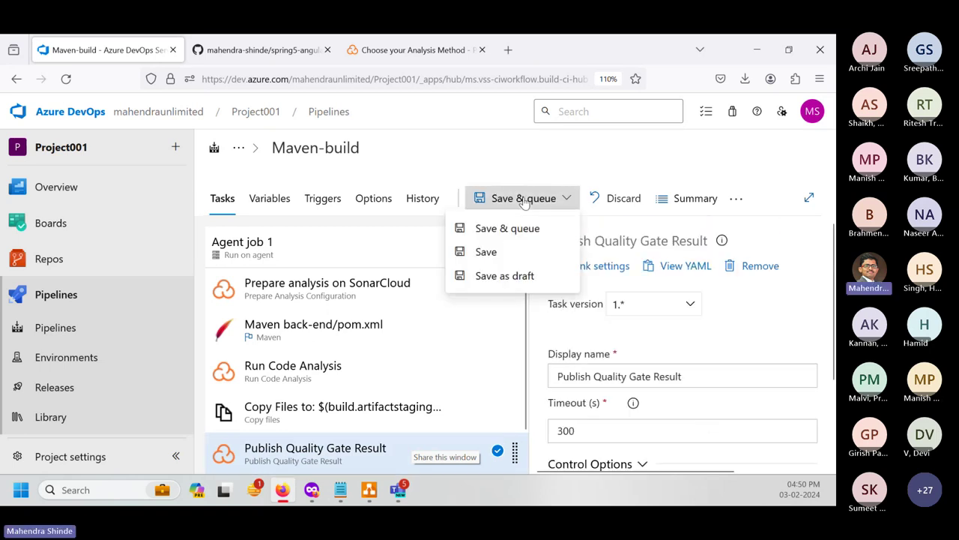
left_click(509, 252)
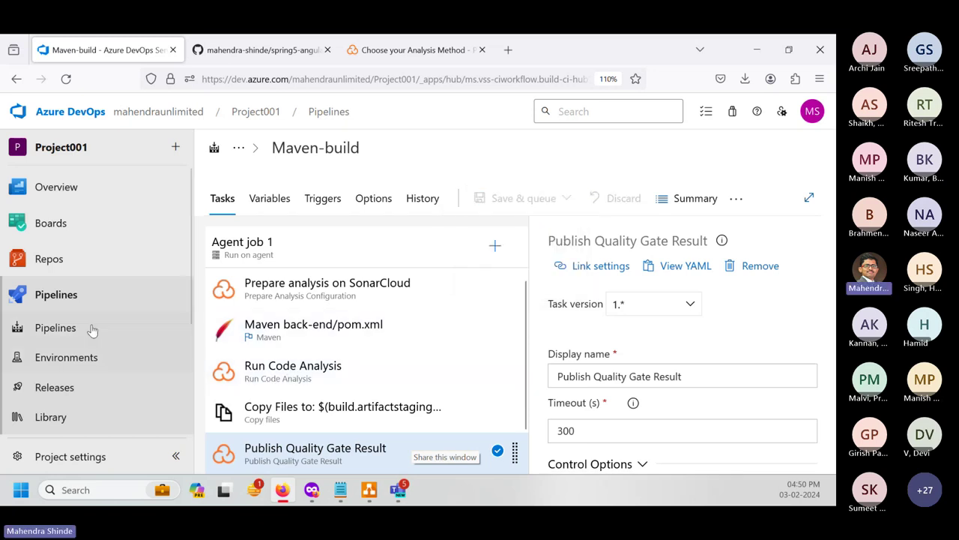
mouse_move(74, 237)
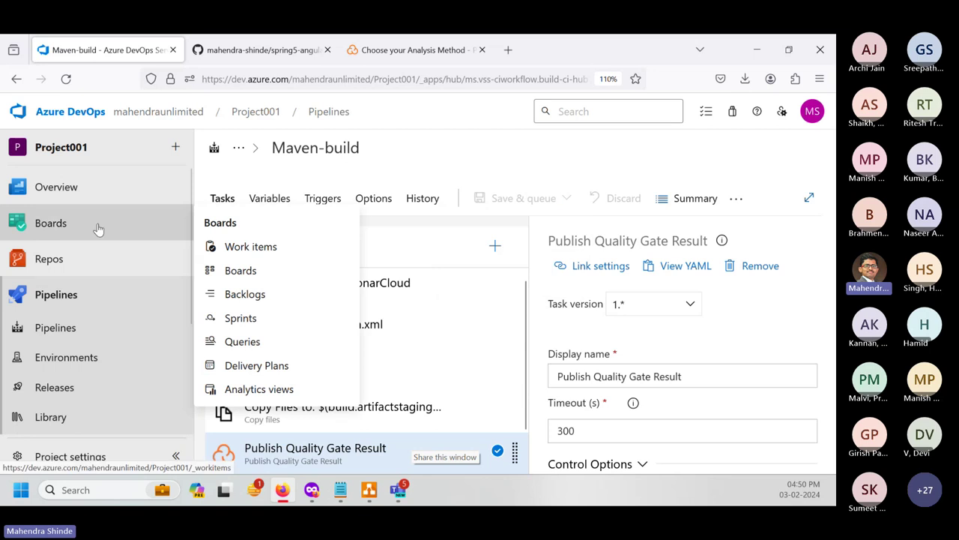
Open the back-end folder's pom.xml in the project repository.
key("ctrl+Tab")
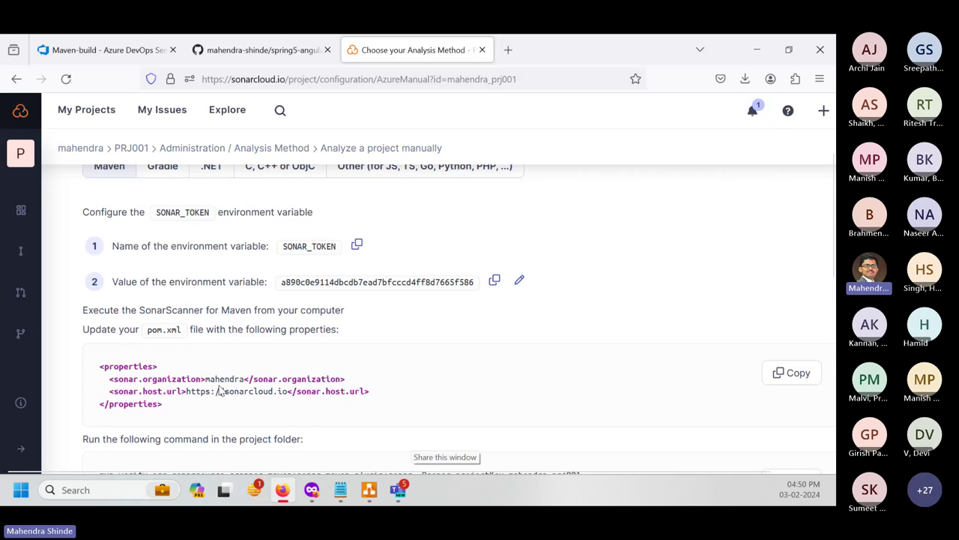
left_click(129, 54)
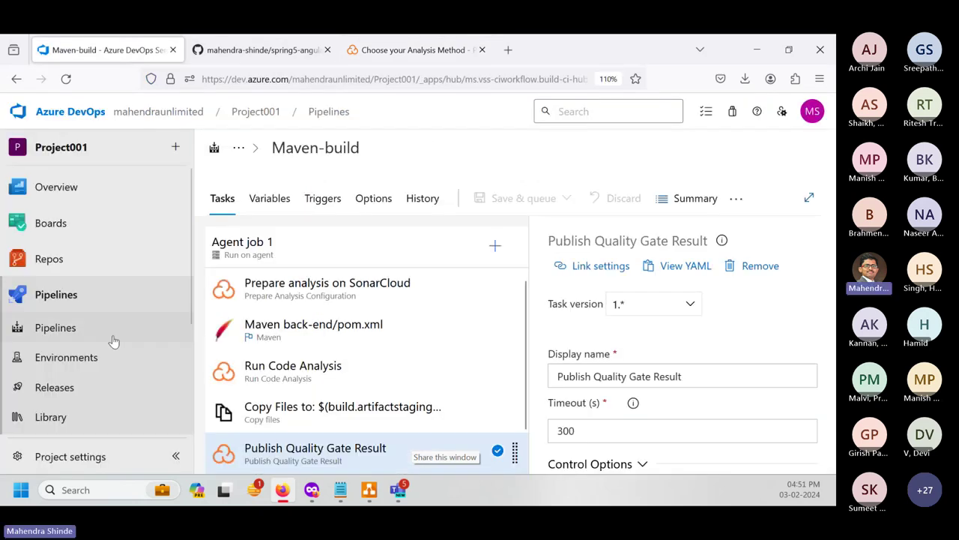
left_click(67, 255)
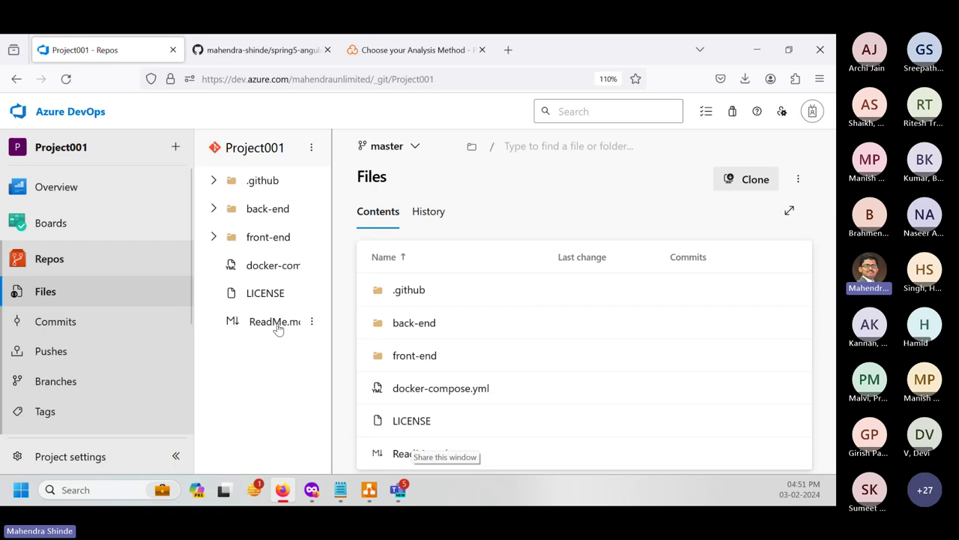
left_click(266, 210)
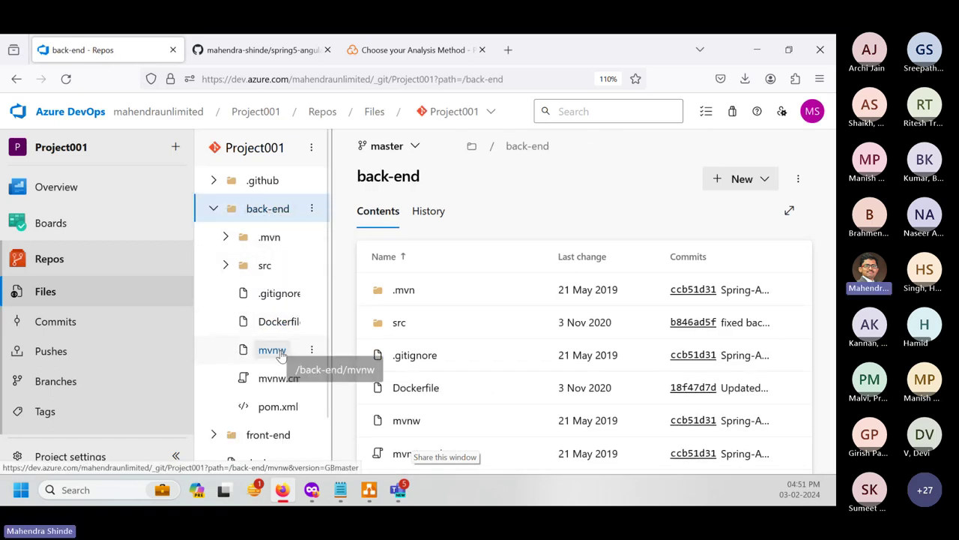
left_click(277, 407)
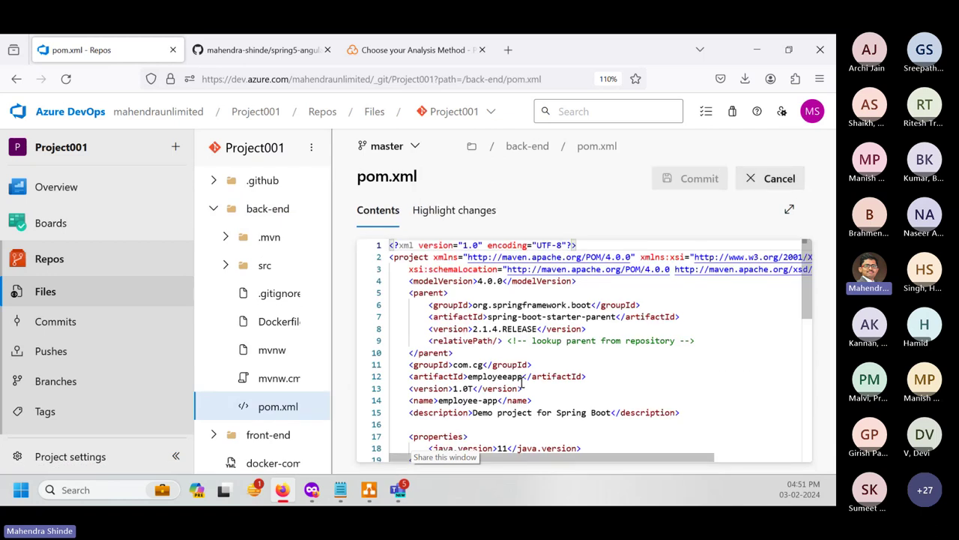
Fix the version 1.0T to 1.0 and paste the SonarCloud sonar properties into the properties block.
left_click(467, 388)
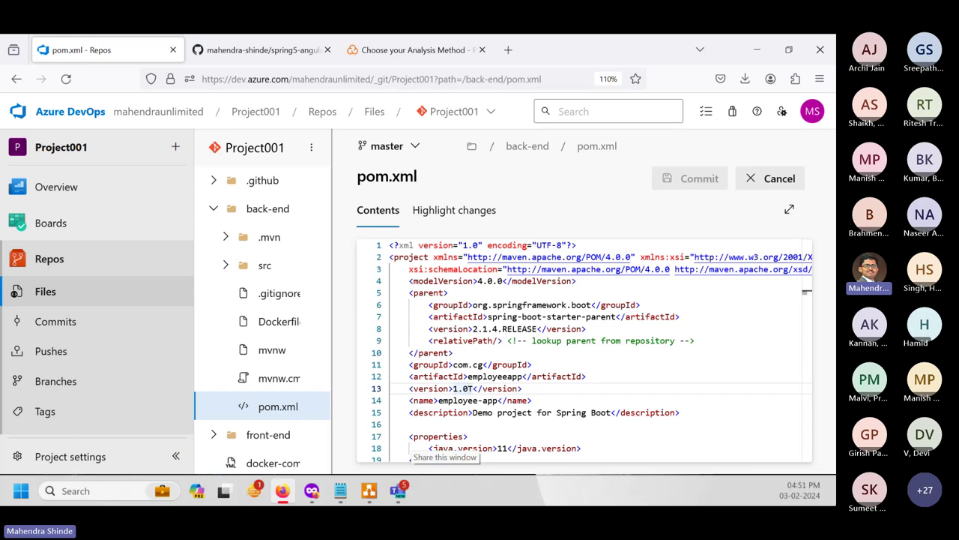
key("BackSpace")
scroll(470, 444, "down", 1)
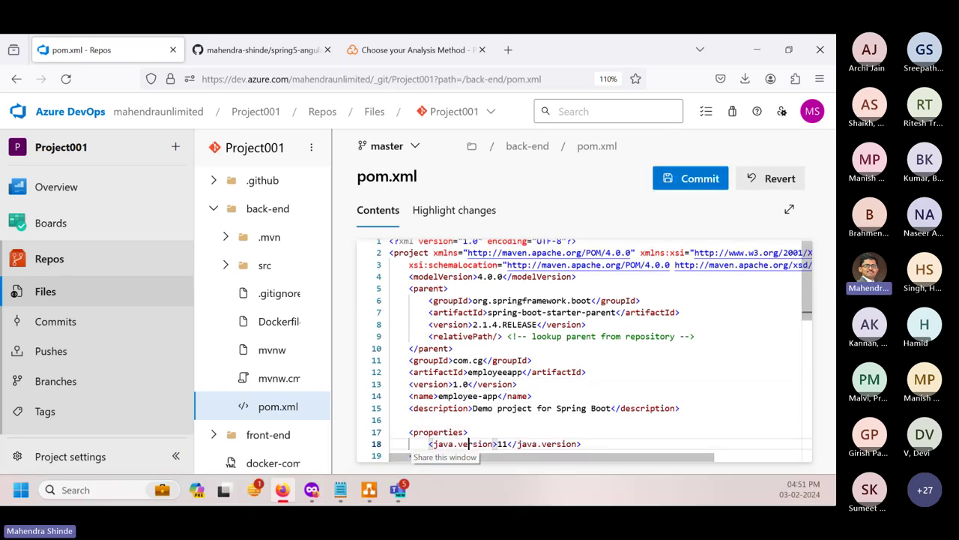
key("Return")
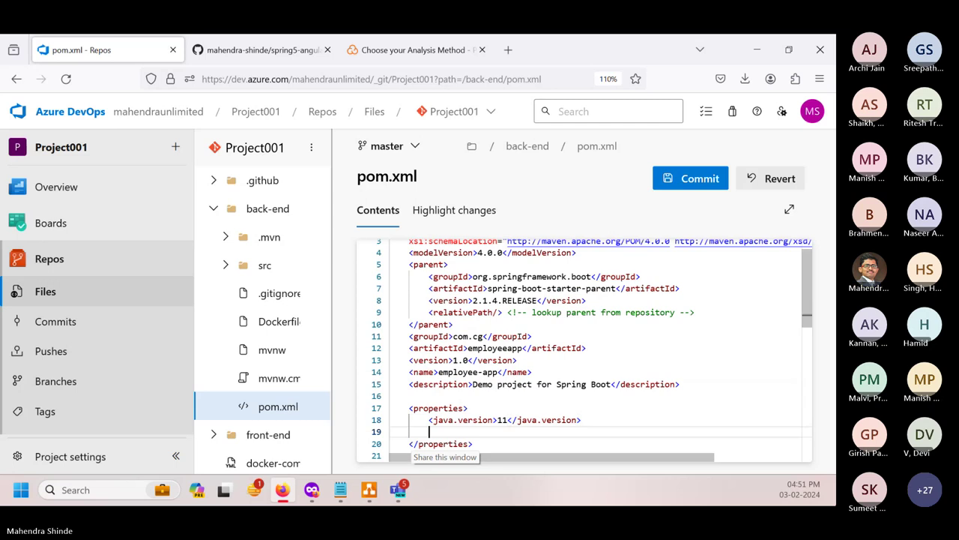
left_click(414, 50)
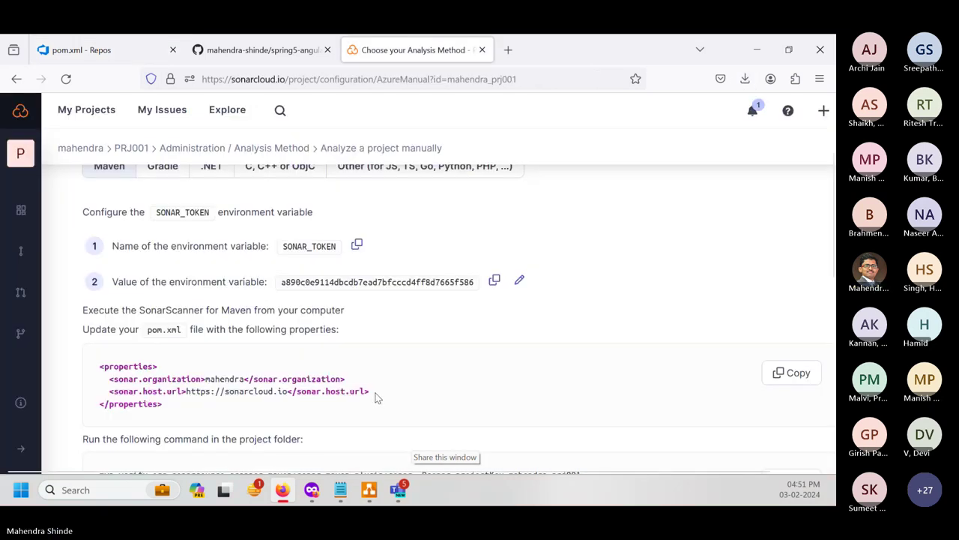
left_click_drag(375, 395, 105, 379)
key("ctrl+c")
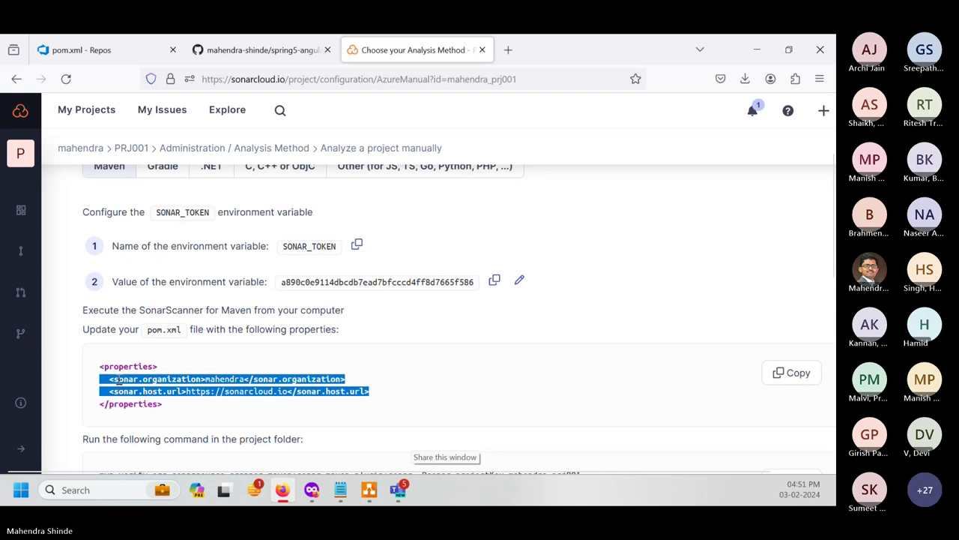
key("ctrl+1")
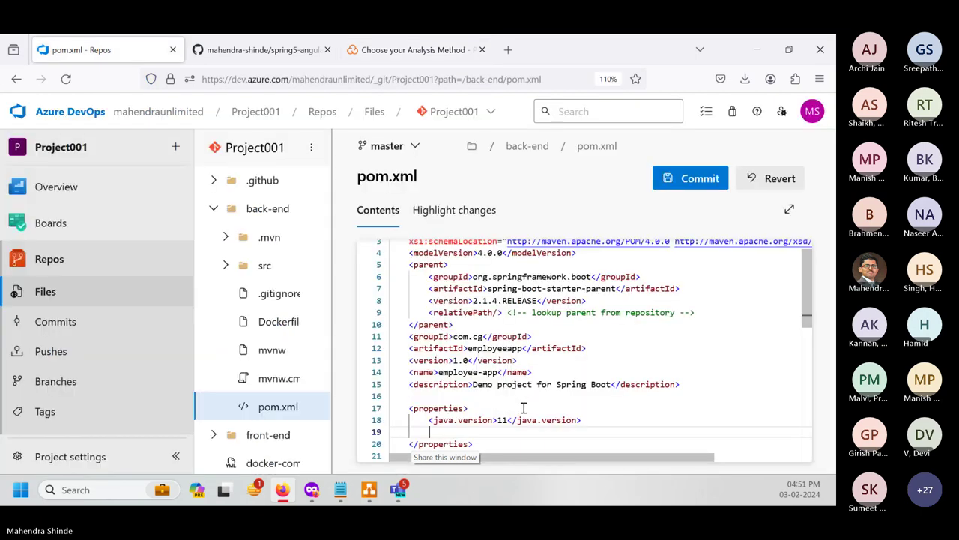
key("ctrl+v")
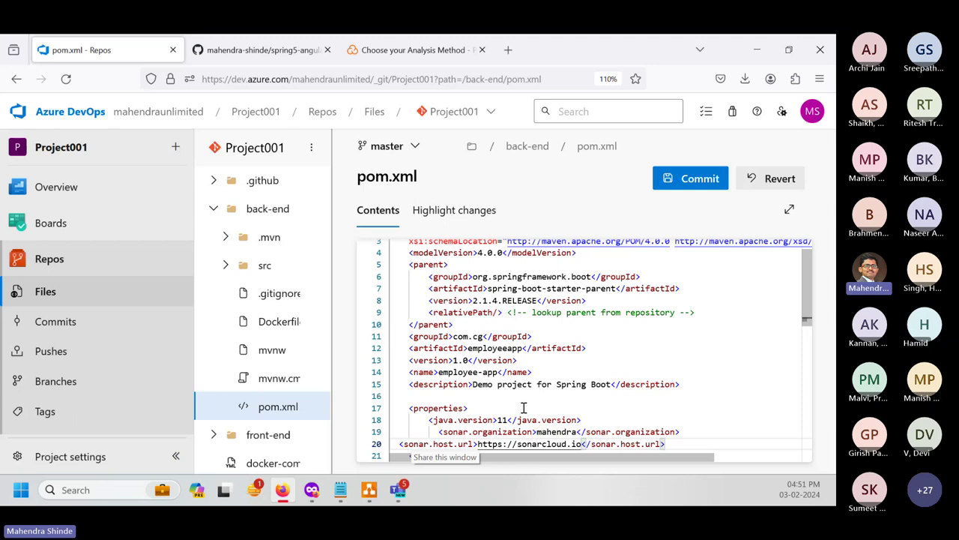
Commit the pom.xml change as 'Updated pom.xml' and go to the pipelines list.
left_click(711, 179)
left_click(760, 442)
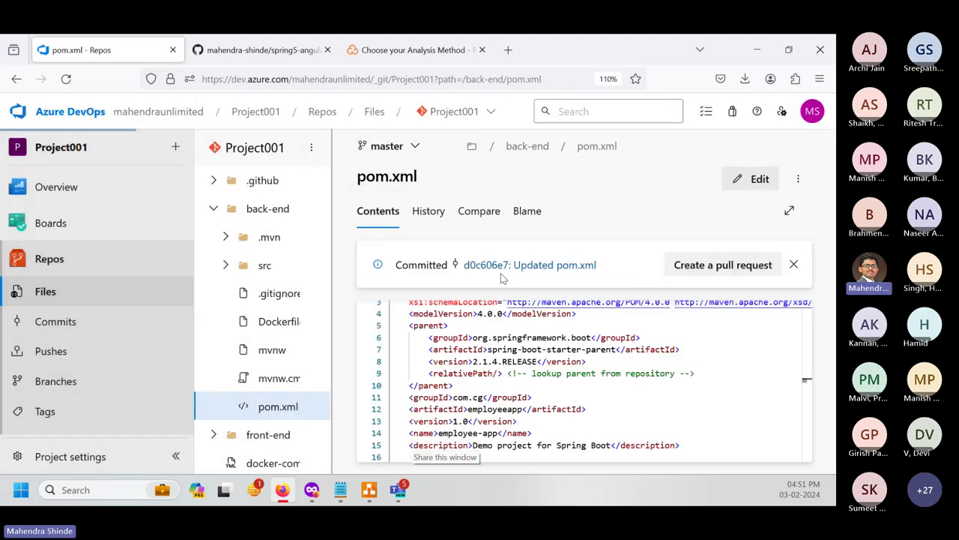
scroll(60, 321, "down", 5)
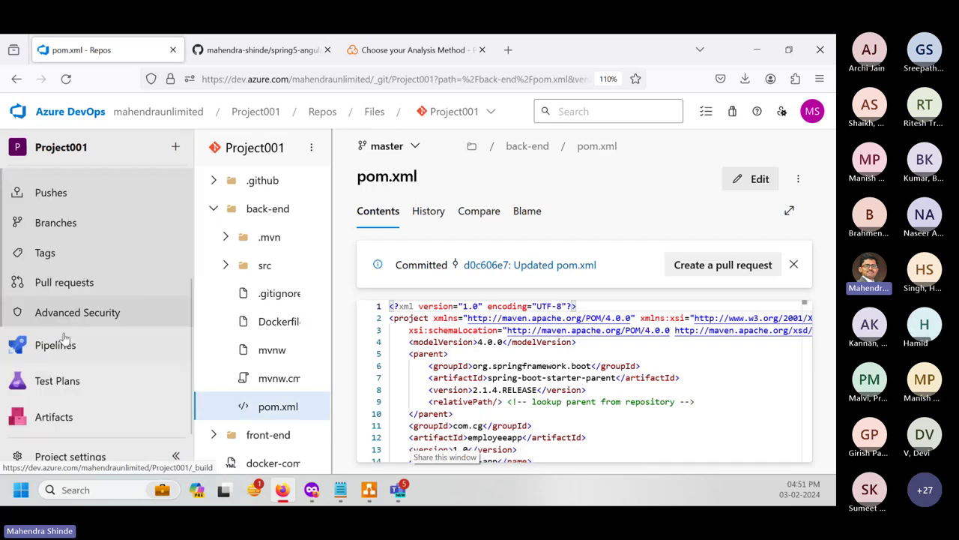
left_click(56, 169)
Start a new Maven-build run on the master branch.
left_click(314, 334)
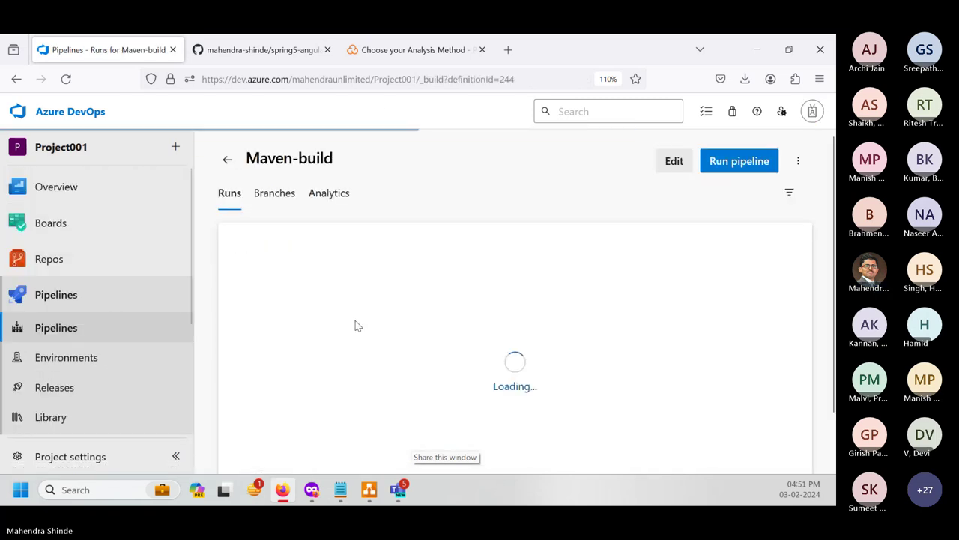
left_click(734, 161)
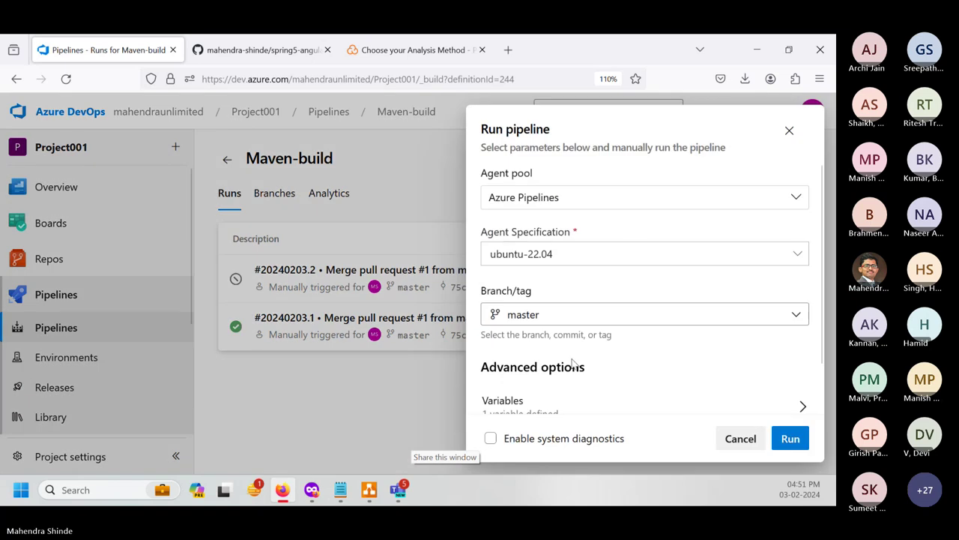
left_click(800, 441)
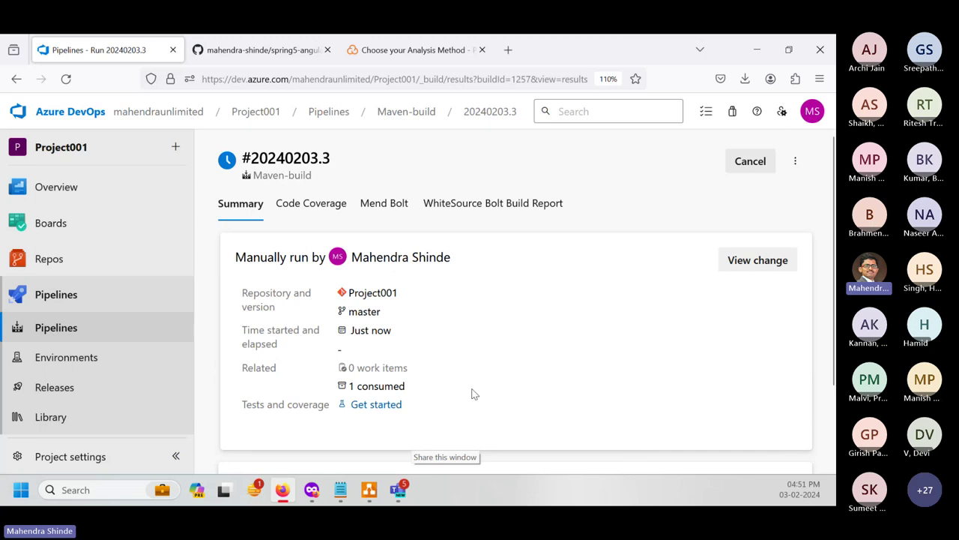
Open Agent job 1's logs, check the SonarCloud instructions, then view the Prepare analysis on SonarCloud log.
scroll(473, 394, "down", 3)
left_click(349, 447)
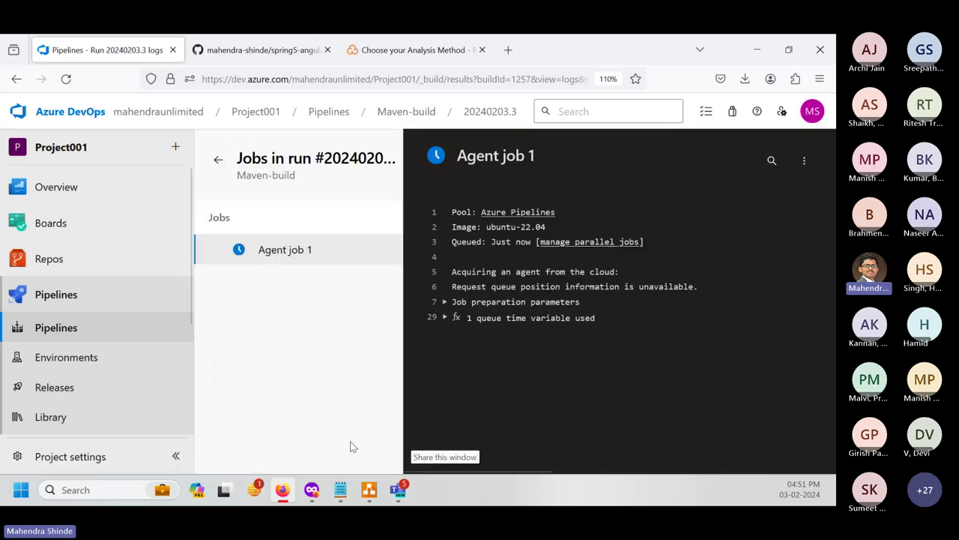
left_click(412, 50)
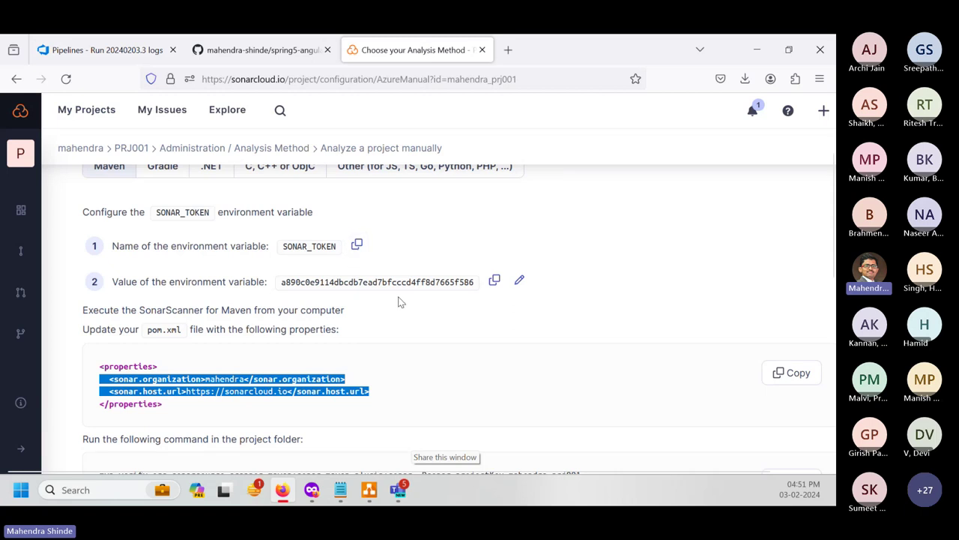
scroll(400, 302, "down", 3)
scroll(401, 303, "down", 1)
scroll(401, 309, "up", 1)
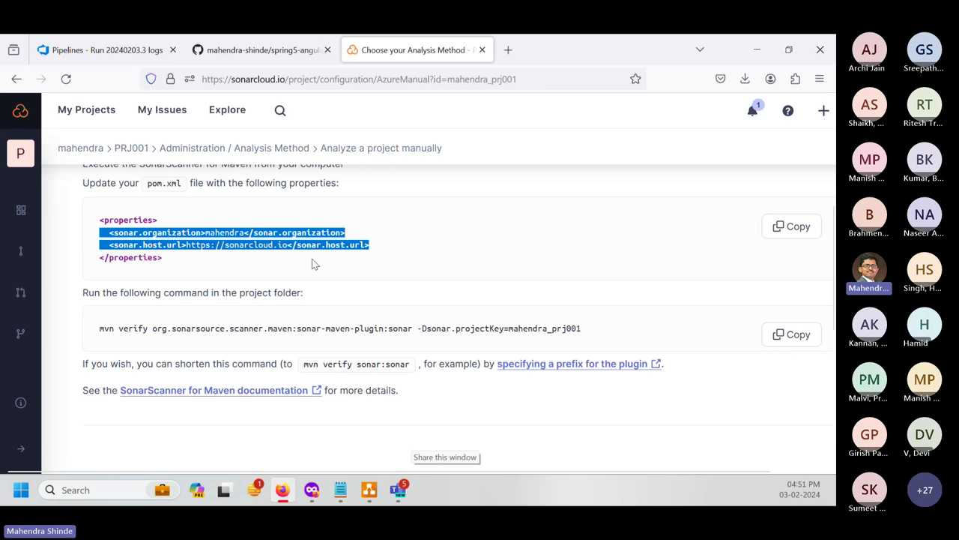
left_click(92, 54)
left_click(281, 342)
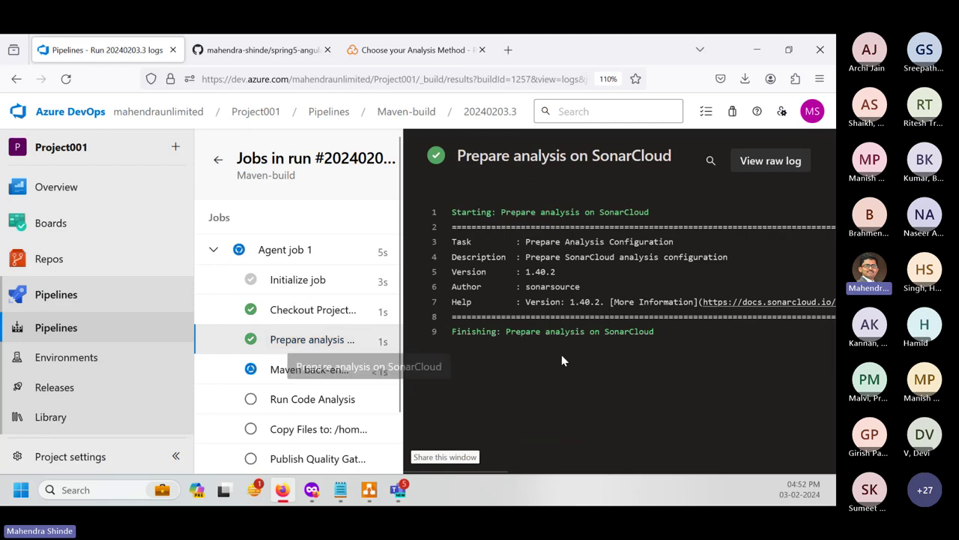
Watch the Maven back-end and Run Code Analysis step logs, then open Project001's project settings.
left_click(289, 372)
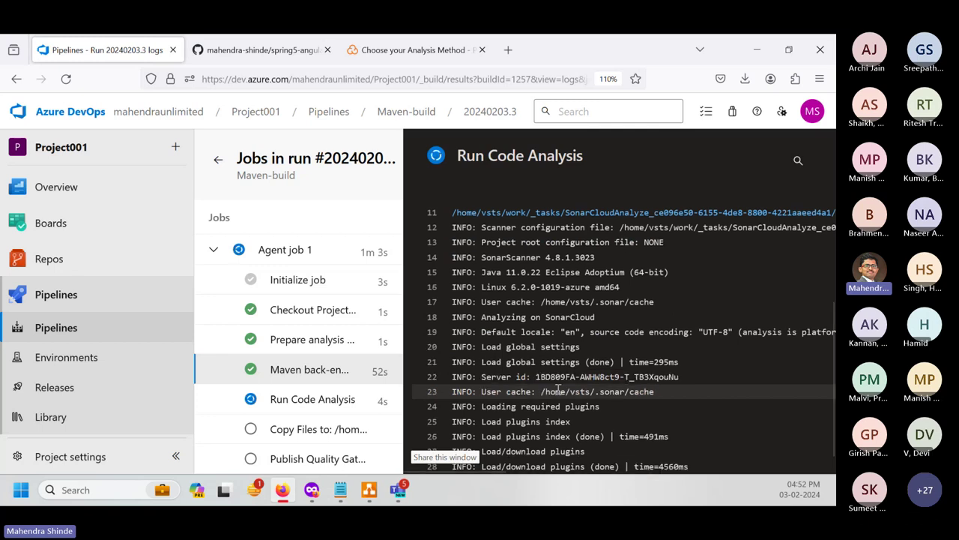
left_click(311, 399)
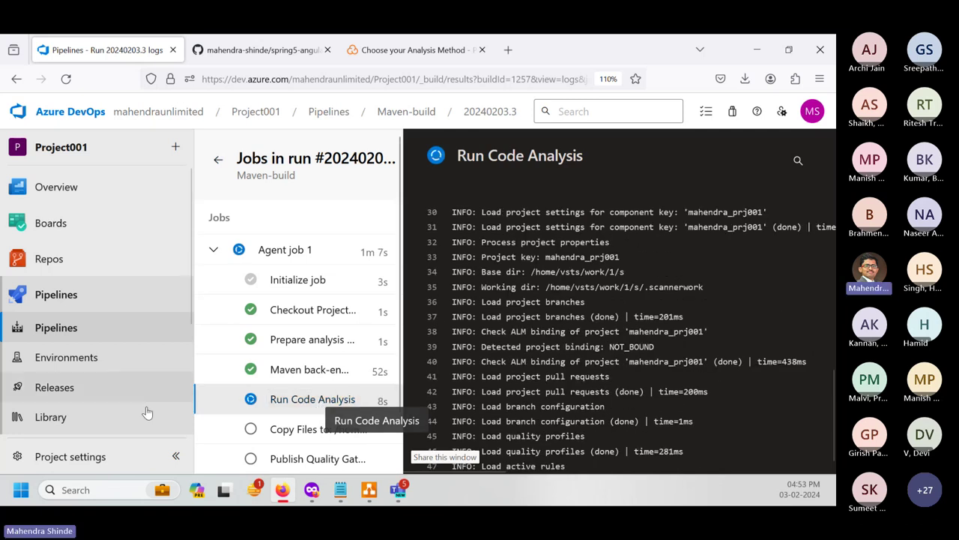
left_click(57, 457)
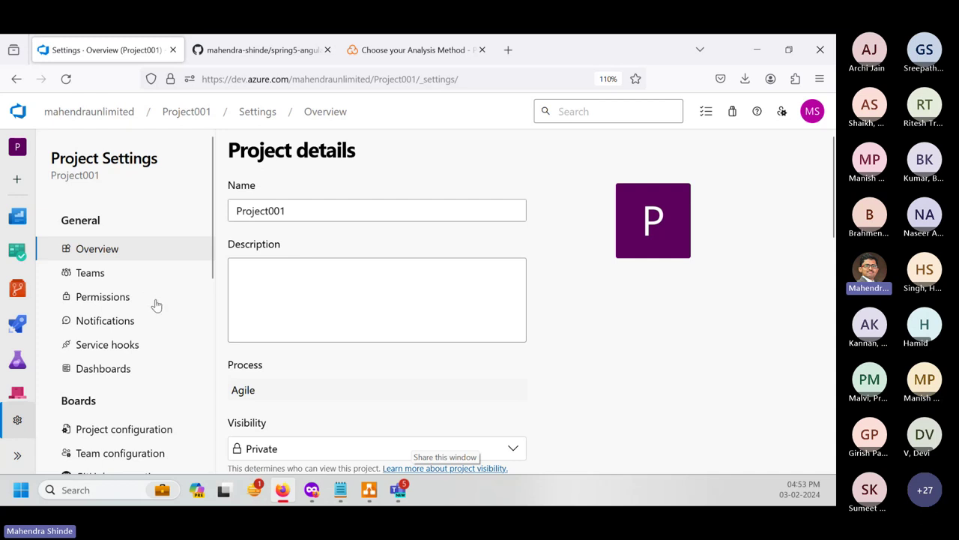
Open Project001's Permissions page and scroll through its security groups list.
left_click(116, 304)
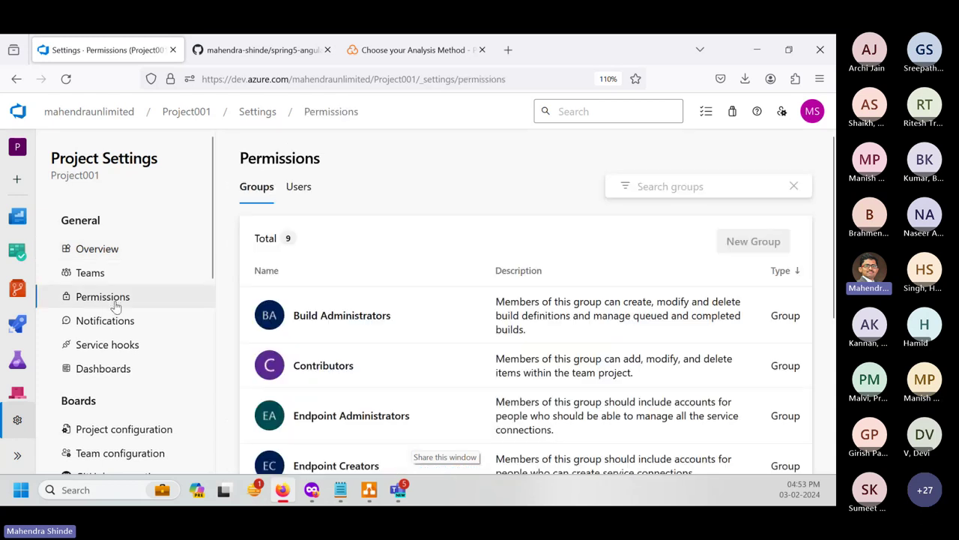
scroll(532, 335, "down", 1)
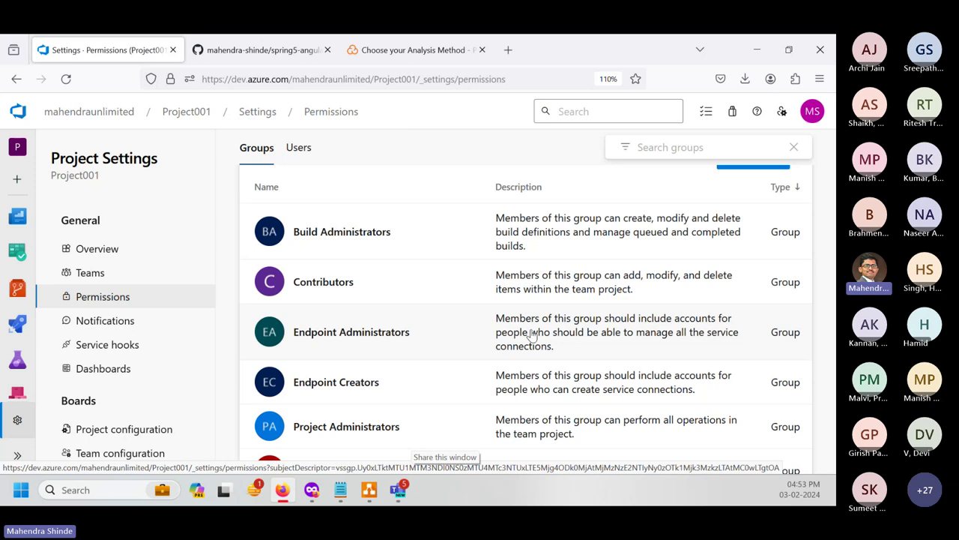
scroll(532, 334, "down", 2)
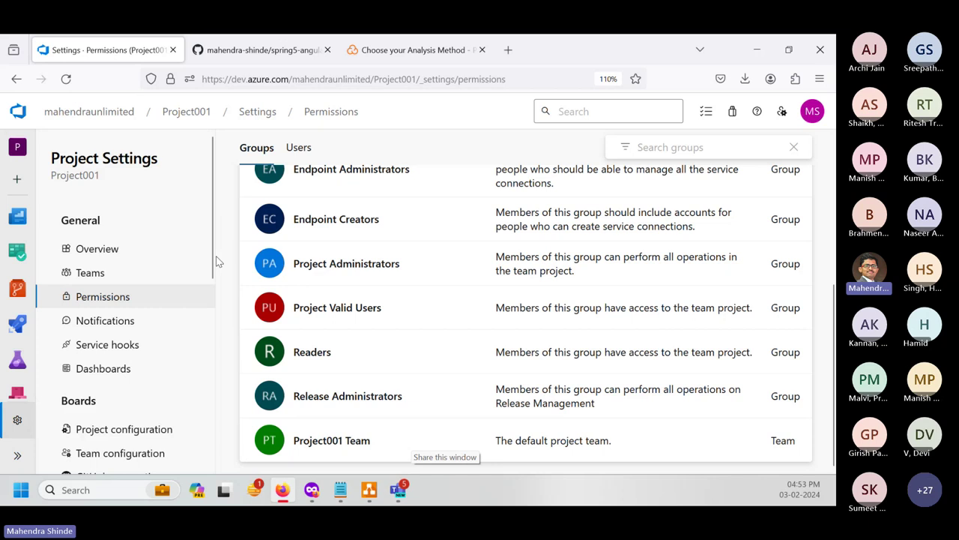
Choose .NET as the build type on the SonarCloud manual analysis page.
left_click(283, 59)
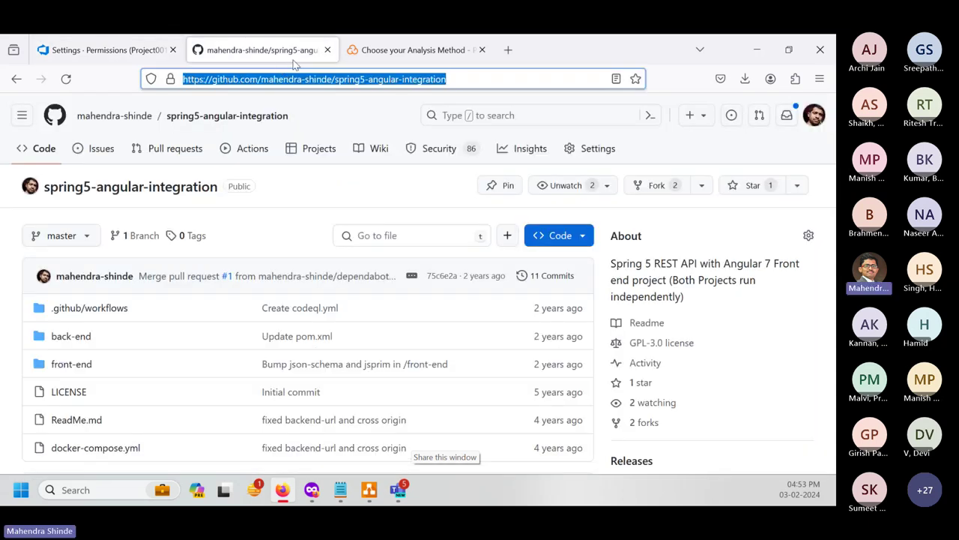
left_click(397, 49)
scroll(172, 300, "up", 3)
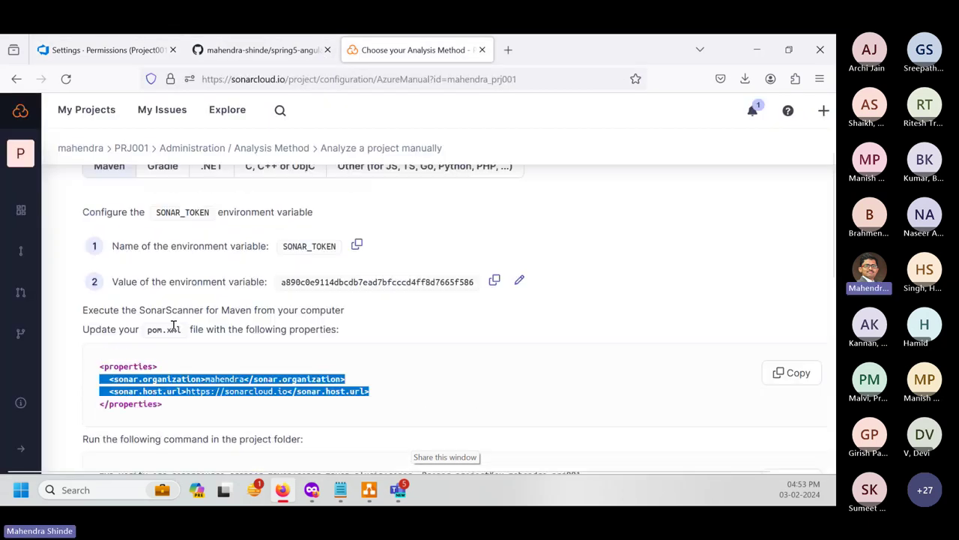
scroll(173, 326, "up", 3)
left_click(212, 312)
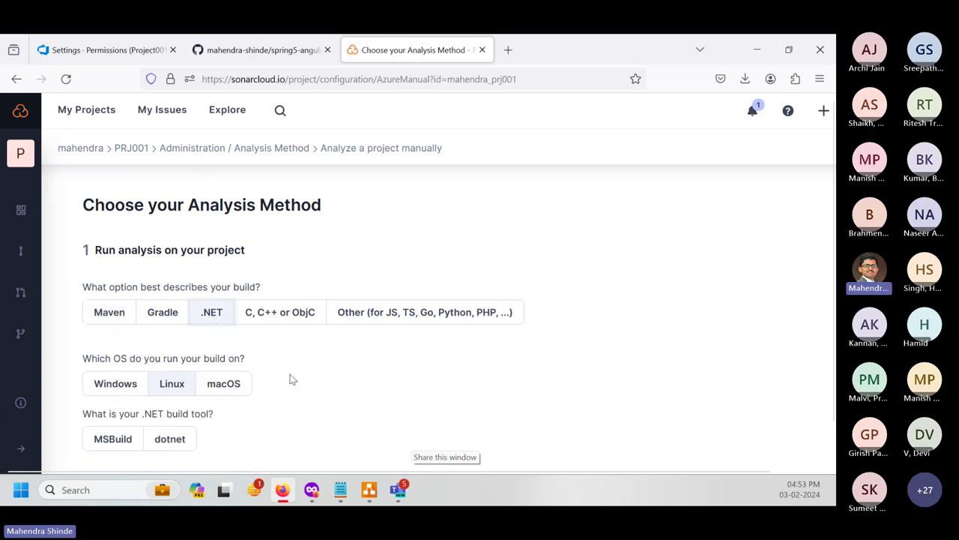
scroll(314, 400, "down", 1)
Pick Windows with the dotnet build tool, read the scanner steps, then return to Azure DevOps' project overview.
left_click(115, 343)
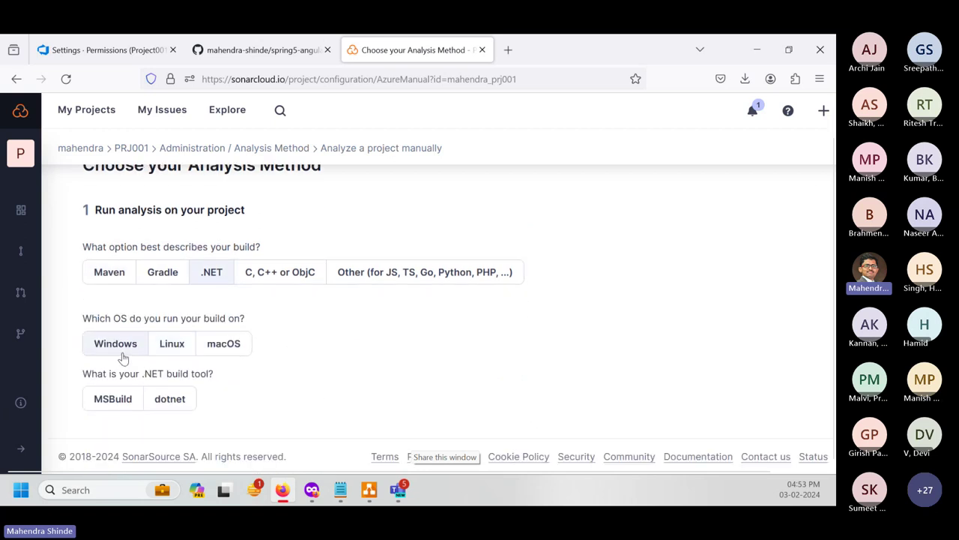
left_click(130, 400)
scroll(224, 330, "down", 3)
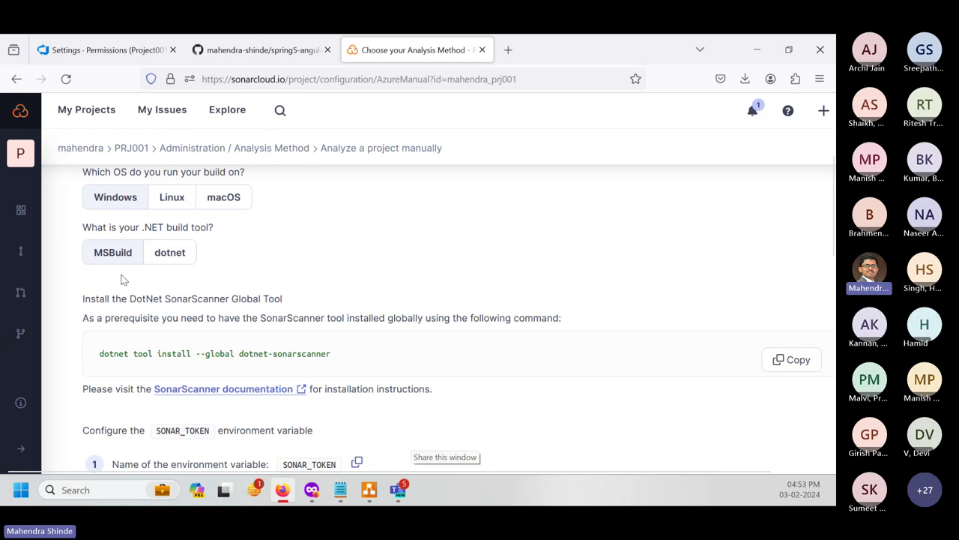
left_click(171, 260)
left_click(101, 258)
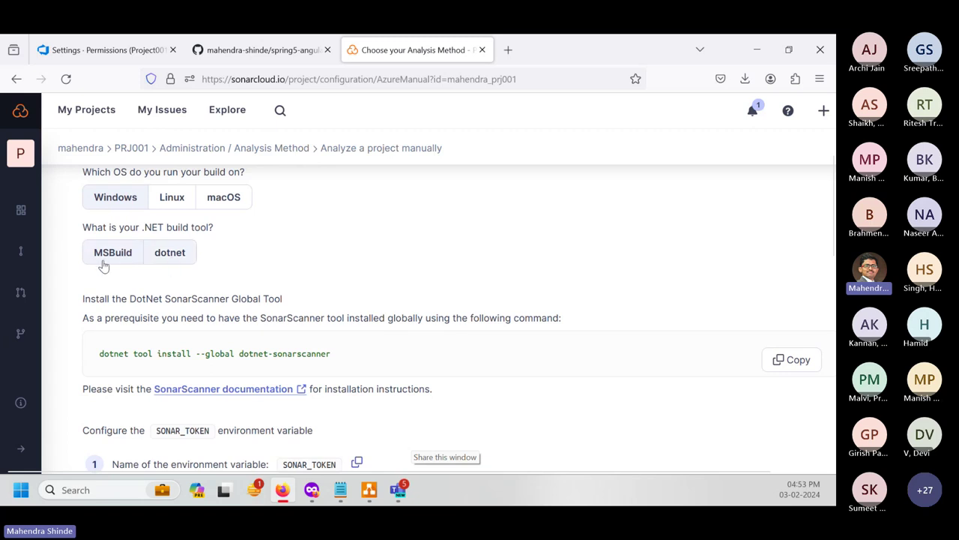
left_click(169, 262)
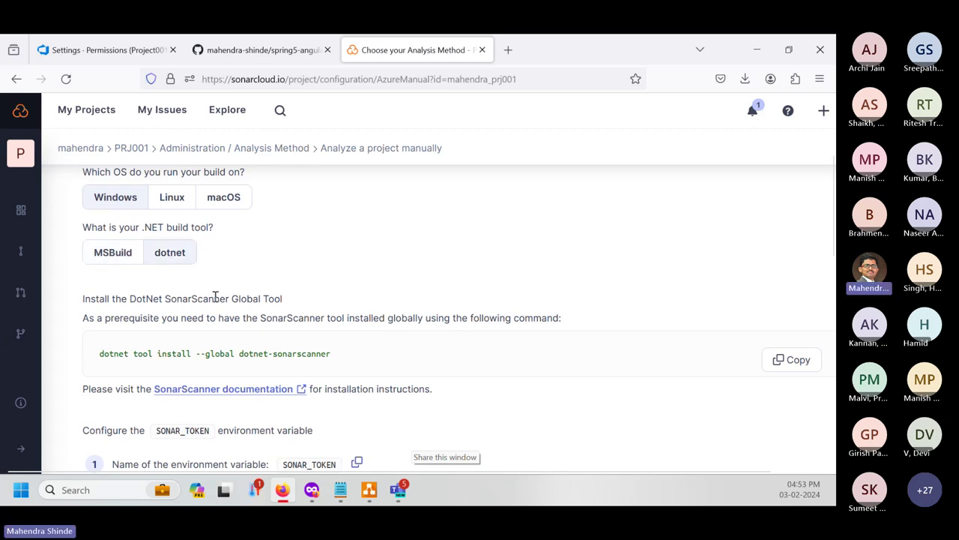
scroll(435, 403, "down", 3)
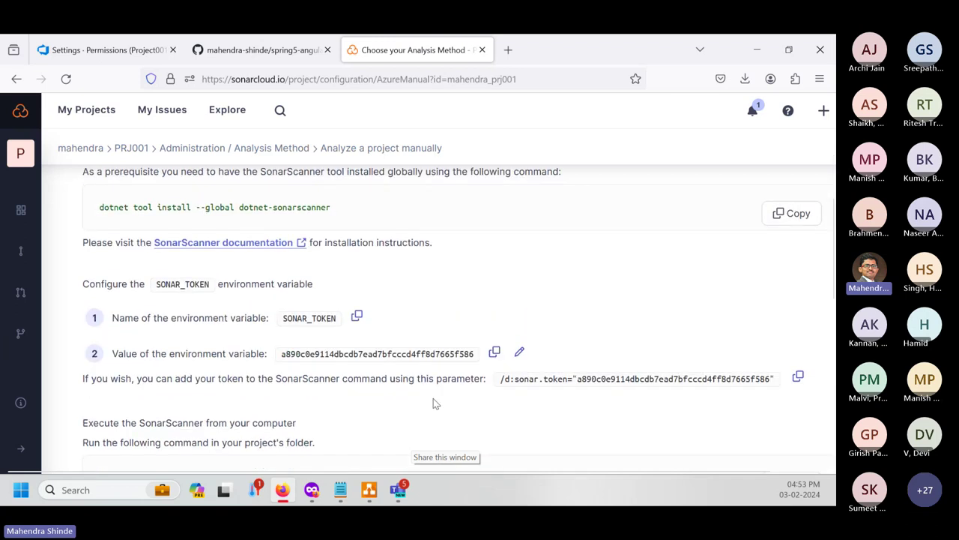
scroll(435, 404, "down", 3)
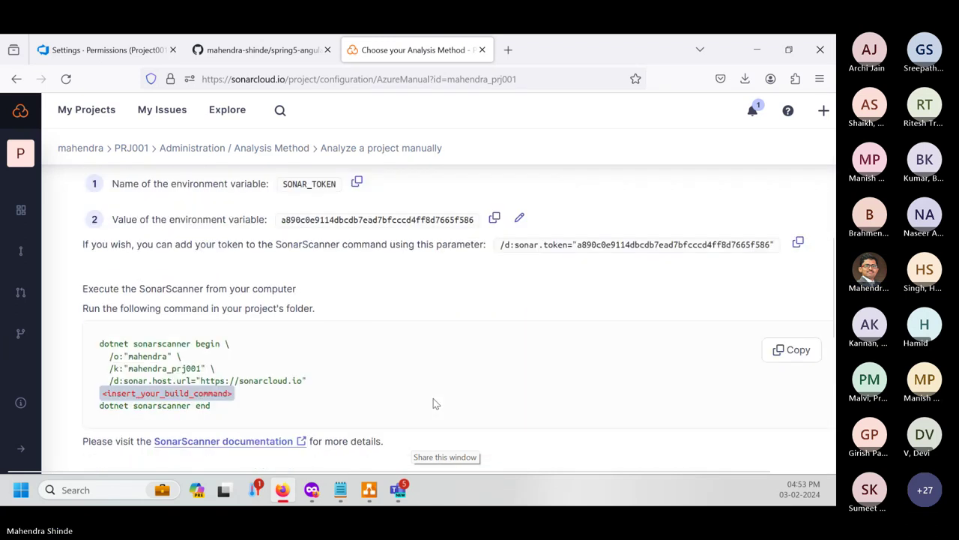
scroll(435, 403, "down", 2)
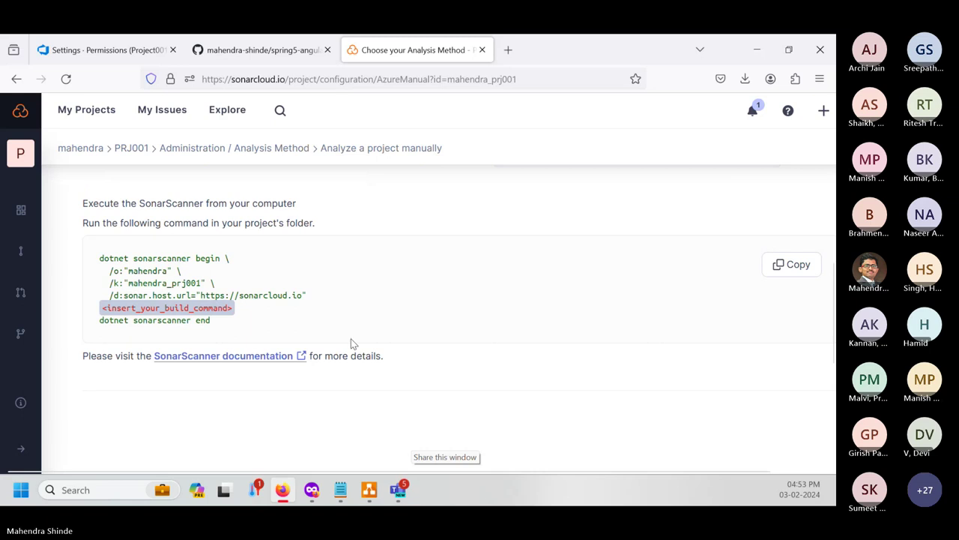
key("ctrl+Tab")
key("alt+Left")
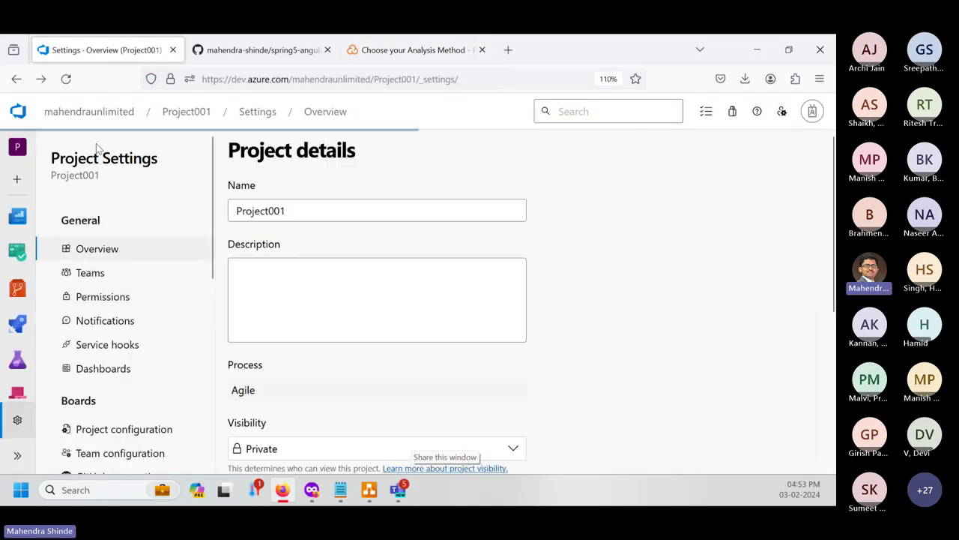
Return to run 20240203.3's log, collapse the sidebar and scroll to the Java 11 deprecation error.
left_click(15, 81)
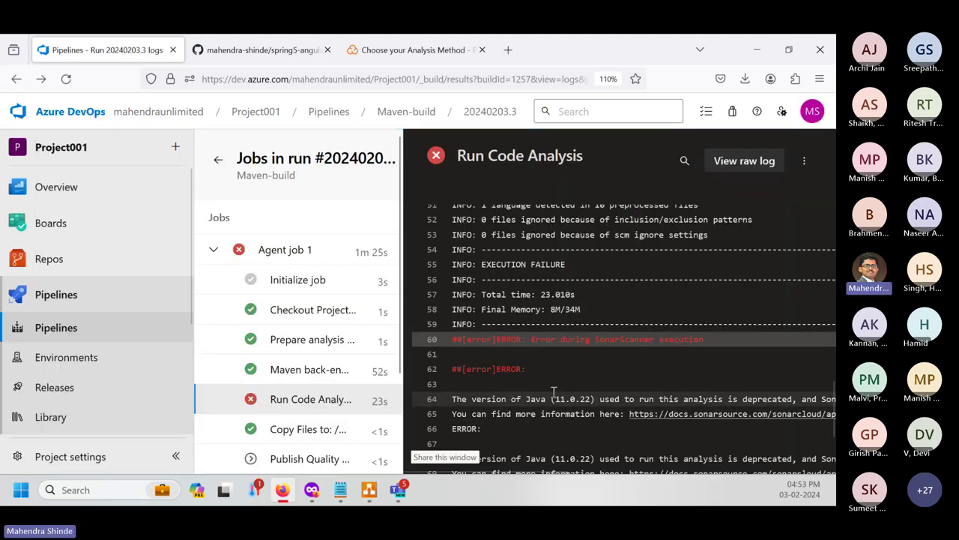
left_click(178, 456)
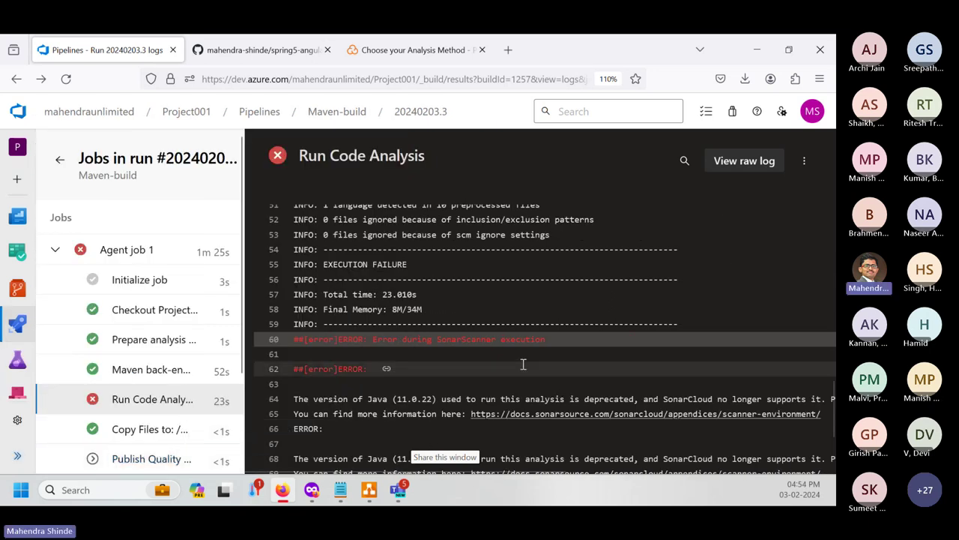
scroll(523, 364, "down", 2)
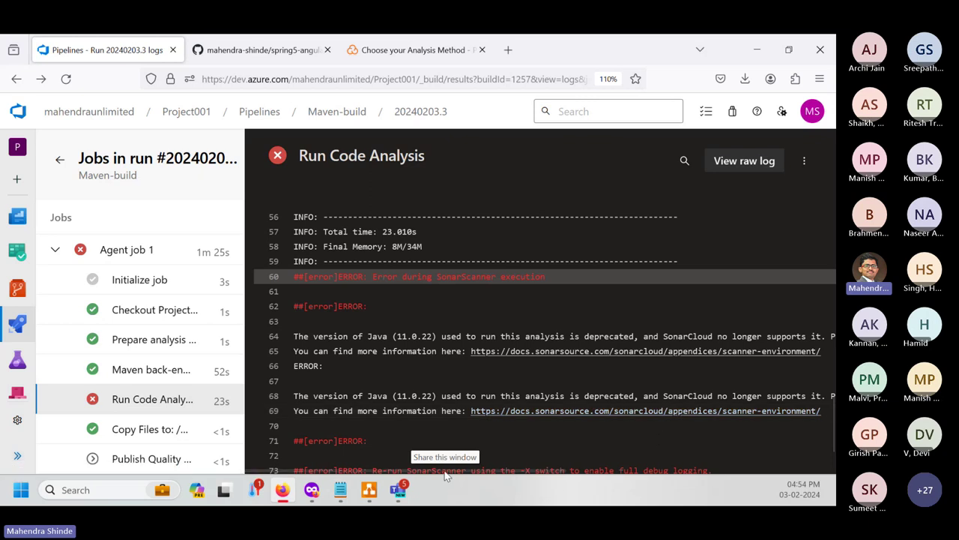
mouse_move(446, 474)
left_mouse_down()
mouse_move(614, 480)
mouse_move(448, 487)
left_mouse_up()
Edit the Maven-build pipeline so Run Code Analysis uses the JAVA_HOME_17_X64 JDK.
left_click(60, 159)
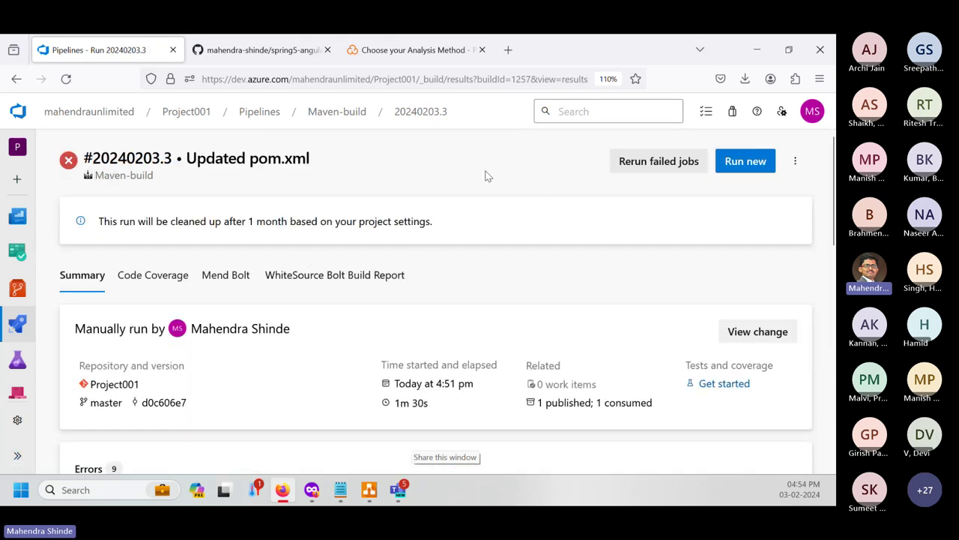
left_click(795, 162)
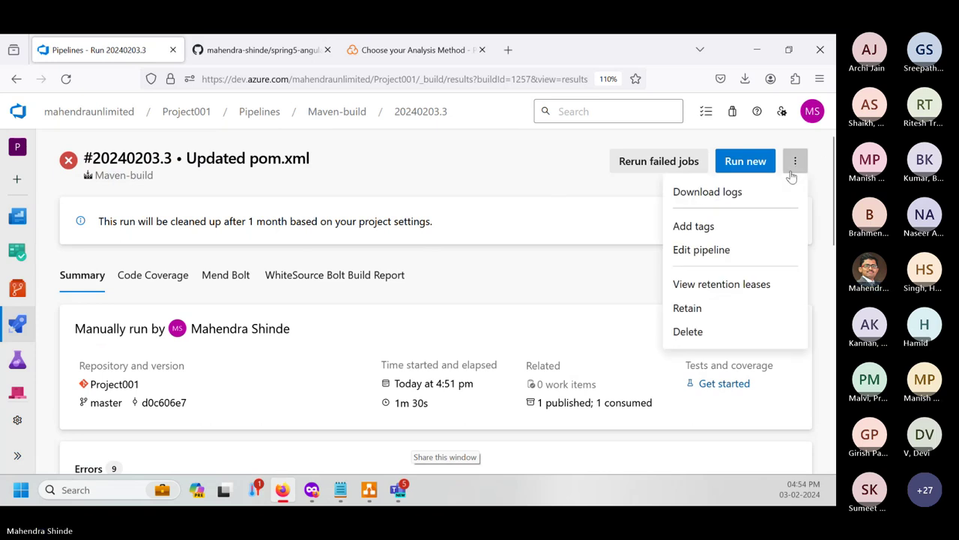
left_click(731, 250)
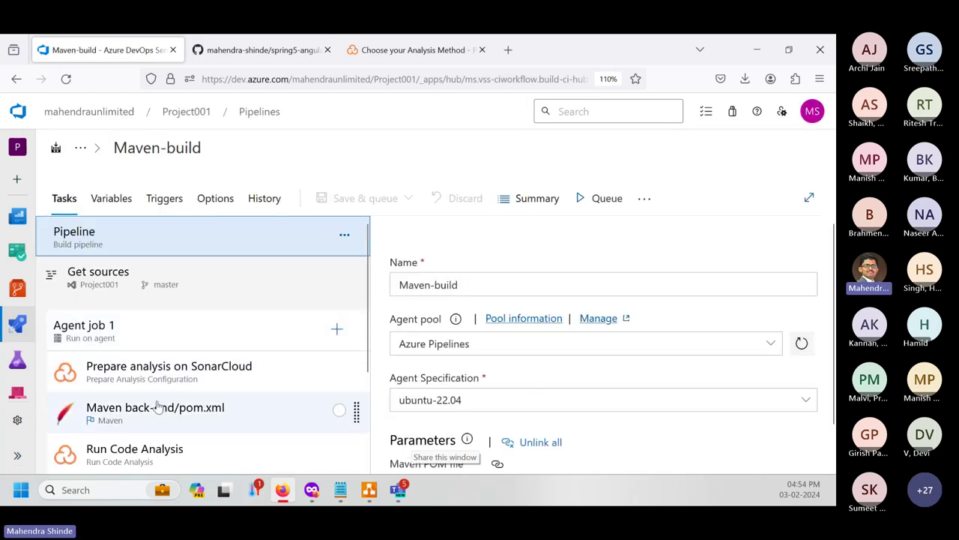
left_click(168, 379)
left_click(150, 449)
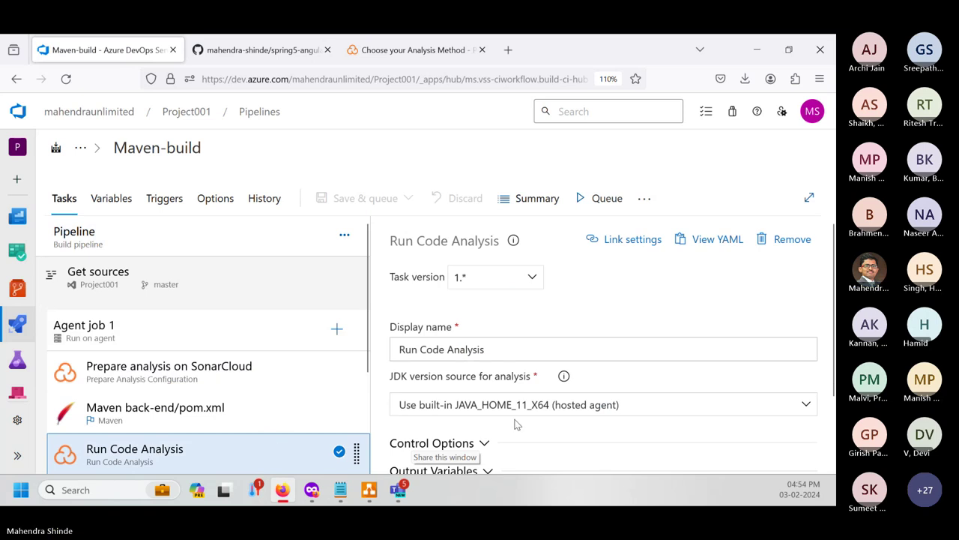
scroll(555, 387, "down", 2)
left_click(552, 317)
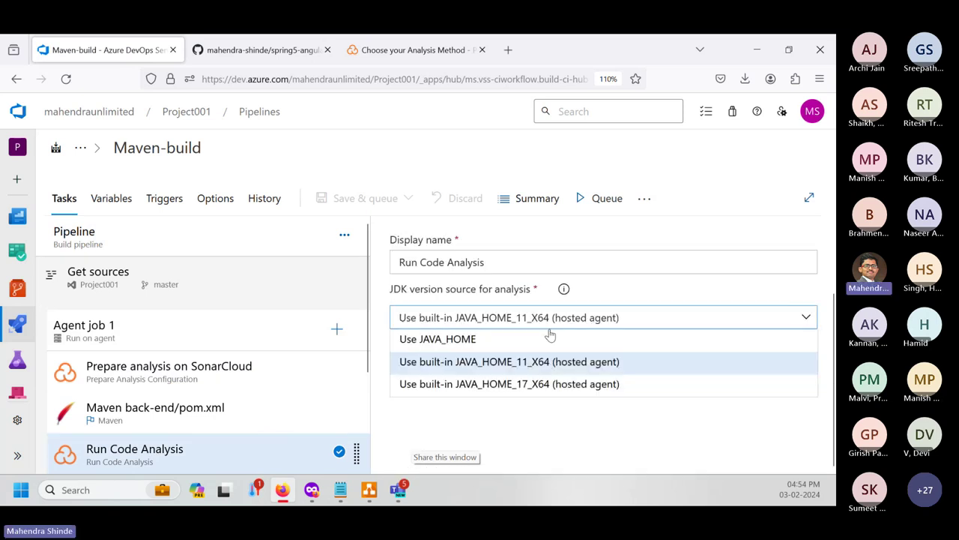
left_click(528, 384)
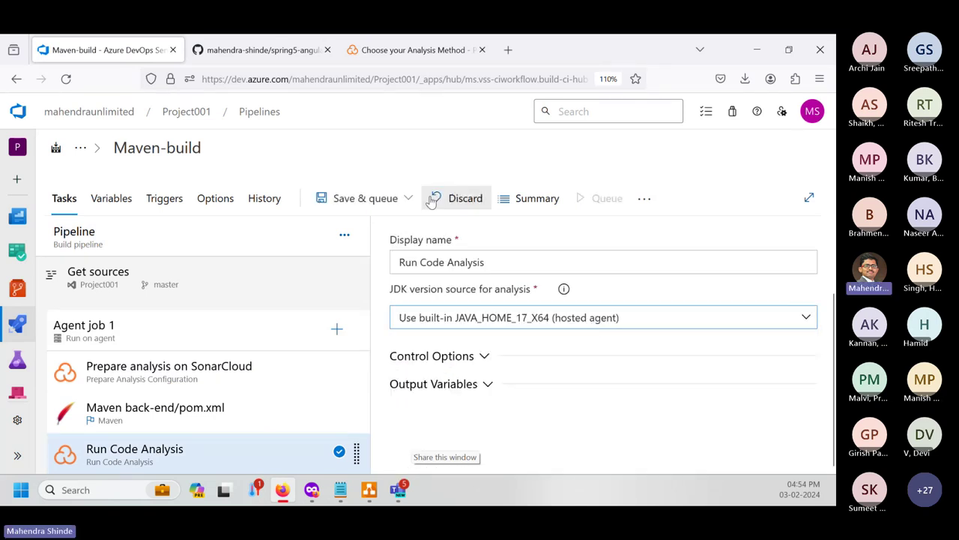
Save the pipeline and queue a new run.
left_click(361, 198)
left_click(362, 228)
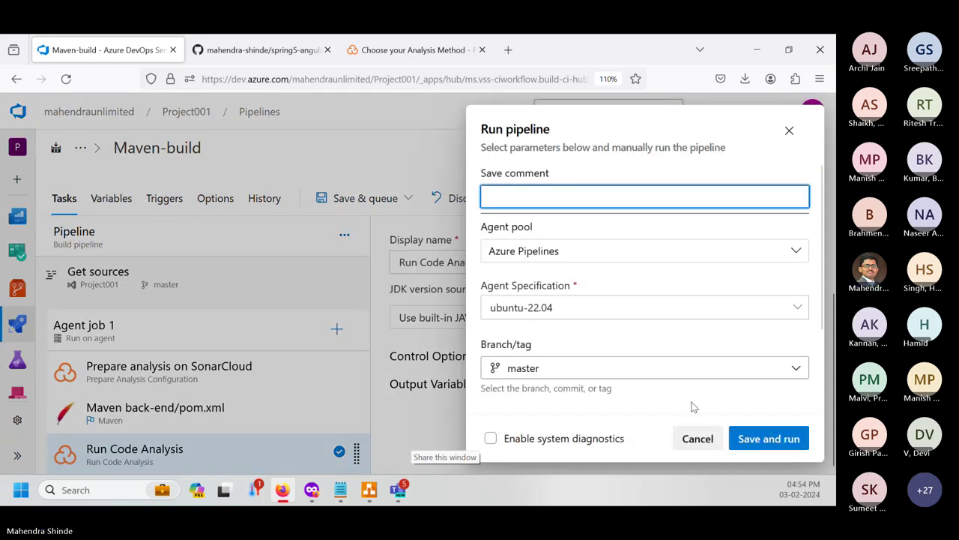
left_click(752, 437)
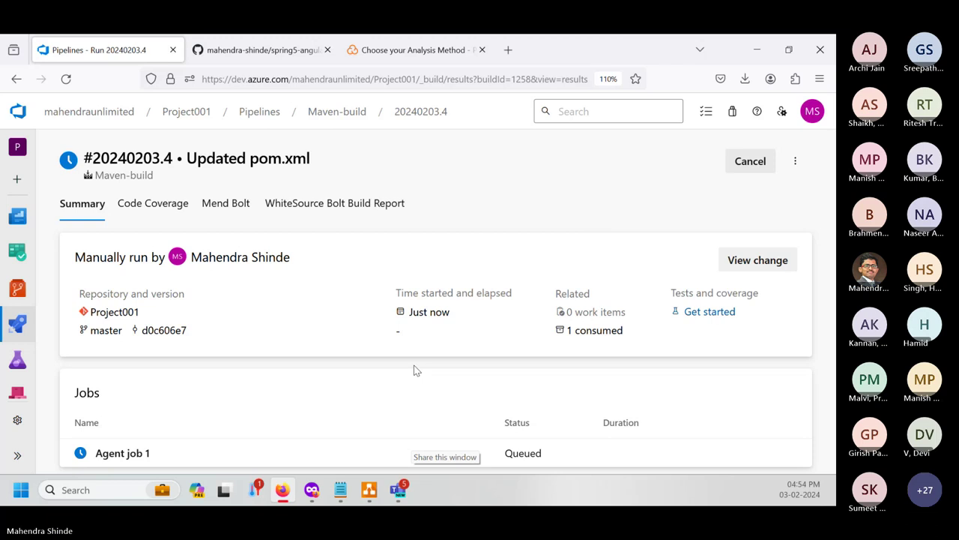
Follow Agent job 1's live log for run 20240203.4 and open Project settings in a new tab.
left_click(237, 454)
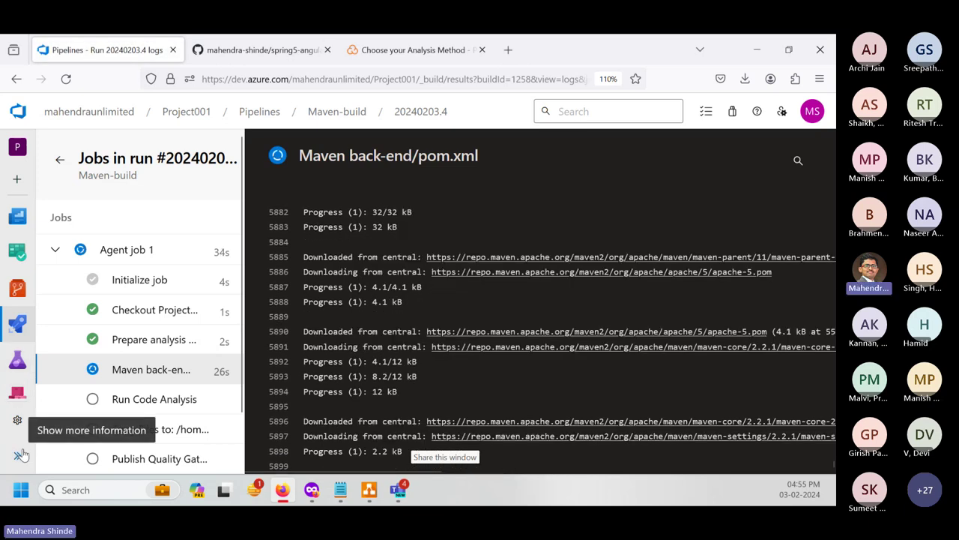
left_click(21, 454)
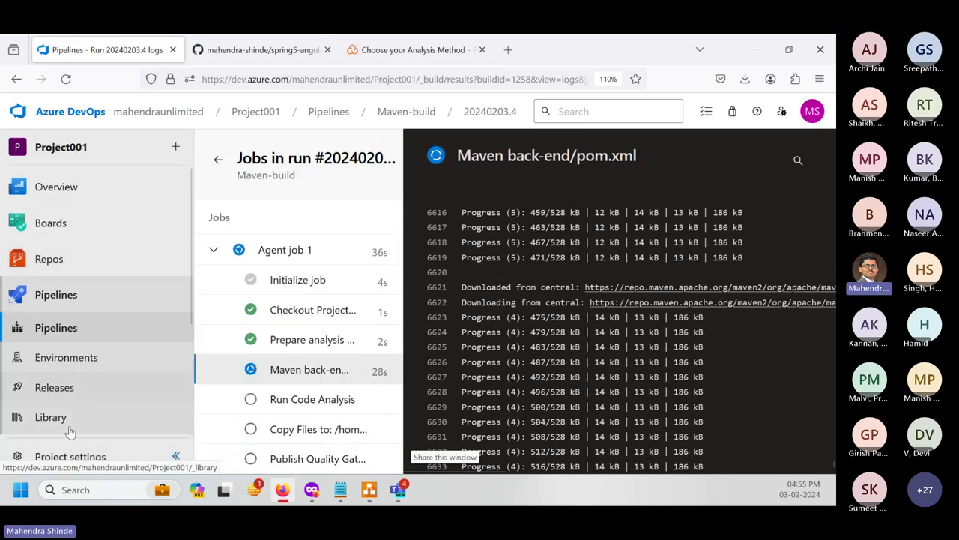
middle_click(46, 454)
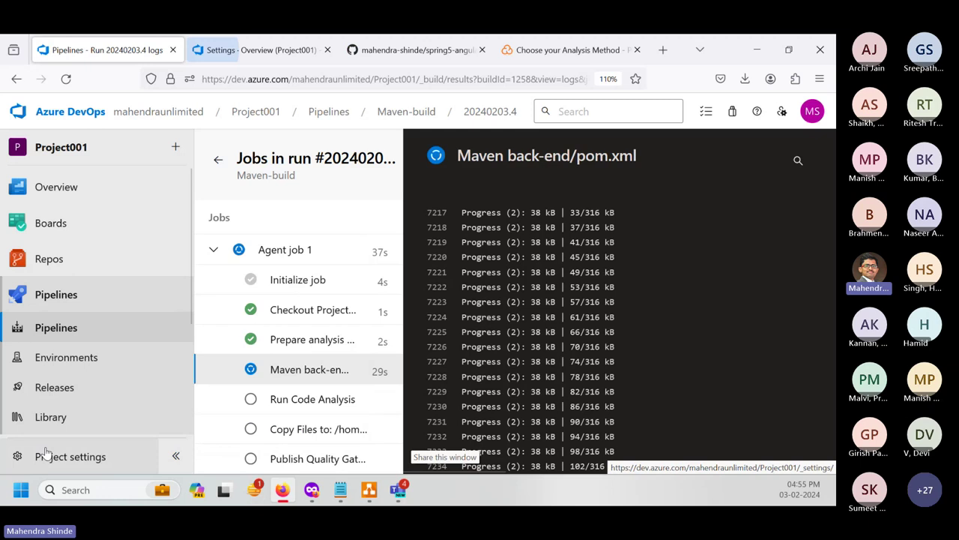
On the settings tab, open Project001's Permissions and list its individual users.
left_click(215, 55)
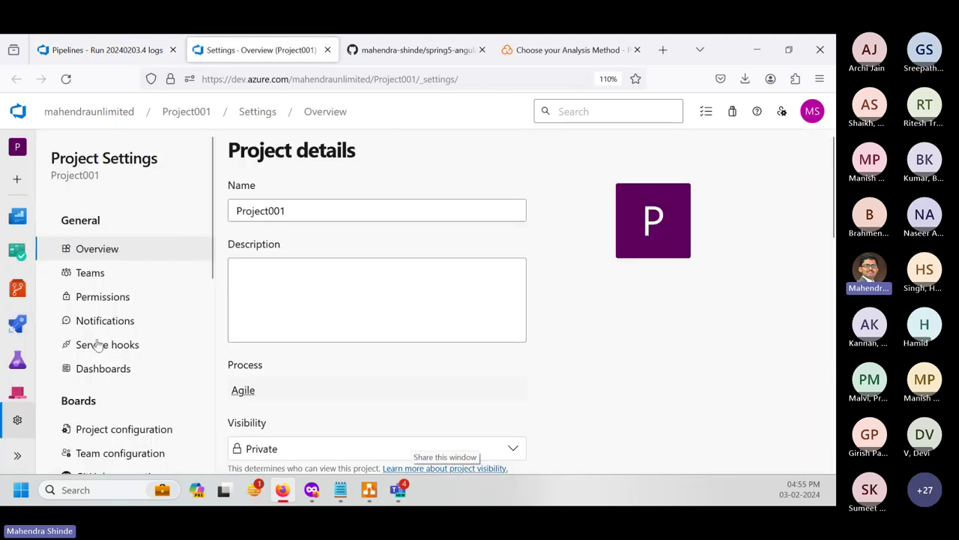
left_click(116, 304)
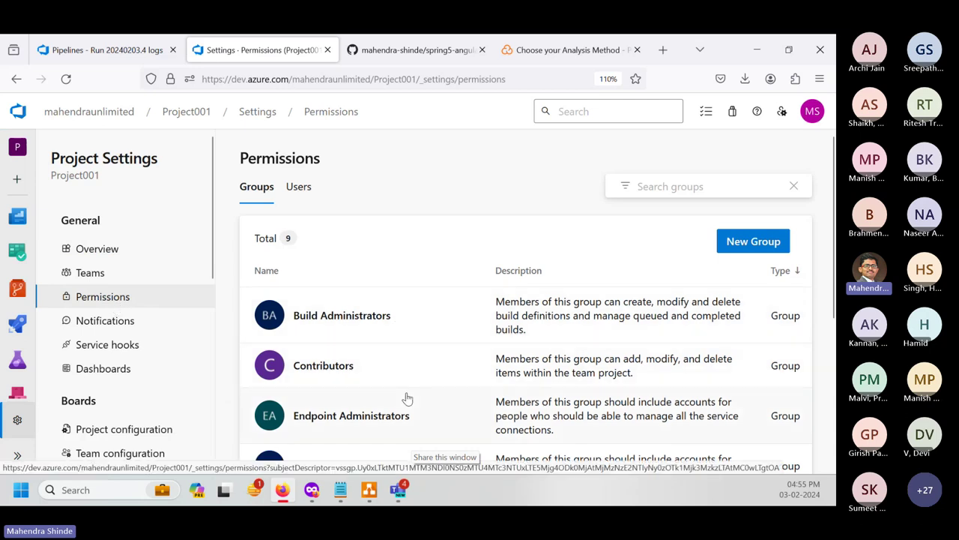
scroll(407, 367, "down", 5)
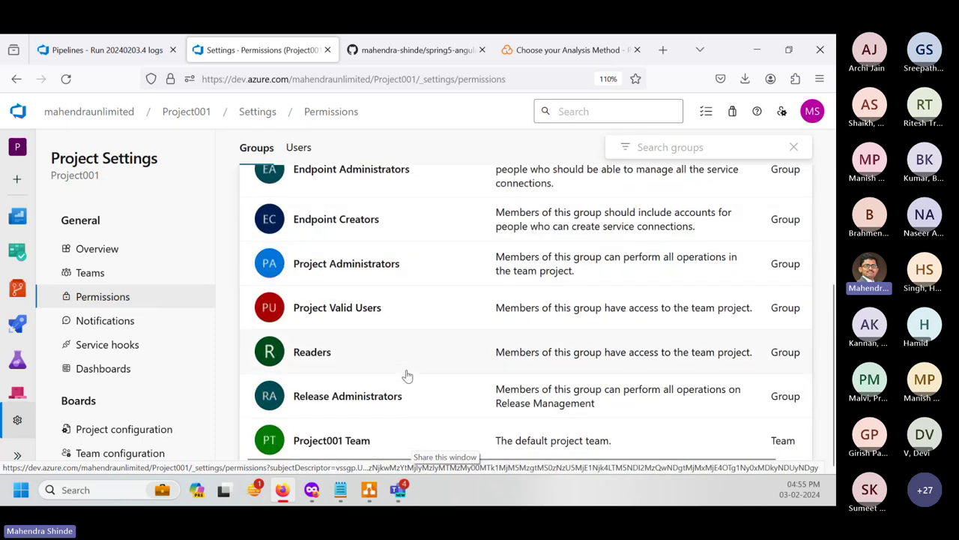
scroll(407, 375, "up", 5)
left_click(299, 188)
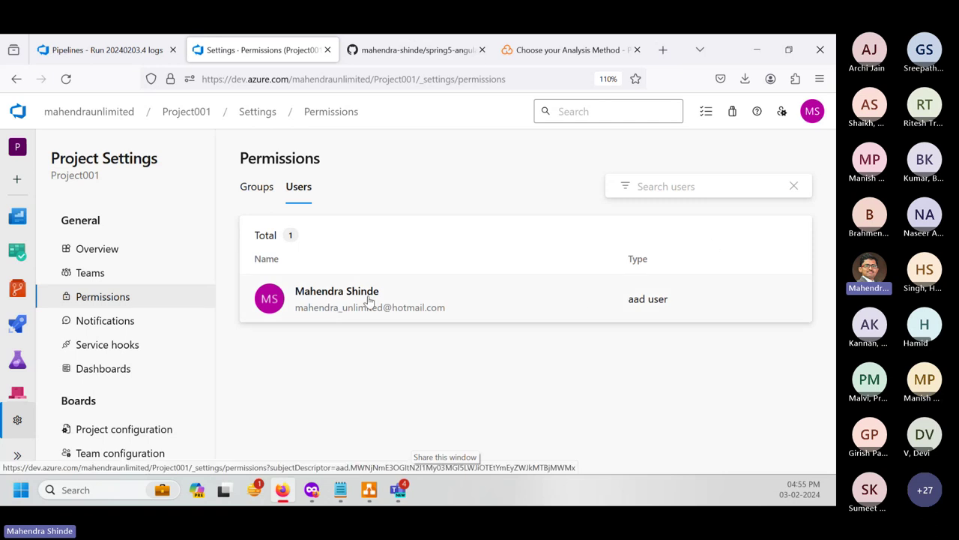
left_click(441, 301)
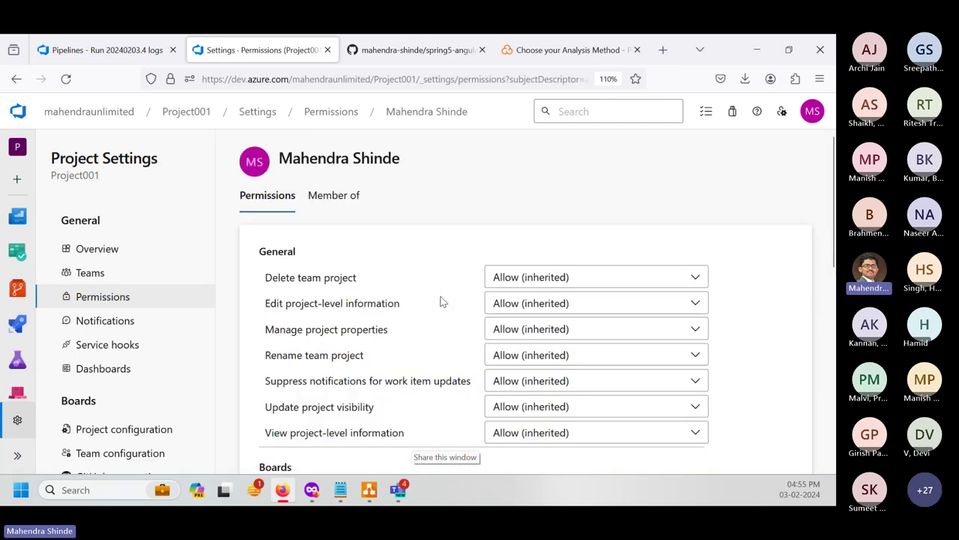
left_click(334, 194)
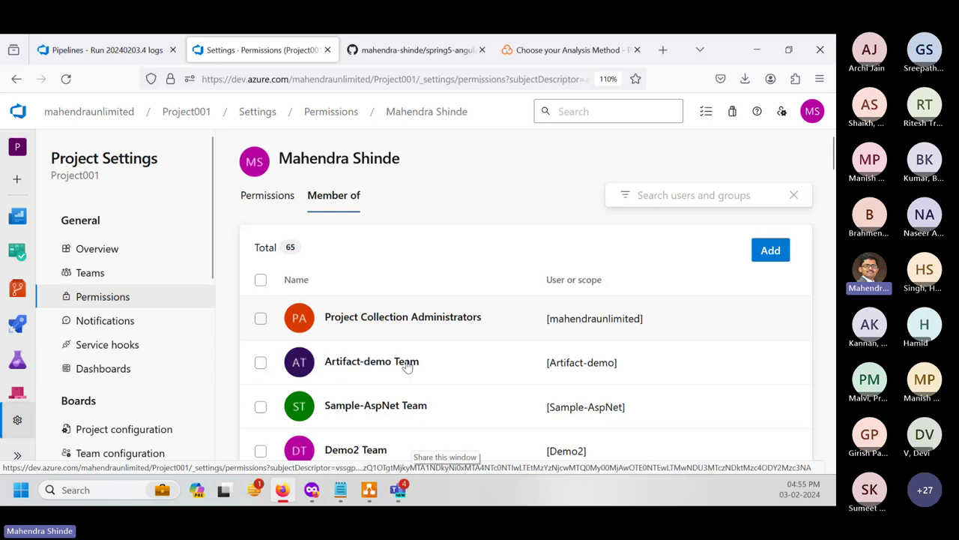
scroll(432, 386, "down", 2)
scroll(432, 385, "down", 1)
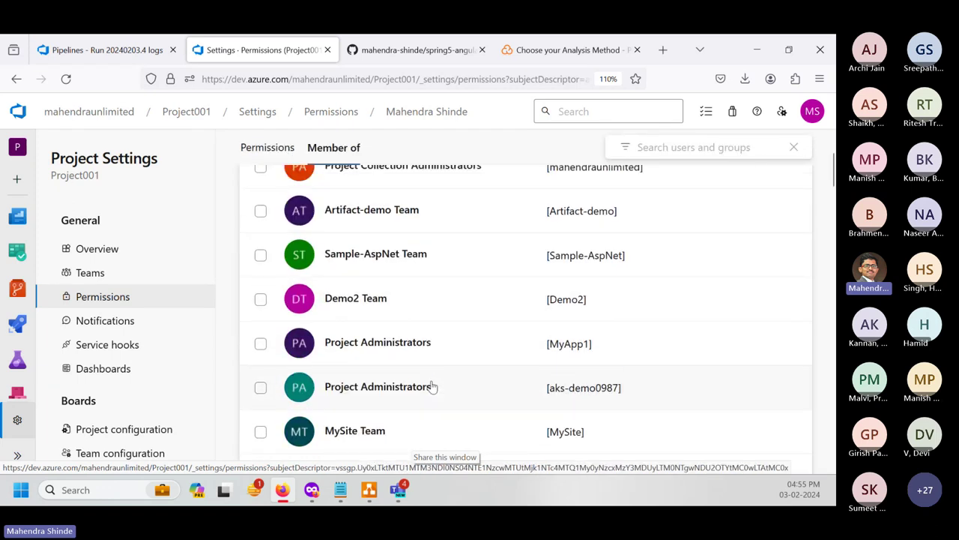
scroll(429, 385, "up", 4)
left_click(274, 193)
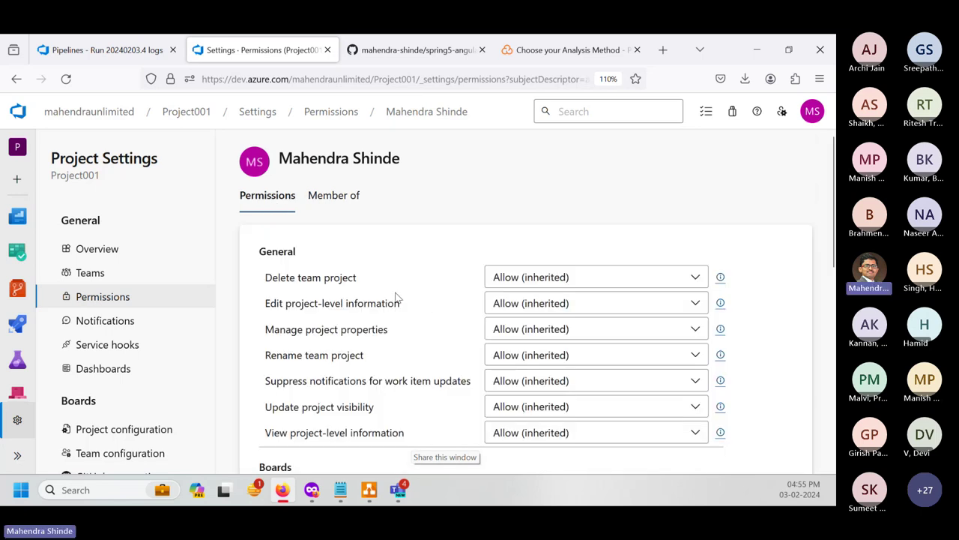
left_click(551, 278)
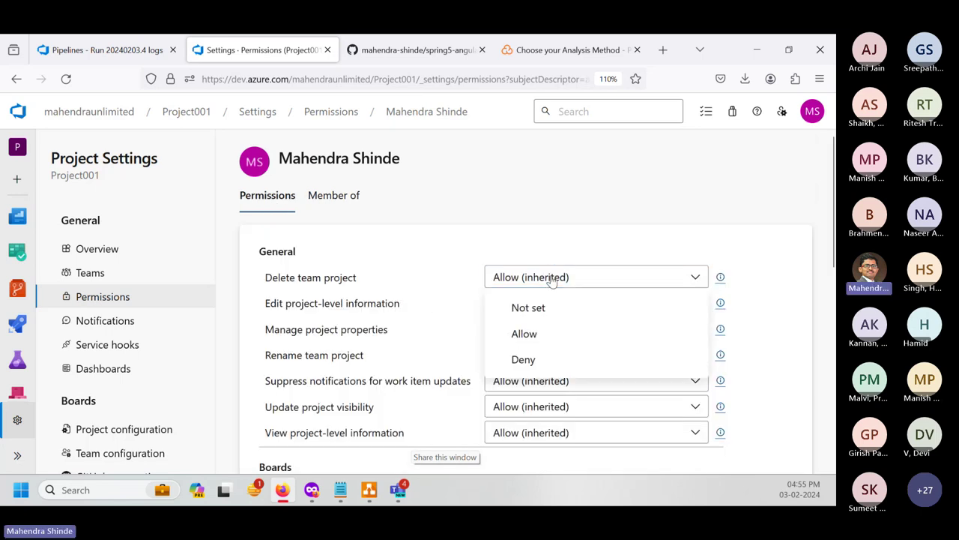
left_click(551, 278)
left_click(551, 279)
left_click(551, 278)
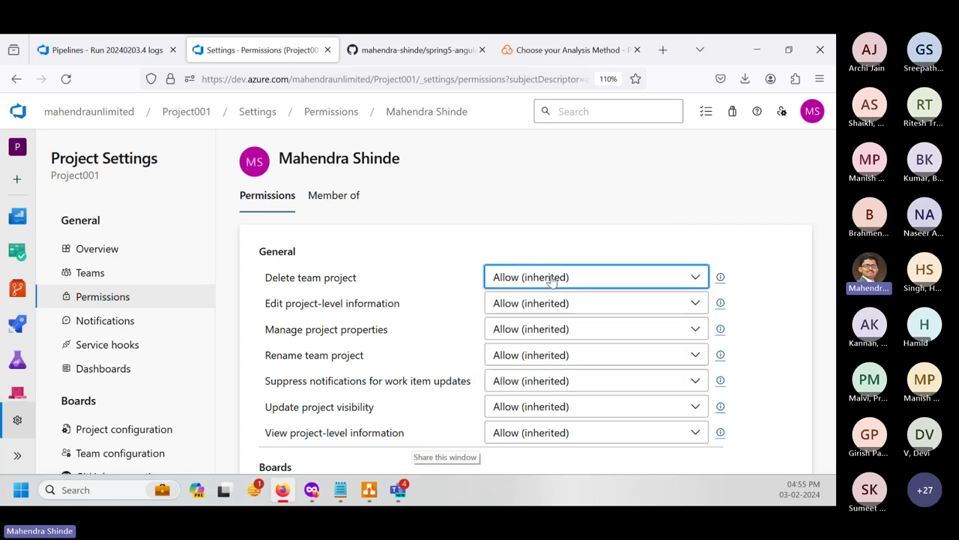
scroll(439, 398, "down", 2)
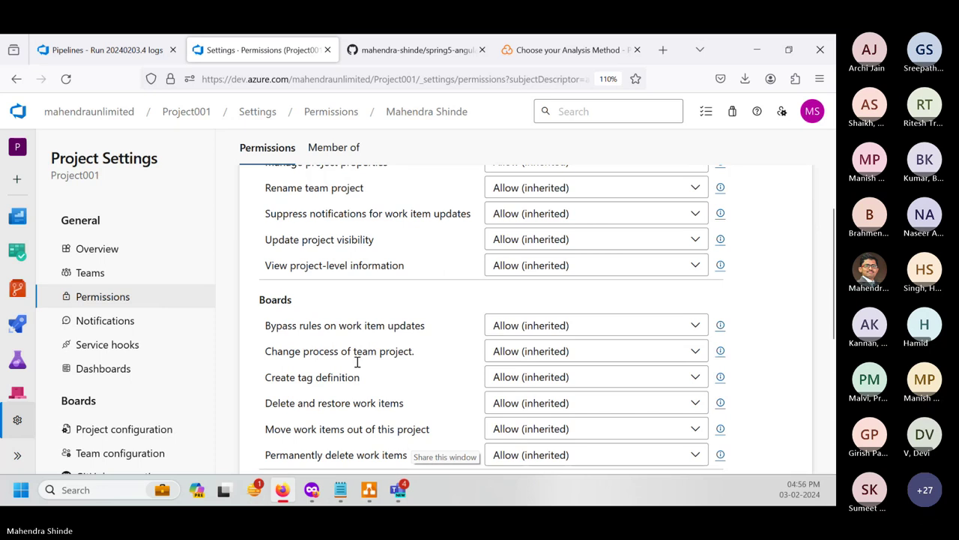
scroll(381, 388, "down", 4)
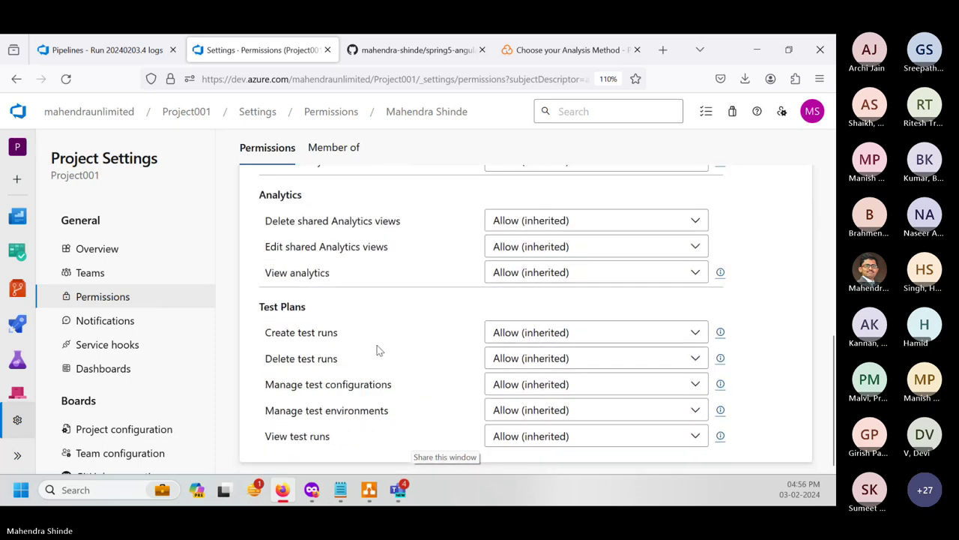
scroll(378, 350, "up", 4)
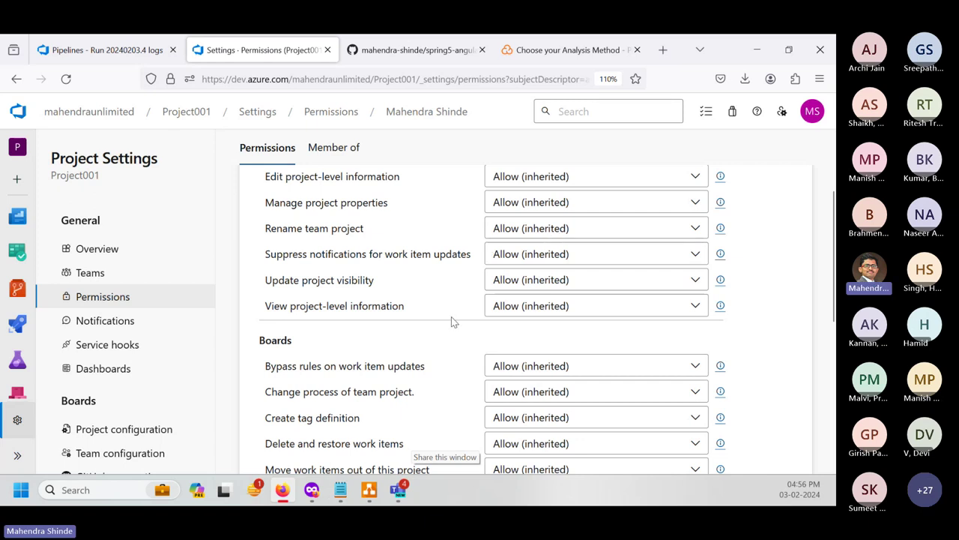
scroll(448, 352, "down", 3)
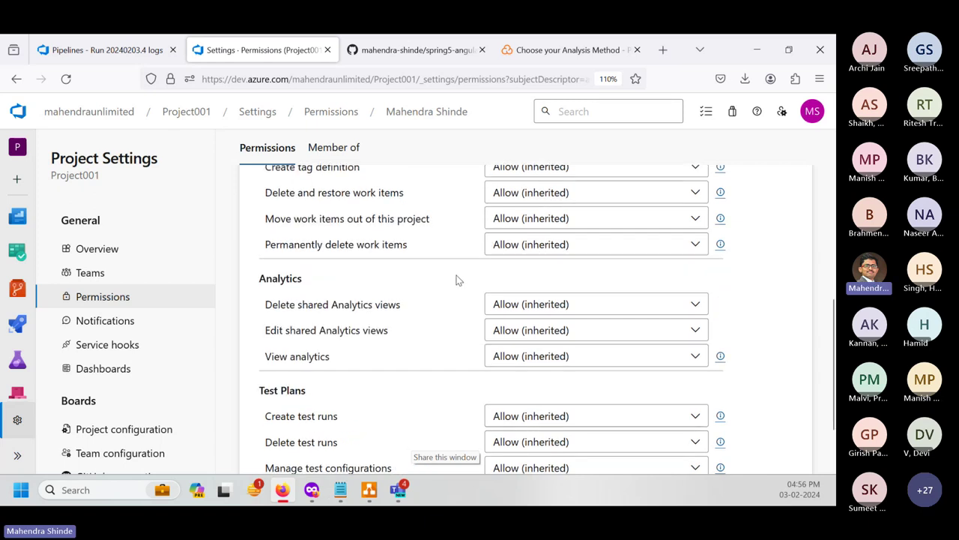
scroll(390, 409, "down", 1)
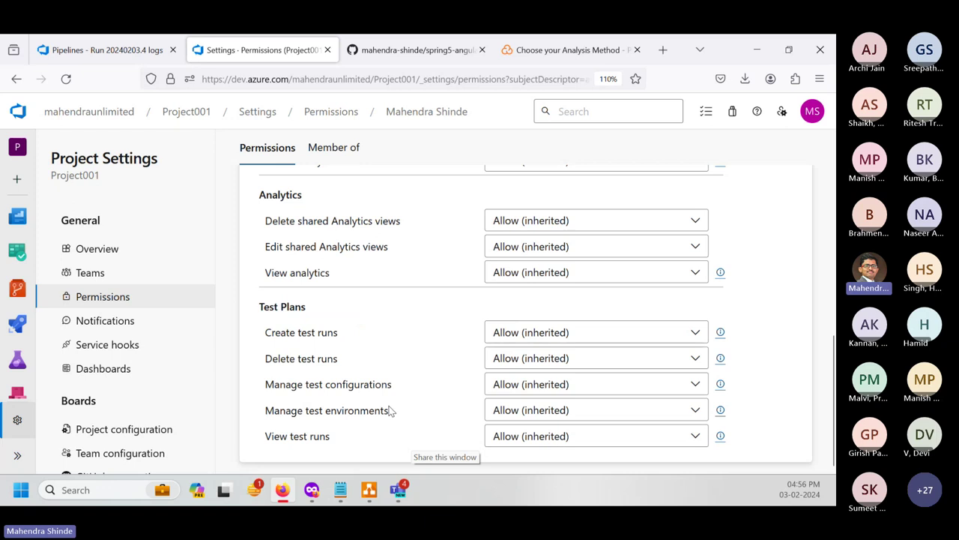
scroll(390, 410, "up", 7)
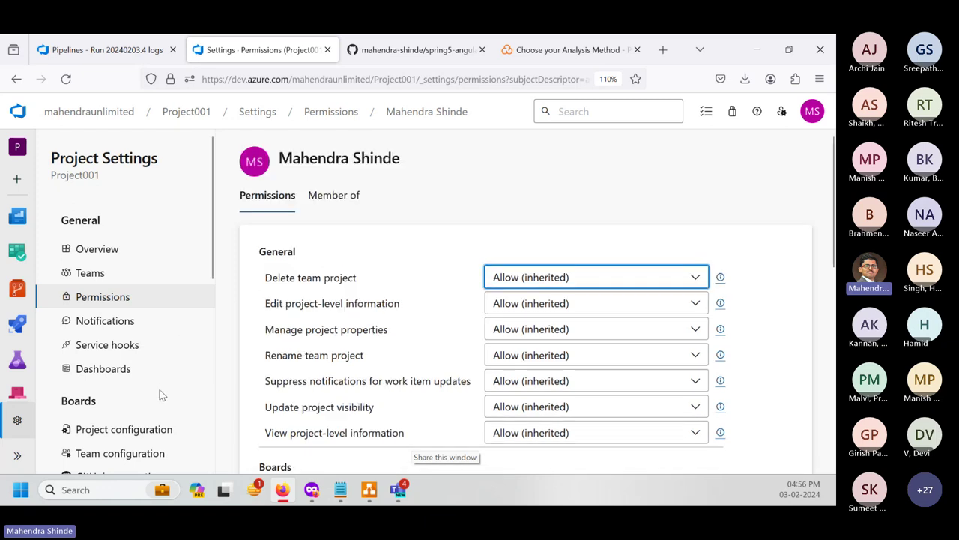
scroll(160, 395, "down", 3)
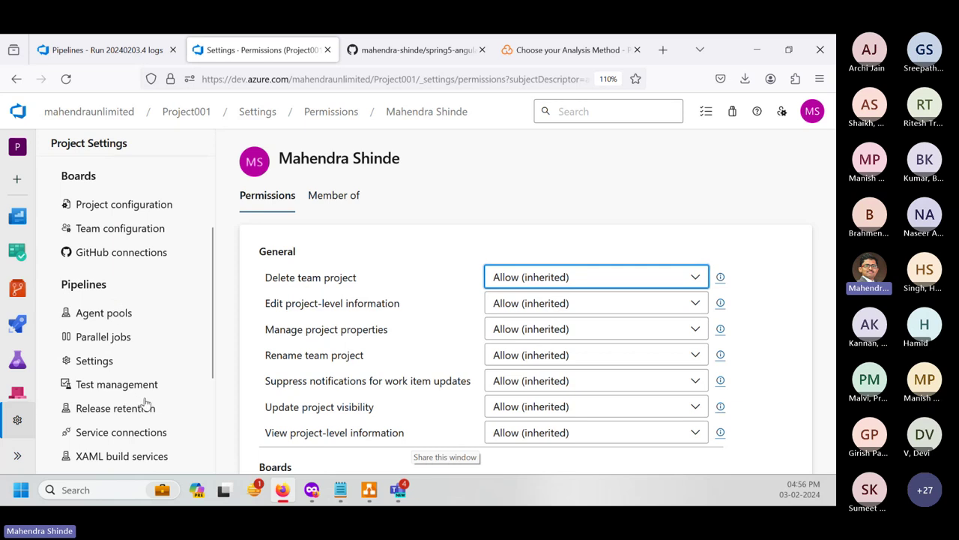
Review the project's pipeline settings and team configuration.
left_click(108, 365)
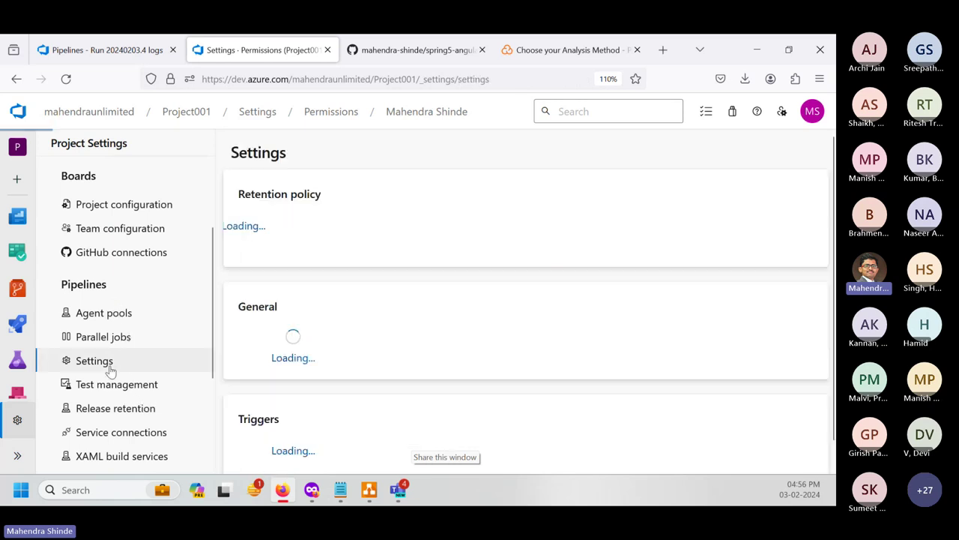
scroll(528, 365, "down", 10)
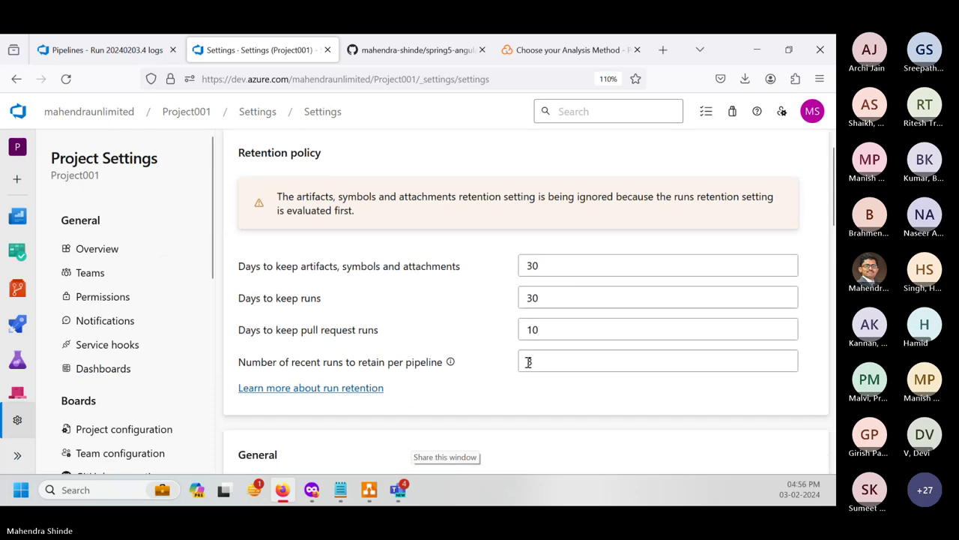
scroll(529, 365, "down", 5)
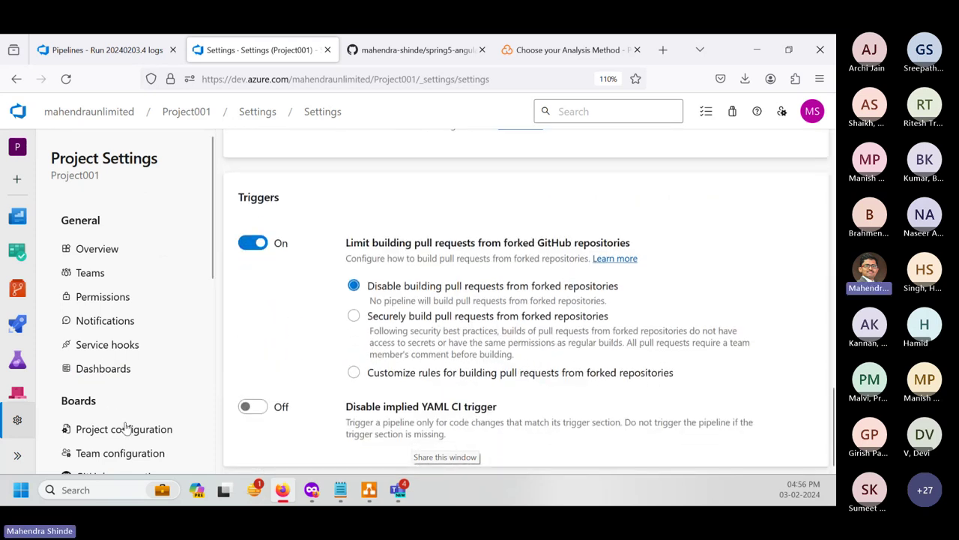
scroll(126, 426, "down", 1)
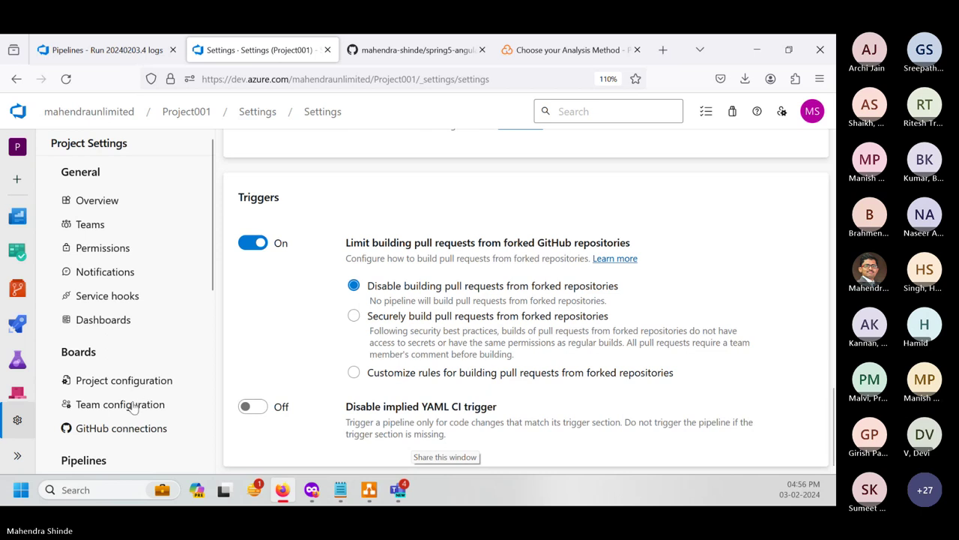
left_click(128, 405)
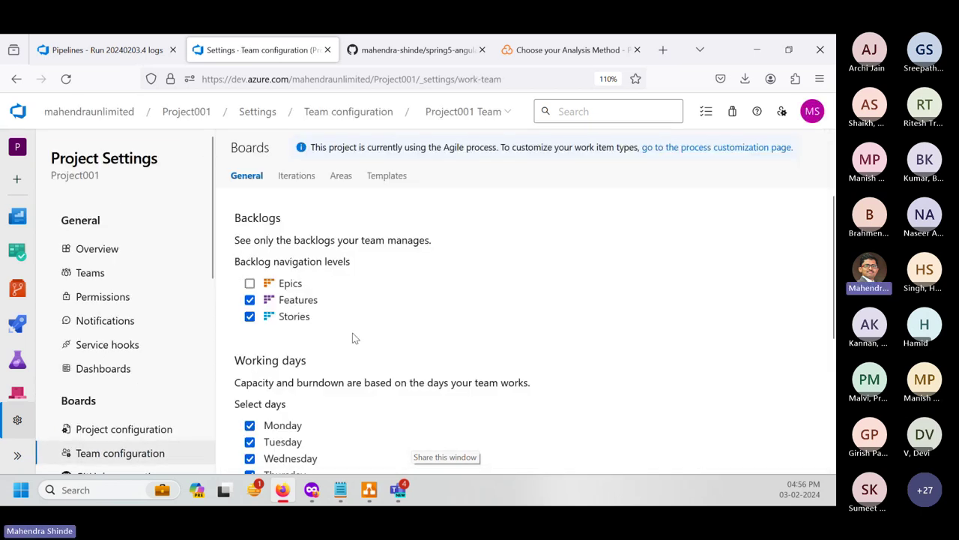
scroll(359, 367, "down", 3)
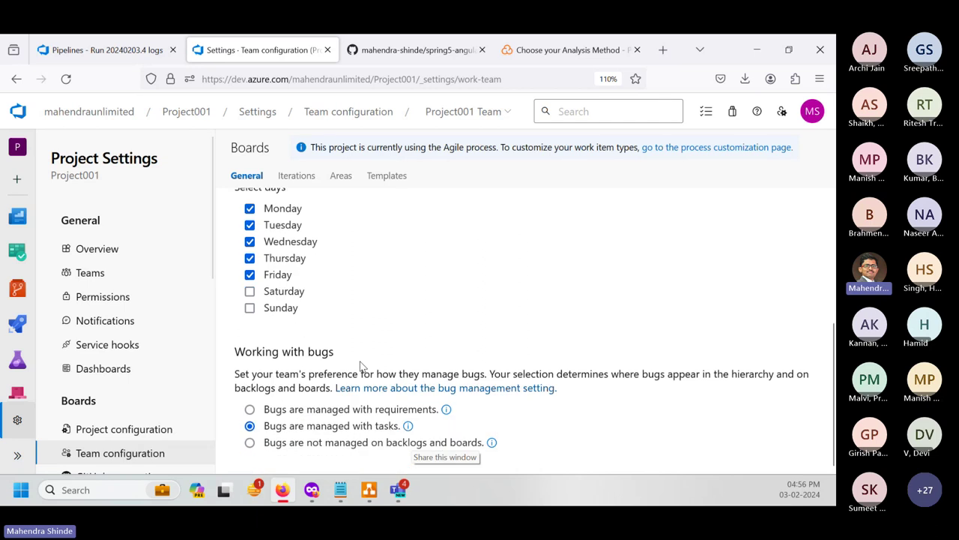
Inspect Project001 Team's member and settings, then return to the permission groups.
left_click(87, 272)
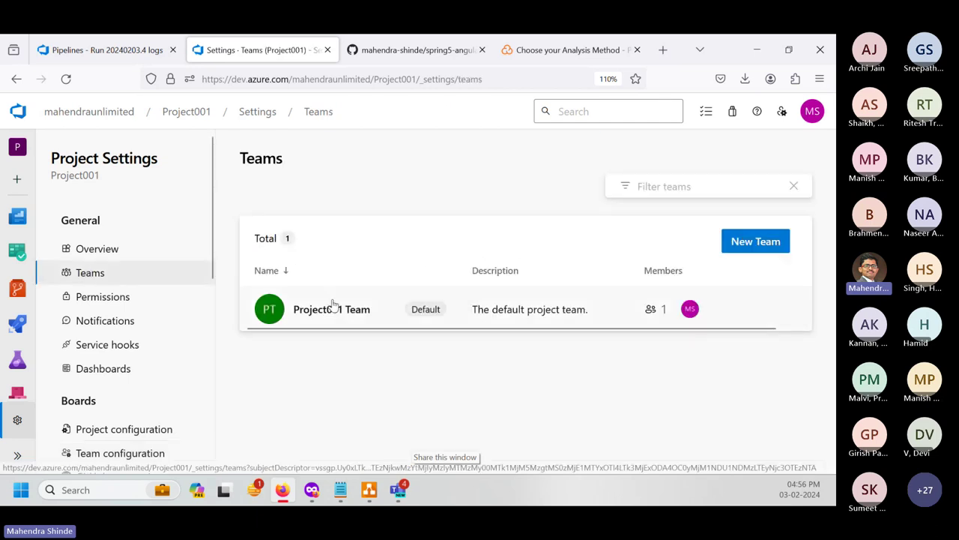
left_click(334, 304)
left_click(358, 344)
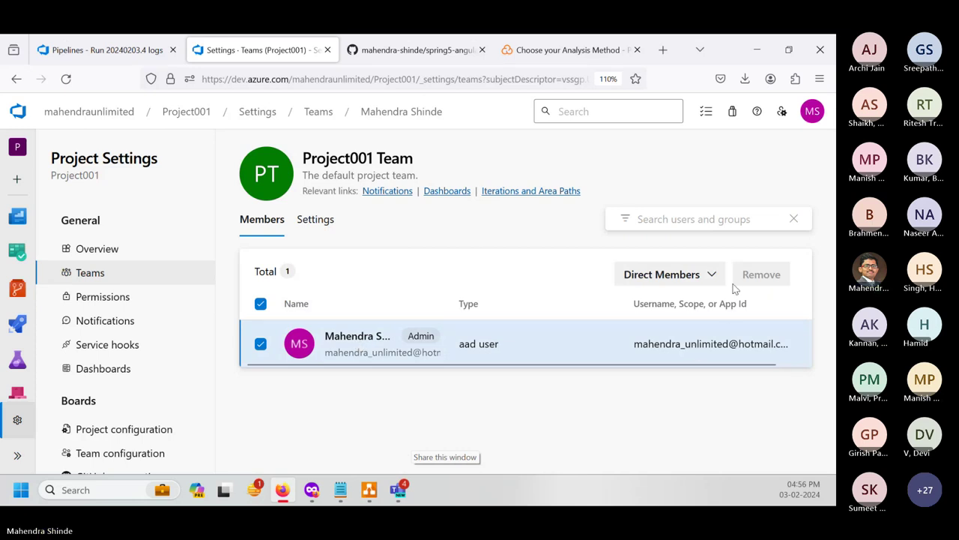
left_click(315, 220)
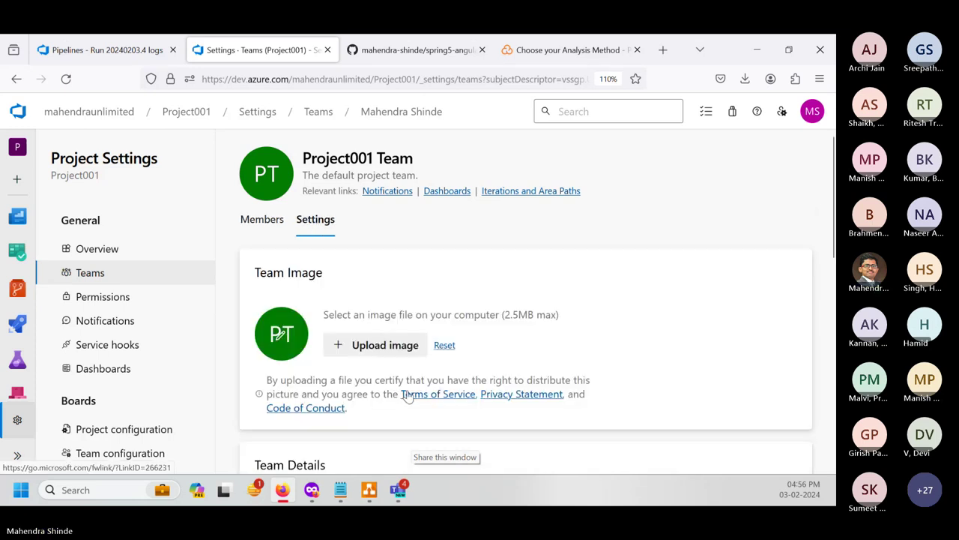
scroll(407, 397, "down", 10)
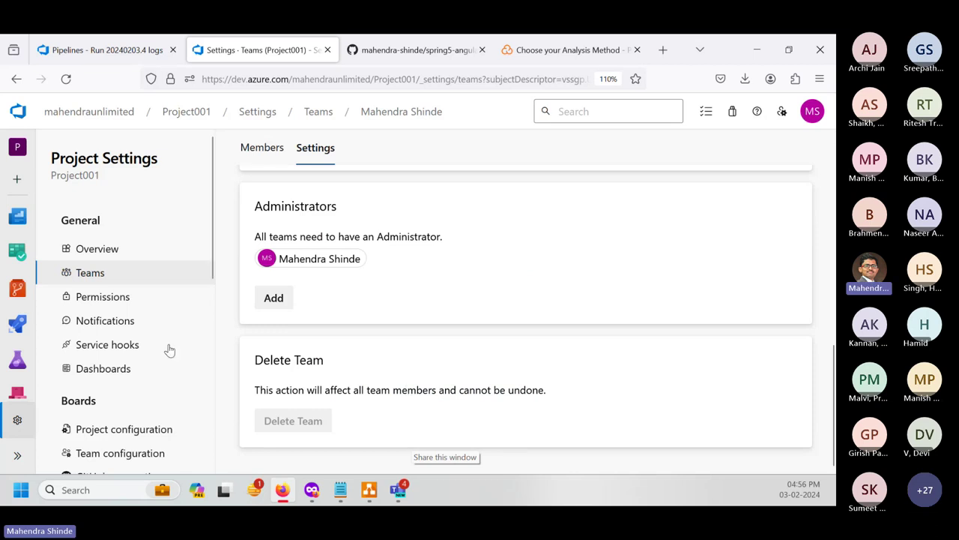
left_click(116, 307)
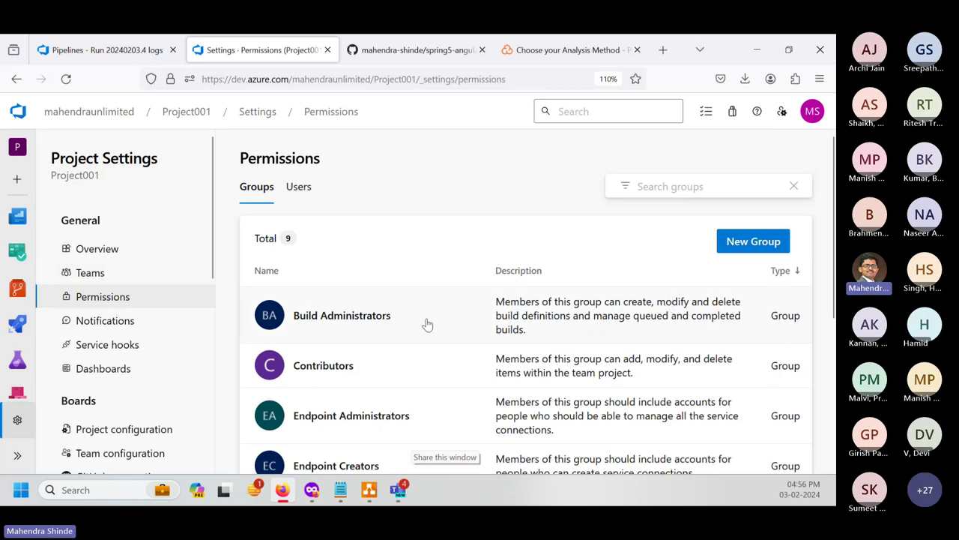
Start a new permission group, cancel it, and list the users with individual project permissions.
scroll(492, 427, "down", 3)
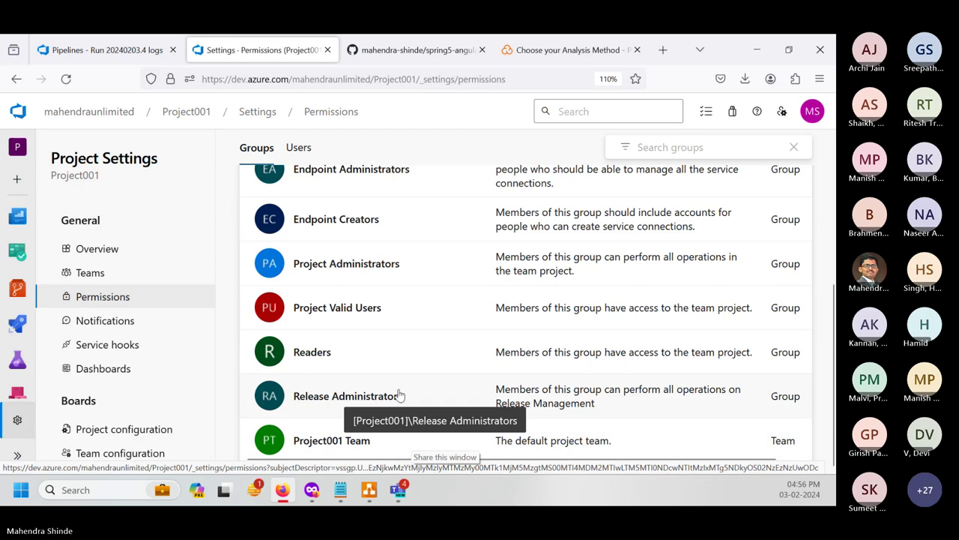
scroll(400, 395, "up", 5)
left_click(754, 245)
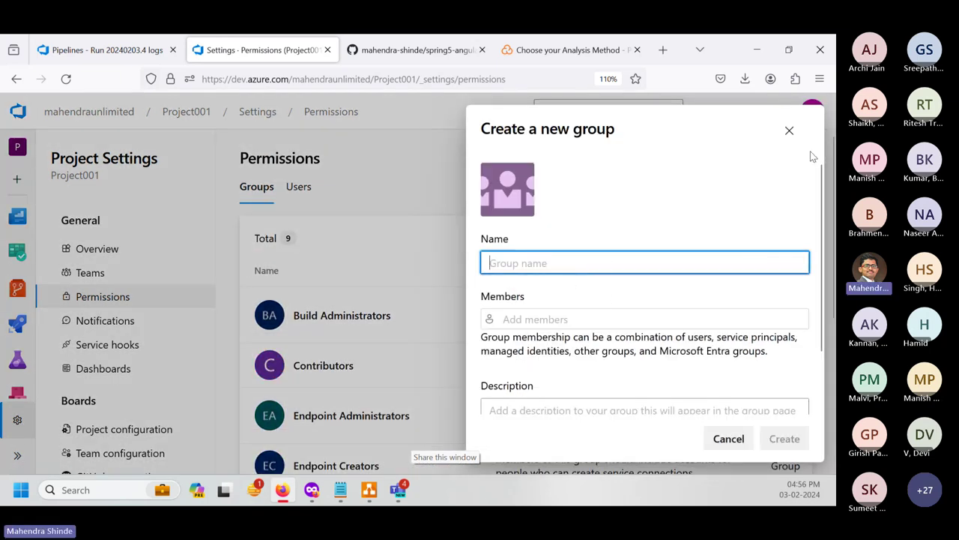
left_click(789, 131)
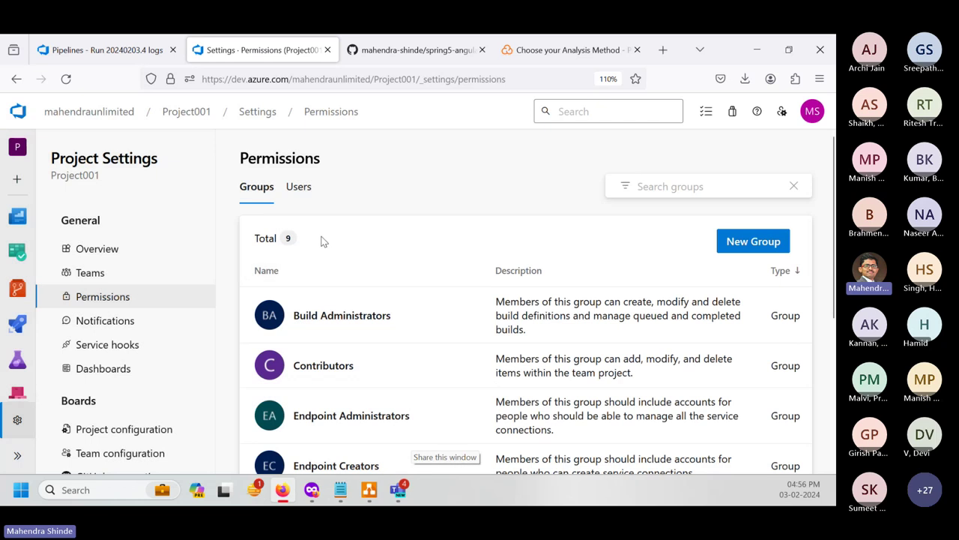
left_click(310, 194)
Open the user's project permissions and view the groups the user is a member of.
left_click(327, 301)
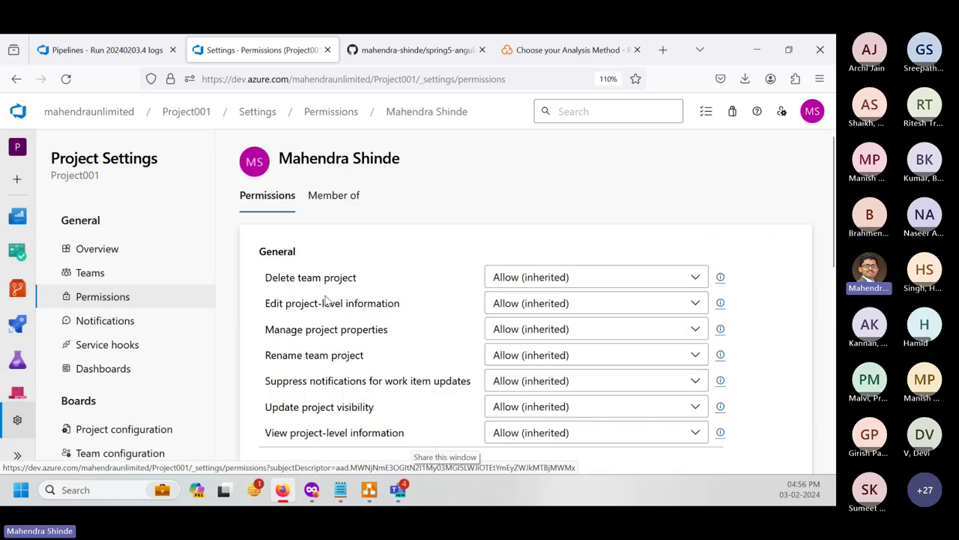
scroll(357, 337, "down", 5)
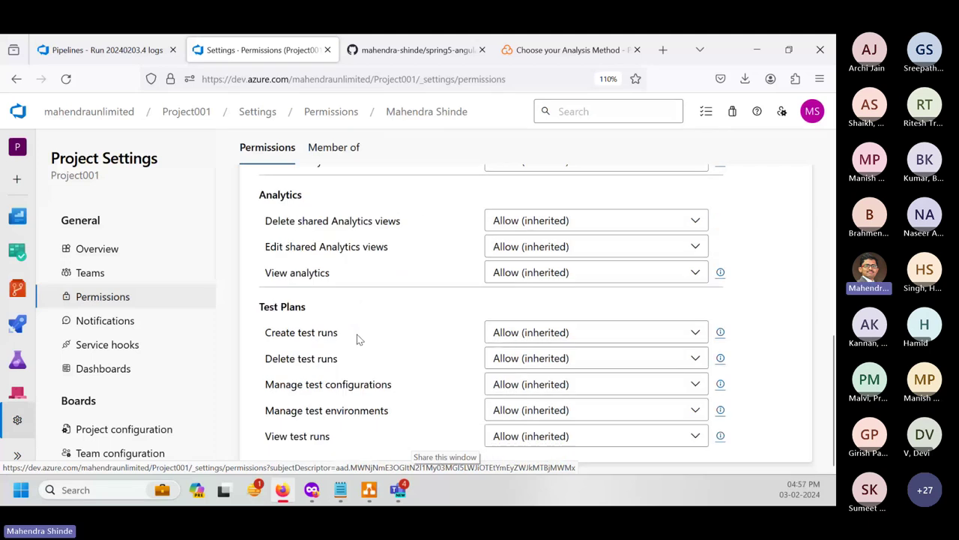
scroll(358, 338, "up", 5)
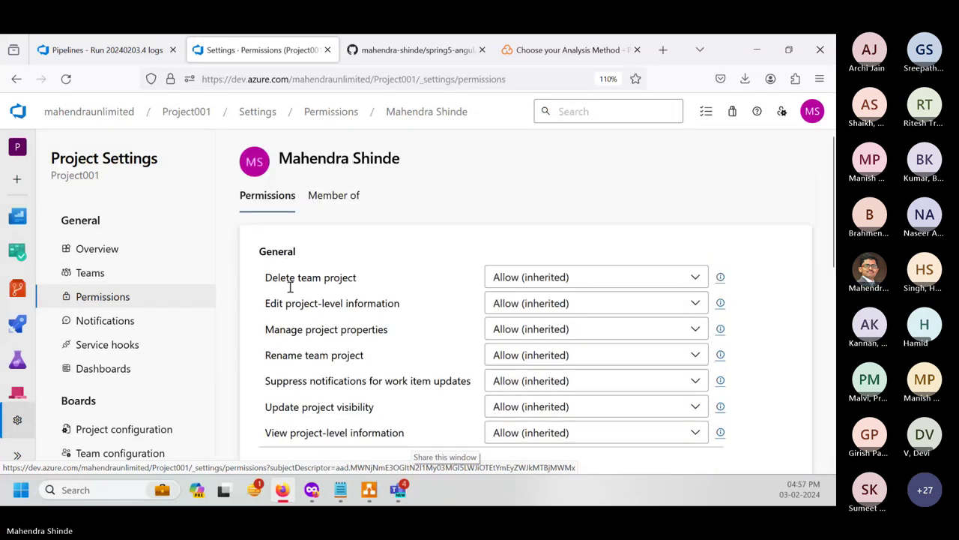
left_click(332, 201)
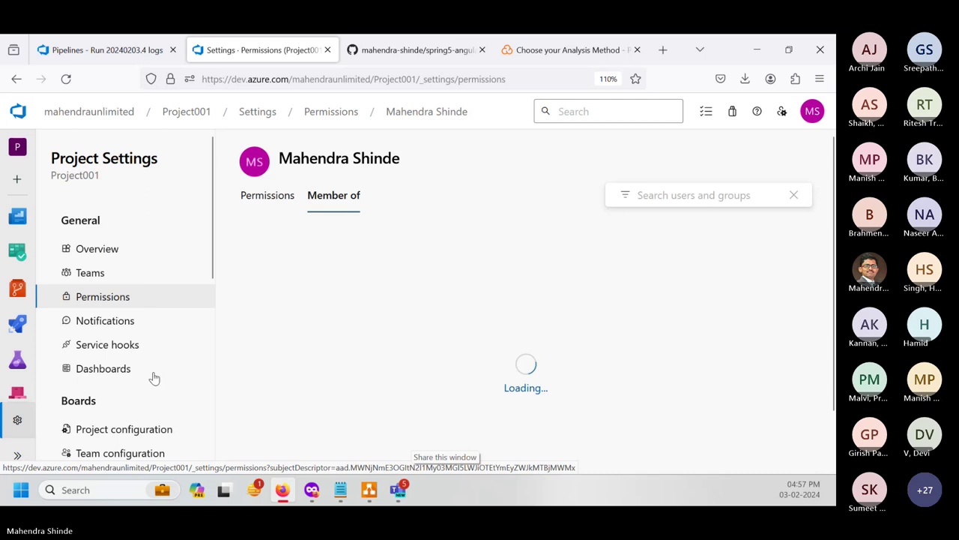
Show Project001's Release retention settings: 365-day maximum and 30-day default retention.
scroll(152, 377, "down", 3)
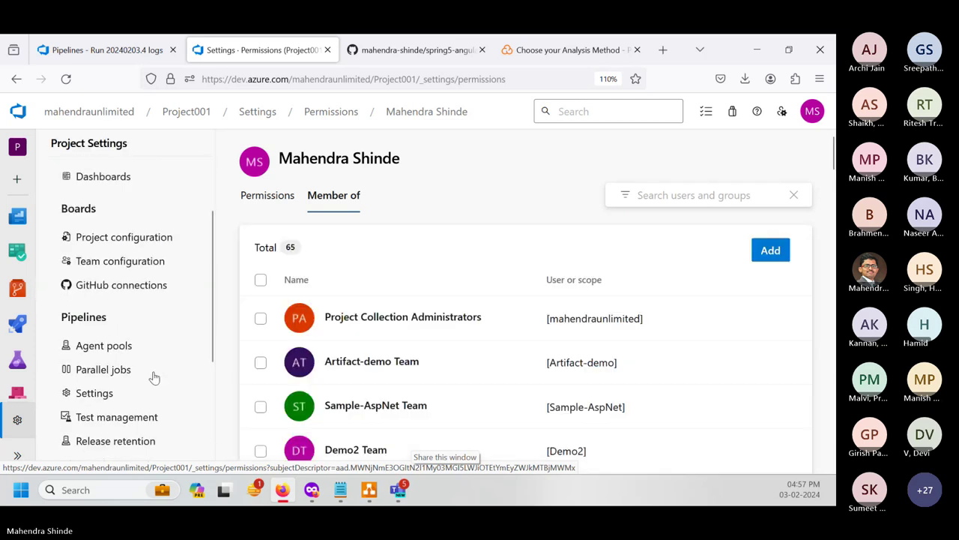
scroll(139, 330, "down", 4)
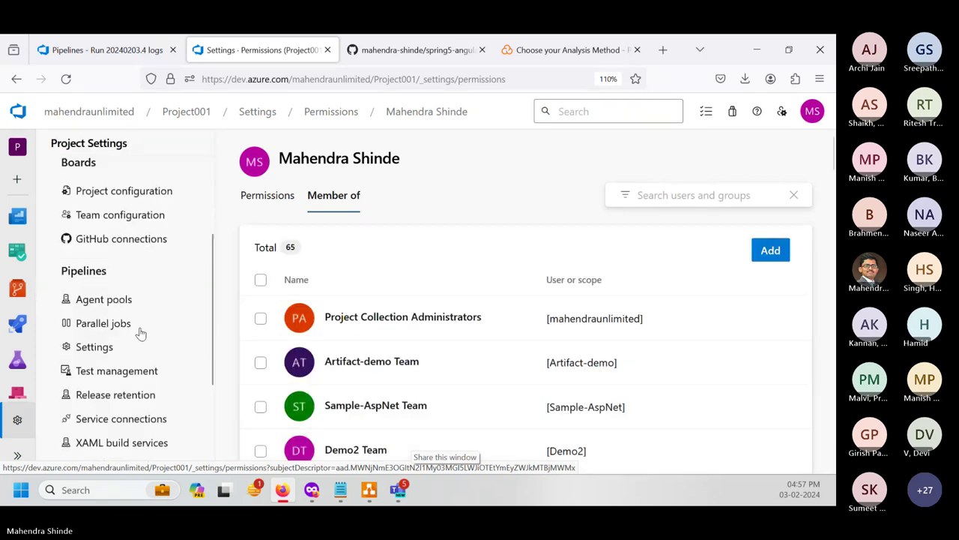
left_click(128, 277)
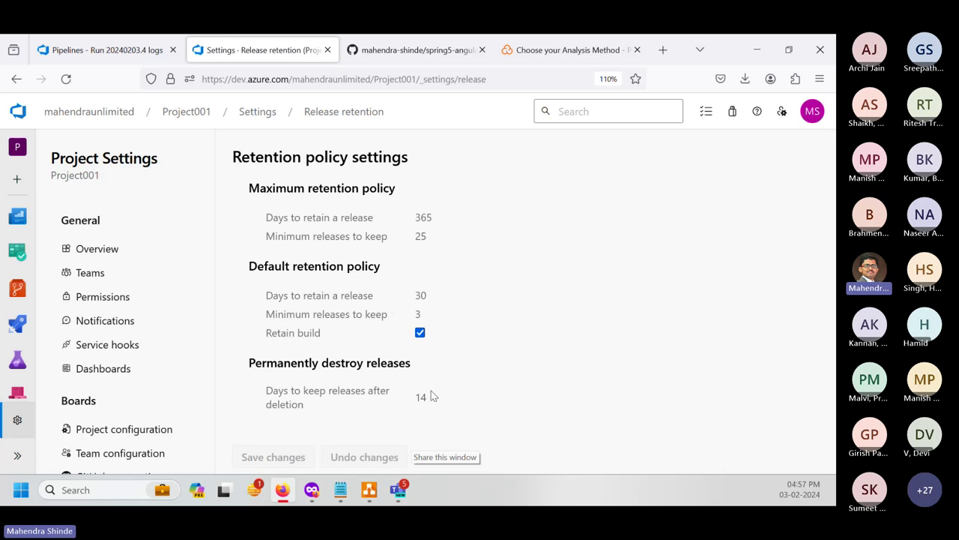
Close the account flyout and return to run 20240203.4's Agent job 1 log.
left_click(812, 112)
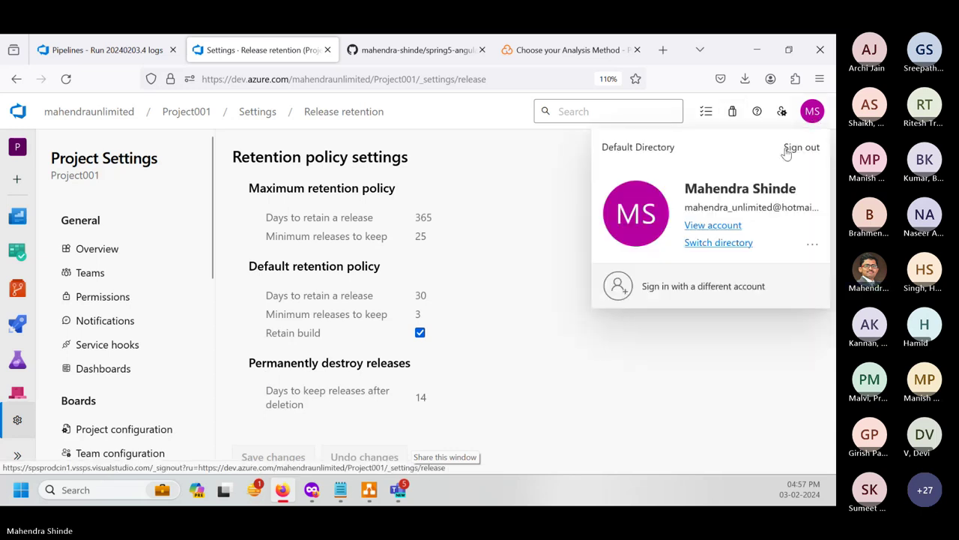
left_click(501, 180)
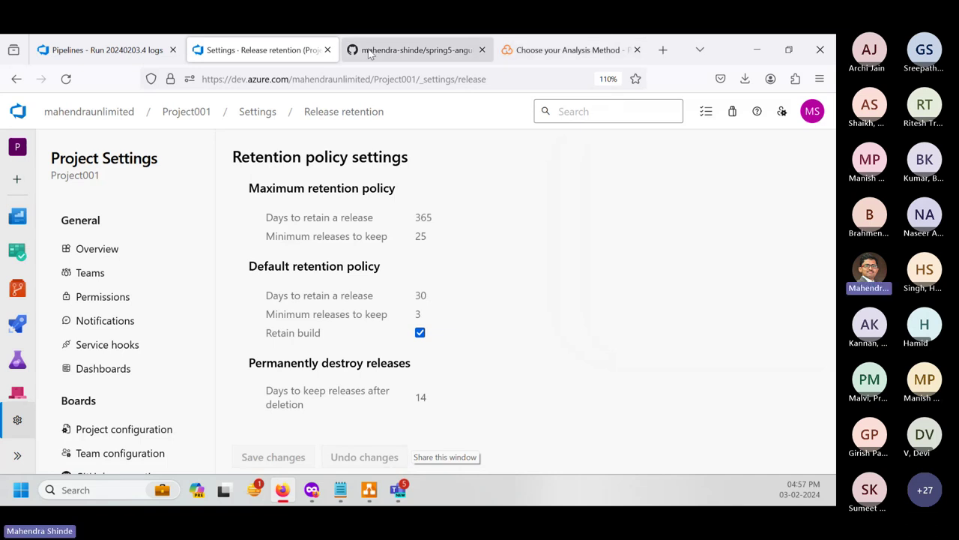
left_click(98, 50)
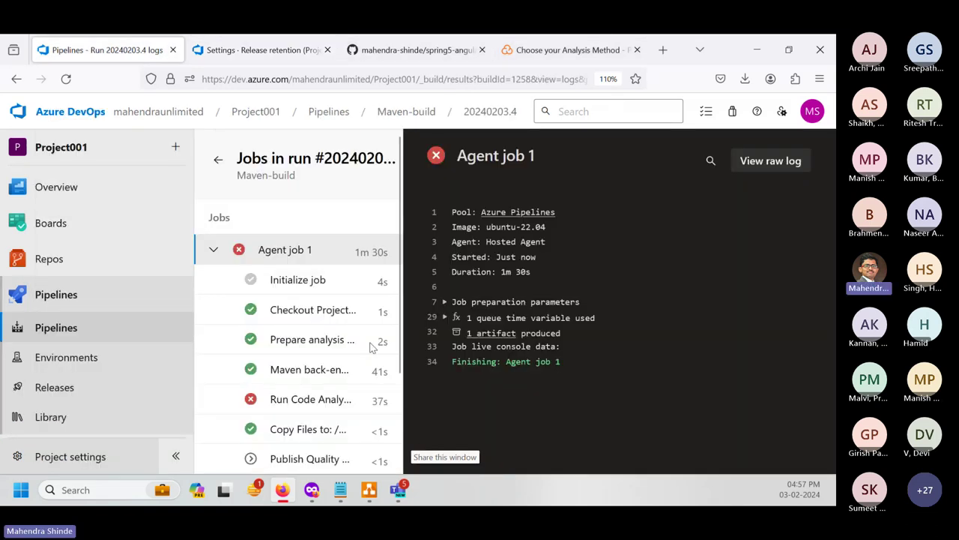
Read the failing Run Code Analysis log, then show run #20240203.4's summary and its ⋮ actions.
left_click(276, 399)
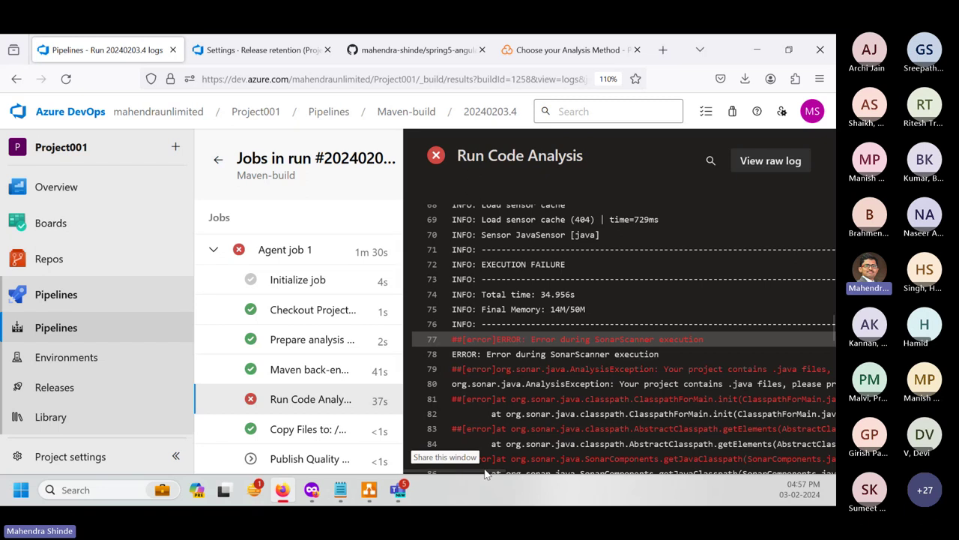
left_click_drag(485, 474, 520, 504)
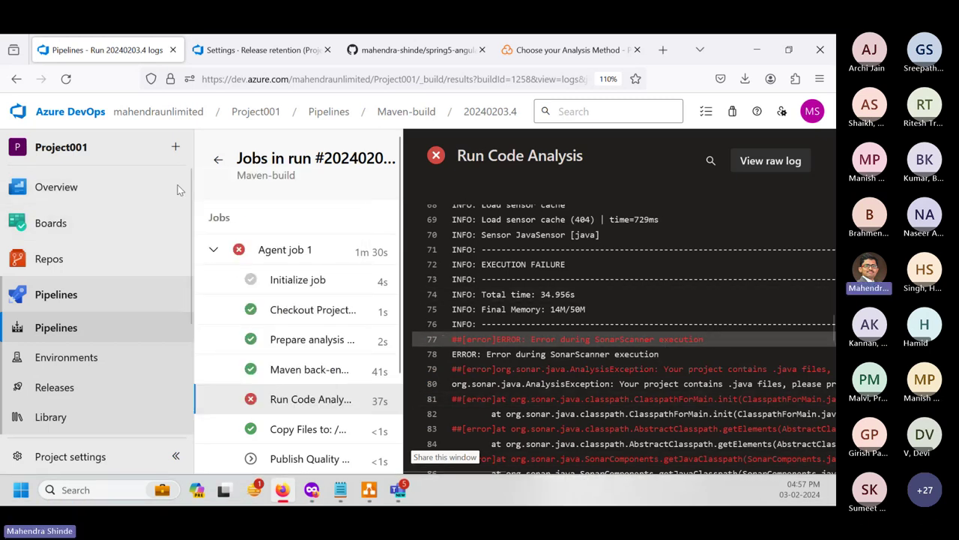
left_click(17, 79)
left_click(16, 79)
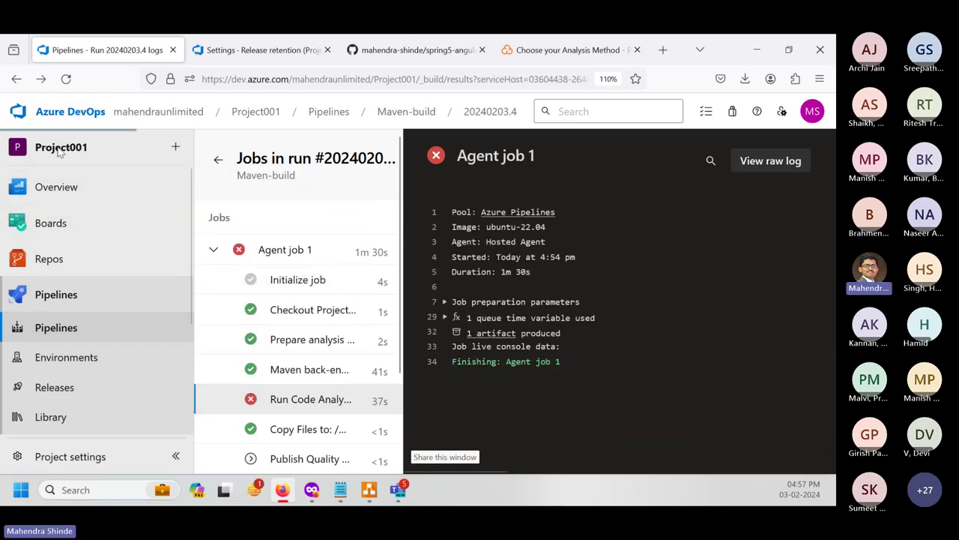
left_click(795, 160)
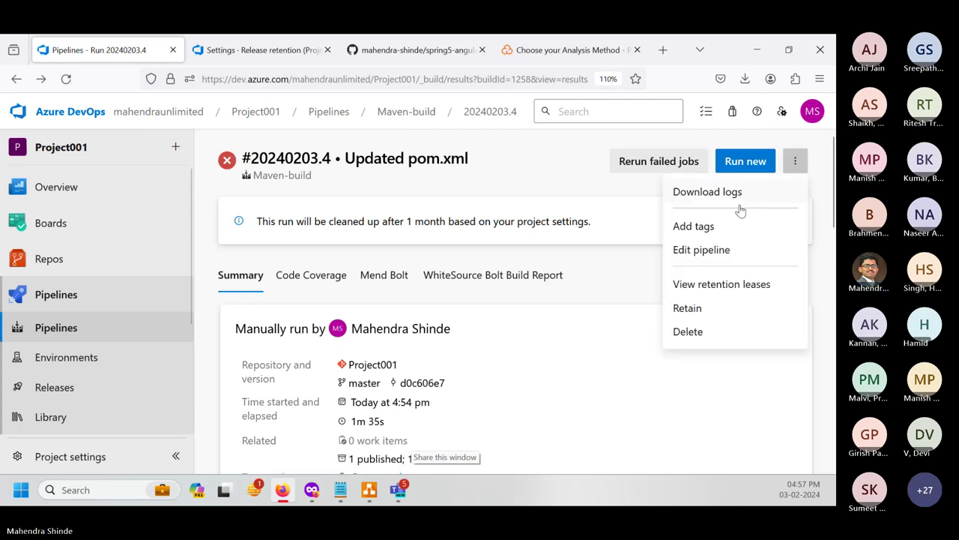
Edit the Maven-build pipeline and inspect the Run Code Analysis task's control options.
left_click(726, 255)
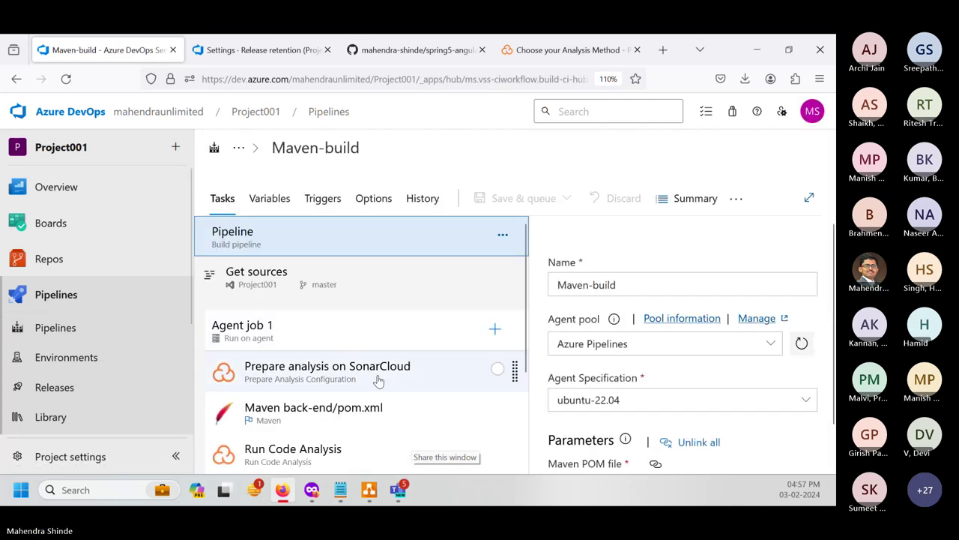
scroll(330, 360, "down", 2)
left_click(322, 322)
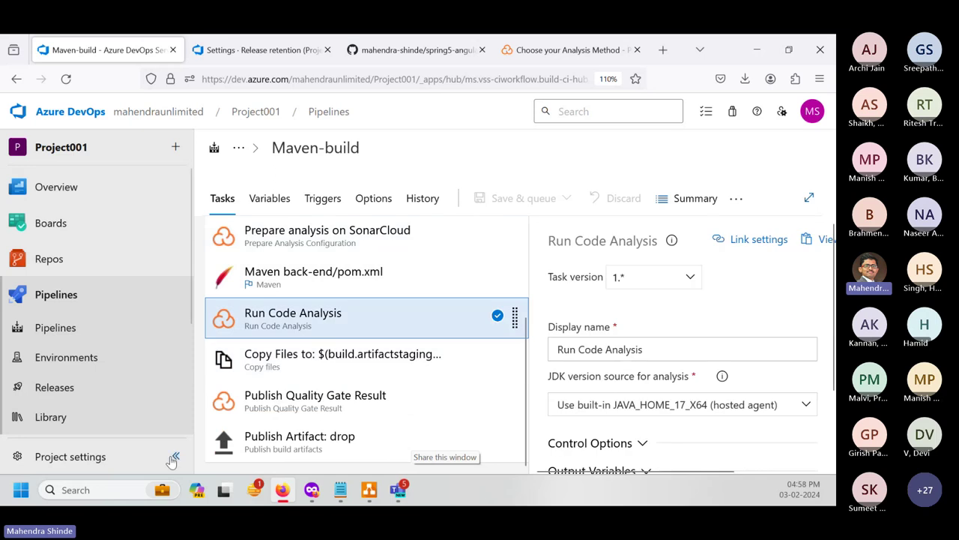
left_click(173, 458)
scroll(595, 412, "down", 2)
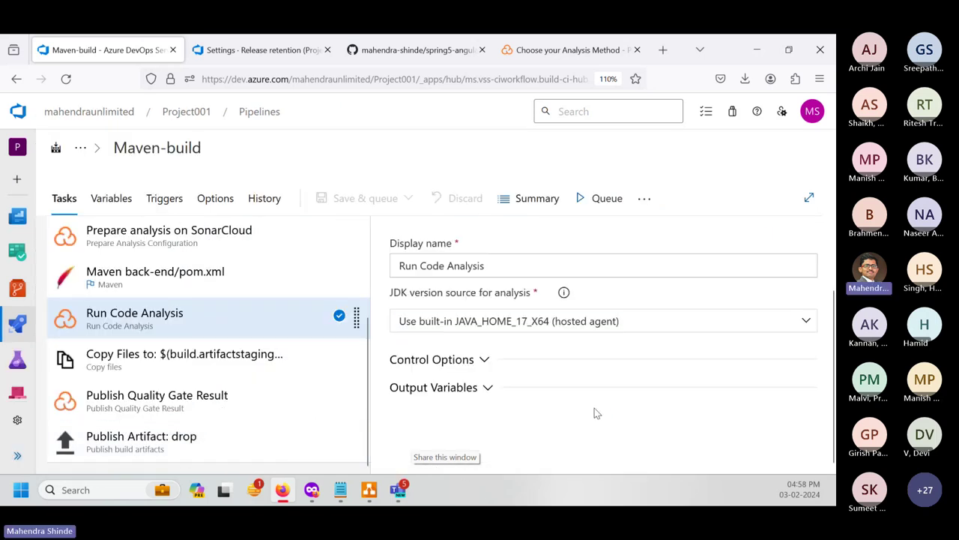
left_click(457, 357)
scroll(514, 397, "down", 2)
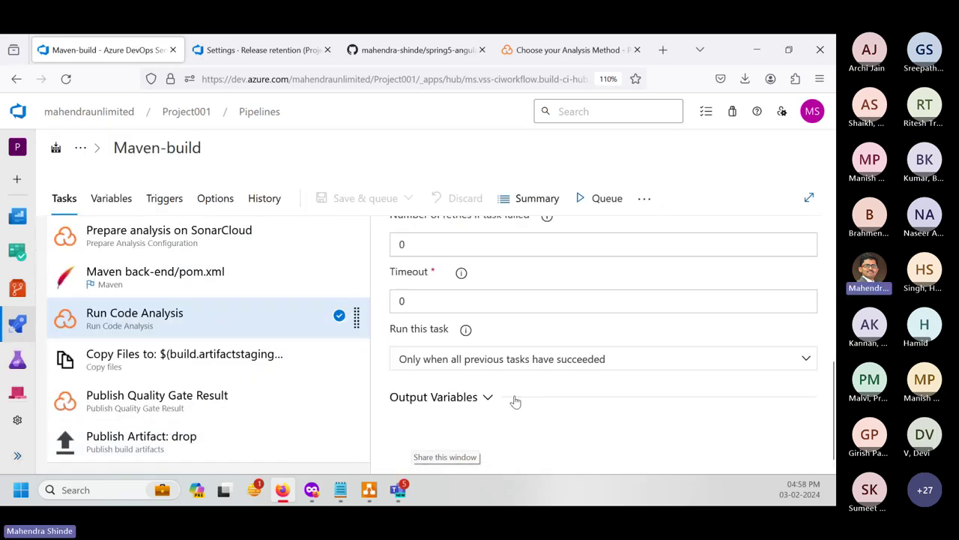
Expand Prepare analysis on SonarCloud's Advanced settings and browse for the Sources directory root.
left_click(159, 263)
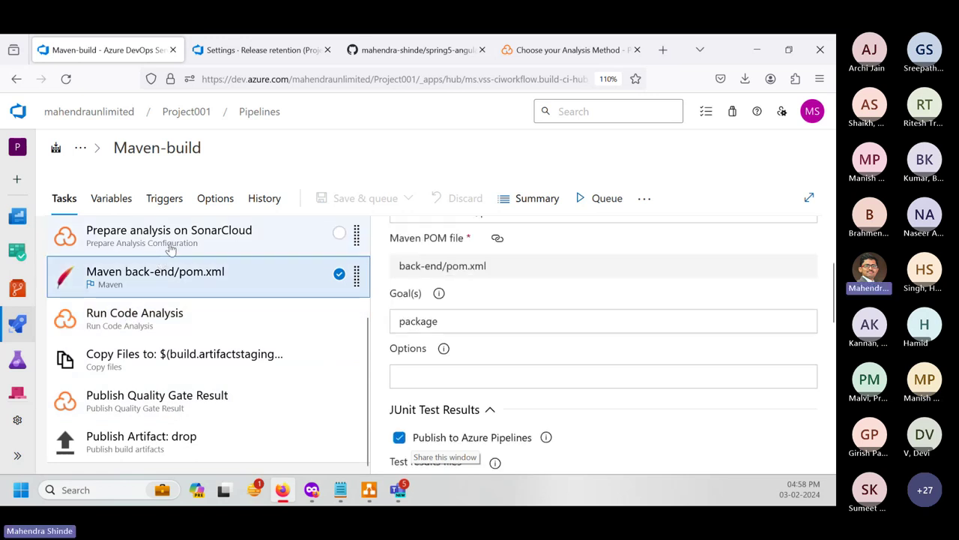
left_click(174, 242)
scroll(539, 404, "down", 10)
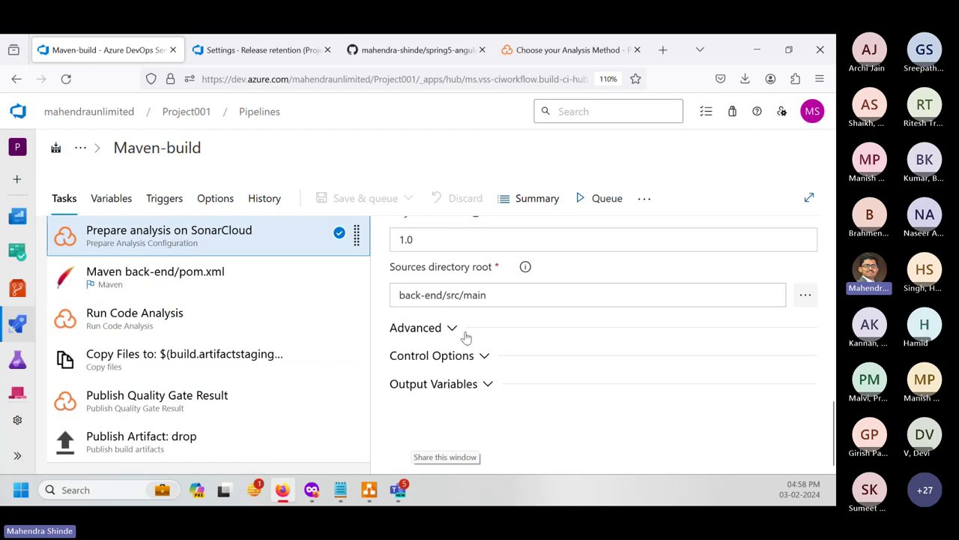
left_click(448, 328)
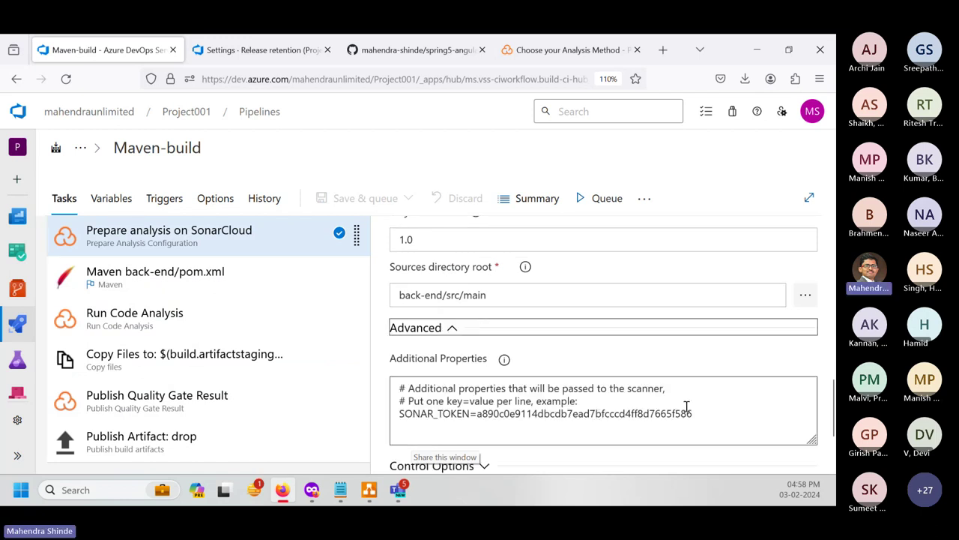
left_click(715, 409)
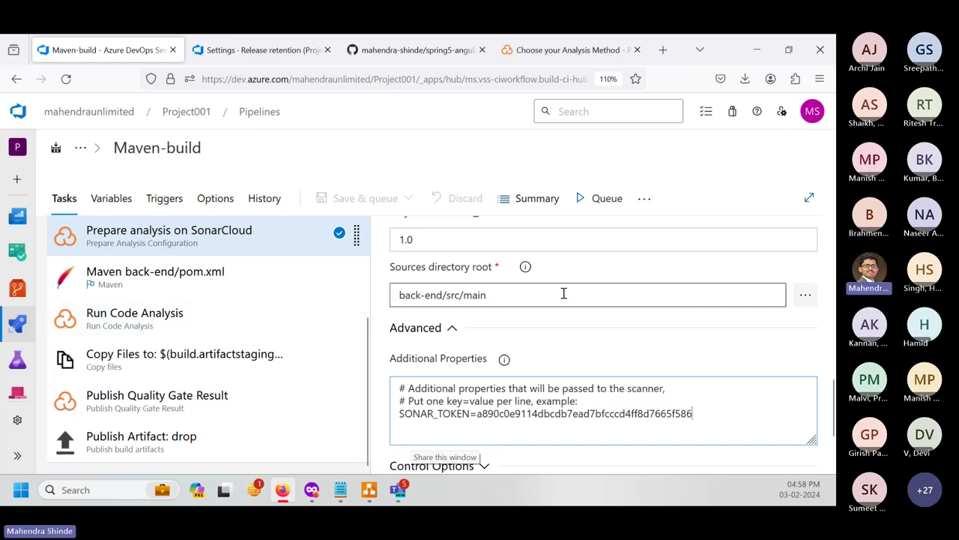
left_click(799, 298)
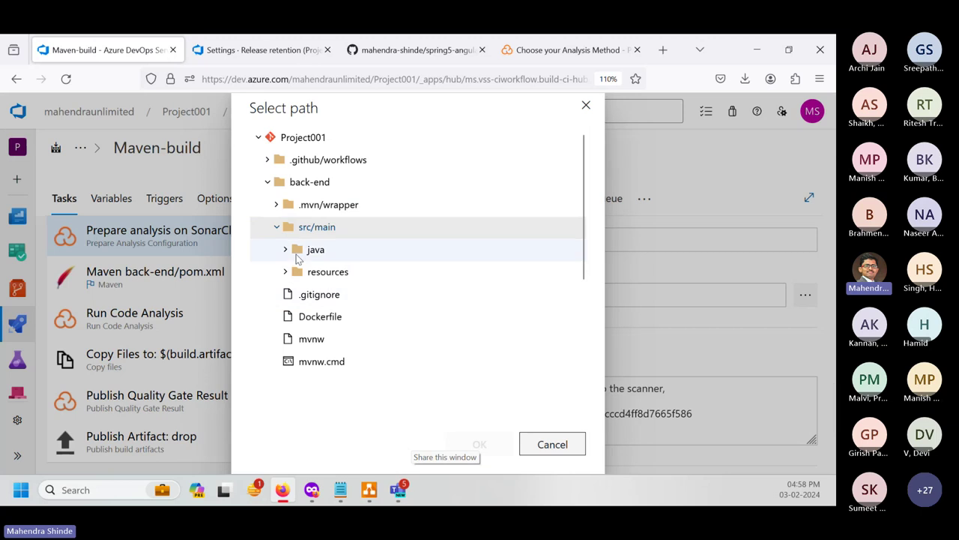
Set the SonarCloud step's sources directory root to the back-end folder.
left_click(268, 181)
left_click(268, 181)
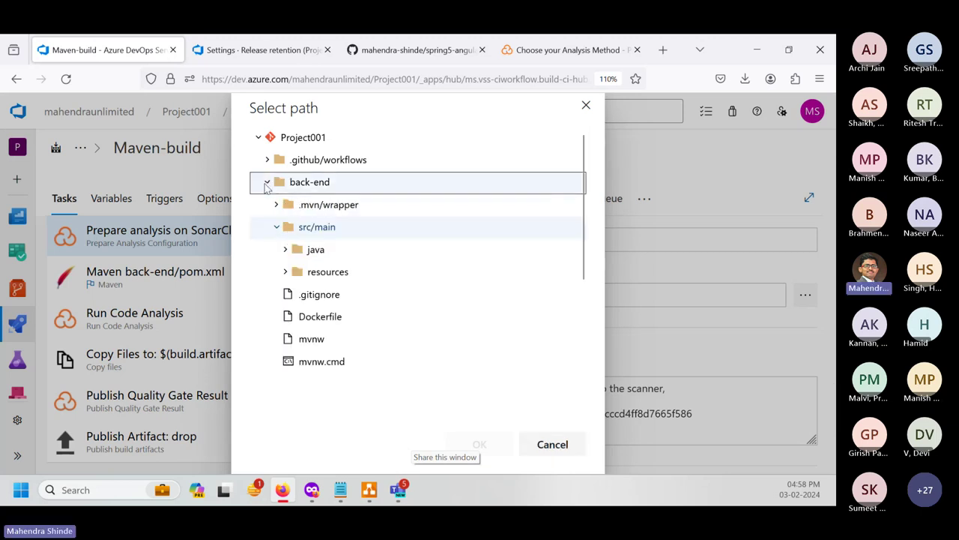
left_click(276, 226)
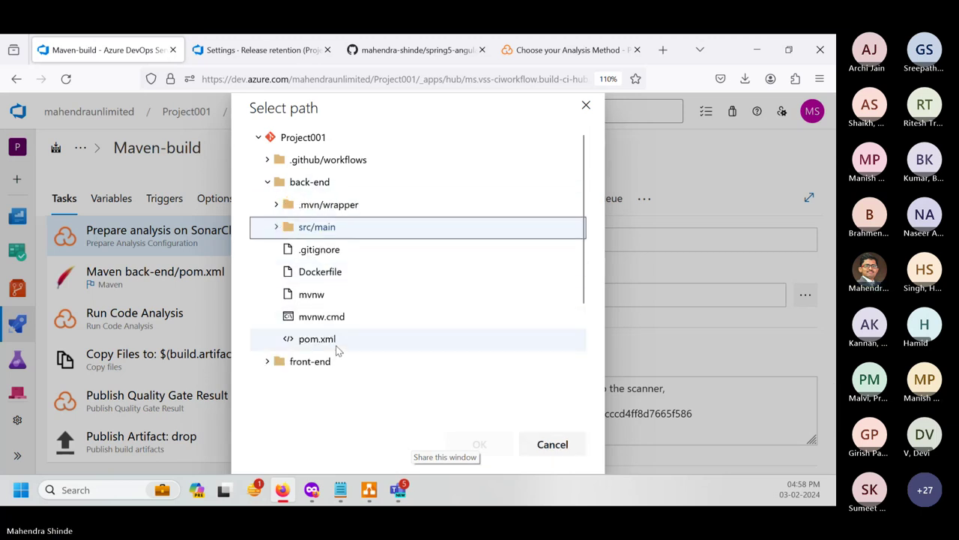
left_click(326, 204)
left_click(310, 181)
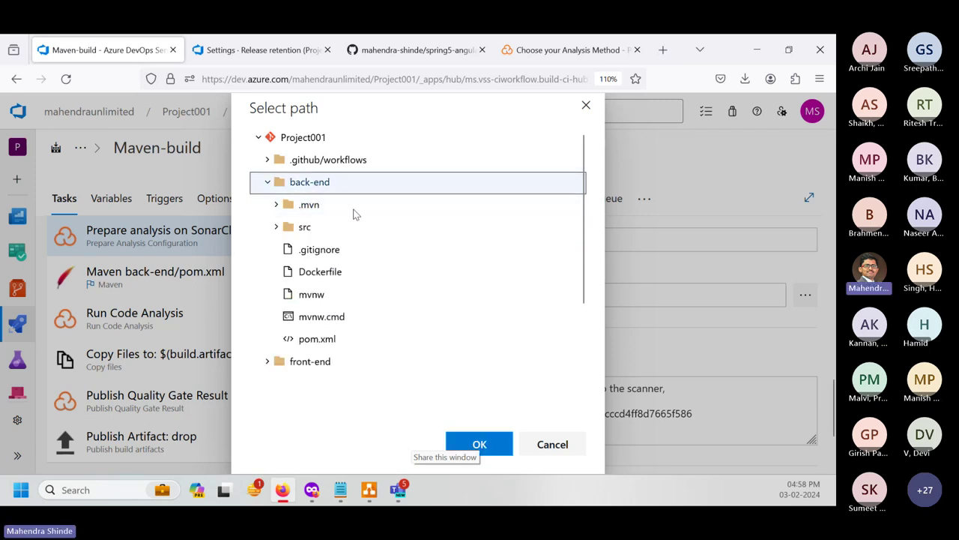
left_click(479, 444)
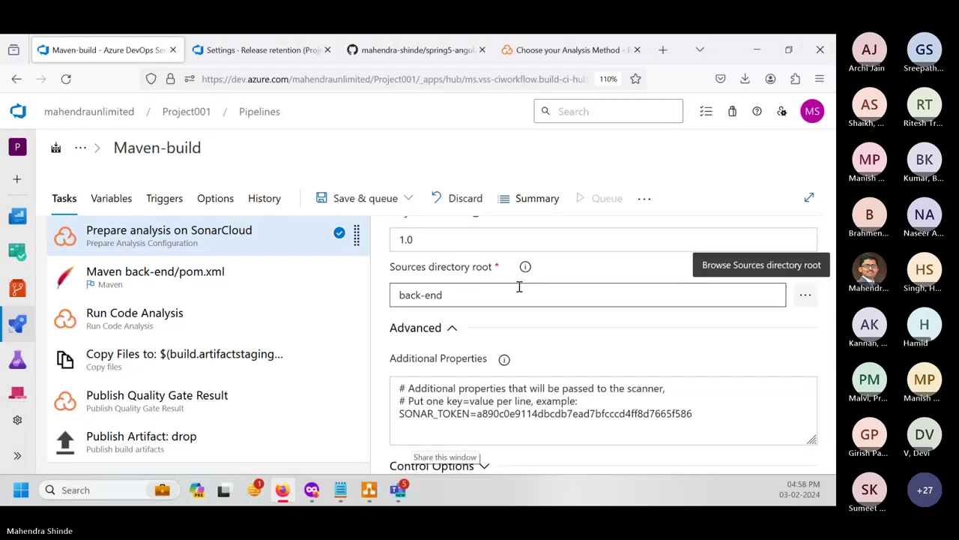
Save the pipeline and queue a new run on master.
left_click(361, 198)
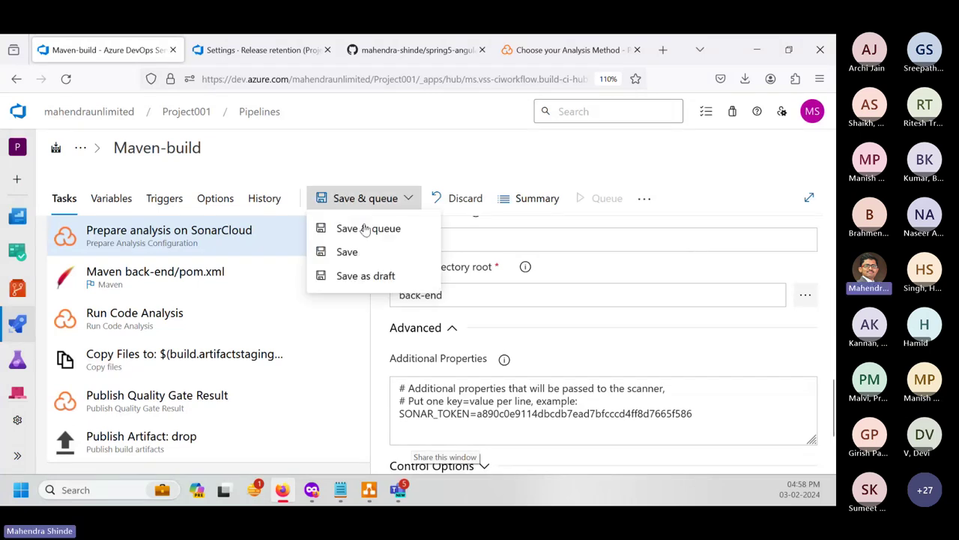
left_click(365, 229)
left_click(768, 438)
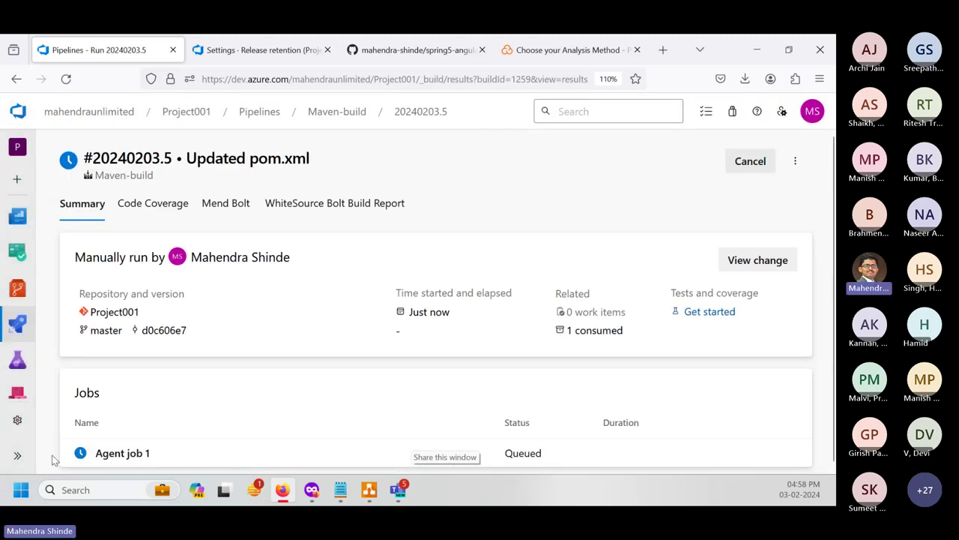
Launch Command Prompt by searching Start for cmd.
left_click(20, 489)
type("c")
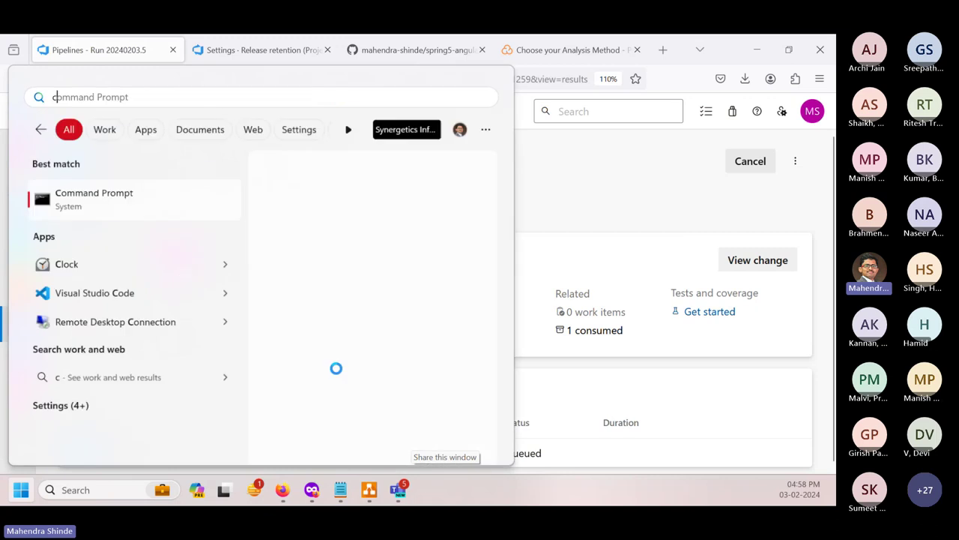
type("md")
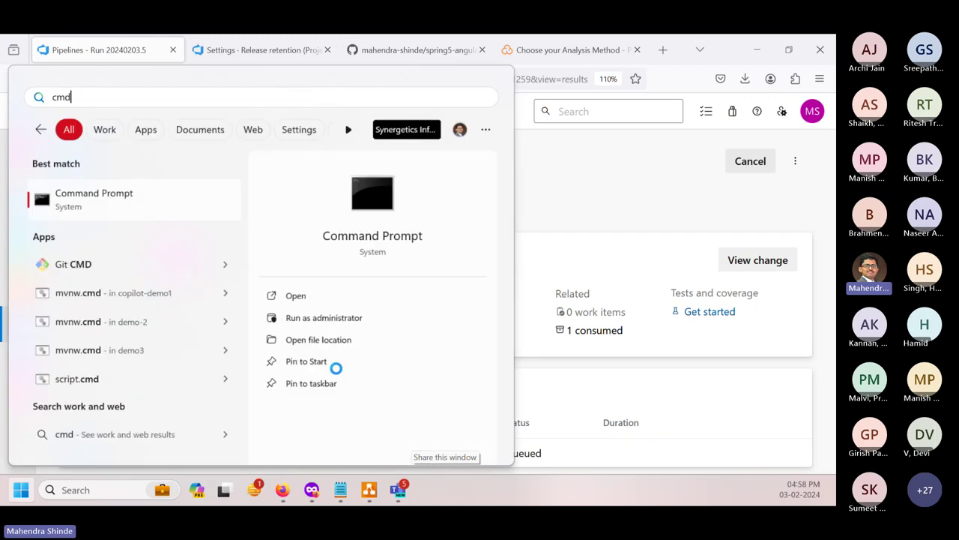
key("Return")
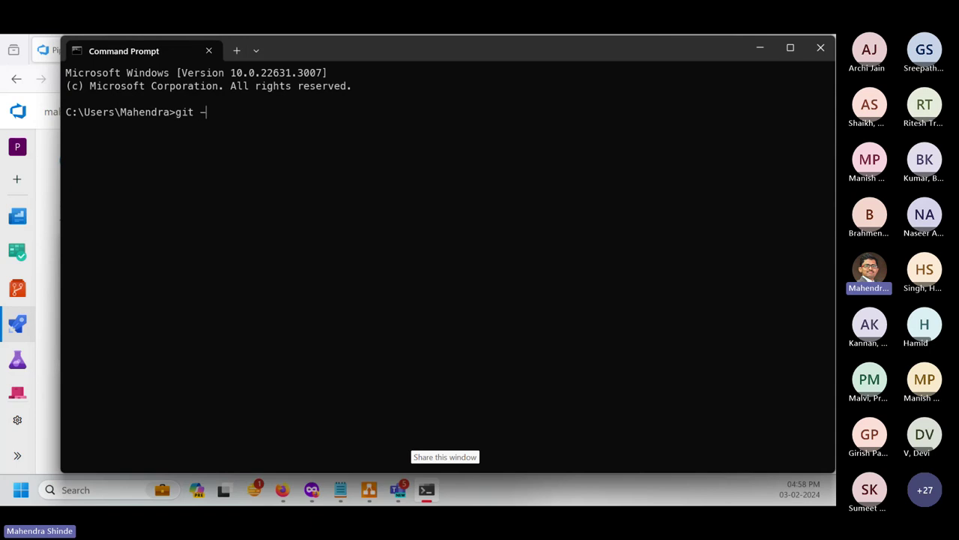
Run 'git config --global', then 'git config --global -l' to list user.name and user.email.
type("--globa")
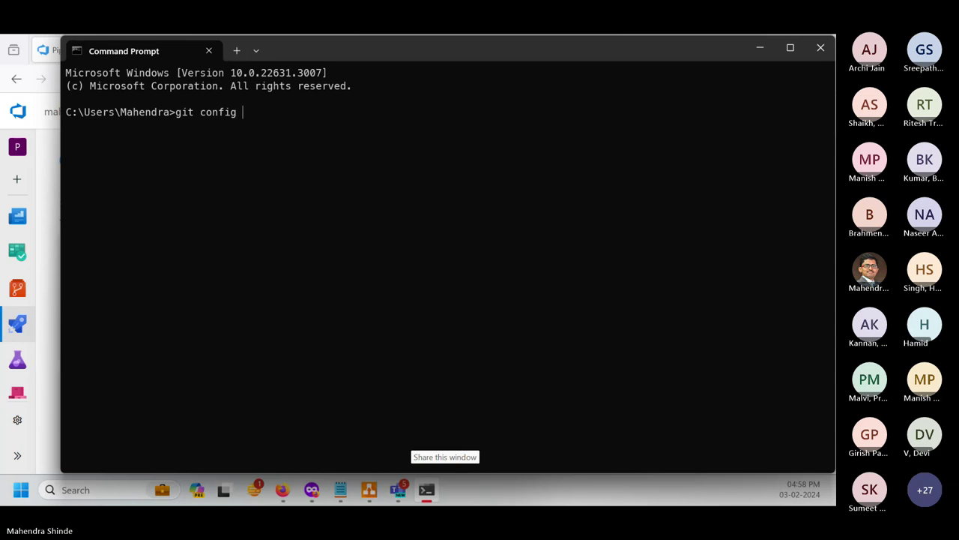
type("l")
key("Return")
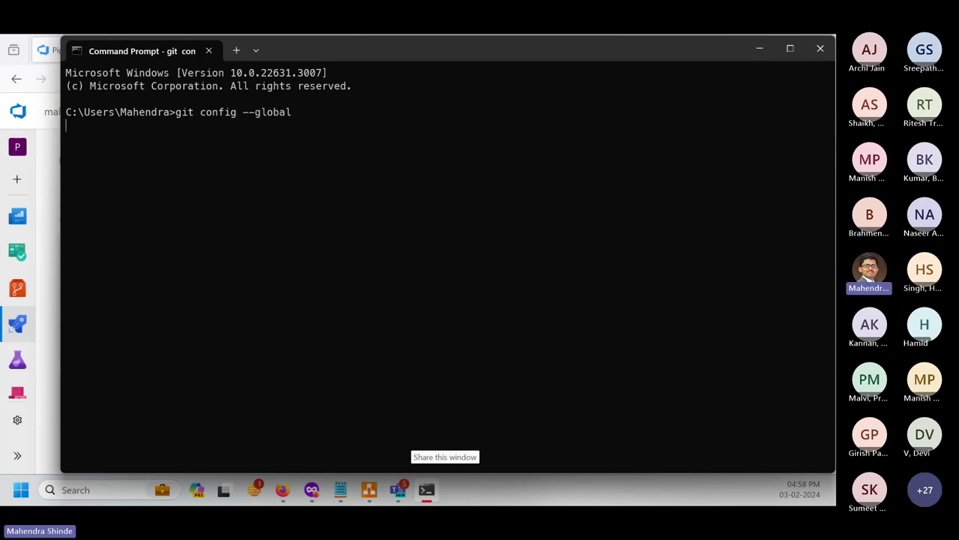
key("Up")
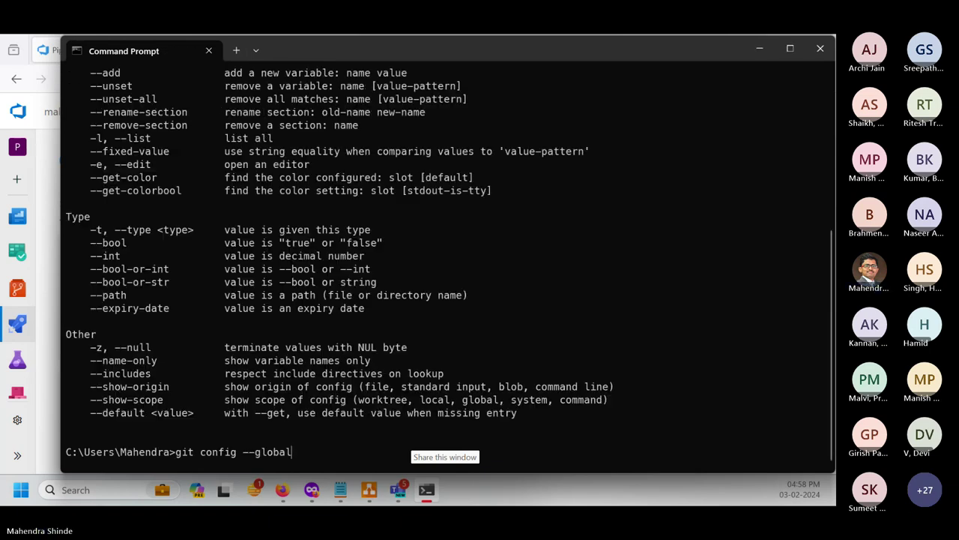
type("-l")
key("Return")
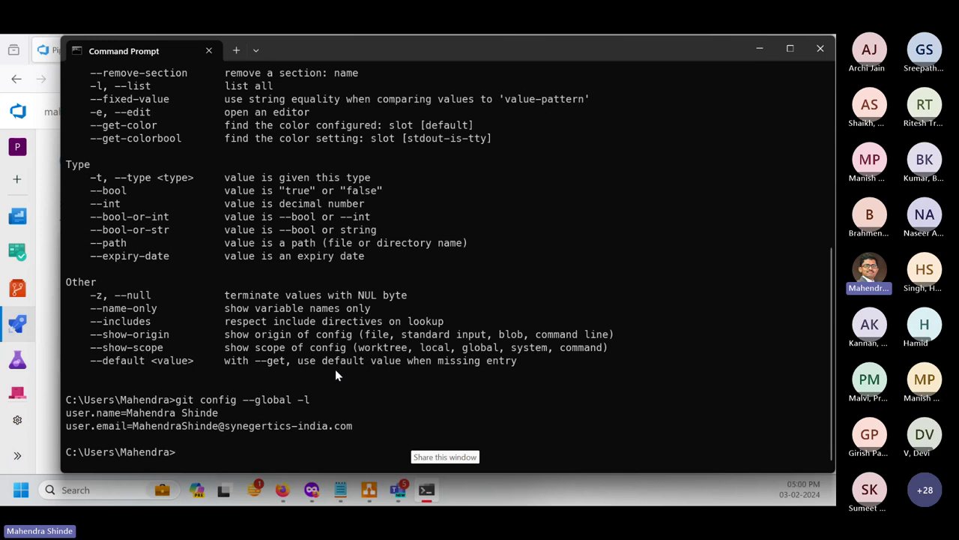
Recall the git config command, delete its trailing l, and exit Command Prompt.
key("Up")
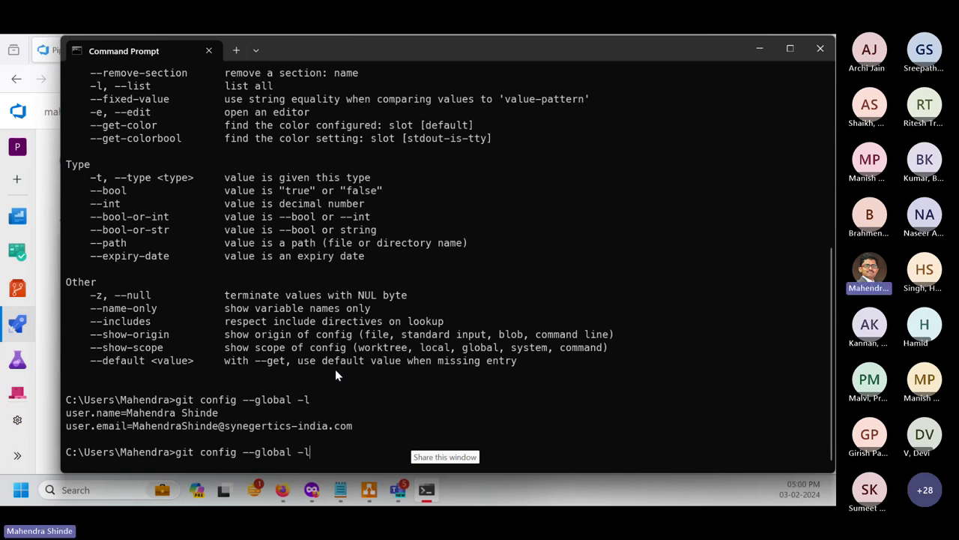
key("BackSpace")
key("BackSpace")
key("BackSpace")
key("BackSpace")
key("BackSpace")
key("BackSpace")
key("BackSpace")
key("BackSpace")
key("BackSpace")
key("BackSpace")
key("BackSpace")
scroll(335, 369, "up", 1)
scroll(335, 368, "down", 1)
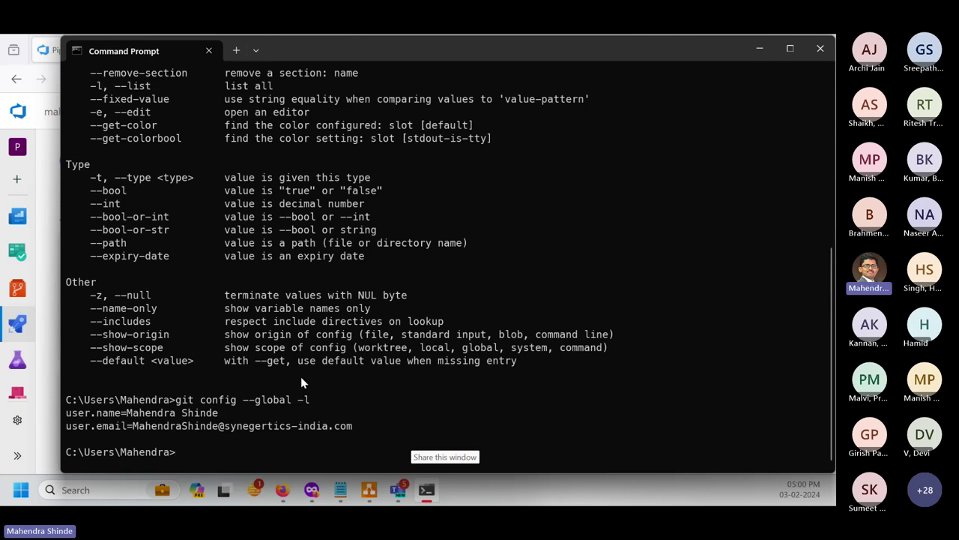
left_click(820, 51)
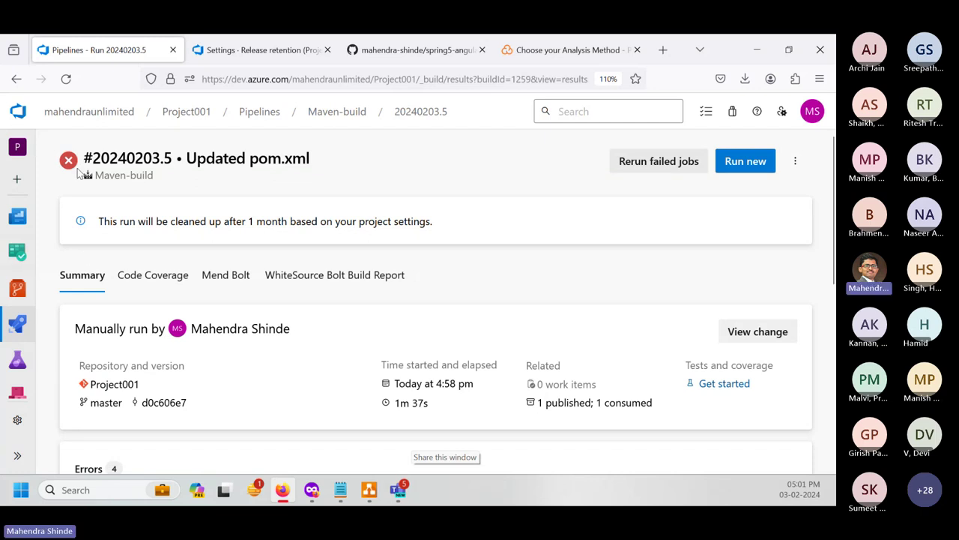
Search the web for AZ-400 in a new tab.
left_click(575, 65)
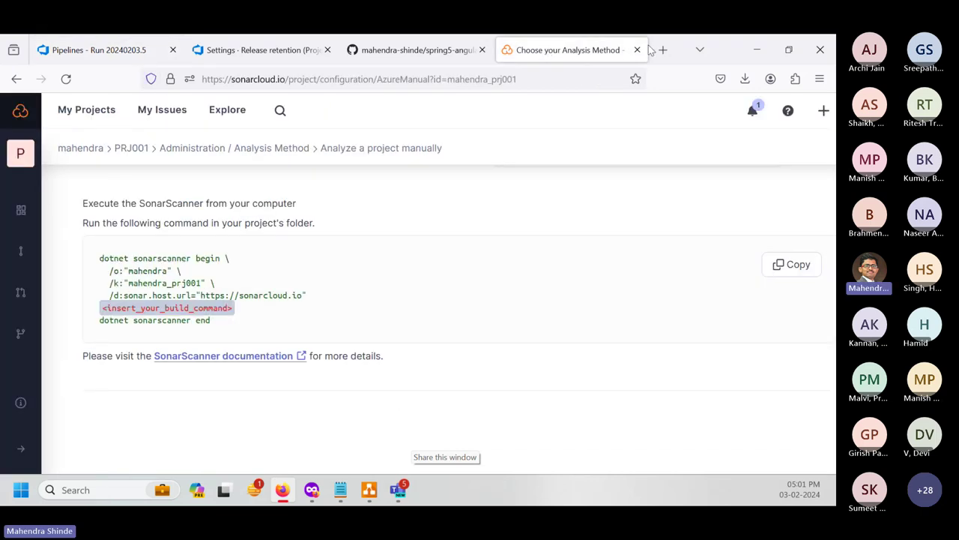
left_click(663, 50)
type("AZ-400")
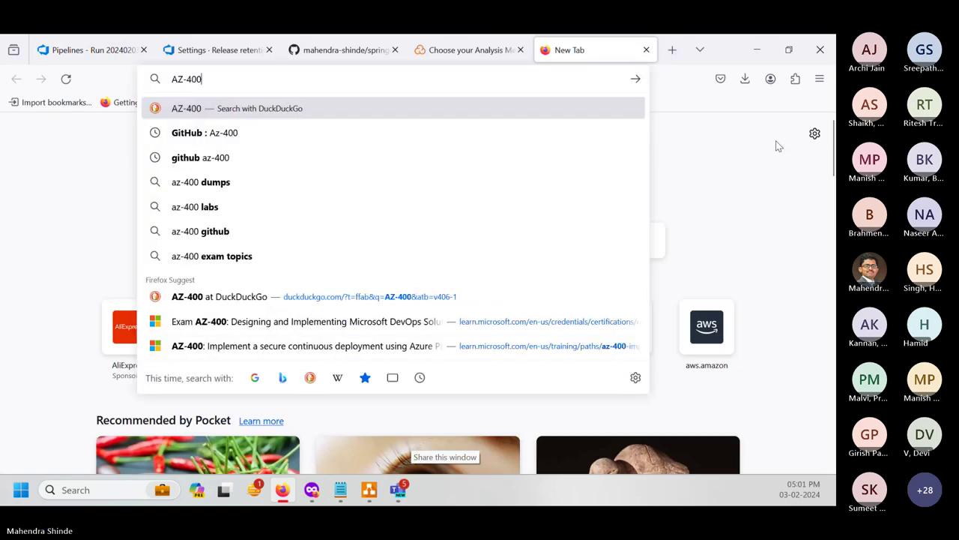
key("Return")
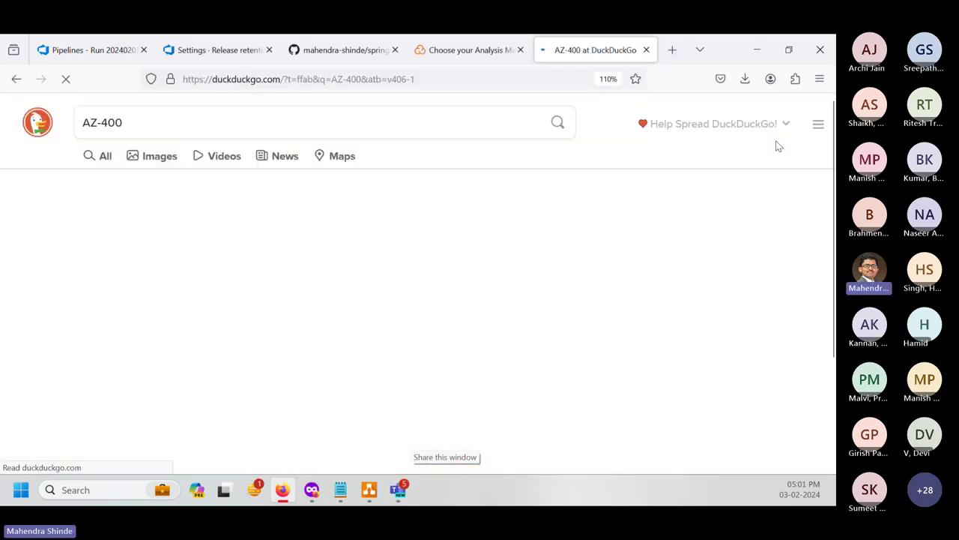
Open Microsoft Learn's Exam AZ-400 page and launch its exam sandbox demo.
left_click(365, 240)
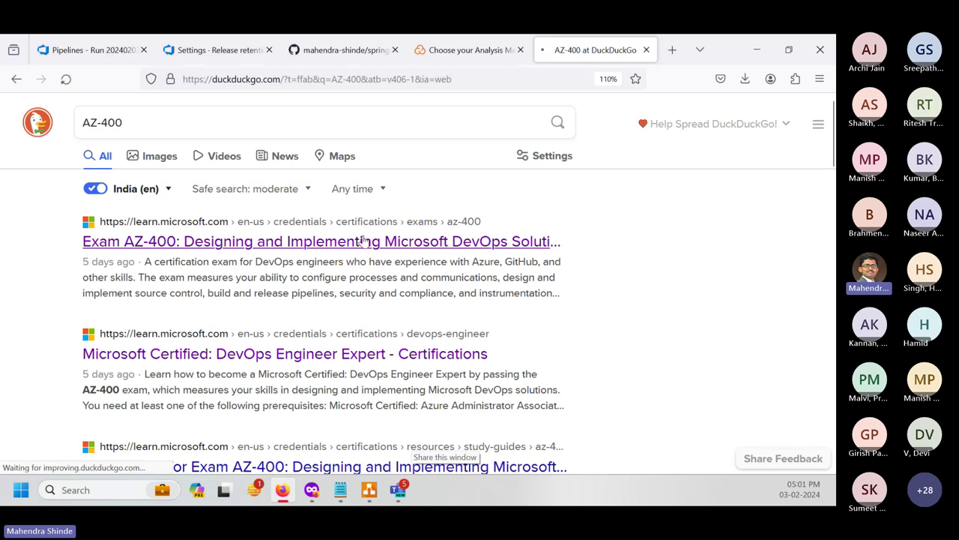
scroll(397, 312, "down", 10)
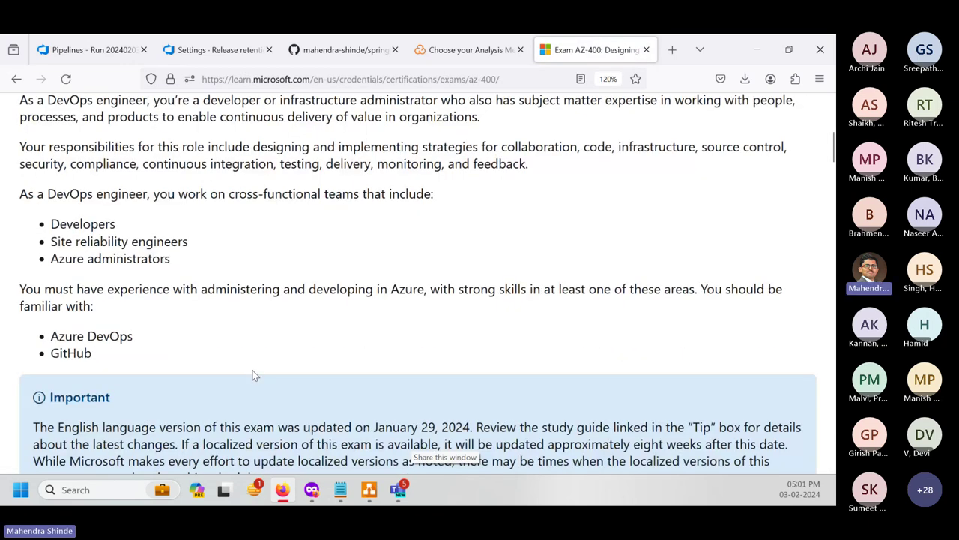
scroll(262, 352, "up", 2)
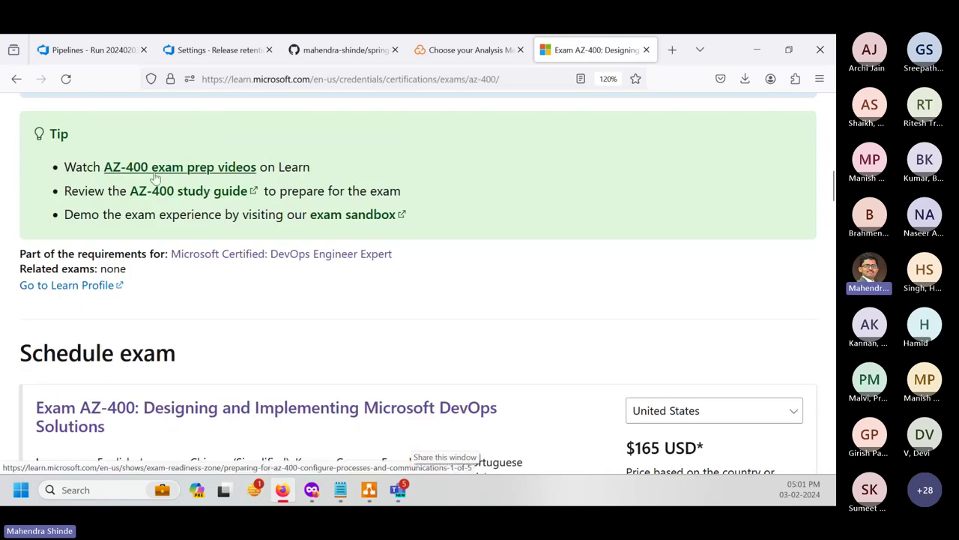
left_click(368, 223)
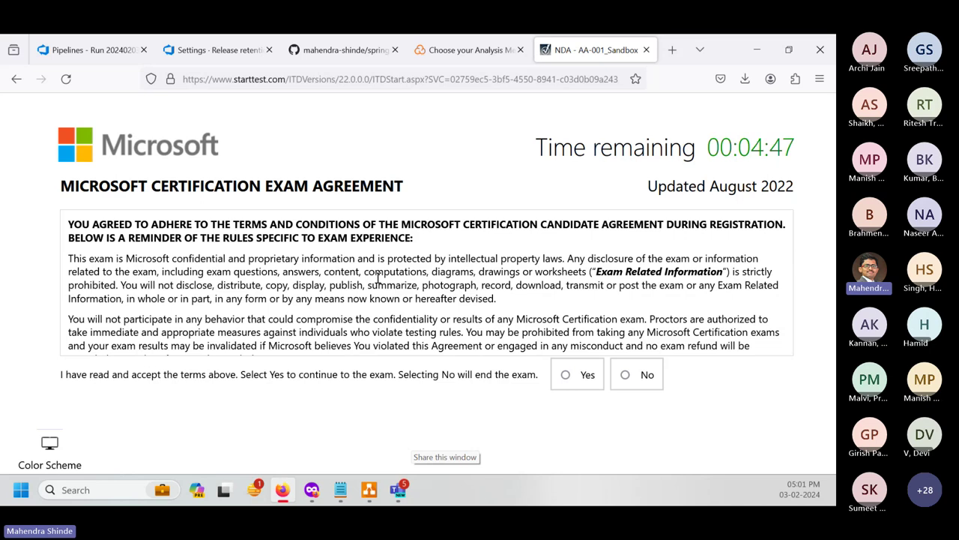
Close the NDA - AA-001_Sandbox tab showing the exam agreement.
left_click(646, 49)
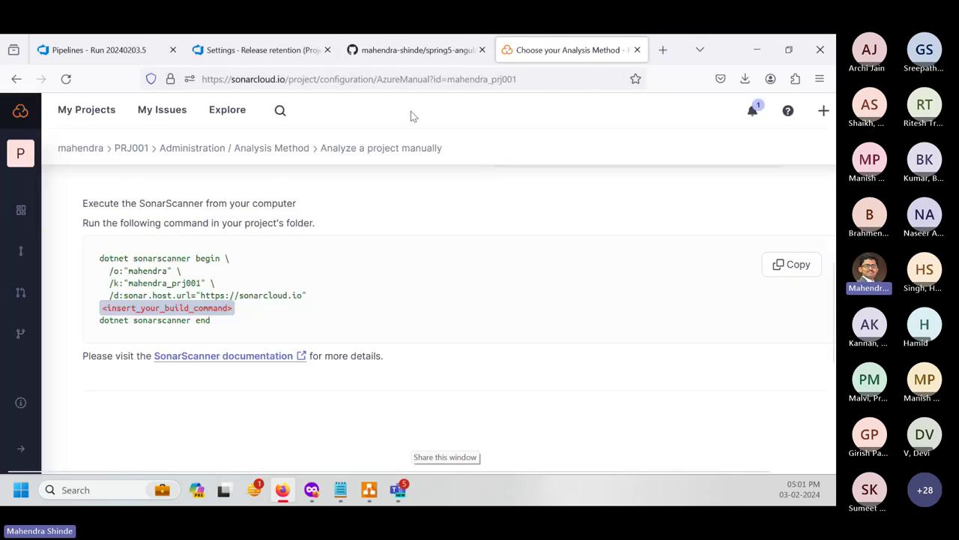
Glance at the GitHub repository, return to SonarCloud, and reopen the closed exam sandbox tab.
left_click(414, 49)
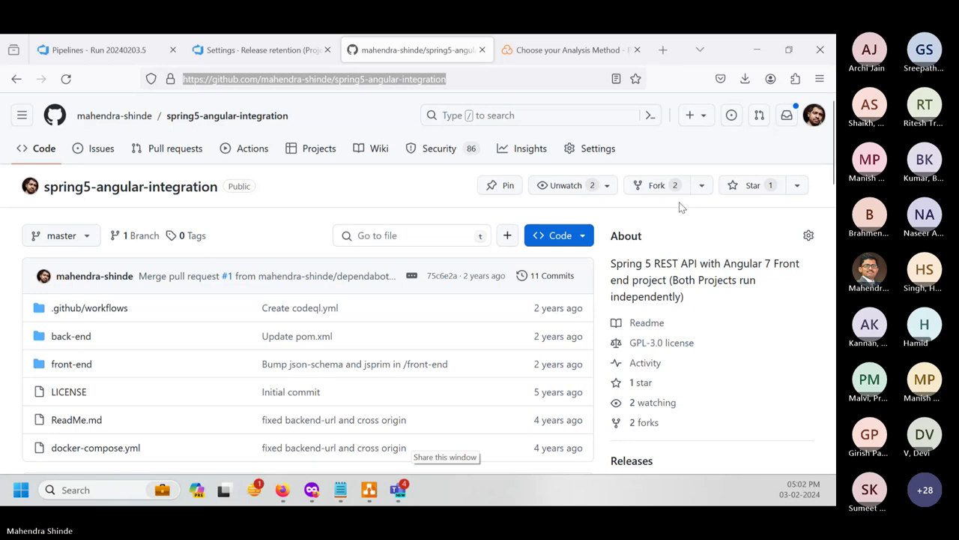
left_click(567, 49)
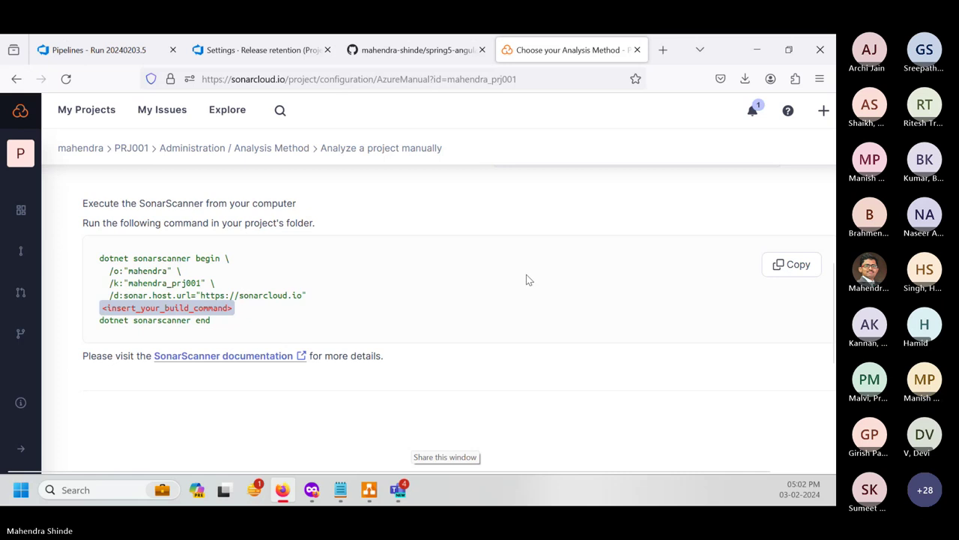
key("ctrl+t")
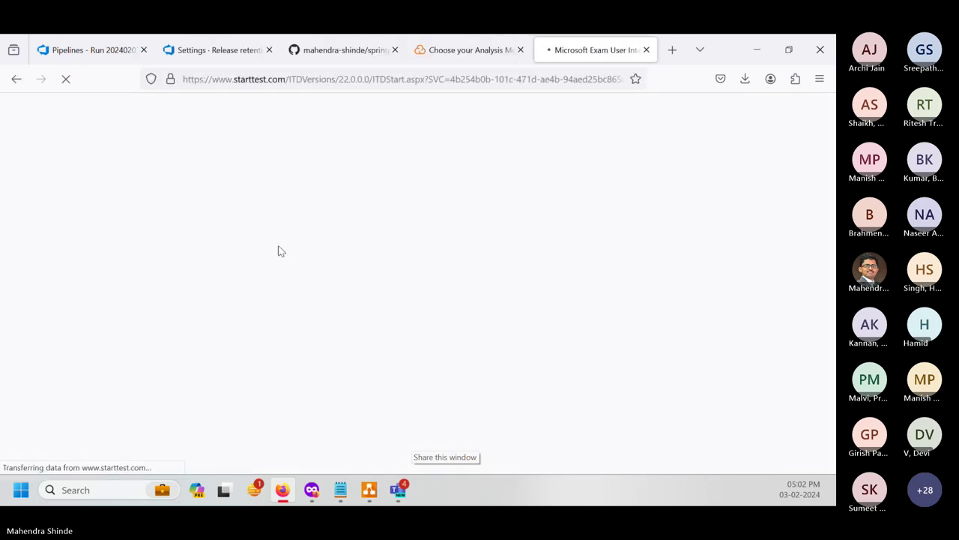
Go back to the AZ-400 exam page and scroll to find the study guide link.
left_click(16, 79)
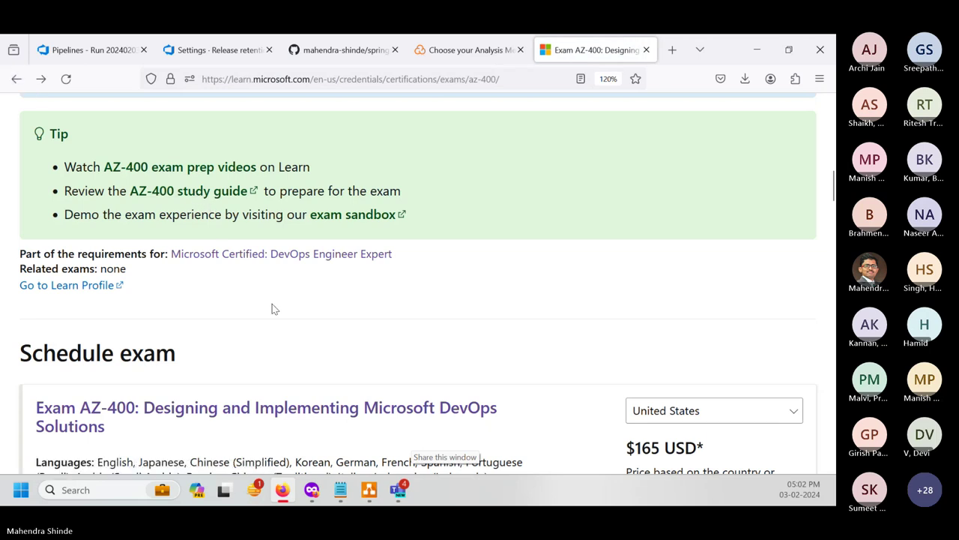
scroll(272, 306, "down", 3)
scroll(274, 309, "down", 15)
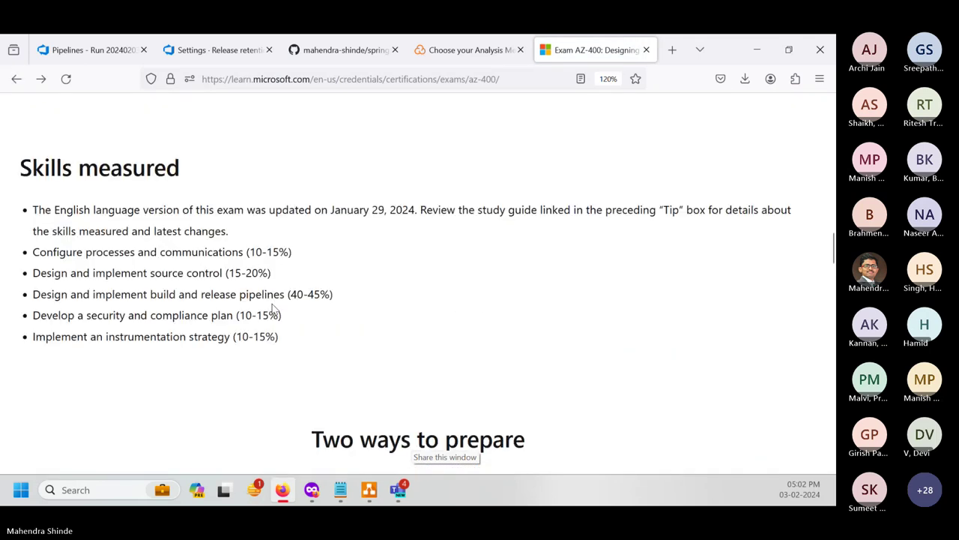
scroll(274, 309, "down", 3)
scroll(274, 309, "up", 20)
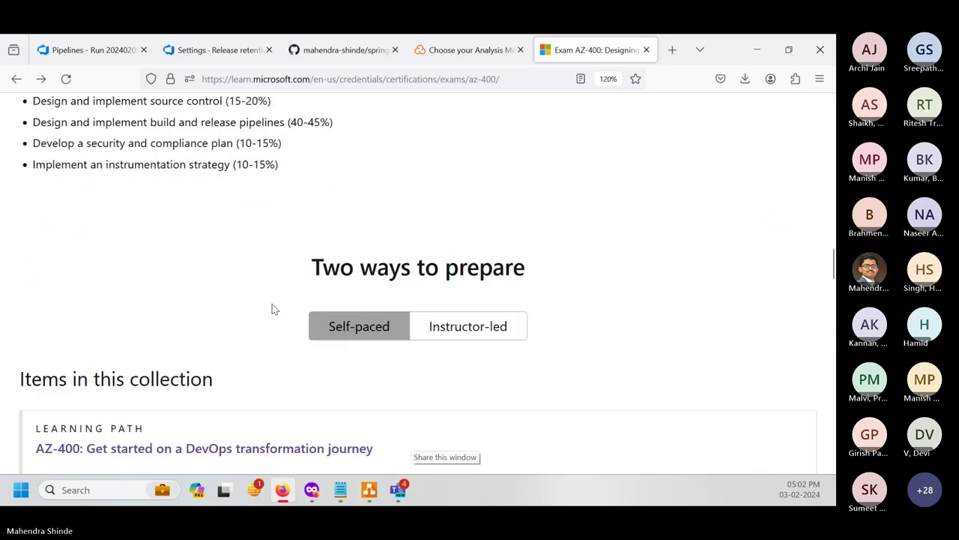
scroll(275, 308, "up", 6)
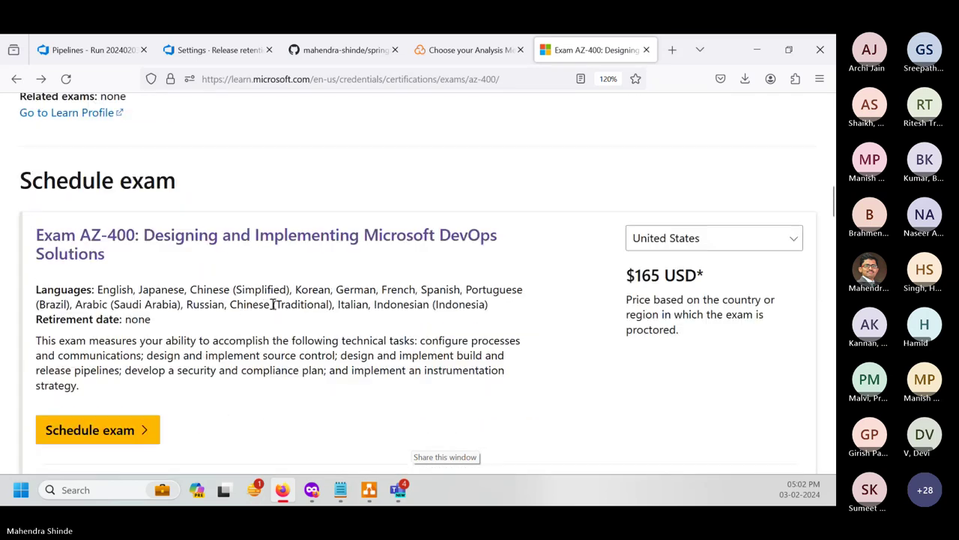
scroll(212, 272, "up", 3)
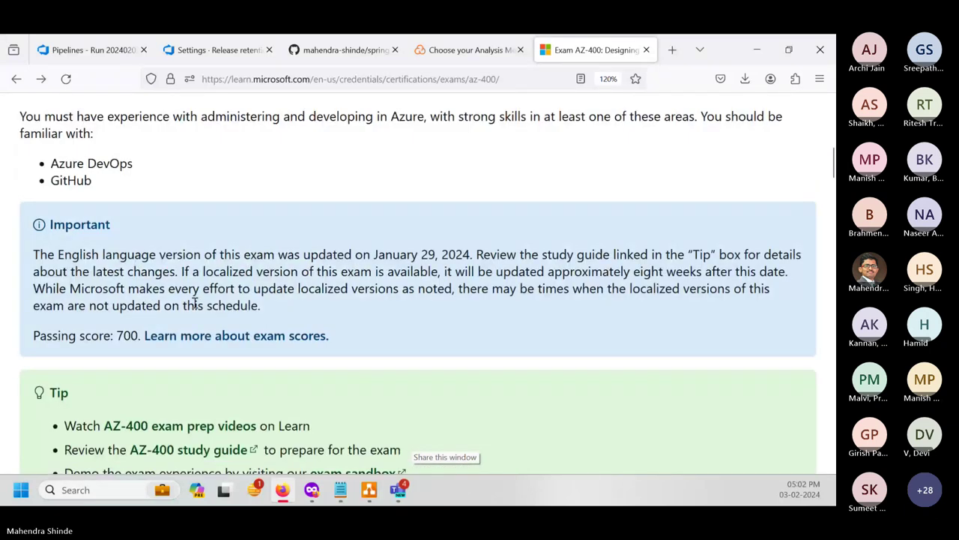
scroll(194, 302, "up", 4)
scroll(195, 298, "down", 7)
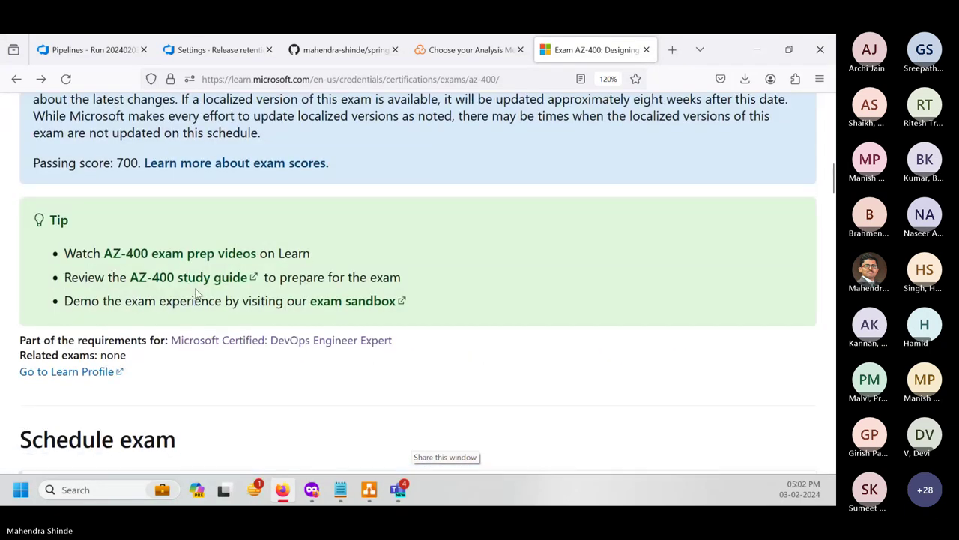
Open the AZ-400 study guide and scroll to 'Design and implement source control (15–20%)'.
left_click(189, 278)
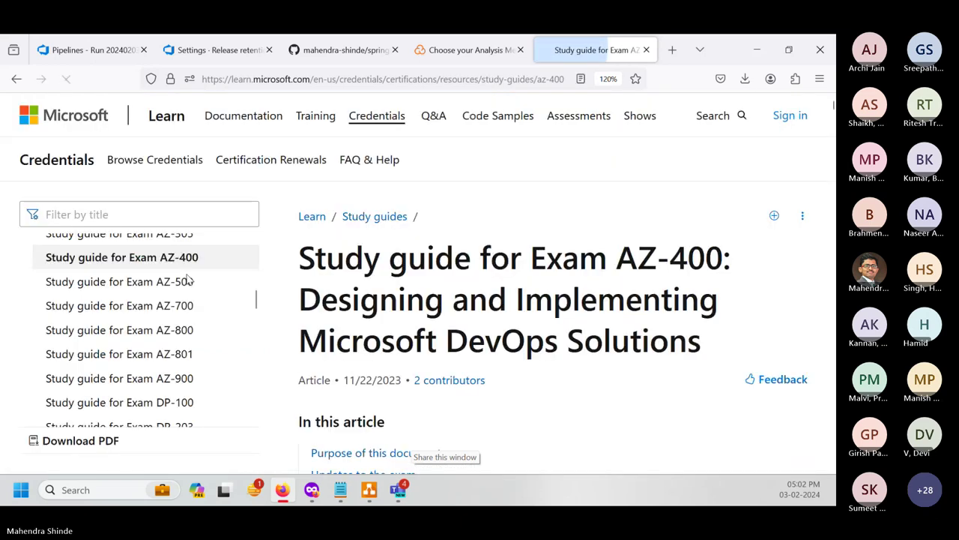
scroll(500, 388, "down", 5)
scroll(501, 388, "down", 5)
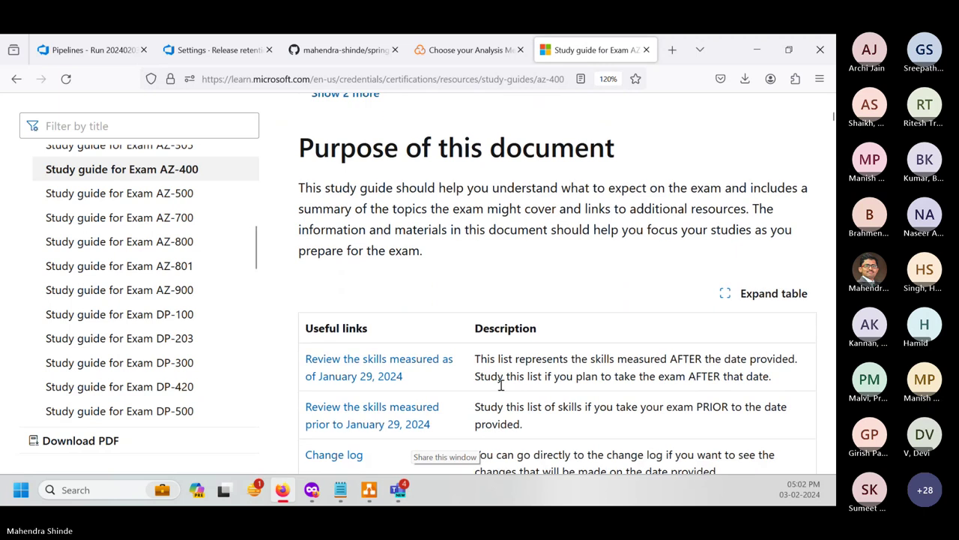
scroll(501, 388, "down", 5)
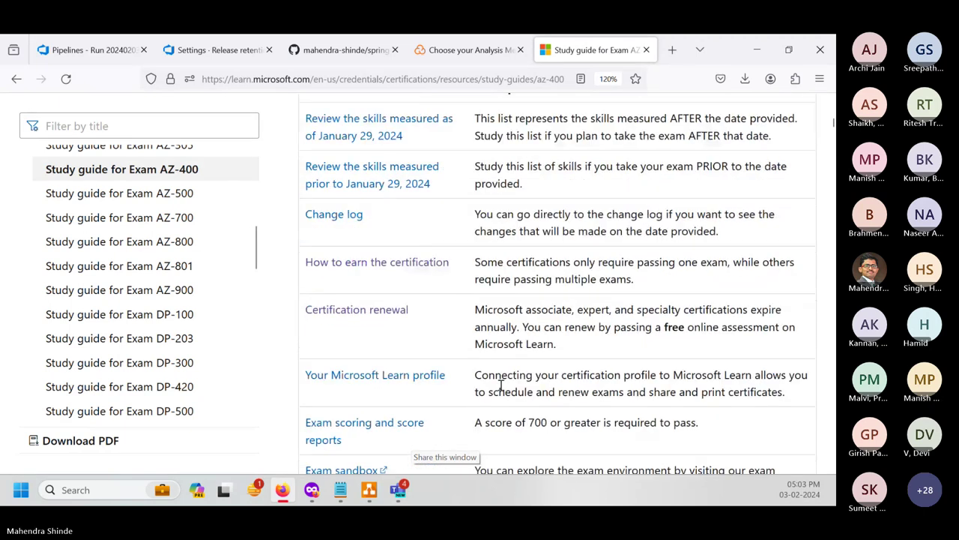
scroll(500, 386, "down", 2)
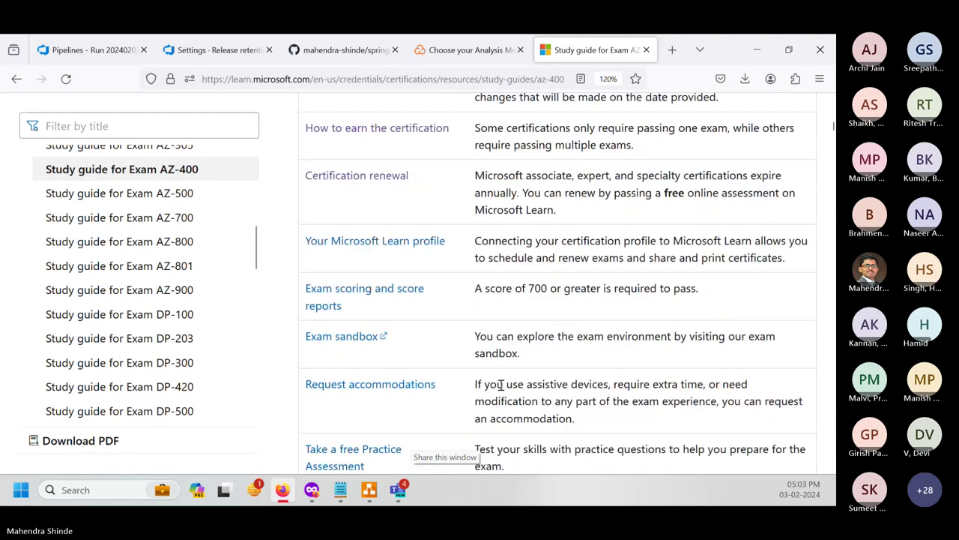
scroll(500, 386, "down", 5)
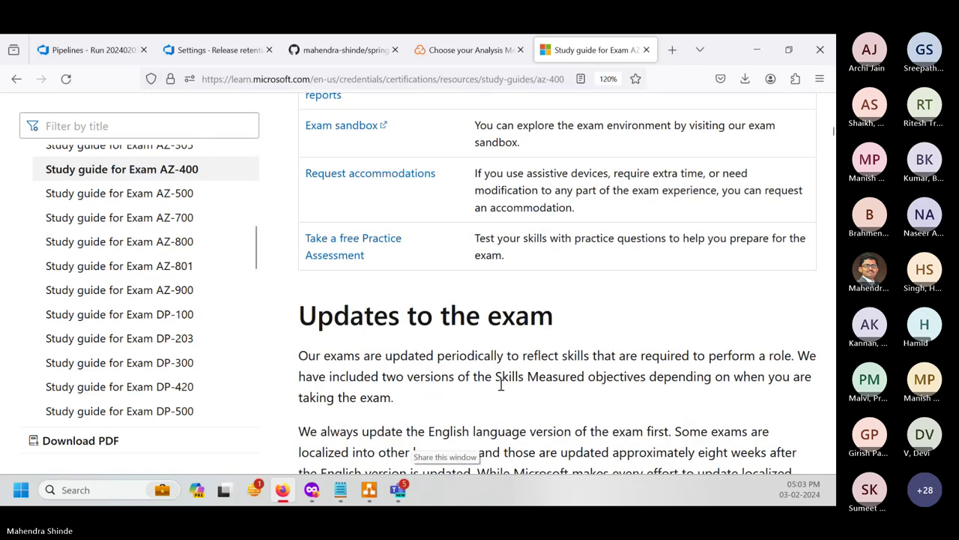
scroll(501, 386, "down", 20)
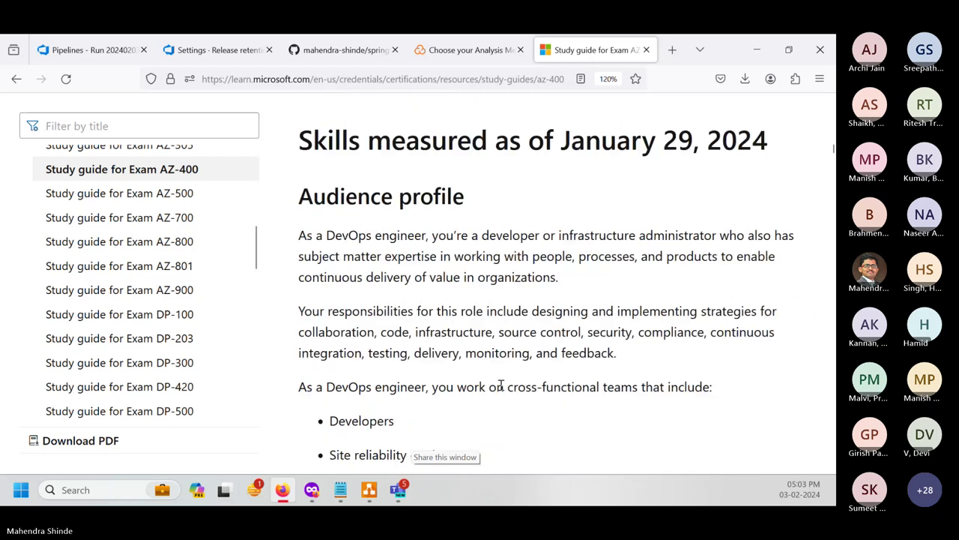
scroll(500, 386, "down", 20)
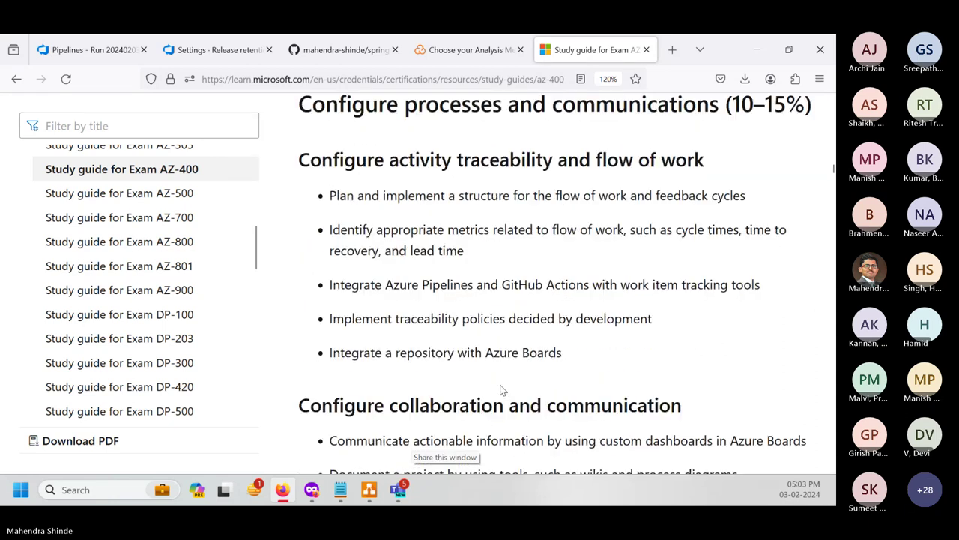
scroll(501, 386, "down", 12)
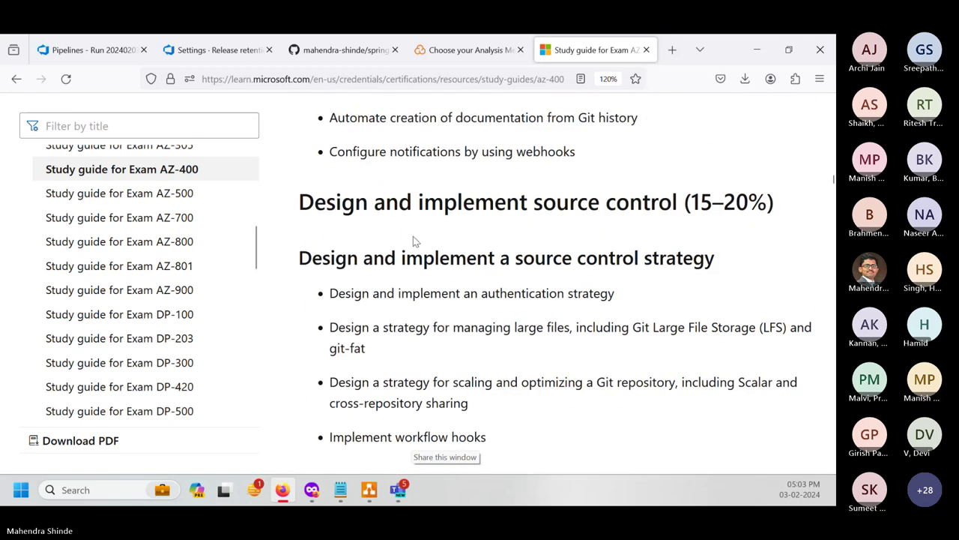
Close the AZ-400 study guide tab to reveal the dotnet sonarscanner commands.
key("ctrl+w")
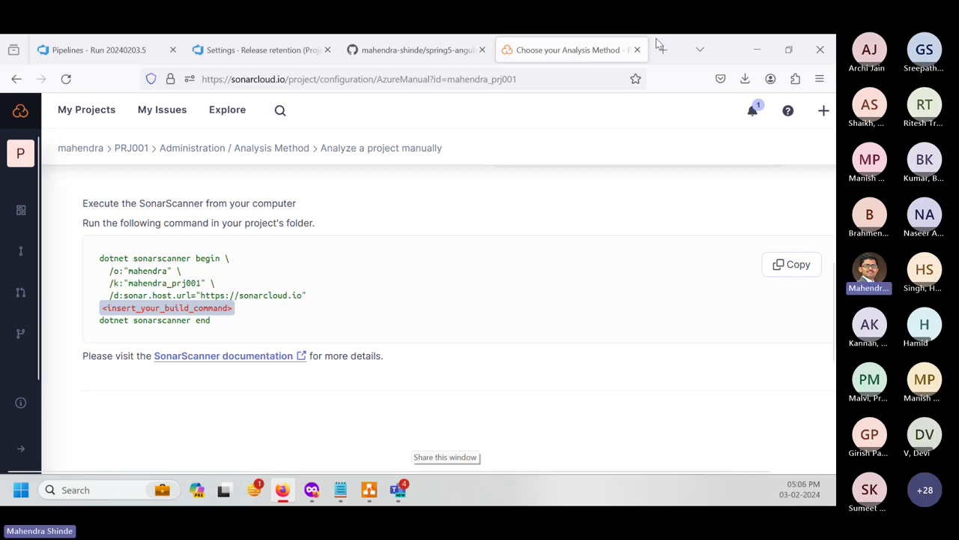
Search 'az-400 exam' in a new tab and open the official Learn exam page.
left_click(403, 55)
left_click(516, 56)
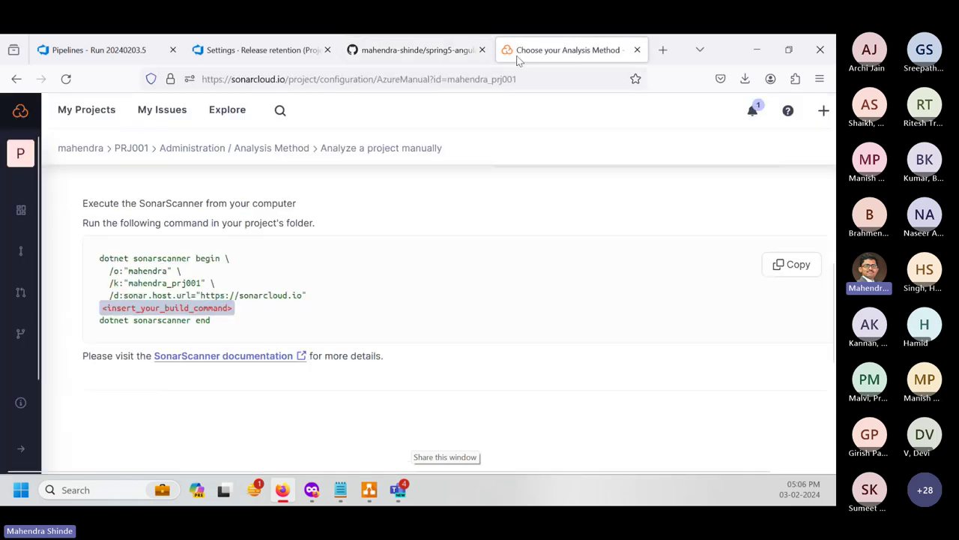
left_click(663, 49)
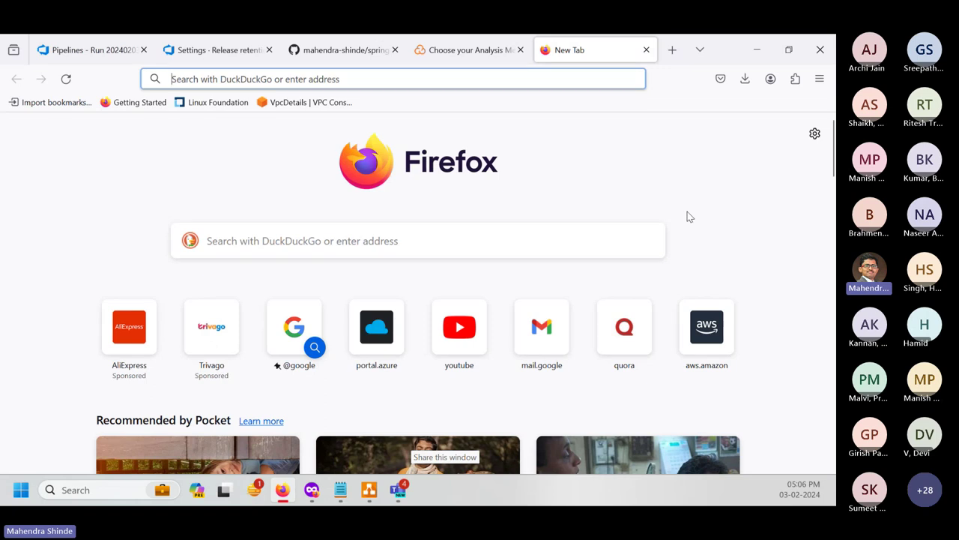
type("az-400 exam")
key("Return")
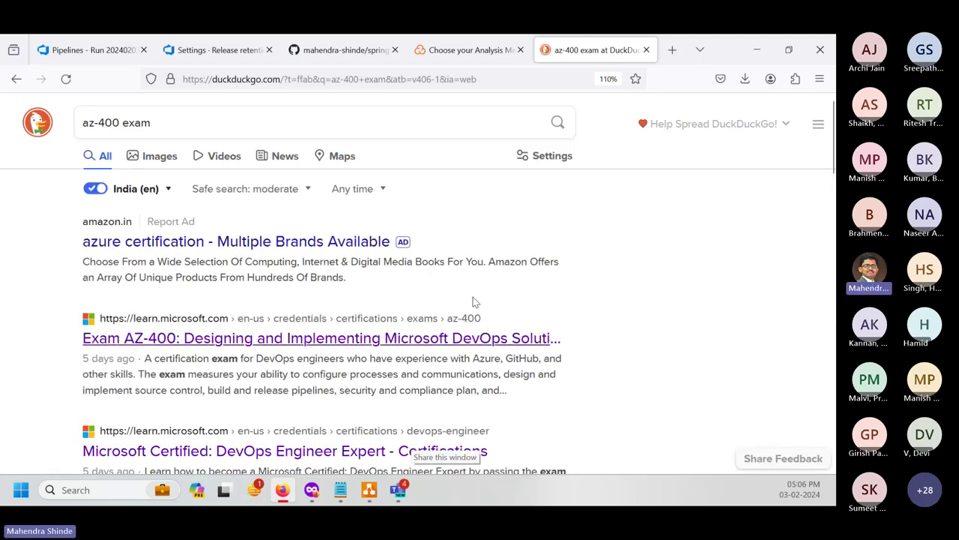
left_click(364, 336)
Scroll to the Tip box and launch the exam sandbox demo.
scroll(365, 337, "down", 10)
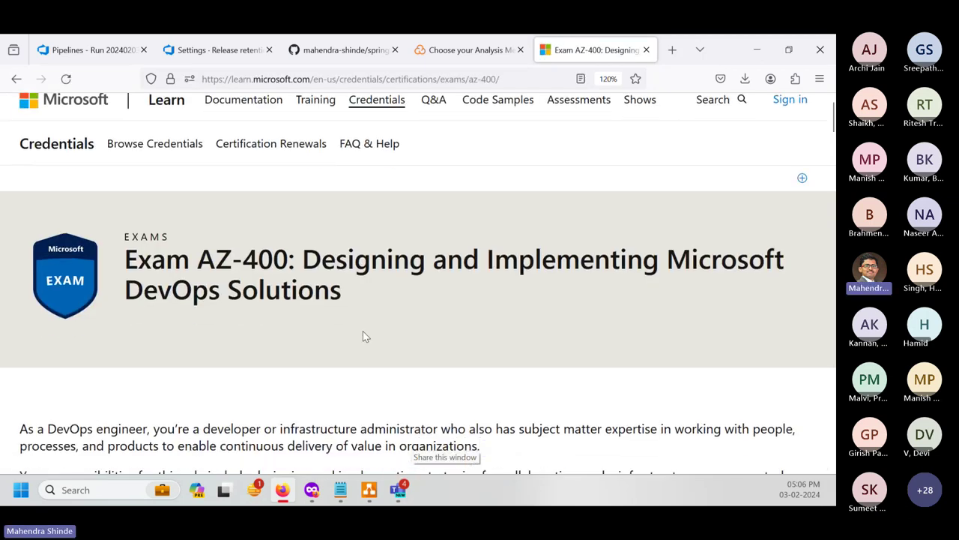
scroll(363, 337, "down", 7)
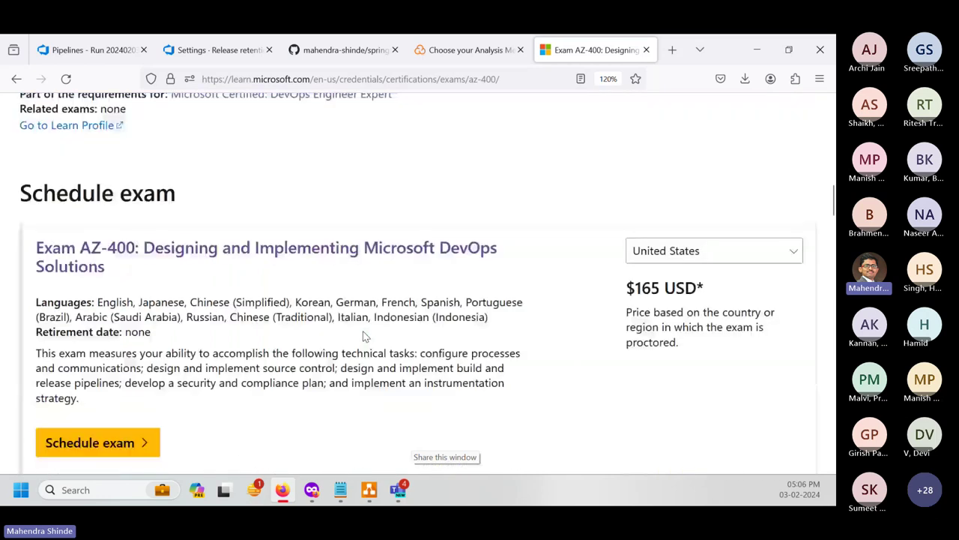
scroll(364, 331, "down", 2)
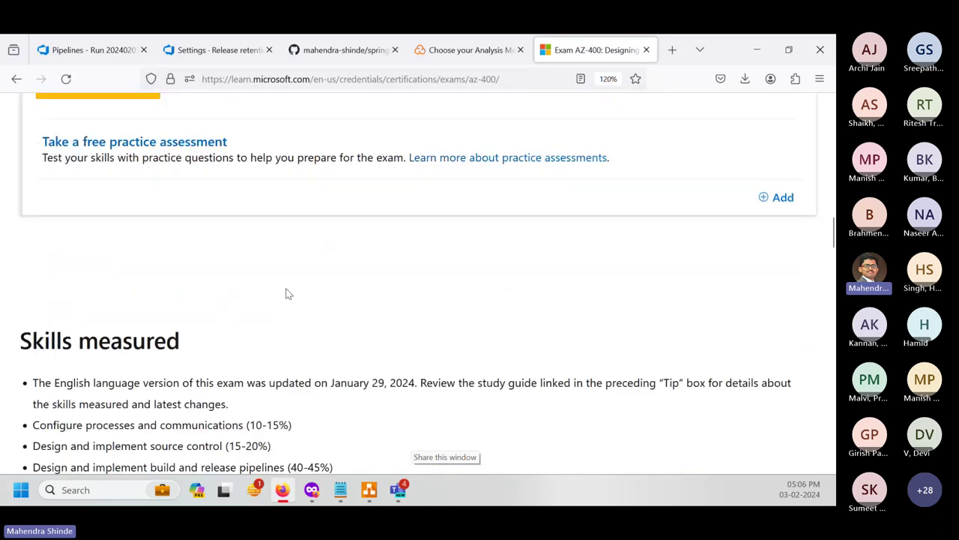
scroll(289, 294, "up", 5)
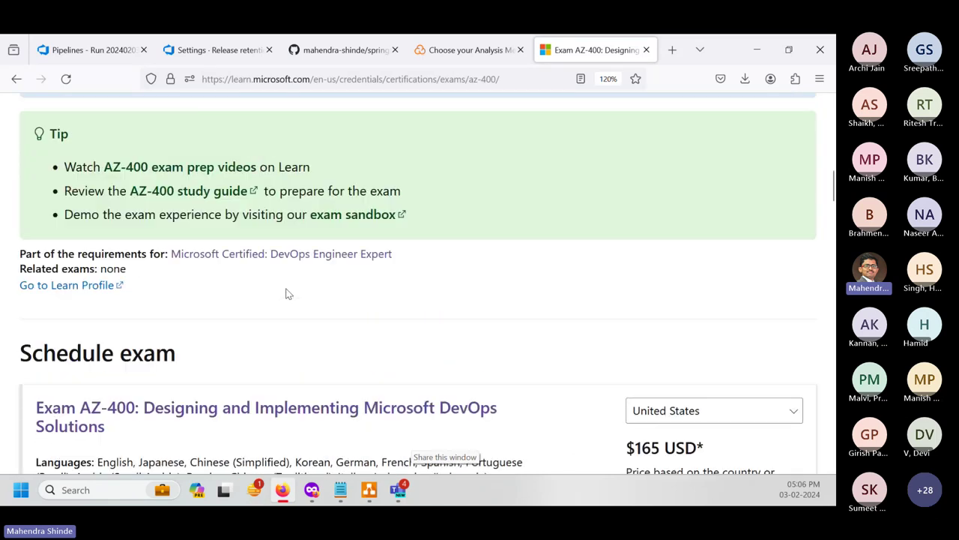
left_click(343, 217)
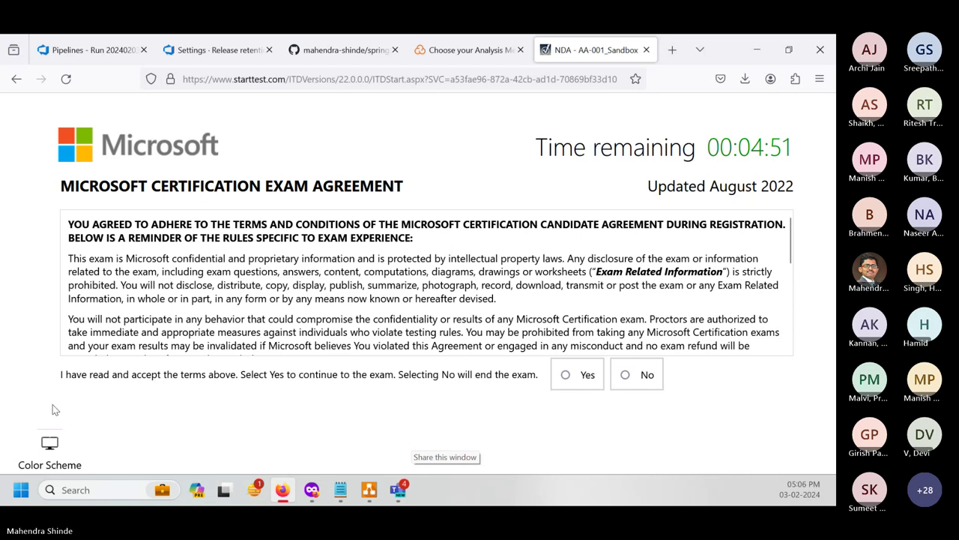
Close the sandbox agreement, search 'az-400 exam' again and open the Learn exam page.
left_click(646, 49)
left_click(664, 49)
type("az")
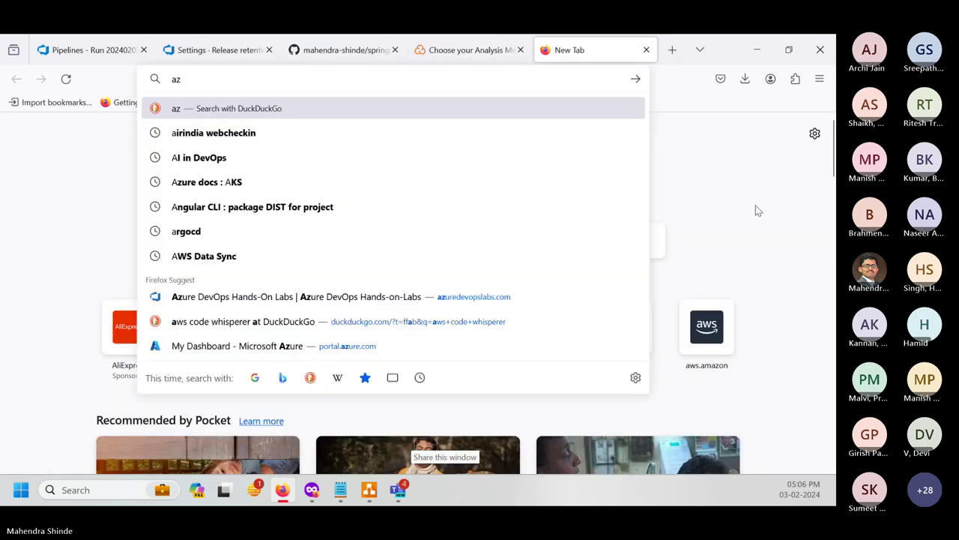
type("-400")
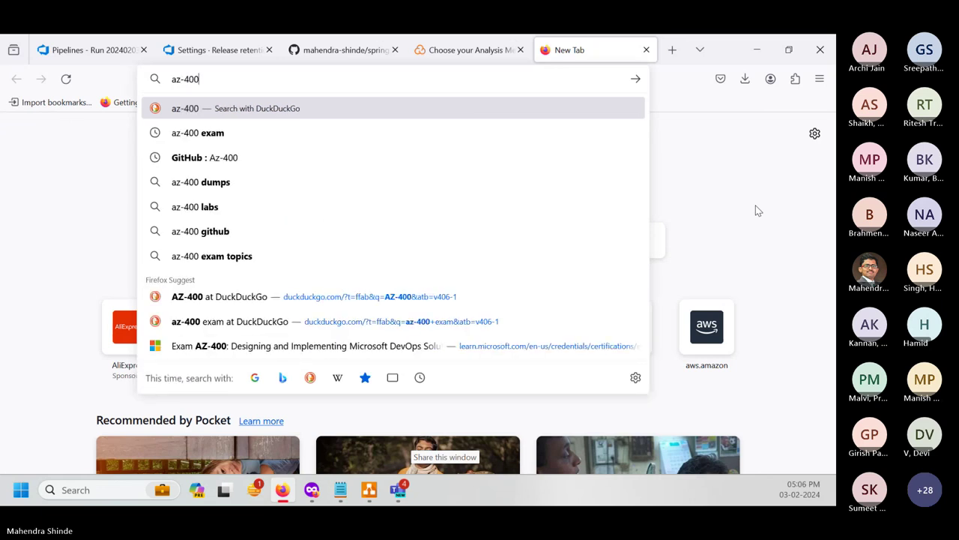
key("Down")
key("Return")
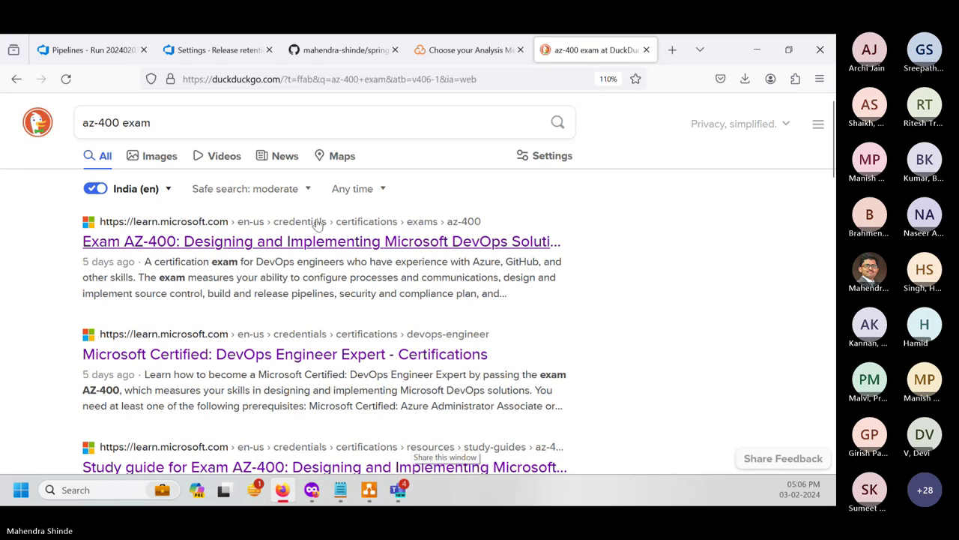
left_click(319, 239)
Scroll to the Tip box and open the 'exam sandbox' link in a new private window.
left_click(517, 83)
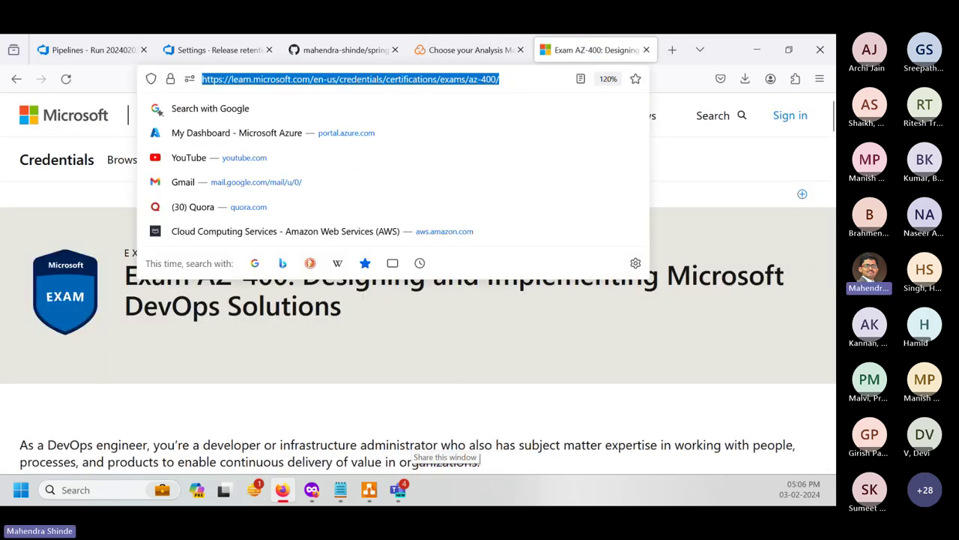
key("Escape")
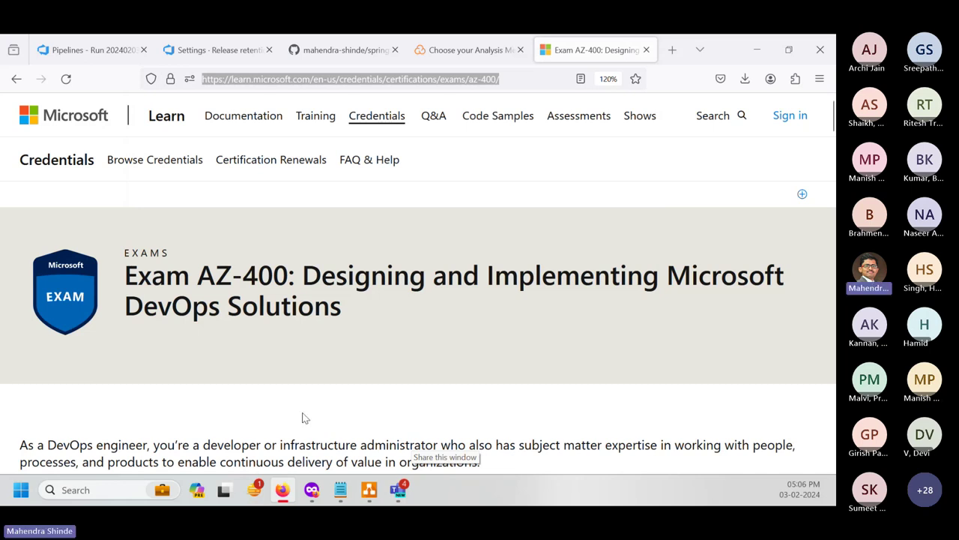
scroll(343, 353, "down", 5)
scroll(343, 354, "down", 5)
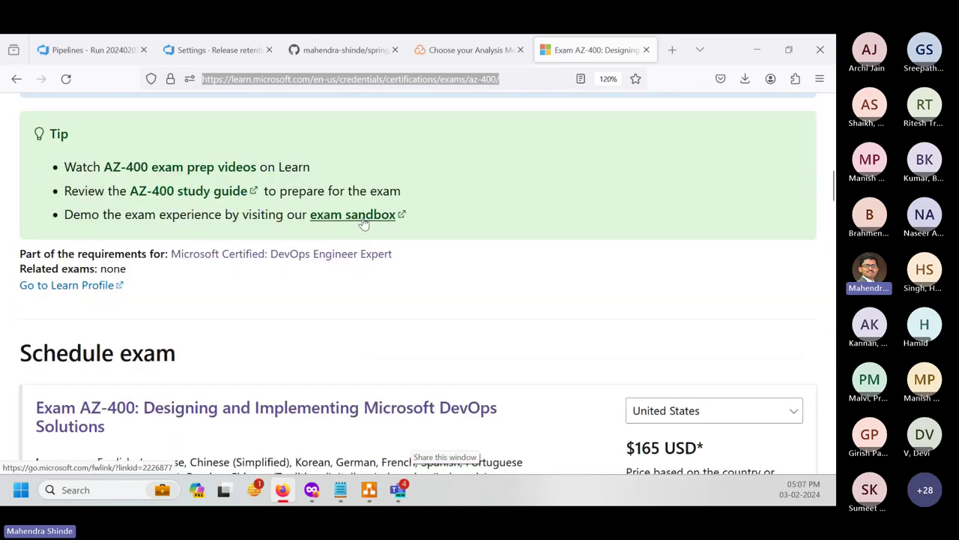
right_click(362, 224)
left_click(400, 271)
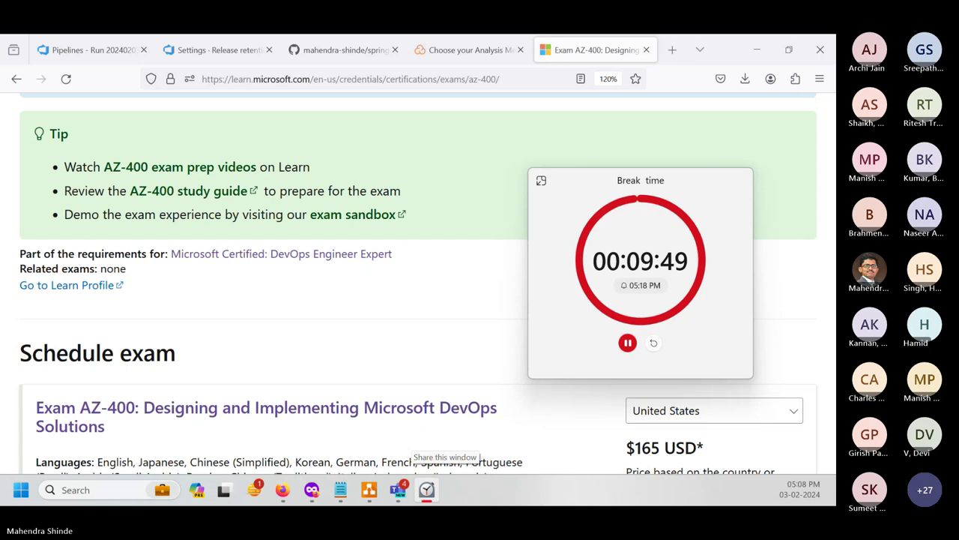
Close the AZ-400 exam page window, then close the Break time countdown at about 1:36.
left_click(820, 50)
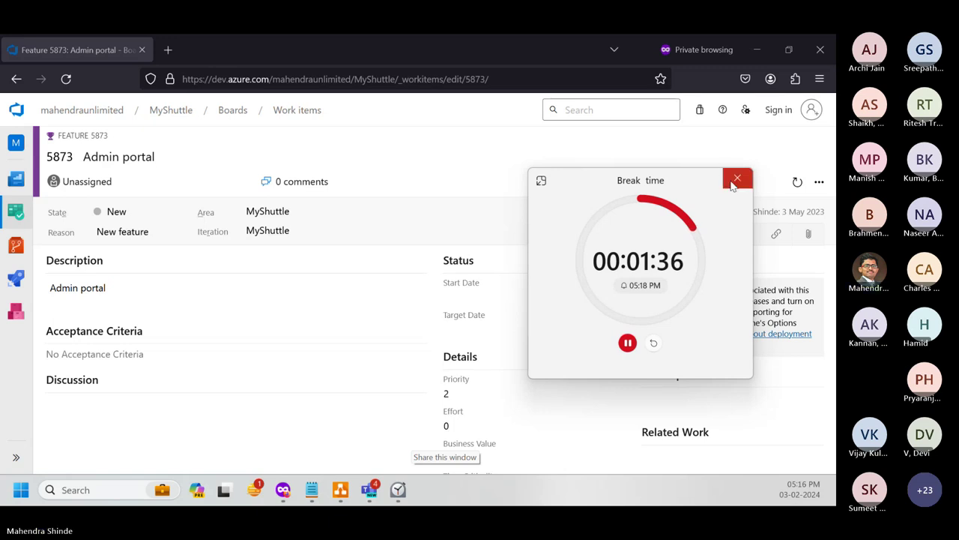
left_click(737, 180)
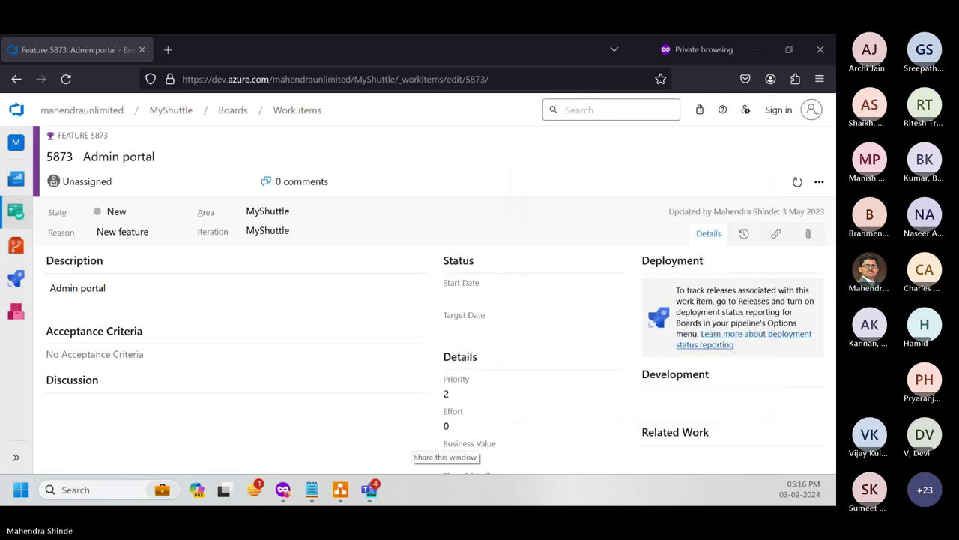